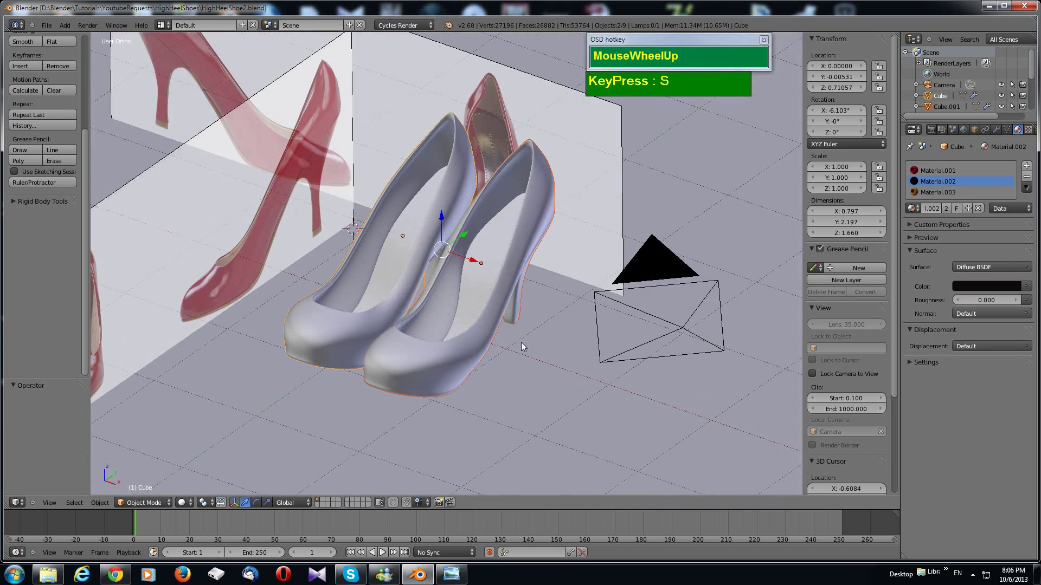
# Step: Switch to Windows Photo Viewer to examine the finished render BlenderHighHeels.jpg, closing it once viewed
pyautogui.moveTo(522, 342); pyautogui.dragTo(487, 382, button='middle')
pyautogui.click(455, 576)
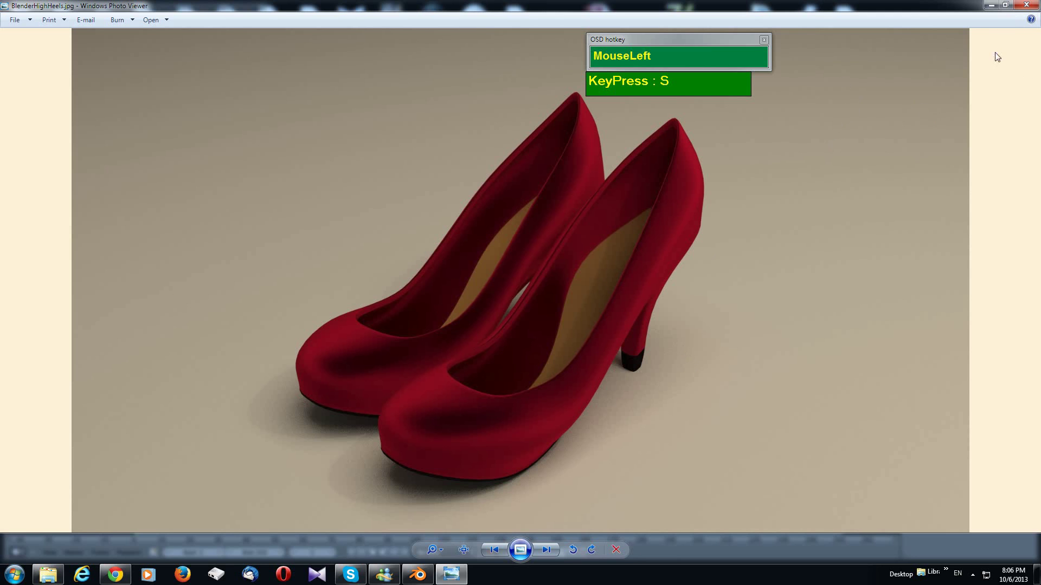
pyautogui.click(1026, 7)
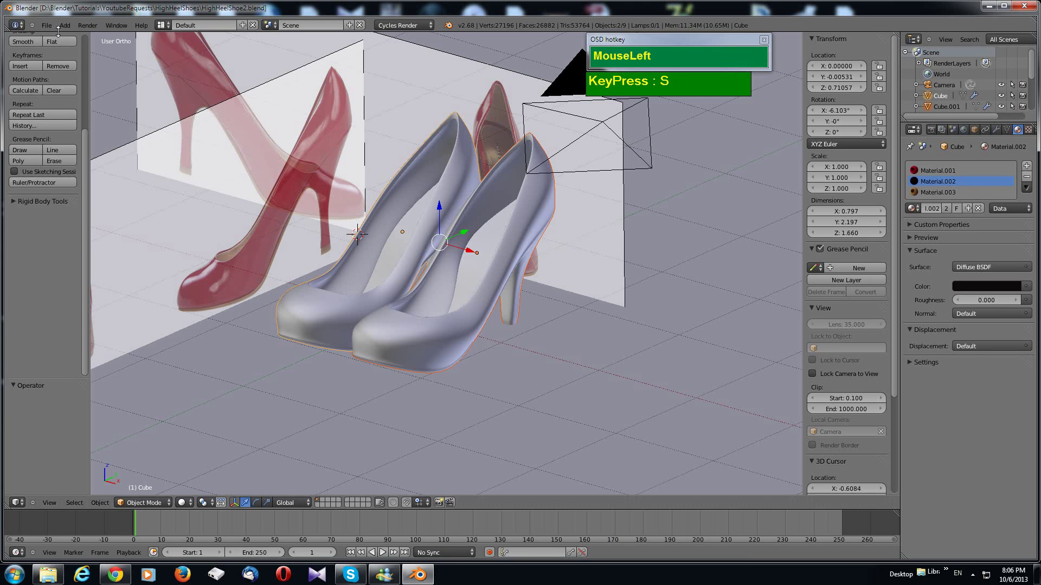
# Step: Start a new scene by reloading the start-up file in Blender
pyautogui.click(48, 26)
pyautogui.click(60, 37)
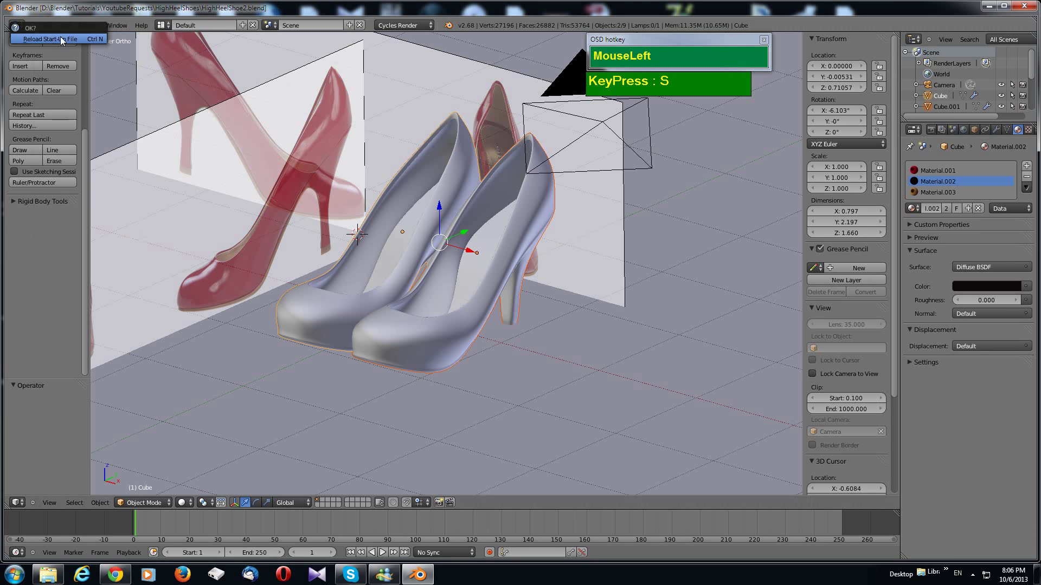
pyautogui.click(54, 25)
pyautogui.click(57, 37)
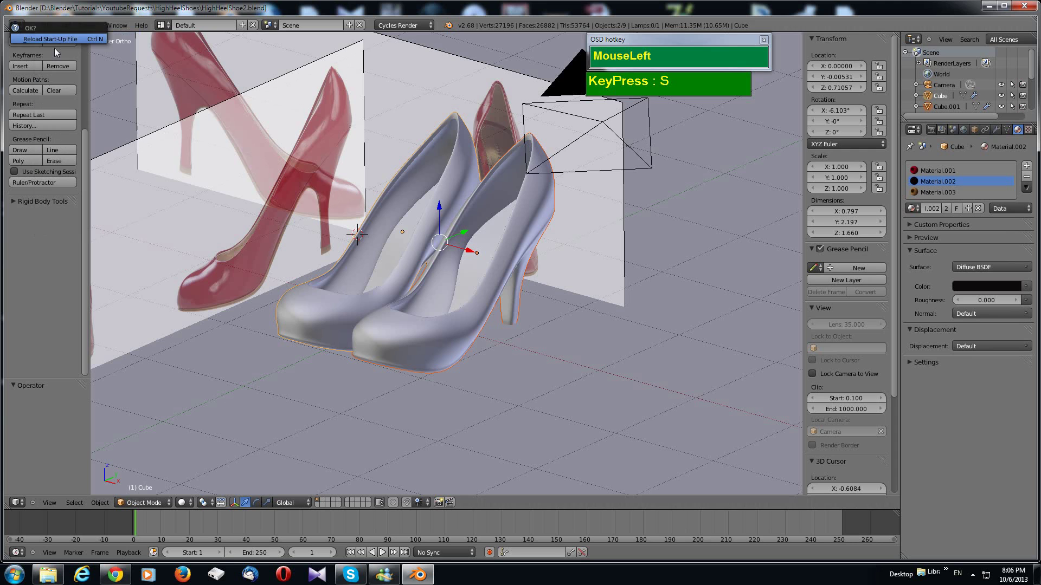
pyautogui.click(60, 37)
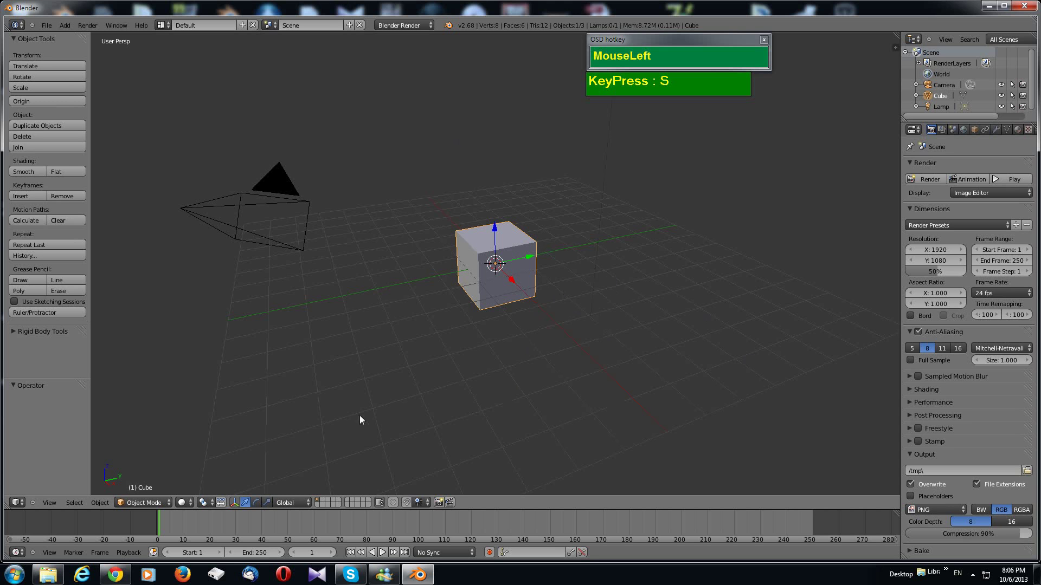
# Step: Switch to Chrome and look through the I like High Heels posts for reference photos, down to the Chinese Laundry New Love pumps
pyautogui.click(115, 575)
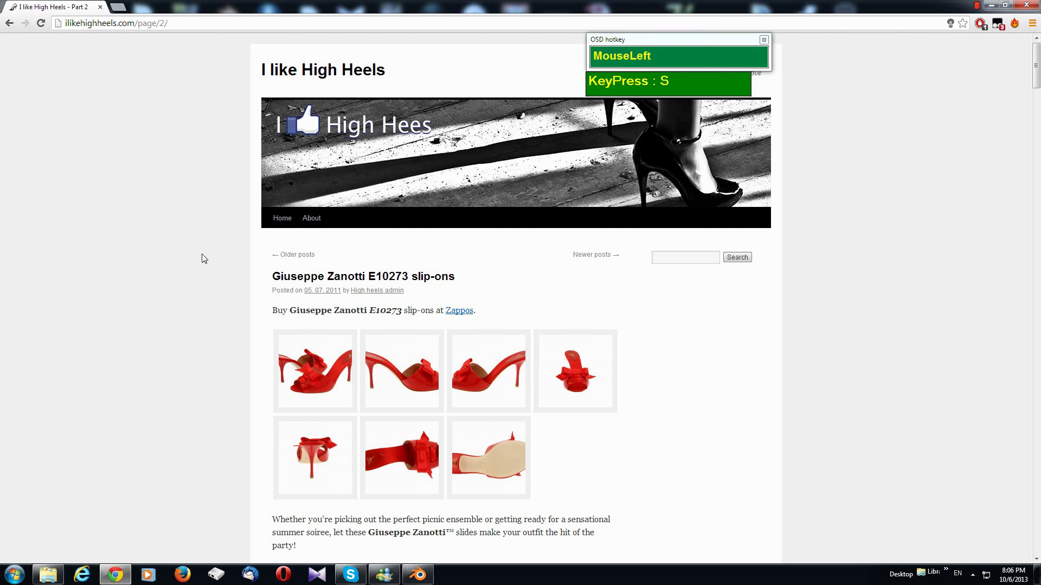
pyautogui.scroll(-3, 622, 340)
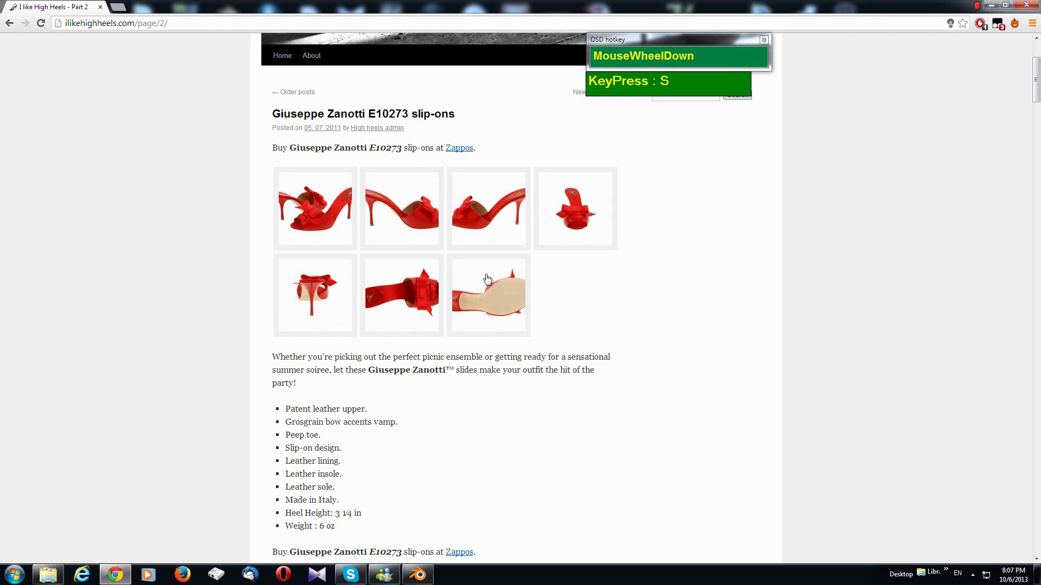
pyautogui.scroll(-13, 506, 278)
pyautogui.scroll(4, 520, 298)
pyautogui.scroll(-12, 516, 293)
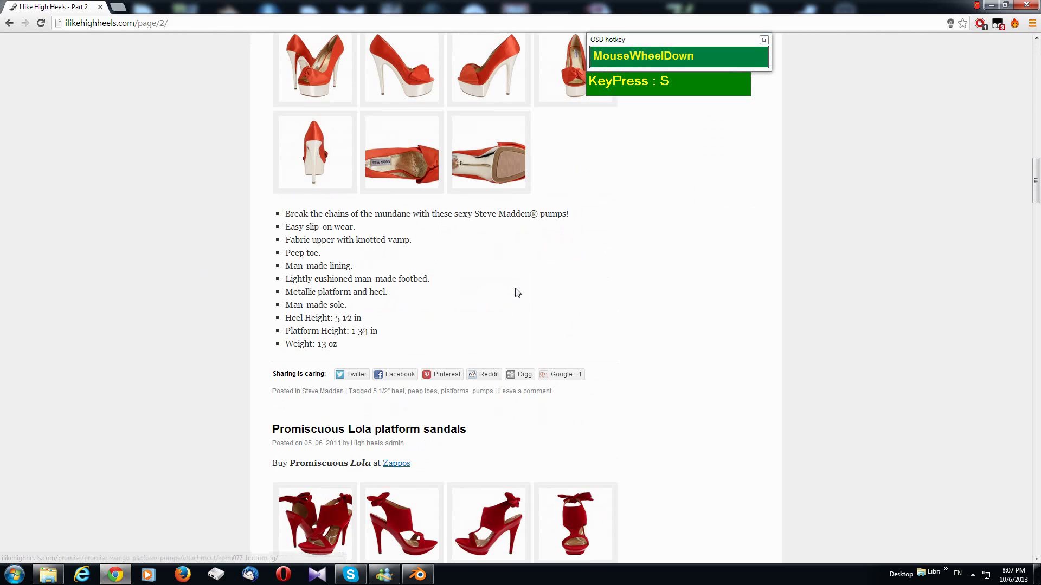
pyautogui.scroll(4, 517, 293)
pyautogui.scroll(-7, 520, 294)
pyautogui.scroll(-10, 522, 296)
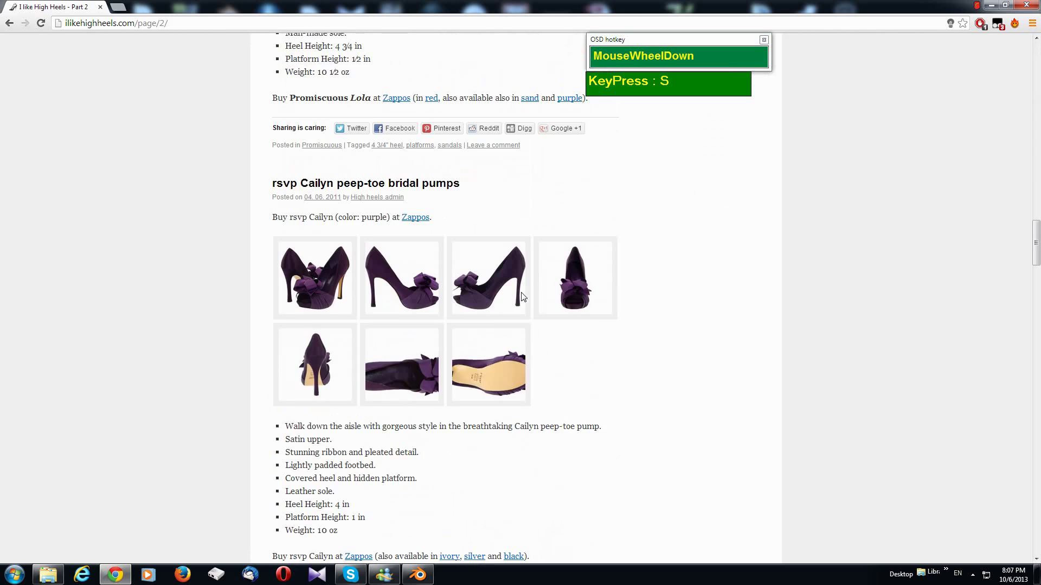
pyautogui.scroll(-3, 522, 296)
pyautogui.scroll(6, 523, 297)
pyautogui.scroll(-11, 523, 298)
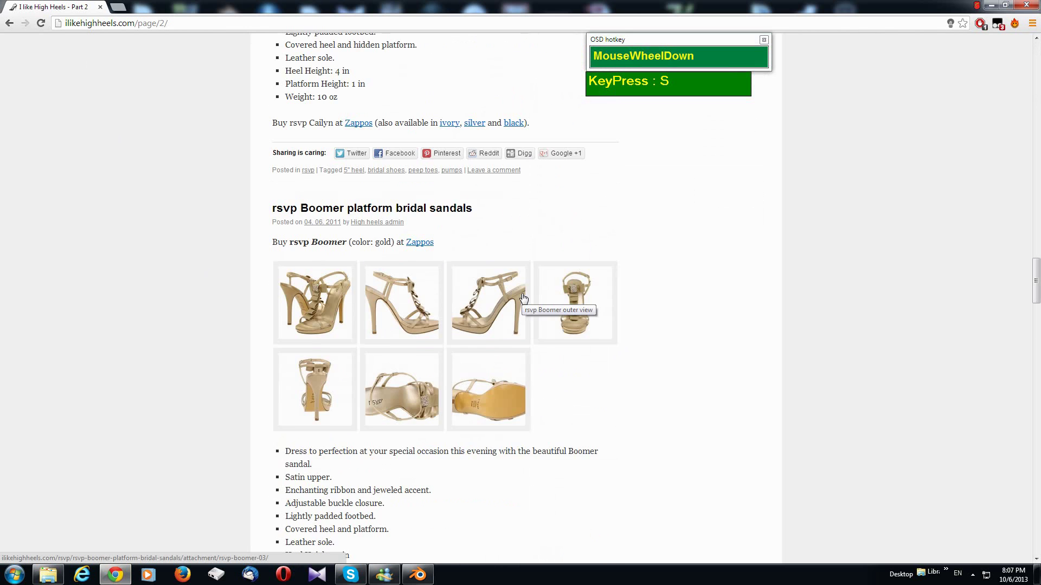
pyautogui.scroll(-11, 523, 298)
pyautogui.scroll(3, 538, 320)
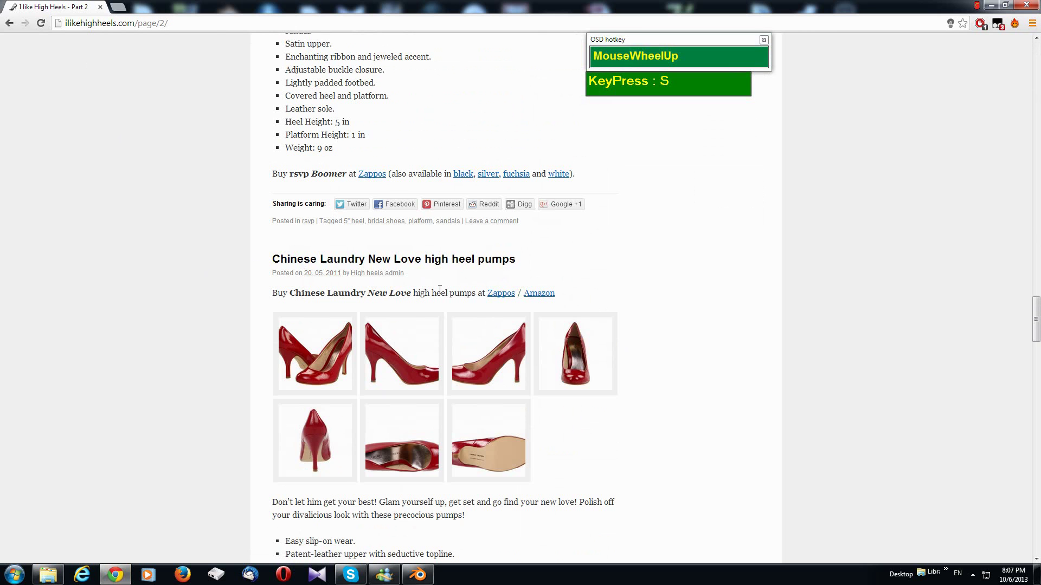
pyautogui.scroll(-1, 440, 289)
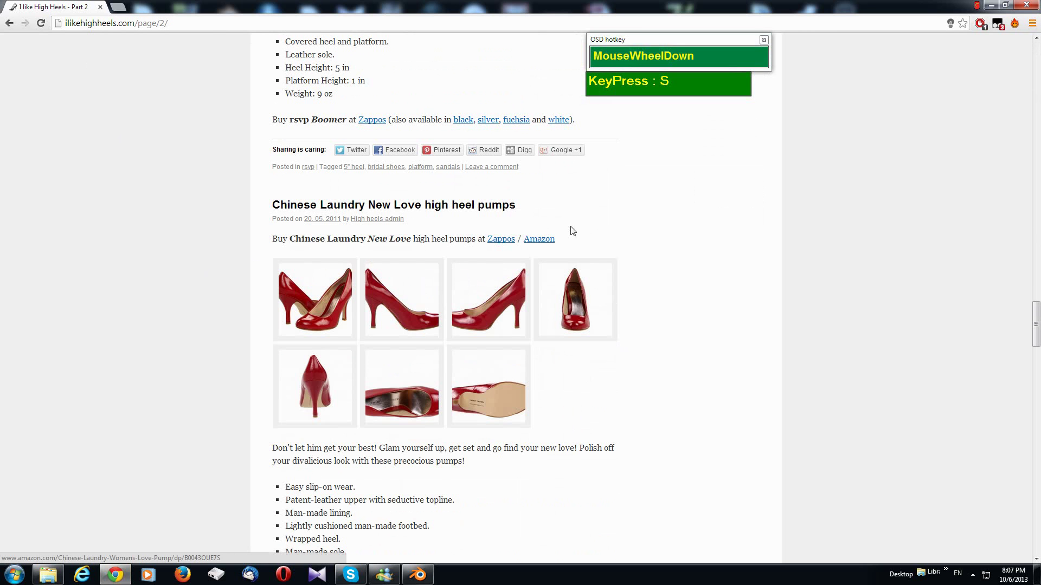
pyautogui.click(991, 5)
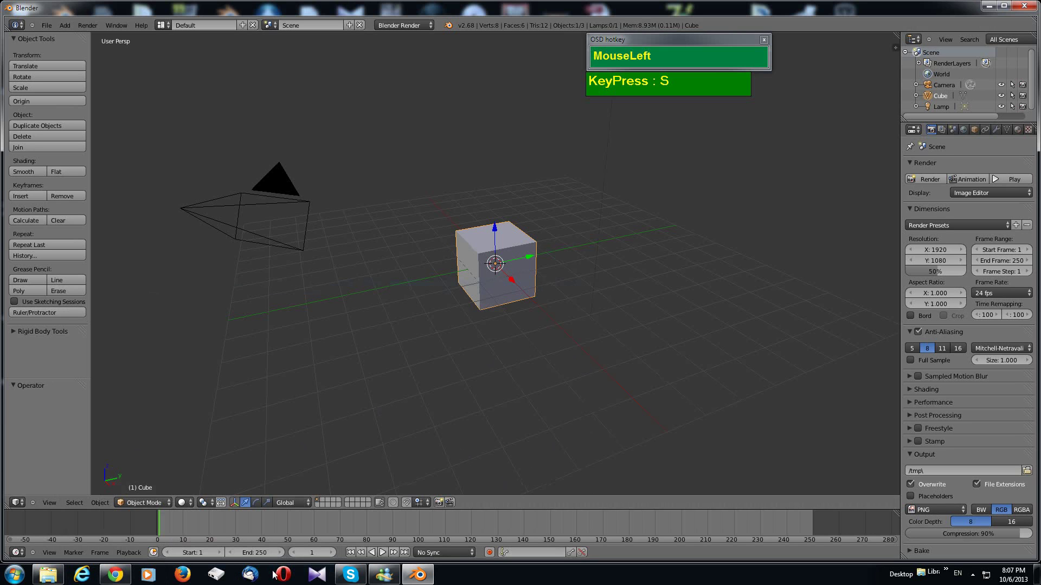
# Step: Examine HighHeelReference.jpg from the HighHeelShoes folder in Windows Photo Viewer, then return to Blender
pyautogui.click(53, 573)
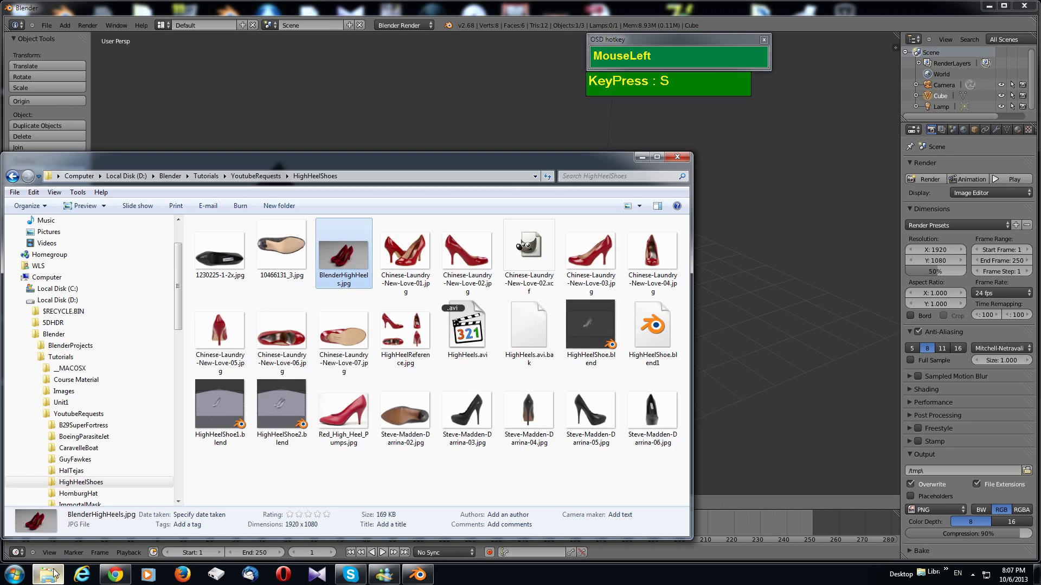
pyautogui.doubleClick(404, 335)
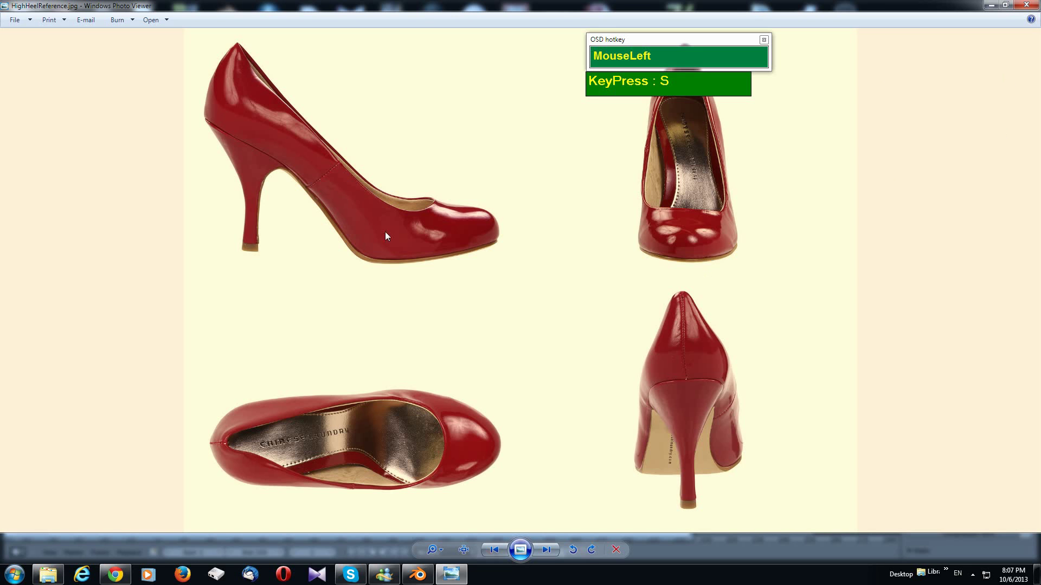
pyautogui.click(1006, 5)
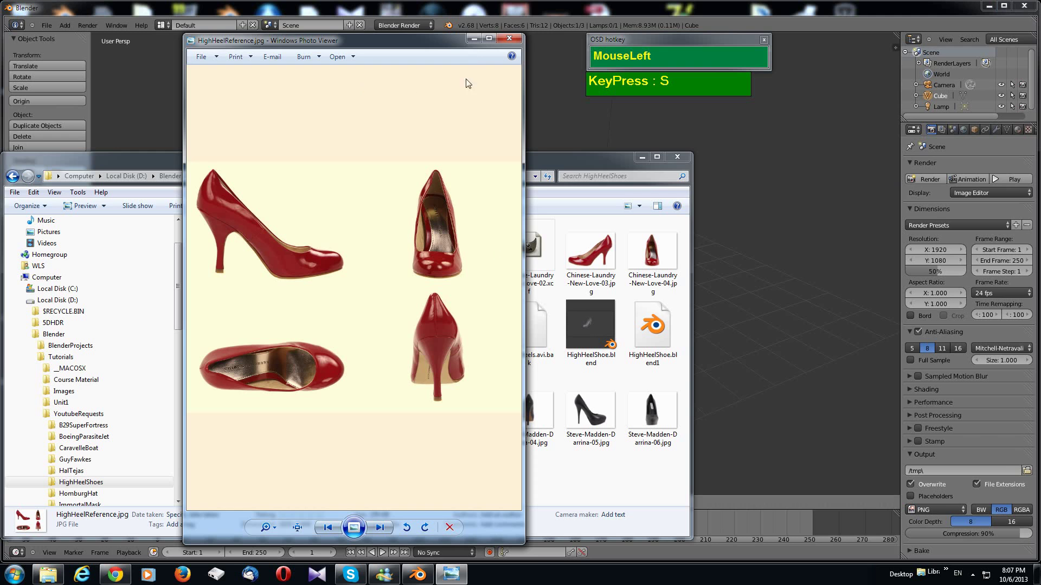
pyautogui.click(474, 39)
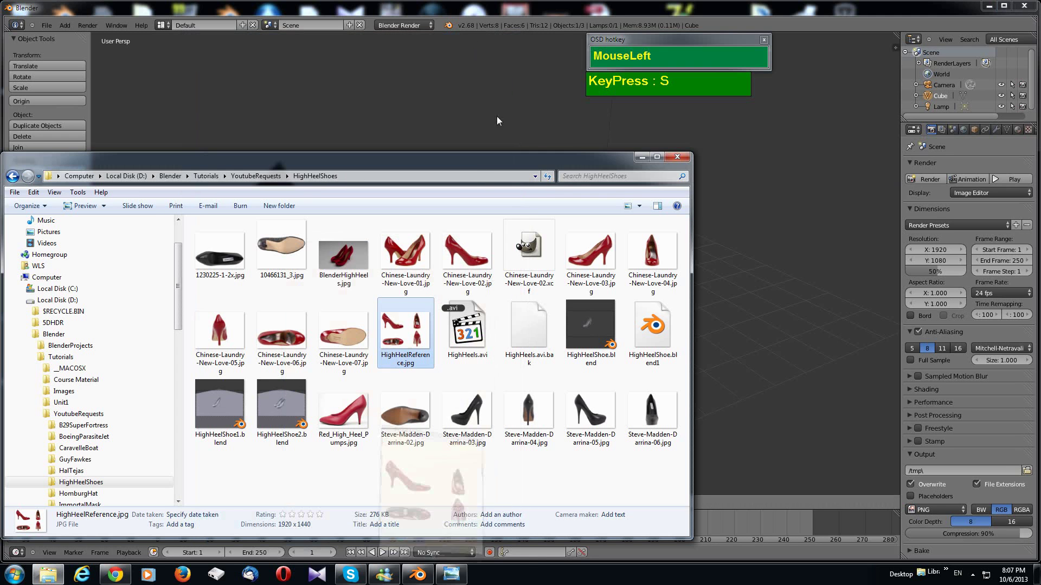
pyautogui.click(642, 158)
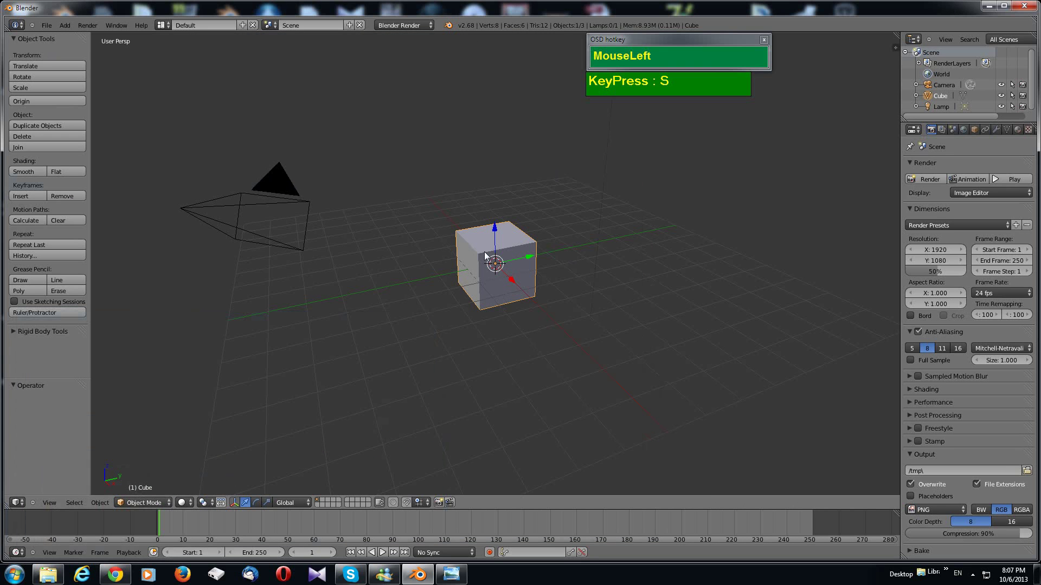
# Step: Delete the default cube from the scene
pyautogui.scroll(-1, 528, 269)
pyautogui.scroll(1, 529, 266)
pyautogui.scroll(-2, 546, 280)
pyautogui.scroll(4, 548, 279)
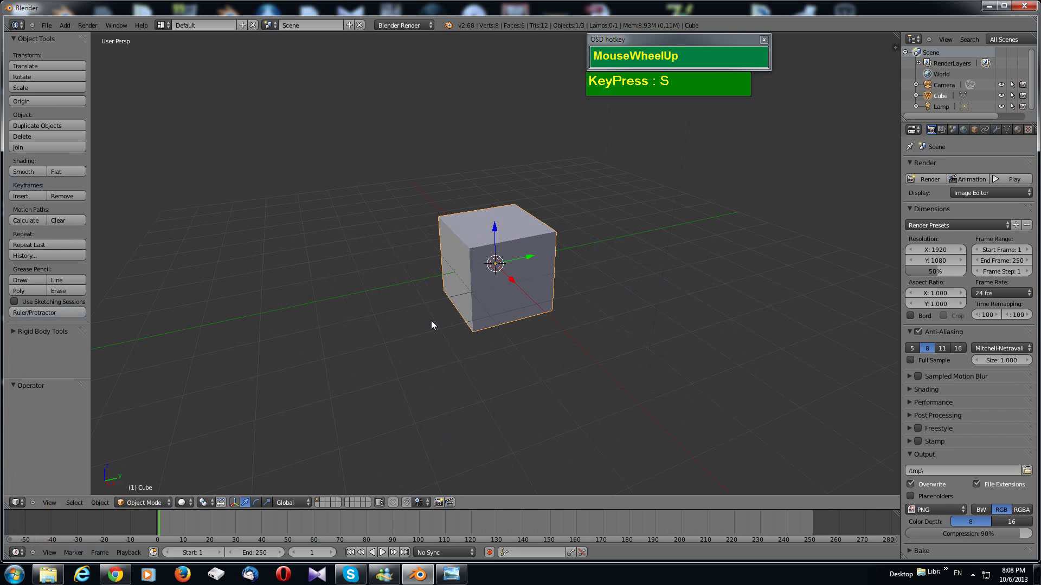
pyautogui.press('x')
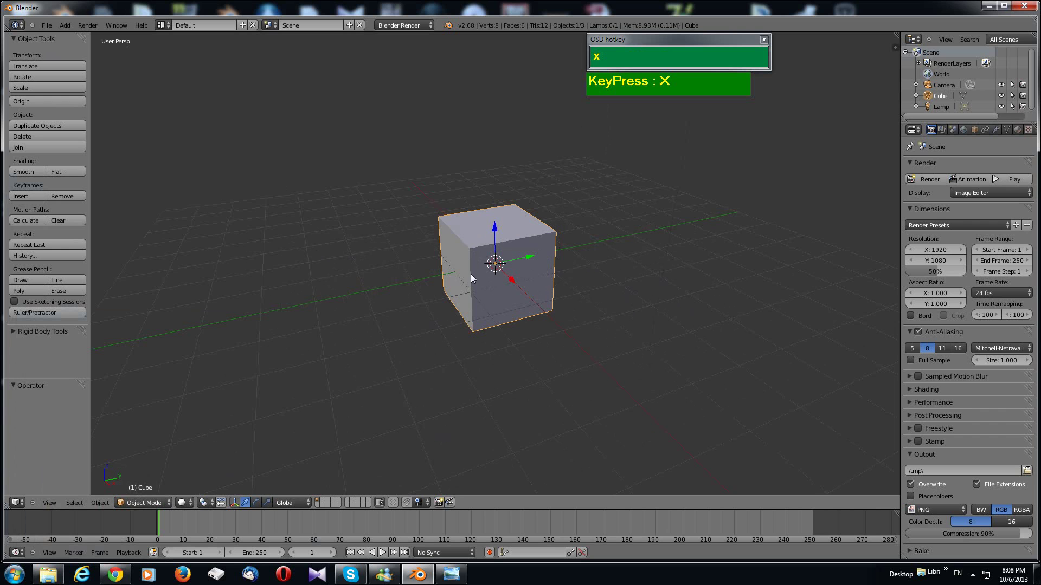
pyautogui.press('x')
pyautogui.click(498, 267)
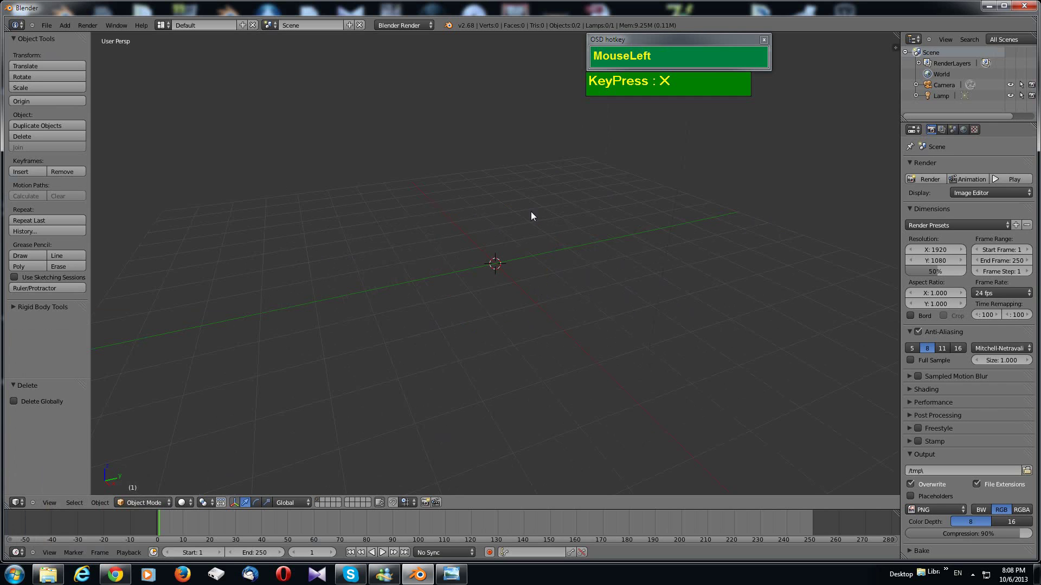
# Step: Add an Image-type empty at the scene origin and open the file browser for its picture
pyautogui.hotkey('shift', 'a')
pyautogui.moveTo(536, 248)
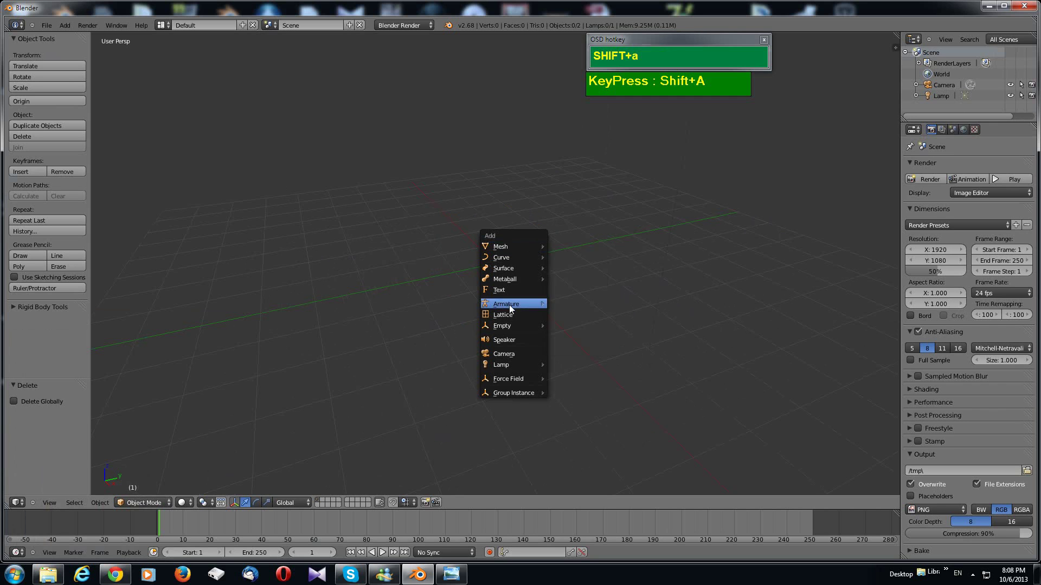
pyautogui.moveTo(502, 324)
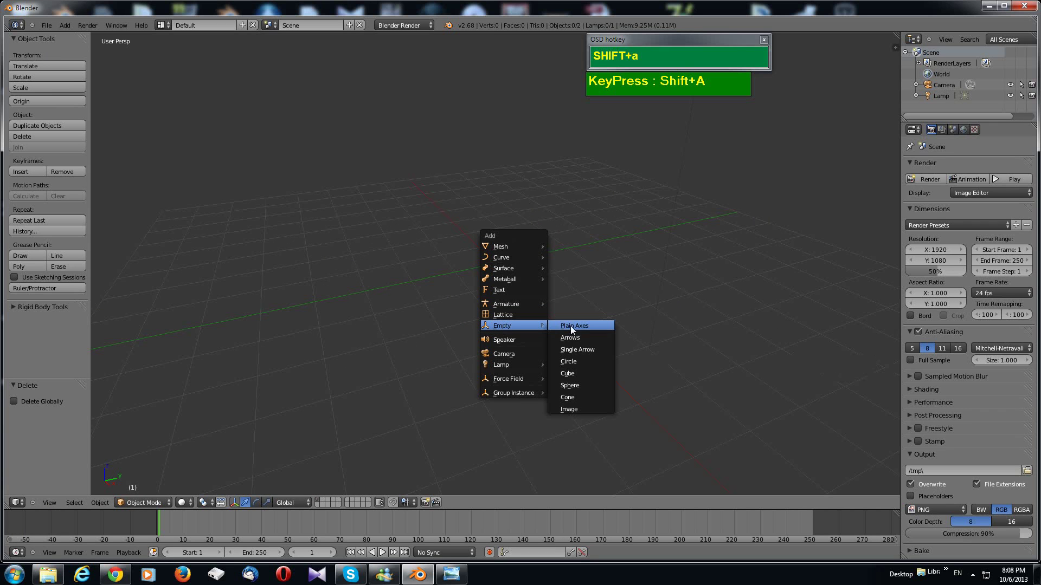
pyautogui.click(571, 410)
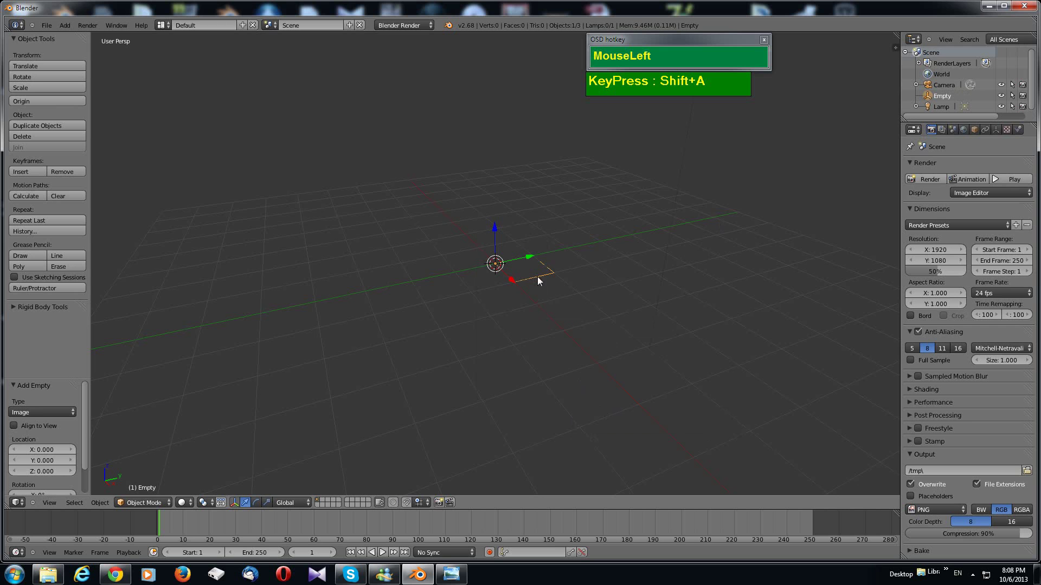
pyautogui.scroll(1, 563, 286)
pyautogui.scroll(-1, 475, 269)
pyautogui.click(997, 130)
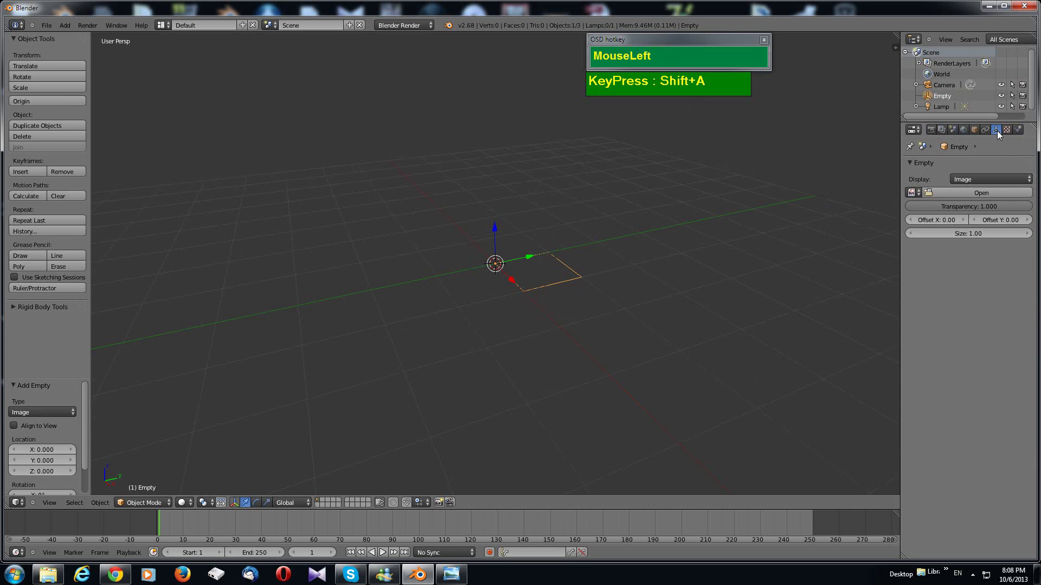
pyautogui.click(977, 194)
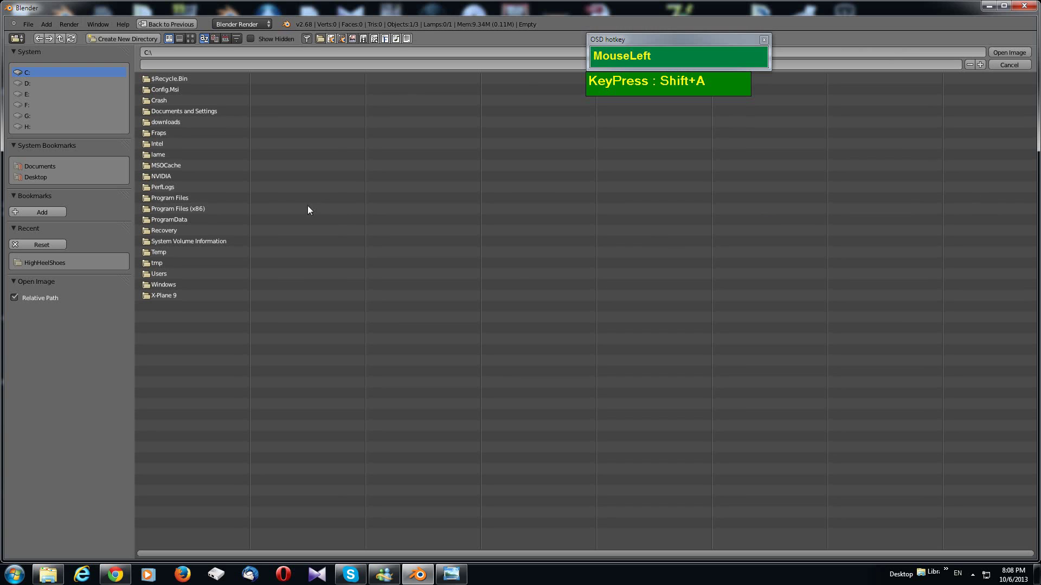
pyautogui.click(27, 104)
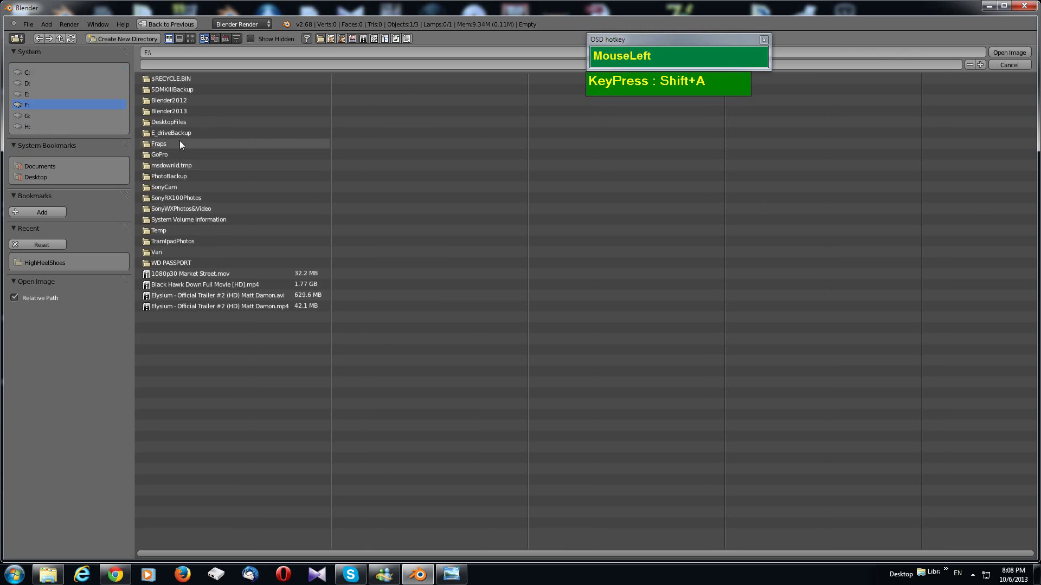
pyautogui.click(177, 100)
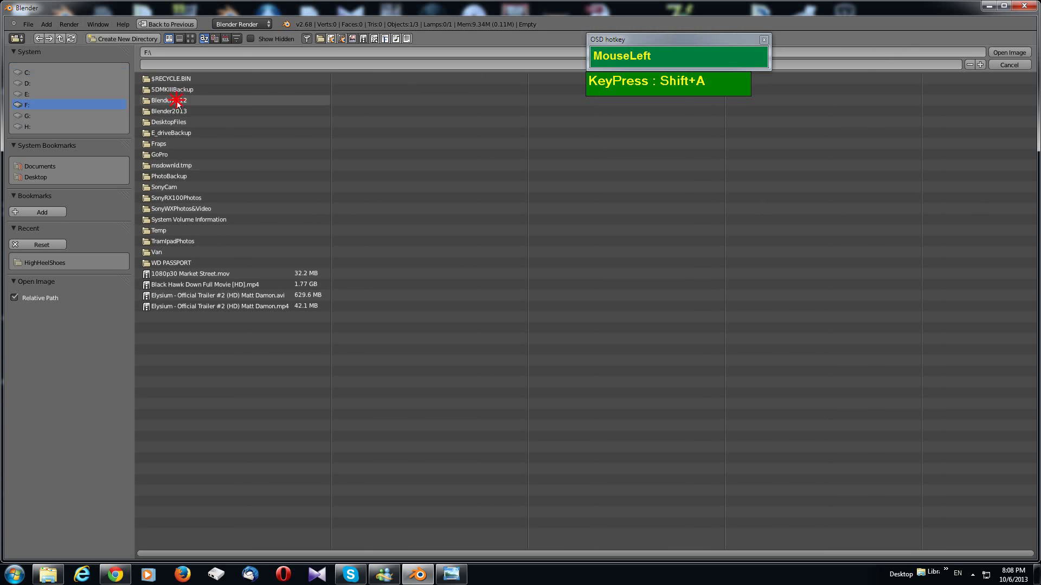
pyautogui.click(155, 79)
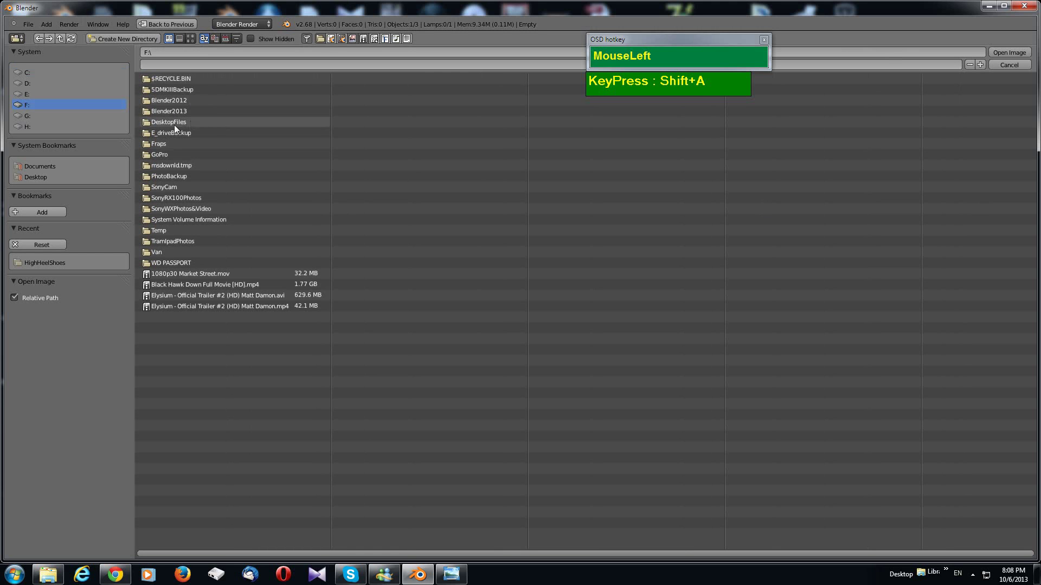
# Step: Load HighHeelReference.jpg from D:\Blender\Tutorials\YoutubeRequests\HighHeelShoes into the image empty
pyautogui.click(28, 83)
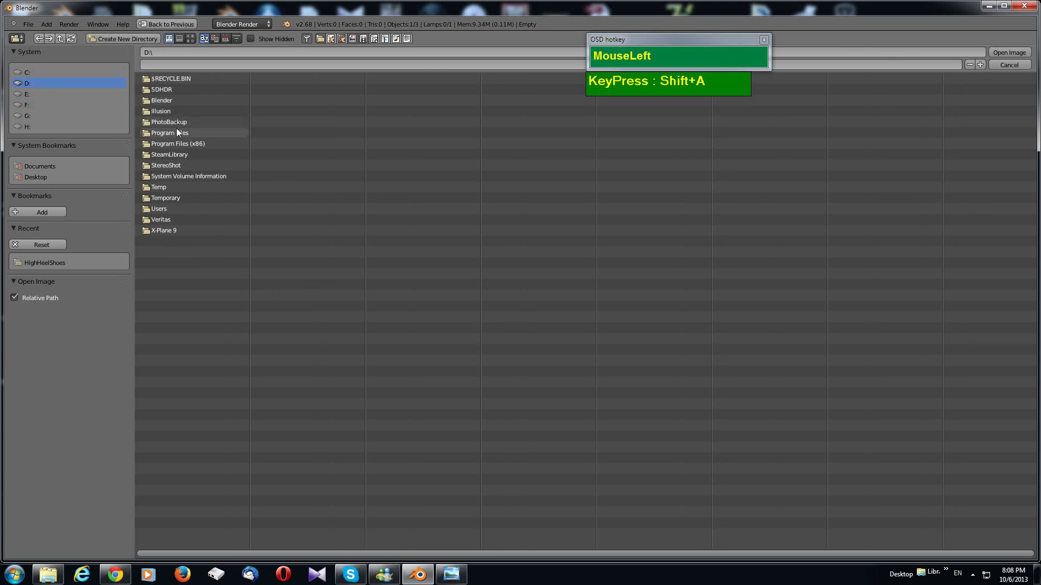
pyautogui.click(170, 102)
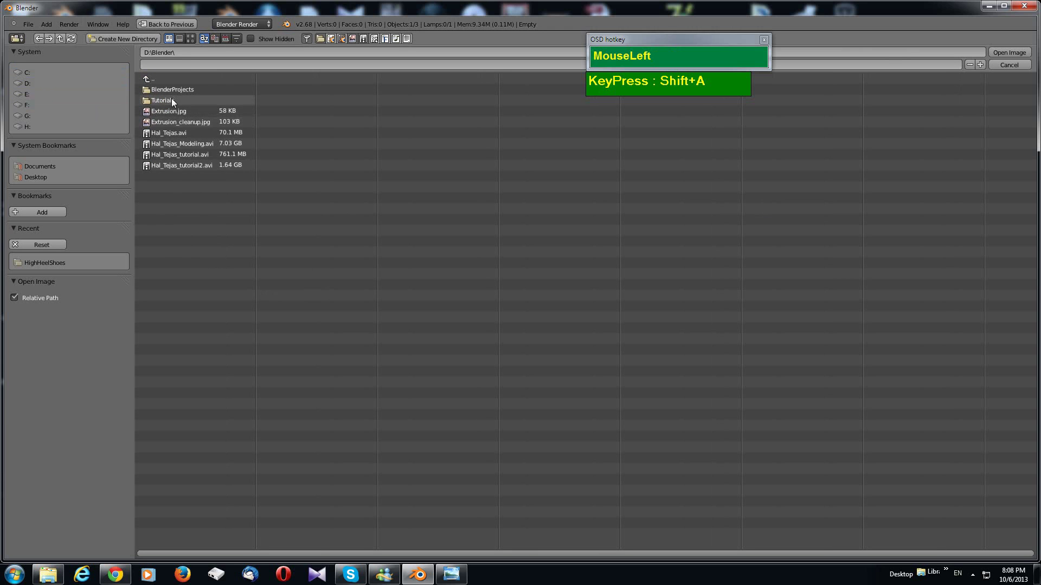
pyautogui.click(171, 99)
pyautogui.click(163, 133)
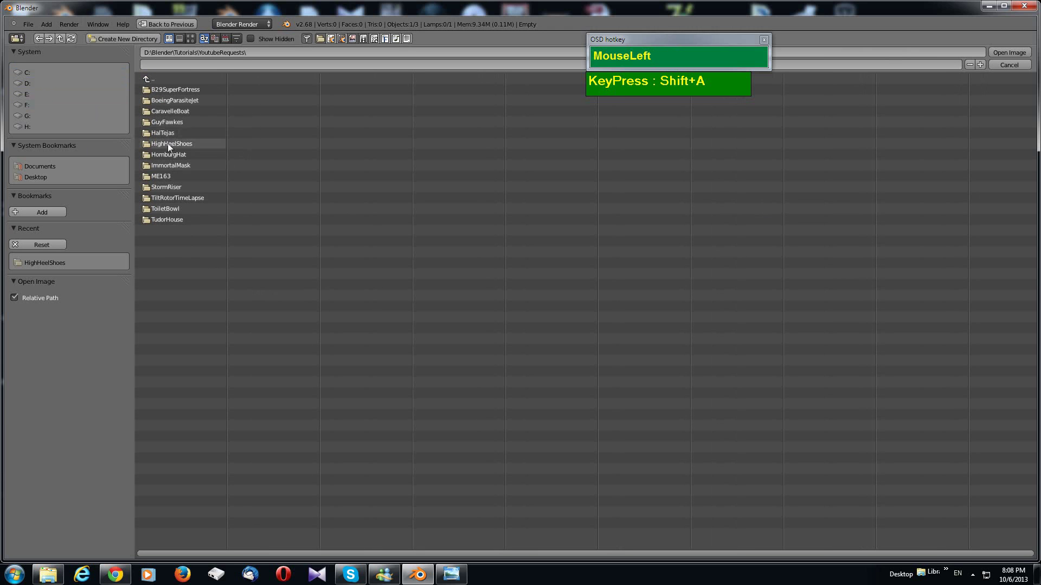
pyautogui.click(168, 144)
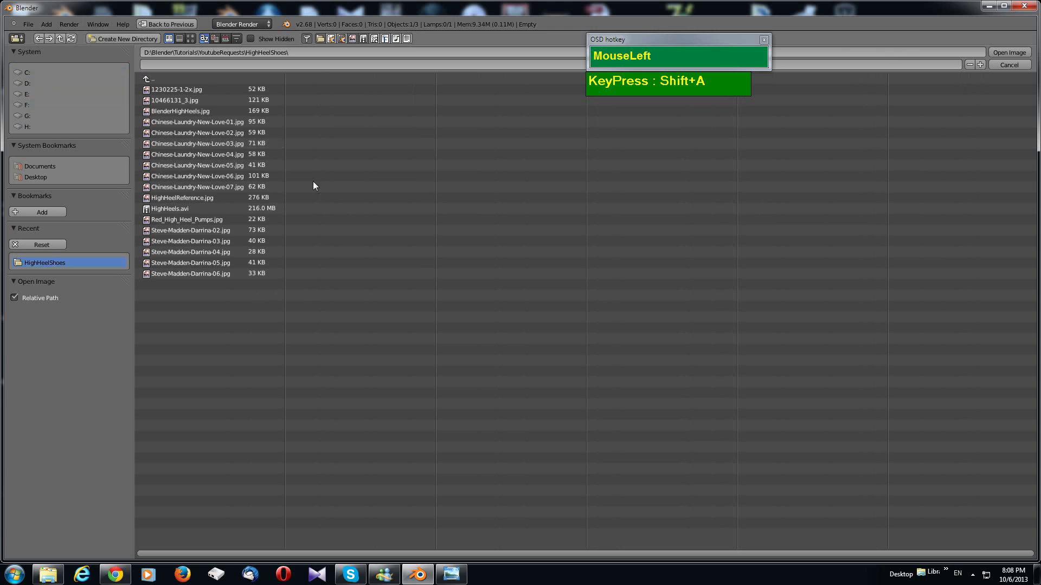
pyautogui.click(200, 197)
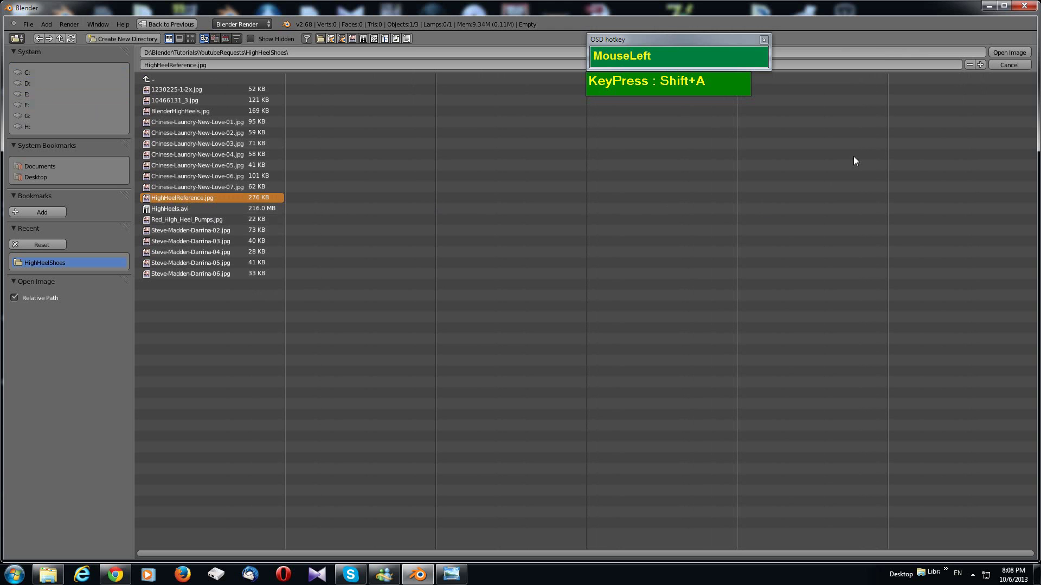
pyautogui.click(1003, 50)
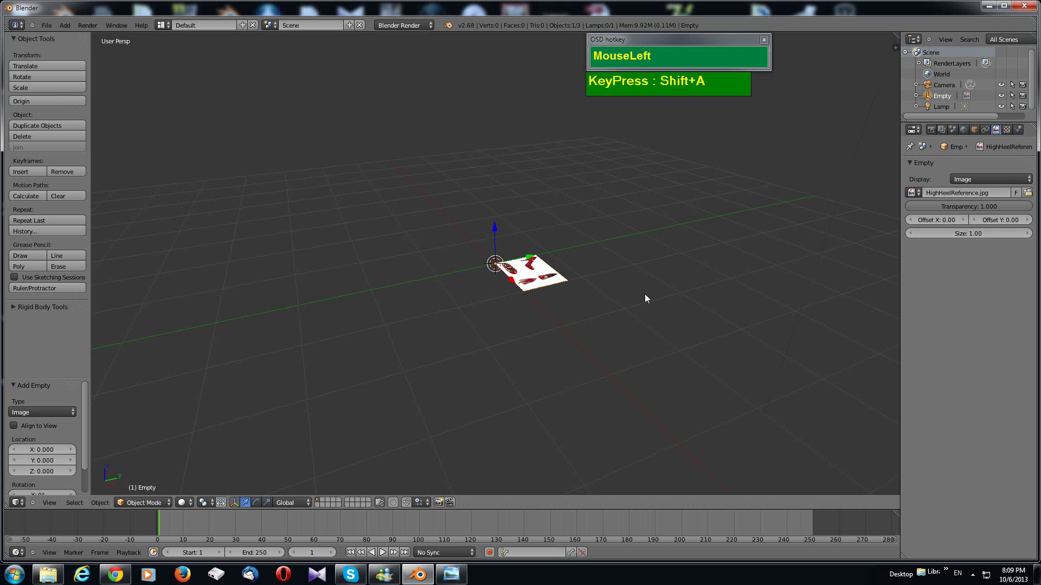
# Step: Center the reference image on its empty by setting both Offset X and Offset Y to -0.50
pyautogui.scroll(4, 625, 298)
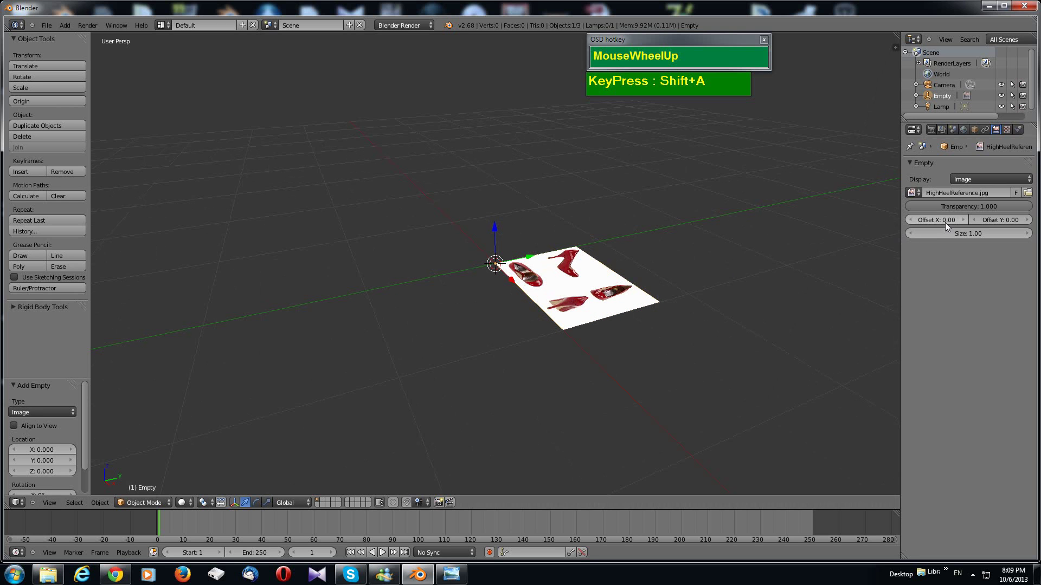
pyautogui.click(944, 221)
pyautogui.write('-.5')
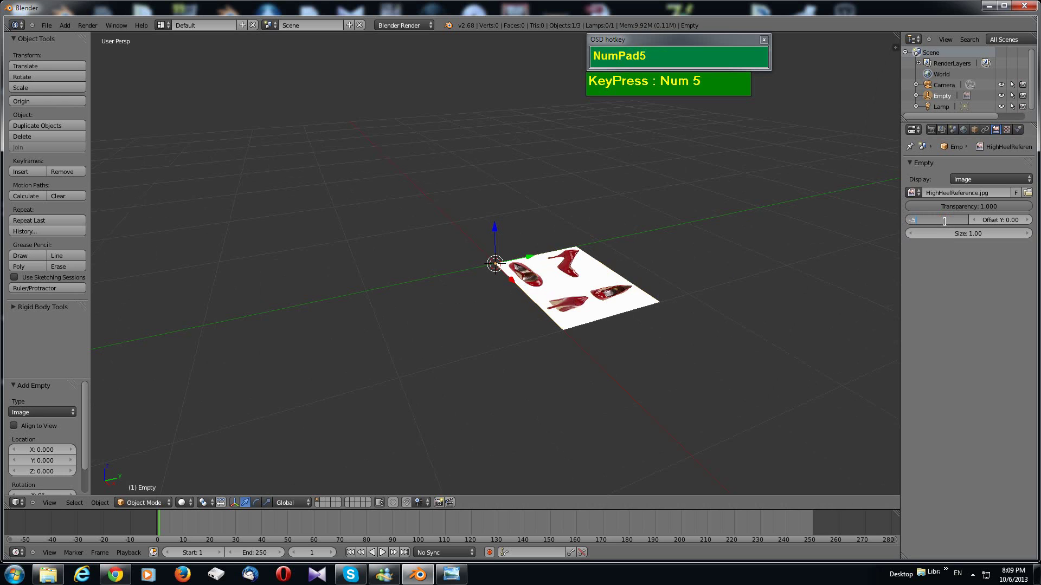
pyautogui.press('KP_Enter')
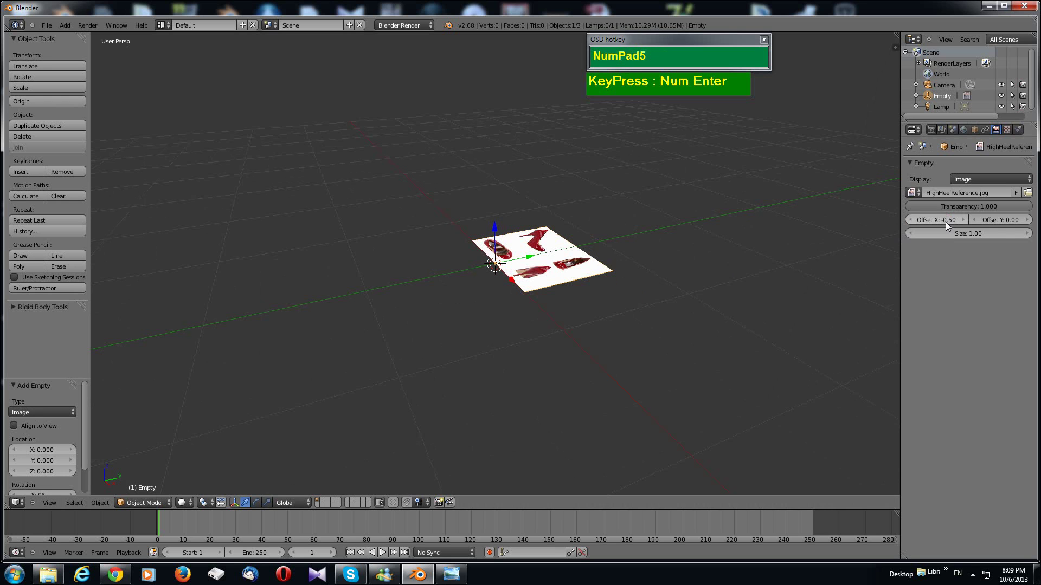
pyautogui.click(995, 220)
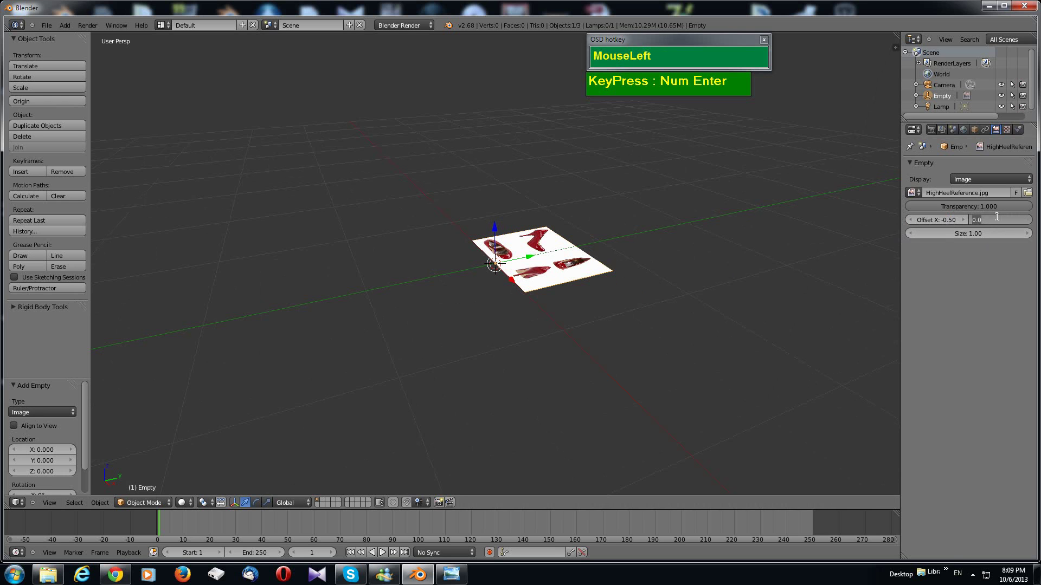
pyautogui.write('-.5')
pyautogui.press('KP_Enter')
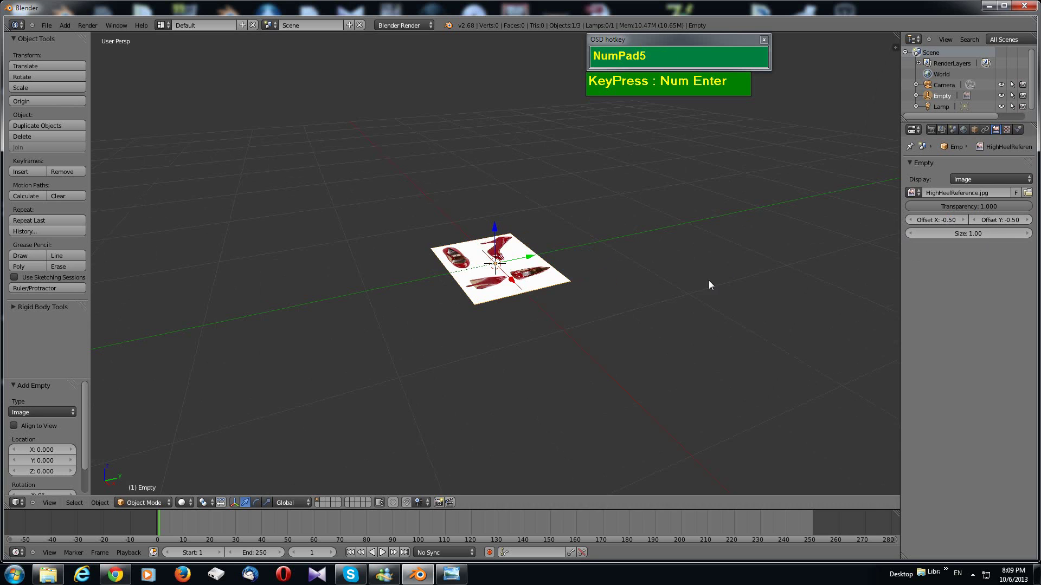
# Step: Enlarge the reference image empty to a size of 8
pyautogui.scroll(-3, 548, 313)
pyautogui.scroll(1, 564, 304)
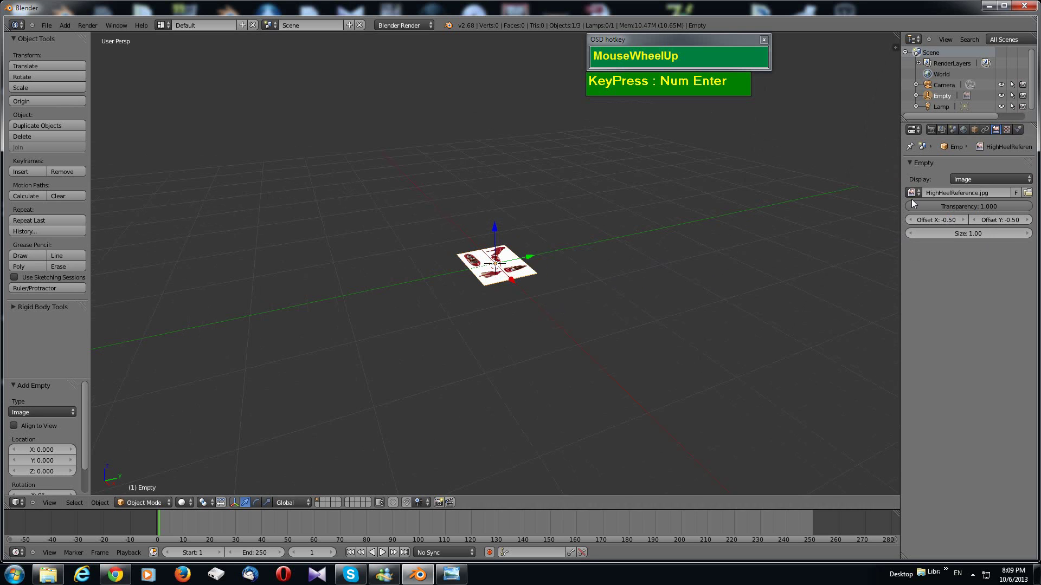
pyautogui.click(980, 234)
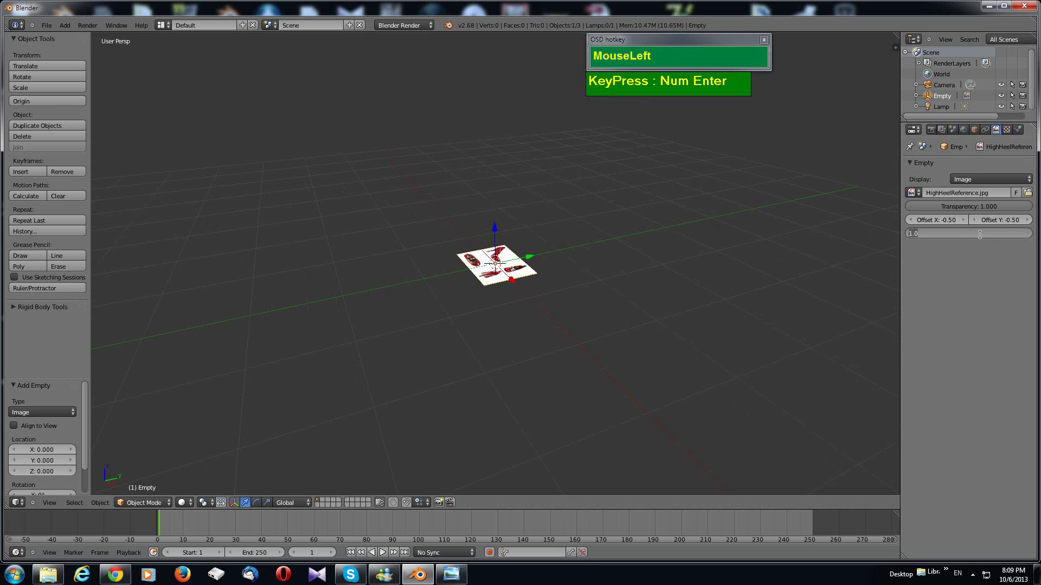
pyautogui.write('4')
pyautogui.press('KP_Enter')
pyautogui.click(981, 235)
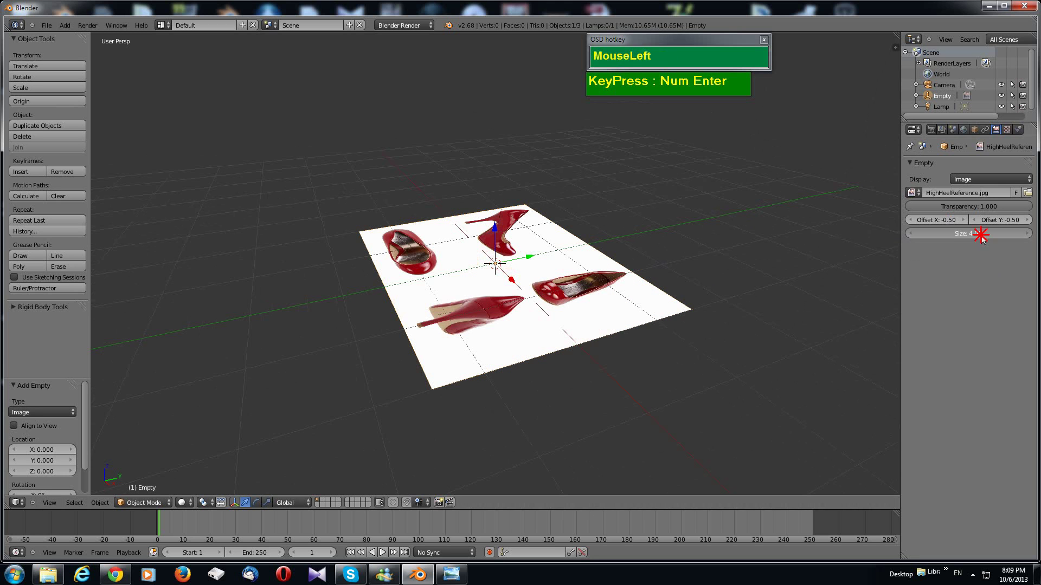
pyautogui.write('8')
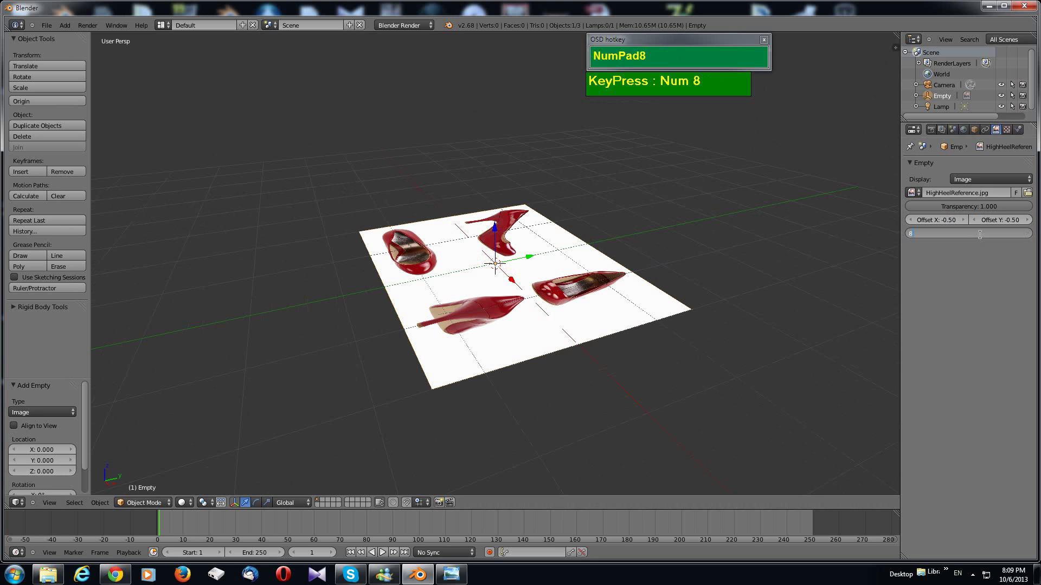
pyautogui.press('KP_Enter')
# Step: Make the reference image semi-transparent by setting its transparency to 0.5
pyautogui.scroll(-4, 819, 336)
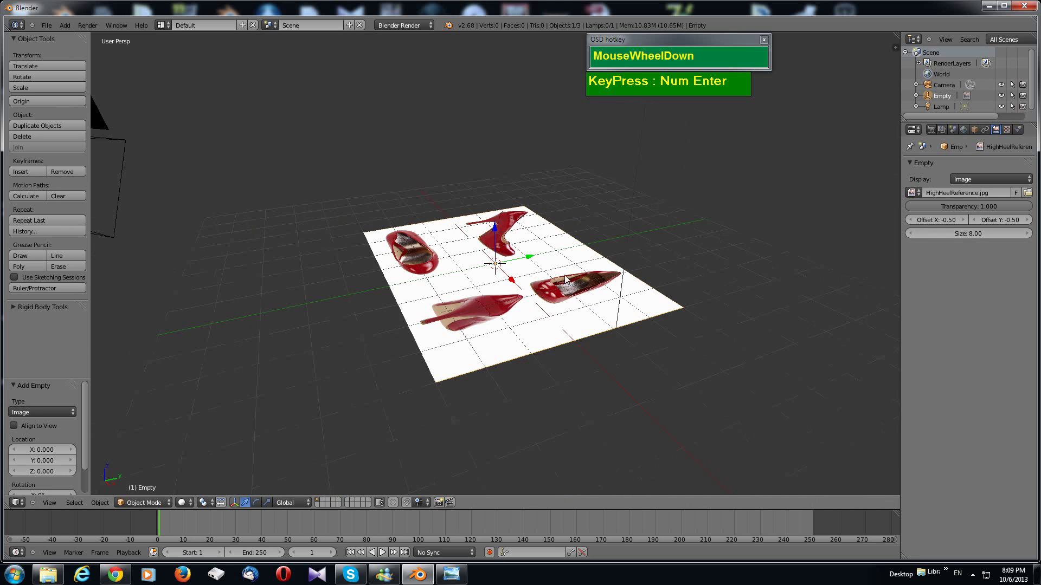
pyautogui.moveTo(567, 280); pyautogui.dragTo(549, 317, button='middle')
pyautogui.scroll(1, 590, 309)
pyautogui.scroll(-2, 558, 306)
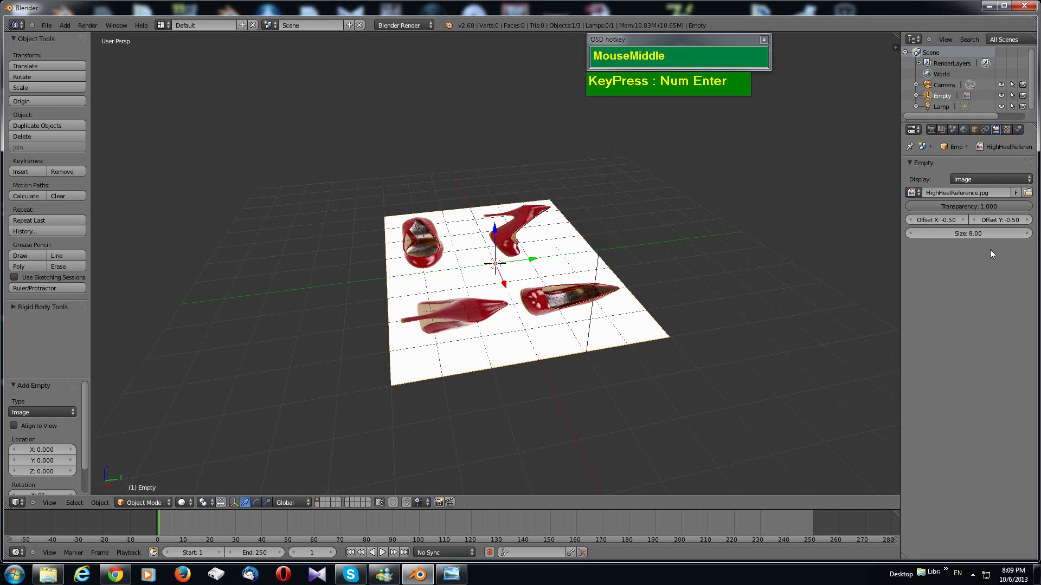
pyautogui.click(975, 207)
pyautogui.press('Delete')
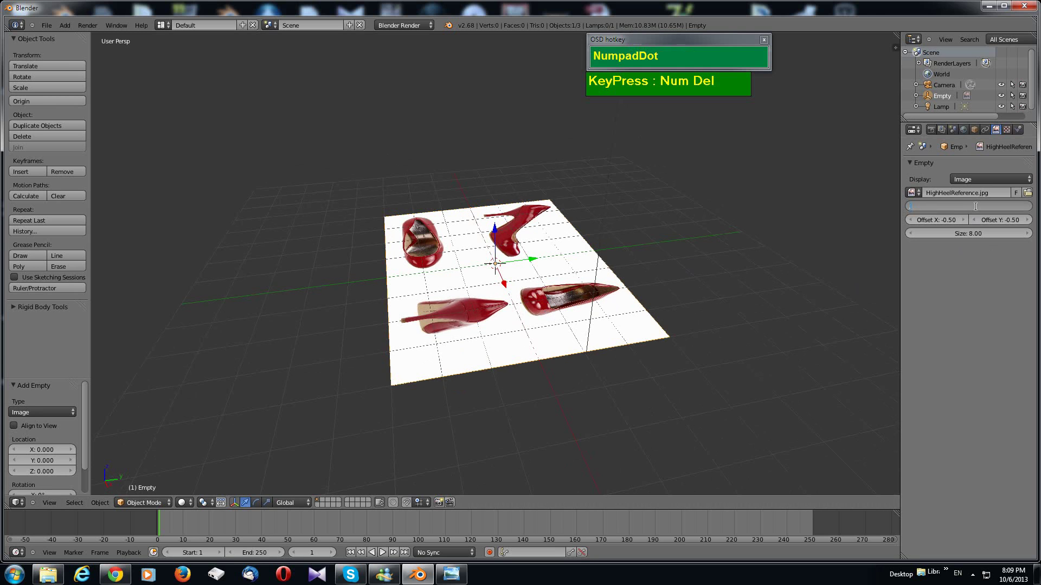
pyautogui.write('8')
pyautogui.press('KP_Enter')
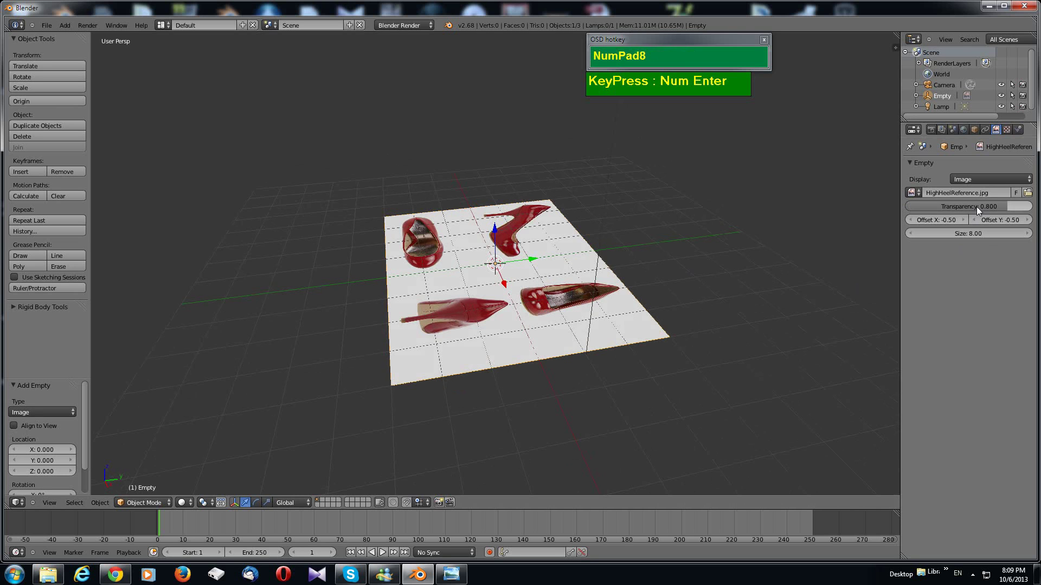
pyautogui.click(977, 206)
pyautogui.press('Delete')
pyautogui.write('5')
pyautogui.press('KP_Enter')
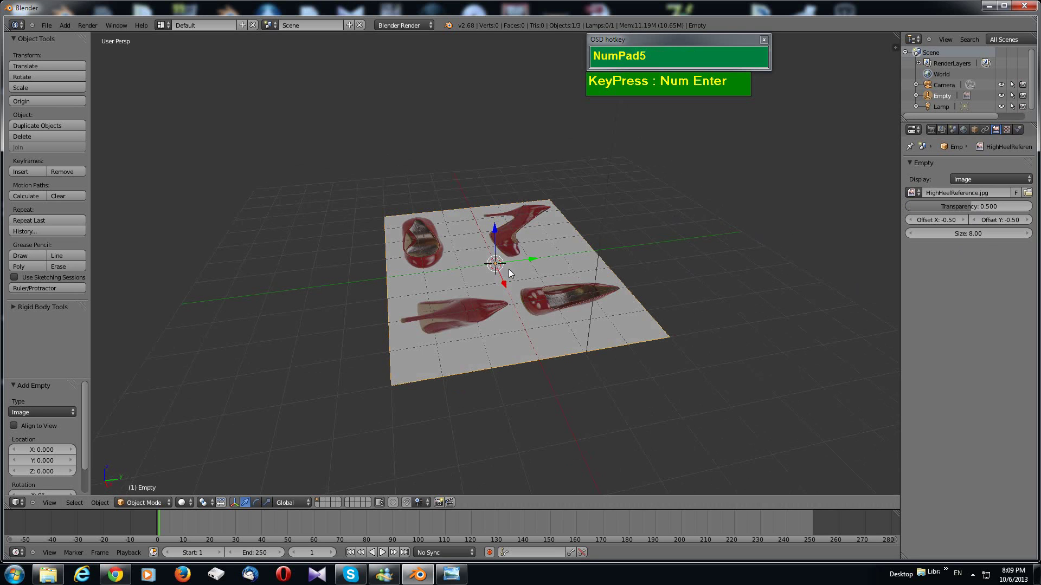
# Step: In top view, rotate the reference image 90° and move it about 1.94 along X and -1.92 along Y, centering the top-view shoe on the origin
pyautogui.moveTo(486, 283)
pyautogui.mouseDown(button='middle')
pyautogui.moveTo(508, 320)
pyautogui.moveTo(503, 287)
pyautogui.moveTo(493, 287)
pyautogui.mouseUp(button='middle')
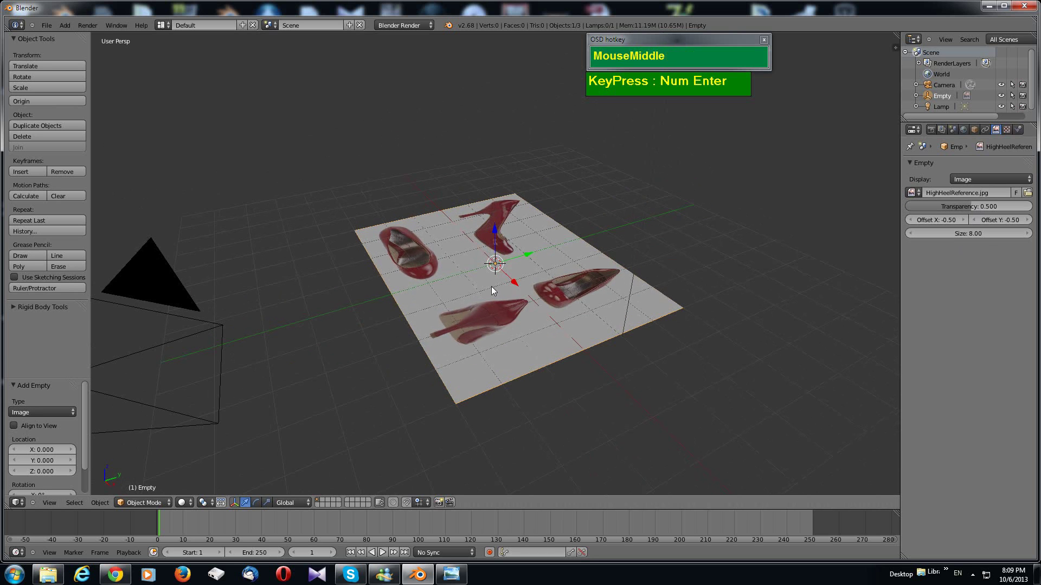
pyautogui.press('KP_7')
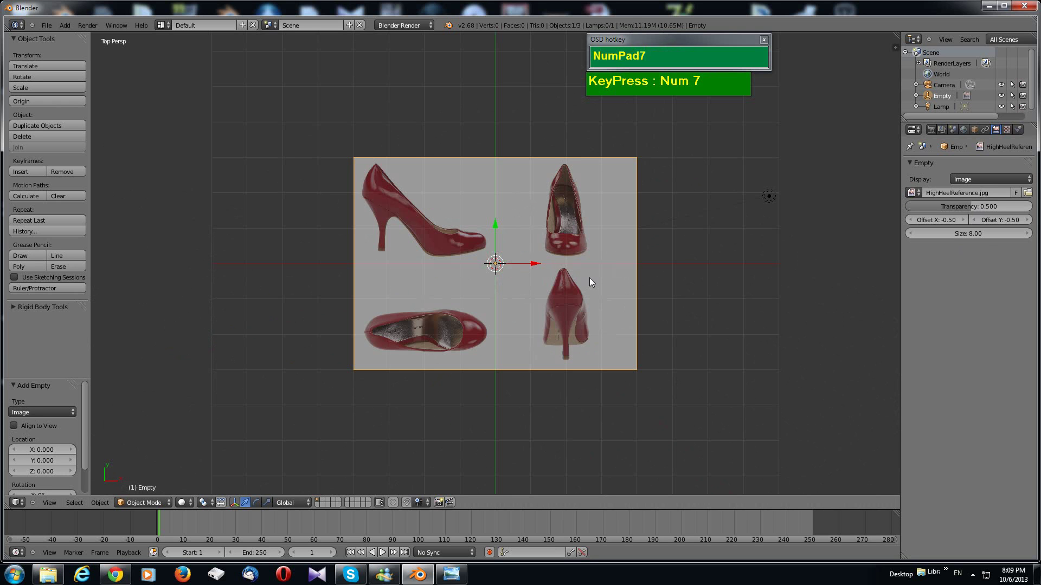
pyautogui.press('r')
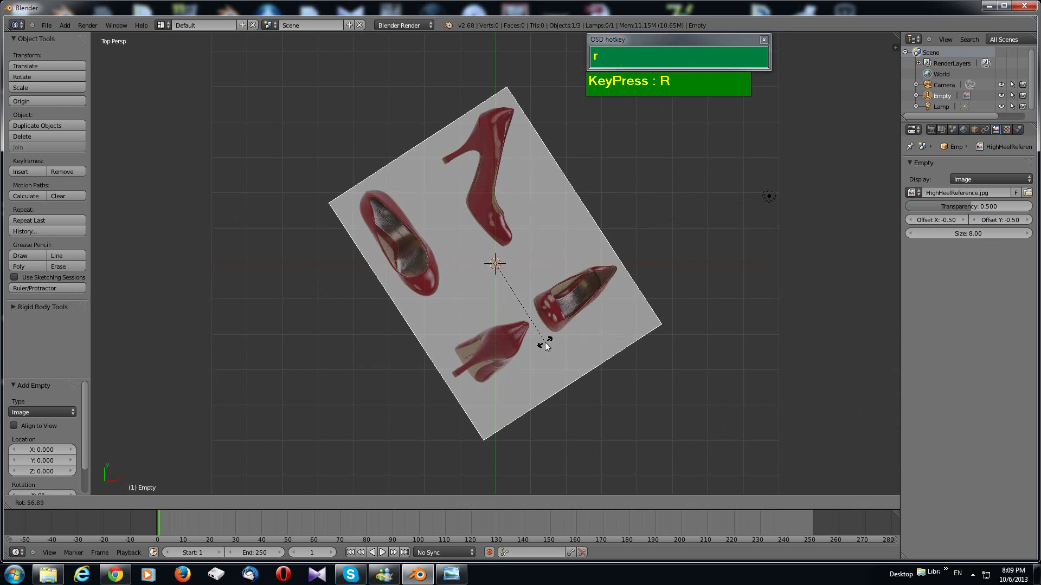
pyautogui.press('KP_9')
pyautogui.press('KP_0')
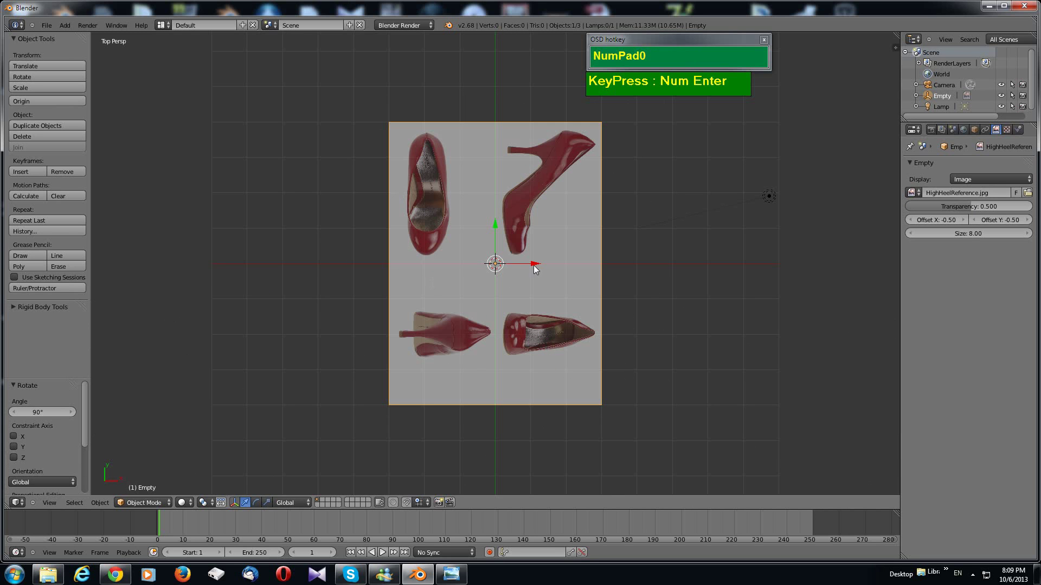
pyautogui.moveTo(535, 269); pyautogui.dragTo(601, 269)
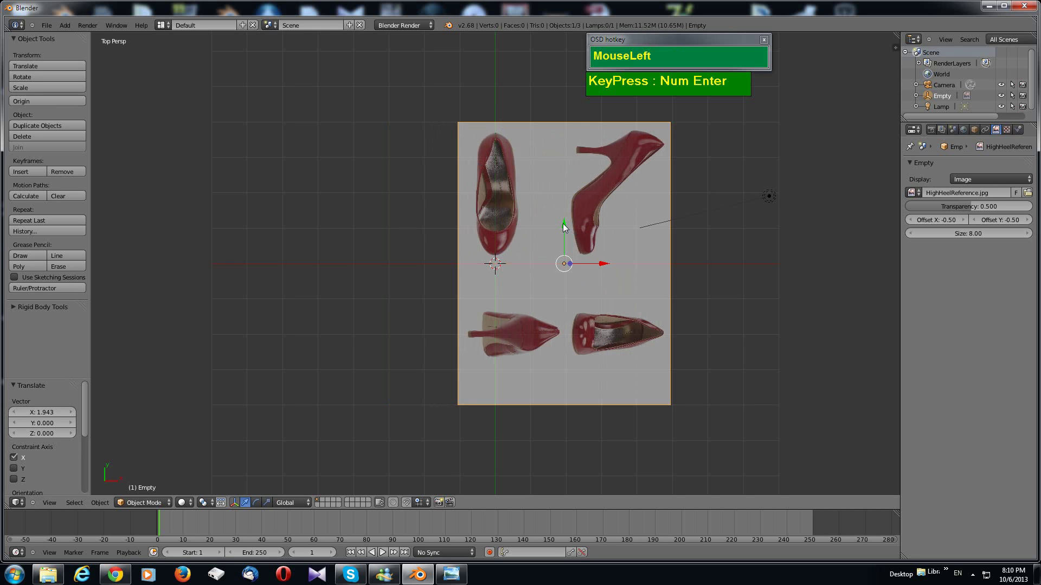
pyautogui.moveTo(564, 223); pyautogui.dragTo(549, 292)
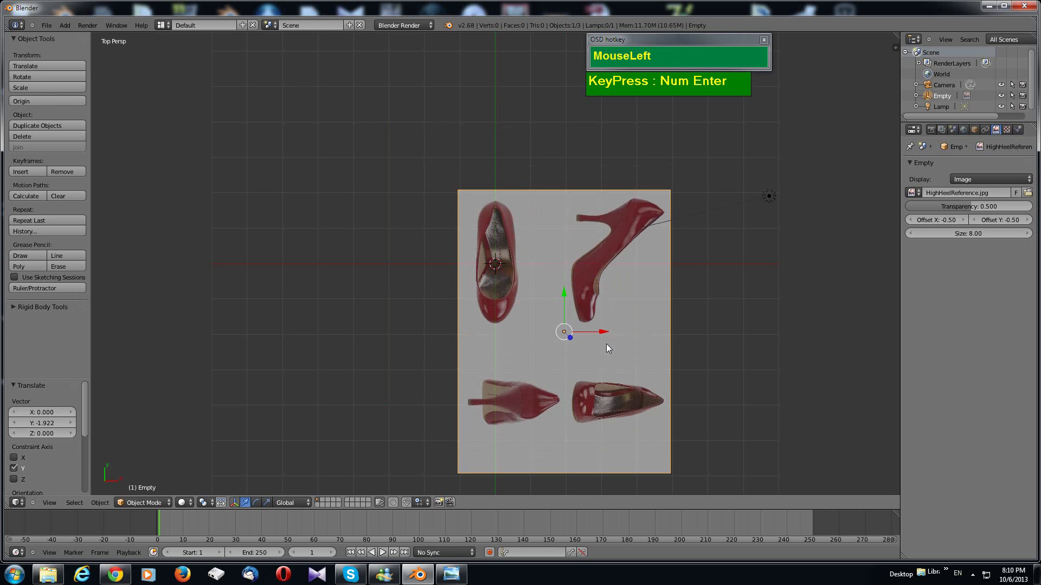
# Step: Duplicate the reference image empty, keeping the copy in the same place as the original
pyautogui.hotkey('shift', 'd')
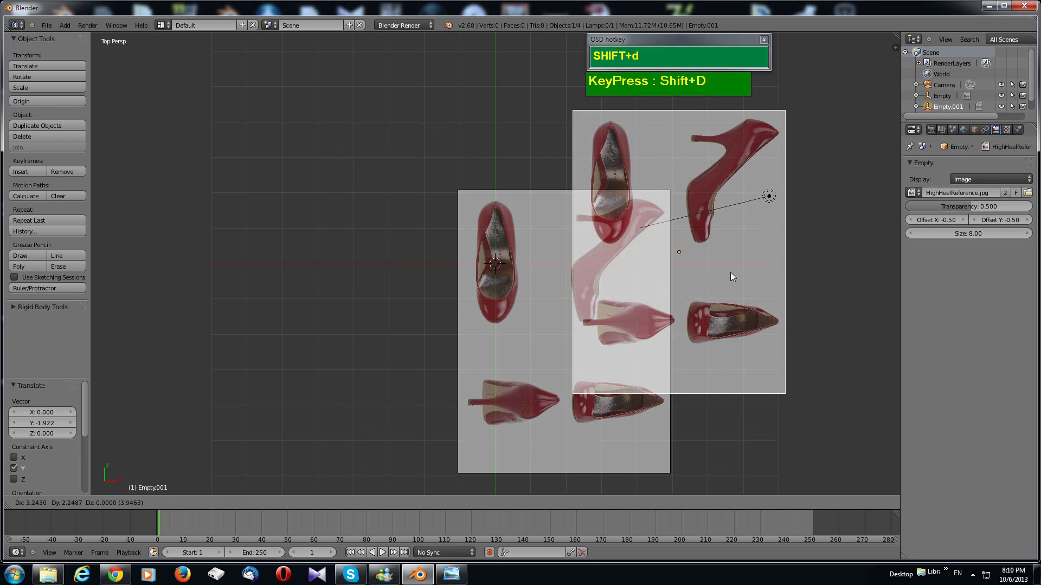
pyautogui.rightClick(730, 273)
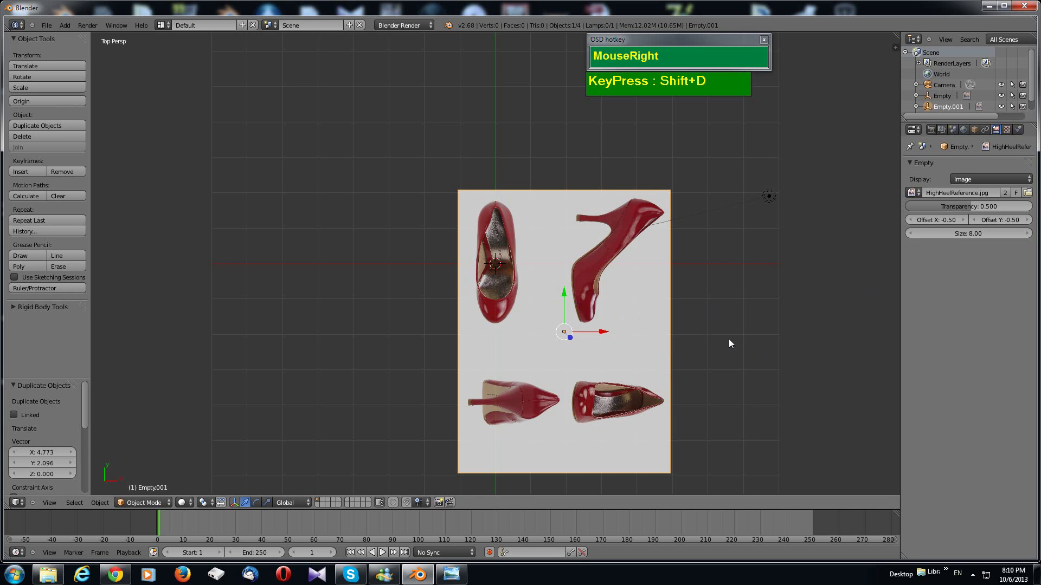
pyautogui.moveTo(729, 340); pyautogui.dragTo(626, 261, button='middle')
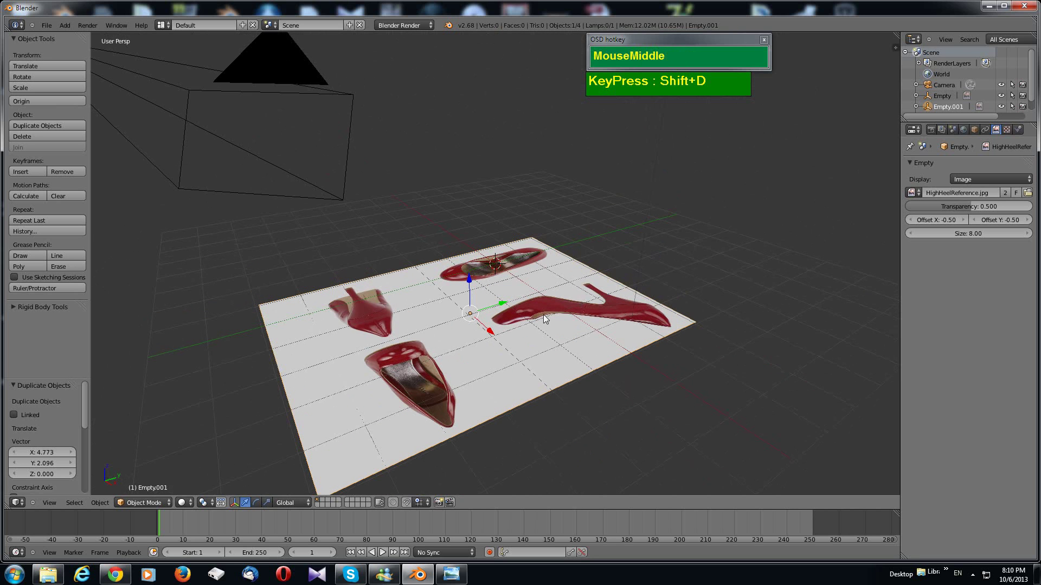
# Step: Try rotating the duplicated reference image 90° about the global Y axis, and undo the rotation
pyautogui.press('r')
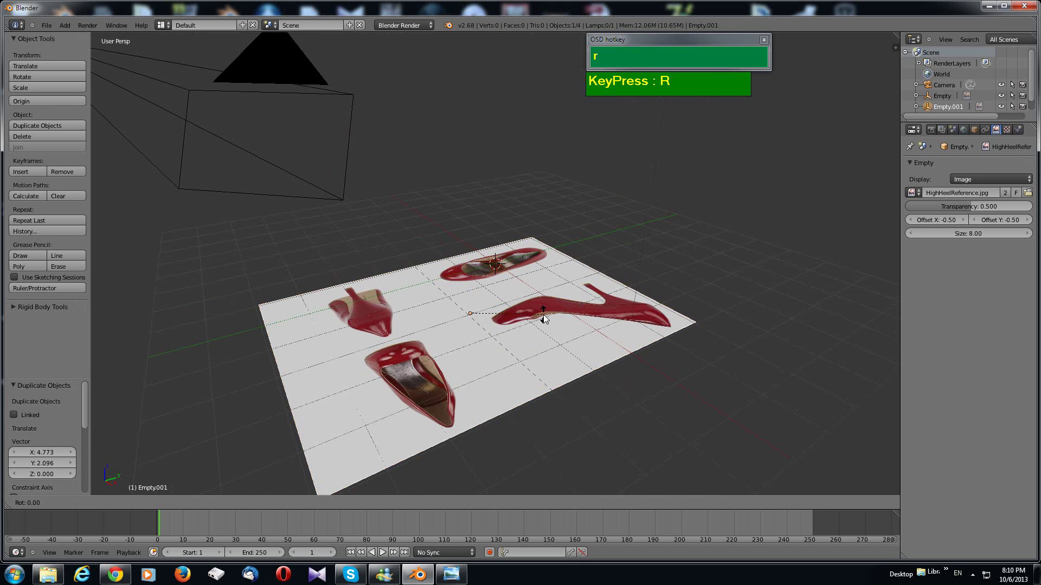
pyautogui.press('y')
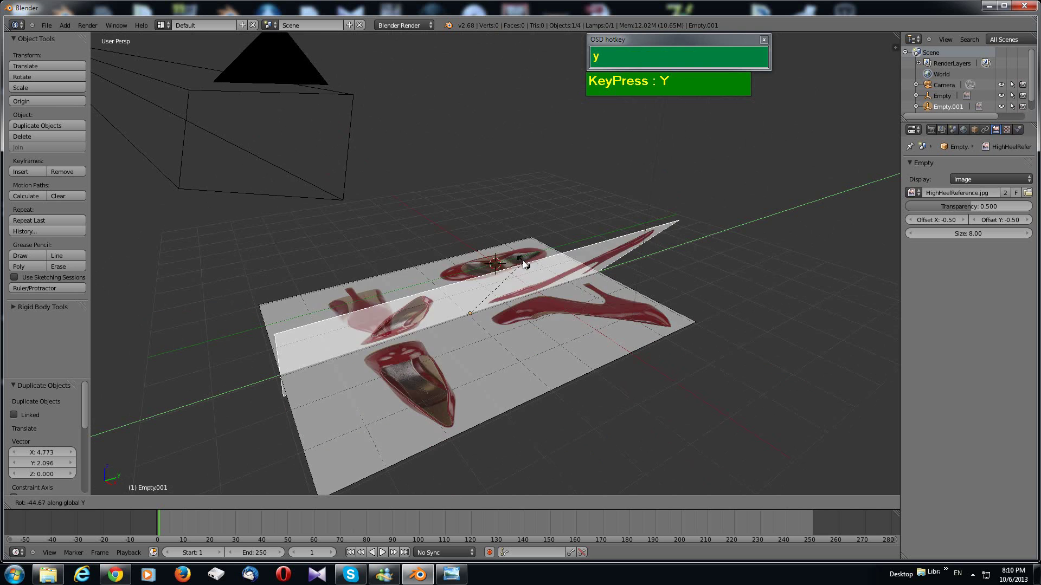
pyautogui.press('KP_9')
pyautogui.press('KP_0')
pyautogui.press('KP_Enter')
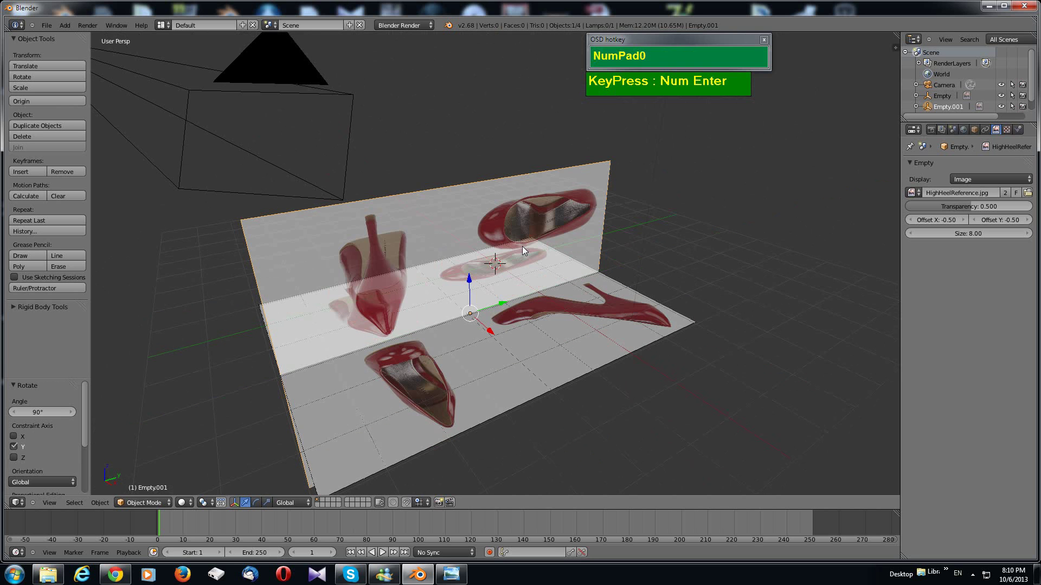
pyautogui.moveTo(542, 277)
pyautogui.mouseDown(button='middle')
pyautogui.moveTo(548, 272)
pyautogui.moveTo(554, 291)
pyautogui.moveTo(553, 322)
pyautogui.moveTo(558, 309)
pyautogui.moveTo(538, 315)
pyautogui.moveTo(557, 281)
pyautogui.moveTo(532, 318)
pyautogui.moveTo(540, 286)
pyautogui.moveTo(541, 297)
pyautogui.mouseUp(button='middle')
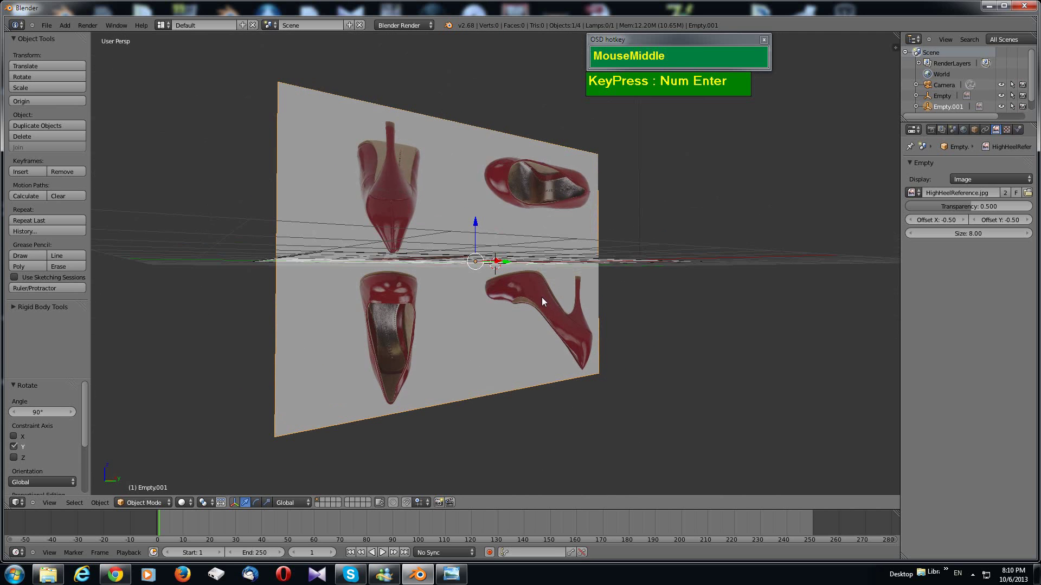
pyautogui.hotkey('ctrl', 'z')
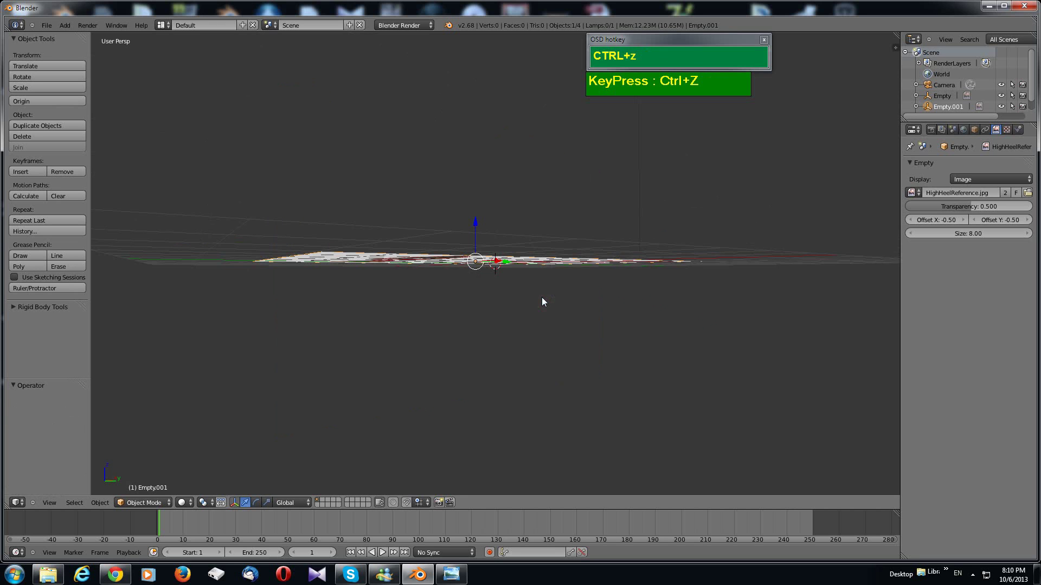
# Step: Rotate the duplicated reference image -90° about the global Y axis and move it about -3.92 along X
pyautogui.moveTo(543, 300); pyautogui.dragTo(544, 323, button='middle')
pyautogui.press('r')
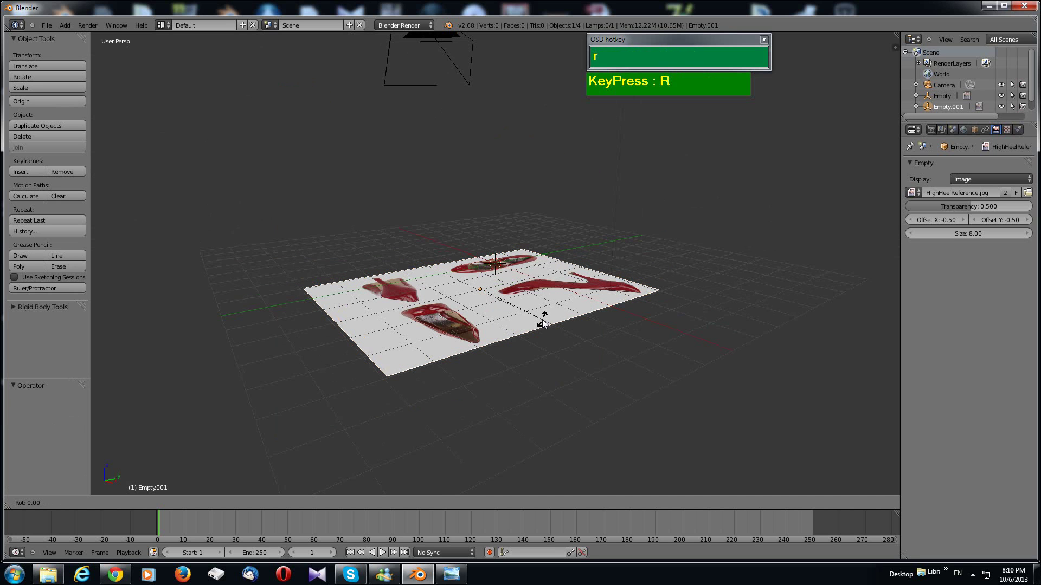
pyautogui.write('y')
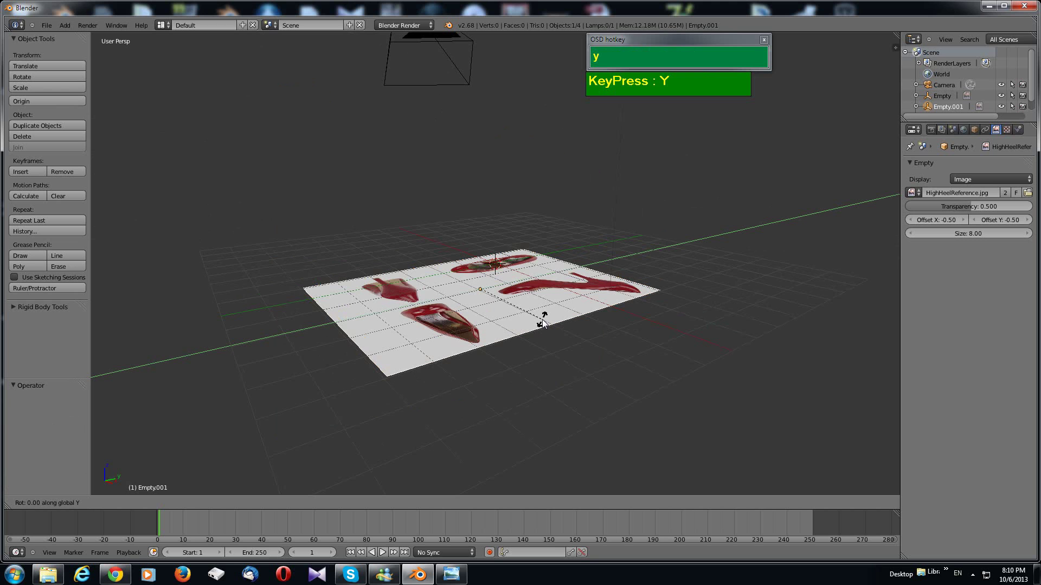
pyautogui.write('-90')
pyautogui.click(542, 324)
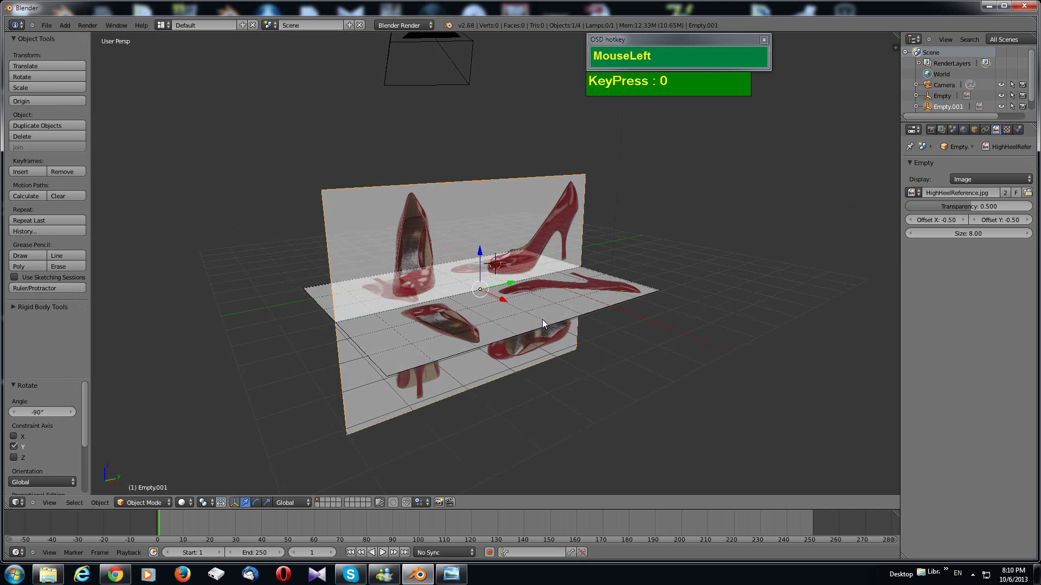
pyautogui.moveTo(542, 323); pyautogui.dragTo(535, 354, button='middle')
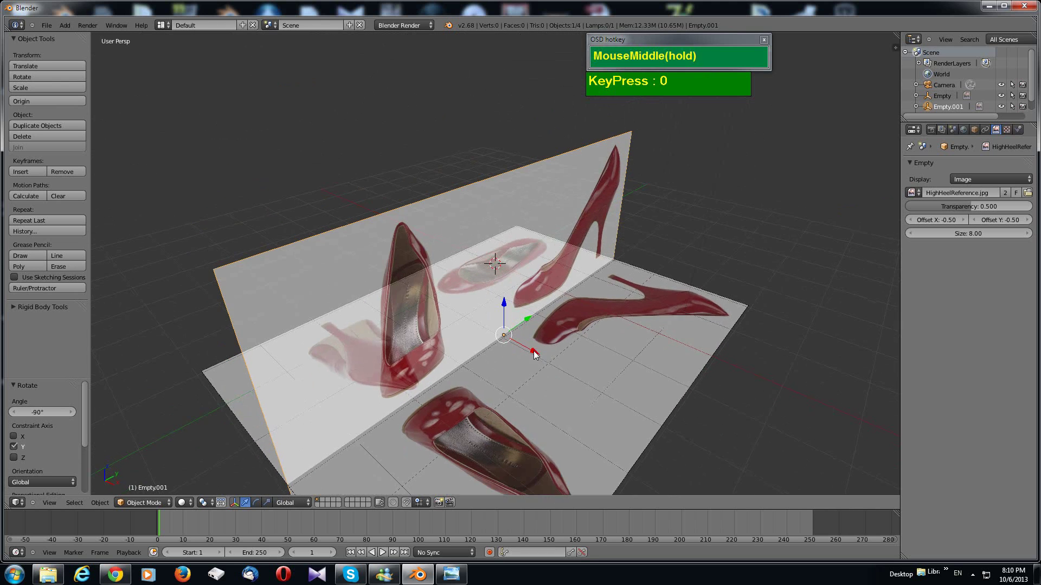
pyautogui.moveTo(534, 355); pyautogui.dragTo(399, 293)
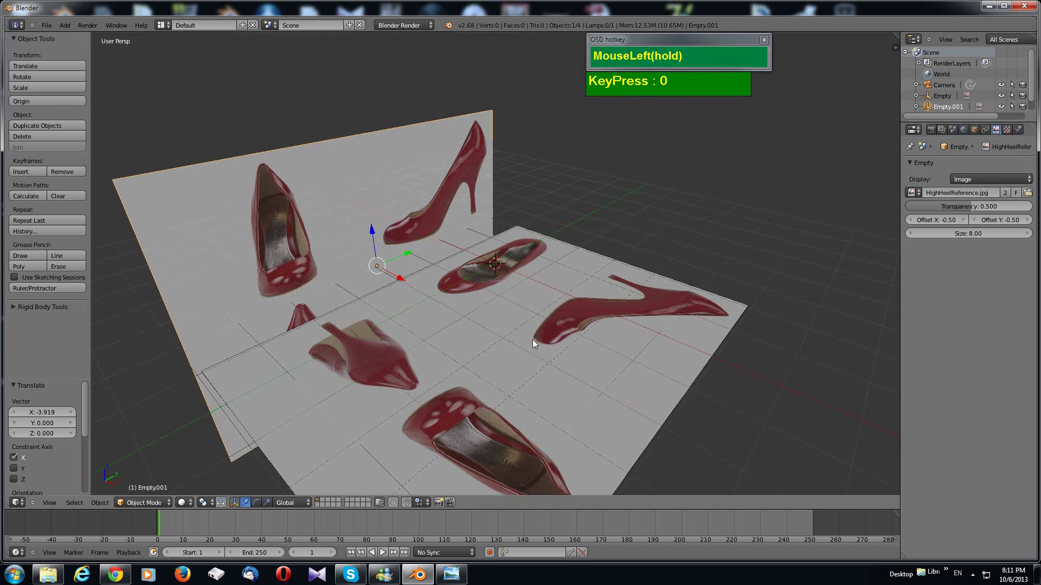
# Step: Select the original flat reference image and lower it about 1.11 along the Z axis
pyautogui.moveTo(542, 340); pyautogui.dragTo(545, 314, button='middle')
pyautogui.scroll(-3, 548, 315)
pyautogui.rightClick(545, 316)
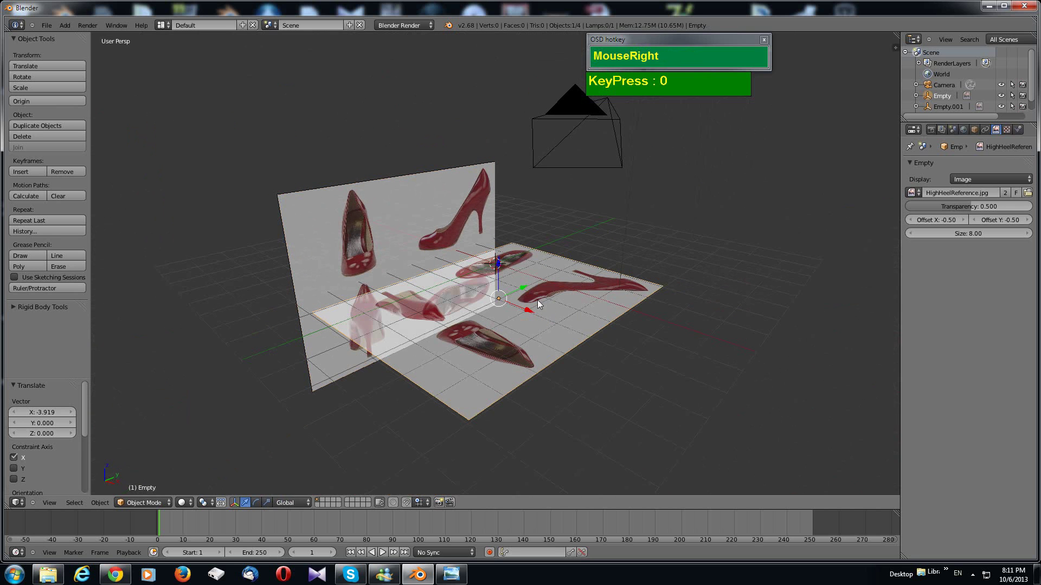
pyautogui.middleClick(534, 339)
pyautogui.moveTo(497, 264); pyautogui.dragTo(498, 298)
pyautogui.moveTo(500, 302); pyautogui.dragTo(488, 320, button='middle')
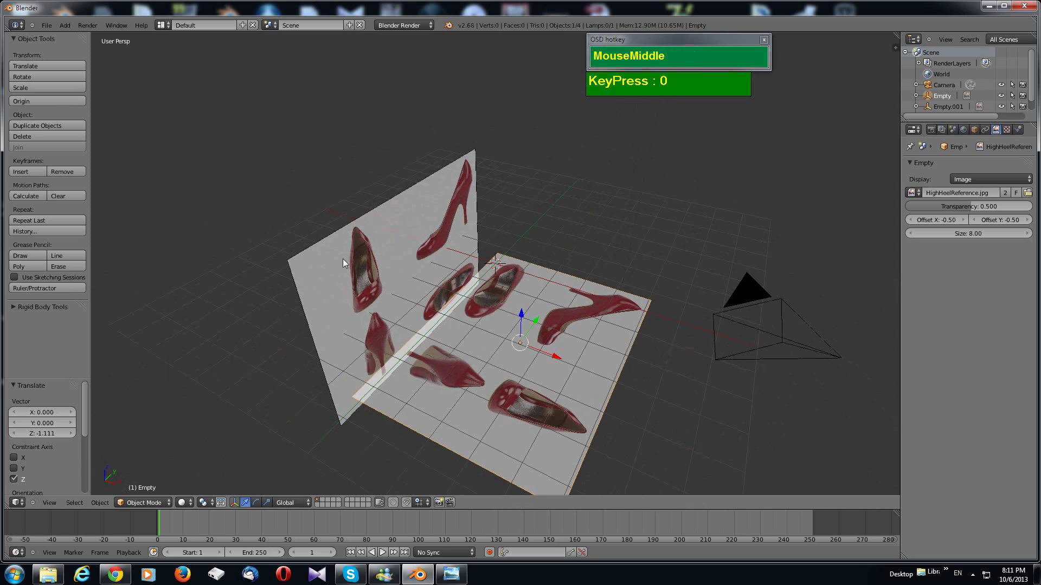
# Step: Duplicate the upright side reference image empty, keeping the copy in the same place as the original
pyautogui.moveTo(519, 287); pyautogui.dragTo(473, 319, button='middle')
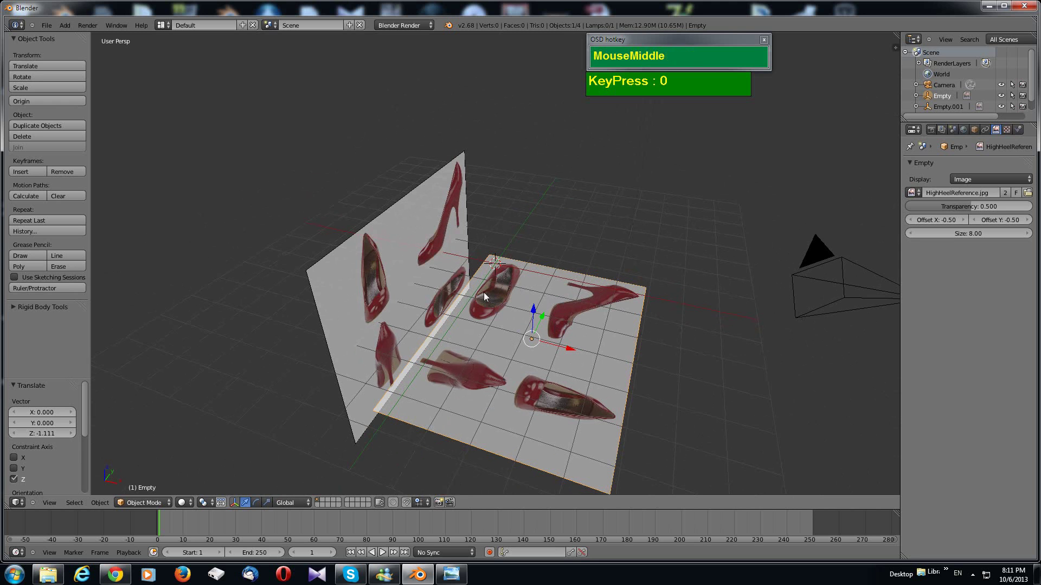
pyautogui.rightClick(416, 230)
pyautogui.moveTo(416, 231); pyautogui.dragTo(460, 210, button='middle')
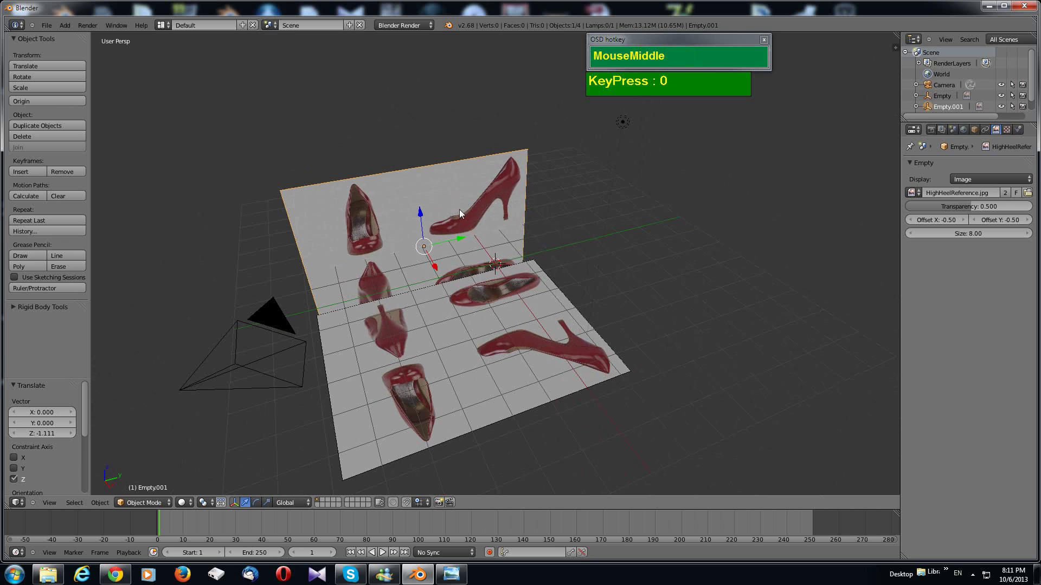
pyautogui.hotkey('shift', 'd')
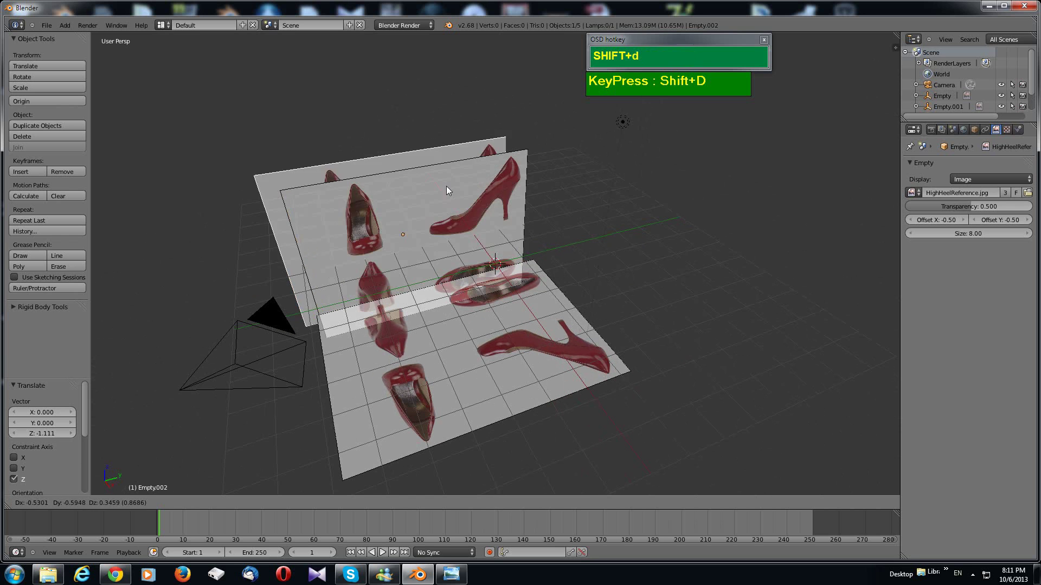
pyautogui.rightClick(497, 237)
pyautogui.moveTo(497, 236); pyautogui.dragTo(474, 257, button='middle')
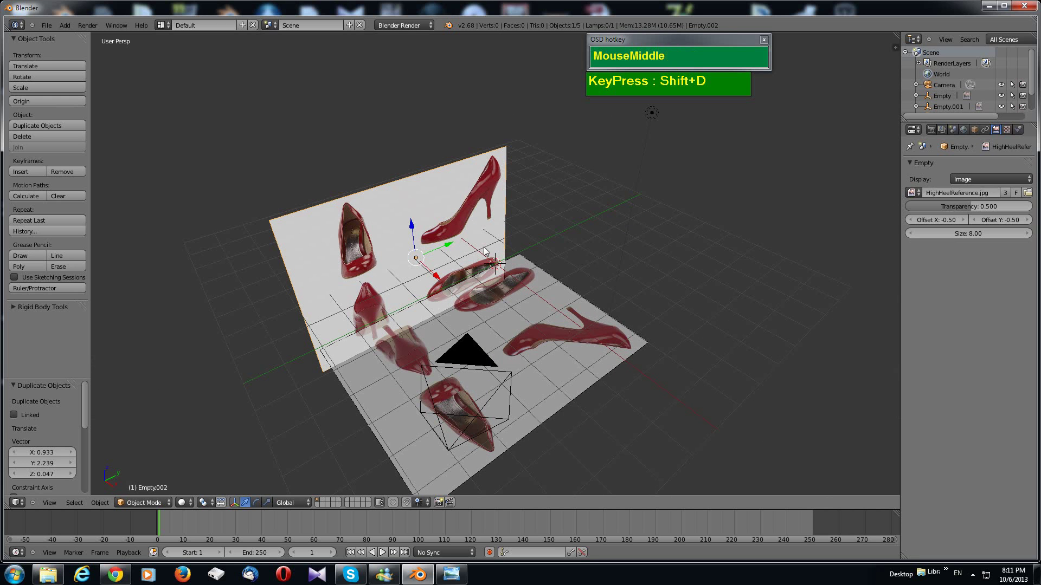
# Step: Rotate the duplicated upright reference image 90° about the global Z axis
pyautogui.press('r')
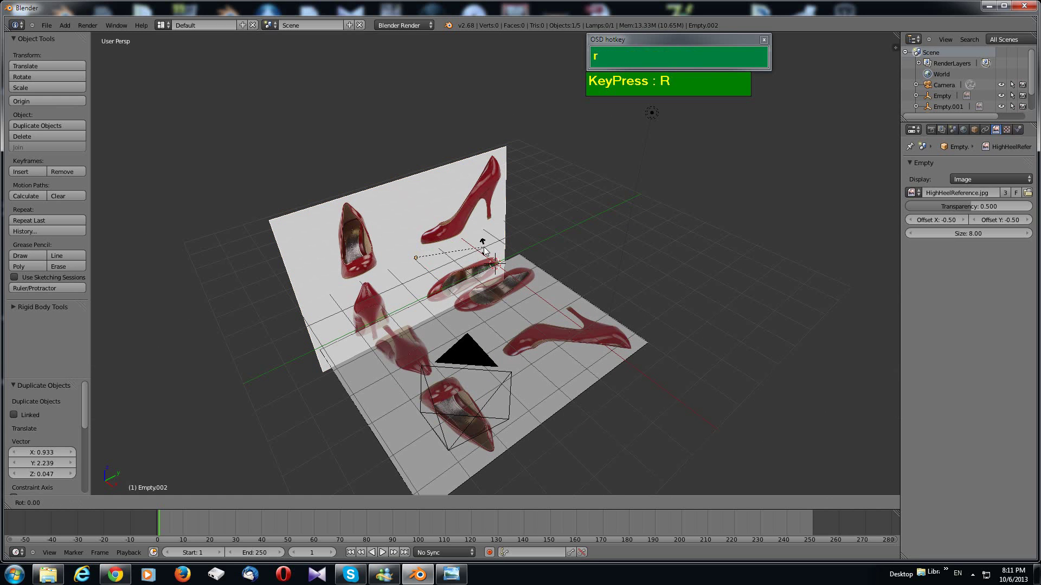
pyautogui.press('z')
pyautogui.press('KP_9')
pyautogui.press('KP_0')
pyautogui.click(484, 250)
pyautogui.moveTo(484, 250)
pyautogui.mouseDown(button='middle')
pyautogui.moveTo(552, 243)
pyautogui.moveTo(561, 215)
pyautogui.moveTo(526, 226)
pyautogui.moveTo(536, 295)
pyautogui.moveTo(533, 280)
pyautogui.moveTo(503, 288)
pyautogui.moveTo(512, 263)
pyautogui.moveTo(452, 265)
pyautogui.mouseUp(button='middle')
# Step: Move the rotated reference copy about 4.55 along the Y axis and check it in front orthographic view
pyautogui.moveTo(482, 241)
pyautogui.mouseDown()
pyautogui.moveTo(567, 230)
pyautogui.moveTo(558, 237)
pyautogui.mouseUp()
pyautogui.moveTo(558, 236); pyautogui.dragTo(619, 288, button='middle')
pyautogui.scroll(3, 567, 248)
pyautogui.scroll(-3, 529, 277)
pyautogui.scroll(4, 609, 287)
pyautogui.scroll(2, 609, 288)
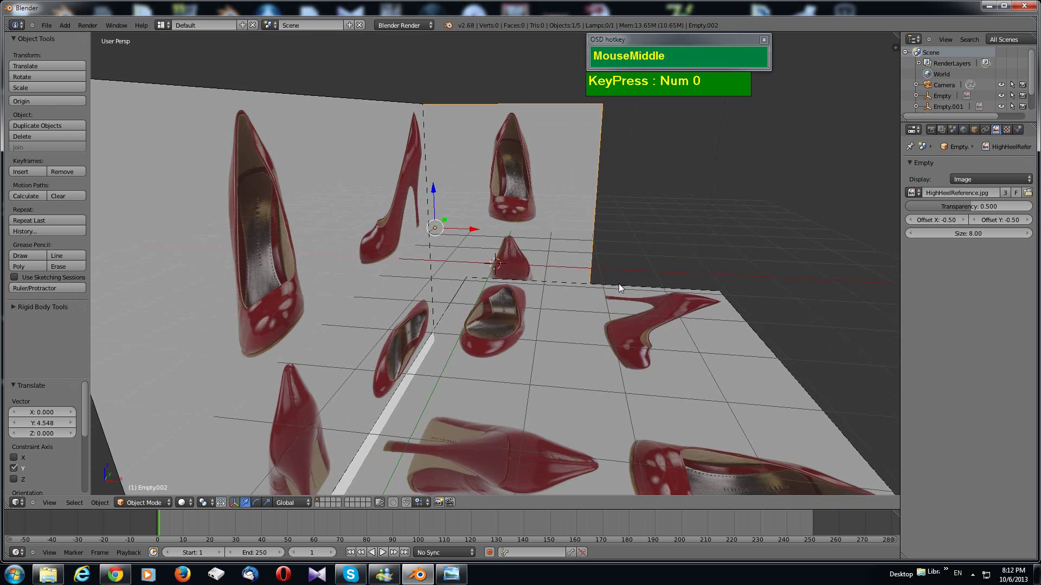
pyautogui.press('KP_1')
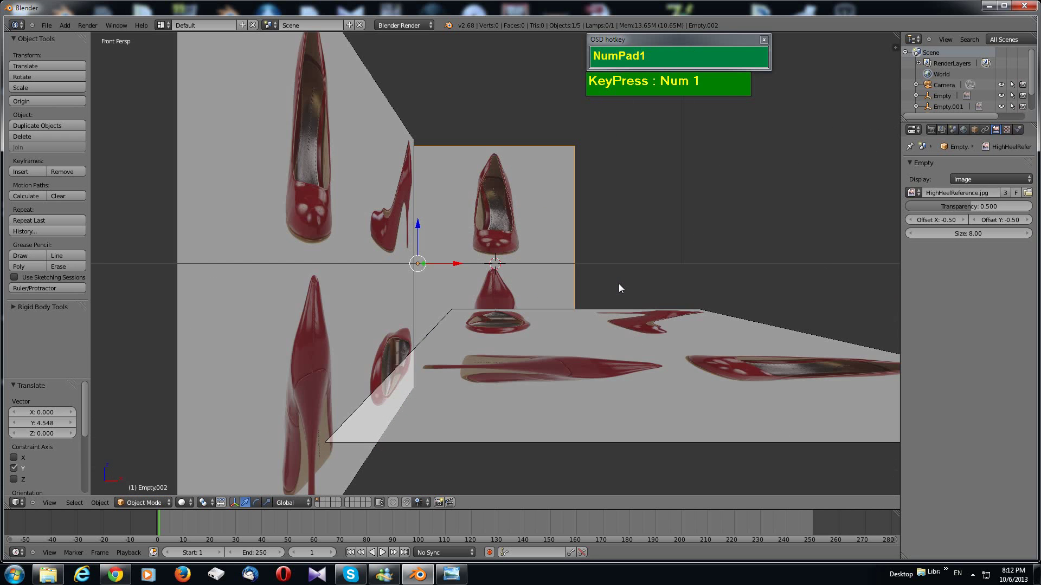
pyautogui.press('KP_5')
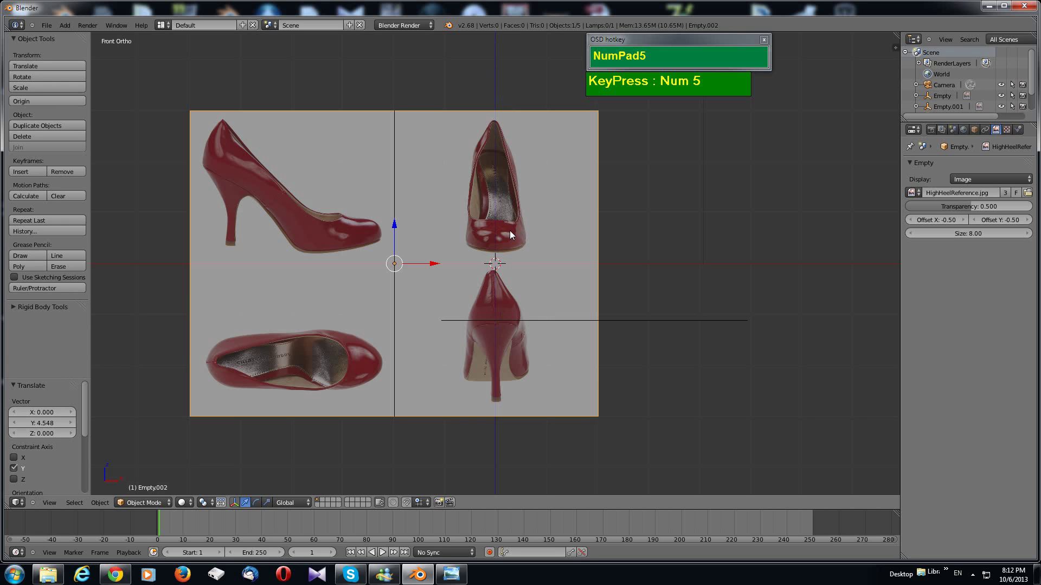
# Step: Try shifting the side reference image about -0.39 and 0.35 along the Y axis, and undo both moves
pyautogui.press('KP_3')
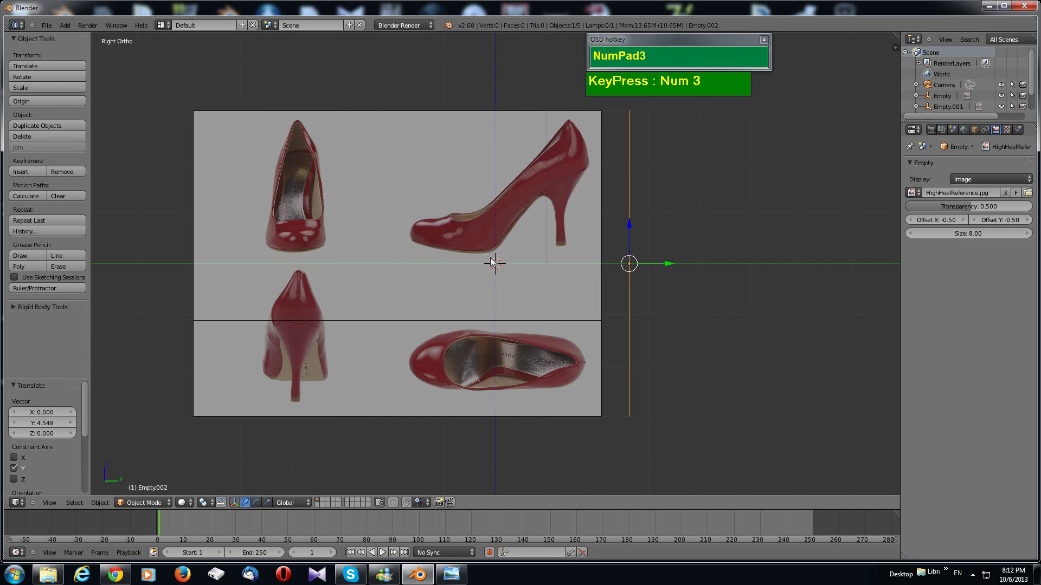
pyautogui.rightClick(534, 126)
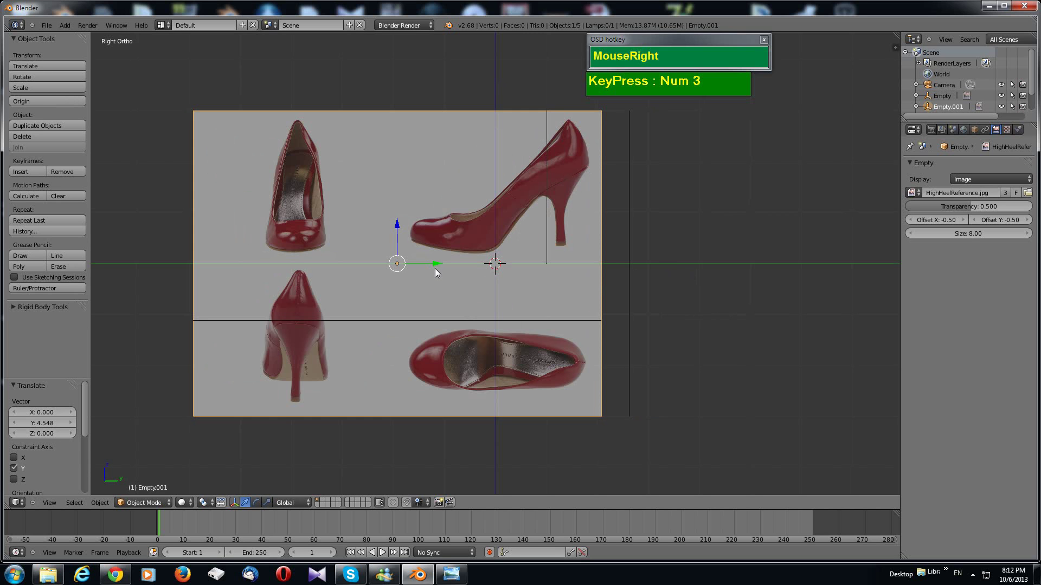
pyautogui.moveTo(435, 265); pyautogui.dragTo(415, 269)
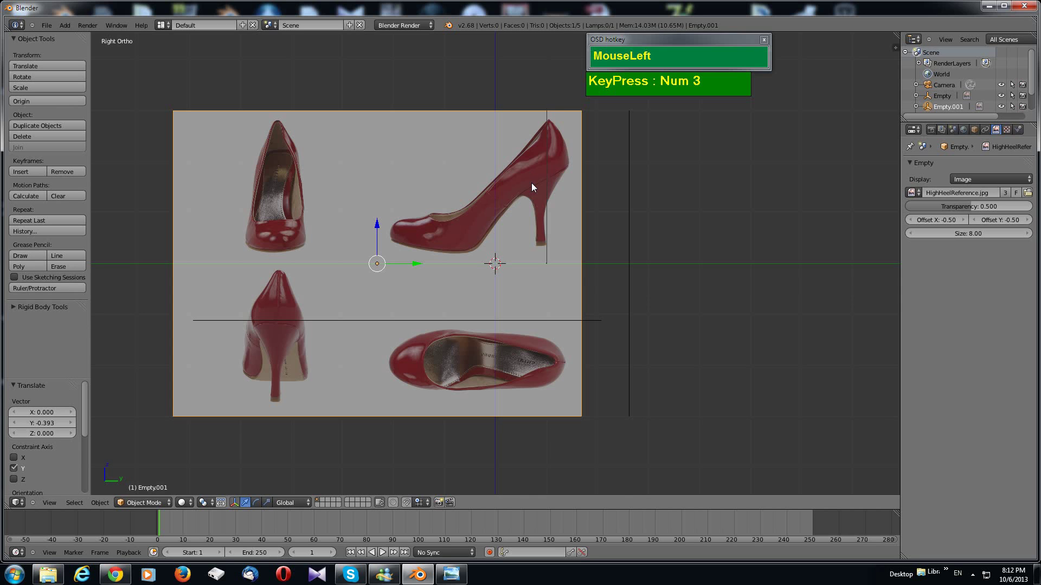
pyautogui.press('KP_7')
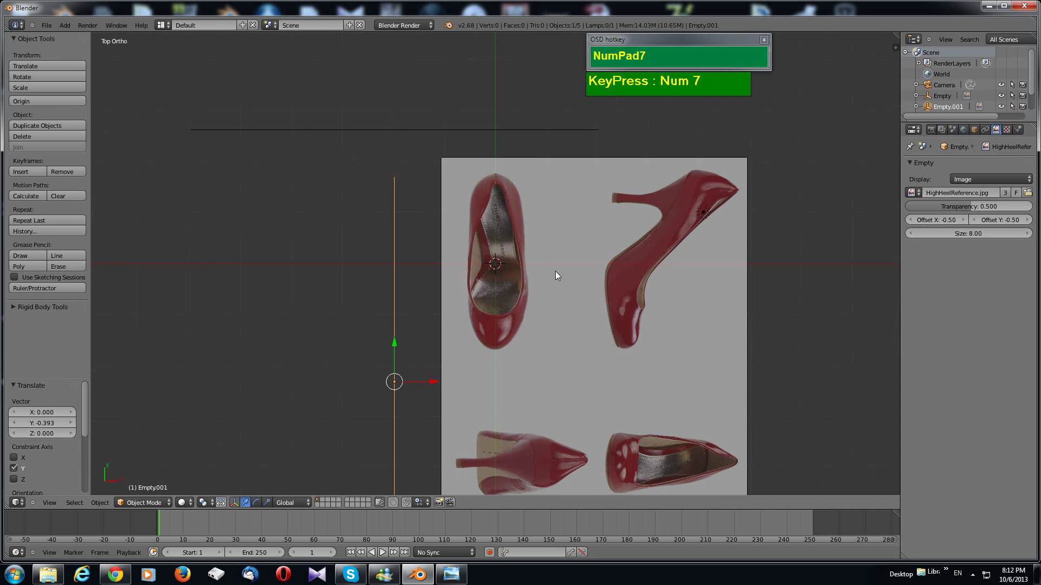
pyautogui.moveTo(561, 369); pyautogui.dragTo(451, 343, button='middle')
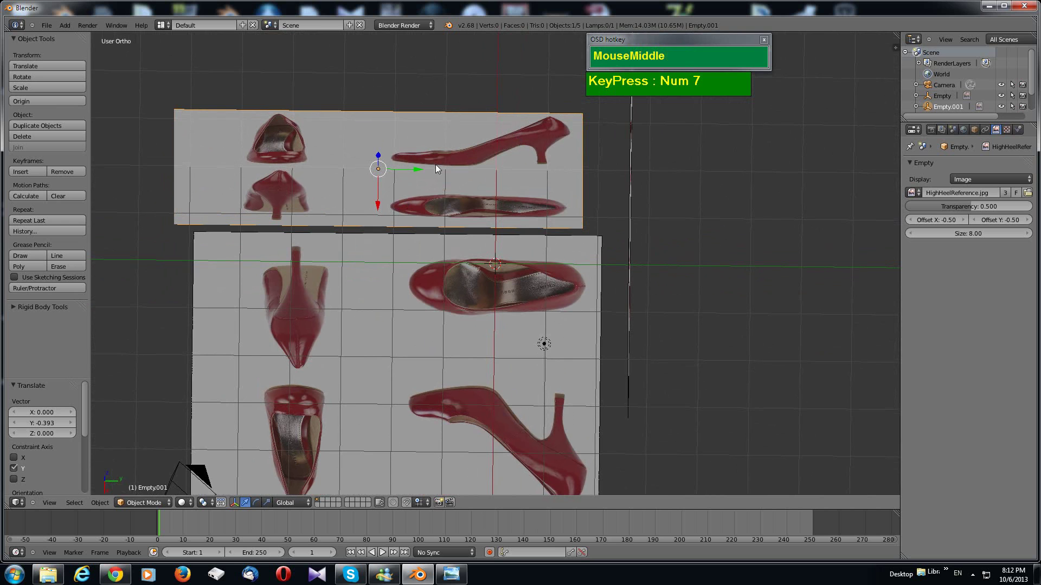
pyautogui.moveTo(414, 169); pyautogui.dragTo(435, 179)
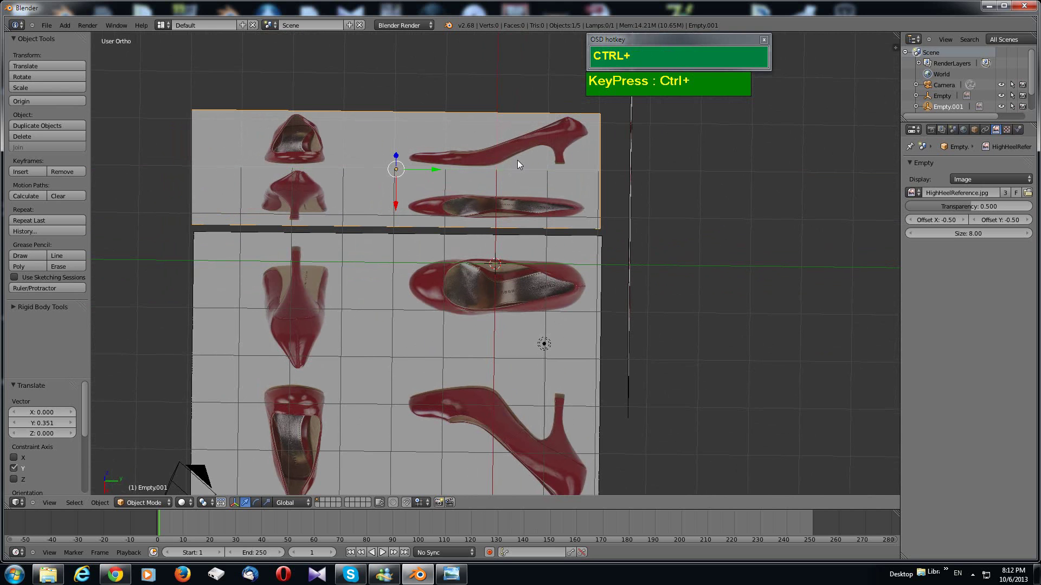
pyautogui.hotkey('ctrl', 'z')
pyautogui.hotkey('ctrl', 'z')
pyautogui.moveTo(545, 279); pyautogui.dragTo(586, 206, button='middle')
pyautogui.scroll(2, 585, 243)
pyautogui.moveTo(586, 243); pyautogui.dragTo(618, 245, button='middle')
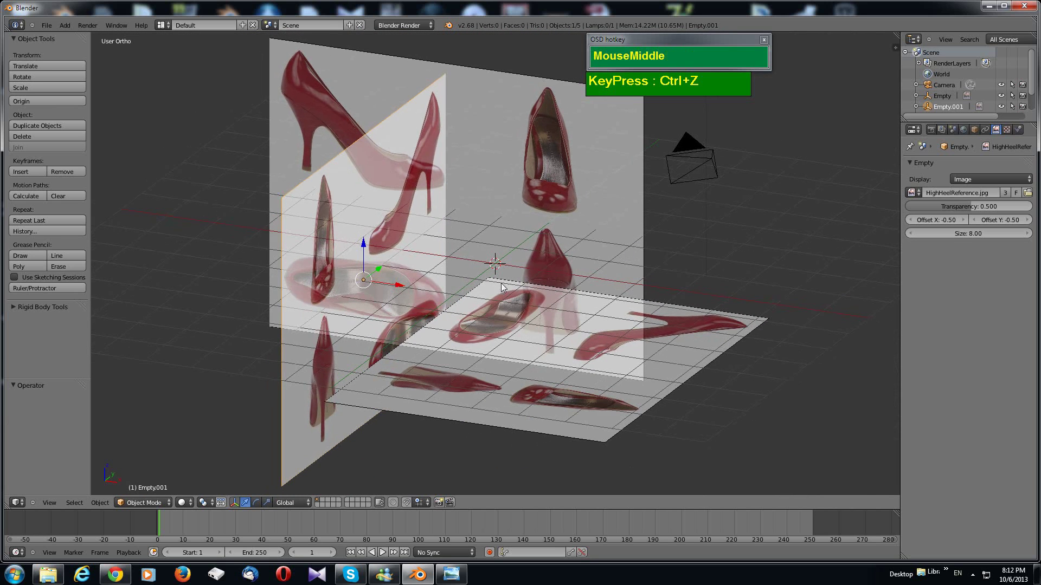
pyautogui.rightClick(514, 258)
pyautogui.rightClick(514, 257)
pyautogui.rightClick(625, 415)
pyautogui.rightClick(606, 239)
pyautogui.rightClick(507, 244)
pyautogui.moveTo(506, 243); pyautogui.dragTo(557, 379, button='middle')
pyautogui.rightClick(562, 367)
pyautogui.rightClick(588, 212)
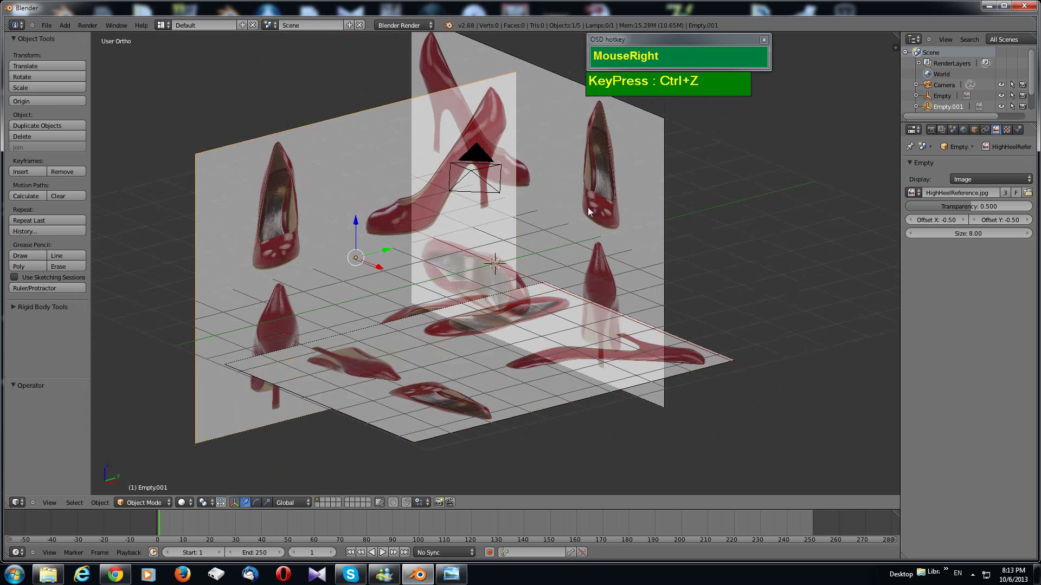
pyautogui.moveTo(588, 211); pyautogui.dragTo(624, 256, button='middle')
pyautogui.rightClick(447, 229)
pyautogui.rightClick(554, 213)
pyautogui.scroll(2, 551, 248)
pyautogui.scroll(1, 629, 255)
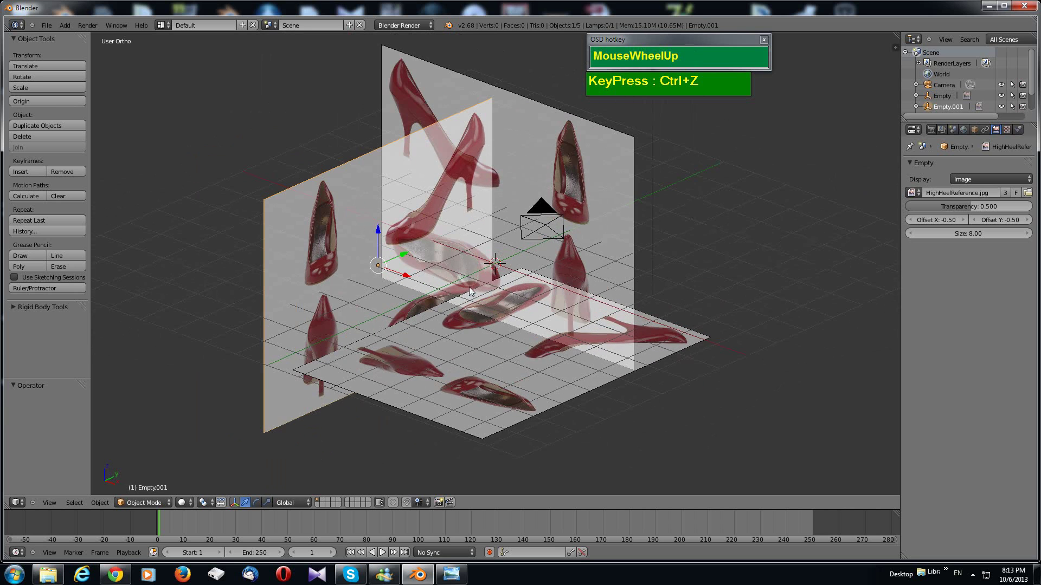
# Step: Show the transform properties and lock the side reference image's X, Y and Z location
pyautogui.scroll(-1, 515, 268)
pyautogui.press('n')
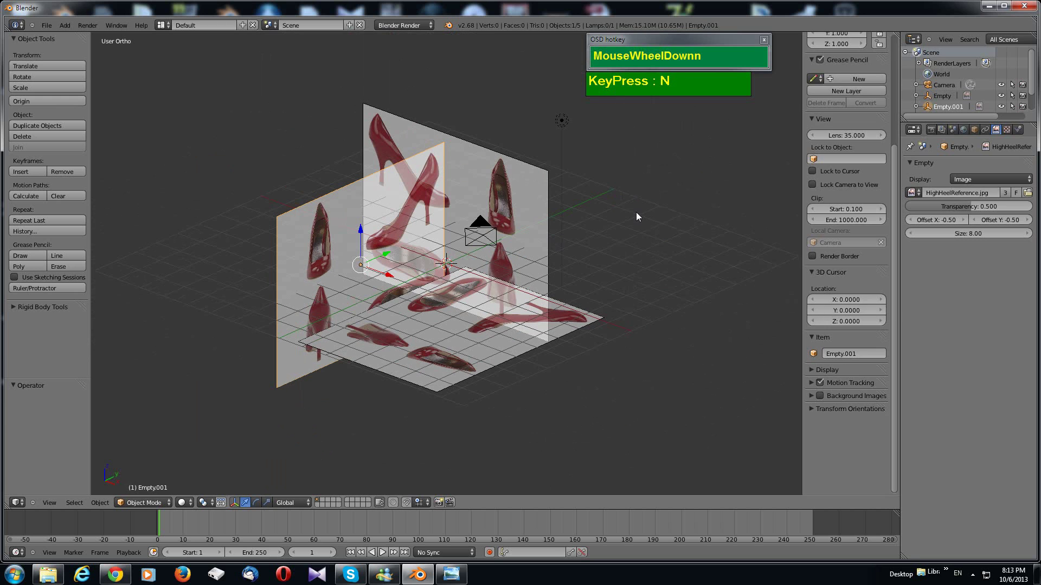
pyautogui.scroll(6, 874, 209)
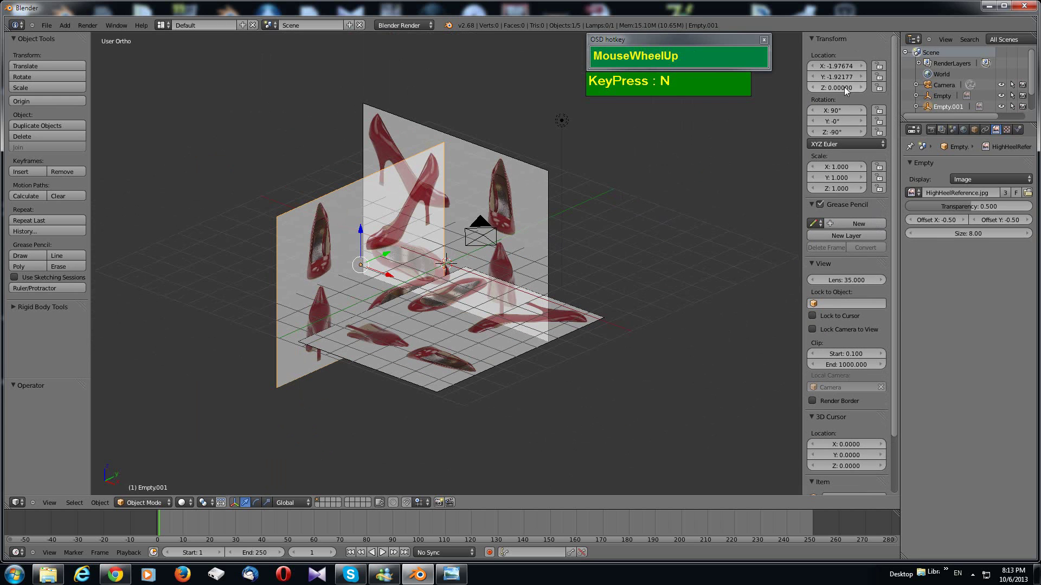
pyautogui.click(879, 66)
pyautogui.click(879, 77)
pyautogui.click(879, 87)
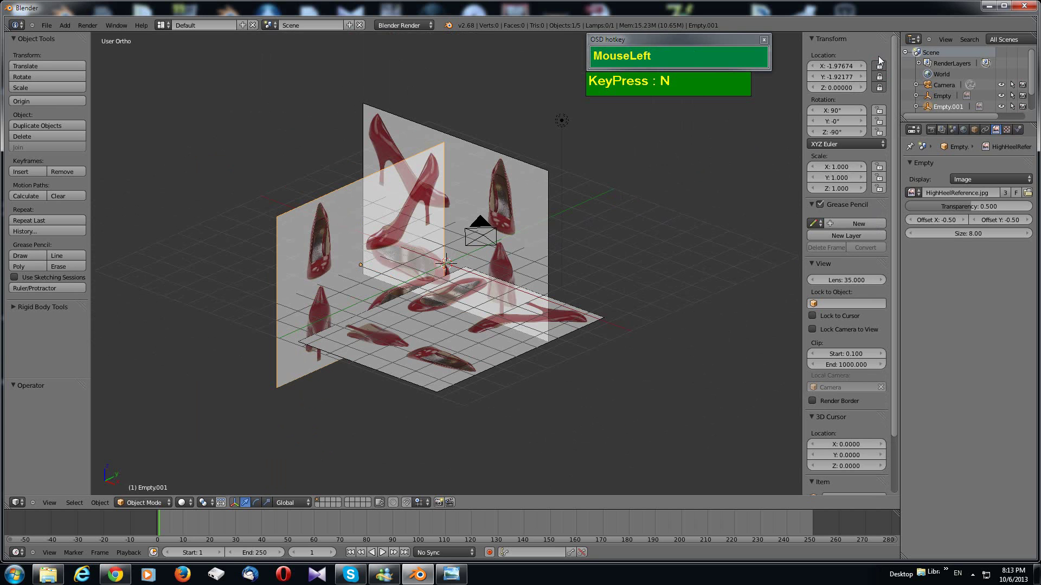
# Step: Select the front reference image and lock its X, Y and Z location
pyautogui.rightClick(545, 179)
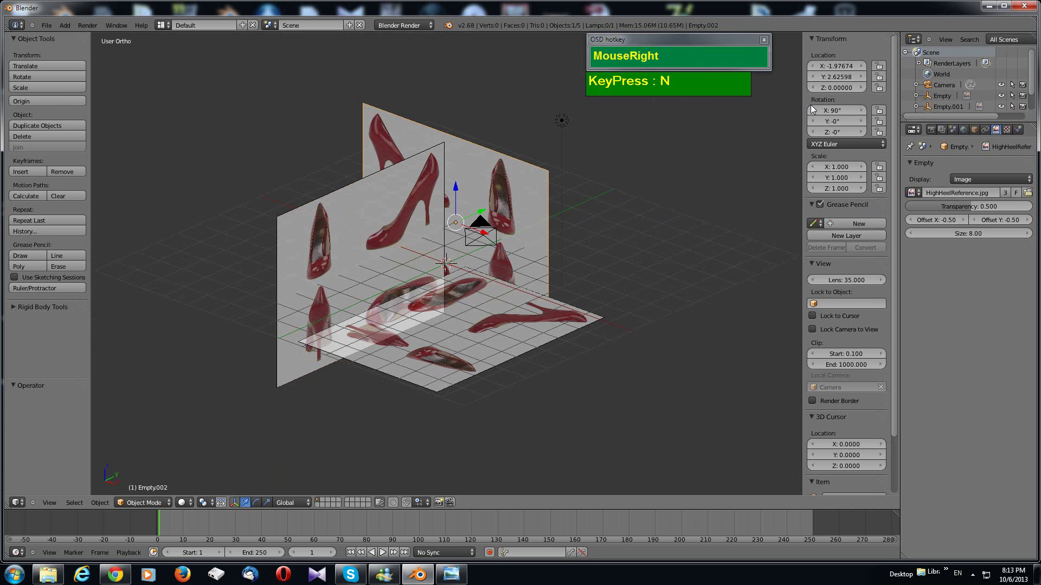
pyautogui.click(879, 66)
pyautogui.click(879, 77)
pyautogui.click(879, 87)
# Step: Select the flat top-view reference image and lock its location on all three axes
pyautogui.rightClick(463, 342)
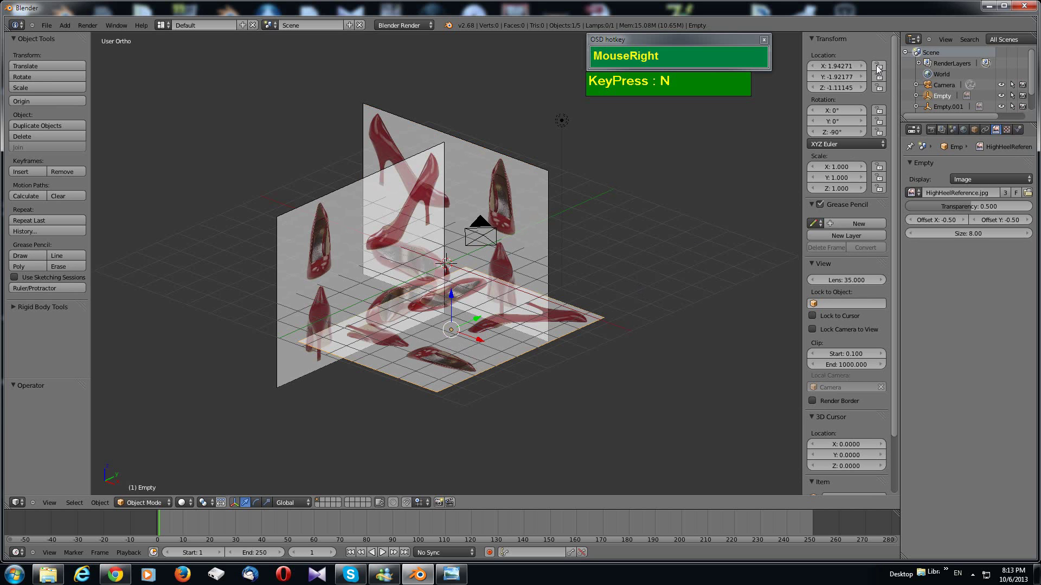
pyautogui.moveTo(879, 66); pyautogui.dragTo(878, 88)
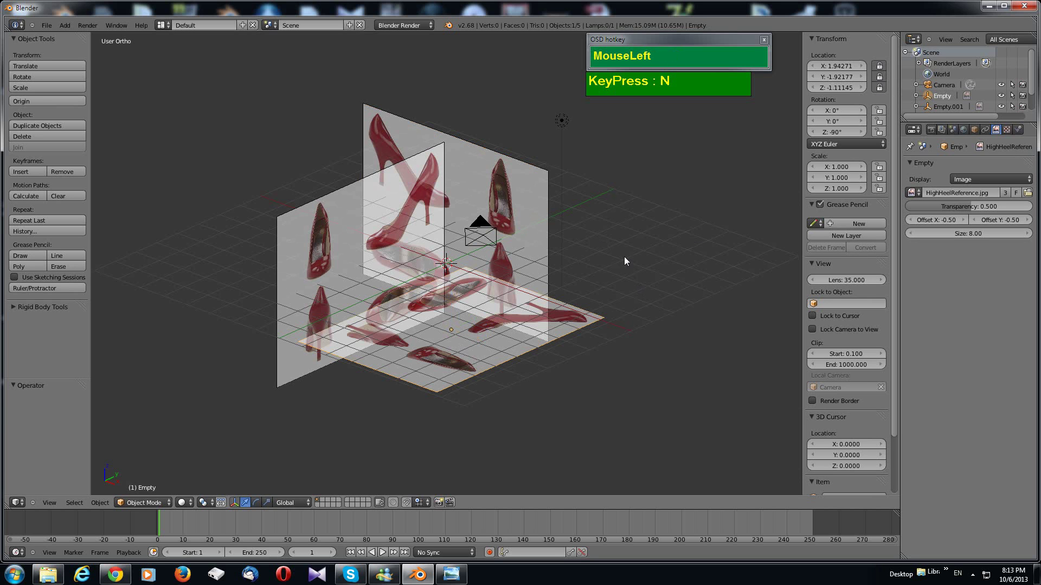
pyautogui.rightClick(586, 272)
# Step: Place the 3D cursor at several spots around the reference images and reset it to the scene origin
pyautogui.scroll(2, 586, 272)
pyautogui.moveTo(568, 276); pyautogui.dragTo(536, 299, button='middle')
pyautogui.scroll(5, 574, 317)
pyautogui.scroll(-5, 574, 317)
pyautogui.scroll(3, 536, 299)
pyautogui.click(460, 307)
pyautogui.click(706, 194)
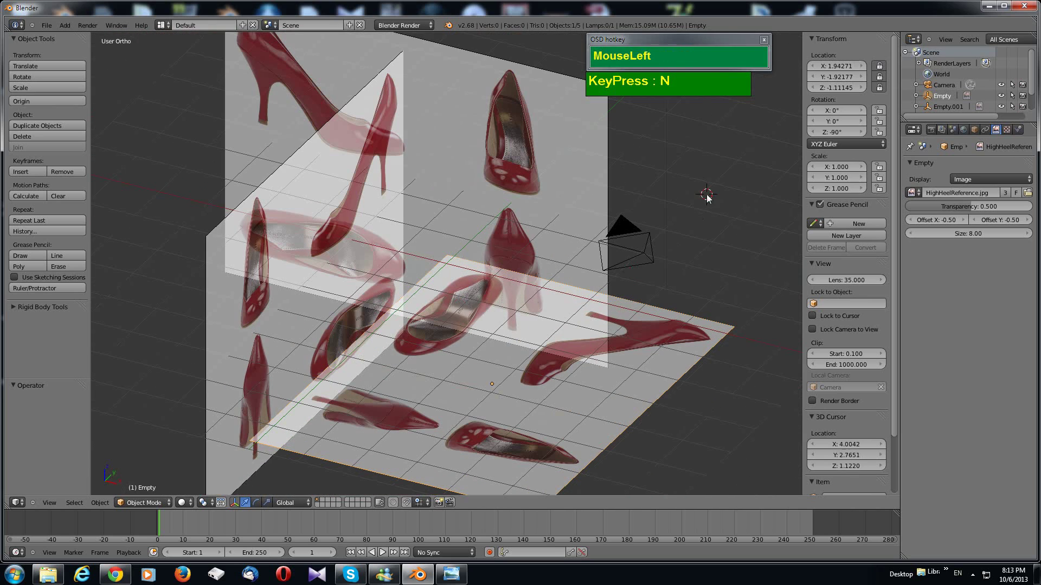
pyautogui.click(553, 336)
pyautogui.click(388, 330)
pyautogui.click(494, 250)
pyautogui.click(502, 205)
pyautogui.click(628, 172)
pyautogui.click(715, 162)
pyautogui.click(714, 380)
pyautogui.click(767, 406)
pyautogui.click(694, 244)
pyautogui.hotkey('shift', 'c')
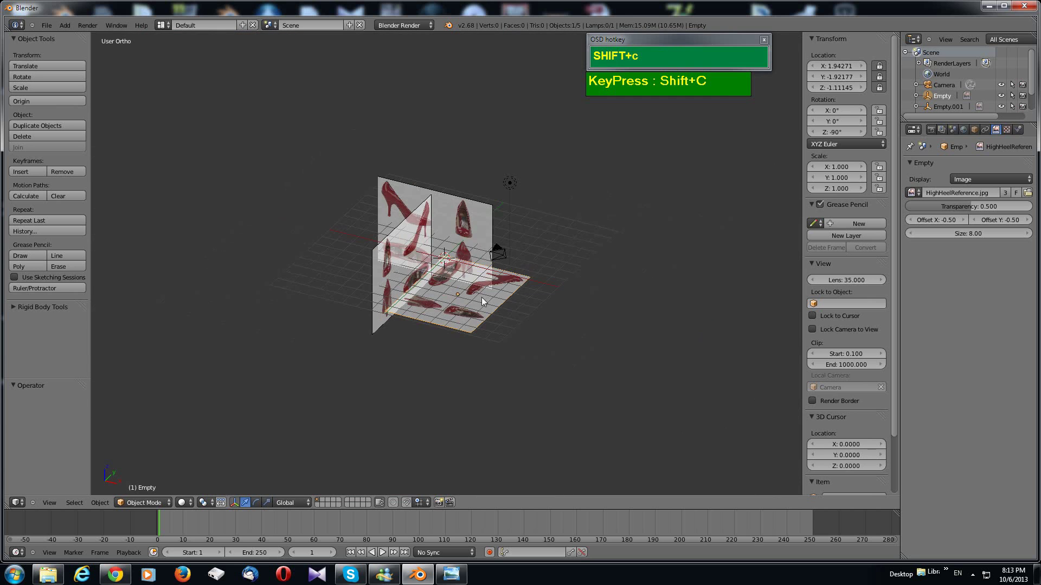
pyautogui.scroll(2, 494, 328)
pyautogui.scroll(7, 474, 248)
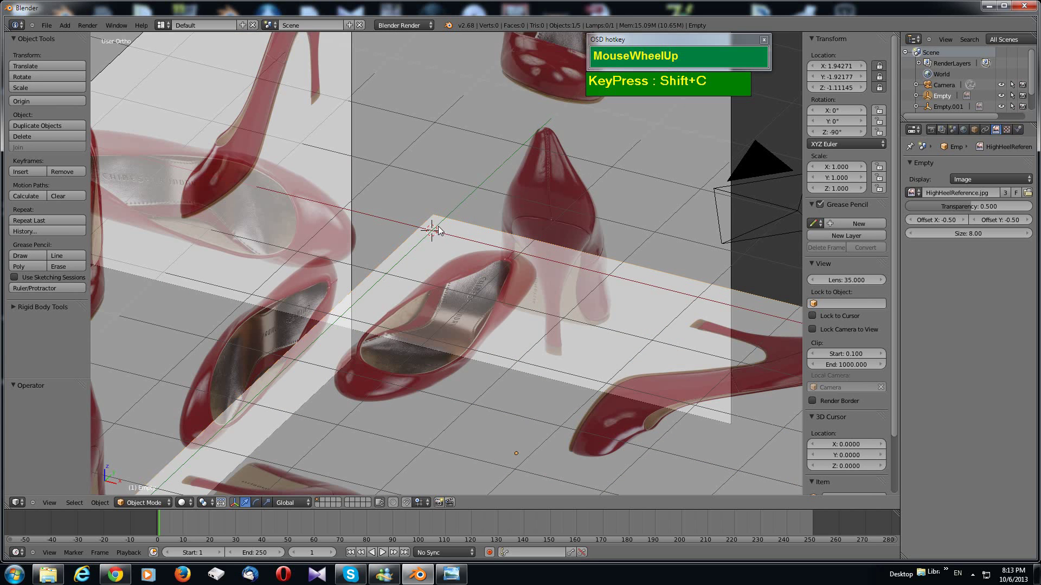
pyautogui.scroll(-4, 436, 246)
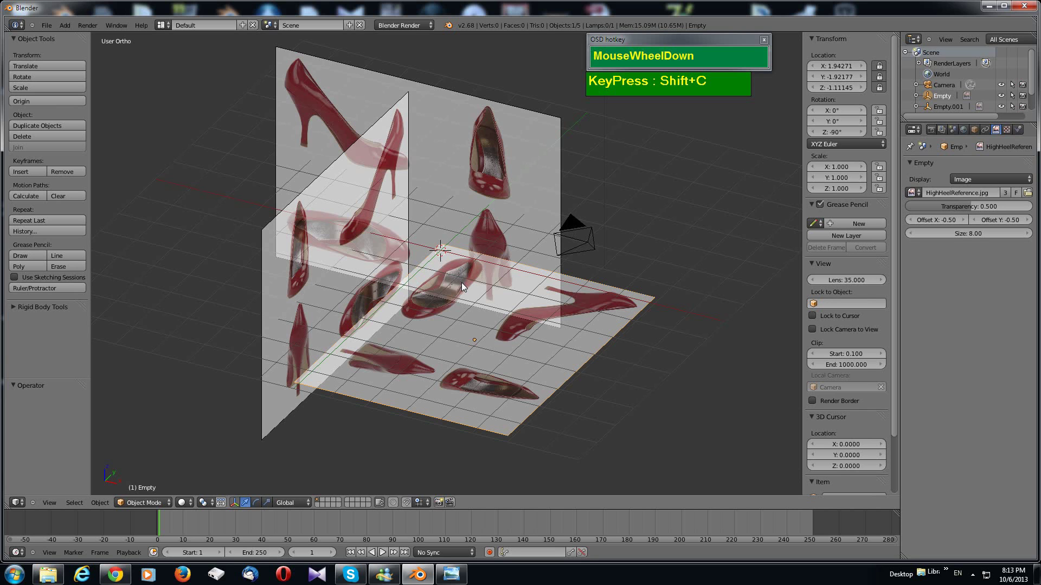
# Step: Add a mesh cube at the scene origin between the three reference images
pyautogui.press('shift')
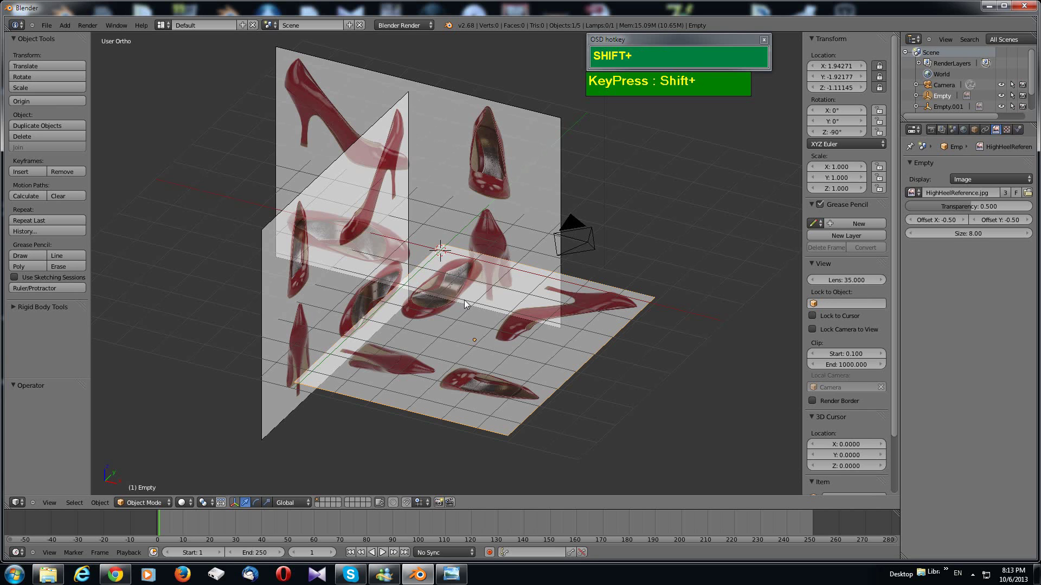
pyautogui.hotkey('shift', 'a')
pyautogui.moveTo(459, 225)
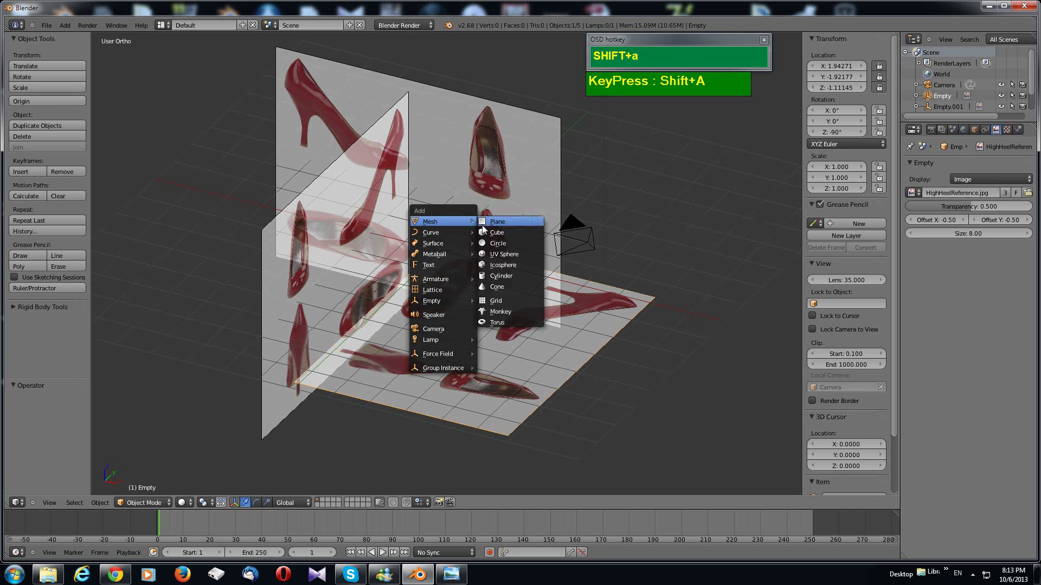
pyautogui.click(494, 232)
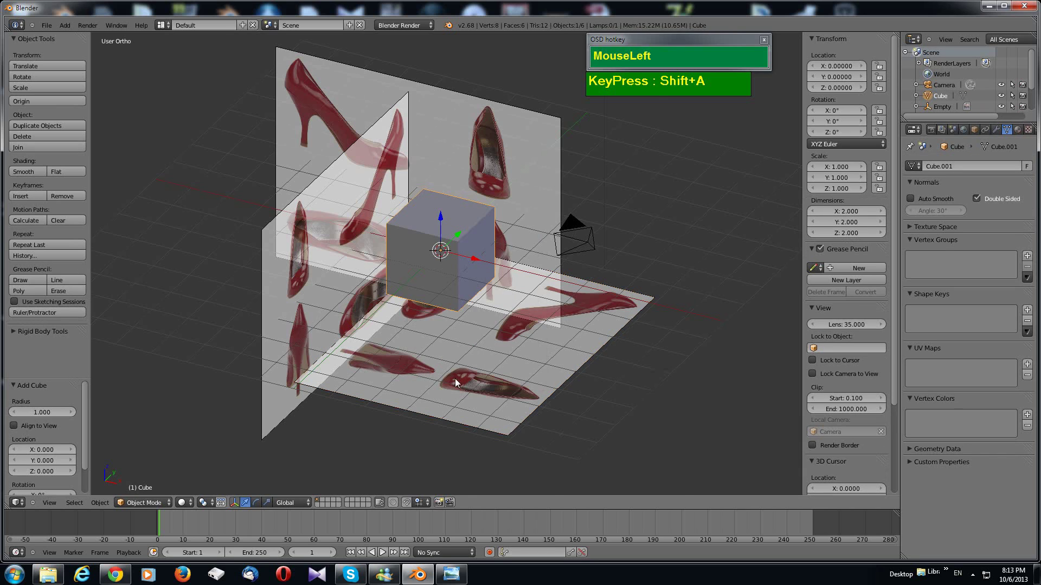
pyautogui.scroll(2, 502, 348)
pyautogui.moveTo(502, 348); pyautogui.dragTo(502, 323, button='middle')
pyautogui.scroll(4, 509, 362)
pyautogui.scroll(-2, 507, 323)
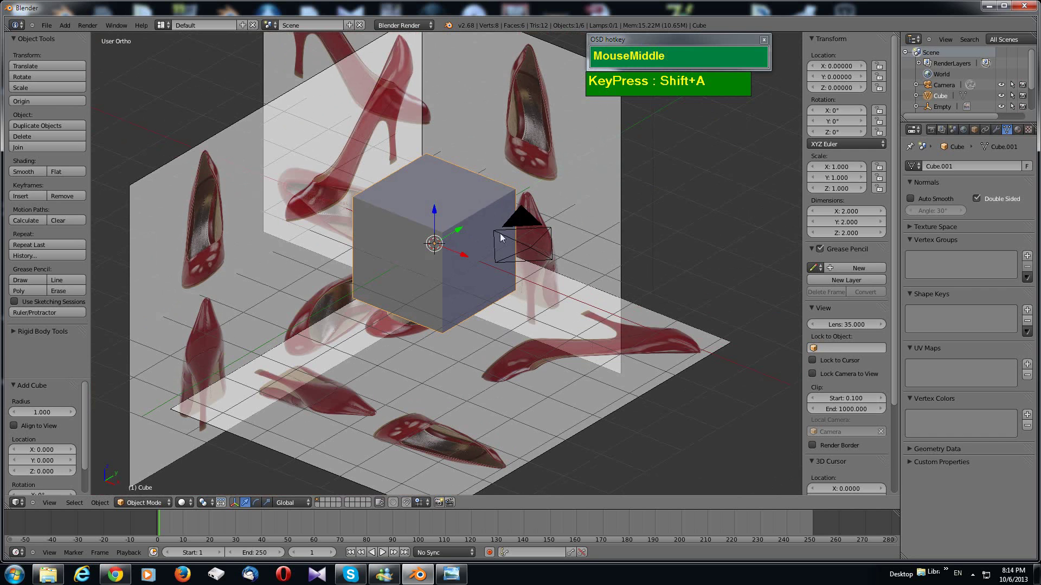
# Step: Switch the viewport to wireframe display and enter Edit Mode on the cube
pyautogui.press('z')
pyautogui.moveTo(430, 226)
pyautogui.mouseDown(button='middle')
pyautogui.moveTo(534, 233)
pyautogui.moveTo(515, 271)
pyautogui.moveTo(526, 241)
pyautogui.moveTo(516, 254)
pyautogui.moveTo(516, 246)
pyautogui.moveTo(500, 285)
pyautogui.moveTo(488, 277)
pyautogui.moveTo(503, 280)
pyautogui.moveTo(486, 232)
pyautogui.mouseUp(button='middle')
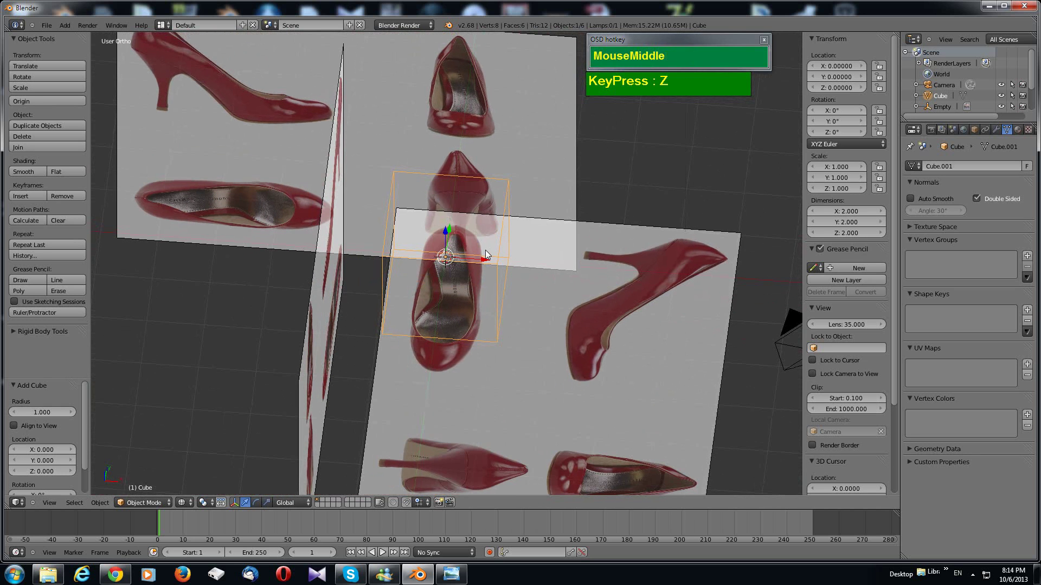
pyautogui.press('Tab')
pyautogui.moveTo(493, 276); pyautogui.dragTo(514, 290, button='middle')
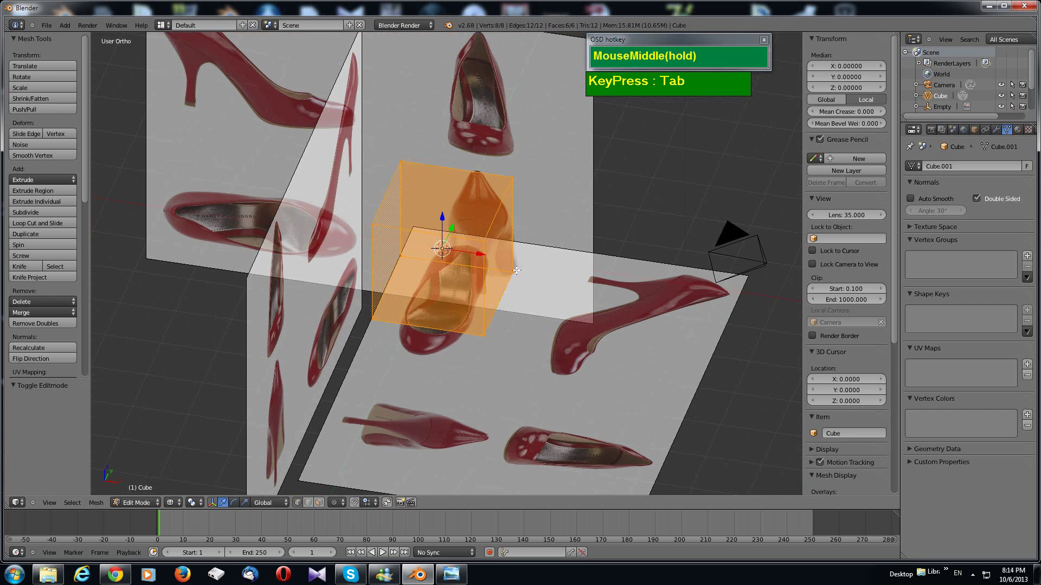
# Step: Add one centred loop cut that splits the cube into two equal halves along the X axis
pyautogui.hotkey('ctrl', 'r')
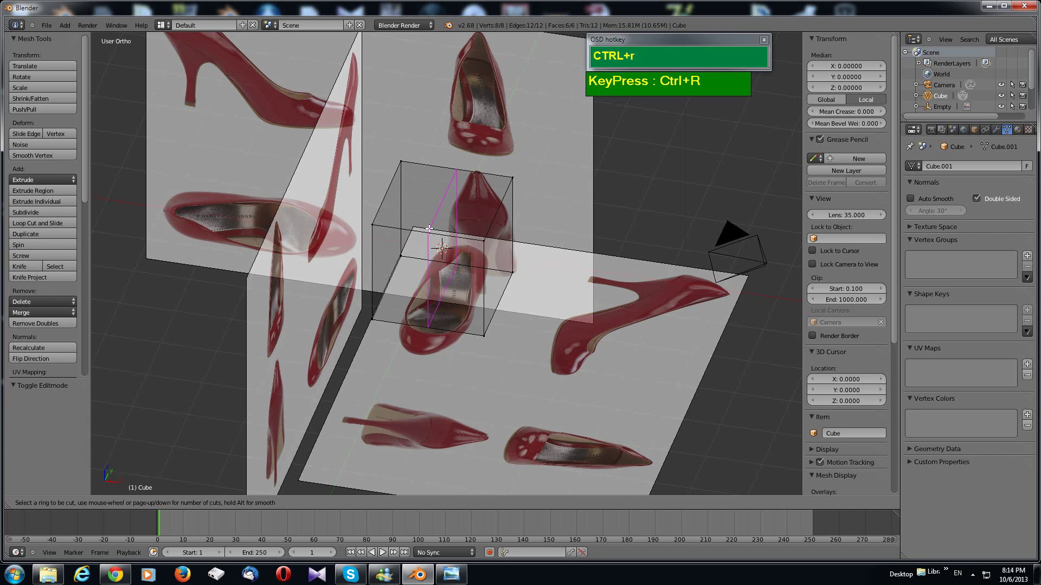
pyautogui.middleClick(424, 293)
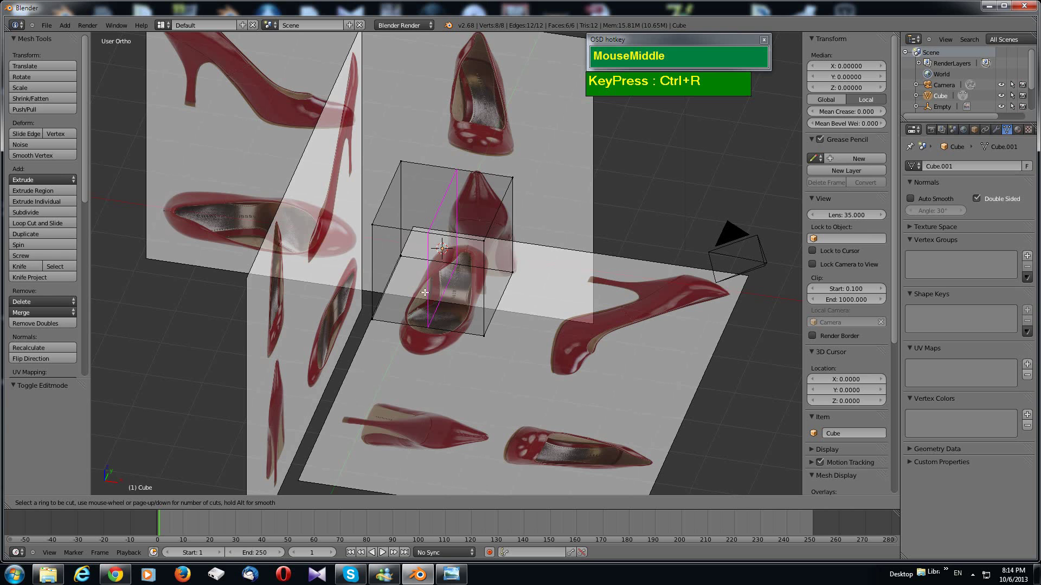
pyautogui.click(428, 234)
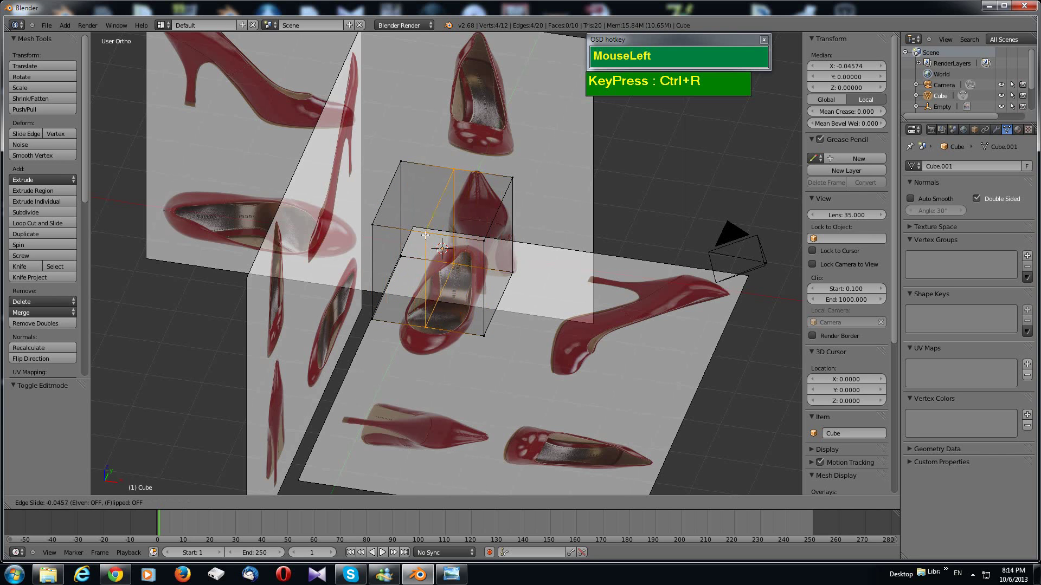
pyautogui.rightClick(459, 236)
pyautogui.moveTo(453, 158); pyautogui.dragTo(408, 264, button='middle')
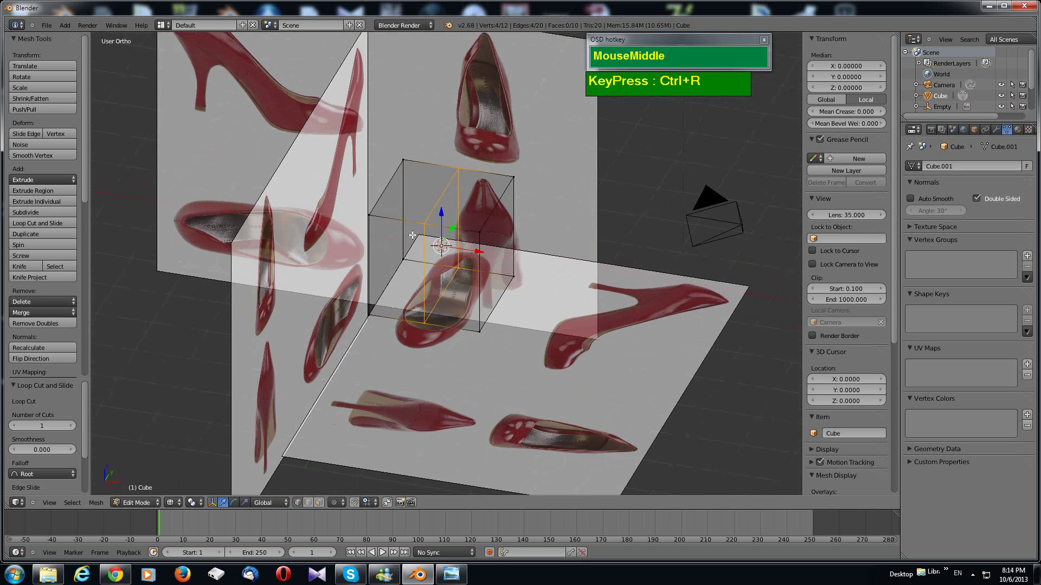
pyautogui.moveTo(424, 183); pyautogui.dragTo(440, 259, button='middle')
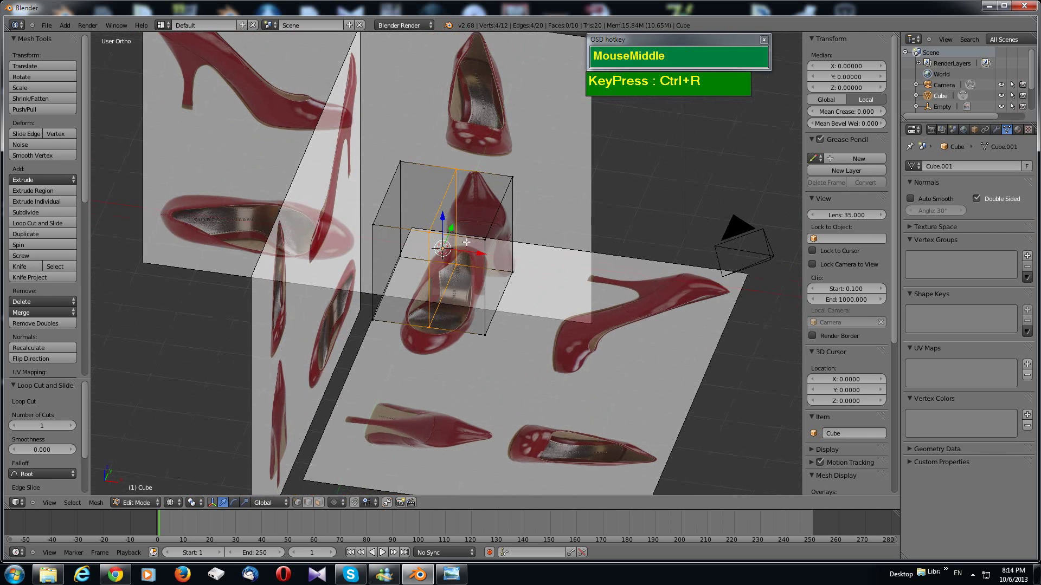
pyautogui.moveTo(467, 243); pyautogui.dragTo(460, 258, button='middle')
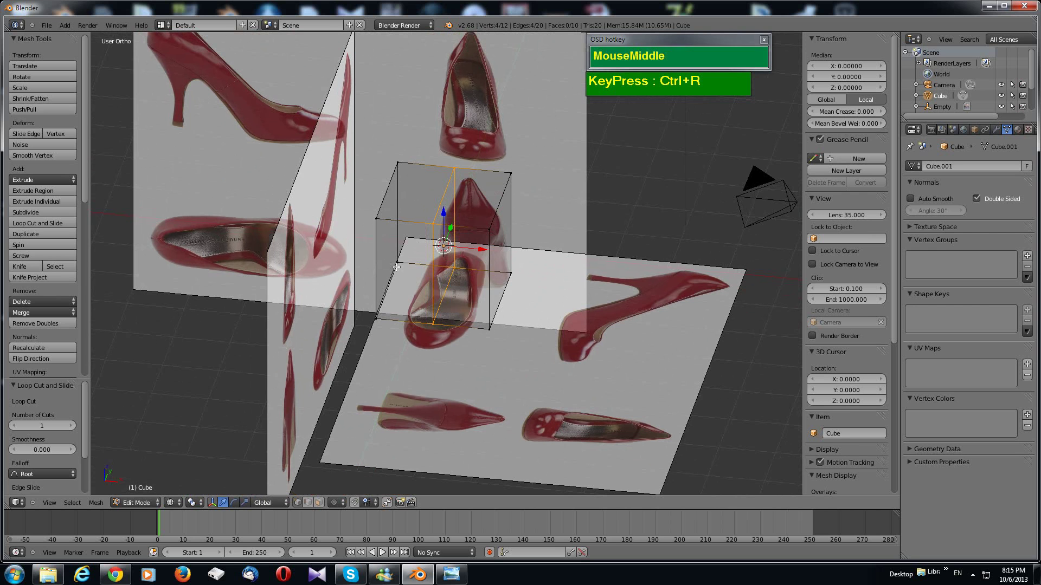
# Step: Switch to face selection and delete the faces of the cube's half on the negative X side
pyautogui.hotkey('ctrl', 'Tab')
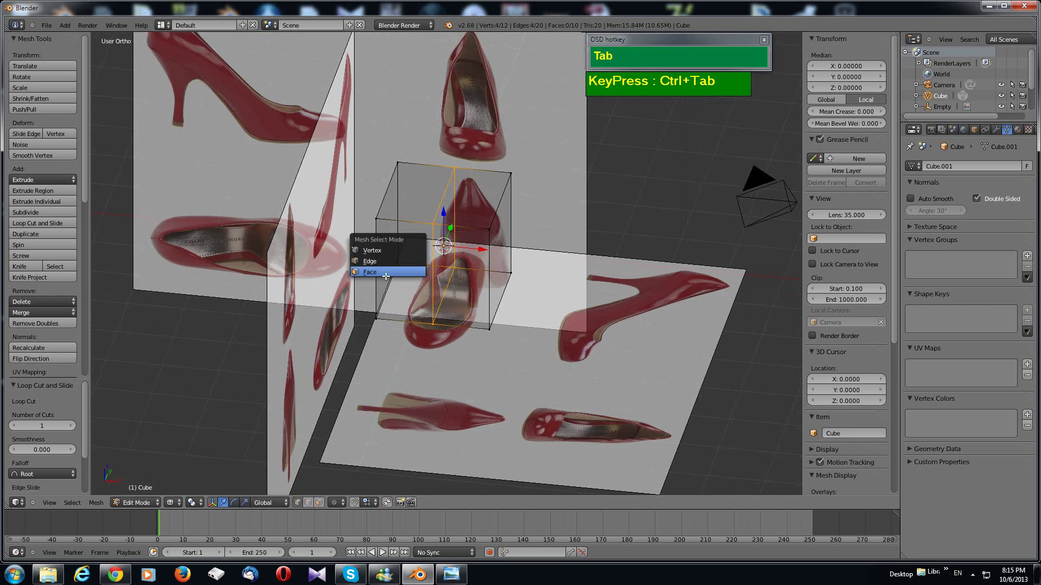
pyautogui.click(368, 273)
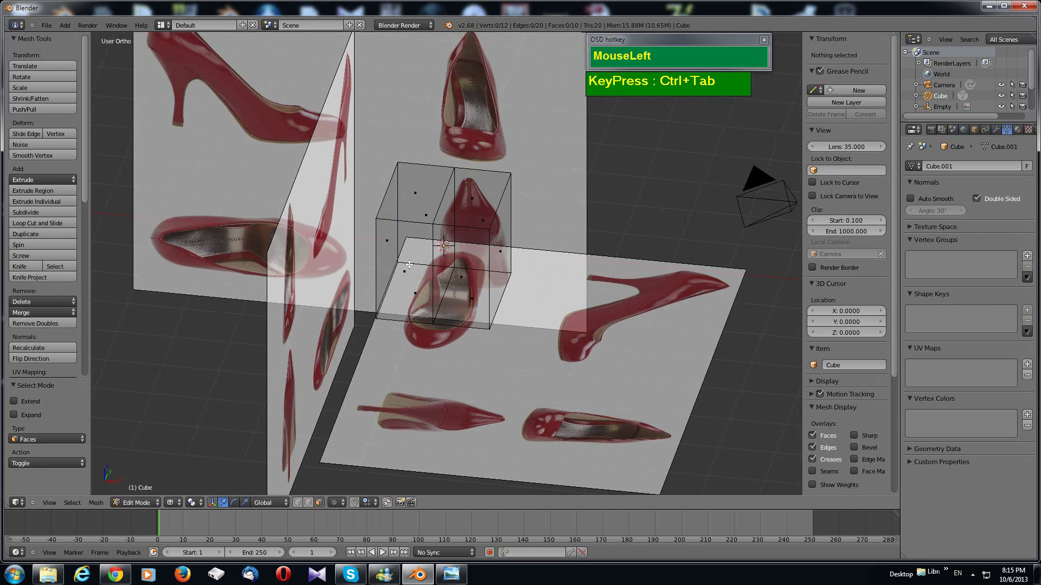
pyautogui.rightClick(390, 243)
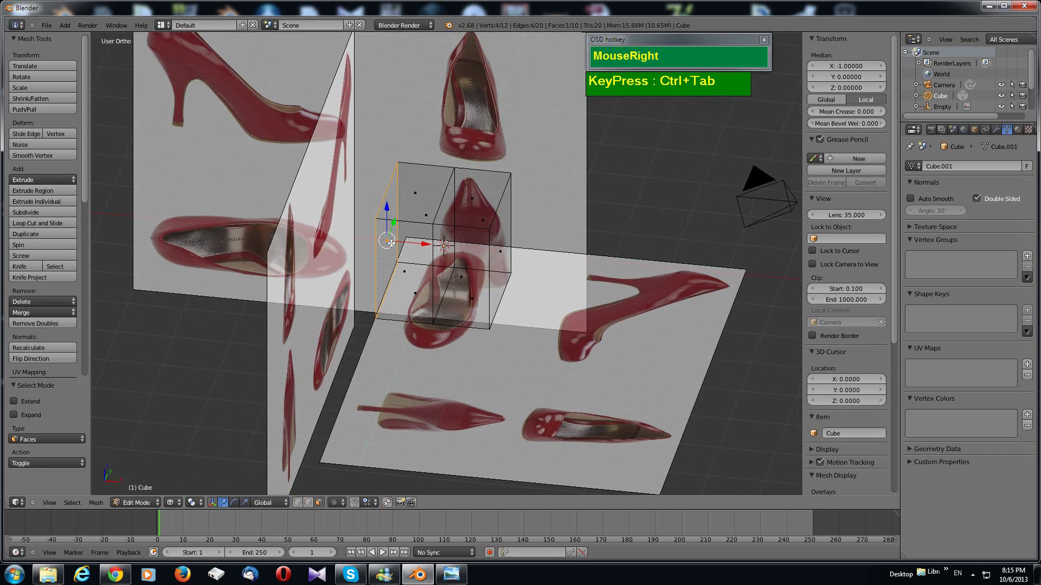
pyautogui.press('ctrl')
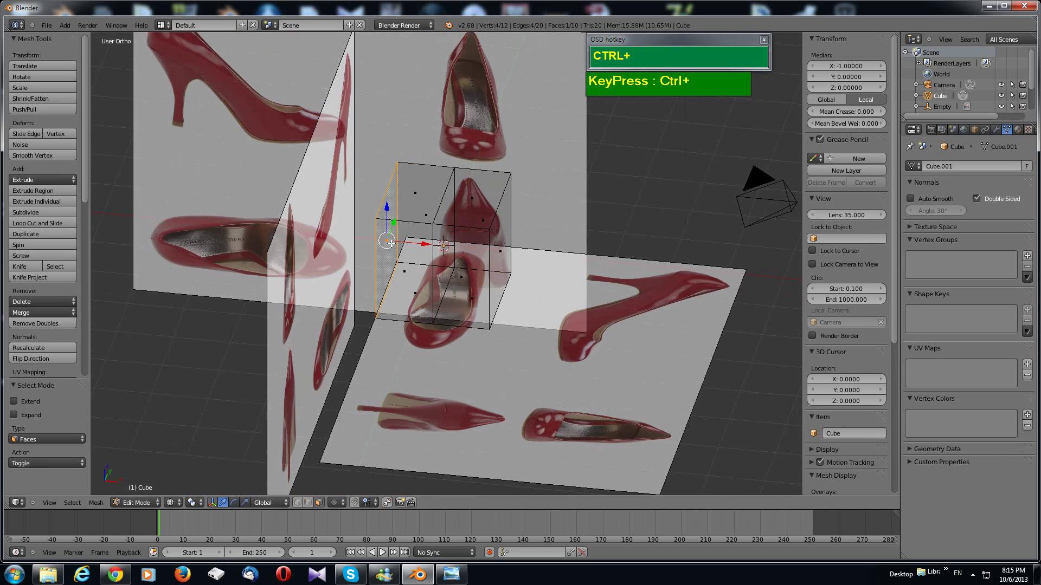
pyautogui.press('ctrl+KP_Add')
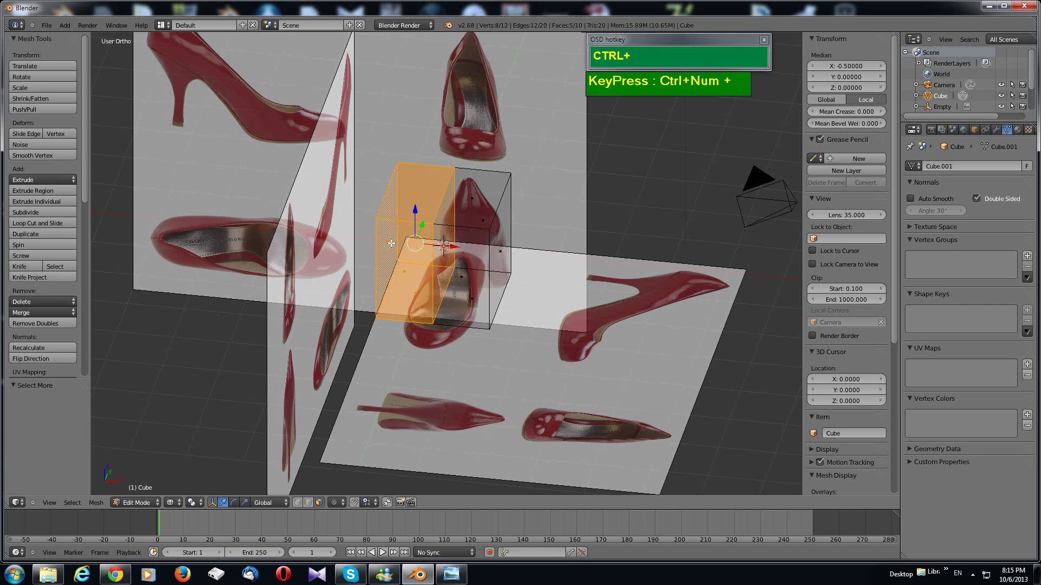
pyautogui.press('x')
pyautogui.click(377, 264)
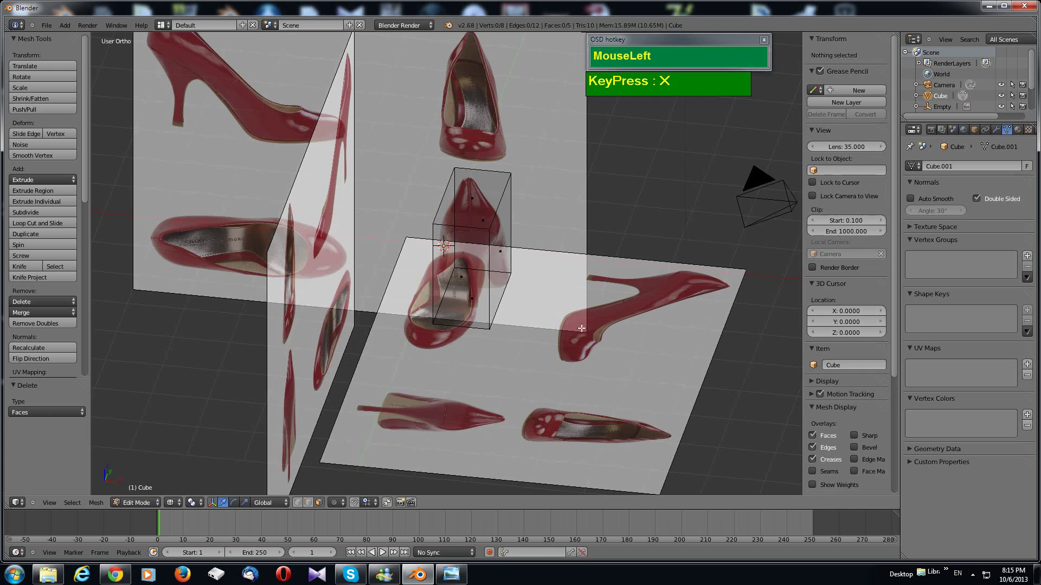
# Step: Add a Mirror modifier across the X axis to the remaining half cube and enable Clipping
pyautogui.moveTo(581, 328); pyautogui.dragTo(500, 325, button='middle')
pyautogui.scroll(2, 487, 260)
pyautogui.scroll(2, 433, 258)
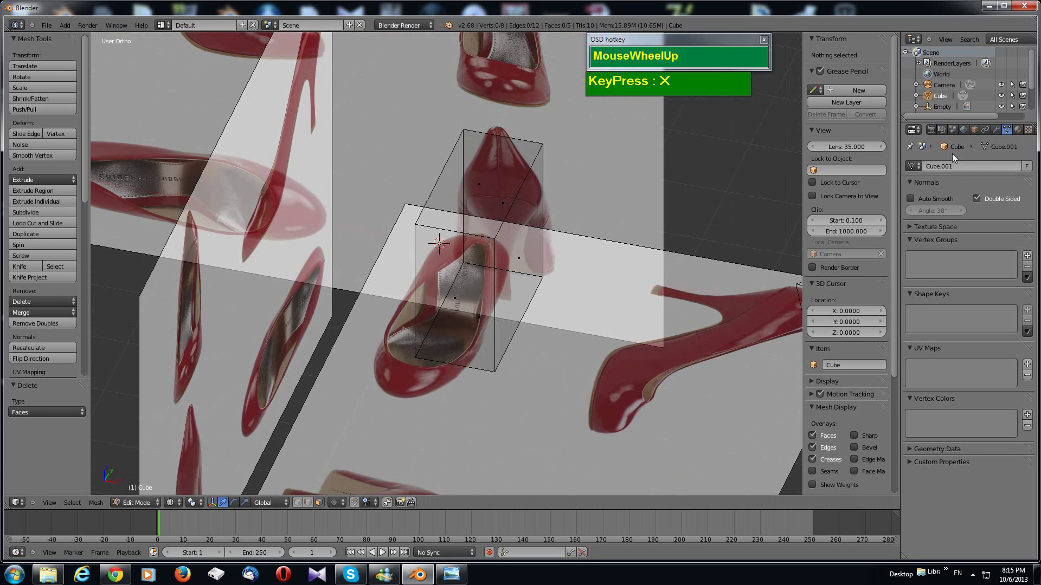
pyautogui.click(996, 130)
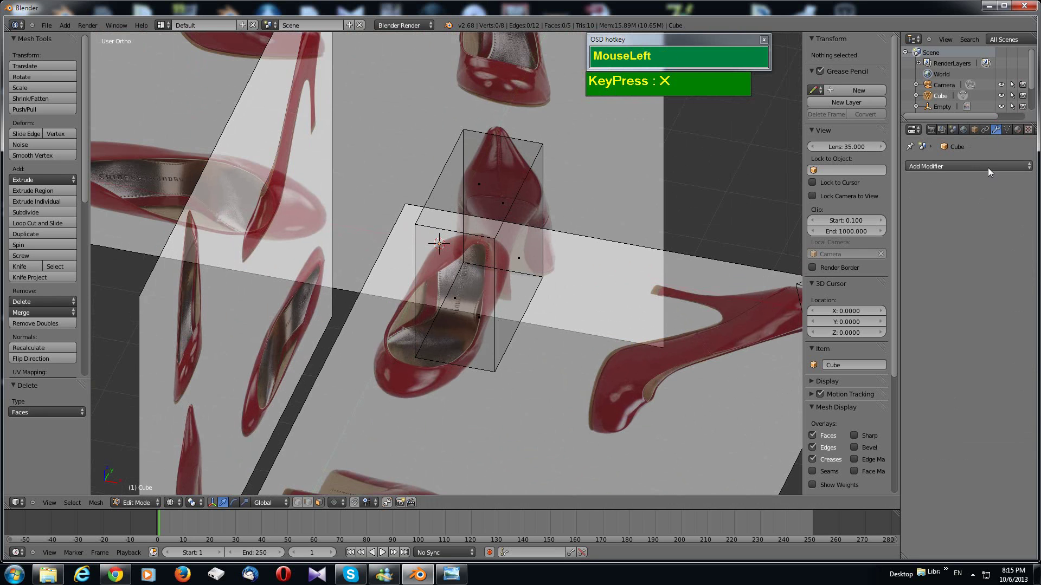
pyautogui.click(955, 167)
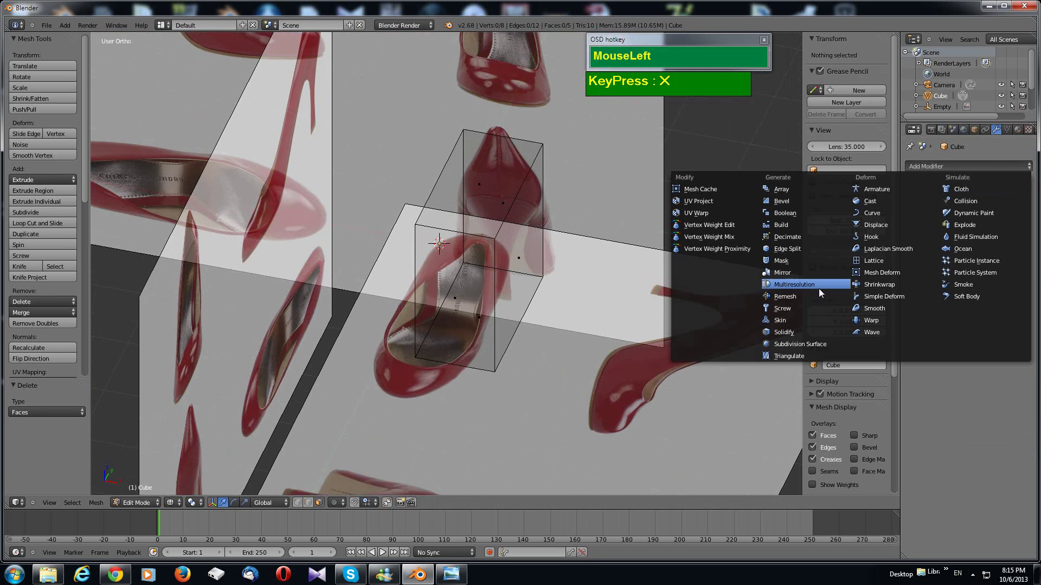
pyautogui.click(784, 273)
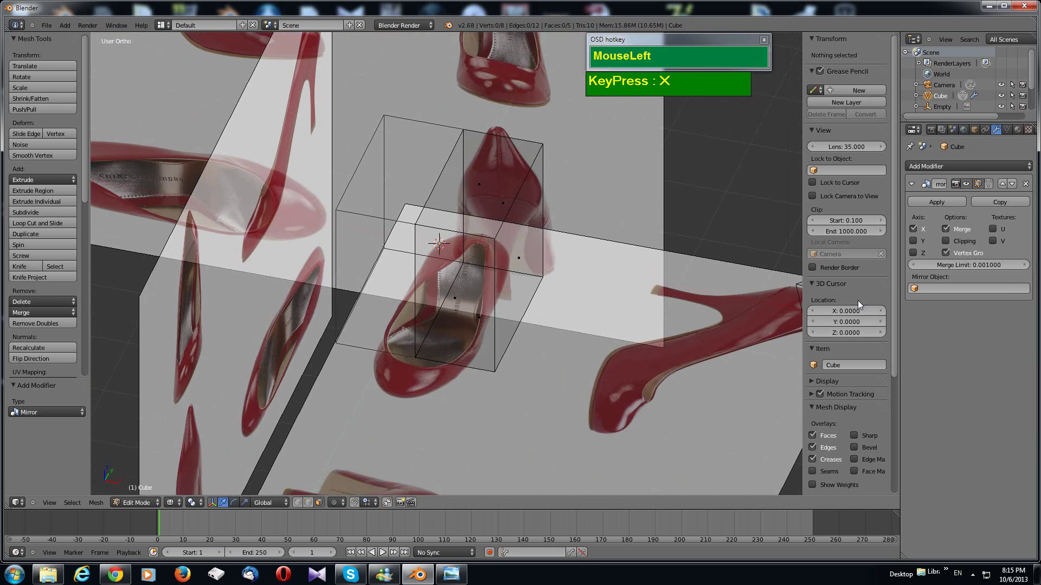
pyautogui.click(946, 241)
pyautogui.moveTo(623, 293); pyautogui.dragTo(514, 299, button='middle')
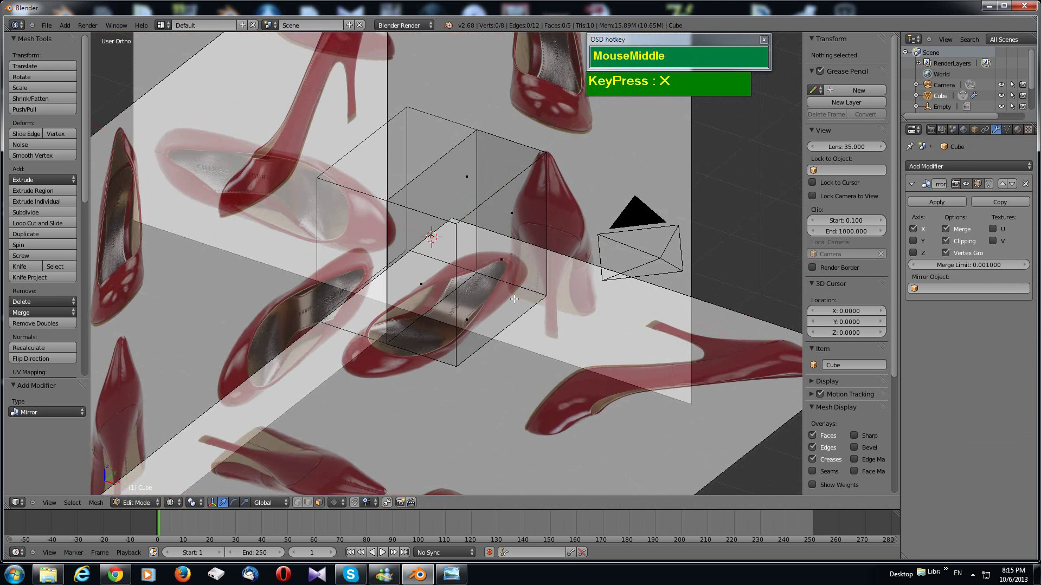
# Step: In the right side view, move the whole cube object onto the side-view shoe, about 0.39 along Y and 1.28 along Z
pyautogui.press('KP_3')
pyautogui.scroll(-3, 477, 228)
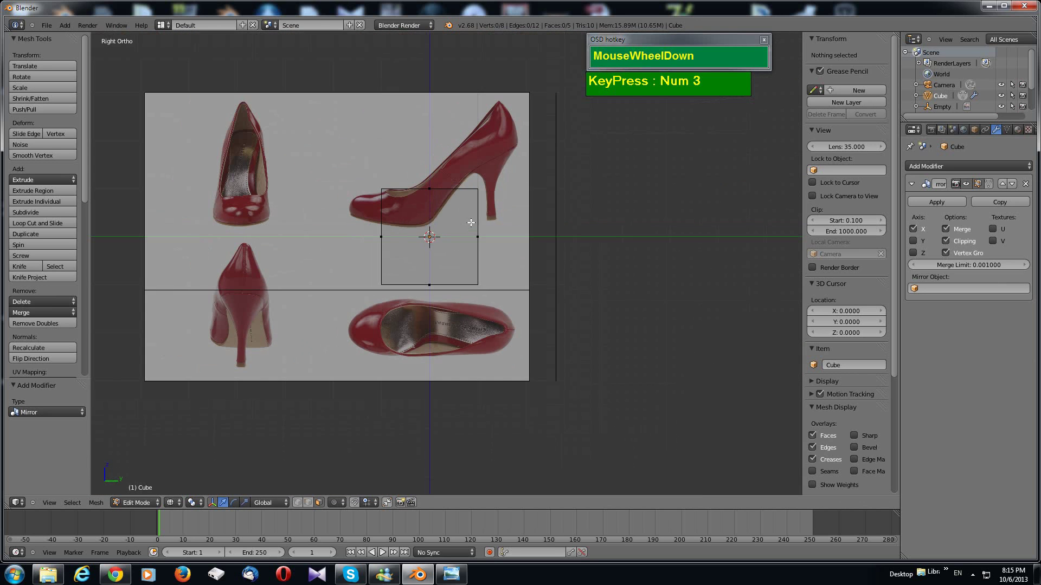
pyautogui.scroll(1, 477, 228)
pyautogui.scroll(-1, 476, 229)
pyautogui.scroll(2, 477, 229)
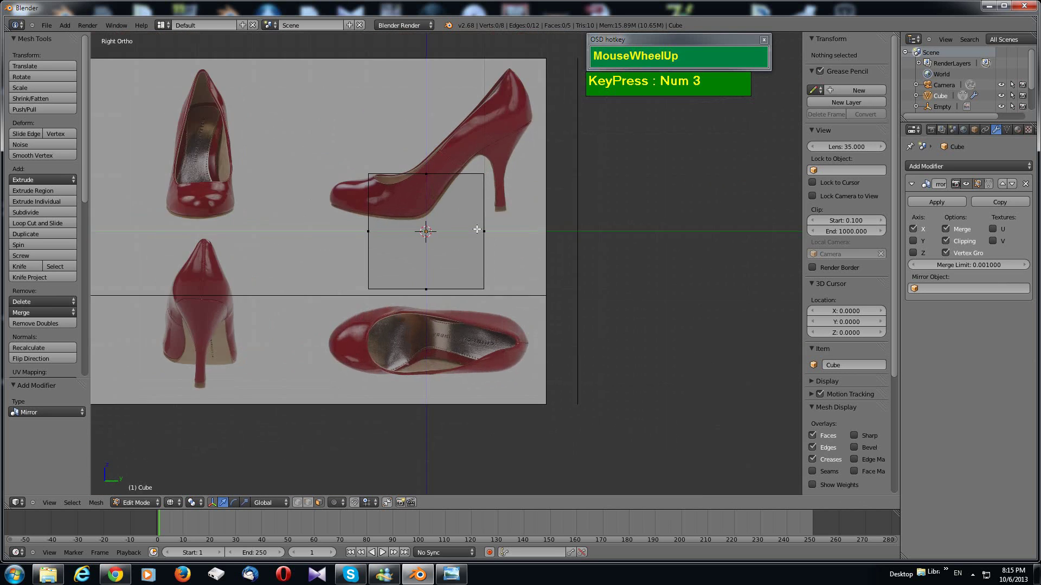
pyautogui.scroll(-2, 476, 230)
pyautogui.press('Tab')
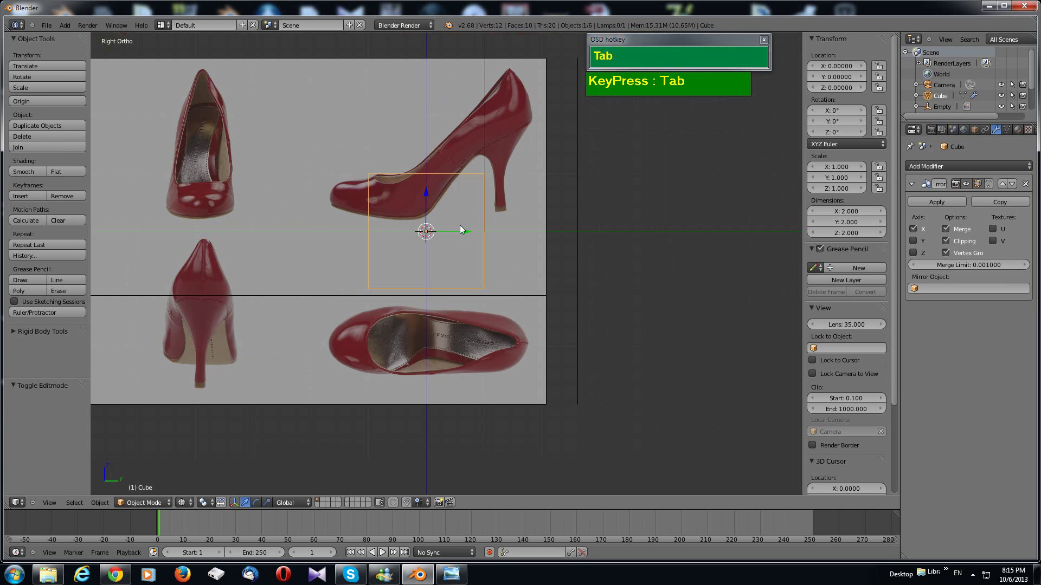
pyautogui.press('g')
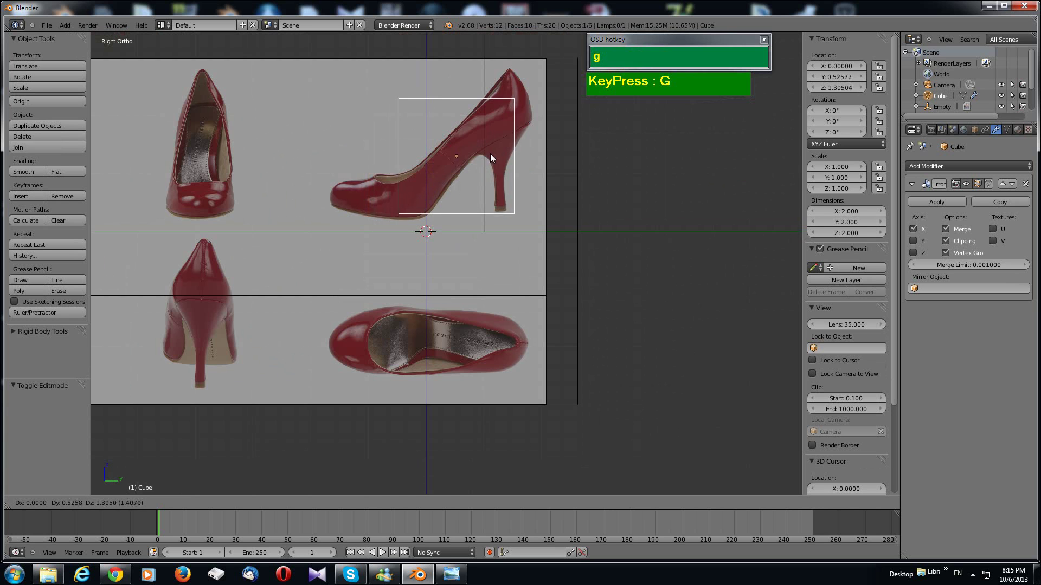
pyautogui.click(482, 155)
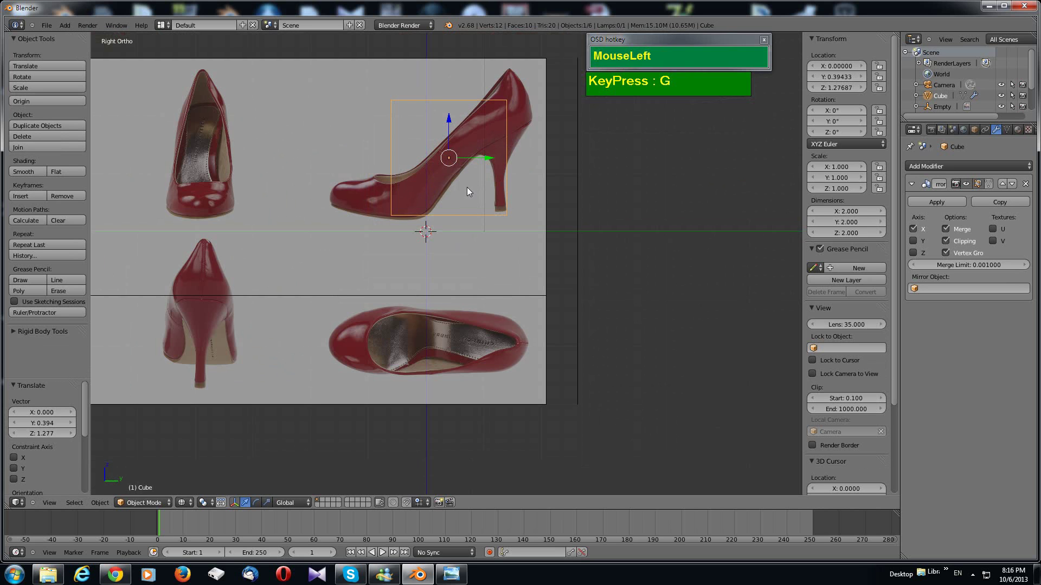
# Step: In Edit Mode, scale the entire mesh along Z to about 0.41 of its height
pyautogui.press('Tab')
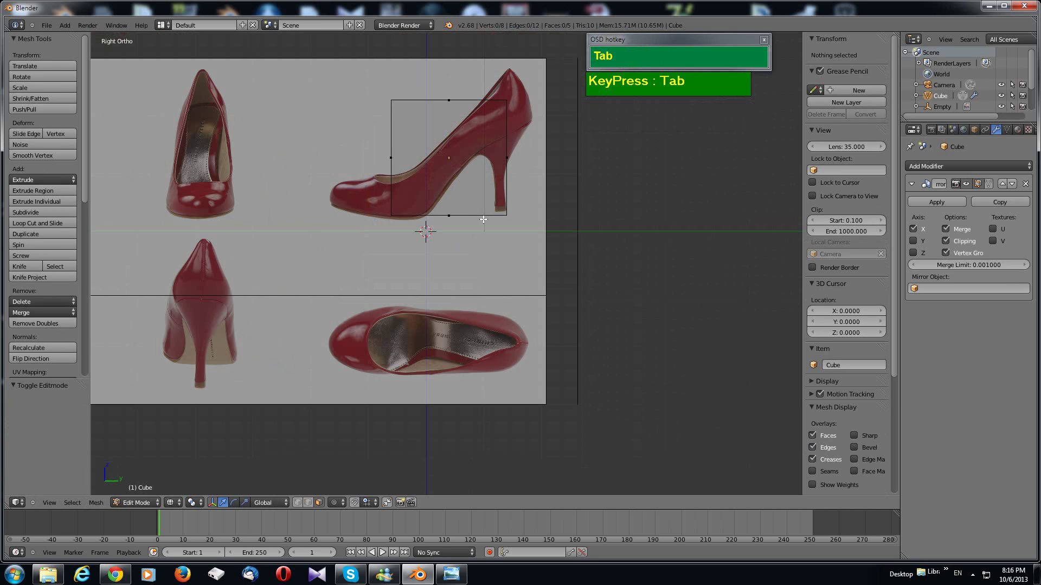
pyautogui.keyDown('shift'); pyautogui.moveTo(481, 185); pyautogui.dragTo(476, 225, button='middle'); pyautogui.keyUp('shift')
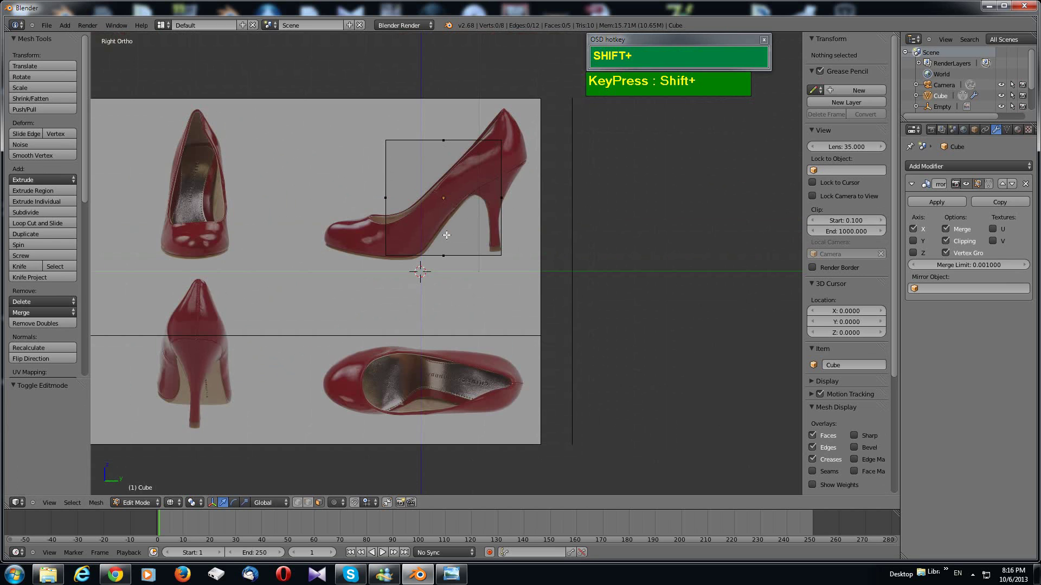
pyautogui.press('s')
pyautogui.press('z')
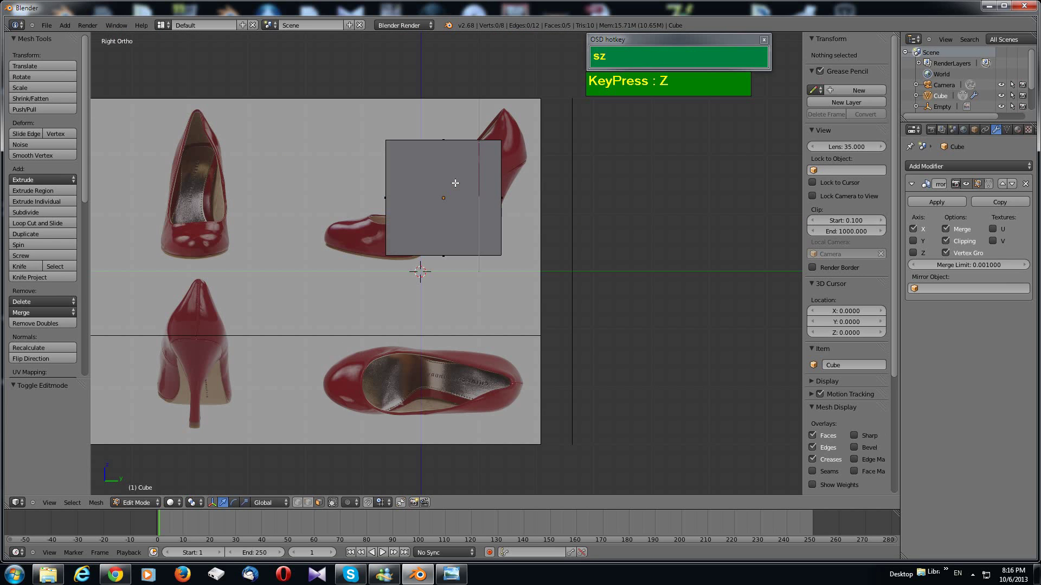
pyautogui.press('z')
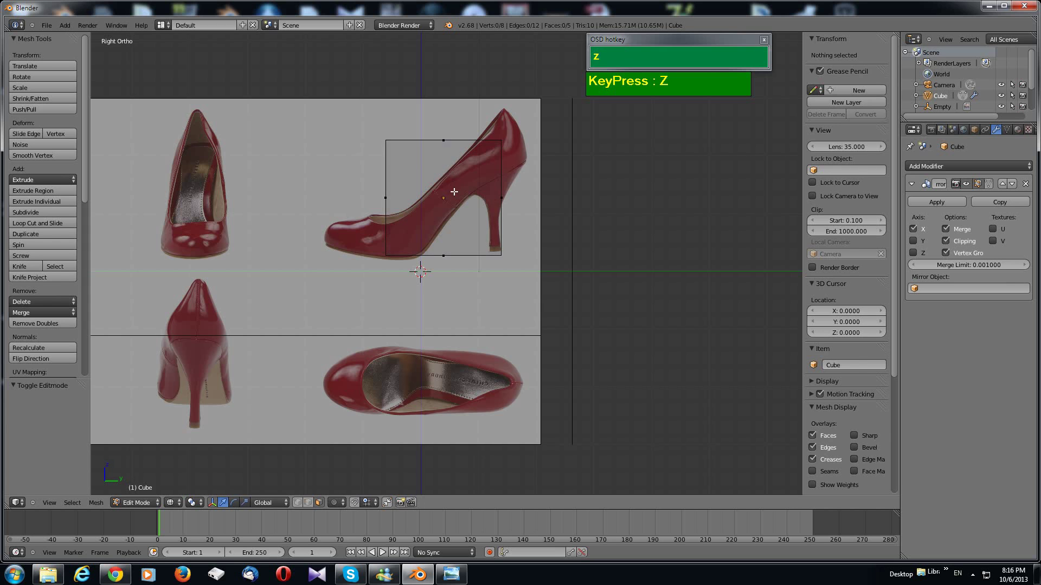
pyautogui.press('a')
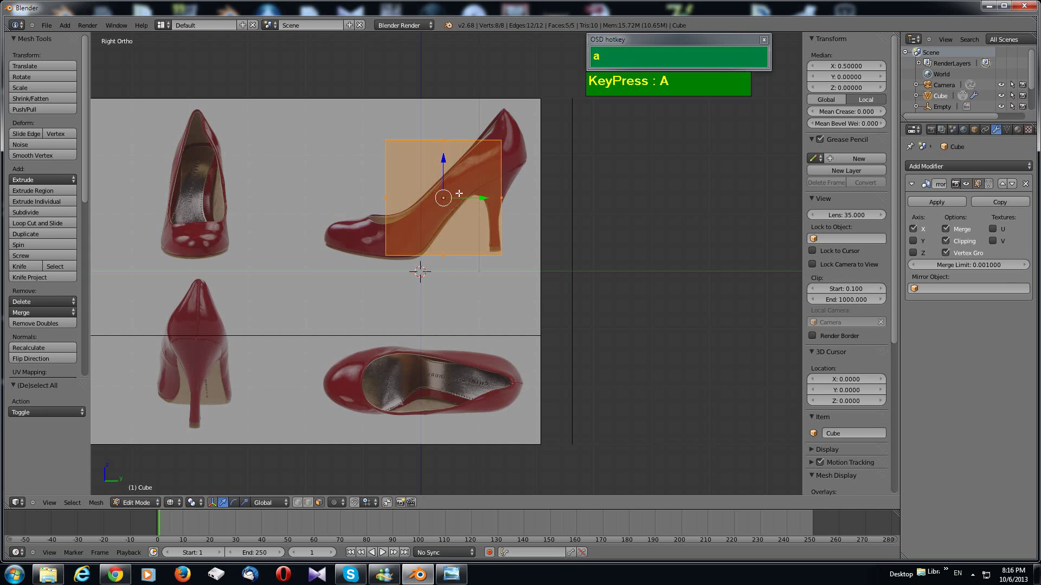
pyautogui.press('s')
pyautogui.press('z')
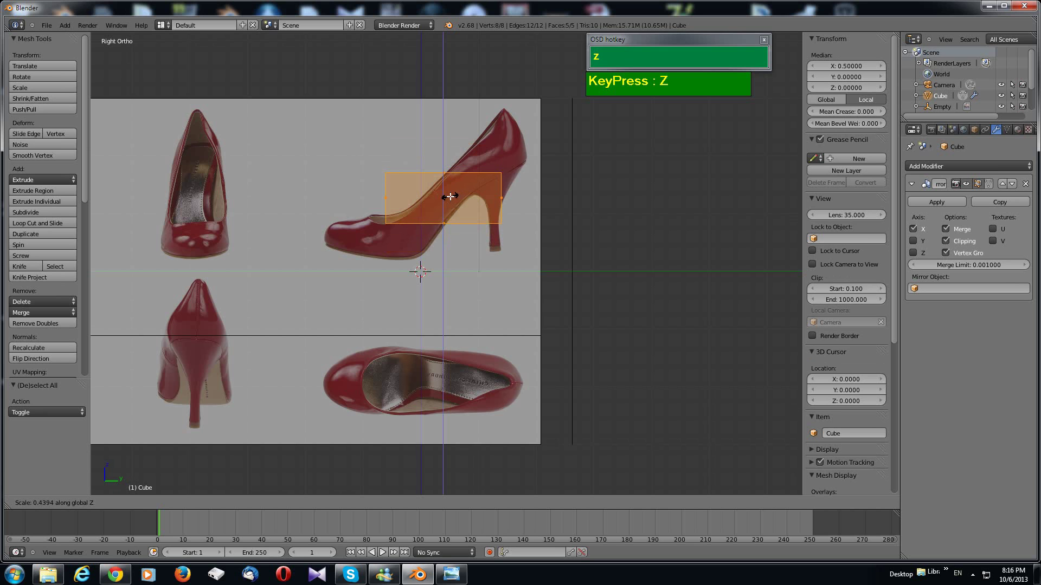
pyautogui.click(444, 197)
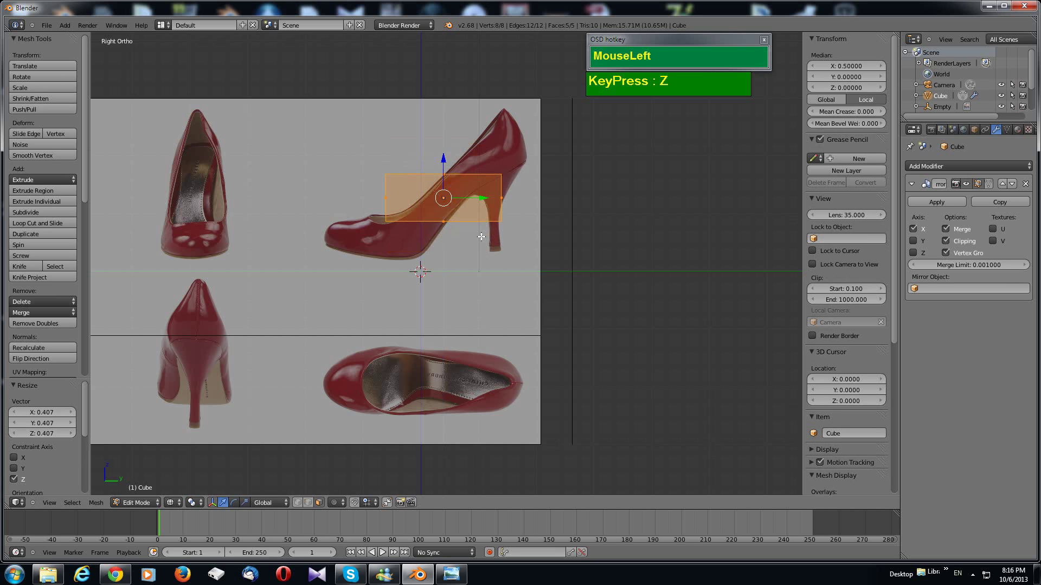
# Step: In the front view, move the mesh's outer side face inward about 0.55 along X to fit the shoe's width, then clear the selection
pyautogui.press('KP_1')
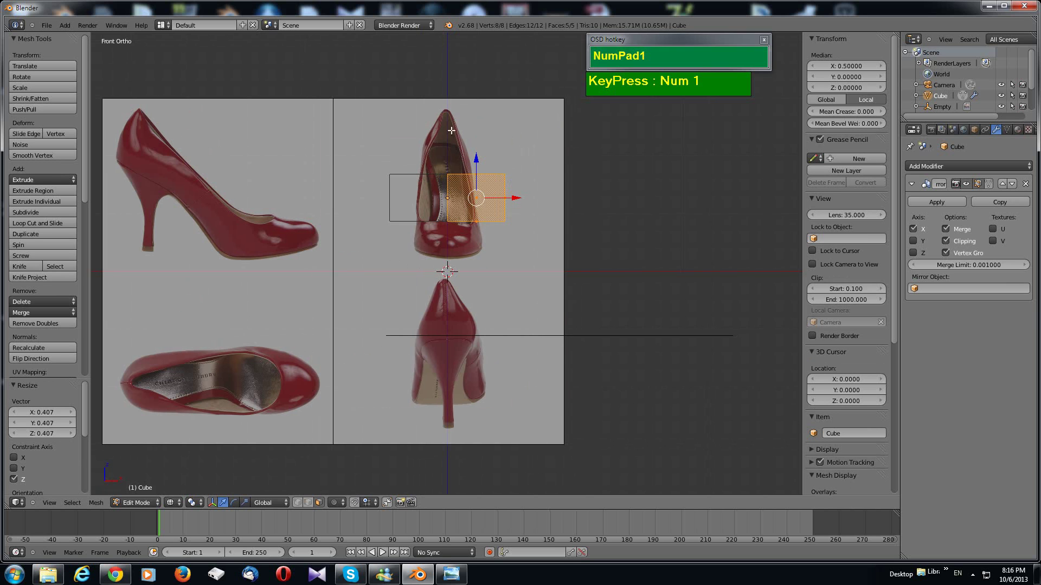
pyautogui.rightClick(505, 201)
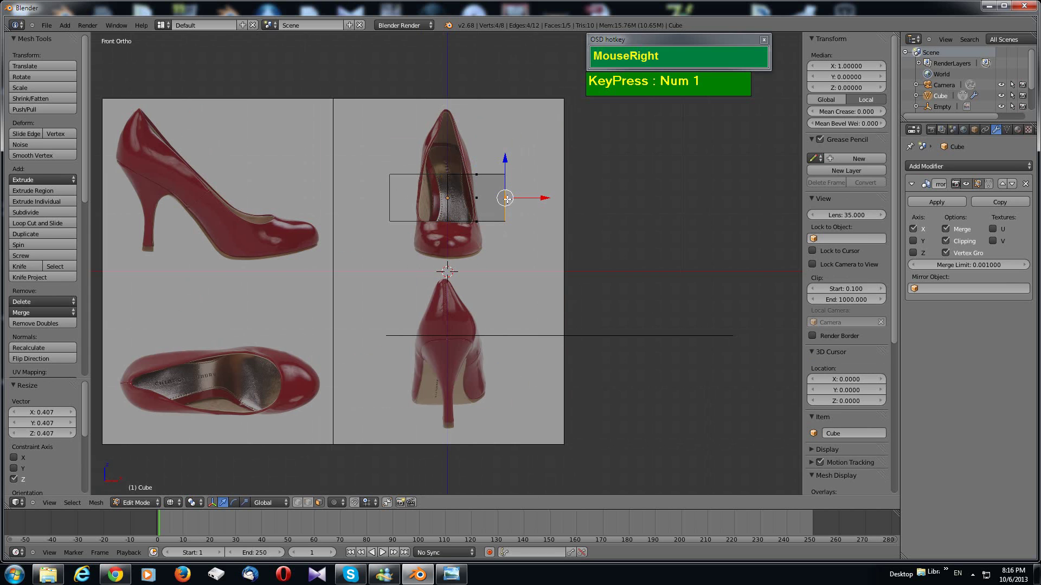
pyautogui.moveTo(546, 198); pyautogui.dragTo(514, 201)
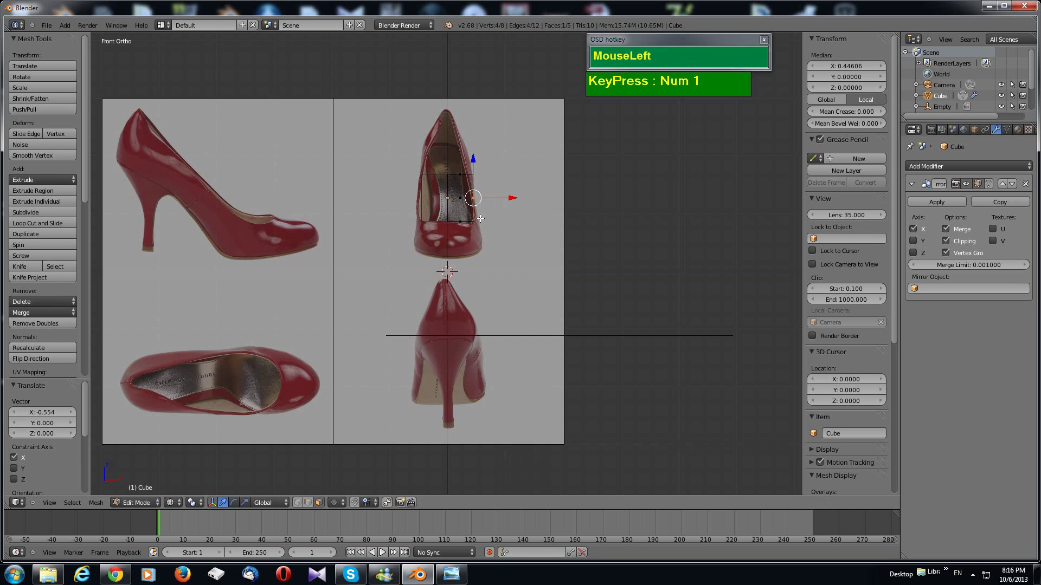
pyautogui.press('KP_7')
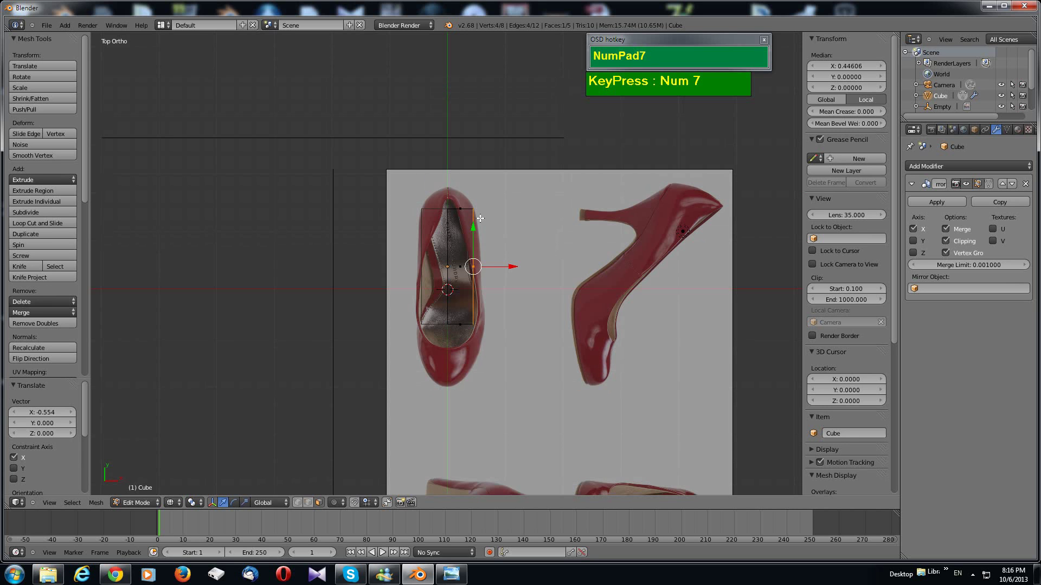
pyautogui.press('KP_3')
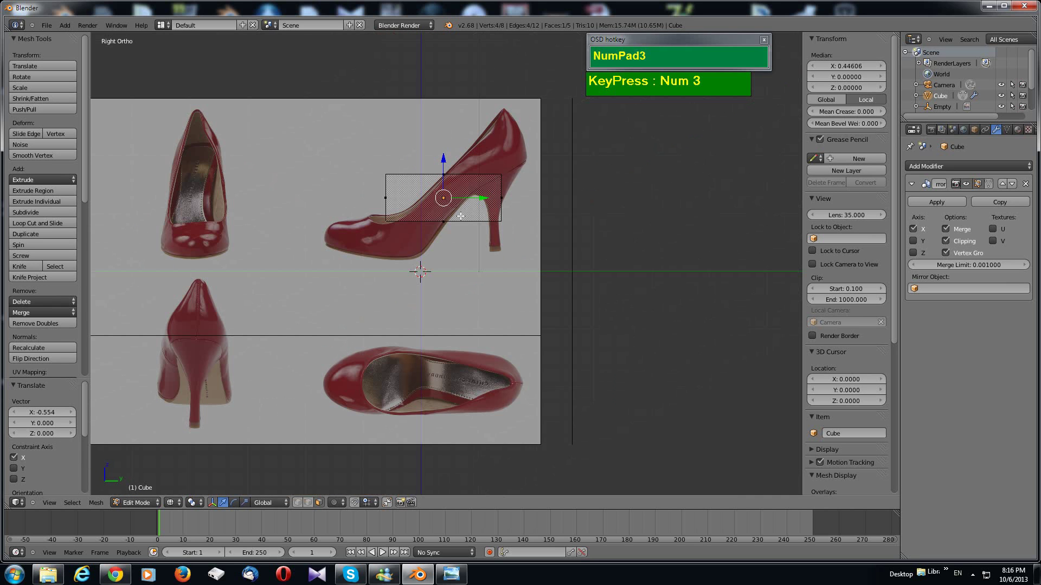
pyautogui.press('a')
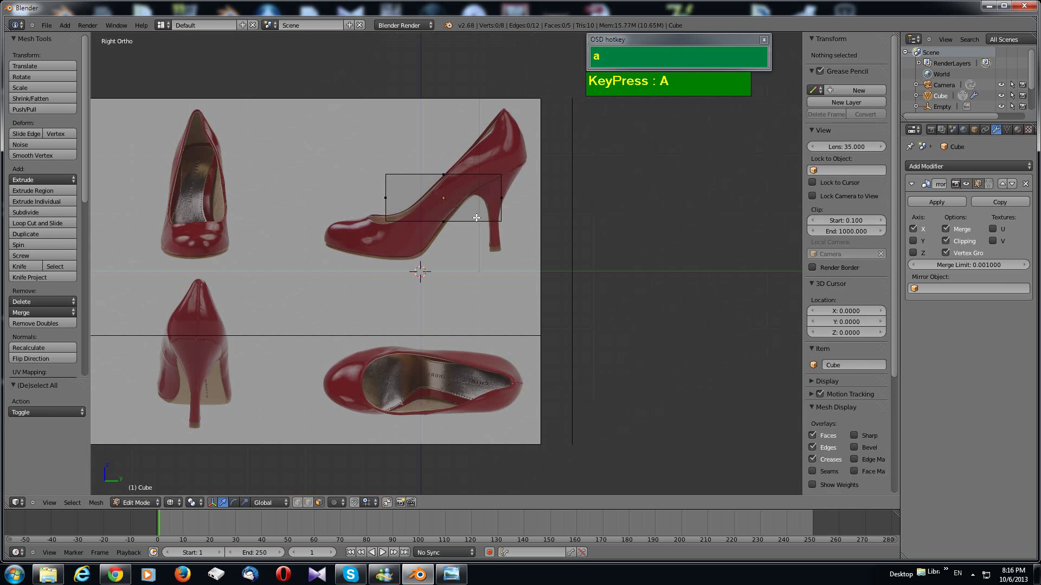
# Step: Rotate the entire mesh about -40.8° in the right side view to follow the slope of the shoe's arch
pyautogui.press('a')
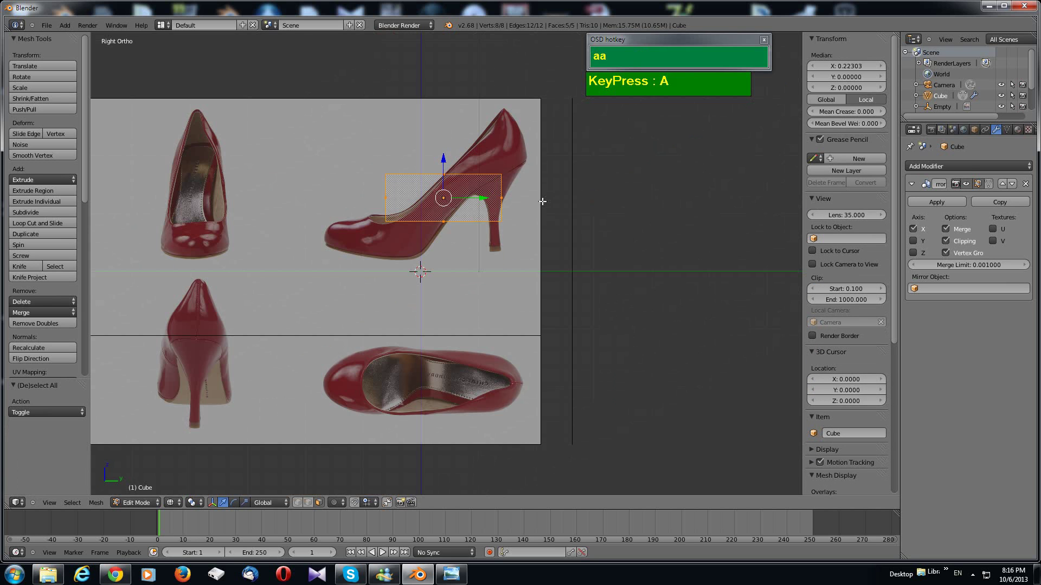
pyautogui.press('r')
pyautogui.click(559, 169)
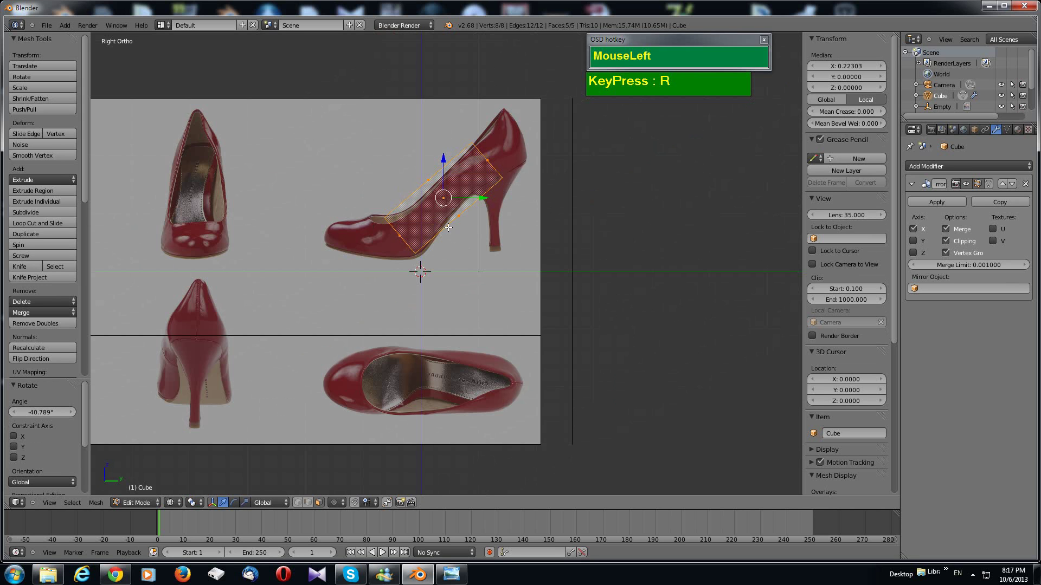
# Step: Add a single loop cut across the middle of the rotated block
pyautogui.hotkey('ctrl', 'r')
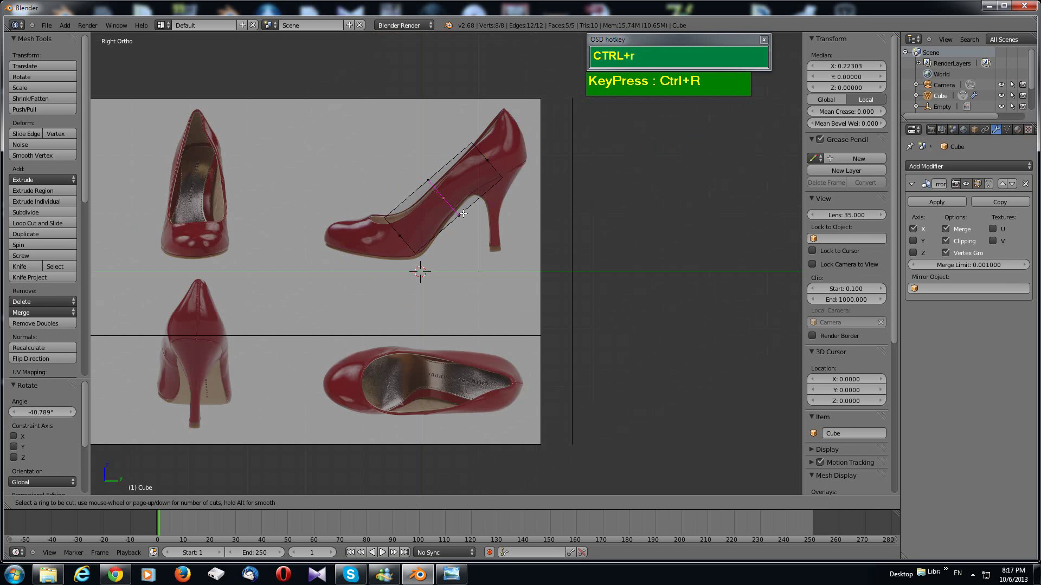
pyautogui.click(459, 217)
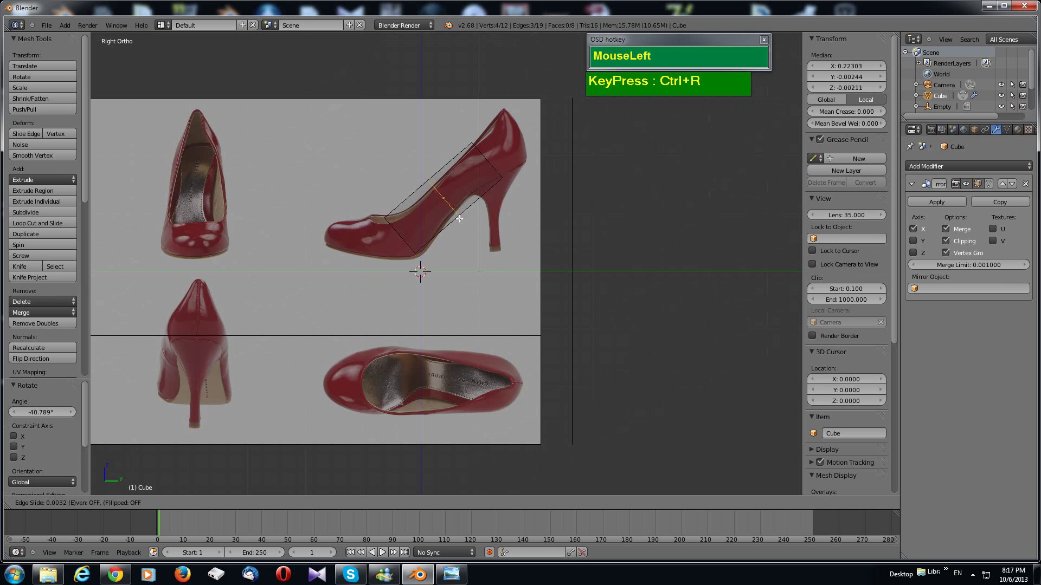
pyautogui.click(461, 216)
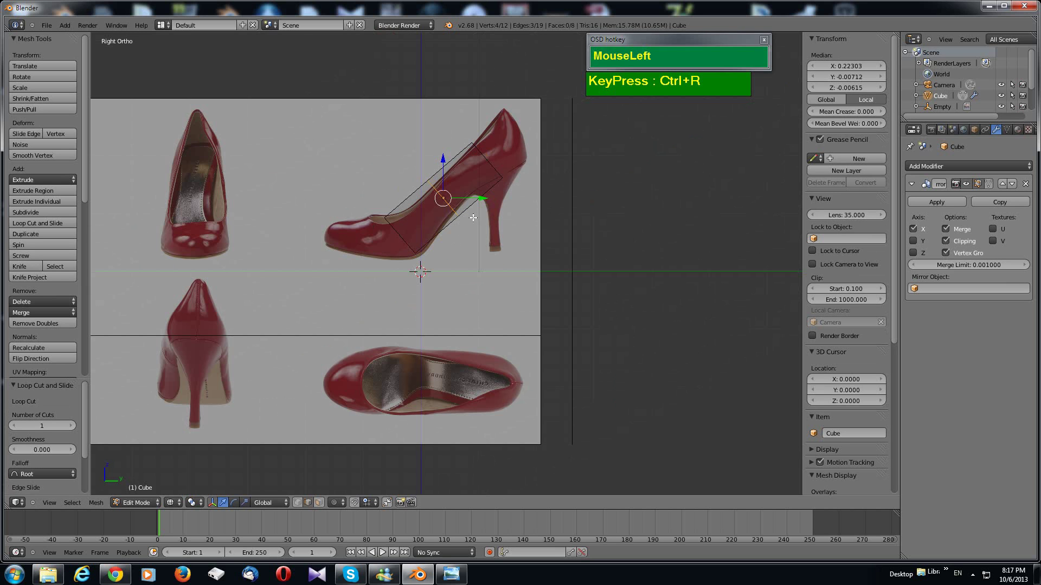
# Step: In face select mode, scale the end face nearest the heel to about 0.84
pyautogui.hotkey('ctrl', 'Tab')
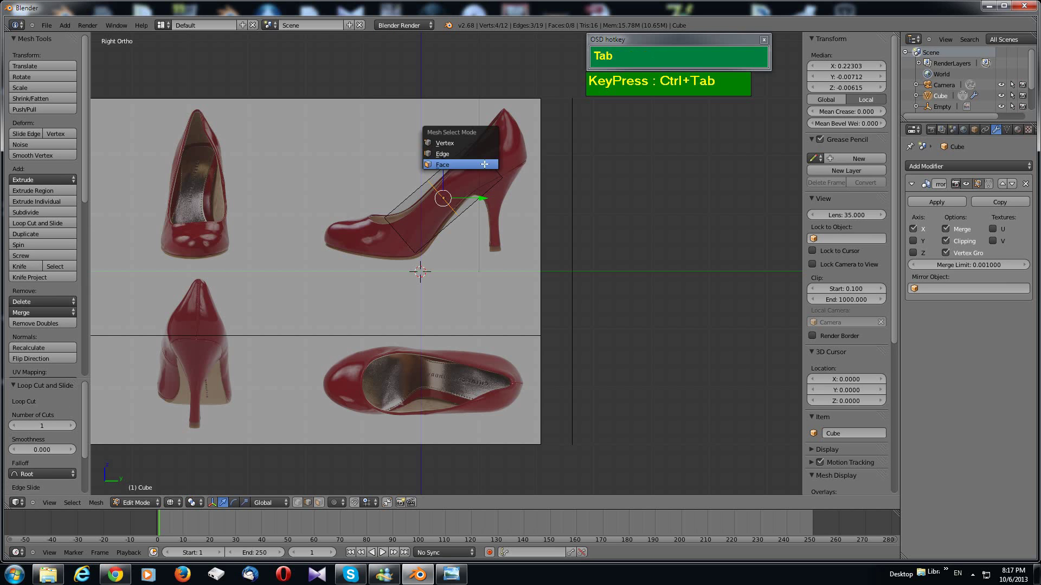
pyautogui.click(487, 163)
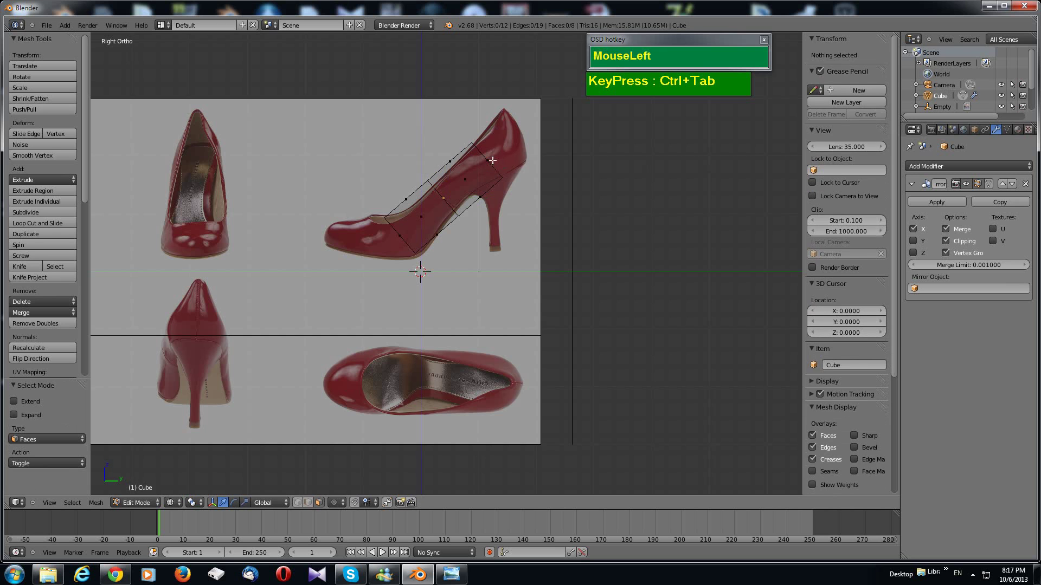
pyautogui.rightClick(492, 160)
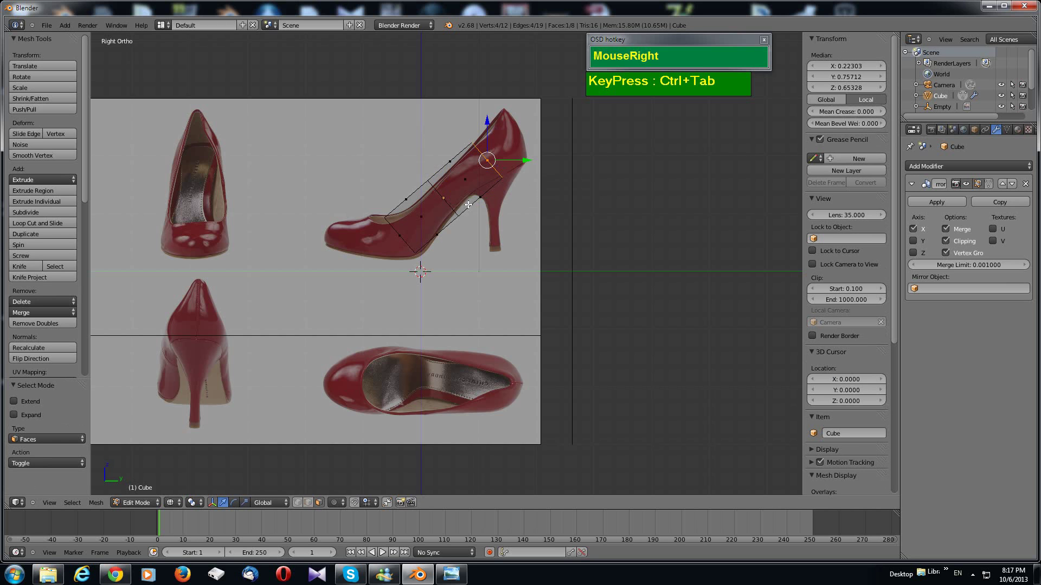
pyautogui.press('s')
pyautogui.click(514, 206)
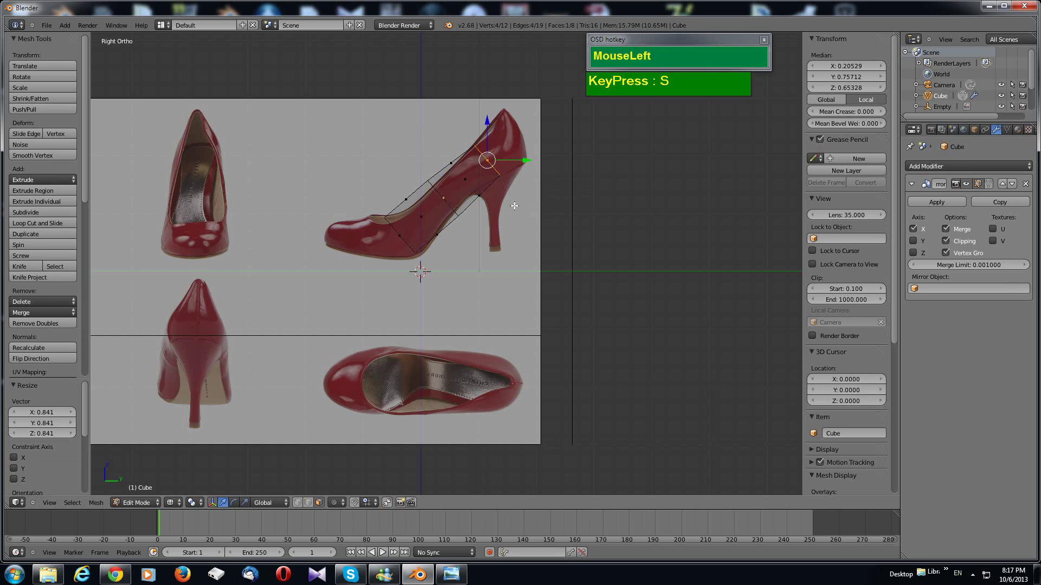
# Step: In vertex select mode, move the middle loop's upper vertices onto the shoe's top edge, about 0.09 along Y and -0.10 along Z
pyautogui.hotkey('ctrl', 'Tab')
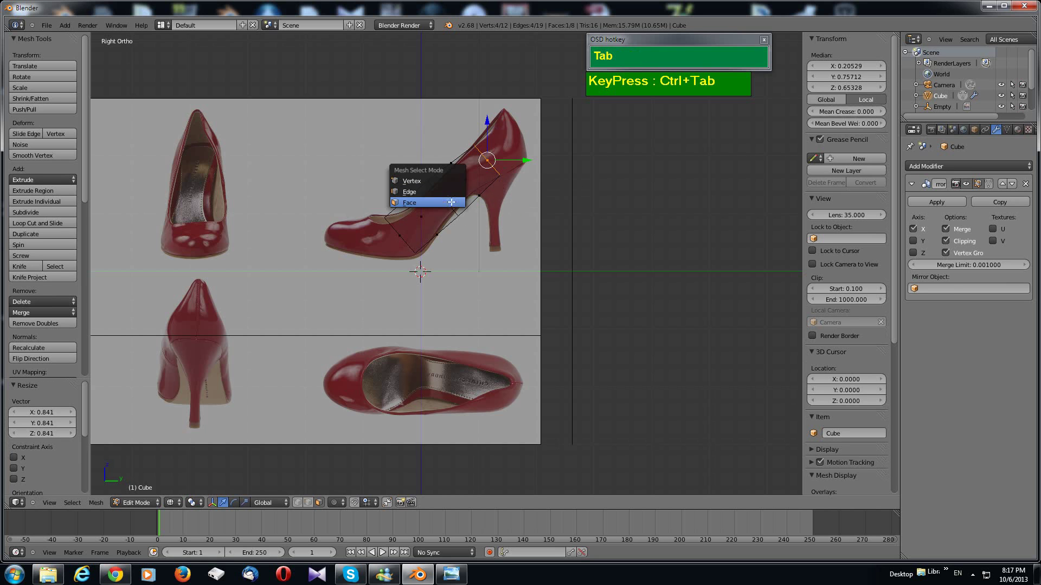
pyautogui.click(434, 180)
pyautogui.press('a')
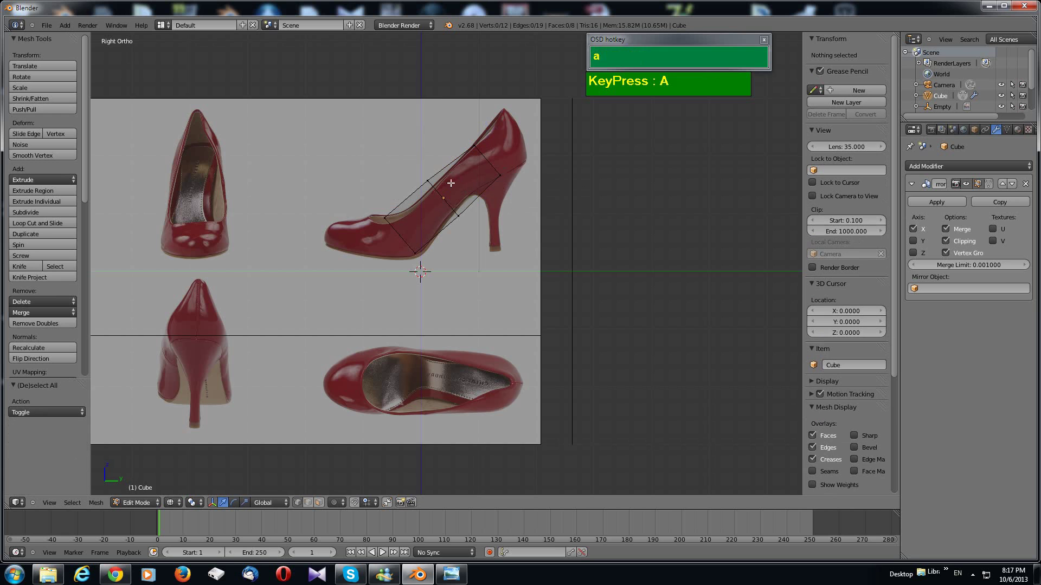
pyautogui.press('b')
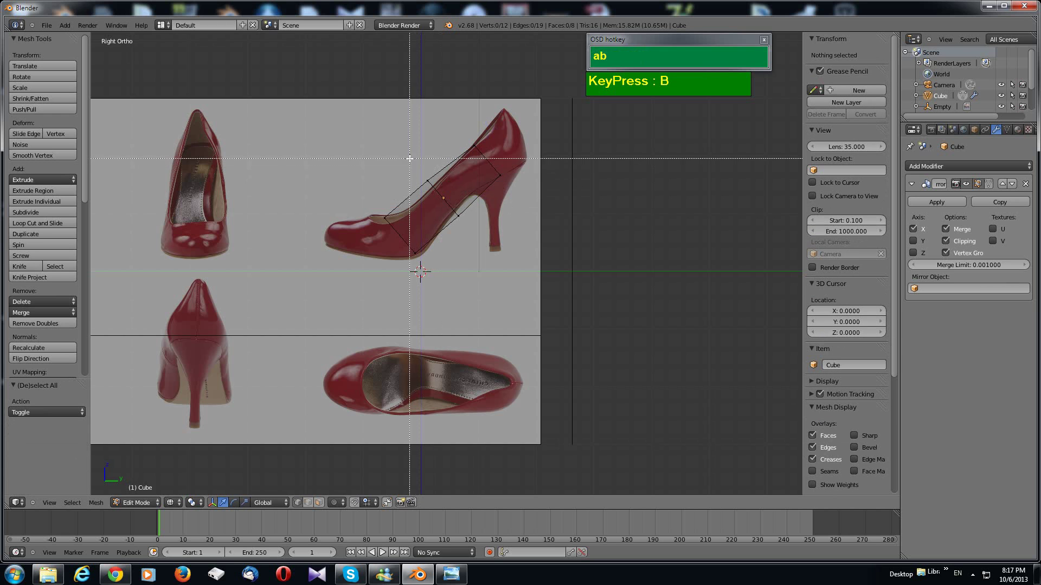
pyautogui.moveTo(409, 159); pyautogui.dragTo(440, 189)
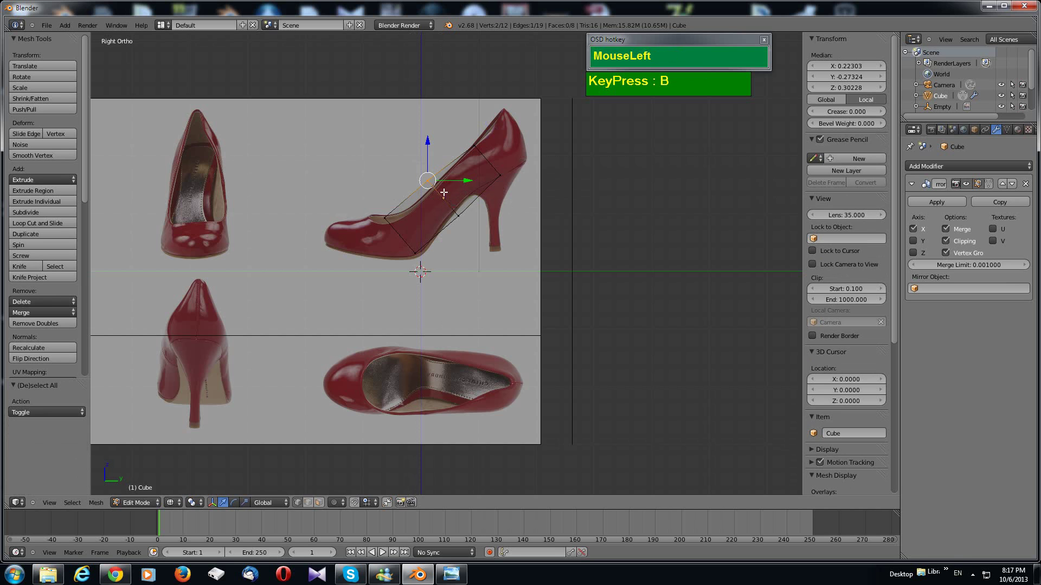
pyautogui.press('g')
pyautogui.click(447, 197)
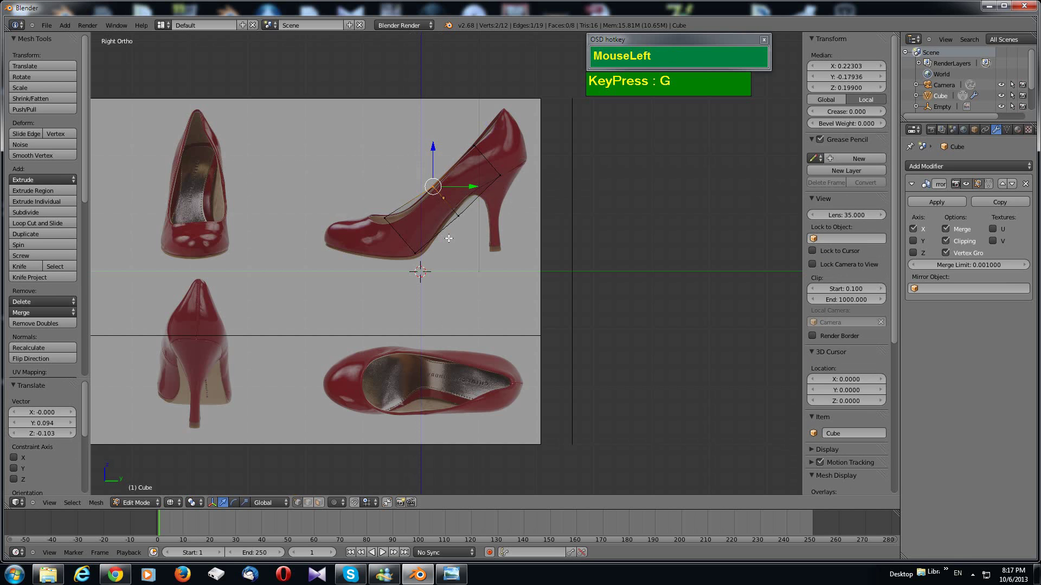
# Step: Move the middle loop's lower vertices onto the sole line, about -0.10 along Y and 0.04 along Z
pyautogui.press('a')
pyautogui.press('b')
pyautogui.moveTo(473, 243); pyautogui.dragTo(443, 202)
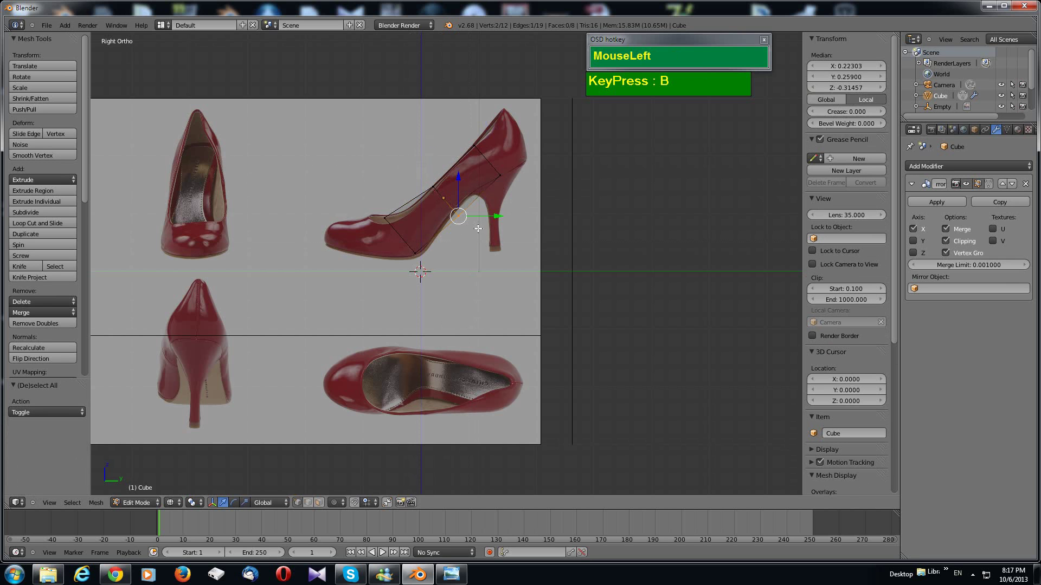
pyautogui.press('g')
pyautogui.click(430, 242)
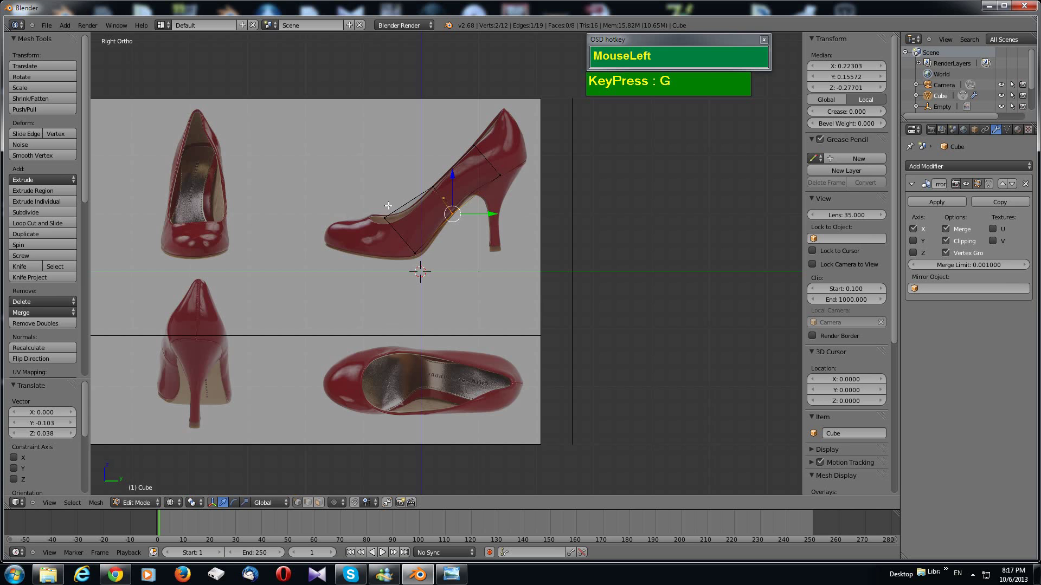
# Step: Move the upper vertices of the toe-side end face onto the shoe opening's edge, about 0.35 along Y and 0.05 along Z
pyautogui.press('a')
pyautogui.press('b')
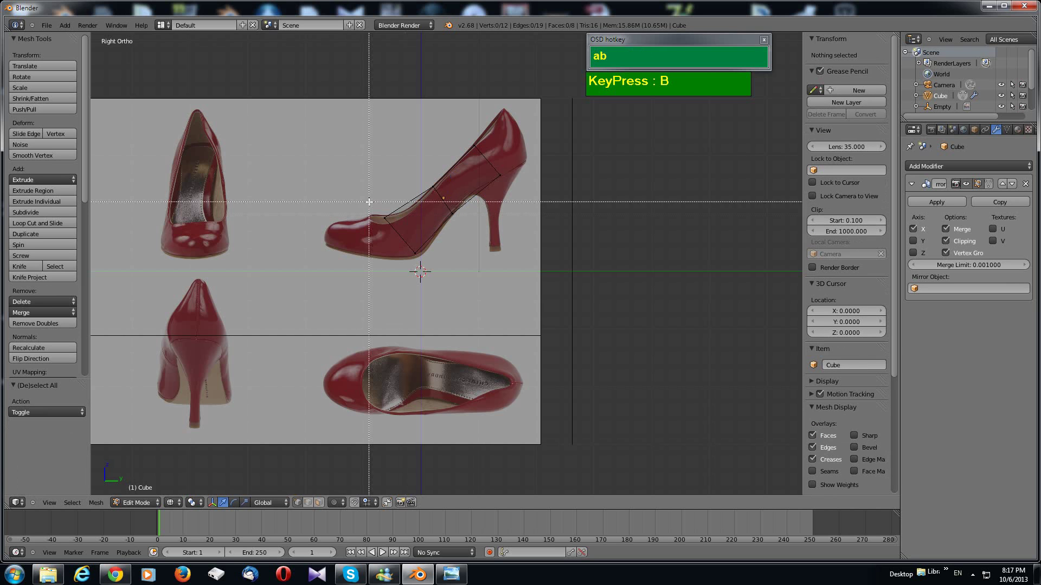
pyautogui.moveTo(368, 202); pyautogui.dragTo(389, 222)
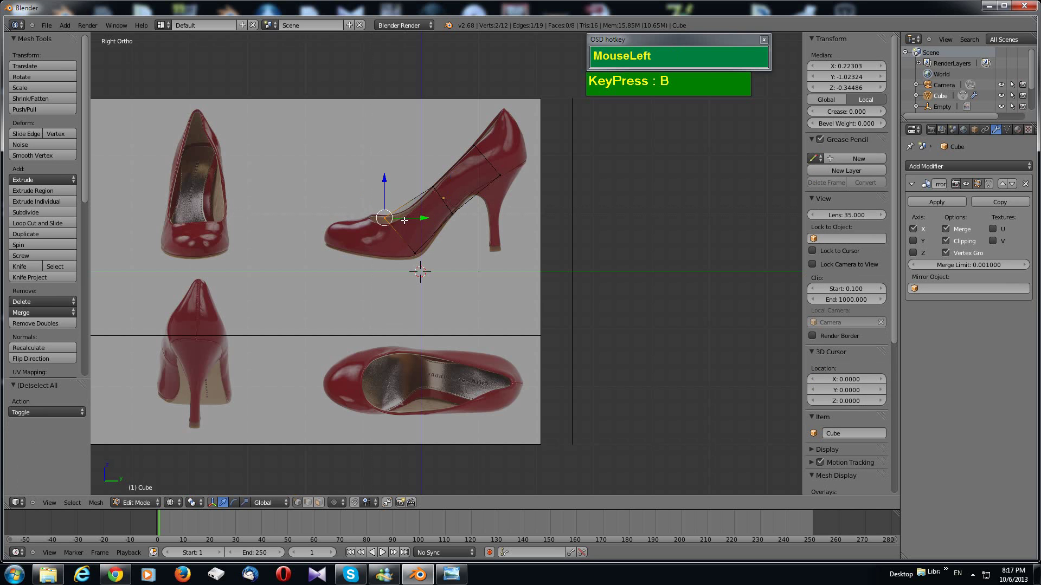
pyautogui.press('g')
pyautogui.click(425, 213)
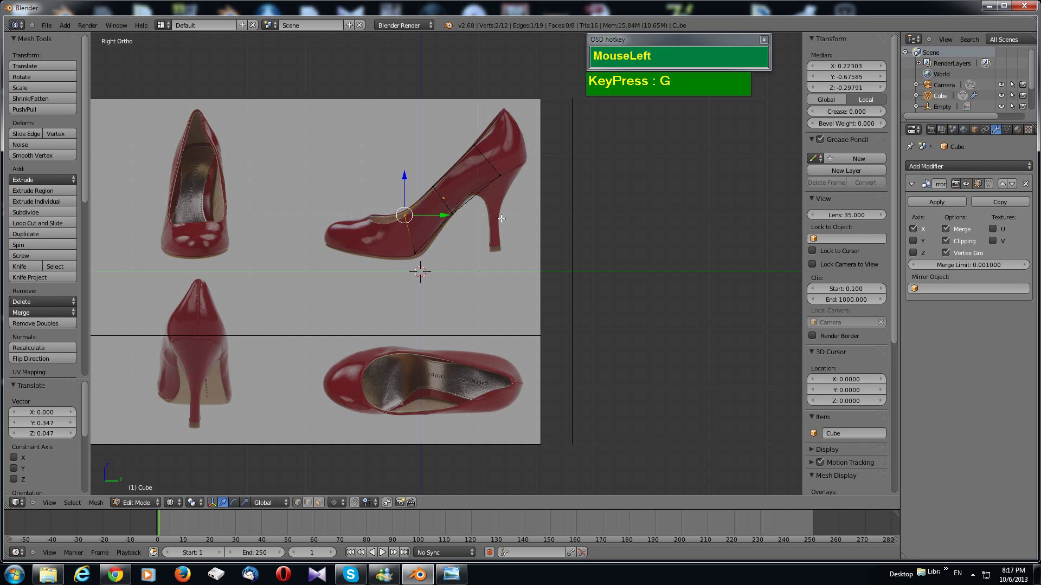
# Step: Add a single loop cut across the heel-side half of the mesh, near its middle
pyautogui.hotkey('ctrl', 'r')
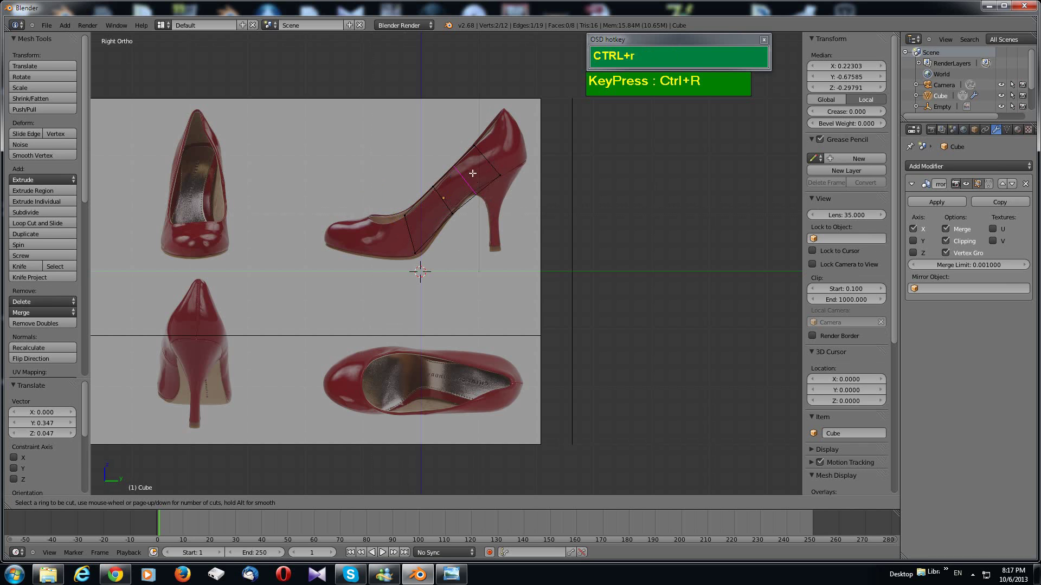
pyautogui.click(465, 183)
pyautogui.click(464, 183)
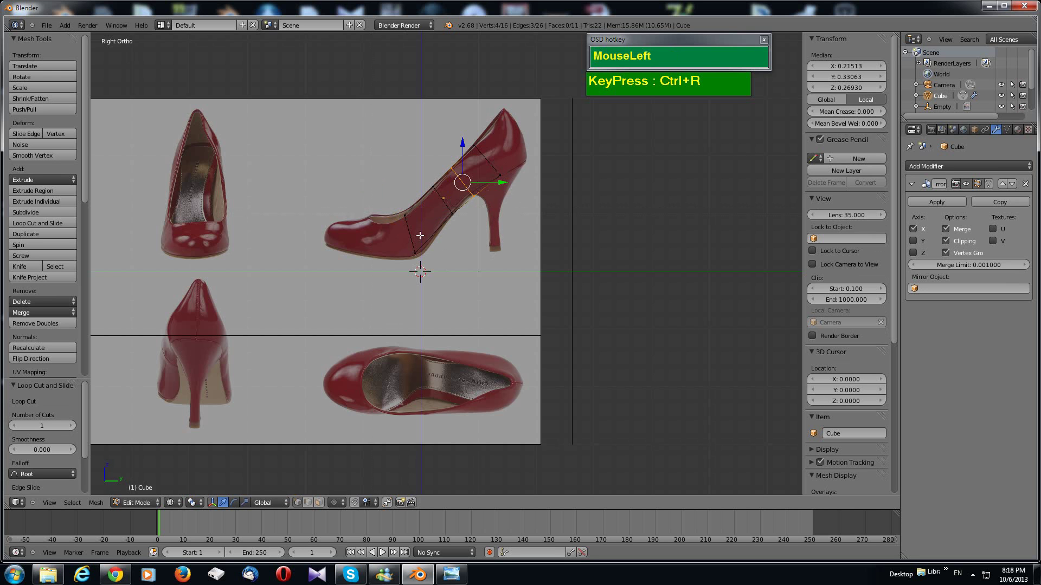
# Step: In the top view, move the two outer side vertices in the second row from the heel end about 0.065 inward along X
pyautogui.moveTo(409, 243); pyautogui.dragTo(434, 208, button='middle')
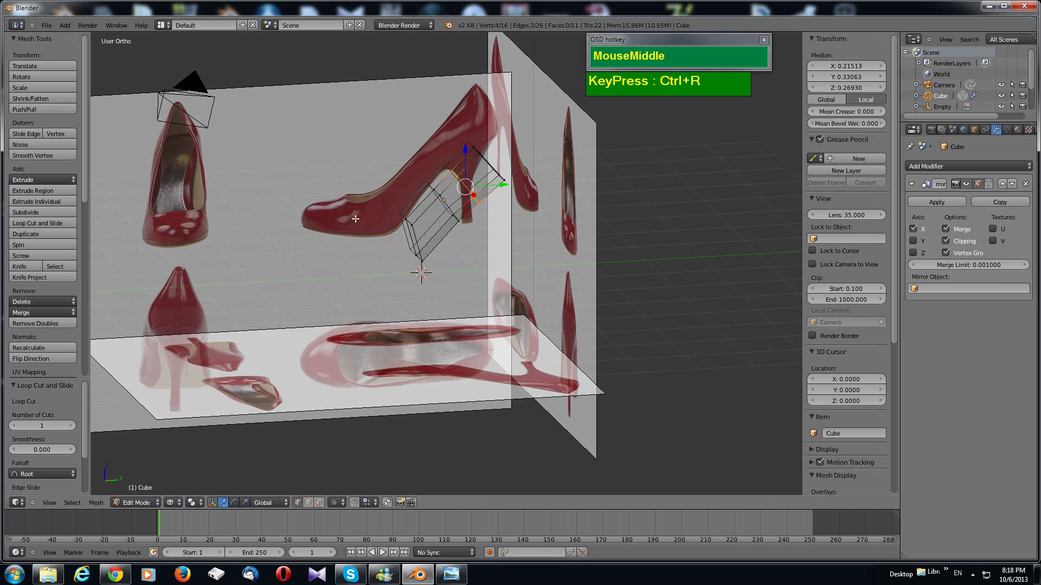
pyautogui.moveTo(349, 229); pyautogui.dragTo(458, 242, button='middle')
pyautogui.press('KP_7')
pyautogui.scroll(3, 546, 263)
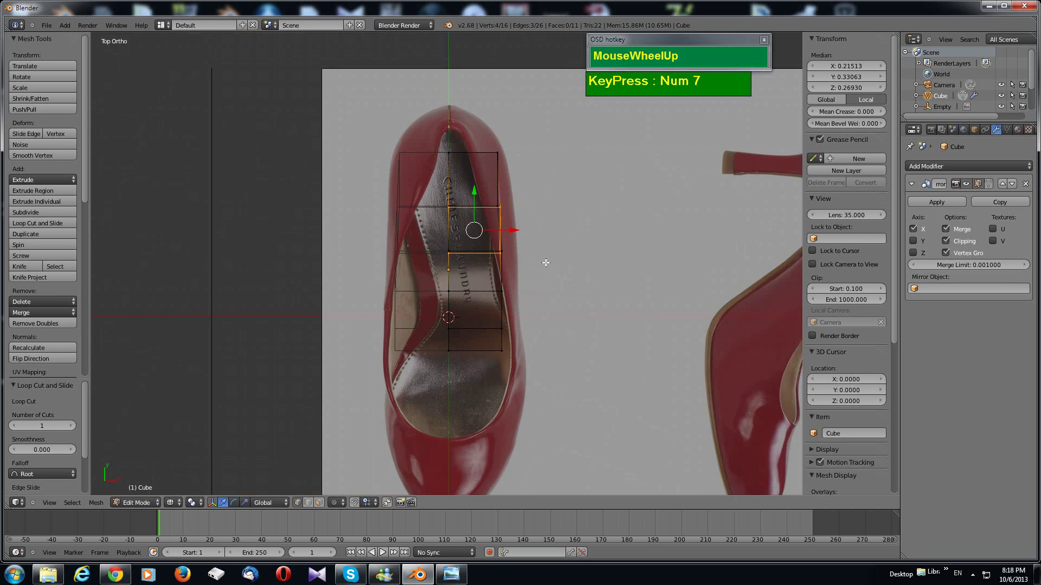
pyautogui.scroll(1, 545, 263)
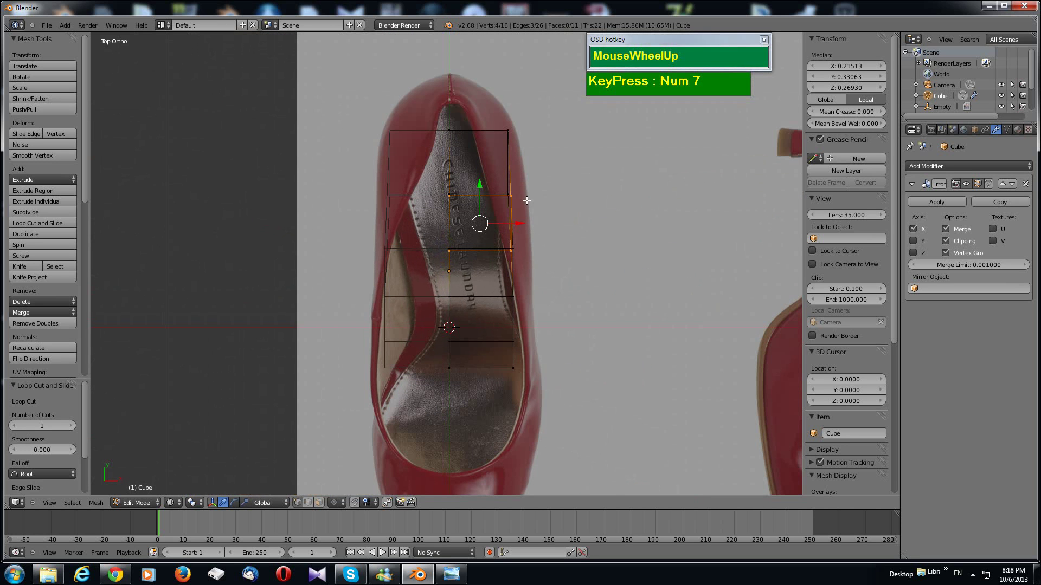
pyautogui.scroll(-3, 529, 213)
pyautogui.scroll(2, 531, 214)
pyautogui.scroll(-1, 531, 213)
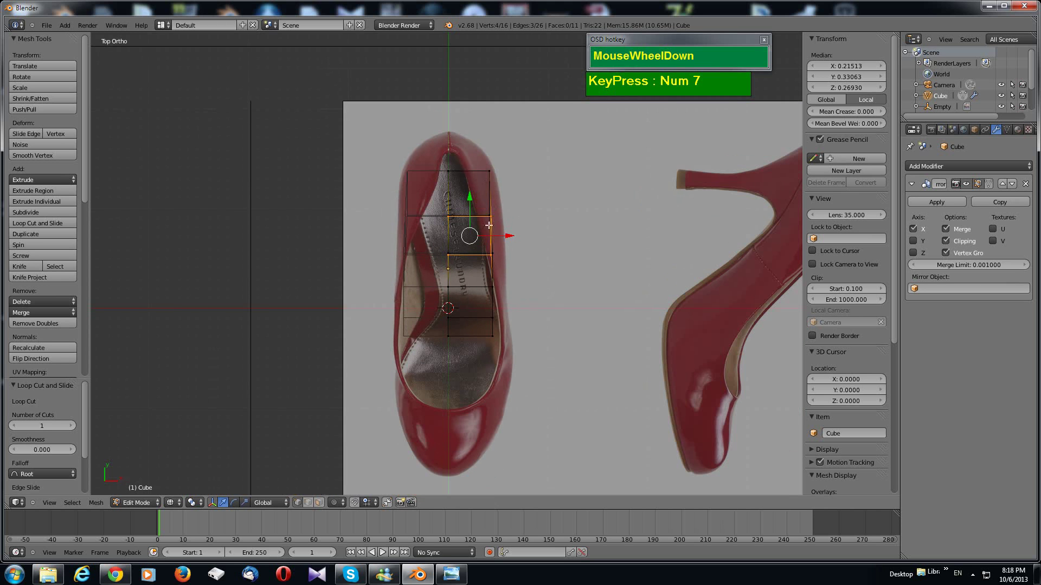
pyautogui.press('a')
pyautogui.scroll(-1, 505, 248)
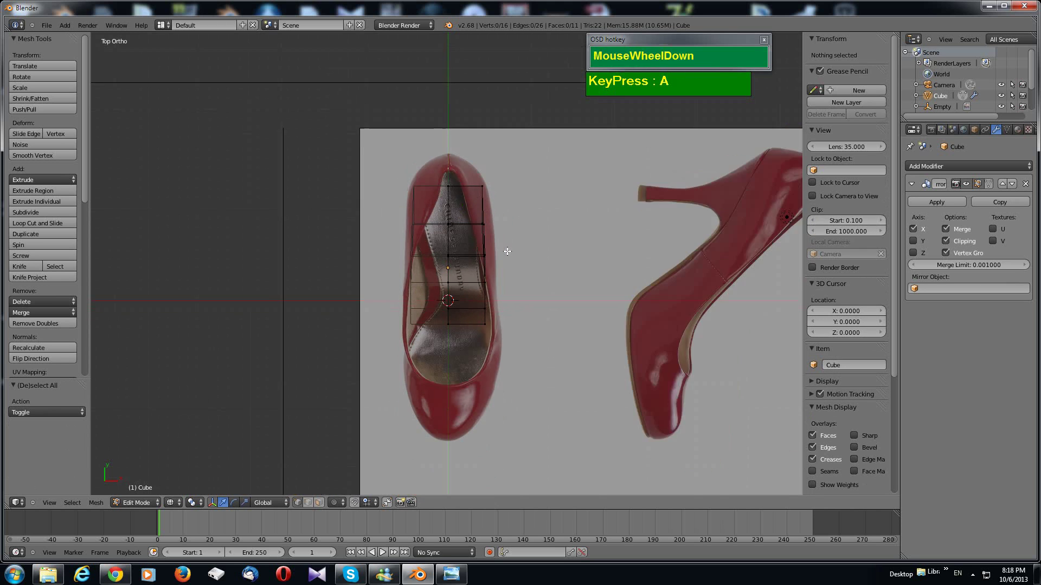
pyautogui.scroll(1, 507, 251)
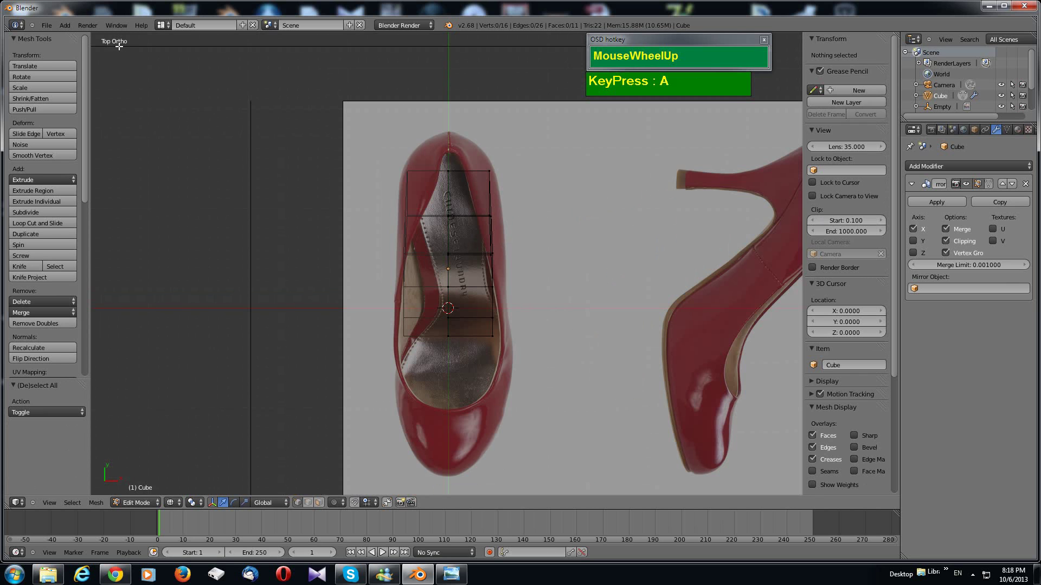
pyautogui.press('a')
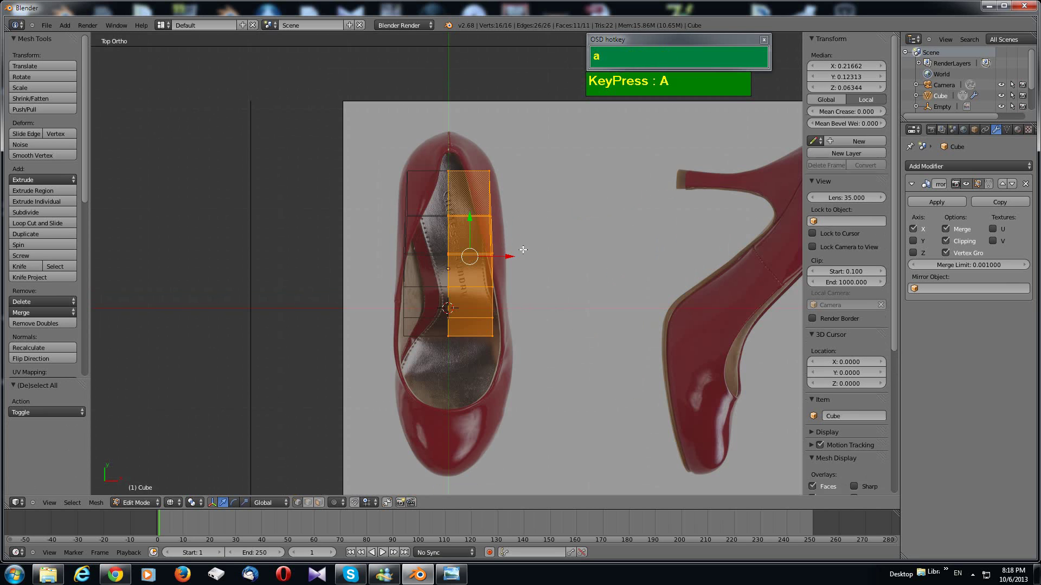
pyautogui.press('a')
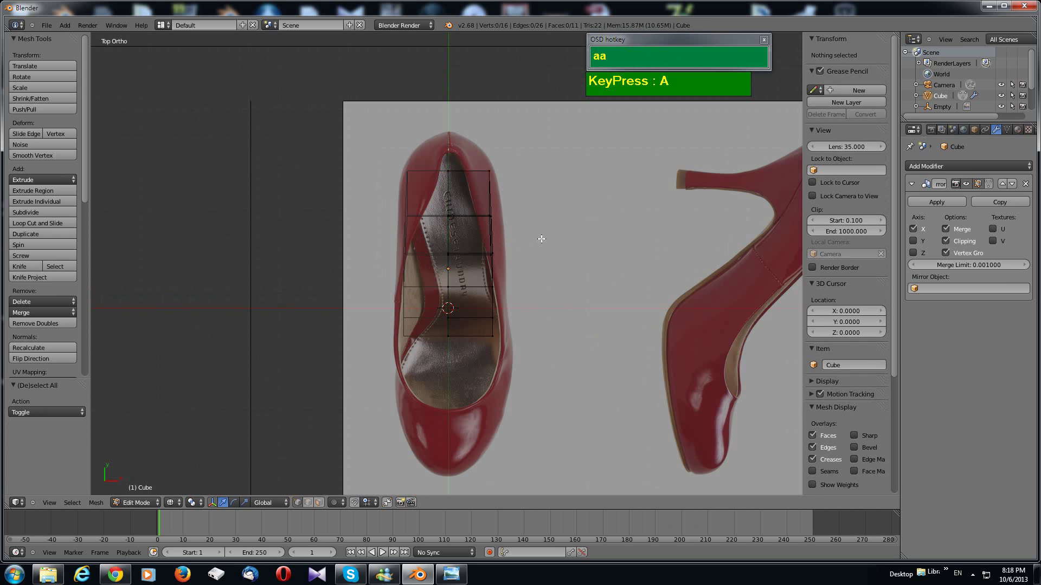
pyautogui.press('b')
pyautogui.moveTo(539, 232); pyautogui.dragTo(486, 201)
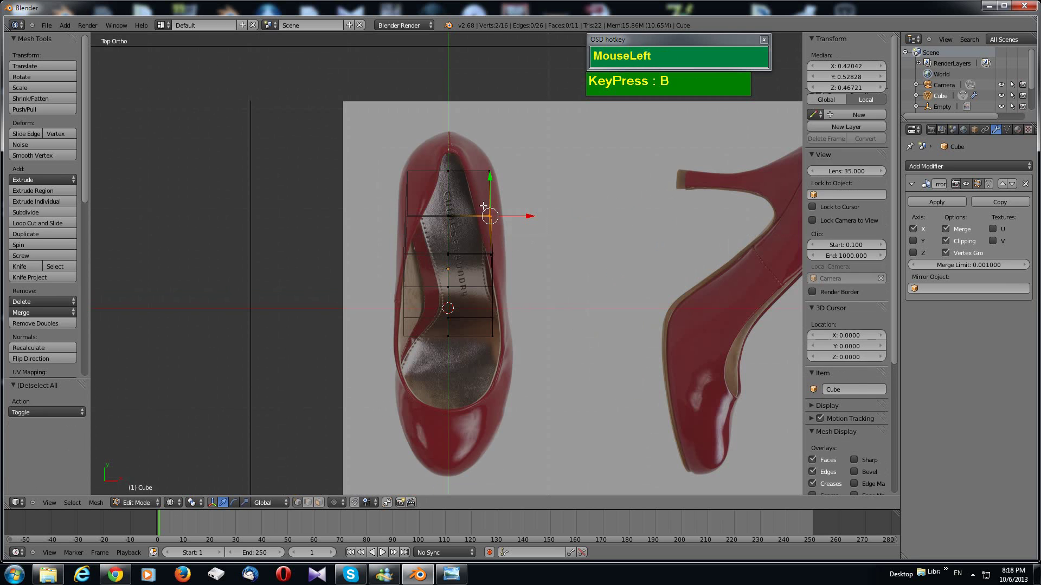
pyautogui.press('g')
pyautogui.click(525, 220)
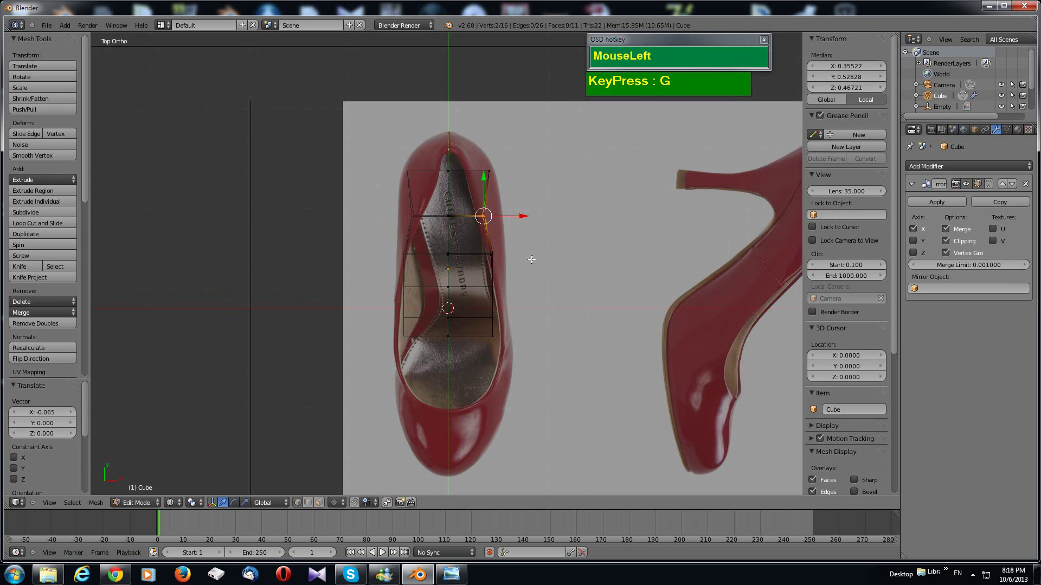
# Step: Move the outer side vertices in the third row from the heel end about 0.06 inward along X and 0.016 along Y
pyautogui.press('a')
pyautogui.press('b')
pyautogui.moveTo(514, 266); pyautogui.dragTo(476, 238)
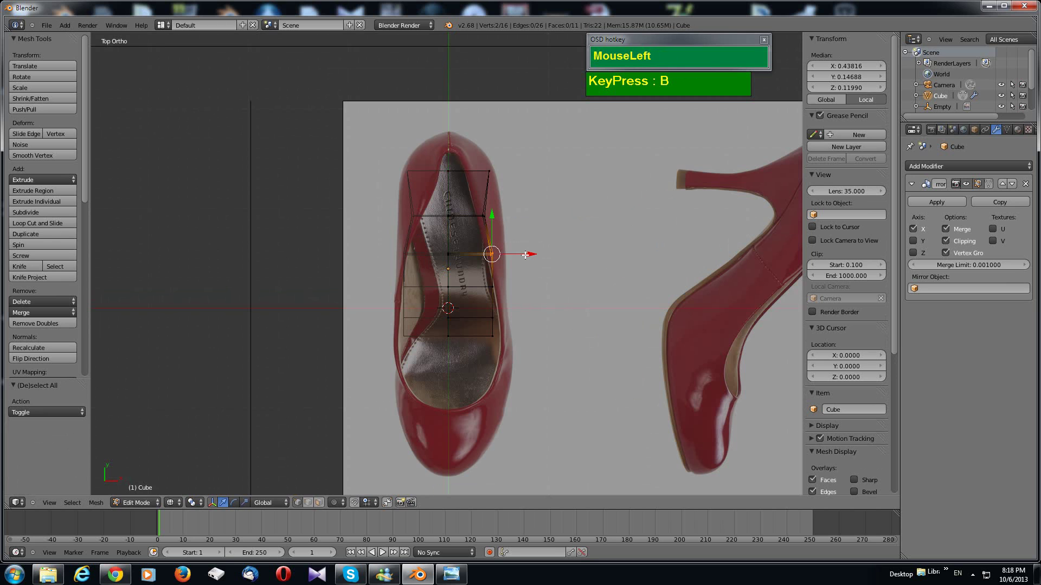
pyautogui.press('g')
pyautogui.click(518, 253)
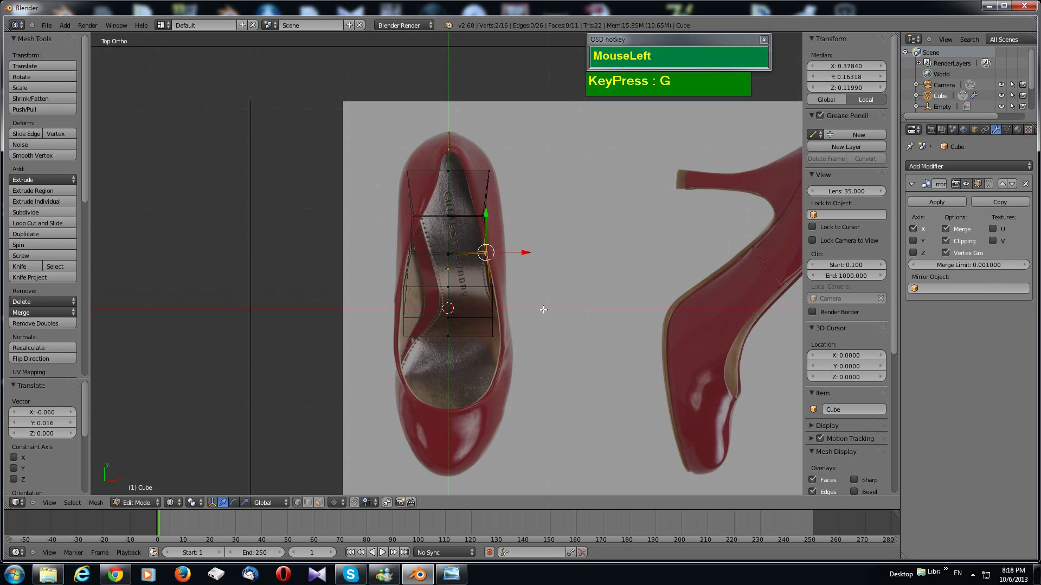
# Step: Move the single outer side vertex in the fourth row from the heel end about 0.033 inward along X
pyautogui.press('a')
pyautogui.press('b')
pyautogui.moveTo(482, 274); pyautogui.dragTo(526, 299)
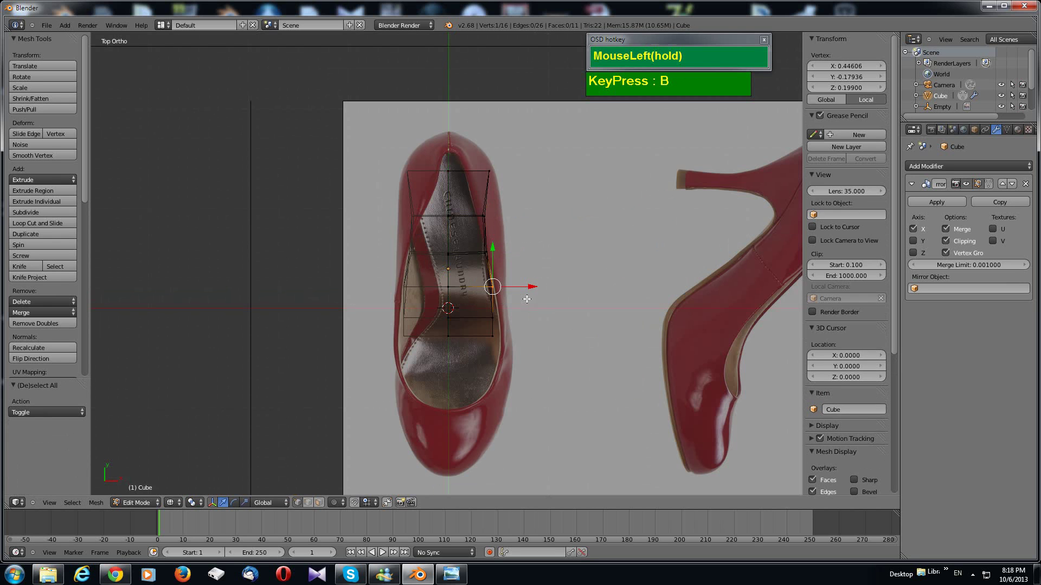
pyautogui.press('g')
pyautogui.click(525, 303)
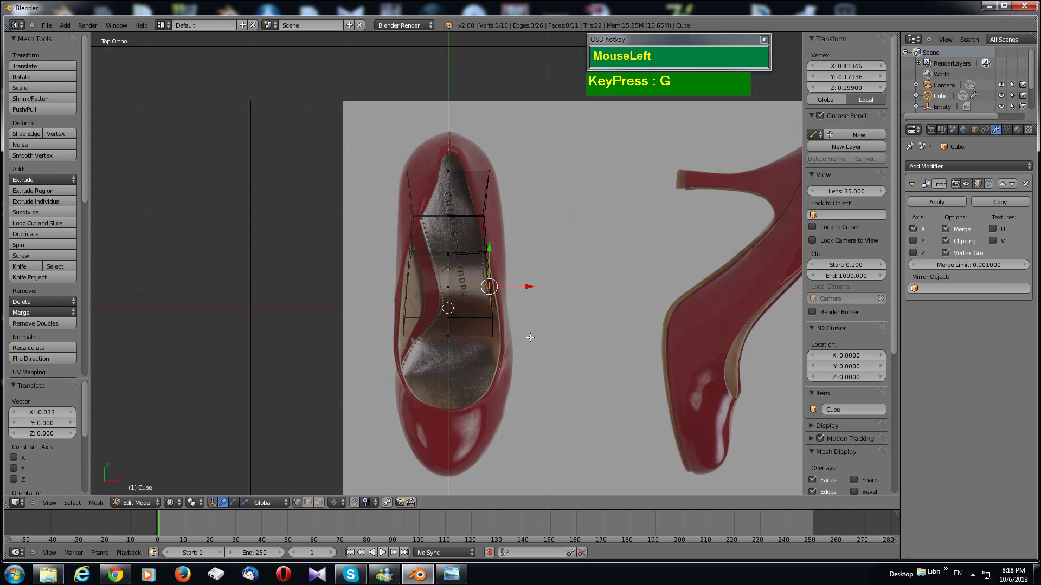
# Step: In the top view, move the outer side vertex in the fifth row from the heel end about 0.065 outward along X and -0.011 along Y
pyautogui.press('a')
pyautogui.press('b')
pyautogui.moveTo(508, 317); pyautogui.dragTo(473, 283)
pyautogui.press('a')
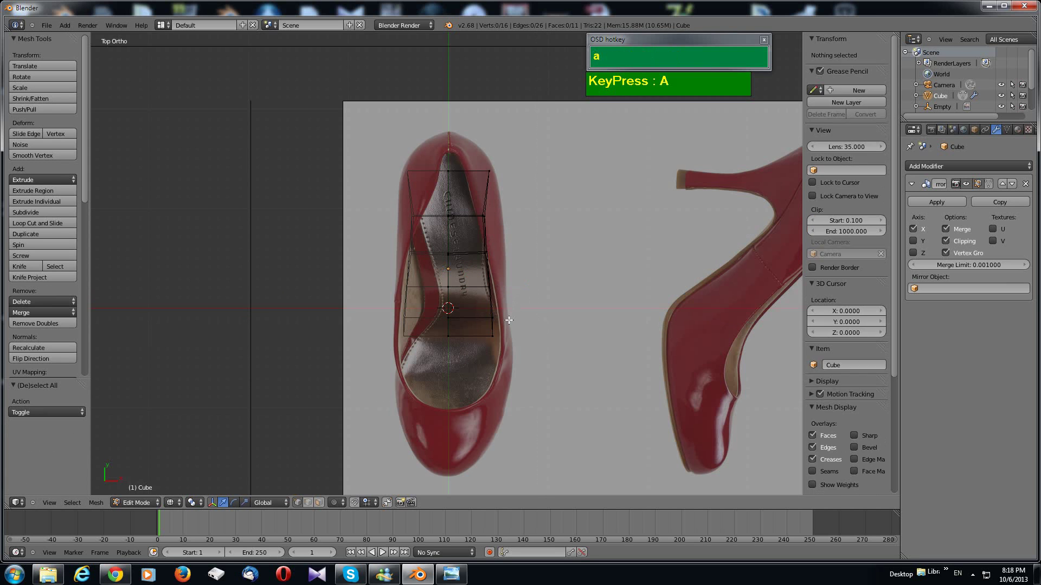
pyautogui.press('b')
pyautogui.moveTo(518, 326); pyautogui.dragTo(485, 310)
pyautogui.press('g')
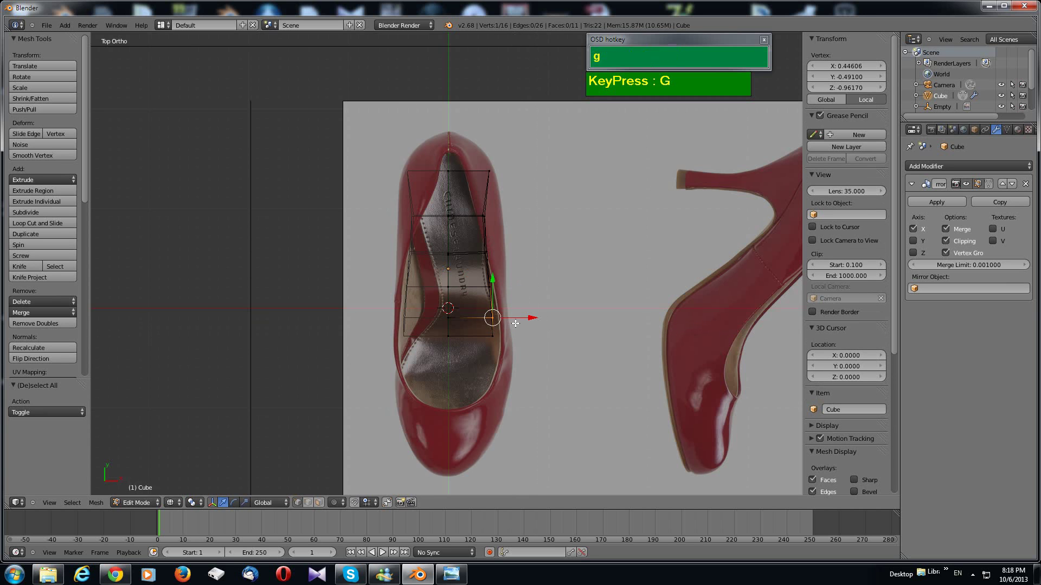
pyautogui.click(521, 322)
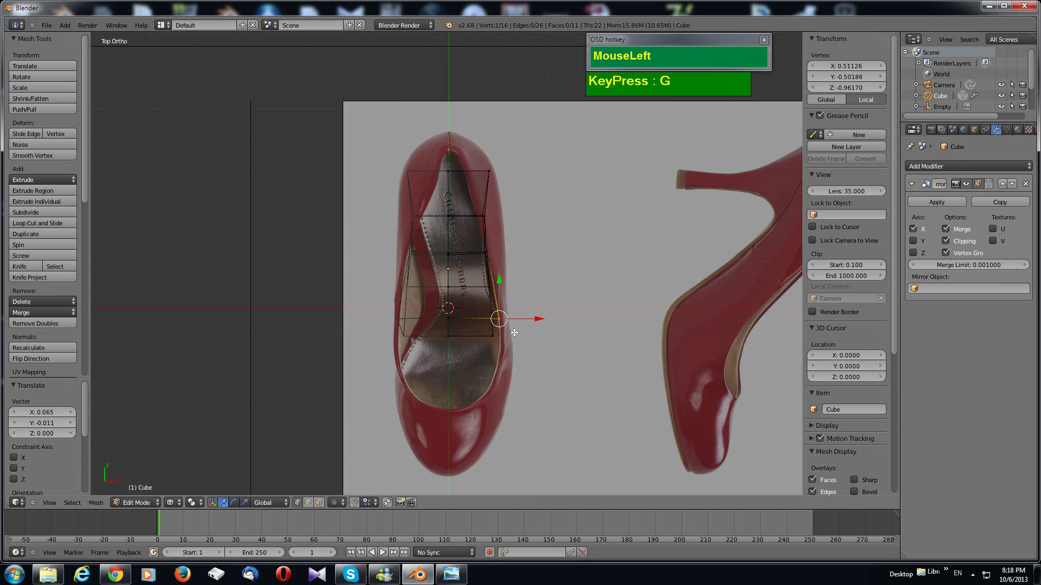
# Step: Move the outer side vertex in the frontmost row about 0.081 outward along X and -0.016 along Y
pyautogui.press('a')
pyautogui.press('b')
pyautogui.moveTo(511, 360); pyautogui.dragTo(484, 328)
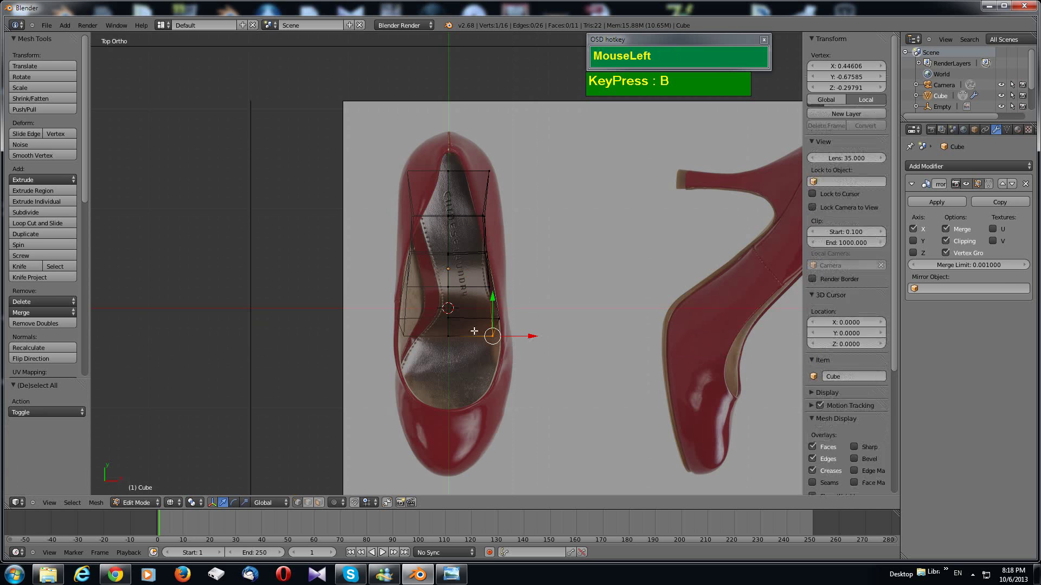
pyautogui.press('b')
pyautogui.rightClick(505, 339)
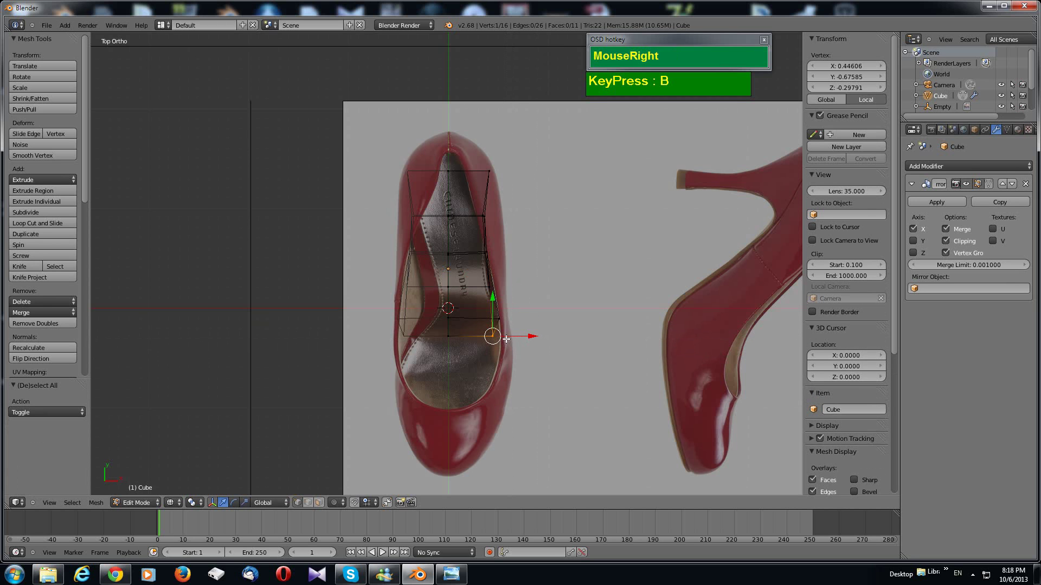
pyautogui.press('g')
pyautogui.click(518, 342)
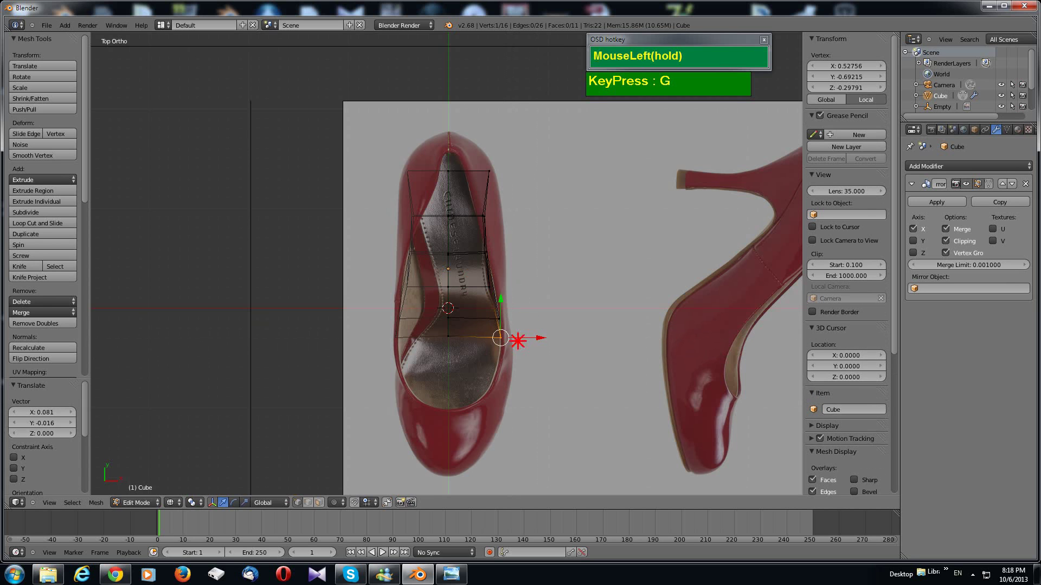
# Step: Extrude the toe-side end face in the right view by about -1.155 along Y and -0.326 along Z, and scale it to about 0.582
pyautogui.moveTo(517, 348); pyautogui.dragTo(500, 300, button='middle')
pyautogui.scroll(-2, 485, 354)
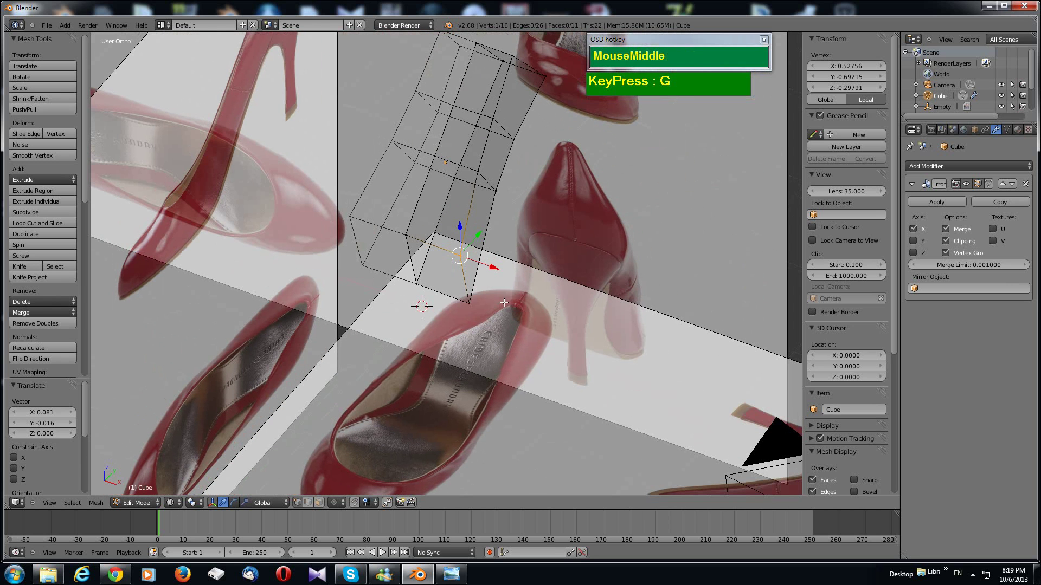
pyautogui.hotkey('ctrl', 'Tab')
pyautogui.click(477, 321)
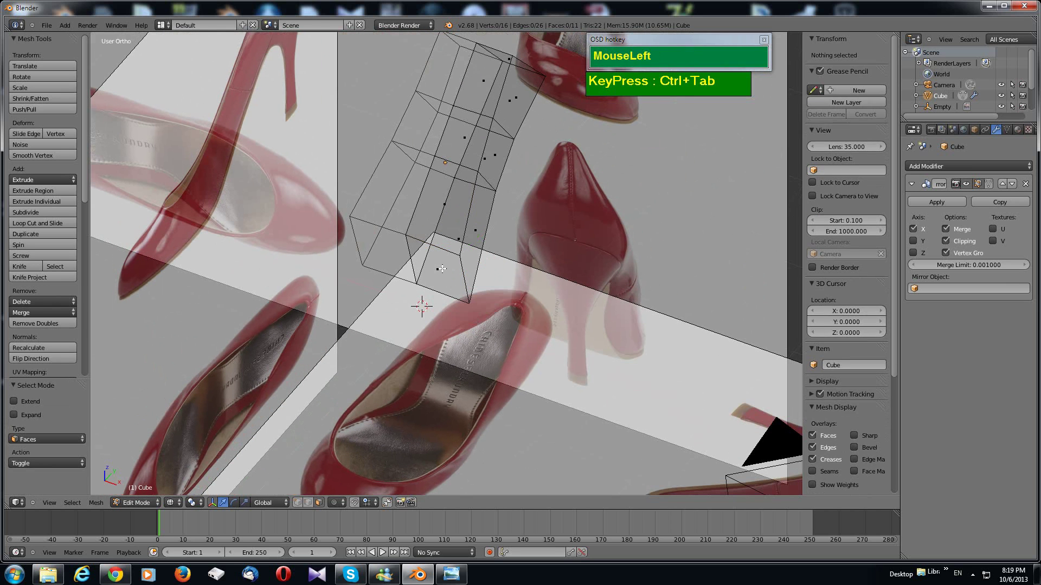
pyautogui.rightClick(486, 315)
pyautogui.press('KP_7')
pyautogui.press('KP_3')
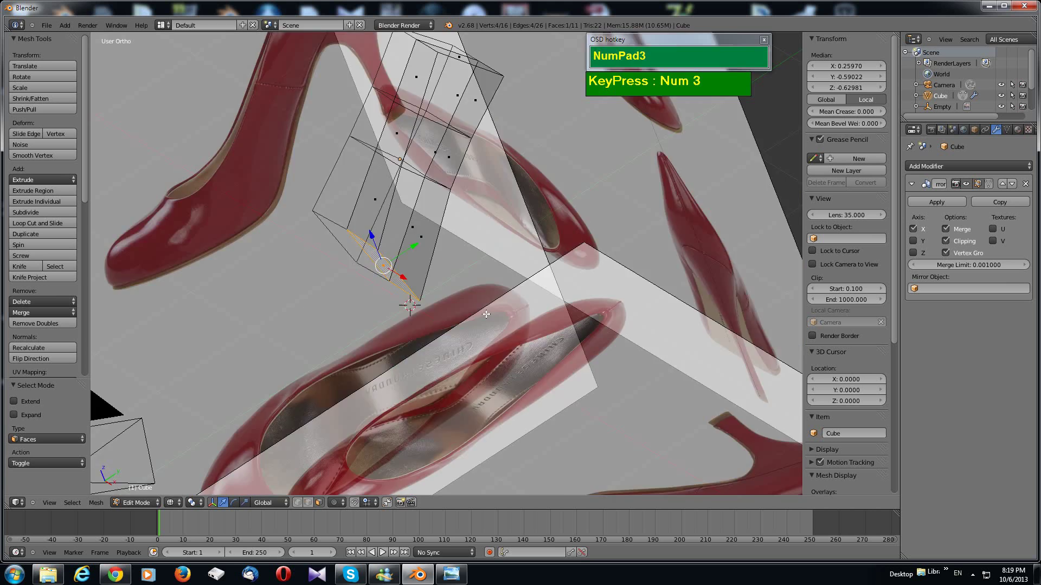
pyautogui.press('e')
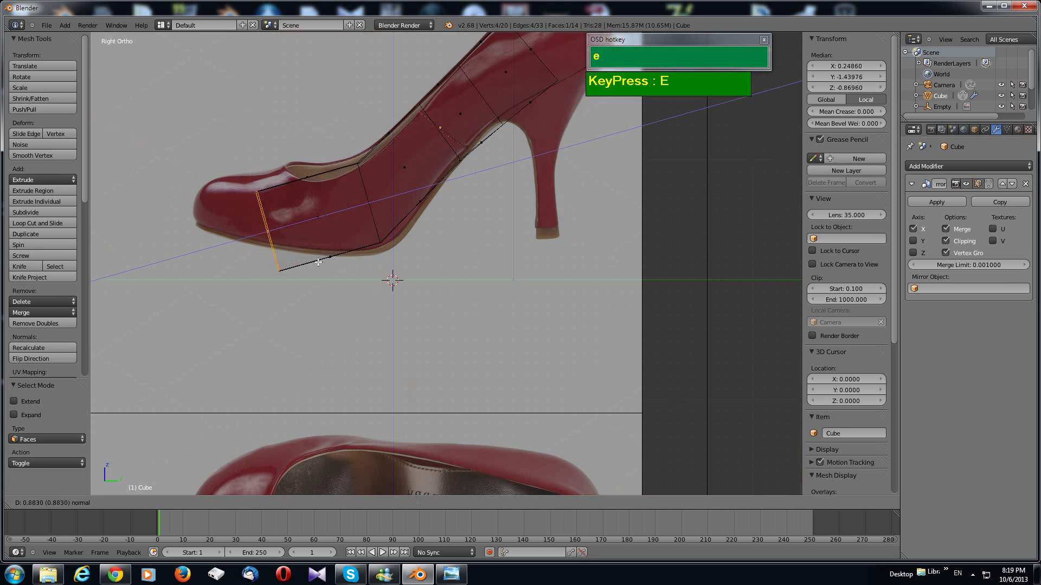
pyautogui.click(293, 259)
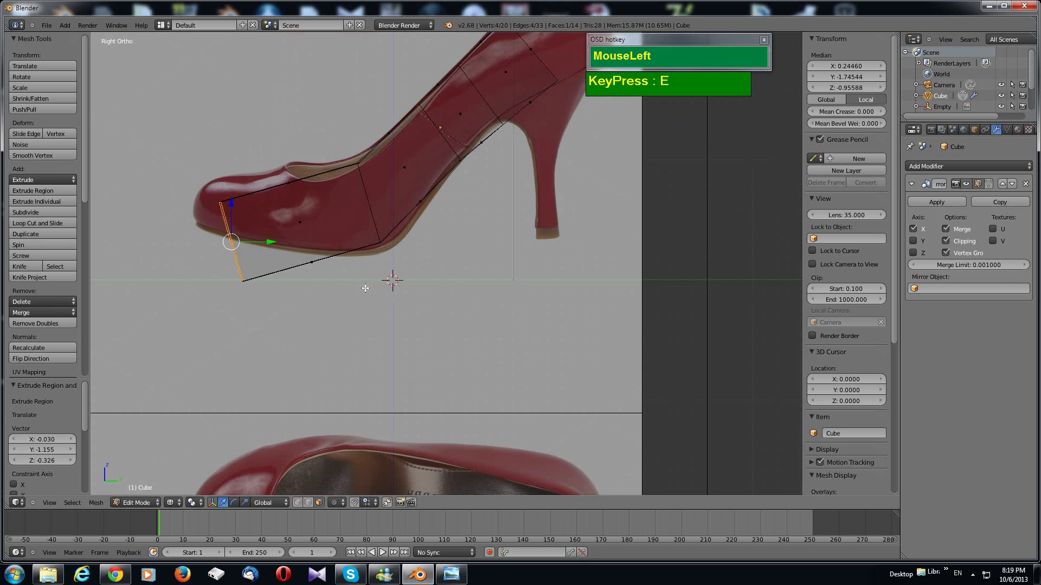
pyautogui.press('s')
pyautogui.click(347, 288)
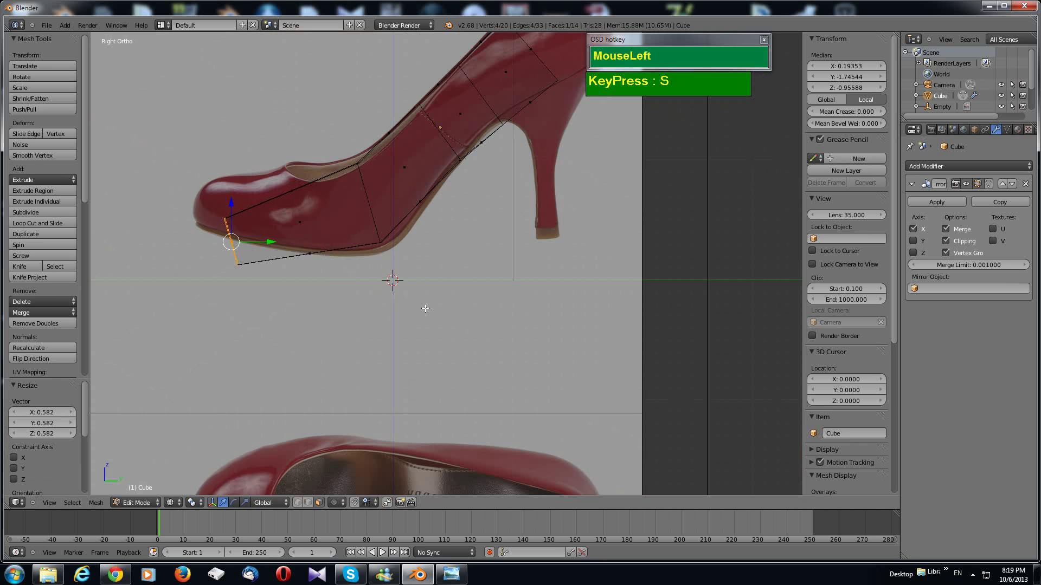
# Step: Move the extruded toe face about -0.244 along Y and 0.240 along Z, and rotate it about 15° until it stands upright
pyautogui.press('g')
pyautogui.click(355, 276)
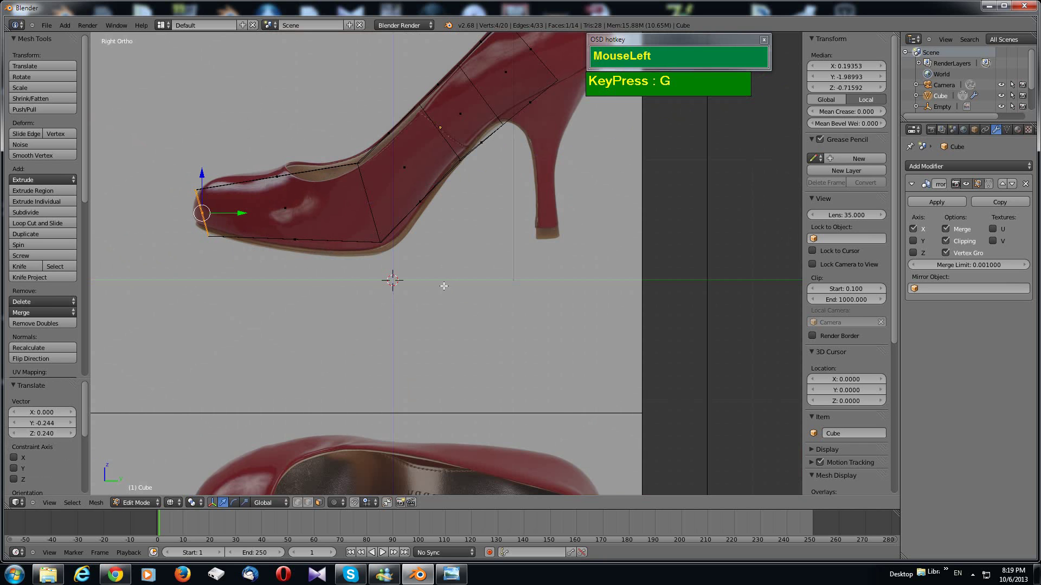
pyautogui.press('r')
pyautogui.click(391, 280)
# Step: Add a single centered loop cut across the newly extruded toe section
pyautogui.press('KP_7')
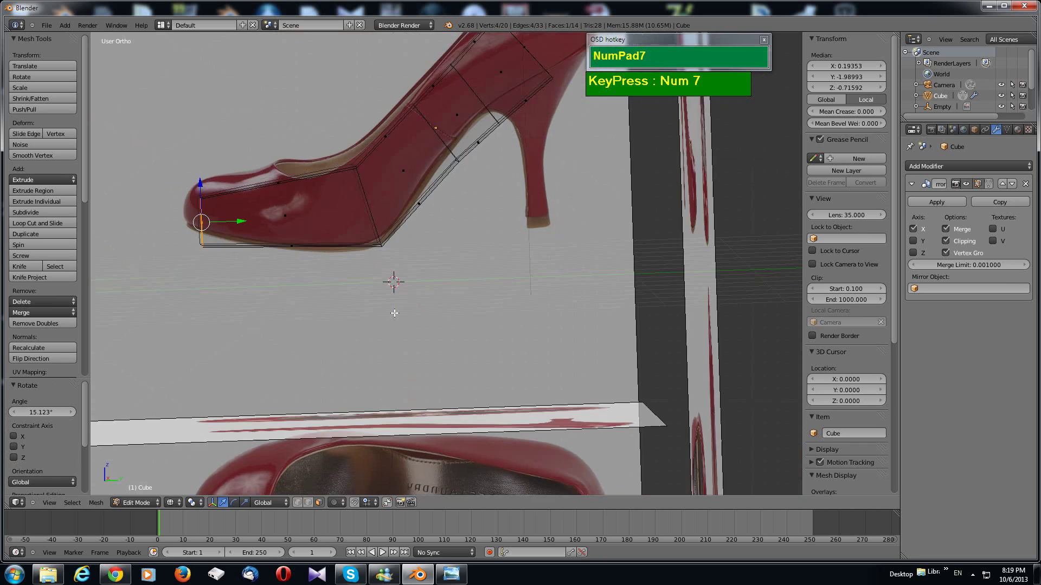
pyautogui.keyDown('shift'); pyautogui.moveTo(394, 313); pyautogui.dragTo(493, 307, button='middle'); pyautogui.keyUp('shift')
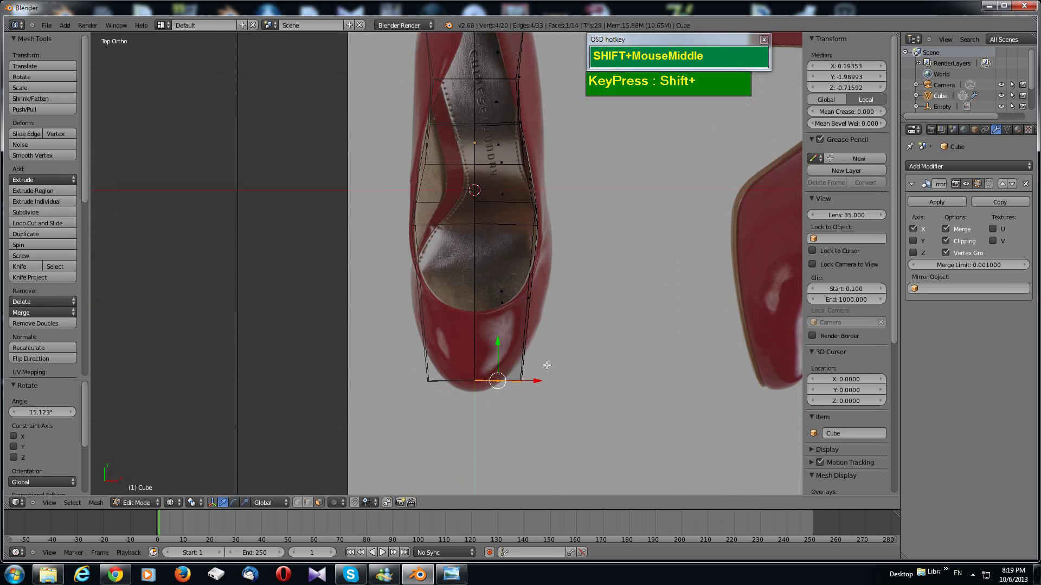
pyautogui.hotkey('ctrl', 'r')
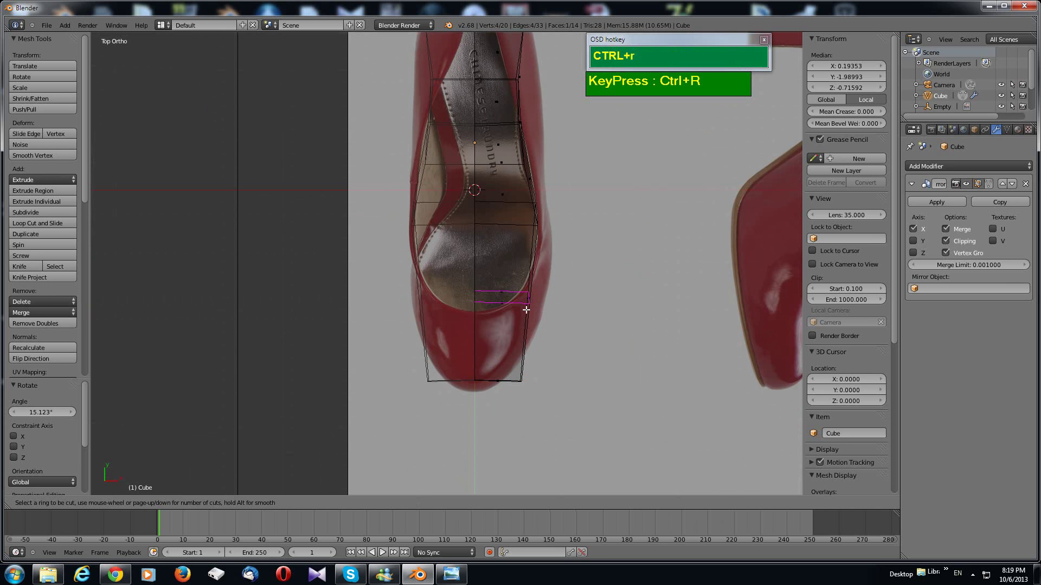
pyautogui.click(529, 309)
pyautogui.rightClick(528, 310)
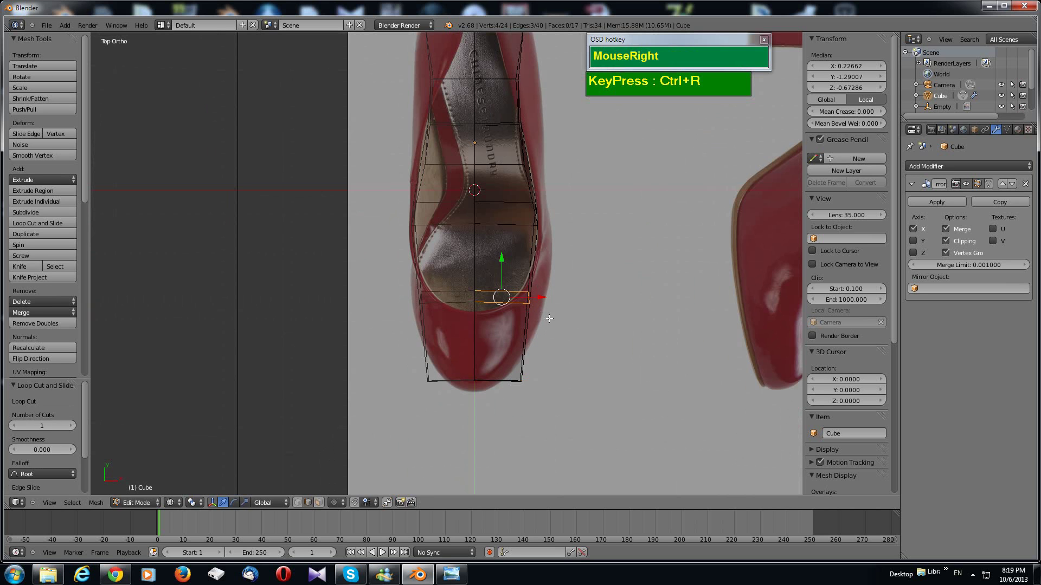
# Step: In the top view, move the two outer side vertices of the new loop about 0.118 outward along X and 0.027 along Y
pyautogui.hotkey('ctrl', 'Tab')
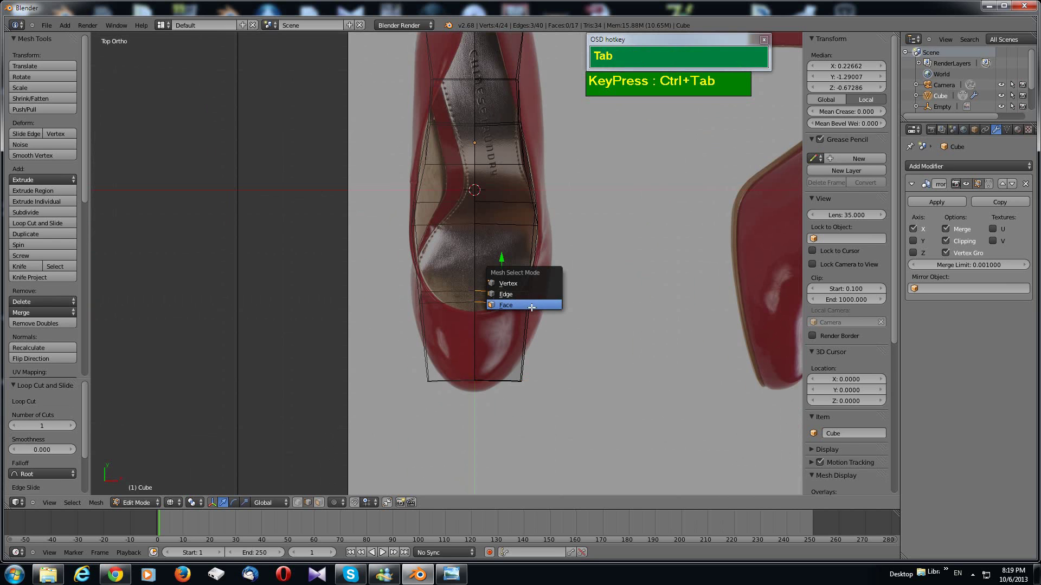
pyautogui.click(540, 299)
pyautogui.hotkey('ctrl', 'Tab')
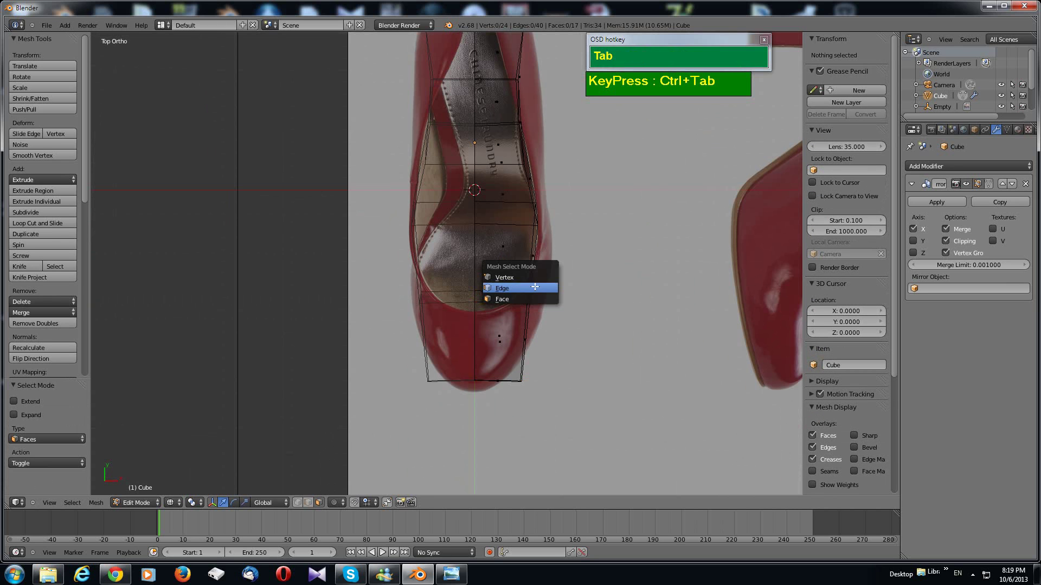
pyautogui.click(536, 275)
pyautogui.rightClick(530, 291)
pyautogui.keyDown('shift'); pyautogui.rightClick(559, 309); pyautogui.keyUp('shift')
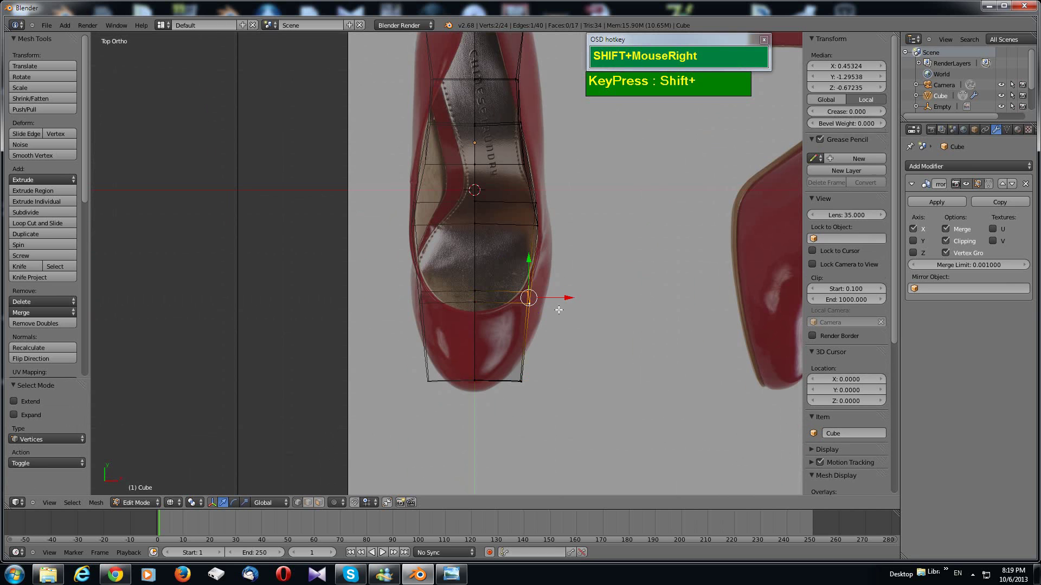
pyautogui.press('g')
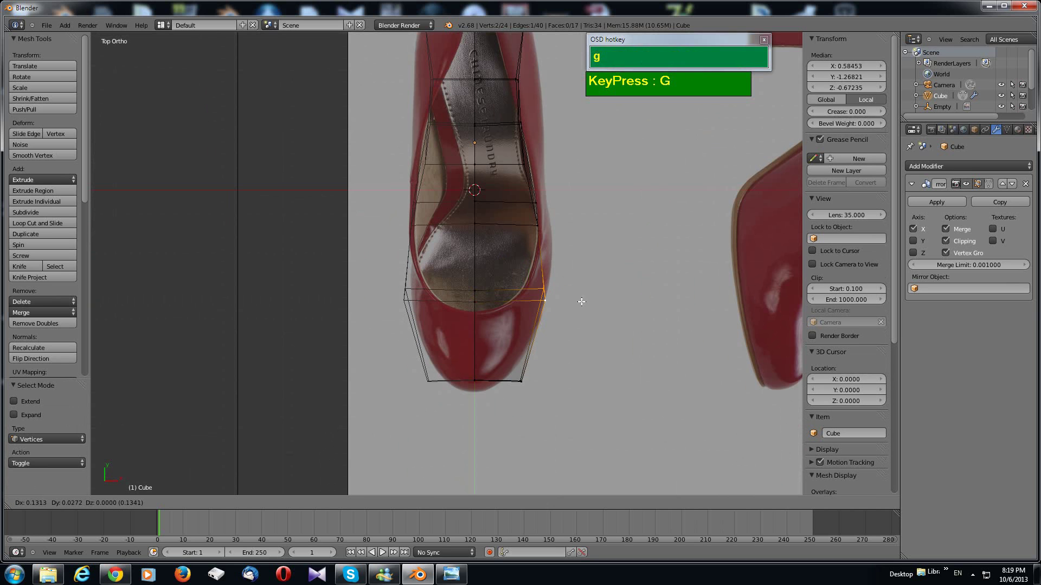
pyautogui.click(579, 300)
# Step: Move the two outer side vertices at the toe end about 0.086 inward along X and 0.104 along Y
pyautogui.rightClick(528, 380)
pyautogui.keyDown('shift'); pyautogui.rightClick(530, 377); pyautogui.keyUp('shift')
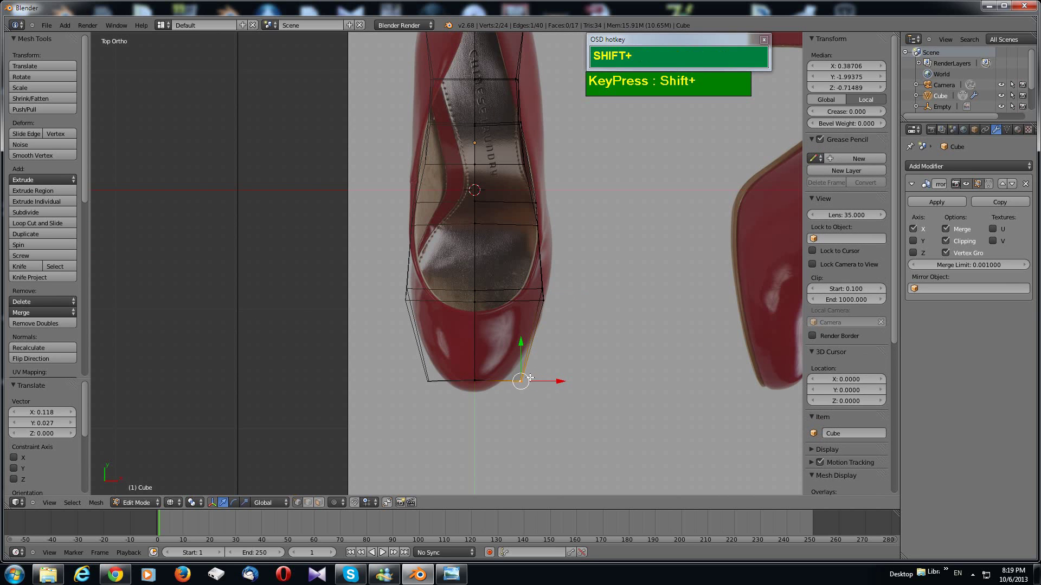
pyautogui.press('g')
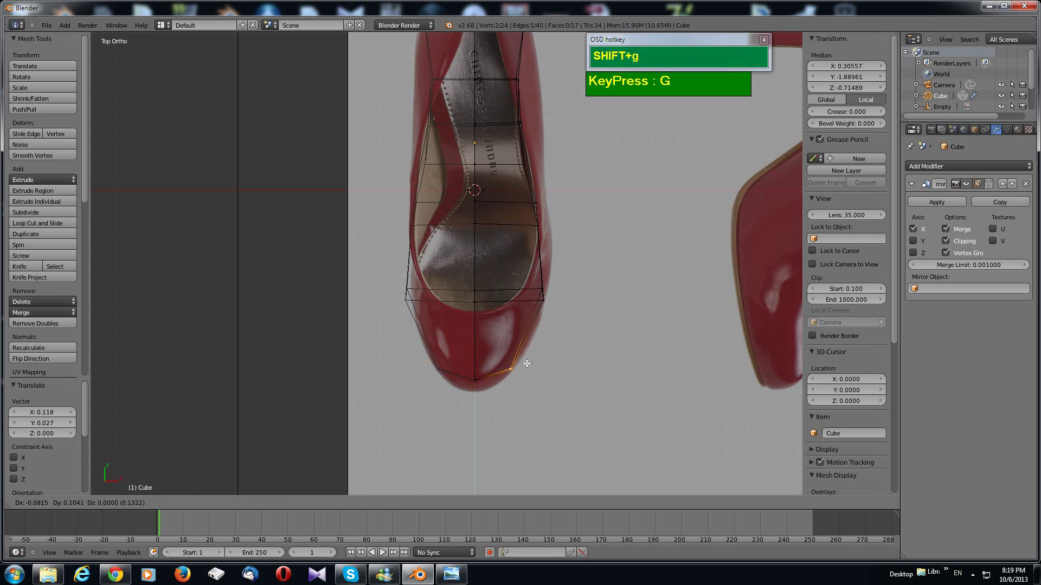
pyautogui.click(524, 367)
# Step: Move the two centerline vertices at the toe end about -0.091 along Y to the shoe tip
pyautogui.keyDown('shift'); pyautogui.rightClick(476, 387); pyautogui.keyUp('shift')
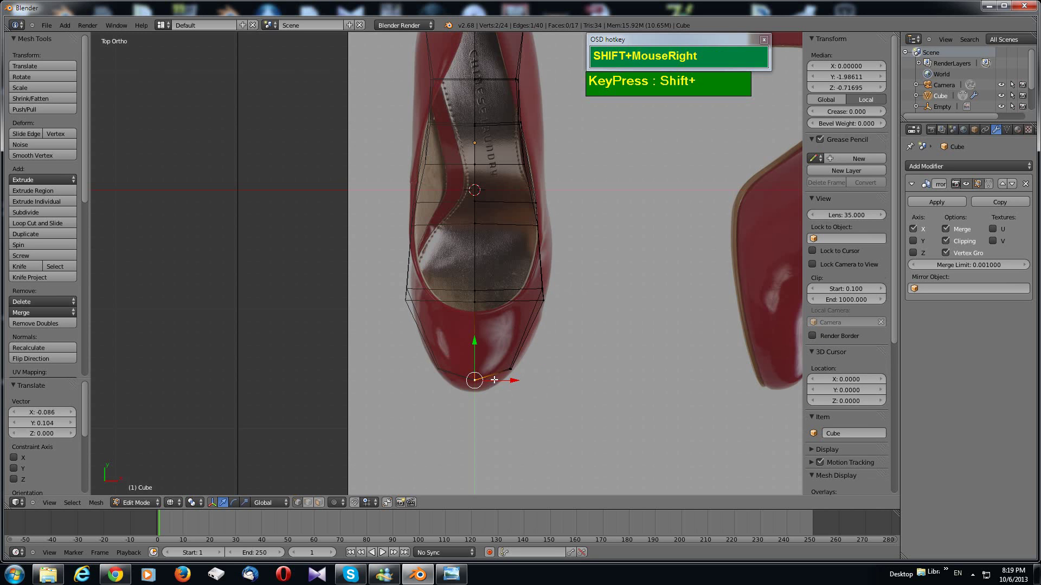
pyautogui.press('g')
pyautogui.click(493, 388)
# Step: Select the heel-side end face of the mesh and rotate it about 9.17° in the right view
pyautogui.moveTo(493, 388); pyautogui.dragTo(432, 302, button='middle')
pyautogui.scroll(-2, 488, 332)
pyautogui.moveTo(488, 332)
pyautogui.keyDown('shift'); pyautogui.mouseDown(button='middle')
pyautogui.moveTo(480, 326)
pyautogui.moveTo(458, 363)
pyautogui.moveTo(425, 372)
pyautogui.moveTo(461, 385)
pyautogui.moveTo(480, 339)
pyautogui.mouseUp(button='middle'); pyautogui.keyUp('shift')
pyautogui.press('KP_3')
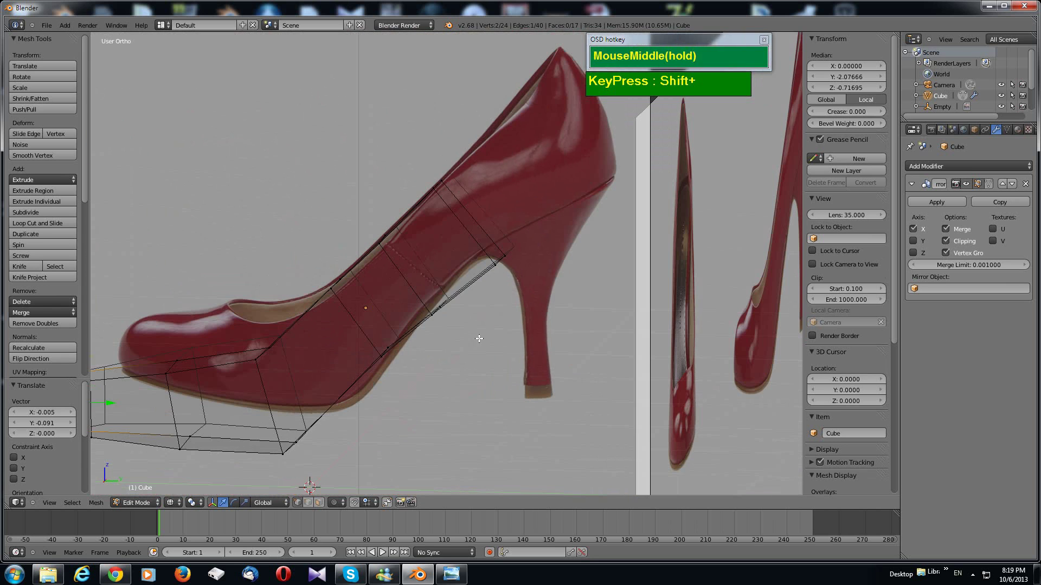
pyautogui.hotkey('ctrl', 'Tab')
pyautogui.click(470, 316)
pyautogui.rightClick(469, 226)
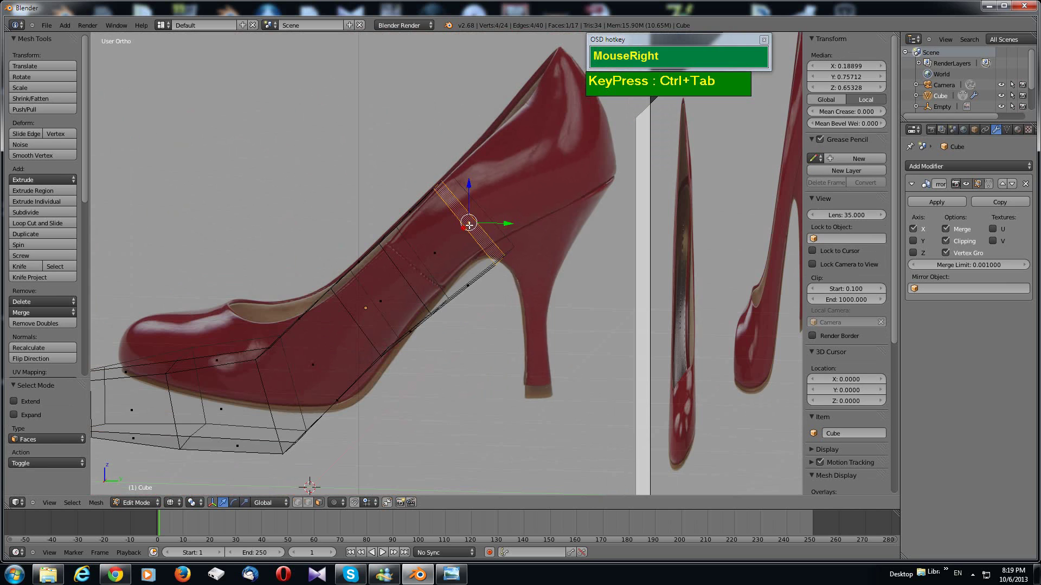
pyautogui.press('KP_3')
pyautogui.keyDown('shift'); pyautogui.moveTo(532, 199); pyautogui.dragTo(515, 234, button='middle'); pyautogui.keyUp('shift')
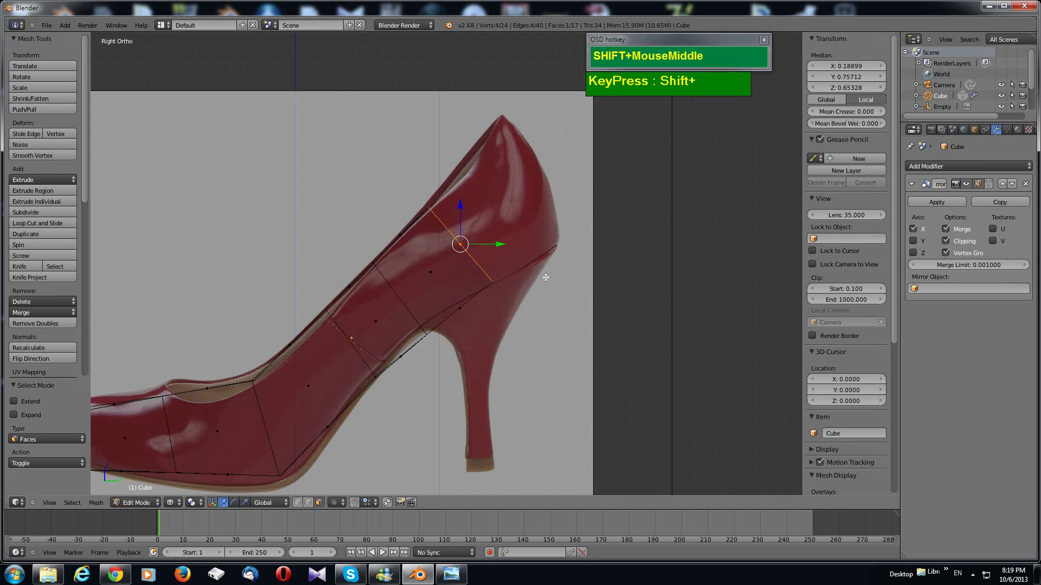
pyautogui.press('r')
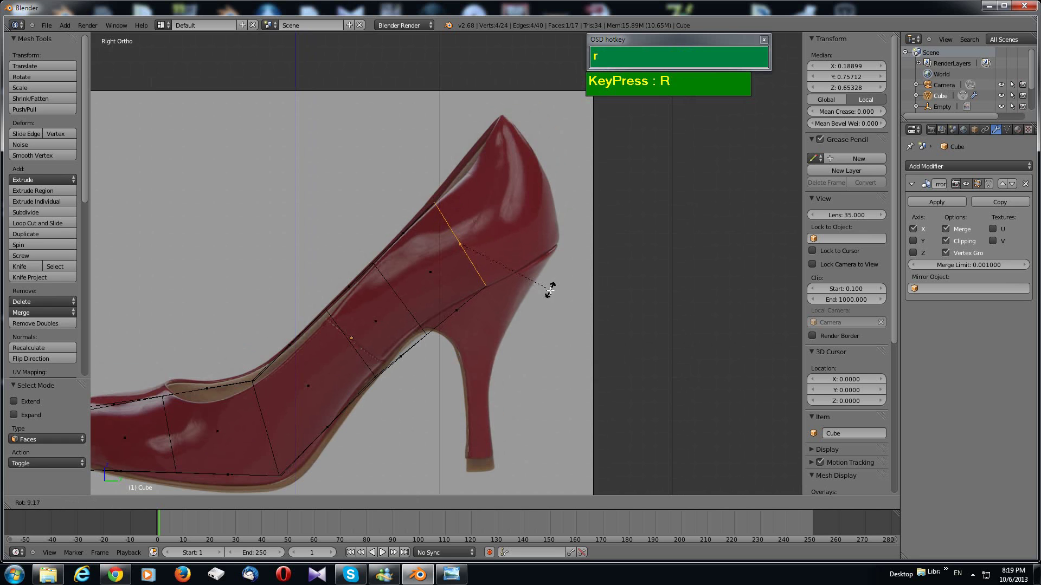
pyautogui.click(550, 290)
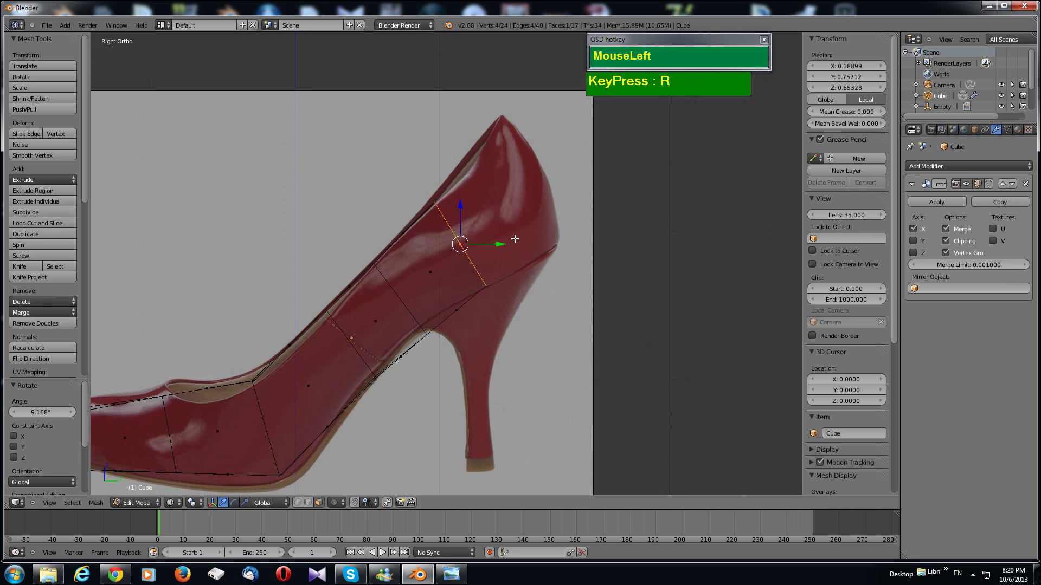
# Step: Extrude the heel-side end face about 0.552 along Y and 0.340 along Z, and scale it to about 1.320
pyautogui.press('e')
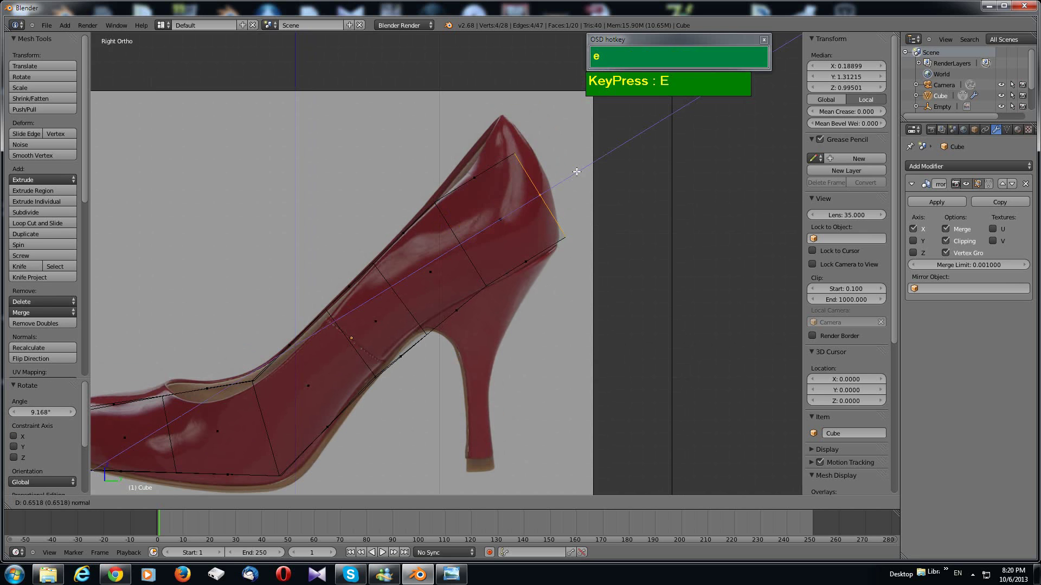
pyautogui.click(576, 172)
pyautogui.press('s')
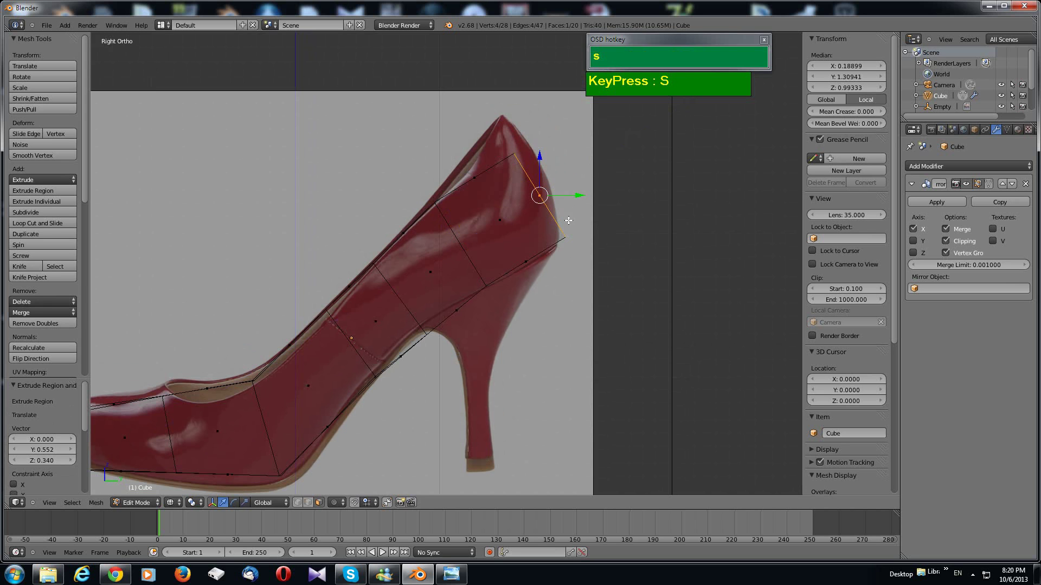
pyautogui.click(576, 232)
# Step: Rotate the extruded heel face about 9.585° and move it about -0.034 along Y and 0.121 along Z to fit the shoe's back edge
pyautogui.press('r')
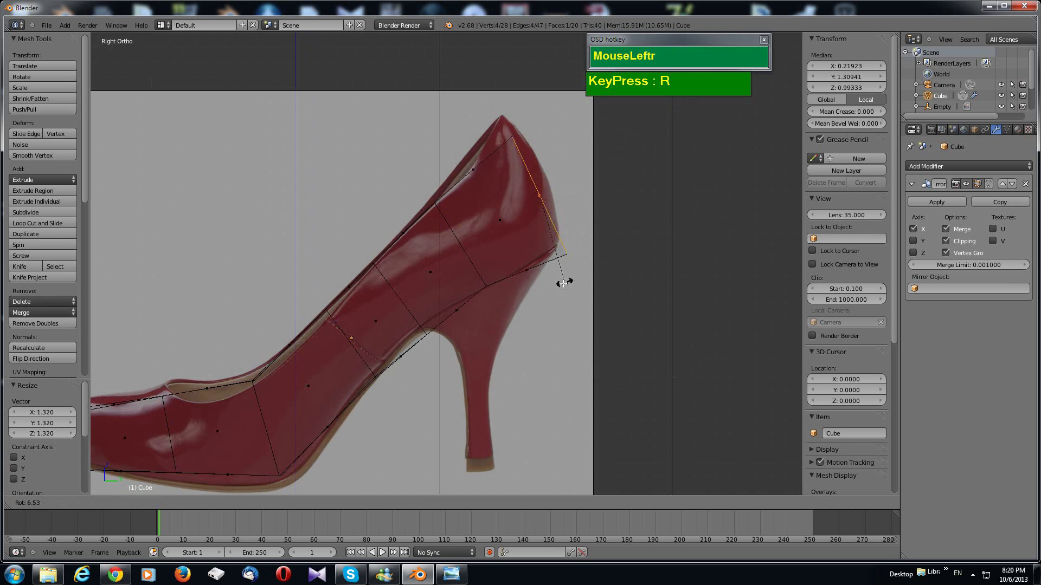
pyautogui.click(574, 259)
pyautogui.press('g')
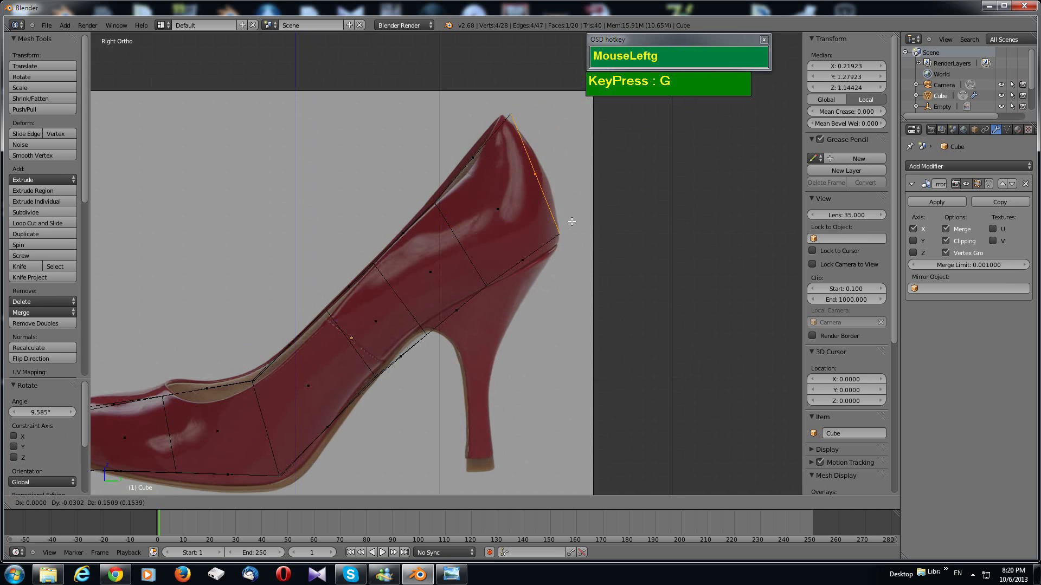
pyautogui.click(574, 224)
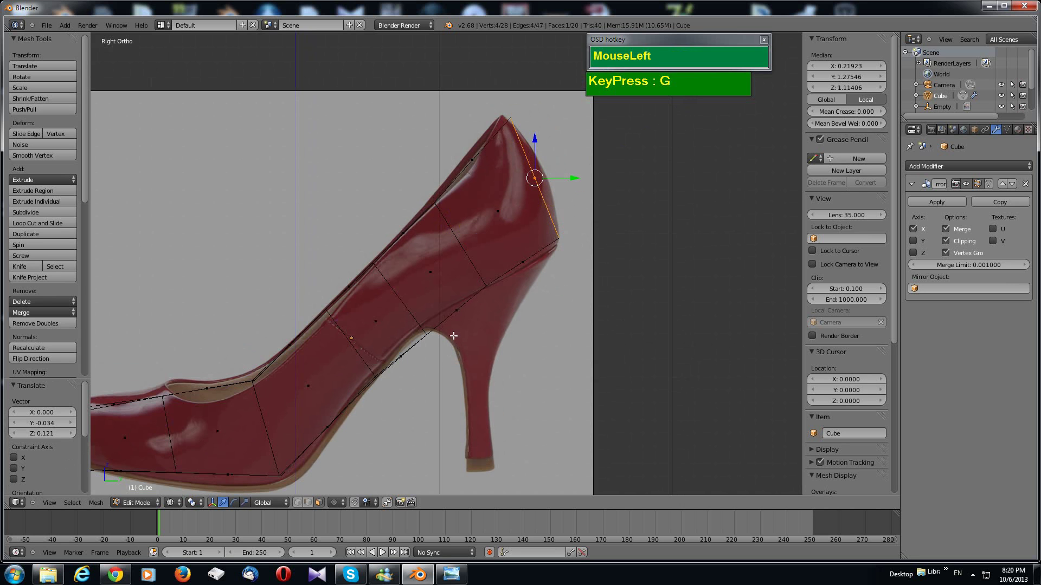
# Step: Select the two underside vertices at the arch in front of the heel and move them -0.072 along Y and 0.053 along Z
pyautogui.hotkey('ctrl', 'Tab')
pyautogui.click(428, 315)
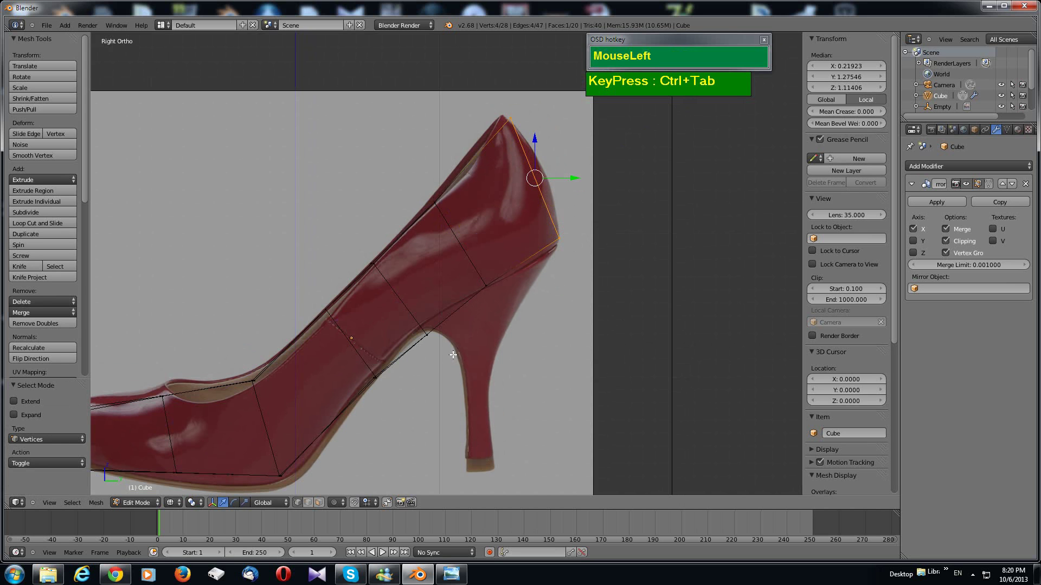
pyautogui.press('a')
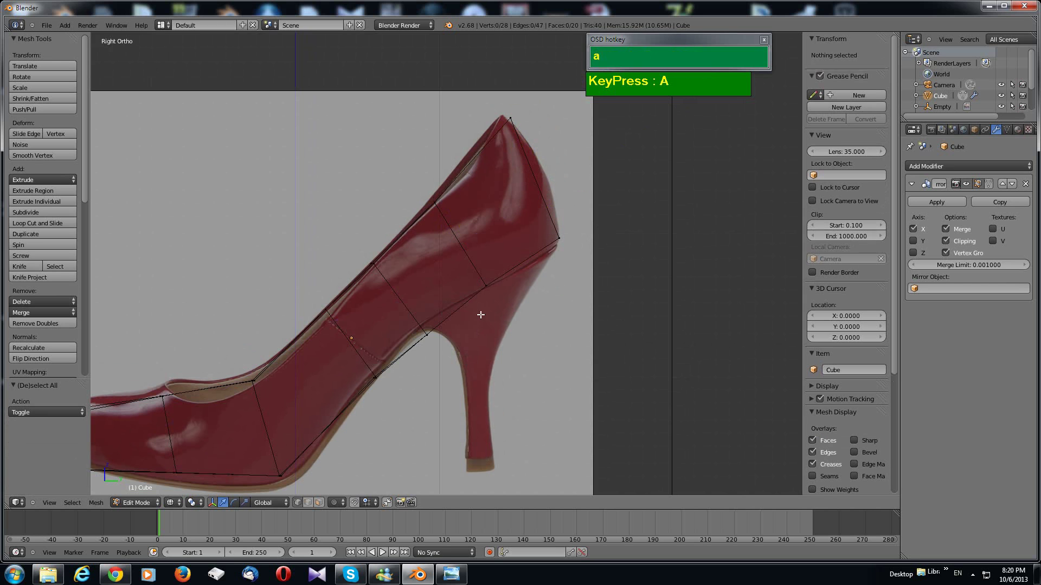
pyautogui.press('b')
pyautogui.moveTo(465, 360); pyautogui.dragTo(412, 320)
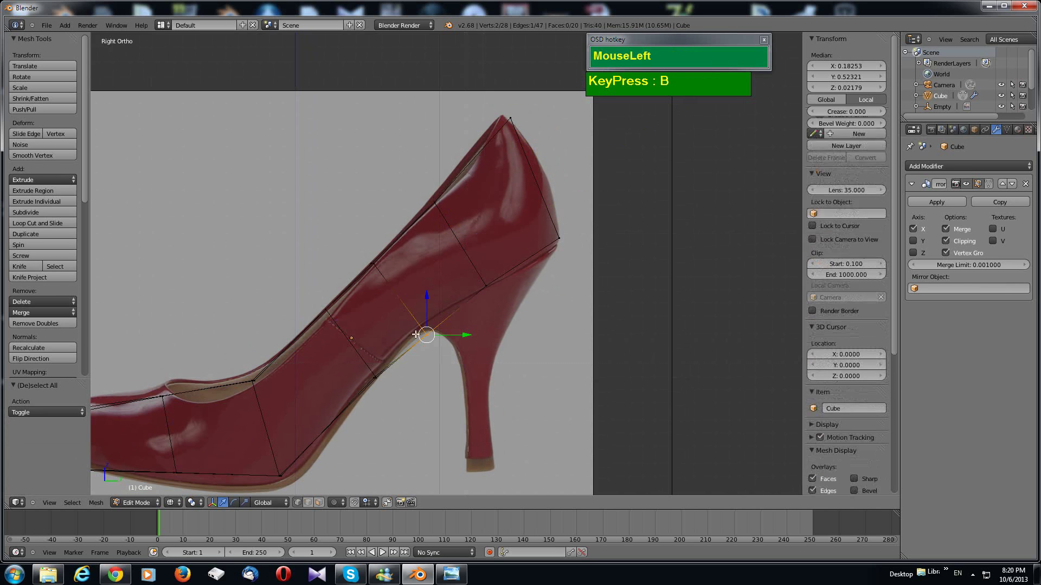
pyautogui.press('g')
pyautogui.click(446, 365)
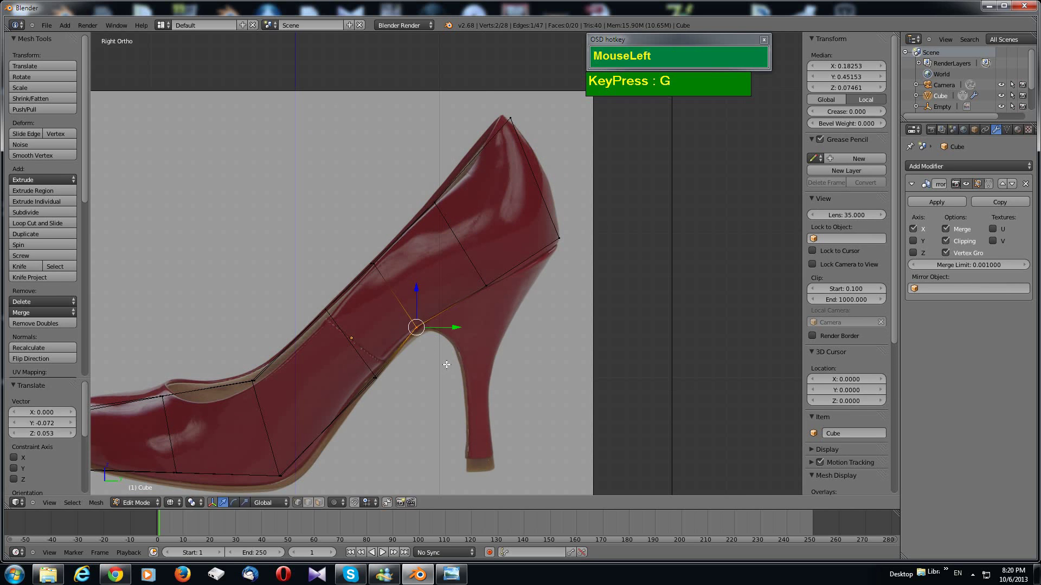
pyautogui.scroll(-2, 452, 246)
pyautogui.scroll(3, 458, 258)
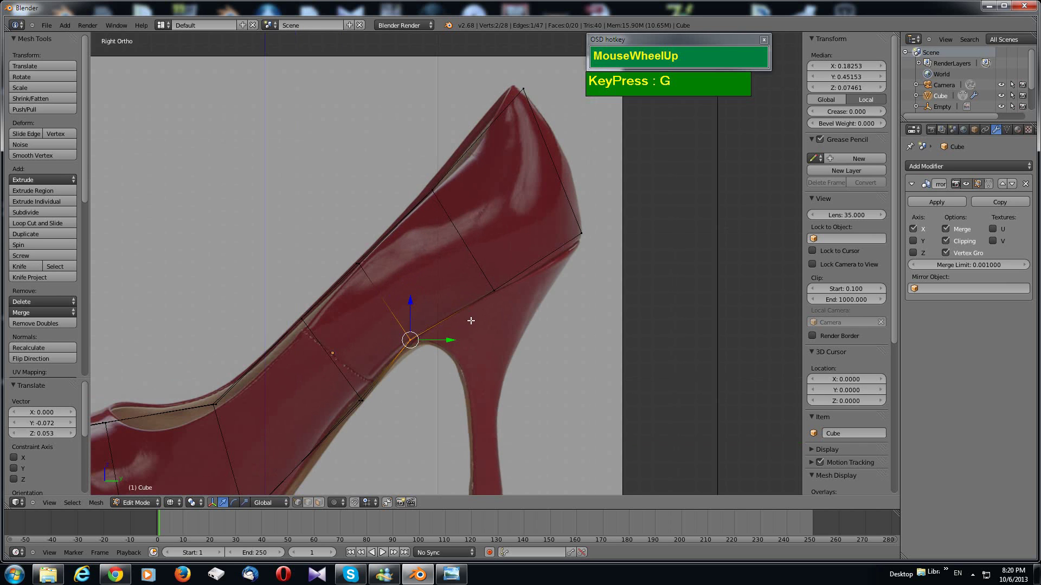
# Step: Isolate the outer underside vertex at the arch using solid shading and examine the mesh against the side reference
pyautogui.moveTo(425, 347)
pyautogui.mouseDown(button='middle')
pyautogui.moveTo(441, 362)
pyautogui.moveTo(420, 351)
pyautogui.moveTo(427, 334)
pyautogui.moveTo(422, 346)
pyautogui.moveTo(434, 337)
pyautogui.moveTo(430, 347)
pyautogui.mouseUp(button='middle')
pyautogui.press('z')
pyautogui.press('KP_3')
pyautogui.press('a')
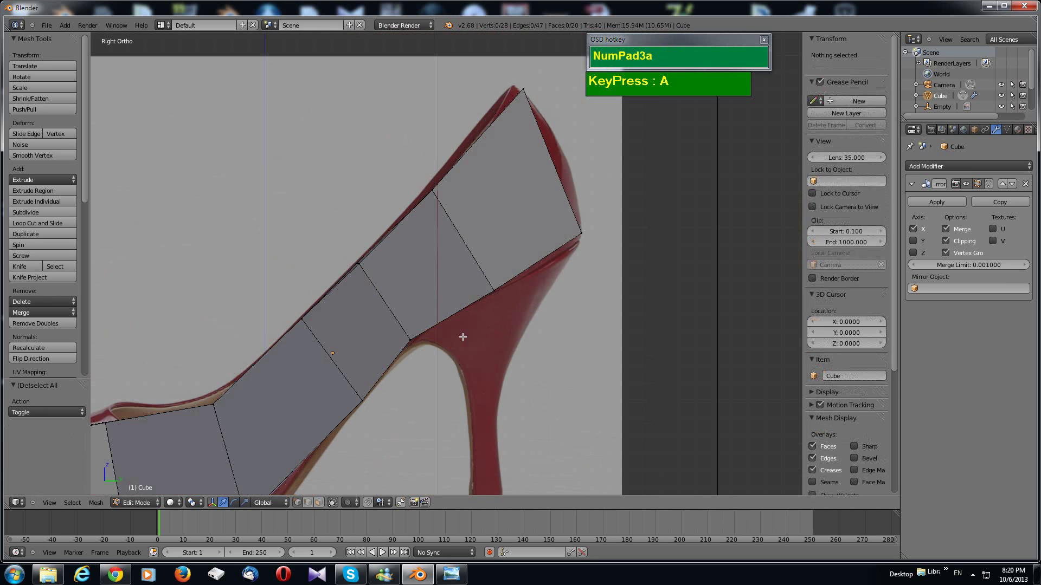
pyautogui.press('b')
pyautogui.moveTo(461, 374); pyautogui.dragTo(407, 337)
pyautogui.moveTo(406, 337)
pyautogui.mouseDown(button='middle')
pyautogui.moveTo(373, 314)
pyautogui.moveTo(409, 353)
pyautogui.moveTo(444, 353)
pyautogui.mouseUp(button='middle')
pyautogui.press('z')
pyautogui.press('KP_3')
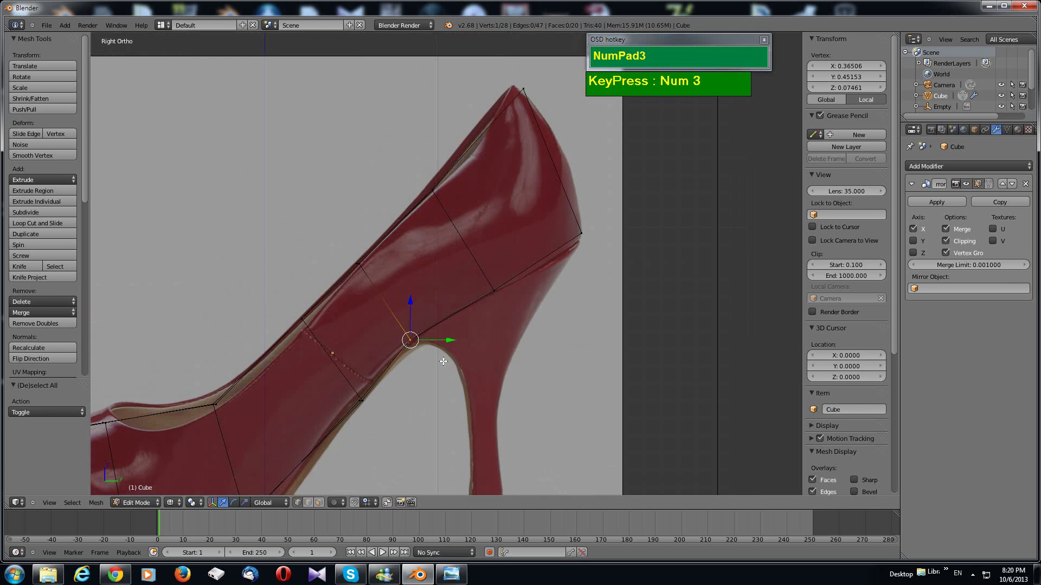
pyautogui.scroll(-1, 443, 361)
pyautogui.scroll(1, 444, 362)
pyautogui.scroll(-2, 461, 360)
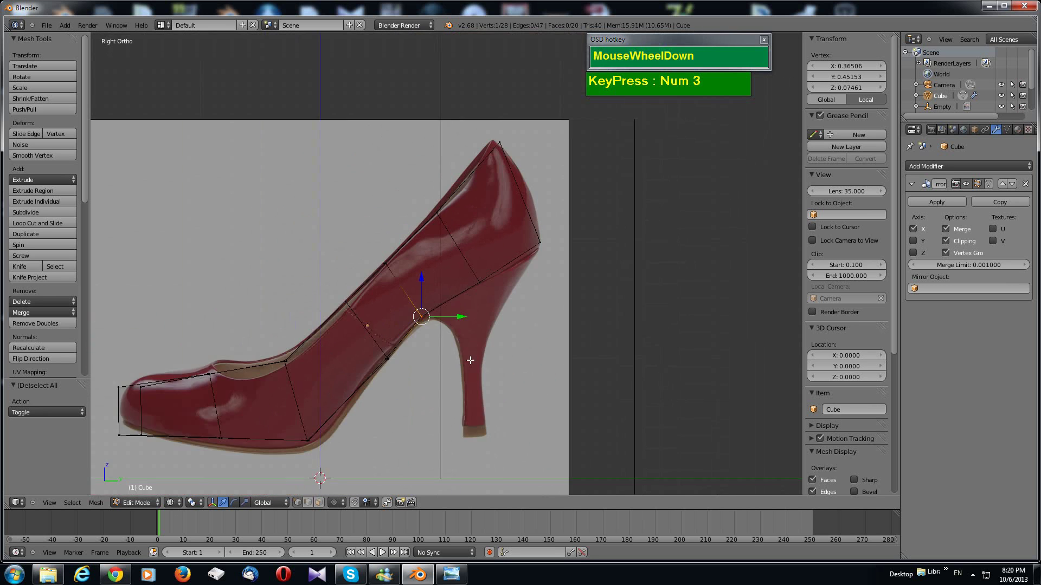
pyautogui.scroll(4, 470, 358)
pyautogui.scroll(-2, 477, 350)
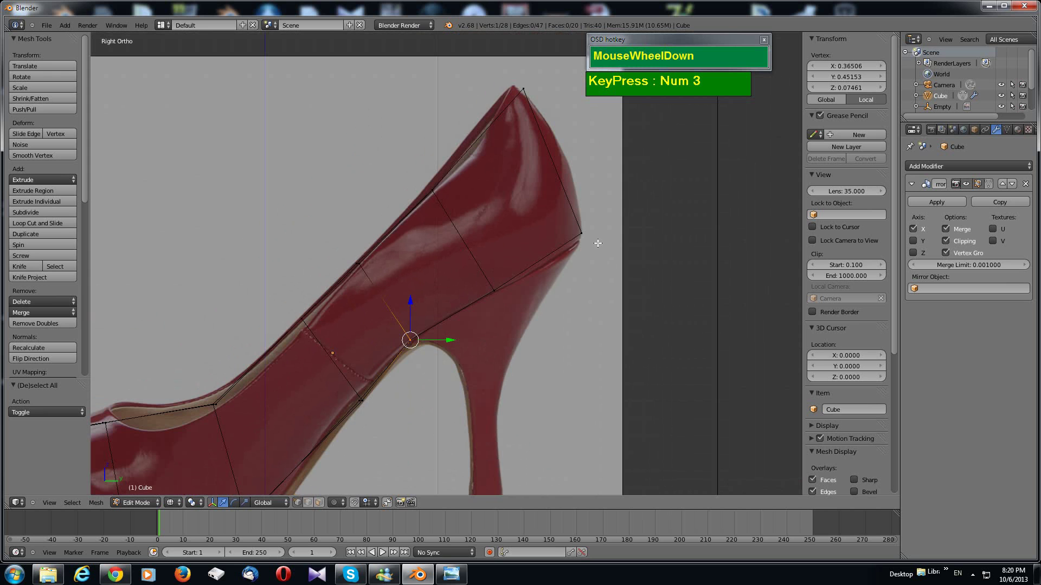
# Step: In the top view, select the two outer side vertices near the heel and move them 0.053 along X and -0.041 along Y
pyautogui.rightClick(580, 235)
pyautogui.scroll(-4, 372, 383)
pyautogui.scroll(2, 471, 307)
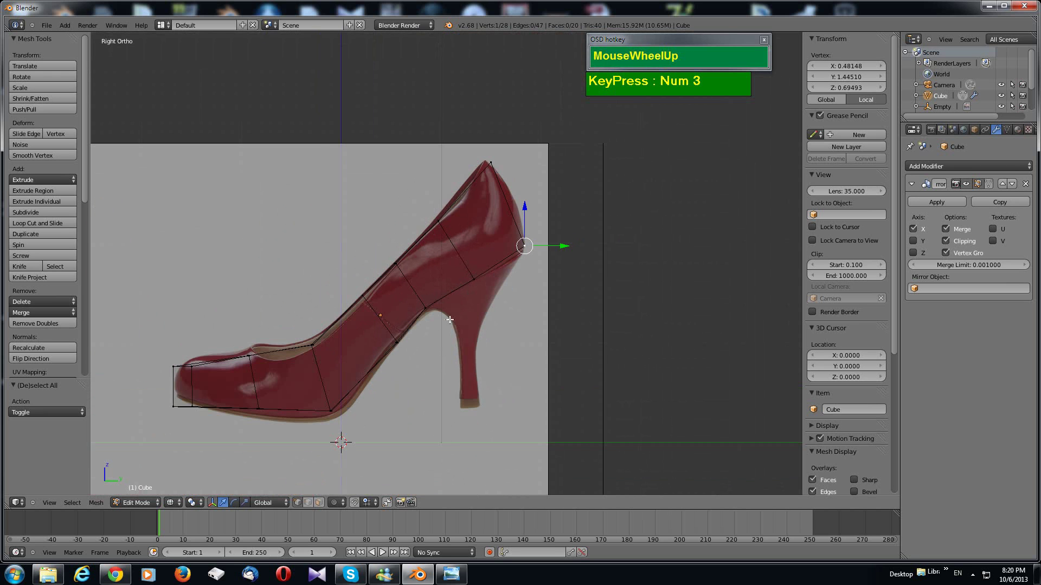
pyautogui.moveTo(449, 319); pyautogui.dragTo(464, 358, button='middle')
pyautogui.scroll(-2, 477, 315)
pyautogui.scroll(-3, 444, 324)
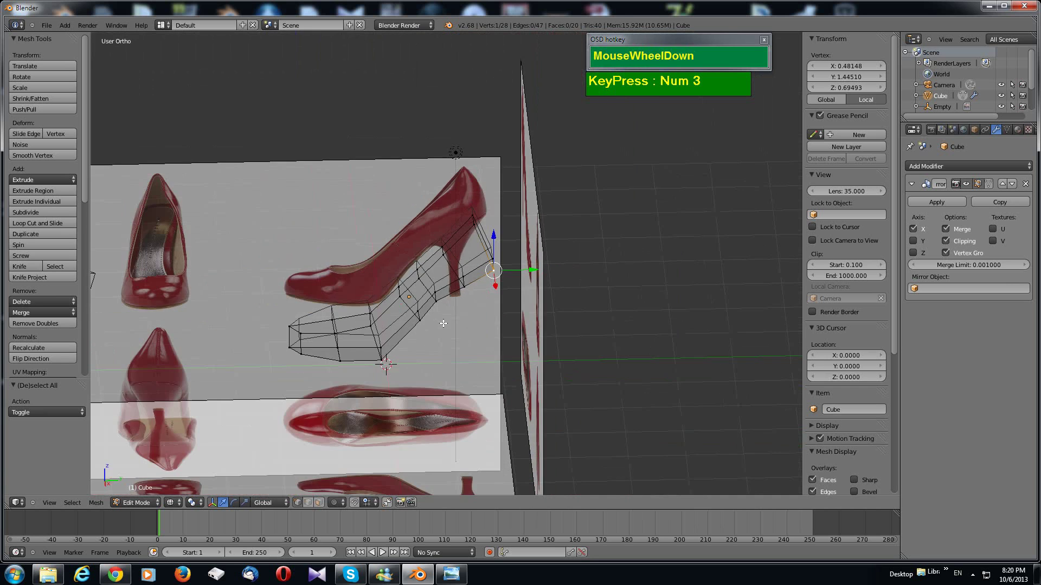
pyautogui.moveTo(443, 324); pyautogui.dragTo(495, 358, button='middle')
pyautogui.press('KP_7')
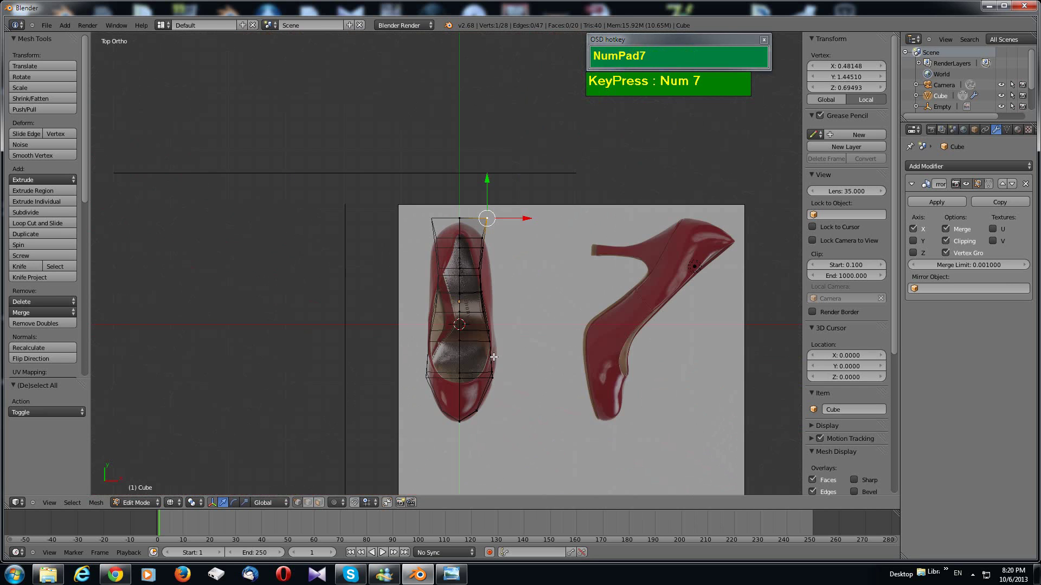
pyautogui.scroll(3, 488, 374)
pyautogui.keyDown('shift'); pyautogui.moveTo(623, 342); pyautogui.dragTo(520, 371, button='middle'); pyautogui.keyUp('shift')
pyautogui.keyDown('shift'); pyautogui.rightClick(522, 272); pyautogui.keyUp('shift')
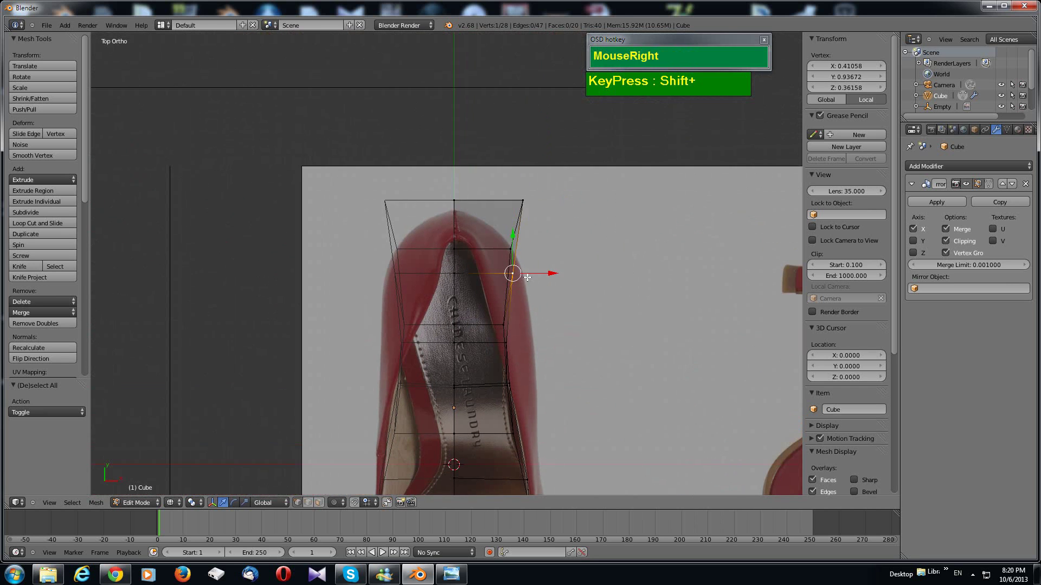
pyautogui.press('g')
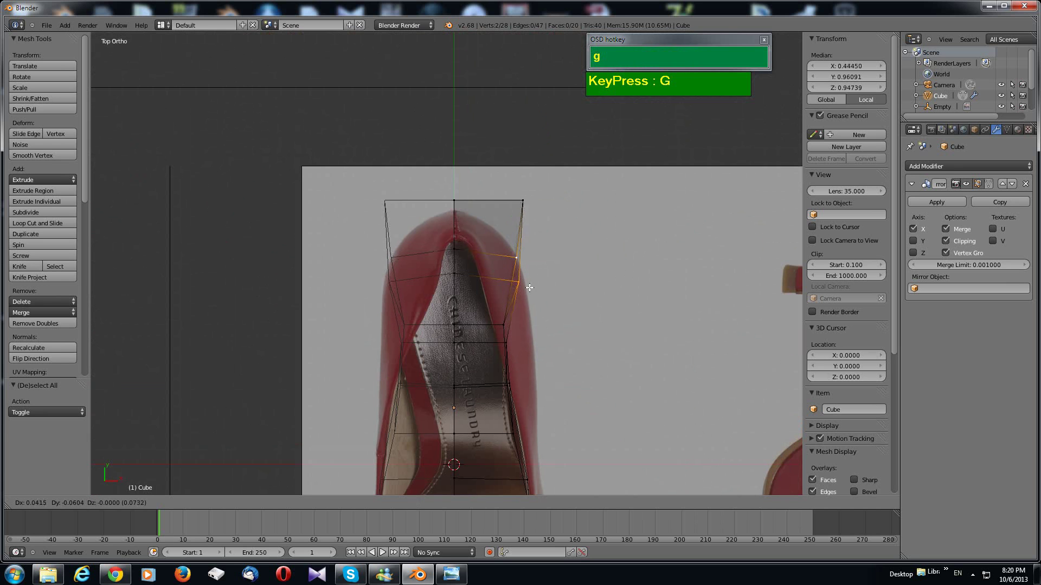
pyautogui.click(531, 284)
# Step: Move the upper outer vertex at the back of the heel -0.303 along X and -0.054 along Y toward the shoe opening
pyautogui.rightClick(523, 202)
pyautogui.scroll(-2, 534, 247)
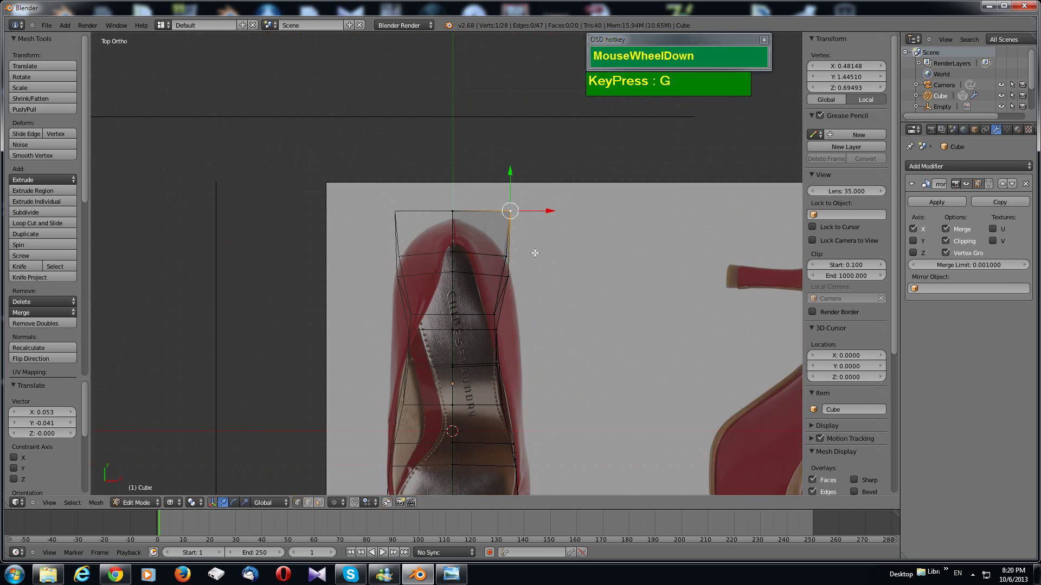
pyautogui.moveTo(534, 247); pyautogui.dragTo(513, 292, button='middle')
pyautogui.rightClick(514, 299)
pyautogui.press('KP_7')
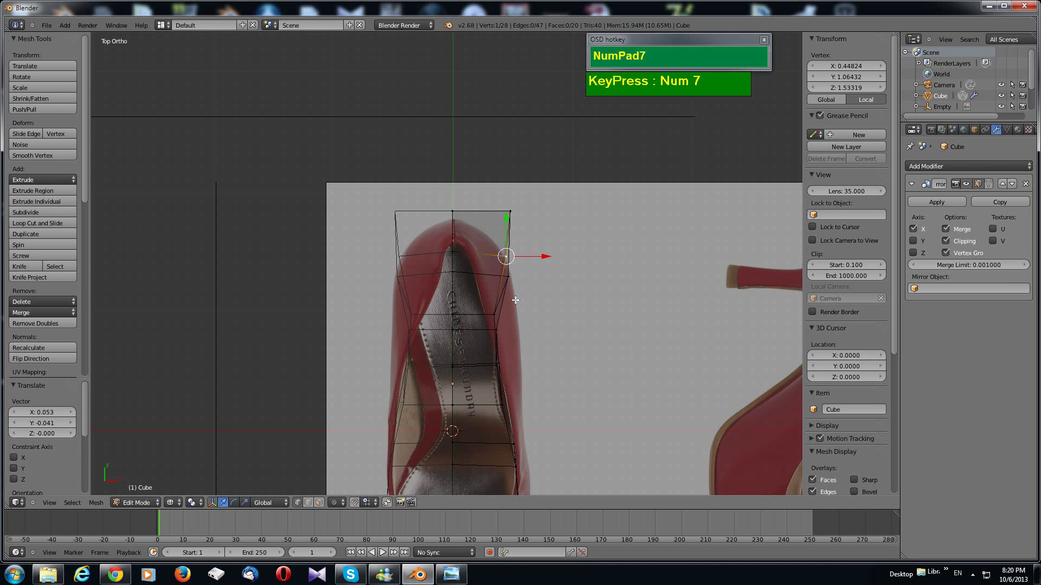
pyautogui.press('g')
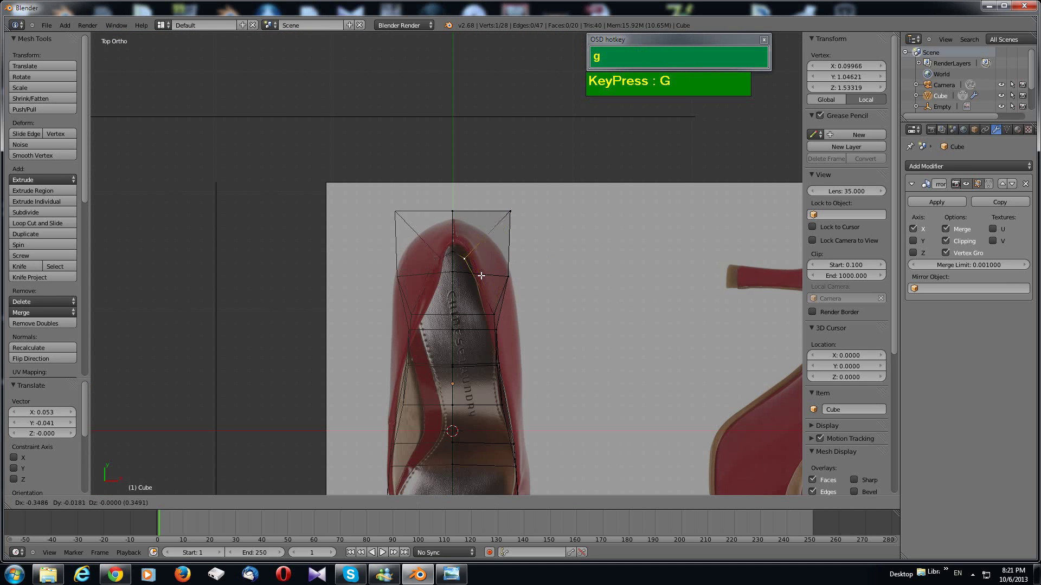
pyautogui.click(485, 280)
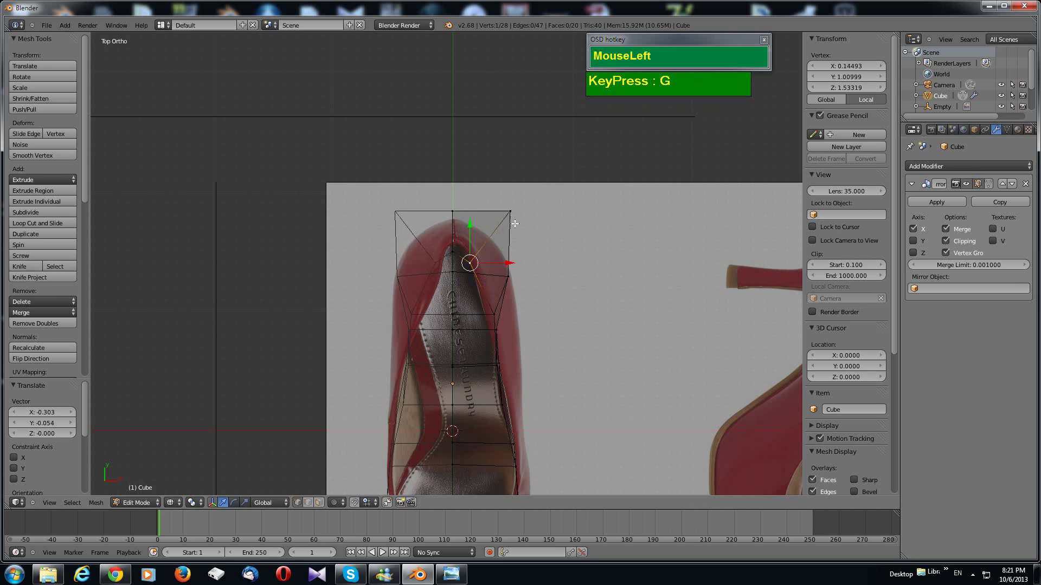
# Step: Move the lower outer corner vertex at the back of the heel -0.158 along X and -0.217 along Y to round the outline
pyautogui.scroll(-1, 514, 223)
pyautogui.rightClick(502, 221)
pyautogui.press('g')
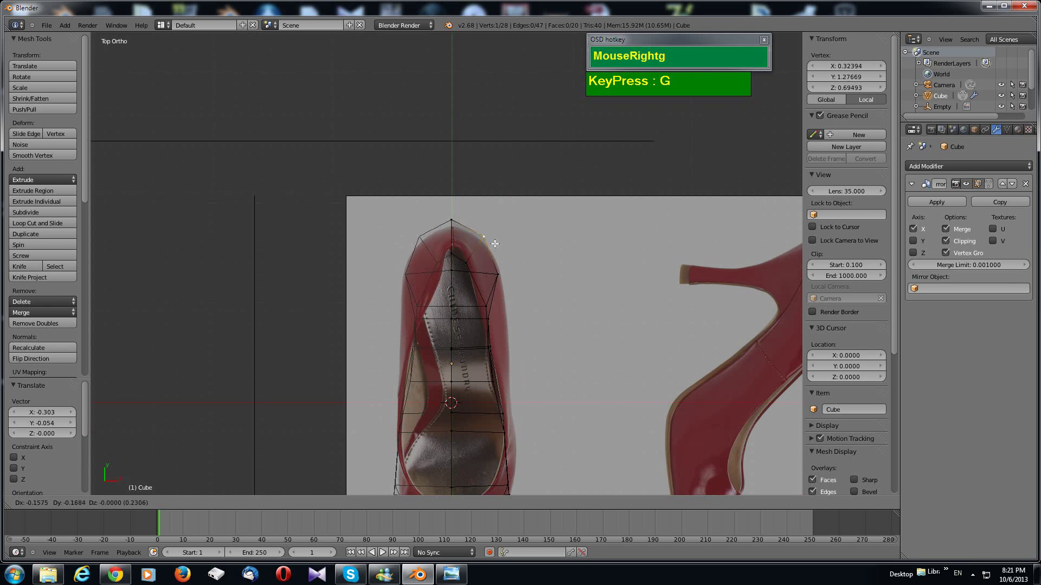
pyautogui.click(494, 249)
# Step: Move the outer arch vertex 0.033 along X and -0.005 along Y, and the neighbouring underside vertex toward the toe 0.038 along X and -0.005 along Y
pyautogui.rightClick(503, 319)
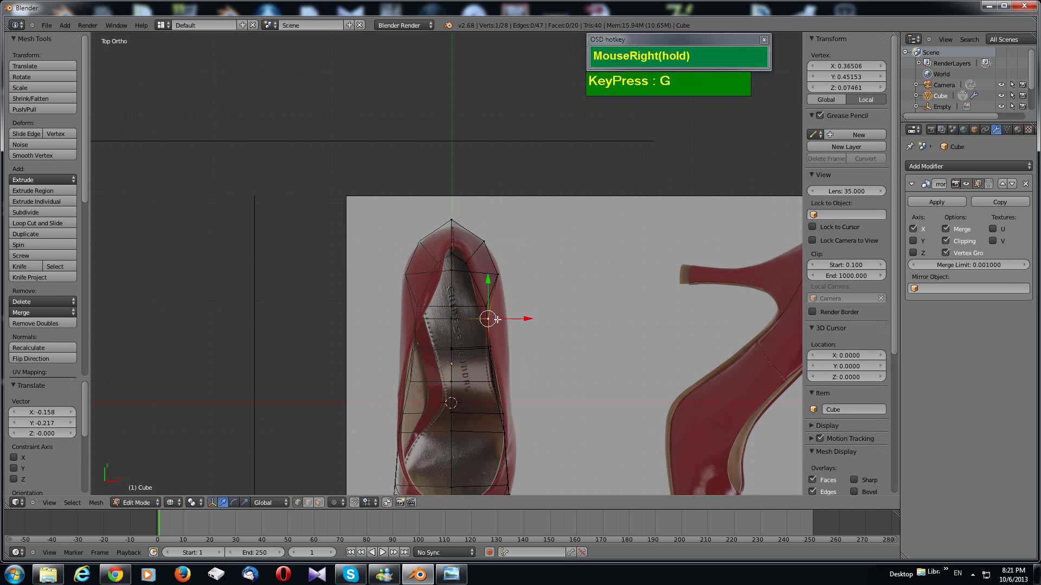
pyautogui.moveTo(502, 320); pyautogui.dragTo(462, 326, button='middle')
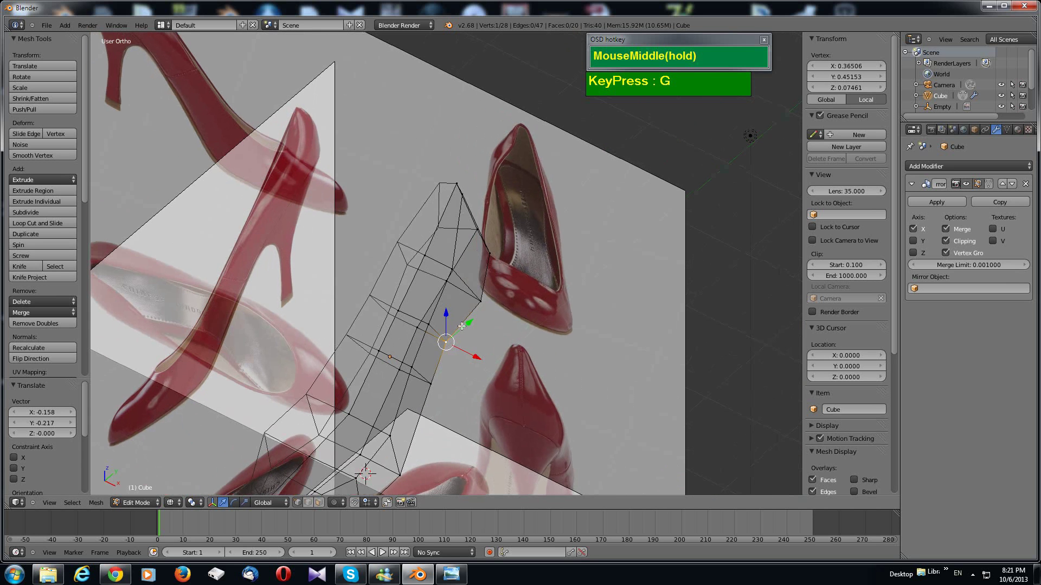
pyautogui.press('KP_7')
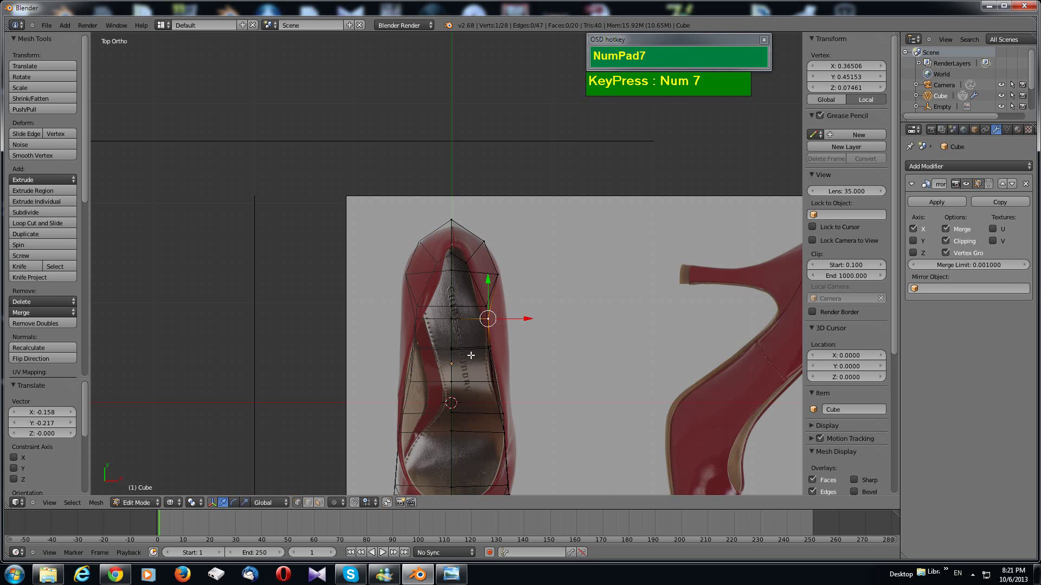
pyautogui.press('g')
pyautogui.click(504, 335)
pyautogui.rightClick(496, 347)
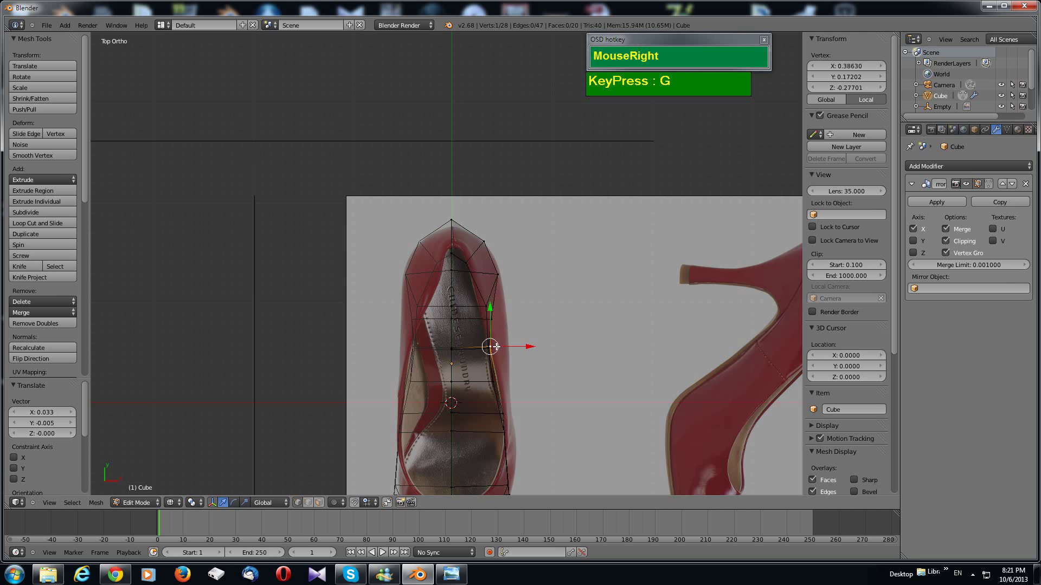
pyautogui.moveTo(496, 347); pyautogui.dragTo(500, 347)
pyautogui.scroll(-2, 502, 365)
pyautogui.scroll(1, 509, 367)
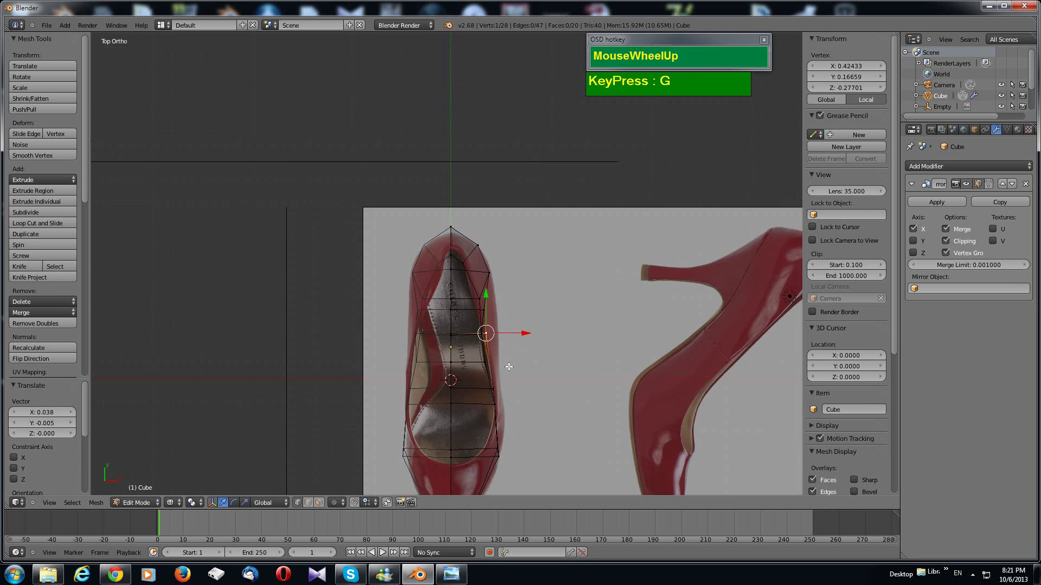
pyautogui.scroll(1, 509, 367)
# Step: Move the lower centerline vertex at the very back of the heel -0.049 along Y to meet the reference outline
pyautogui.keyDown('shift'); pyautogui.moveTo(509, 364); pyautogui.dragTo(509, 252, button='middle'); pyautogui.keyUp('shift')
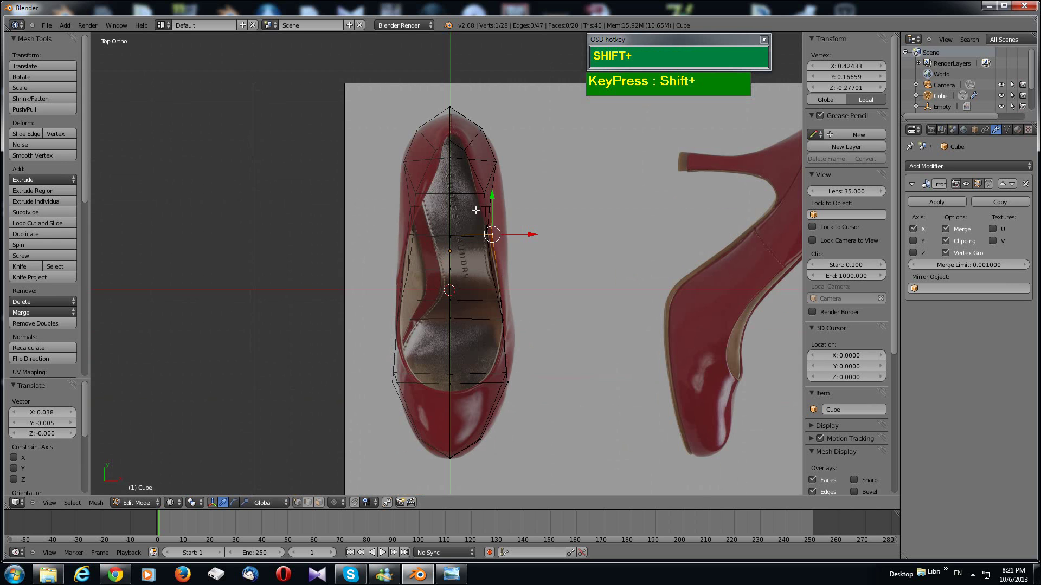
pyautogui.rightClick(457, 105)
pyautogui.press('g')
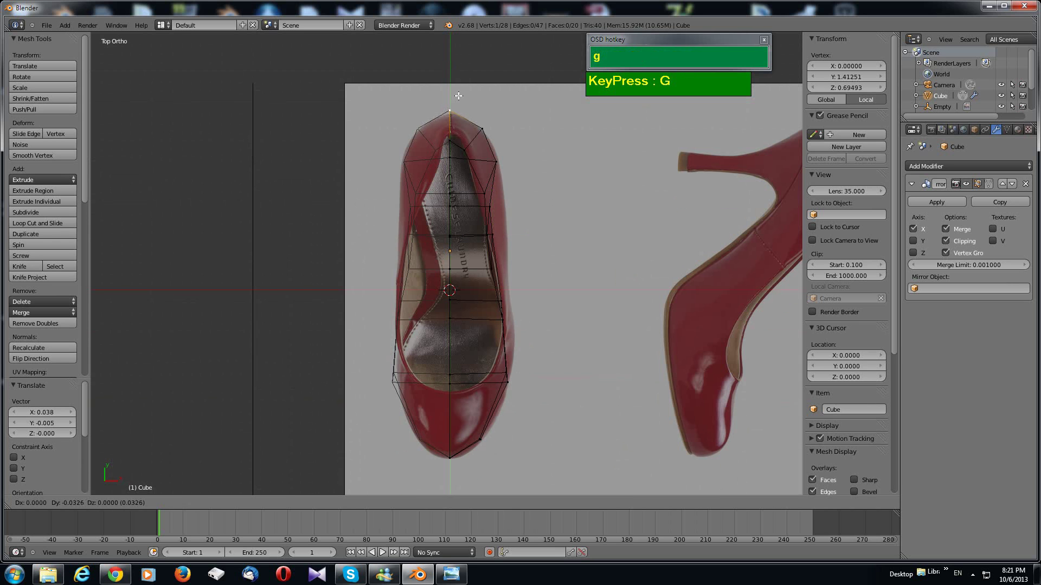
pyautogui.click(476, 139)
pyautogui.keyDown('shift'); pyautogui.moveTo(497, 250); pyautogui.dragTo(515, 257, button='middle'); pyautogui.keyUp('shift')
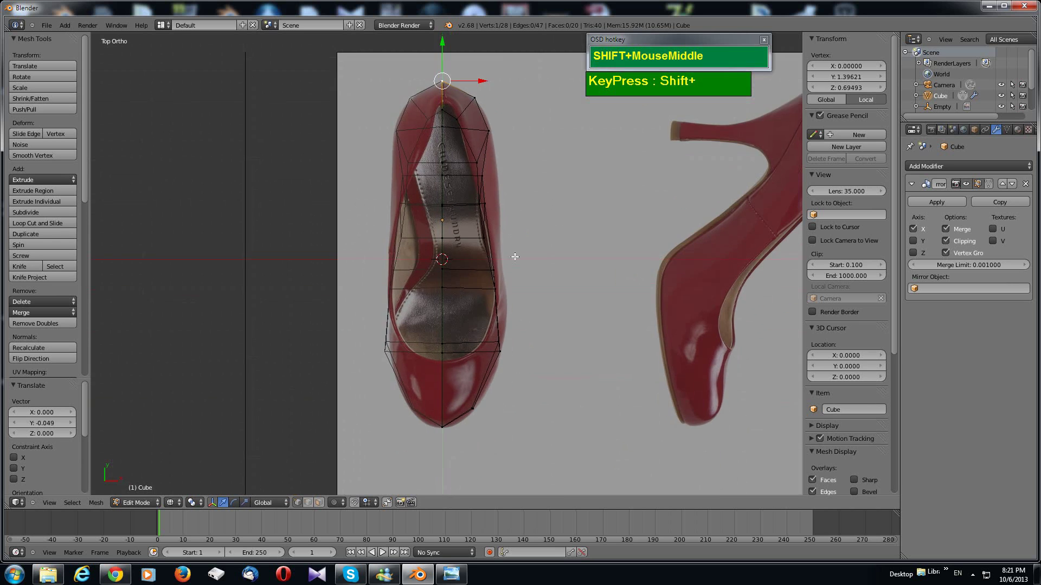
# Step: In the right view, move the lower outer back vertex of the heel 0.035 along Y and -0.091 along Z
pyautogui.moveTo(535, 374); pyautogui.dragTo(437, 327, button='middle')
pyautogui.press('KP_3')
pyautogui.scroll(2, 514, 355)
pyautogui.scroll(3, 523, 259)
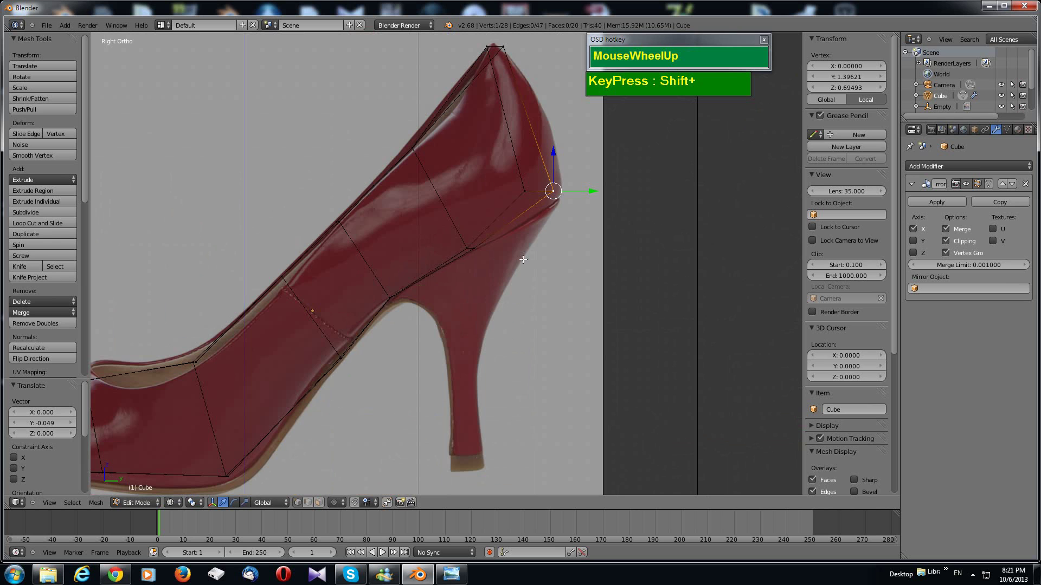
pyautogui.rightClick(531, 193)
pyautogui.press('g')
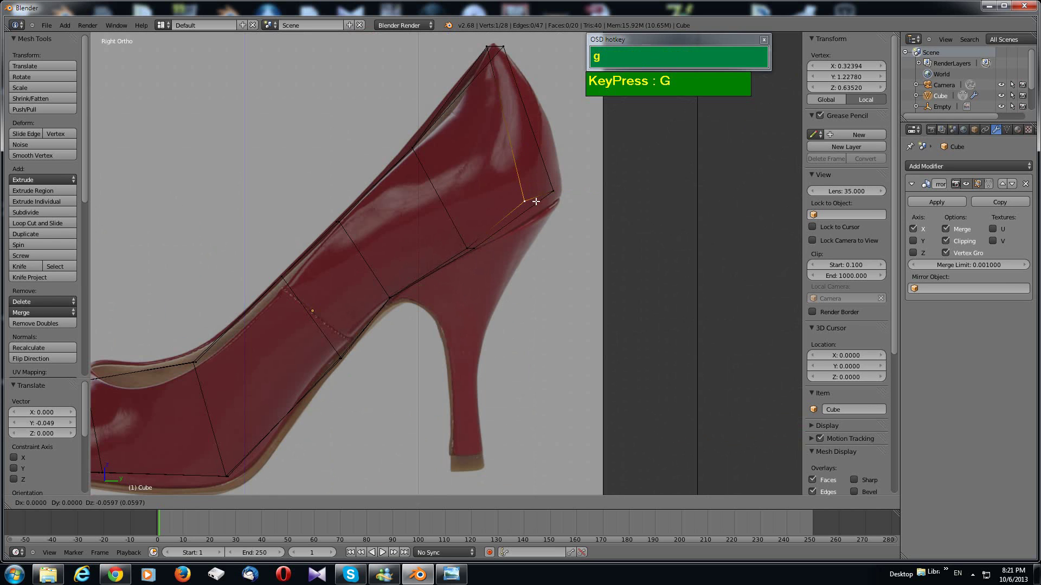
pyautogui.click(542, 208)
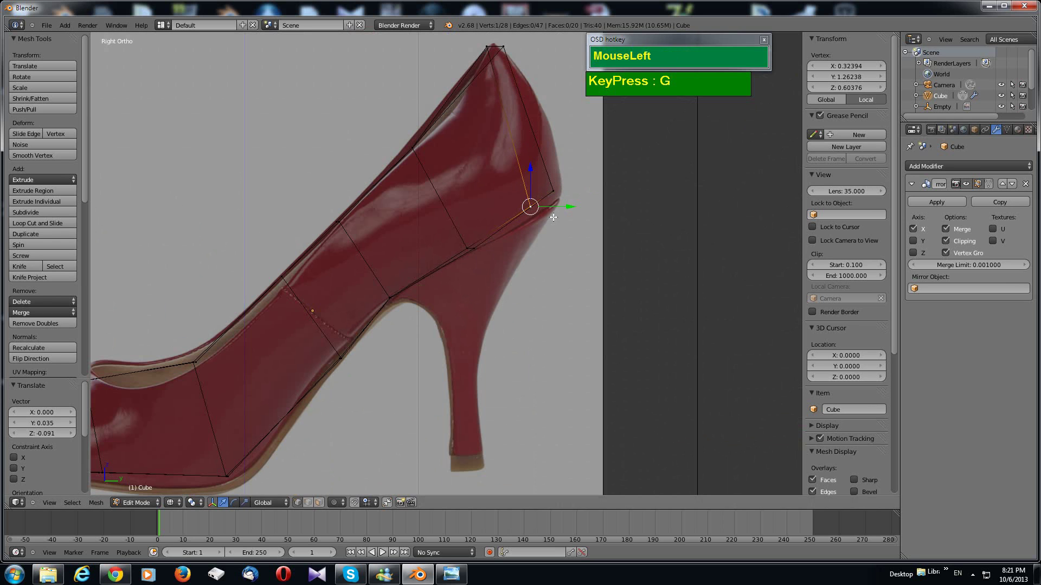
# Step: Move the centerline vertex on the underside above the heel about -0.047 along Y and -0.024 along Z to follow the sole
pyautogui.scroll(1, 534, 238)
pyautogui.scroll(1, 553, 259)
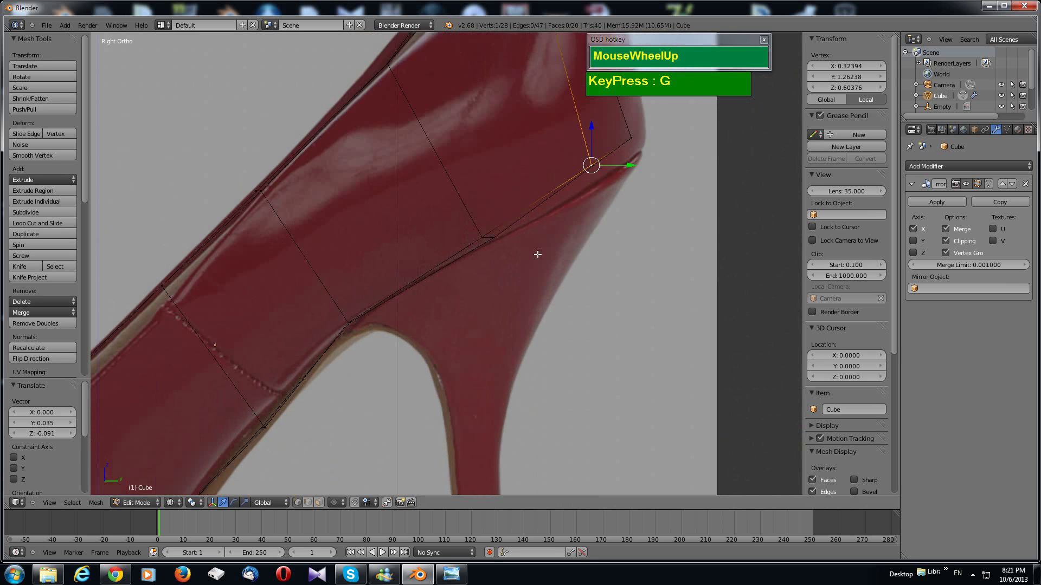
pyautogui.rightClick(502, 247)
pyautogui.press('g')
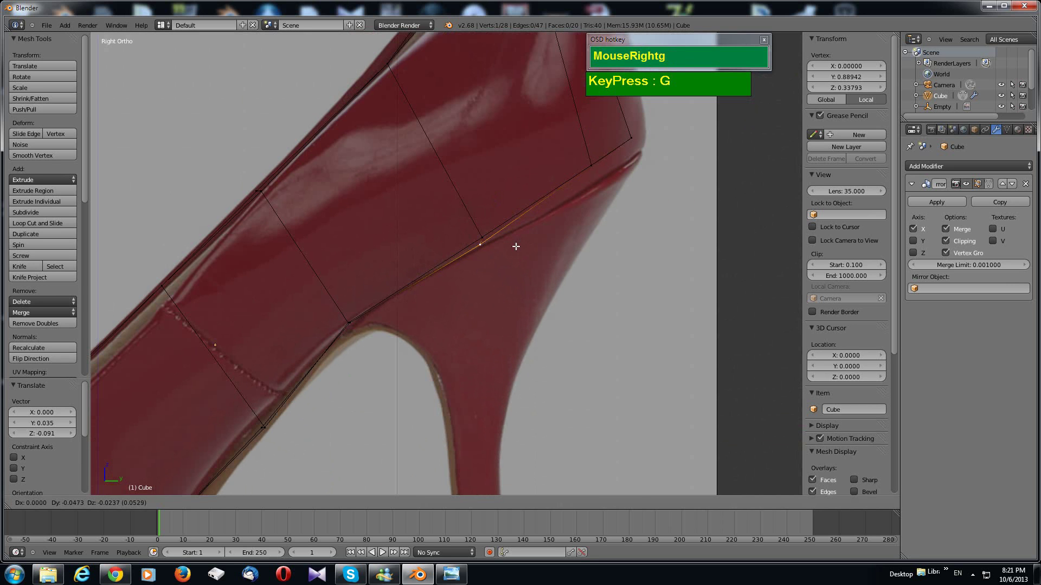
pyautogui.click(515, 247)
# Step: In face select mode, extrude the two underside faces at the heel about 0.29 along their normal in the right view
pyautogui.keyDown('shift'); pyautogui.moveTo(544, 277); pyautogui.dragTo(522, 234, button='middle'); pyautogui.keyUp('shift')
pyautogui.hotkey('ctrl', 'Tab')
pyautogui.click(506, 250)
pyautogui.scroll(-1, 523, 242)
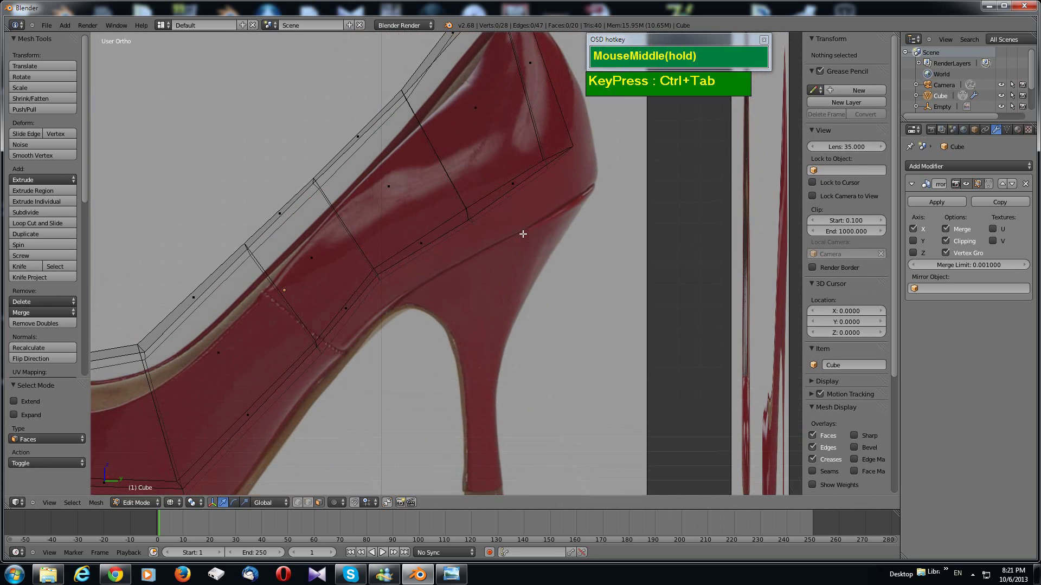
pyautogui.rightClick(422, 243)
pyautogui.keyDown('shift'); pyautogui.rightClick(519, 199); pyautogui.keyUp('shift')
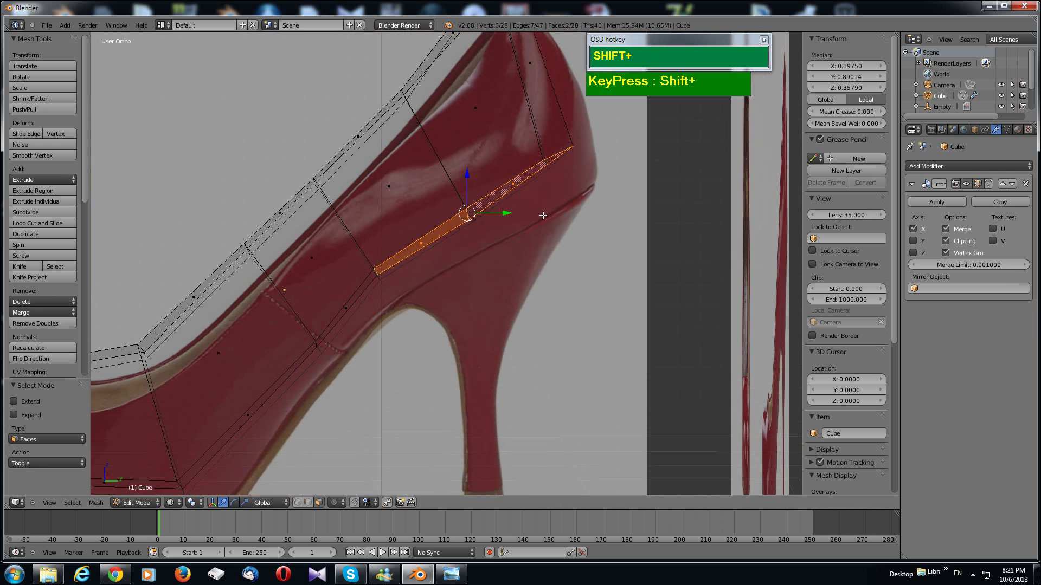
pyautogui.press('KP_7')
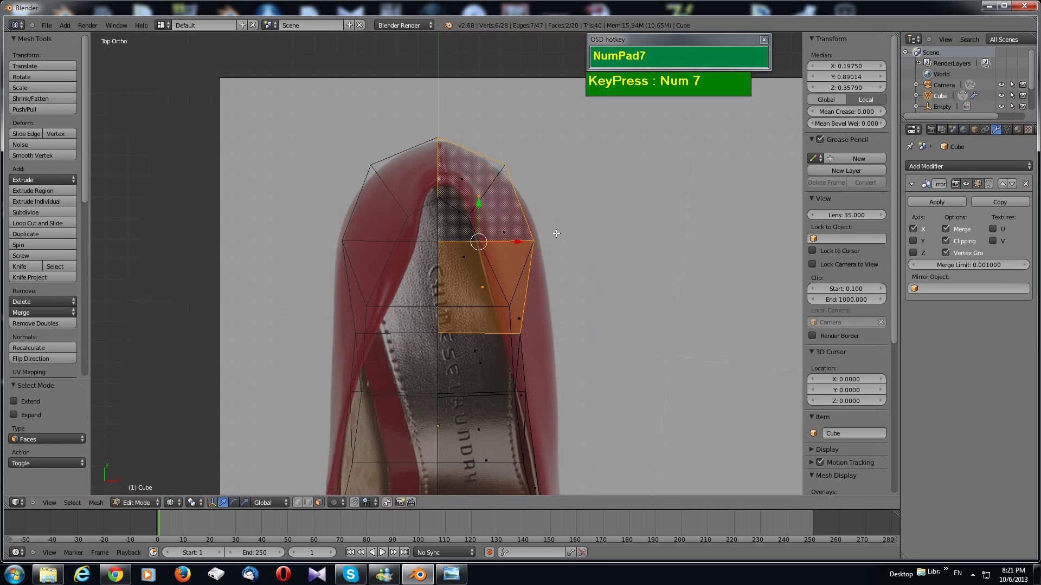
pyautogui.scroll(-1, 553, 234)
pyautogui.moveTo(541, 246); pyautogui.dragTo(435, 147, button='middle')
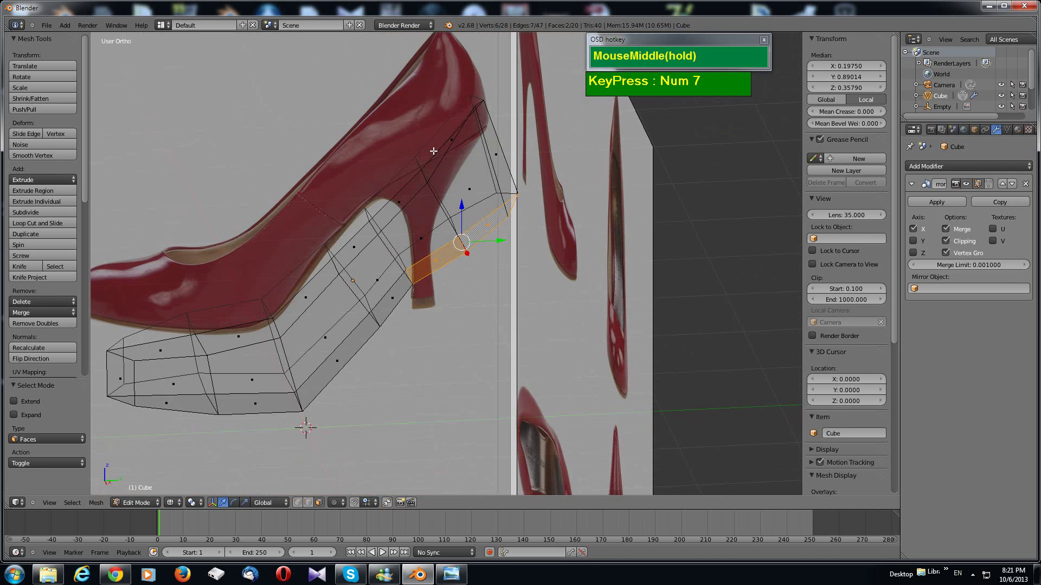
pyautogui.press('KP_3')
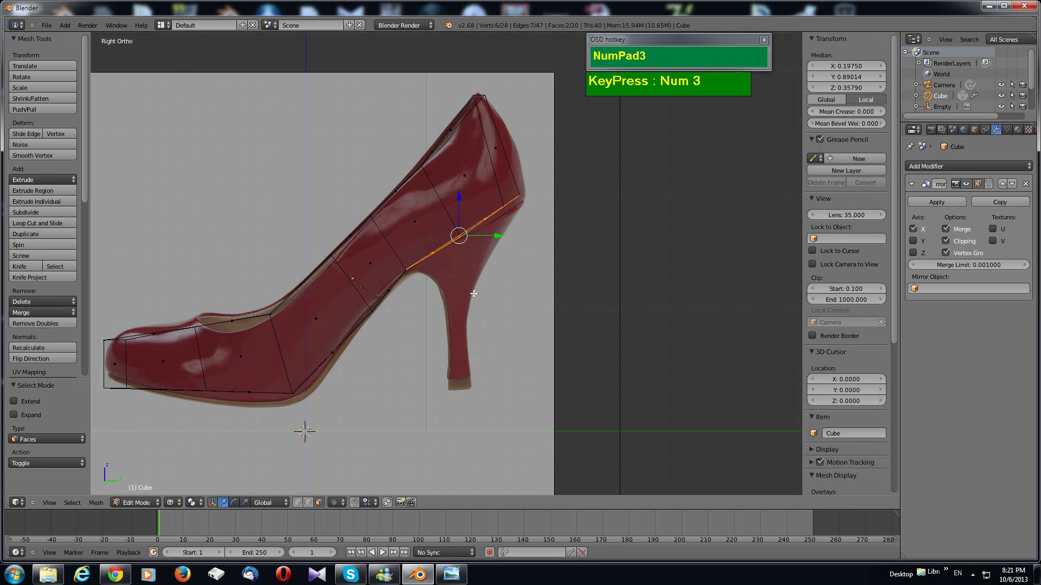
pyautogui.press('e')
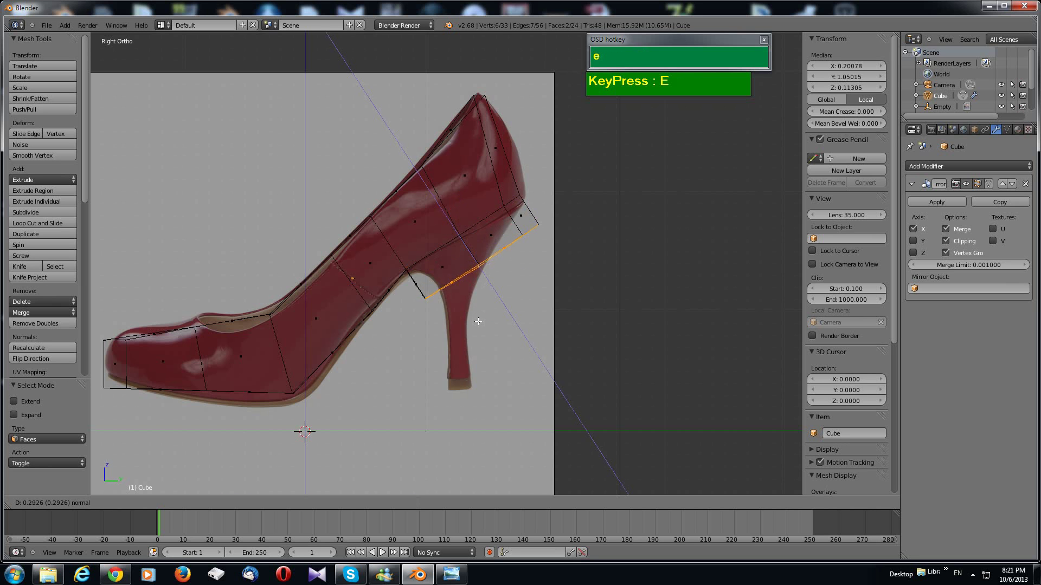
pyautogui.click(478, 322)
# Step: Scale the extruded heel faces to 0.326 and rotate them 28.056° to level them
pyautogui.press('s')
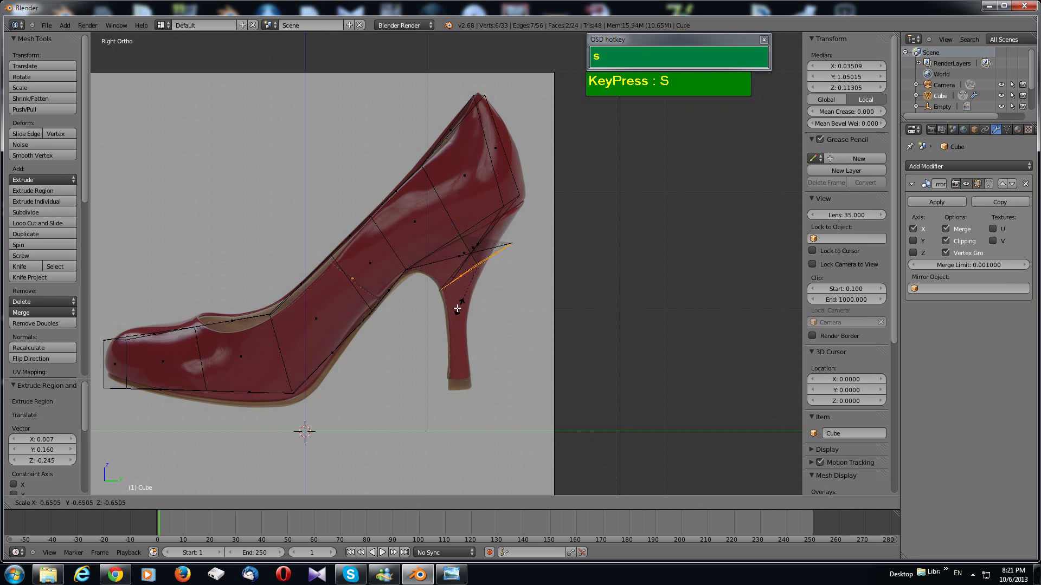
pyautogui.click(484, 289)
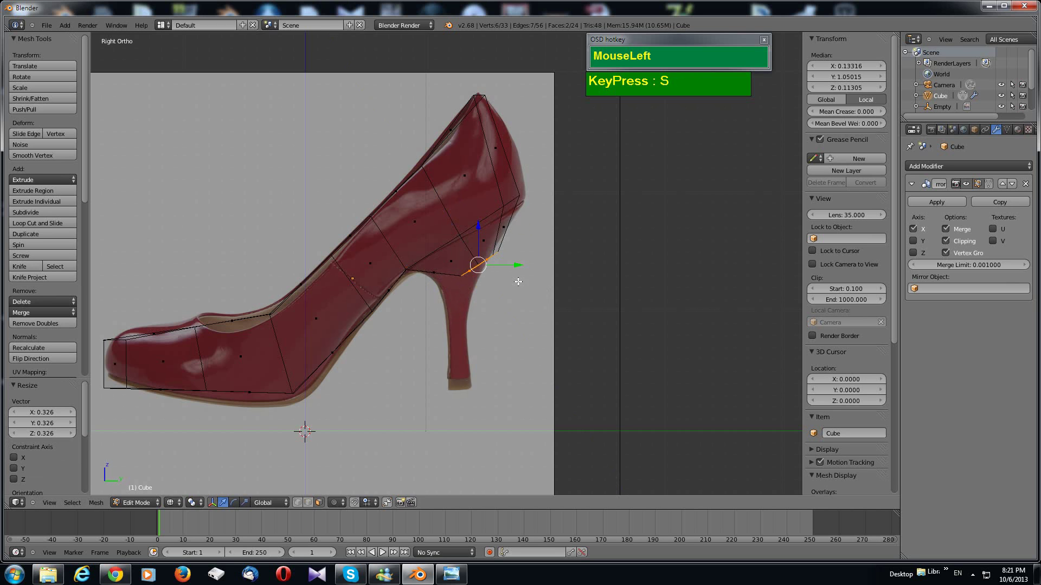
pyautogui.press('r')
pyautogui.click(512, 290)
# Step: Move the heel faces -0.190 along Y and -0.167 along Z onto the reference heel, and scale them to 0.827
pyautogui.press('g')
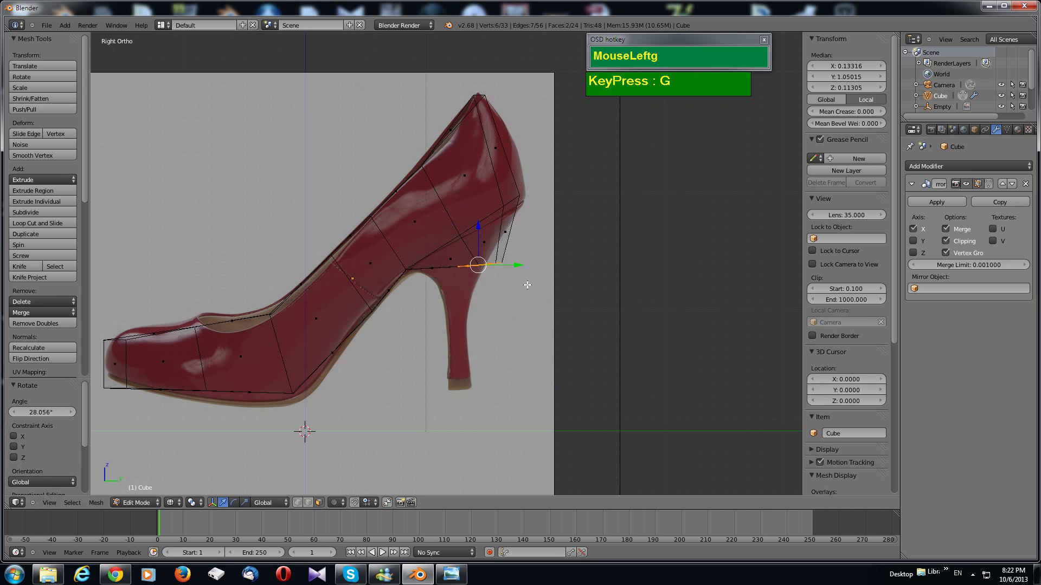
pyautogui.click(504, 305)
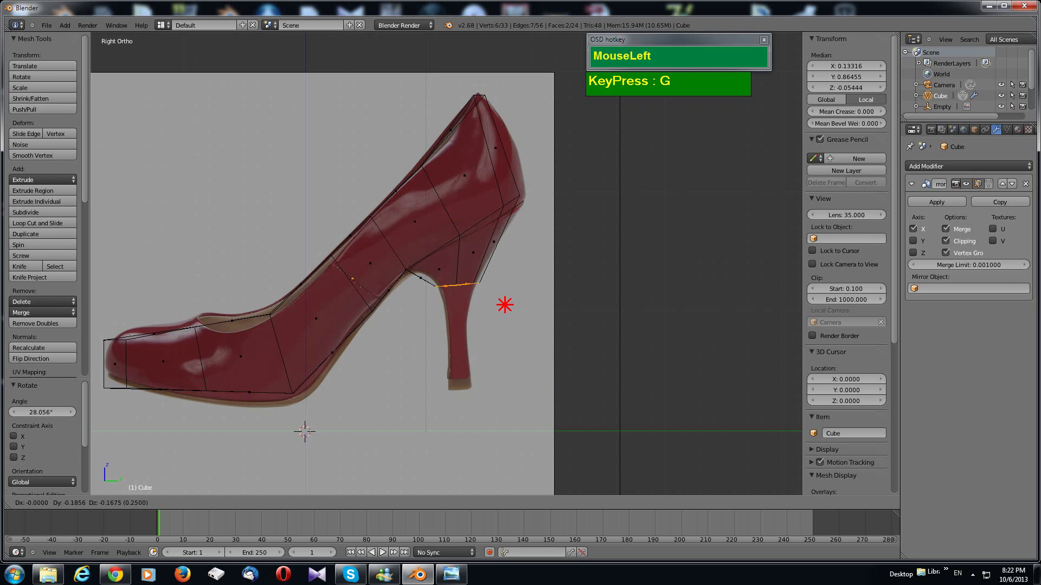
pyautogui.press('s')
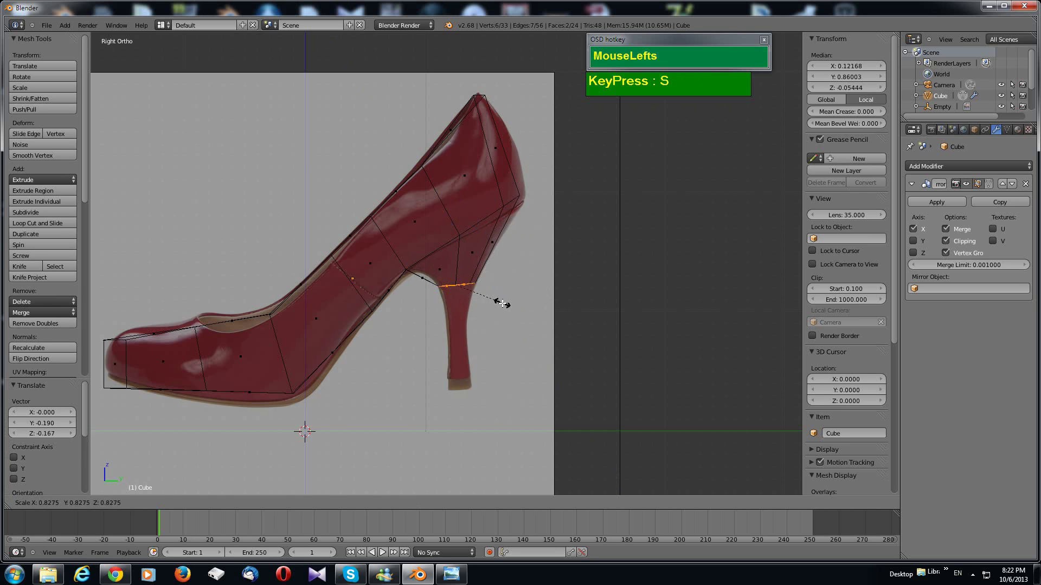
pyautogui.click(502, 303)
# Step: Extrude the heel faces downward by -0.380 along Z and 0.034 along Y, and scale them to 0.583
pyautogui.press('e')
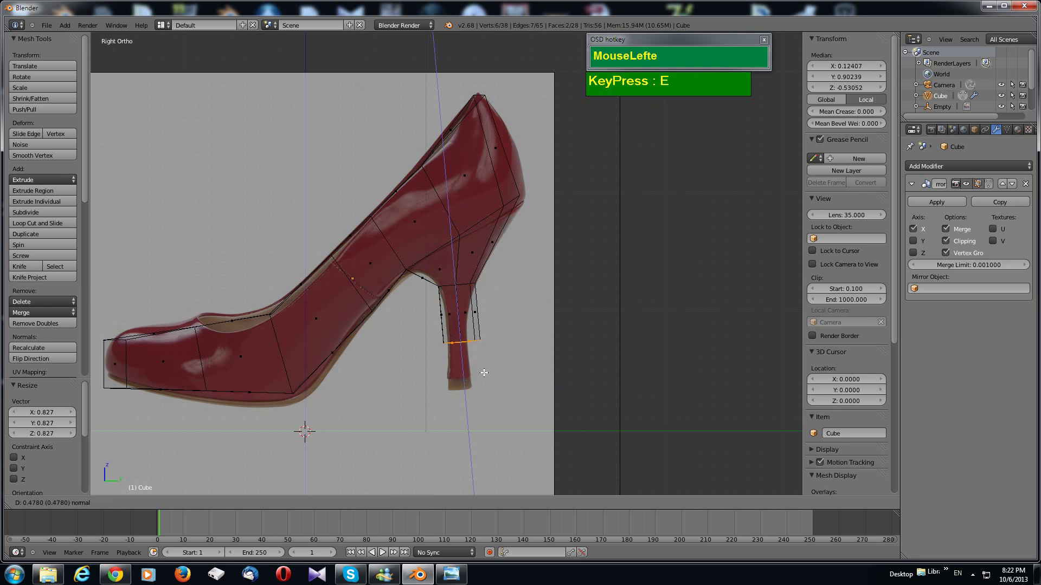
pyautogui.click(481, 361)
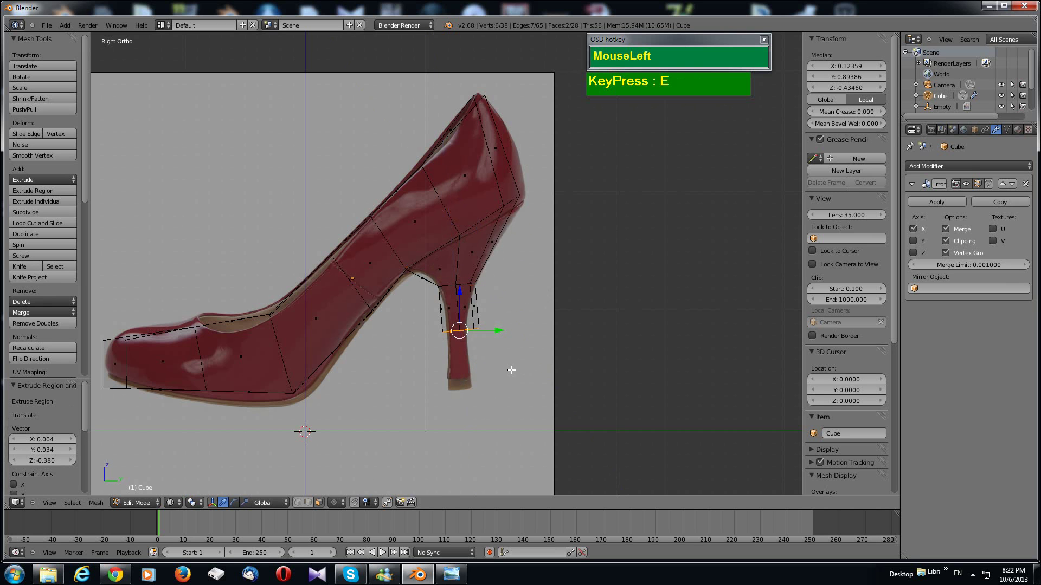
pyautogui.press('s')
pyautogui.click(481, 364)
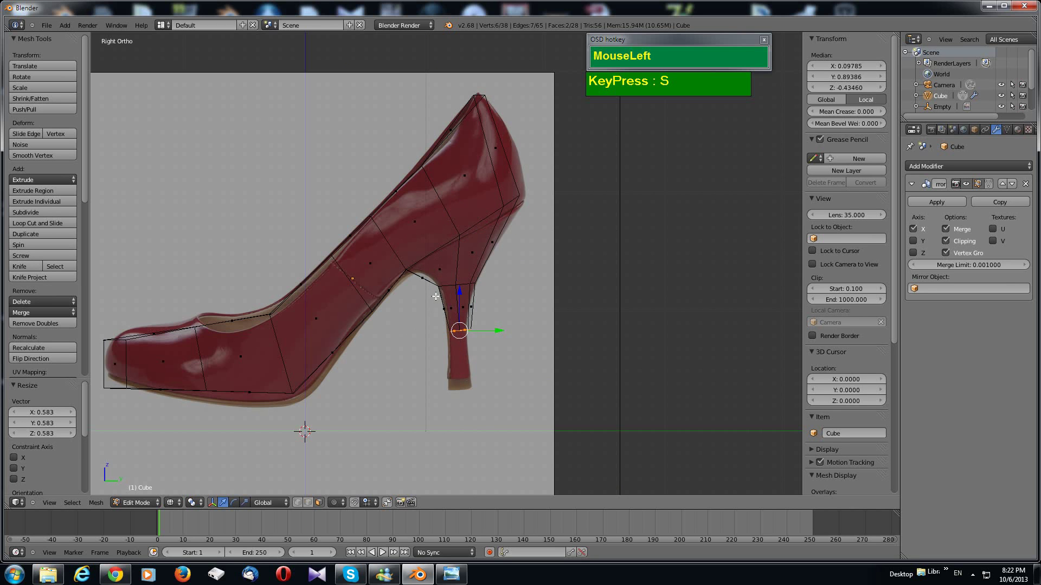
# Step: Flatten the lower heel faces by scaling them to 0 along Z, and shift them -0.018 along Y
pyautogui.press('s')
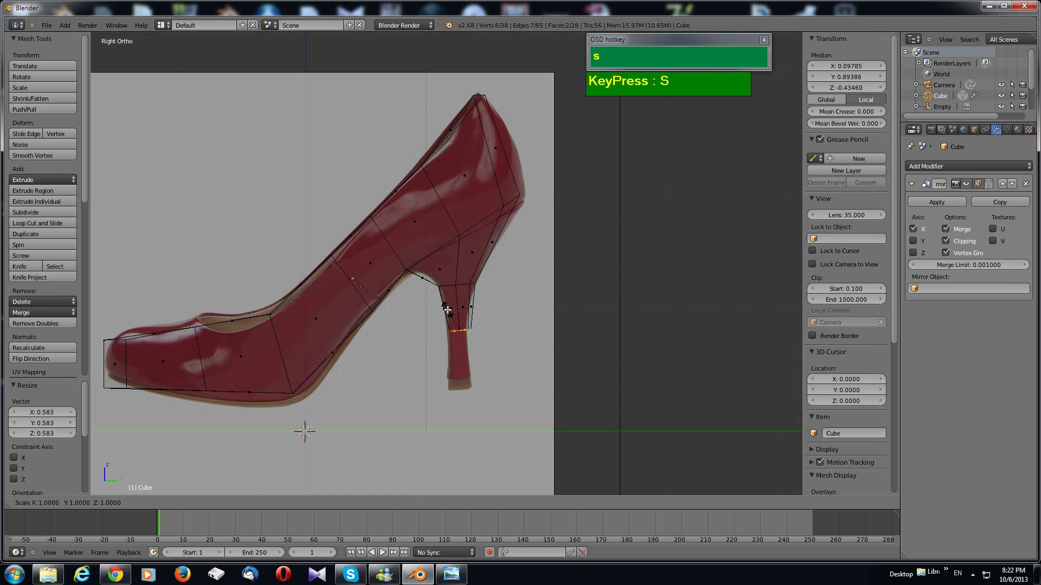
pyautogui.press('z')
pyautogui.press('0')
pyautogui.click(448, 310)
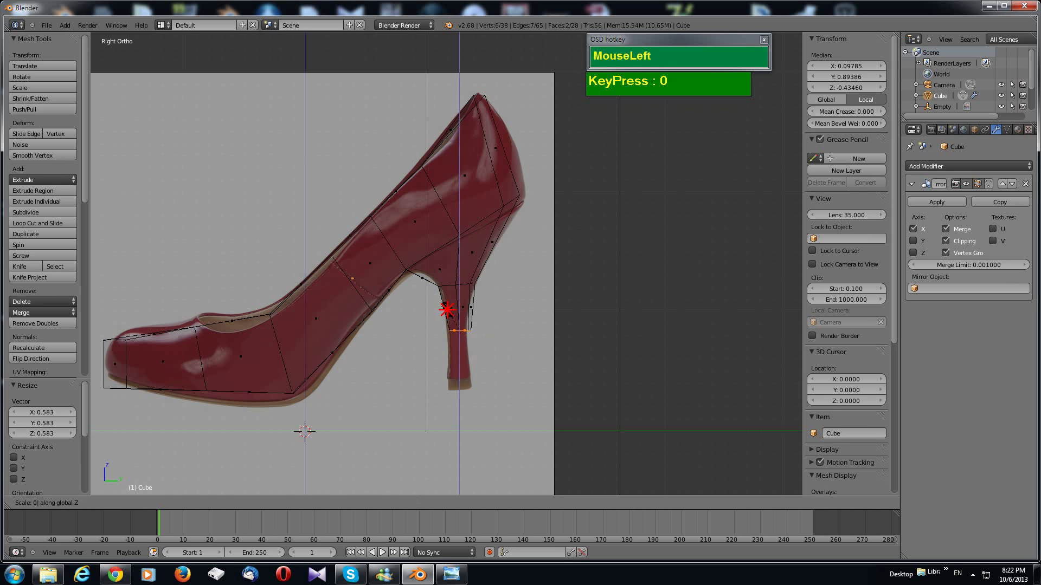
pyautogui.moveTo(498, 331); pyautogui.dragTo(494, 330)
# Step: Extrude the flattened heel faces -0.493 along Z down to the tip of the reference heel
pyautogui.press('e')
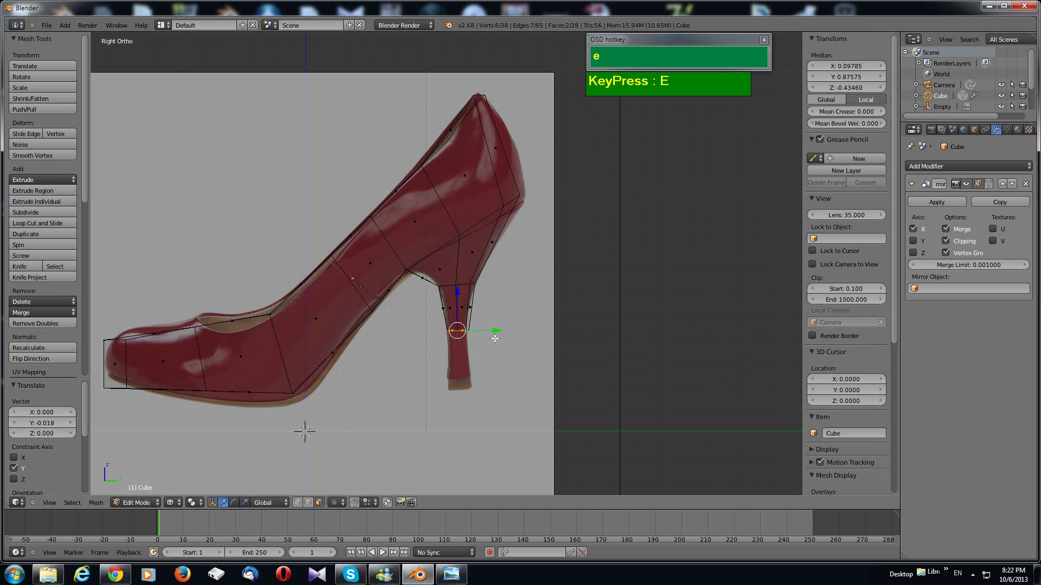
pyautogui.click(498, 397)
pyautogui.scroll(-3, 444, 367)
pyautogui.scroll(4, 445, 367)
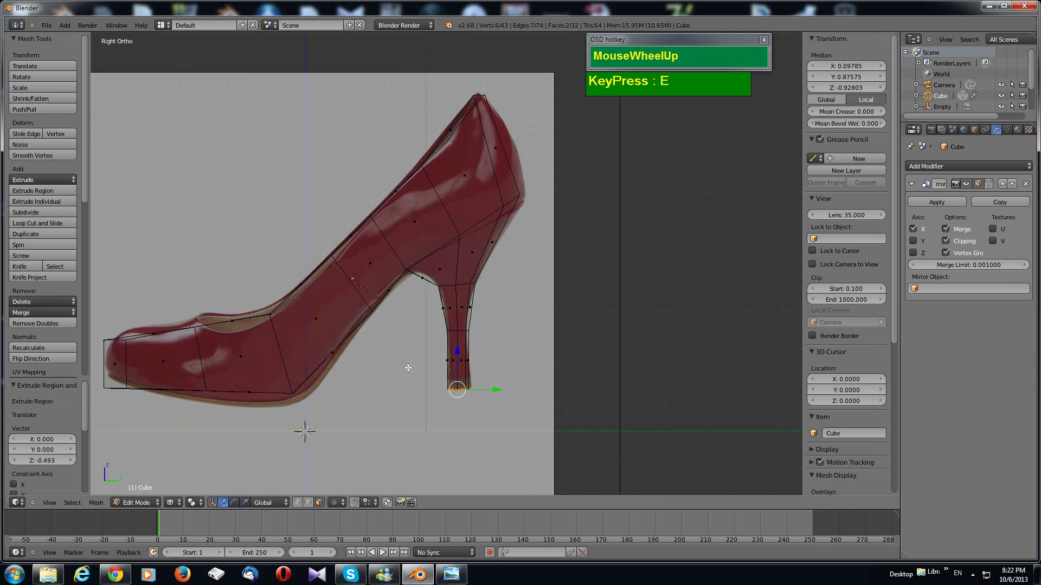
# Step: In vertex select mode, box-select the two sole vertices behind the toe and move them -0.005 along Y and -0.071 along Z
pyautogui.scroll(-1, 415, 353)
pyautogui.keyDown('shift'); pyautogui.moveTo(409, 362); pyautogui.dragTo(499, 350, button='middle'); pyautogui.keyUp('shift')
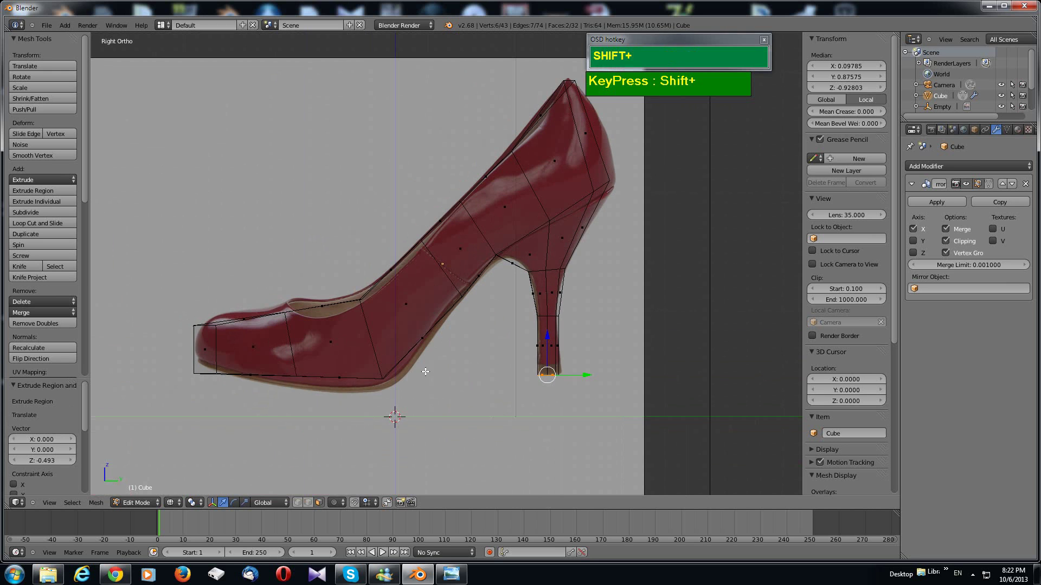
pyautogui.scroll(1, 332, 376)
pyautogui.scroll(-1, 434, 371)
pyautogui.hotkey('ctrl', 'Tab')
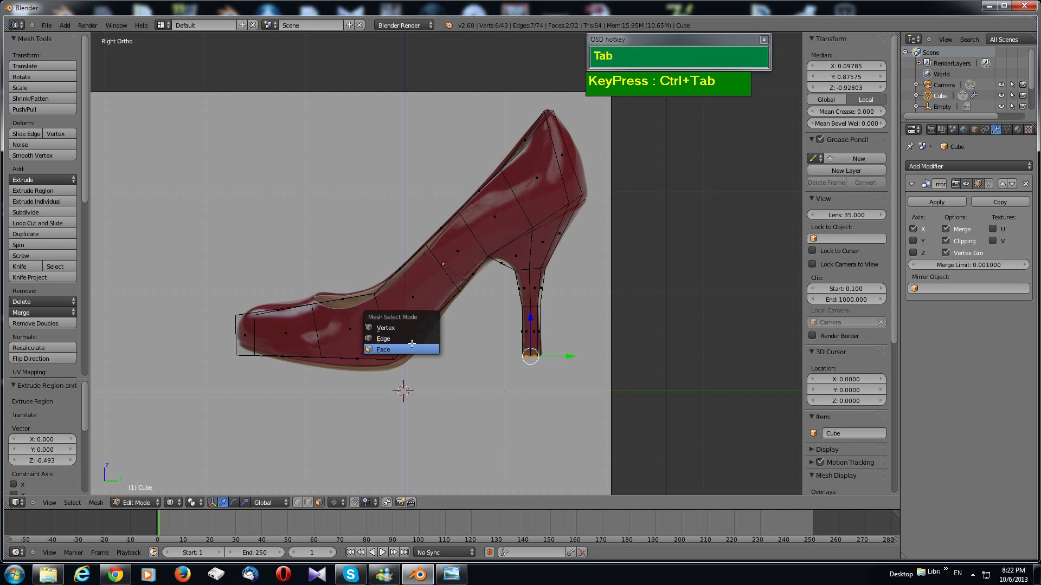
pyautogui.click(399, 335)
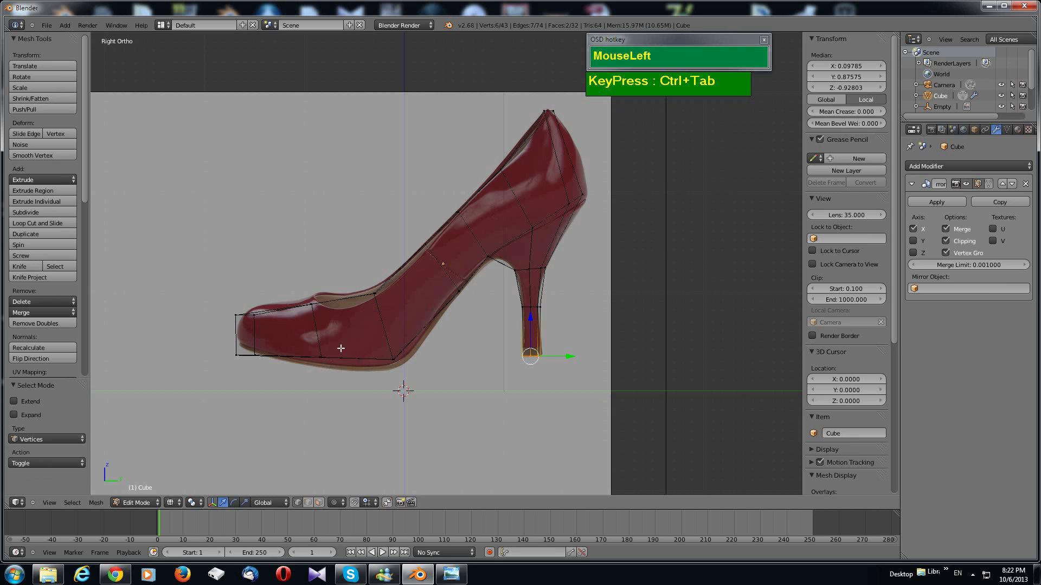
pyautogui.press('a')
pyautogui.press('b')
pyautogui.moveTo(313, 353); pyautogui.dragTo(324, 358)
pyautogui.press('g')
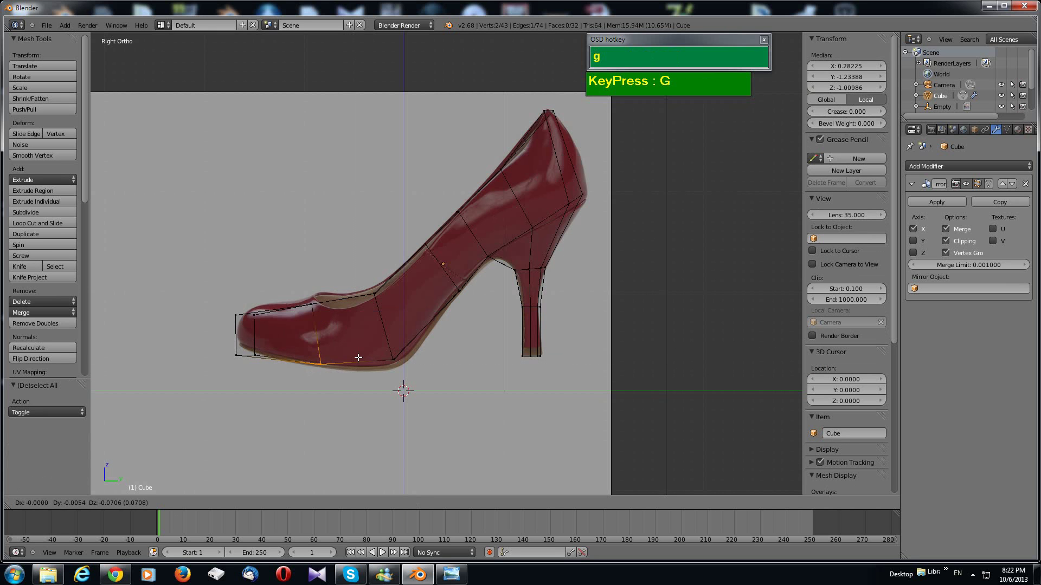
pyautogui.click(351, 363)
# Step: Move the lower toe-tip centerline vertex 0.016 along Y and 0.103 along Z, and nudge the neighbouring lower toe corner onto the outline
pyautogui.rightClick(236, 356)
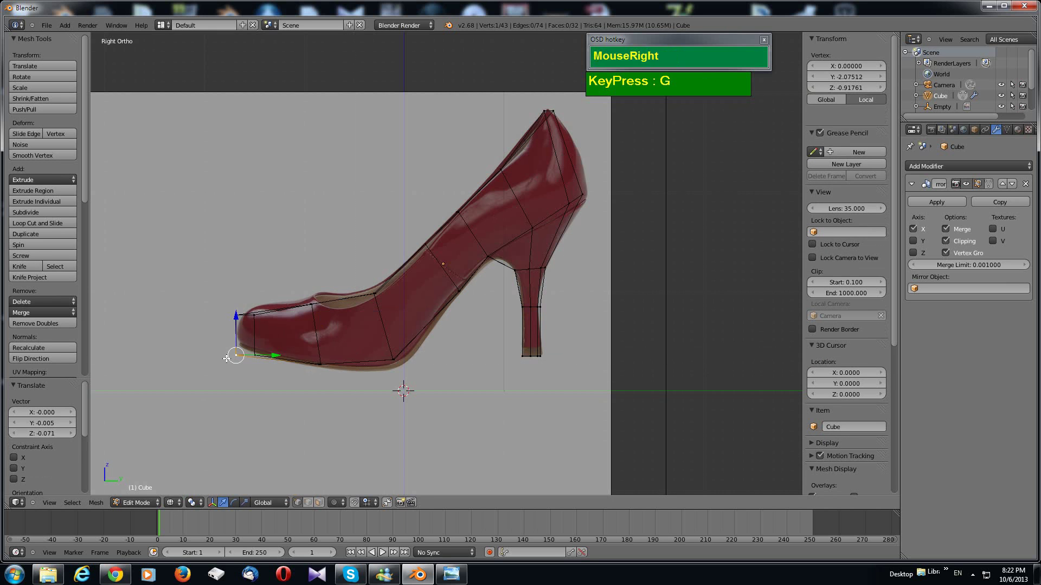
pyautogui.press('g')
pyautogui.click(240, 347)
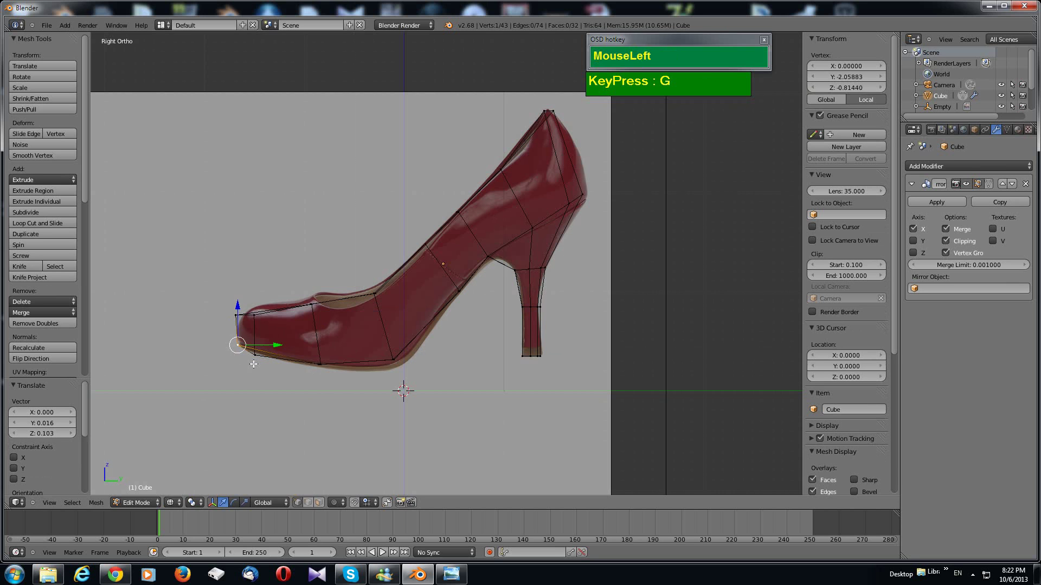
pyautogui.moveTo(252, 355); pyautogui.dragTo(251, 353, button='right')
pyautogui.click(255, 353)
# Step: Move the upper toe-tip vertex 0.065 along Y and 0.033 along Z, and the lower one about 0.011 along Y and 0.022 along Z
pyautogui.moveTo(234, 313); pyautogui.dragTo(239, 342, button='right')
pyautogui.click(240, 341)
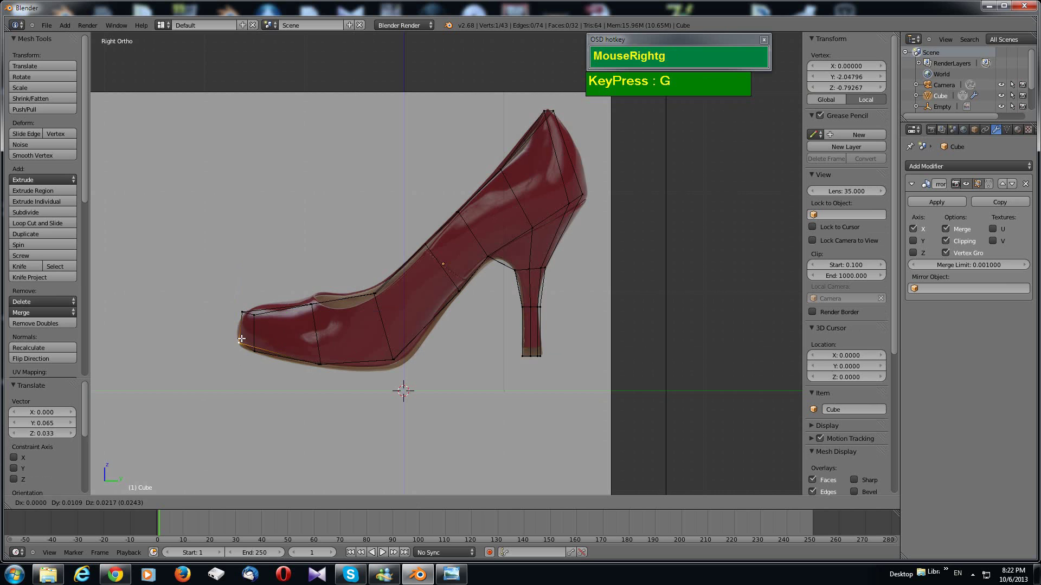
pyautogui.click(258, 336)
# Step: Move the top centerline vertex at the front of the shoe opening 0.016 along Y and 0.076 along Z
pyautogui.rightClick(310, 301)
pyautogui.press('g')
pyautogui.click(308, 289)
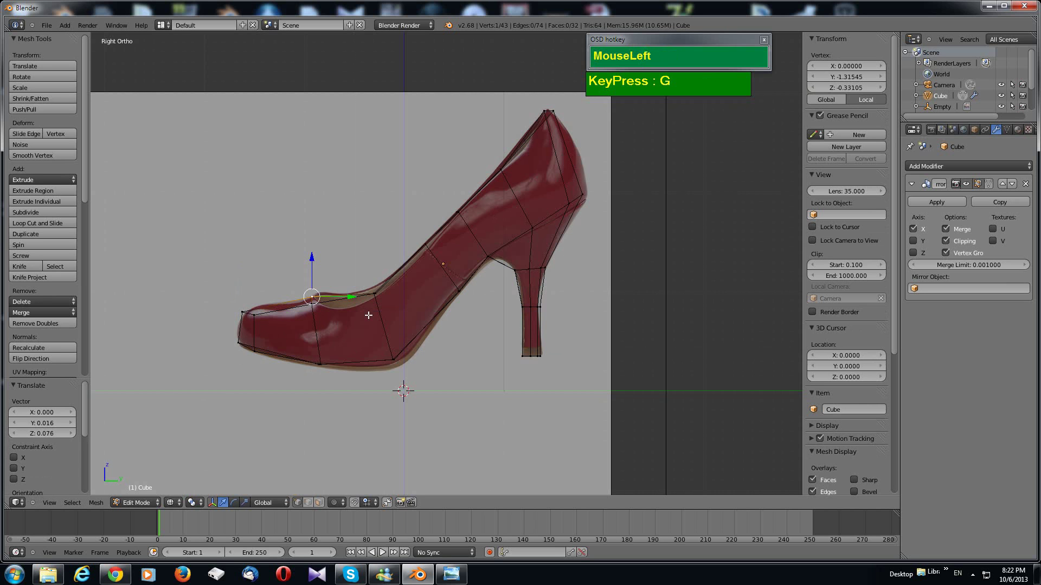
# Step: Move the outer ball-of-foot sole vertex about 0.027 along Y and -0.049 along Z, and its centerline neighbour 0.022 along Y and -0.049 along Z
pyautogui.rightClick(377, 366)
pyautogui.press('g')
pyautogui.click(394, 370)
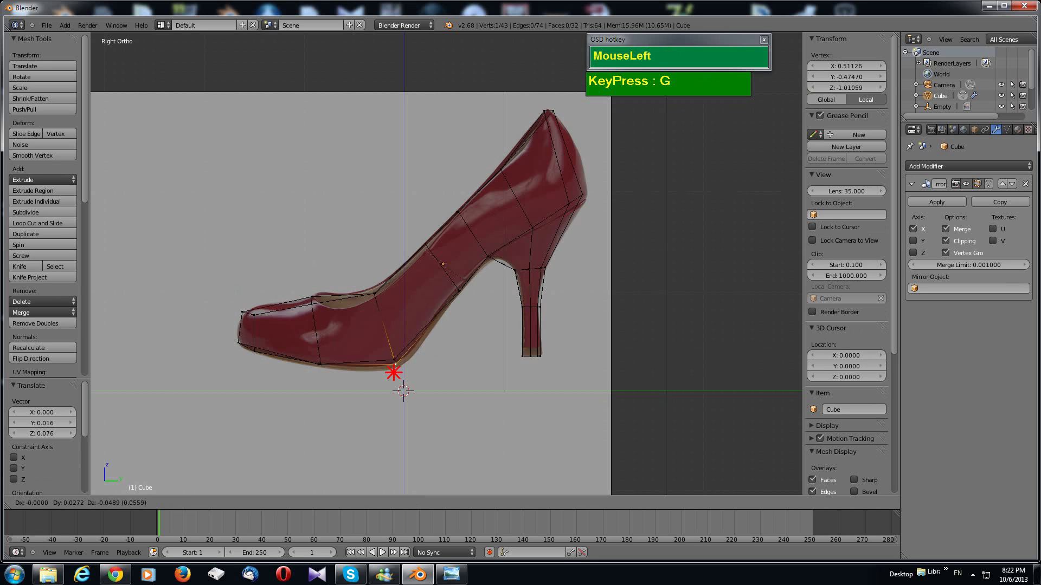
pyautogui.rightClick(391, 362)
pyautogui.press('g')
pyautogui.click(396, 364)
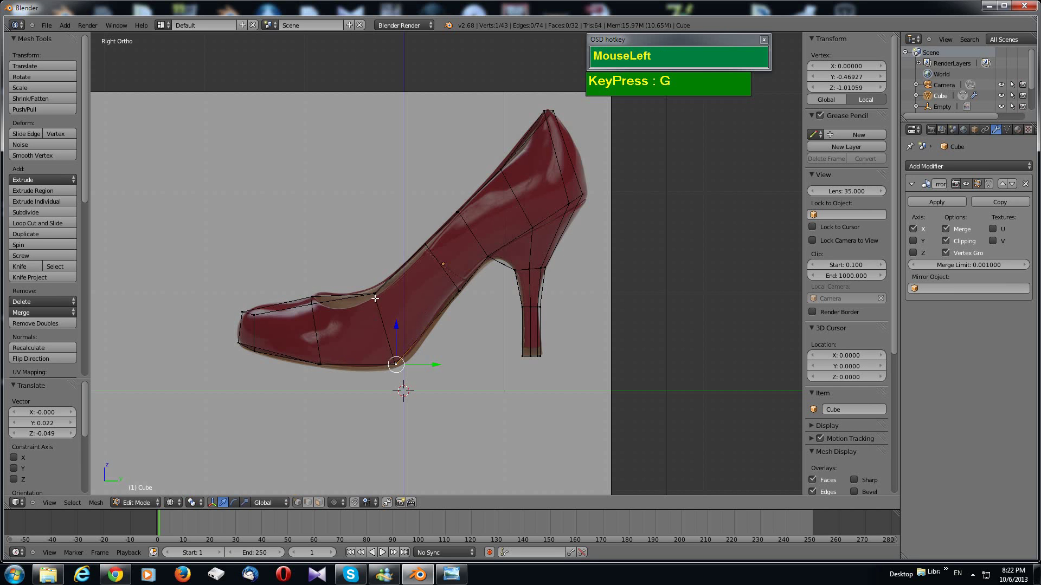
# Step: Raise the upper vertex at the instep to the outline, and move the side vertex at the opening's front 0.043 along Y and 0.011 along Z
pyautogui.moveTo(372, 295); pyautogui.dragTo(323, 301, button='right')
pyautogui.click(375, 299)
pyautogui.click(324, 301)
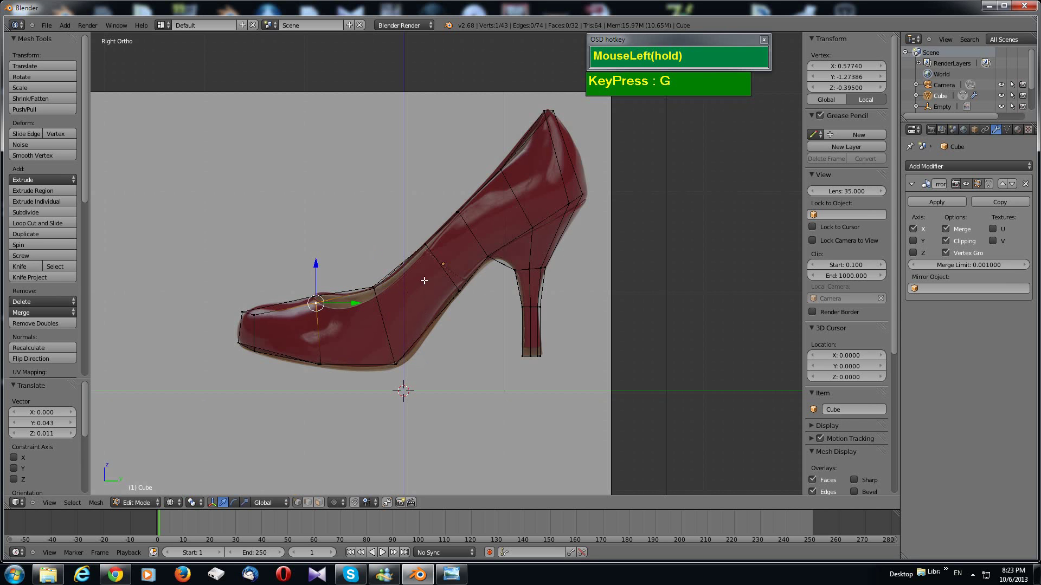
# Step: Switch to solid shading and, in face select mode, delete the five top faces from the instep to the heel to open the shoe
pyautogui.scroll(-3, 423, 280)
pyautogui.moveTo(421, 337)
pyautogui.mouseDown(button='middle')
pyautogui.moveTo(469, 293)
pyautogui.moveTo(506, 309)
pyautogui.moveTo(604, 174)
pyautogui.moveTo(488, 244)
pyautogui.moveTo(542, 282)
pyautogui.moveTo(457, 282)
pyautogui.moveTo(483, 291)
pyautogui.moveTo(442, 297)
pyautogui.mouseUp(button='middle')
pyautogui.press('z')
pyautogui.press('z')
pyautogui.press('z')
pyautogui.scroll(2, 506, 309)
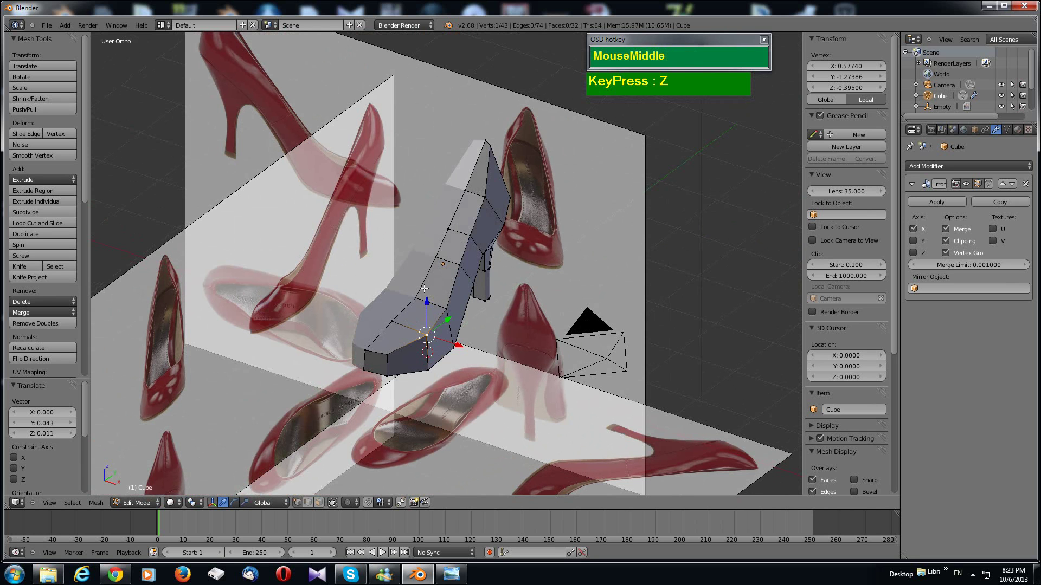
pyautogui.hotkey('ctrl', 'Tab')
pyautogui.click(415, 313)
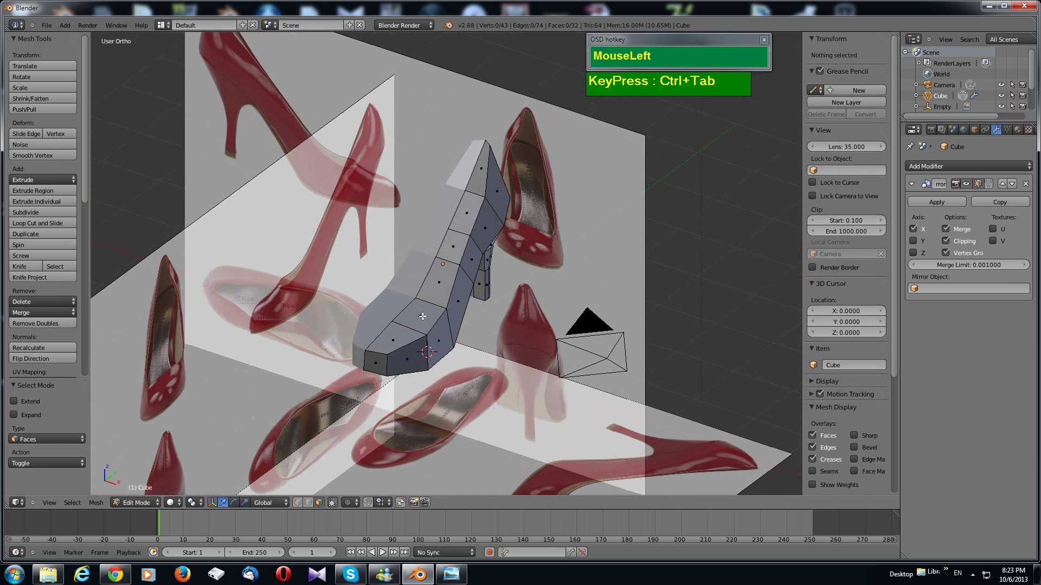
pyautogui.keyDown('shift'); pyautogui.click(436, 280); pyautogui.keyUp('shift')
pyautogui.keyDown('shift'); pyautogui.click(454, 247); pyautogui.keyUp('shift')
pyautogui.keyDown('shift'); pyautogui.click(461, 216); pyautogui.keyUp('shift')
pyautogui.keyDown('shift'); pyautogui.click(476, 179); pyautogui.keyUp('shift')
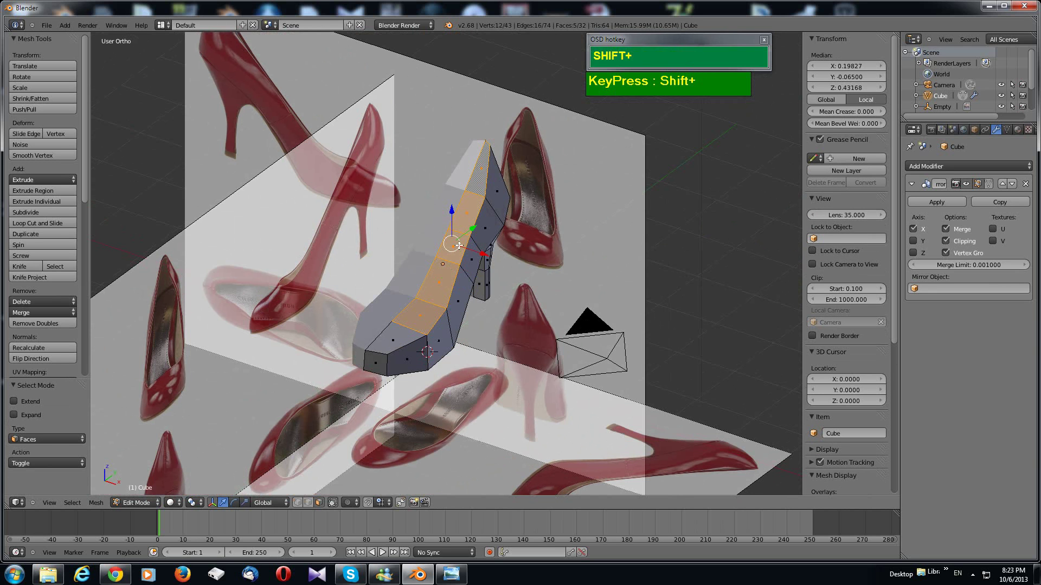
pyautogui.press('x')
pyautogui.click(458, 246)
# Step: Add one centred lengthwise loop cut around the side of the shoe from toe to heel
pyautogui.moveTo(484, 298); pyautogui.dragTo(519, 214, button='middle')
pyautogui.press('KP_3')
pyautogui.scroll(2, 402, 321)
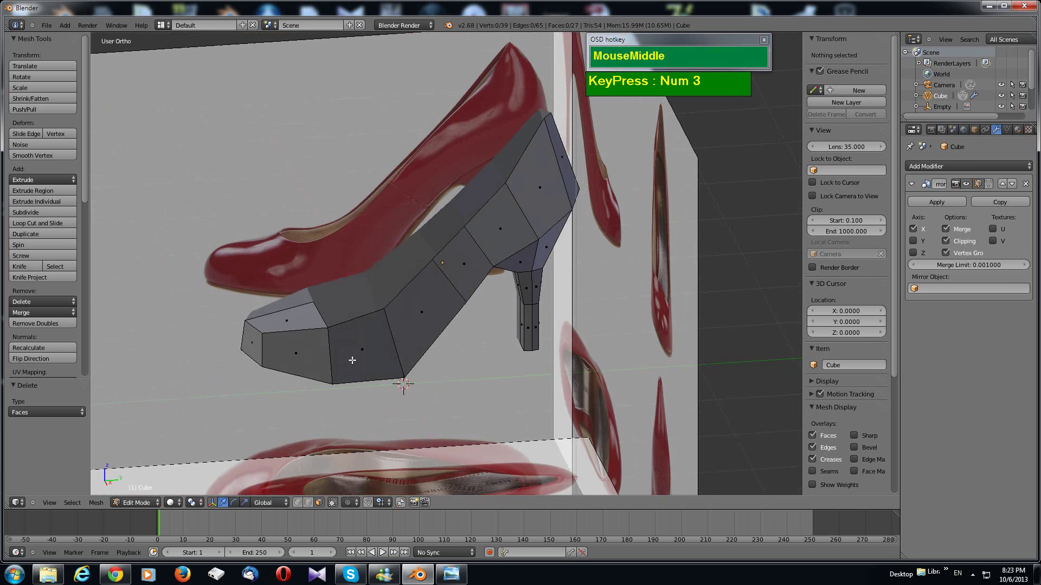
pyautogui.hotkey('ctrl', 'r')
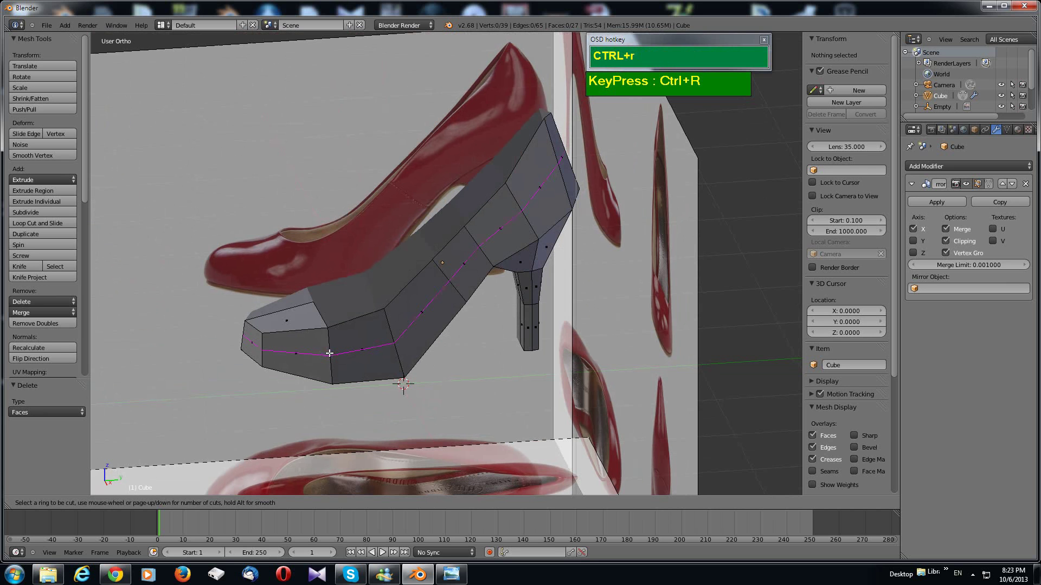
pyautogui.click(330, 353)
pyautogui.rightClick(412, 381)
# Step: In vertex select mode, move the opening's front corner vertex inward along X and the next rim vertex -0.164 along X
pyautogui.moveTo(412, 381); pyautogui.dragTo(453, 372, button='middle')
pyautogui.hotkey('ctrl', 'Tab')
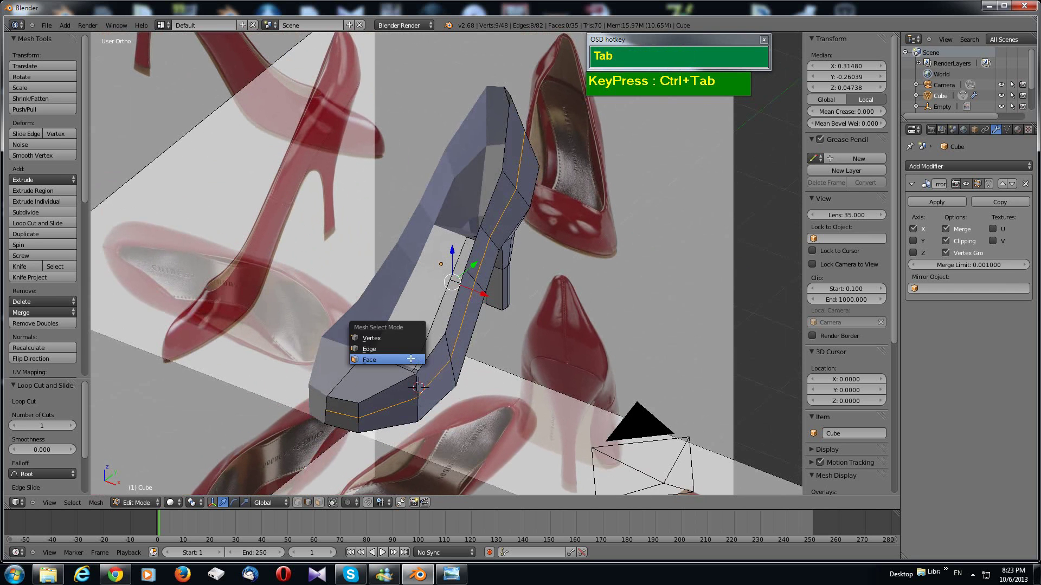
pyautogui.click(403, 342)
pyautogui.rightClick(417, 374)
pyautogui.moveTo(446, 386); pyautogui.dragTo(437, 383)
pyautogui.rightClick(448, 336)
pyautogui.moveTo(469, 341); pyautogui.dragTo(456, 337)
# Step: Move the next two opening rim vertices toward the heel inward along X, by -0.060 and -0.019
pyautogui.rightClick(465, 271)
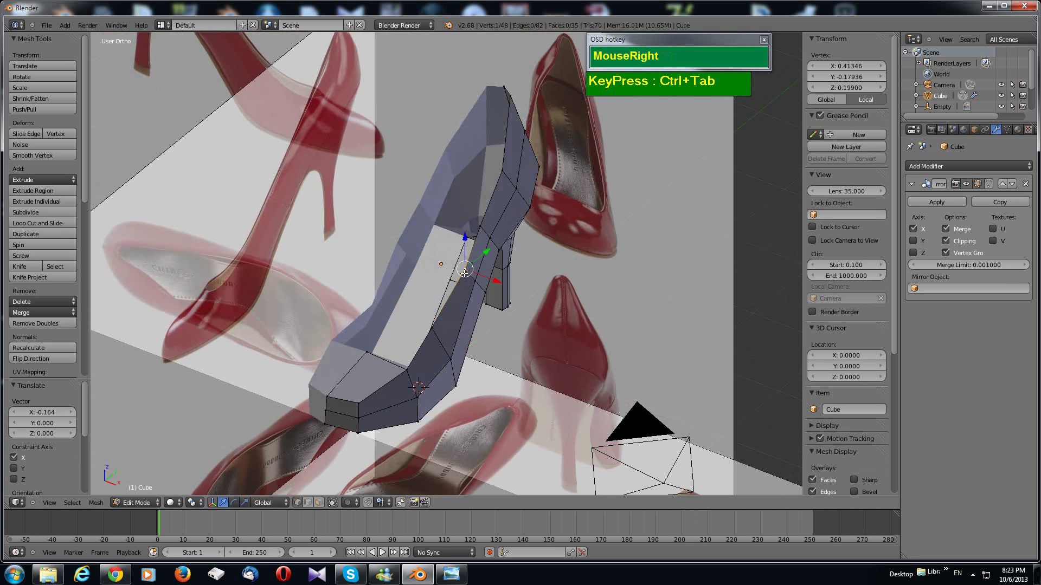
pyautogui.moveTo(489, 278); pyautogui.dragTo(484, 275)
pyautogui.rightClick(479, 225)
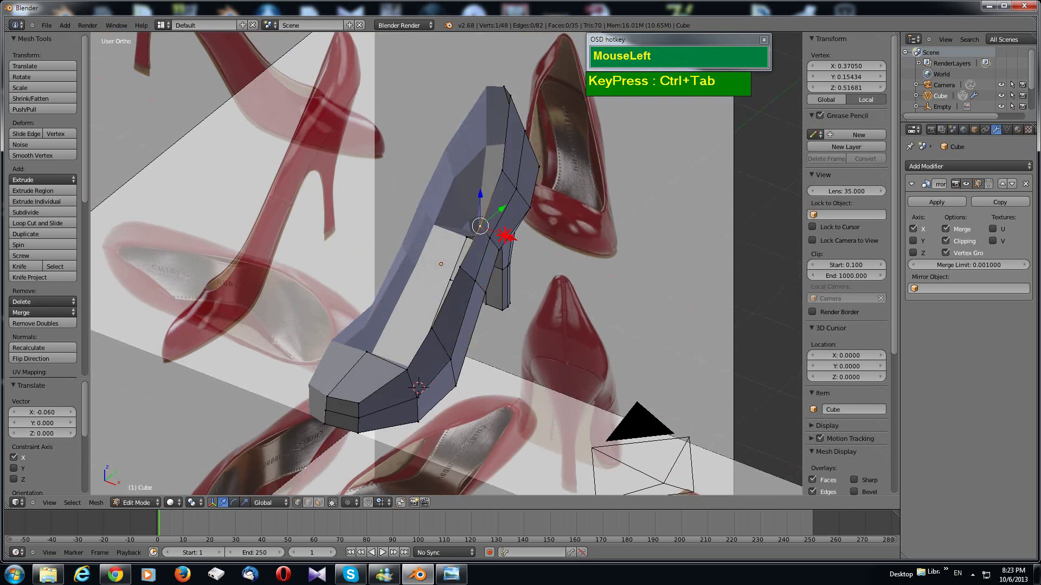
pyautogui.moveTo(505, 235); pyautogui.dragTo(475, 236)
# Step: In top wireframe view, create a face between the selected rim vertices, and move the rim vertex near the ball 0.126 along X and 0.016 along Y
pyautogui.press('KP_7')
pyautogui.press('z')
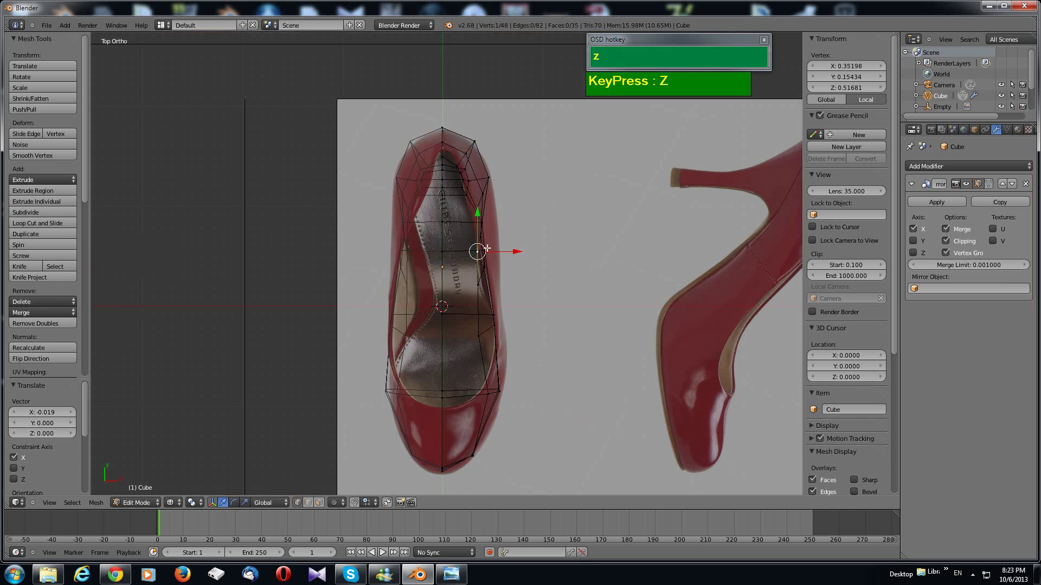
pyautogui.scroll(3, 516, 258)
pyautogui.keyDown('shift'); pyautogui.moveTo(542, 255); pyautogui.dragTo(522, 252, button='middle'); pyautogui.keyUp('shift')
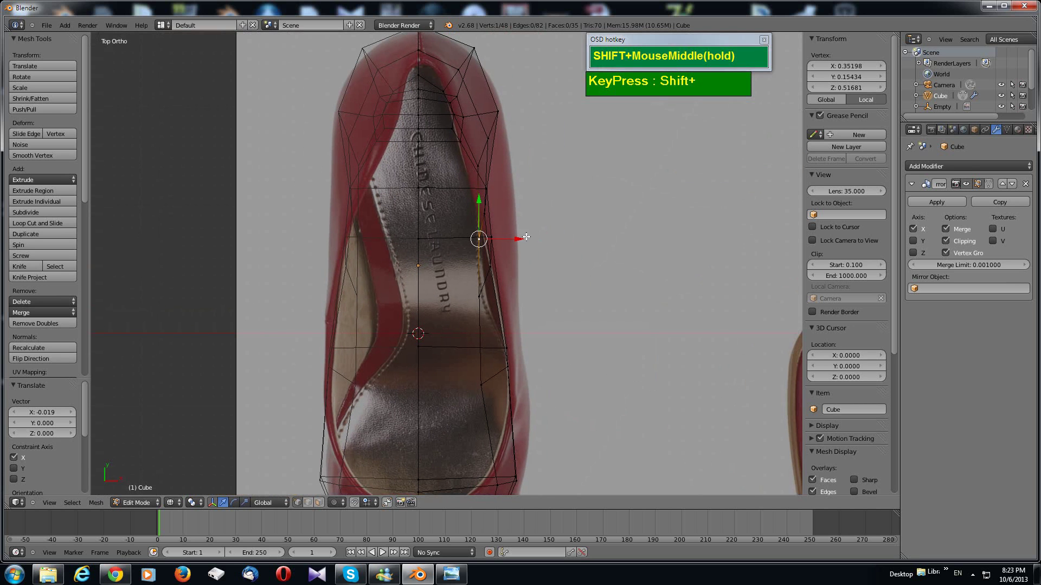
pyautogui.rightClick(485, 388)
pyautogui.press('f')
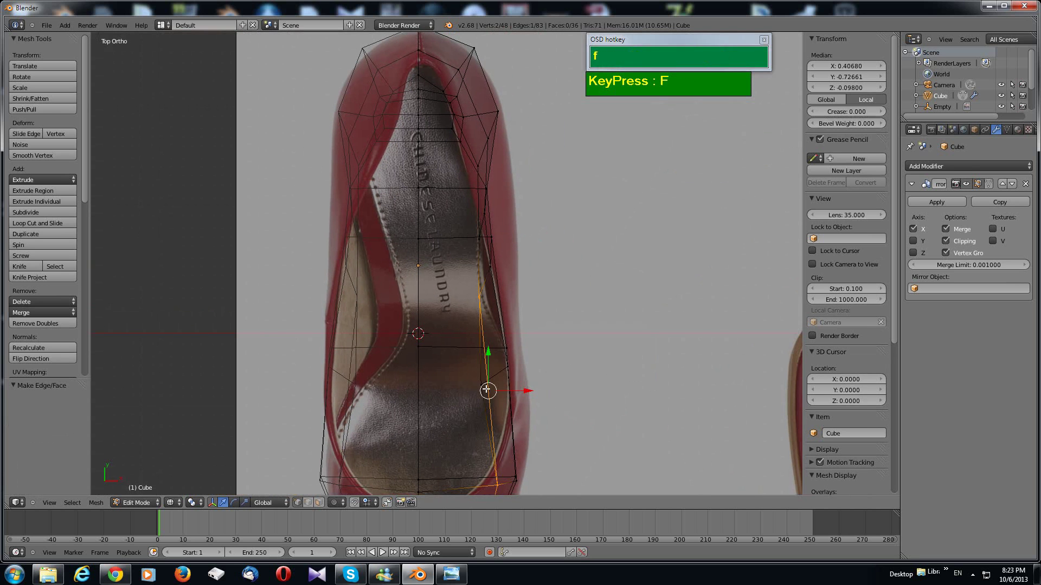
pyautogui.press('g')
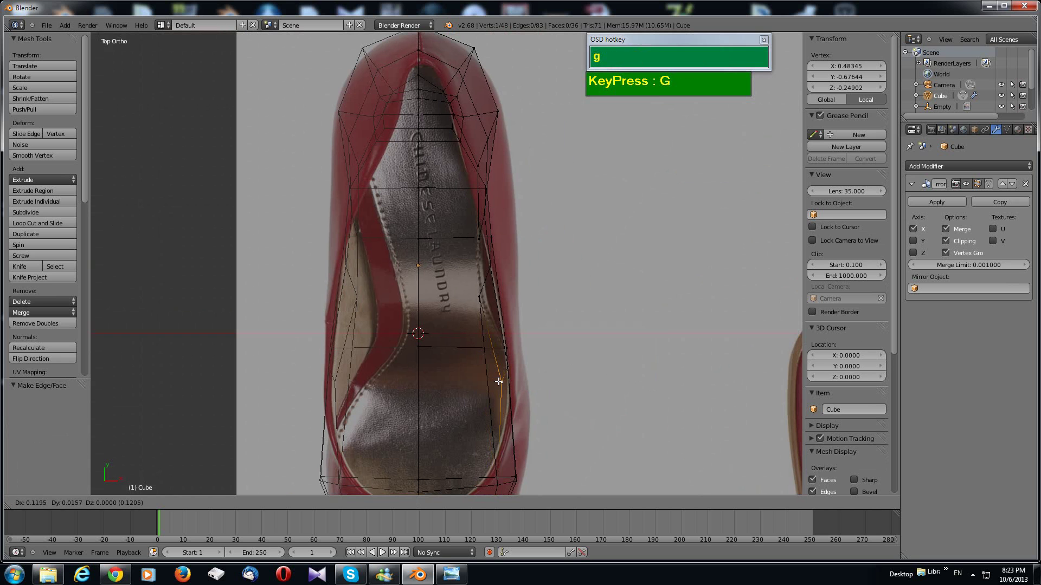
pyautogui.click(499, 382)
pyautogui.scroll(-2, 504, 470)
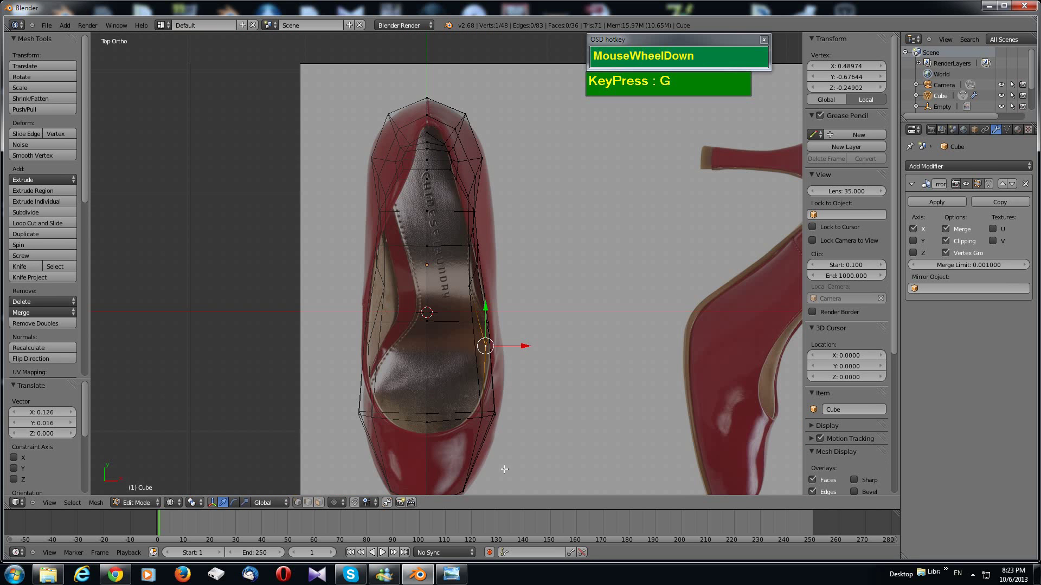
# Step: Move the opening's front corner vertex -0.054 along X and 0.005 along Y, and the front centerline rim vertex -0.077 along Y
pyautogui.rightClick(479, 421)
pyautogui.press('g')
pyautogui.click(472, 420)
pyautogui.rightClick(427, 427)
pyautogui.press('g')
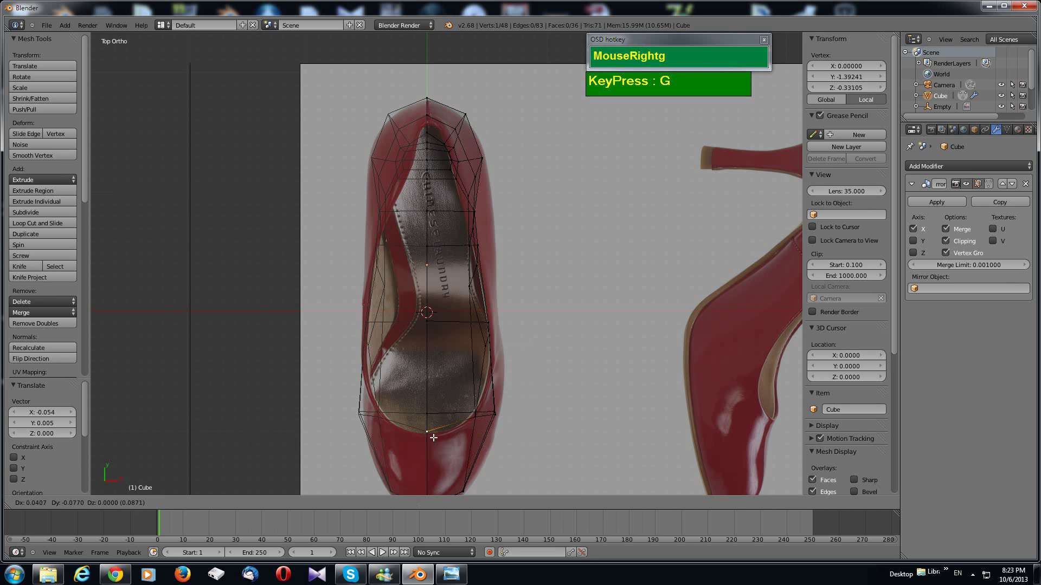
pyautogui.click(433, 437)
# Step: Return to solid shading and, in face select mode, delete the triangular face spanning the side of the shoe opening
pyautogui.moveTo(499, 278)
pyautogui.mouseDown(button='middle')
pyautogui.moveTo(509, 320)
pyautogui.moveTo(497, 271)
pyautogui.moveTo(441, 302)
pyautogui.moveTo(422, 338)
pyautogui.mouseUp(button='middle')
pyautogui.press('z')
pyautogui.hotkey('ctrl', 'Tab')
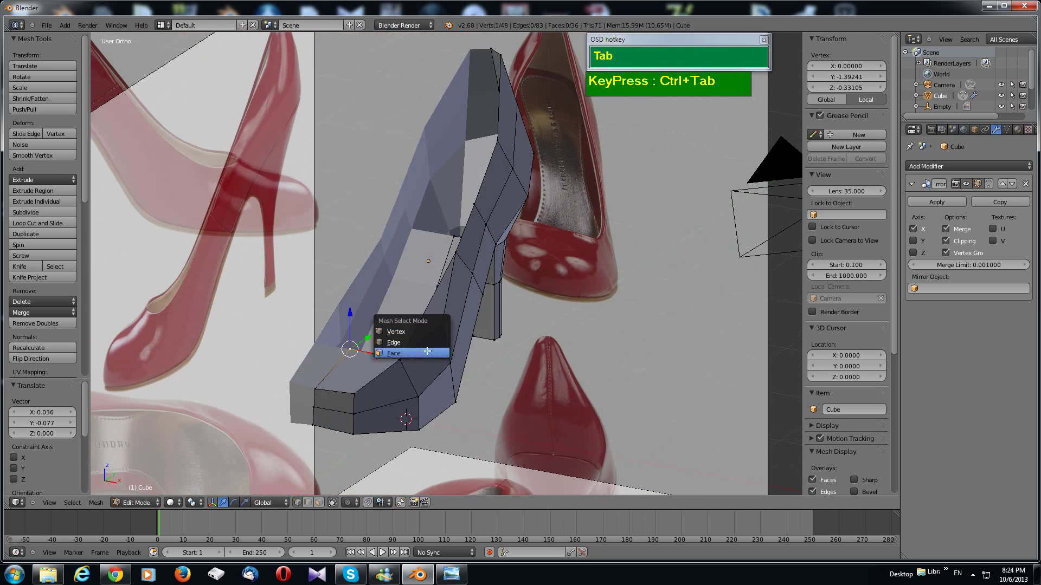
pyautogui.click(412, 359)
pyautogui.rightClick(433, 313)
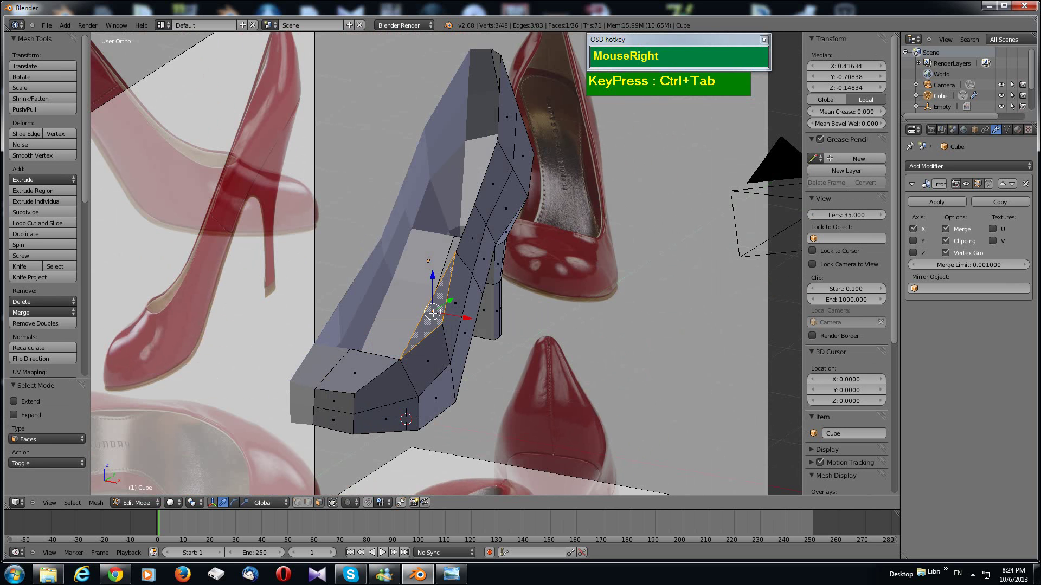
pyautogui.press('x')
pyautogui.click(429, 318)
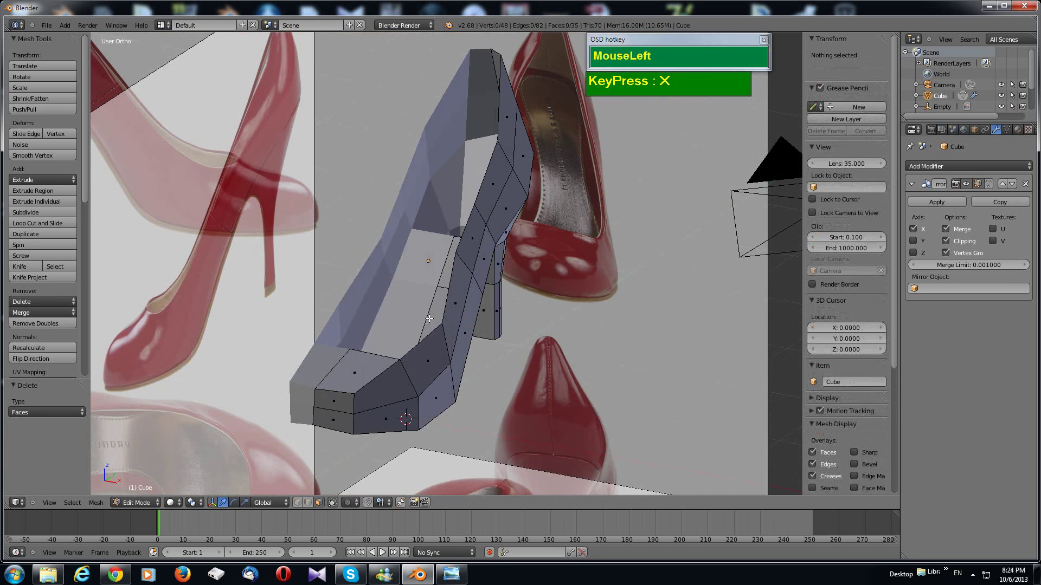
# Step: In vertex select mode, move three mid-side loop vertices from the ball toward the heel outward along X by 0.040, 0.048 and 0.054
pyautogui.moveTo(429, 319)
pyautogui.mouseDown(button='middle')
pyautogui.moveTo(484, 364)
pyautogui.moveTo(420, 326)
pyautogui.mouseUp(button='middle')
pyautogui.scroll(2, 470, 351)
pyautogui.scroll(-4, 470, 351)
pyautogui.hotkey('ctrl', 'Tab')
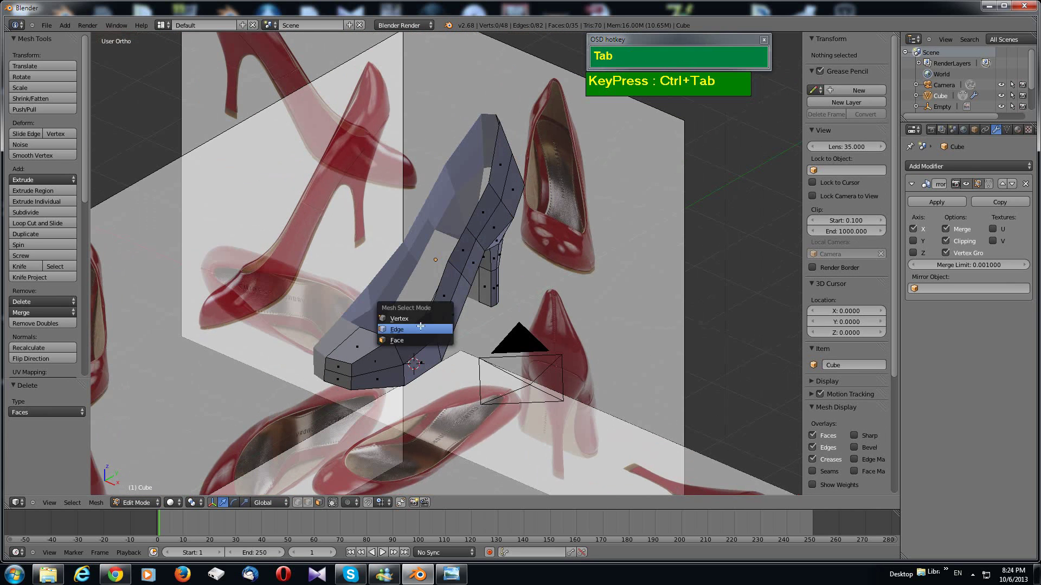
pyautogui.click(421, 319)
pyautogui.rightClick(435, 337)
pyautogui.moveTo(465, 349); pyautogui.dragTo(469, 348)
pyautogui.rightClick(464, 280)
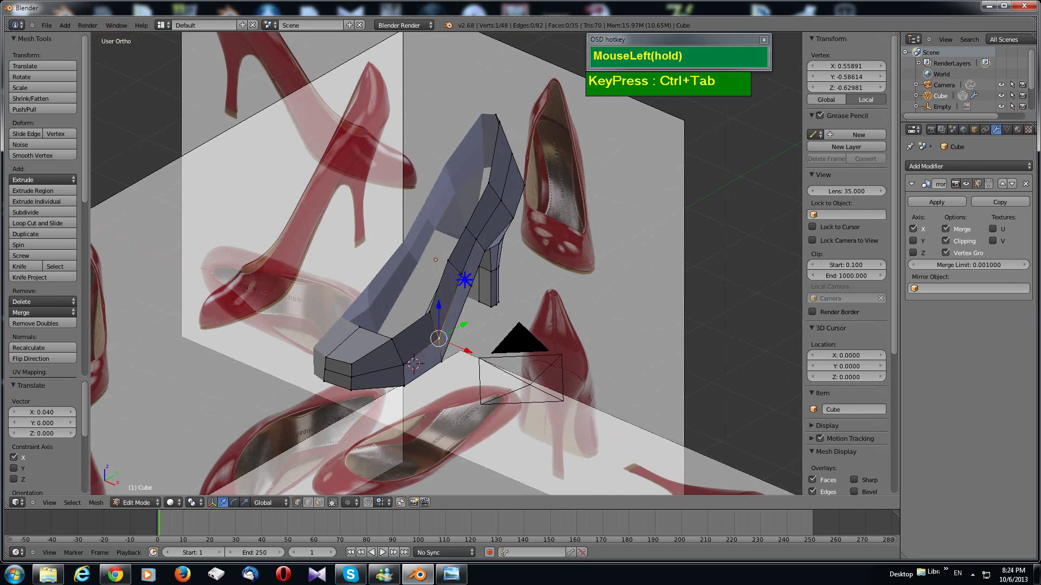
pyautogui.moveTo(487, 288); pyautogui.dragTo(491, 289)
pyautogui.rightClick(477, 240)
pyautogui.moveTo(497, 251); pyautogui.dragTo(500, 253)
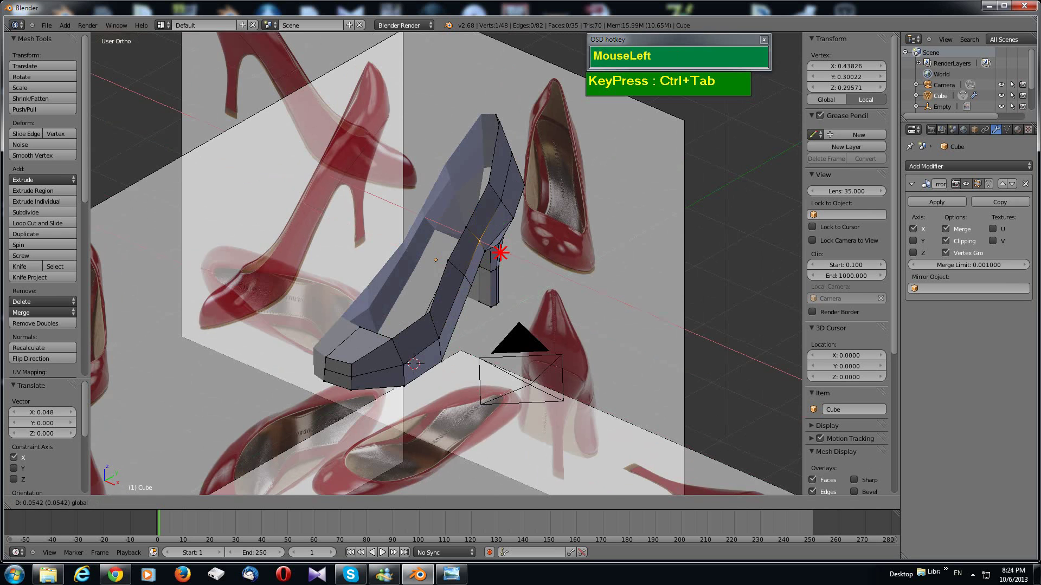
pyautogui.click(501, 252)
# Step: Move the opening rim vertex on the side near the heel -0.059 along X
pyautogui.moveTo(501, 252); pyautogui.dragTo(515, 206, button='middle')
pyautogui.rightClick(517, 202)
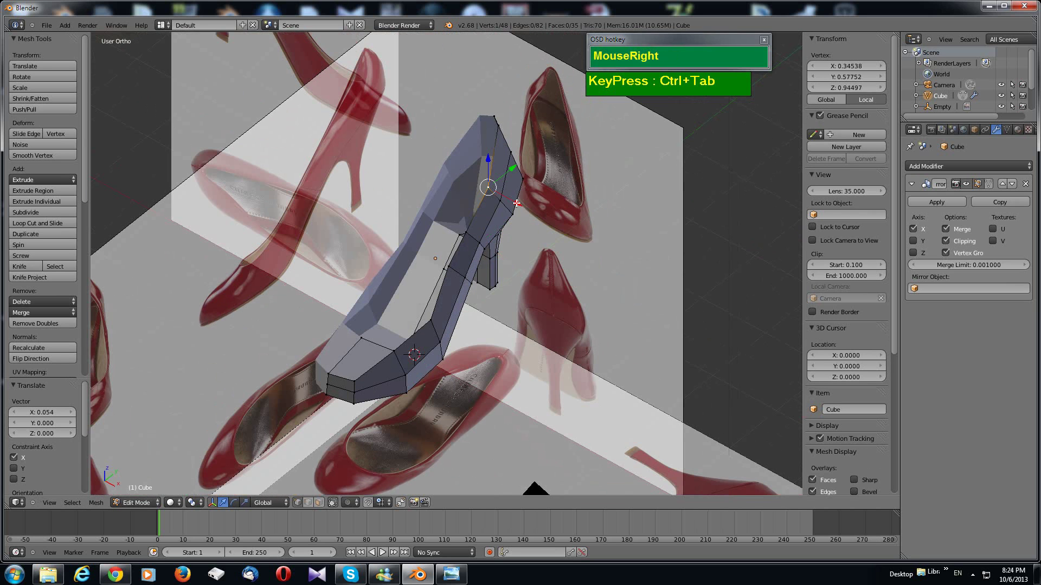
pyautogui.moveTo(516, 202); pyautogui.dragTo(511, 200)
pyautogui.moveTo(511, 201); pyautogui.dragTo(535, 343, button='middle')
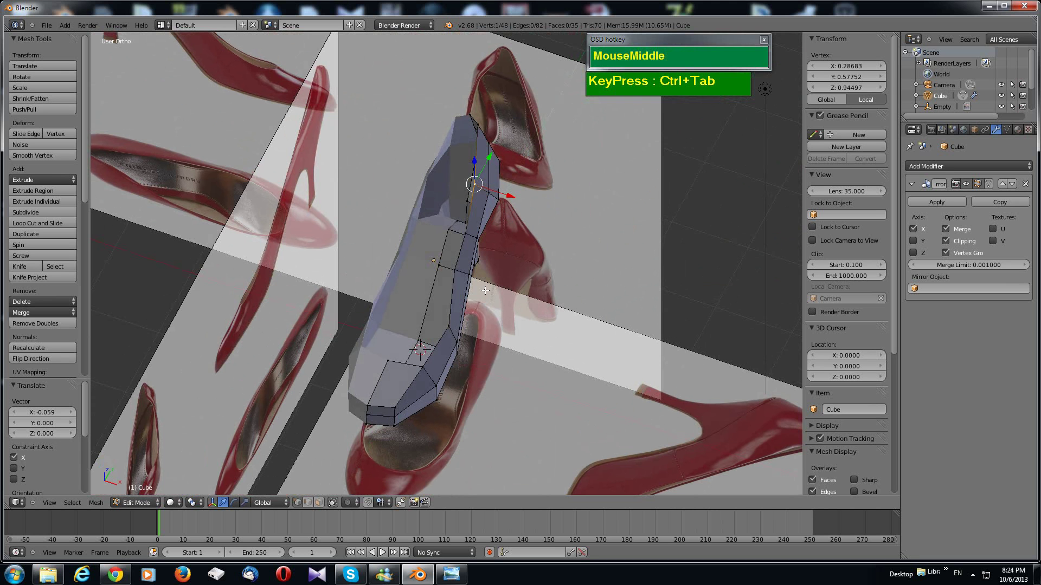
pyautogui.moveTo(552, 277); pyautogui.dragTo(514, 311, button='middle')
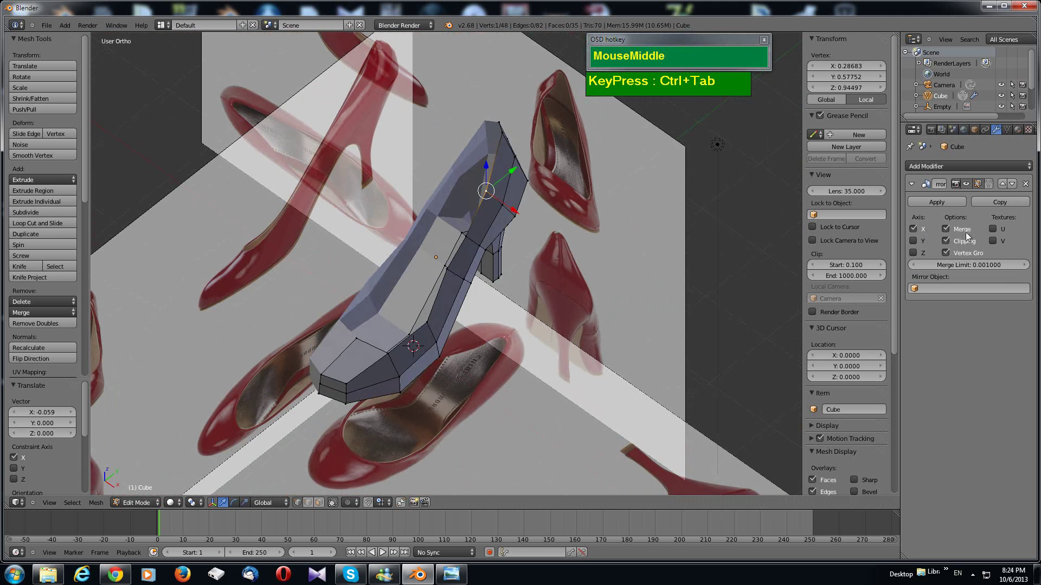
# Step: Switch to object mode and apply the shoe's Mirror modifier
pyautogui.press('Tab')
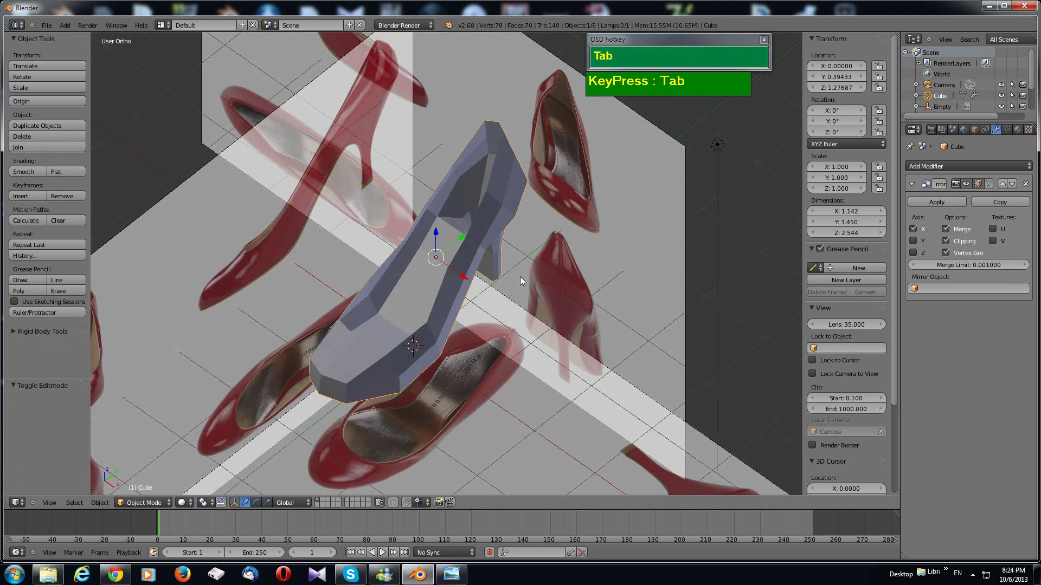
pyautogui.moveTo(519, 276); pyautogui.dragTo(511, 245, button='middle')
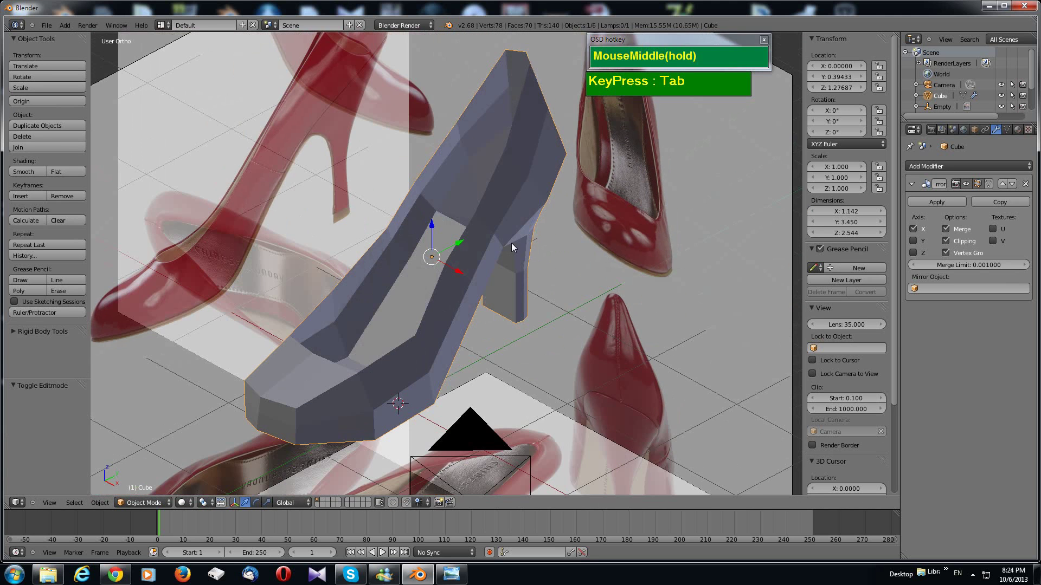
pyautogui.click(949, 203)
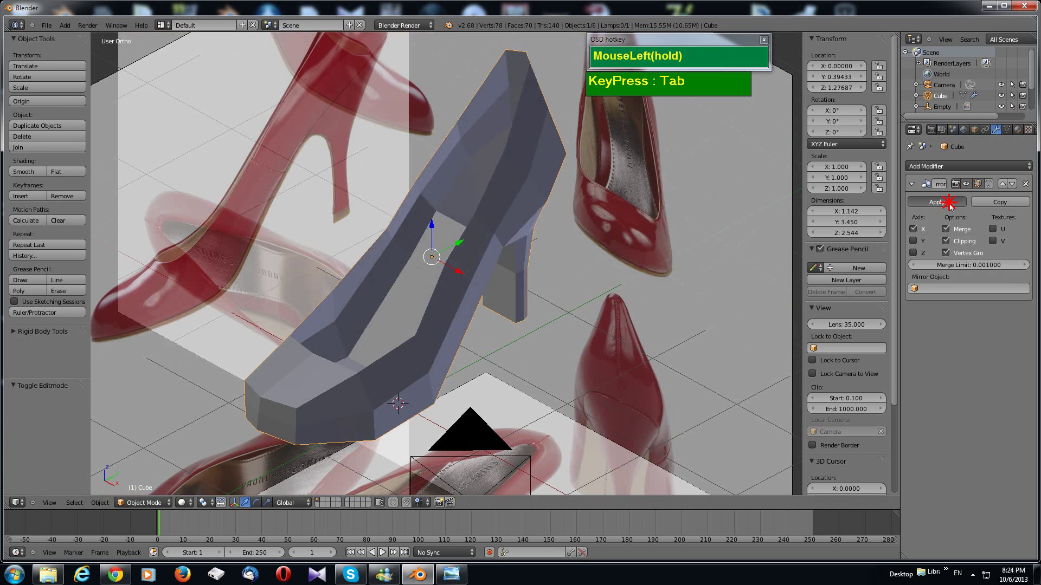
# Step: Examine the full shoe mesh in wireframe edit mode against the reference images, and return to object mode
pyautogui.moveTo(750, 234); pyautogui.dragTo(479, 351, button='middle')
pyautogui.press('Tab')
pyautogui.rightClick(465, 326)
pyautogui.scroll(2, 473, 317)
pyautogui.moveTo(423, 336); pyautogui.dragTo(464, 351, button='middle')
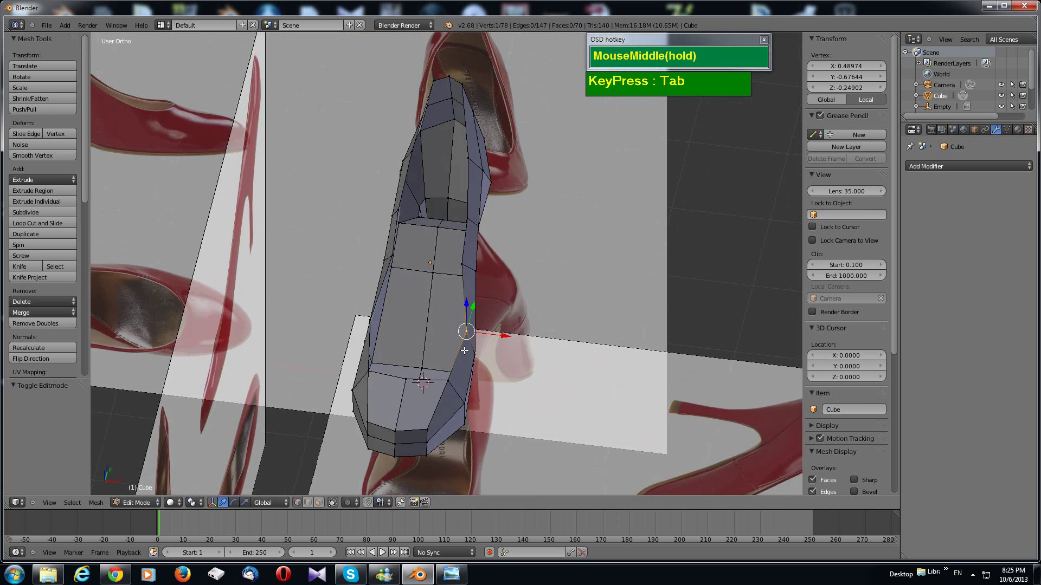
pyautogui.press('KP_7')
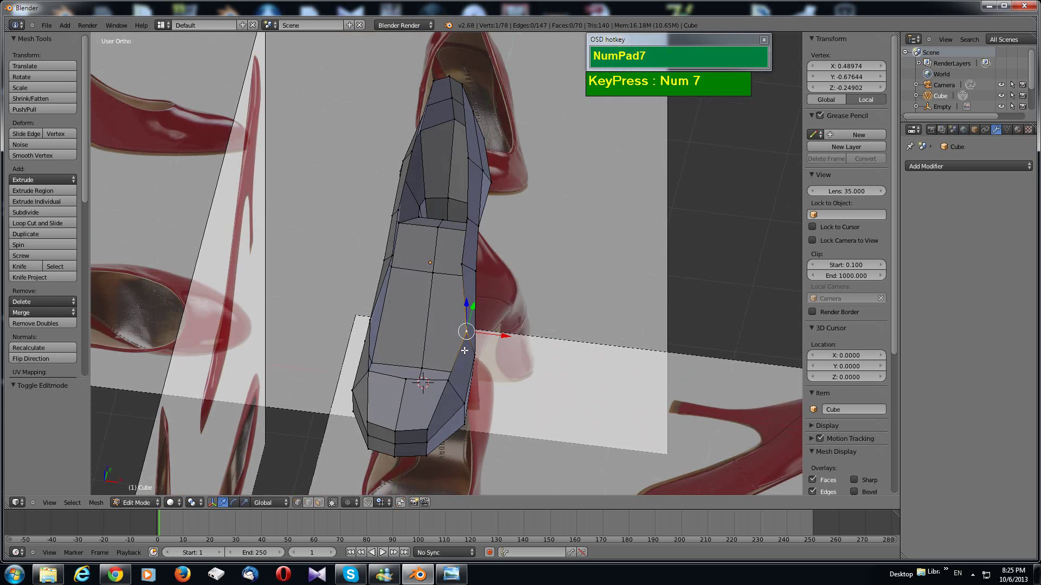
pyautogui.press('z')
pyautogui.scroll(1, 464, 351)
pyautogui.keyDown('shift'); pyautogui.moveTo(464, 351); pyautogui.dragTo(495, 335, button='middle'); pyautogui.keyUp('shift')
pyautogui.rightClick(401, 359)
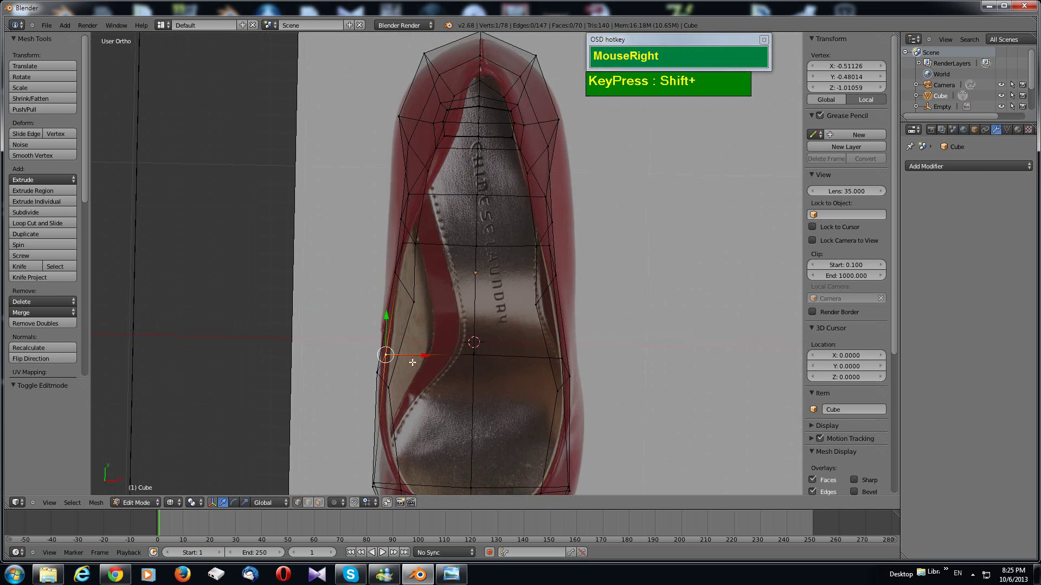
pyautogui.moveTo(412, 362)
pyautogui.mouseDown(button='middle')
pyautogui.moveTo(431, 344)
pyautogui.moveTo(390, 369)
pyautogui.moveTo(414, 388)
pyautogui.moveTo(407, 456)
pyautogui.moveTo(374, 352)
pyautogui.moveTo(390, 320)
pyautogui.moveTo(407, 327)
pyautogui.moveTo(422, 369)
pyautogui.mouseUp(button='middle')
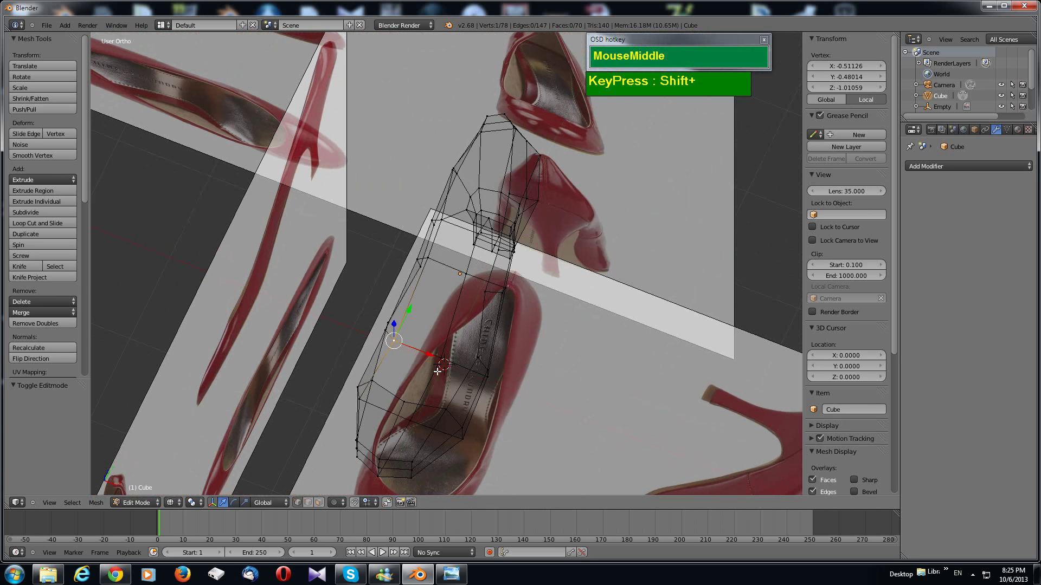
pyautogui.moveTo(437, 372); pyautogui.dragTo(380, 309, button='middle')
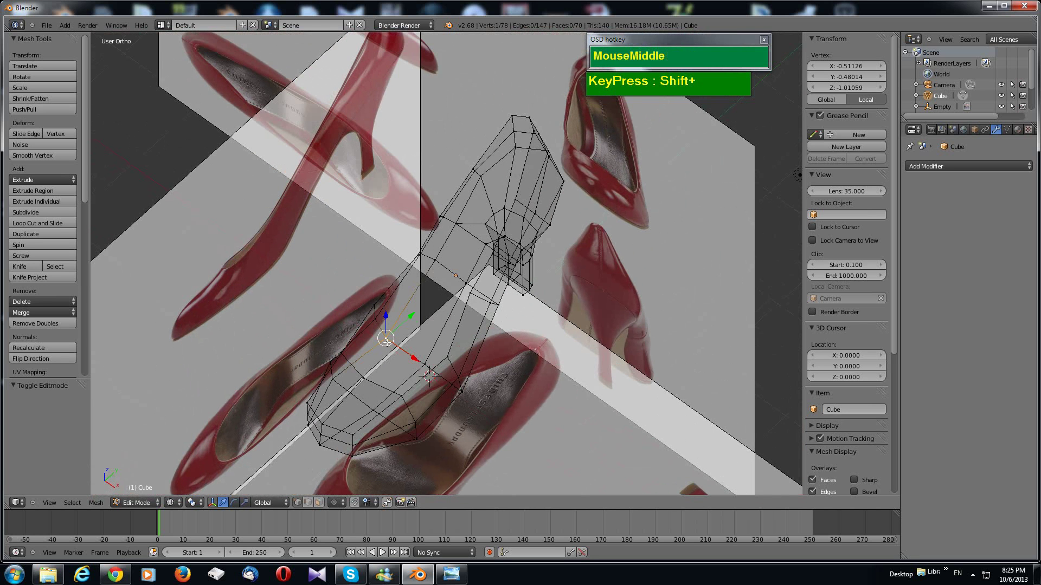
pyautogui.scroll(1, 393, 360)
pyautogui.scroll(-2, 489, 380)
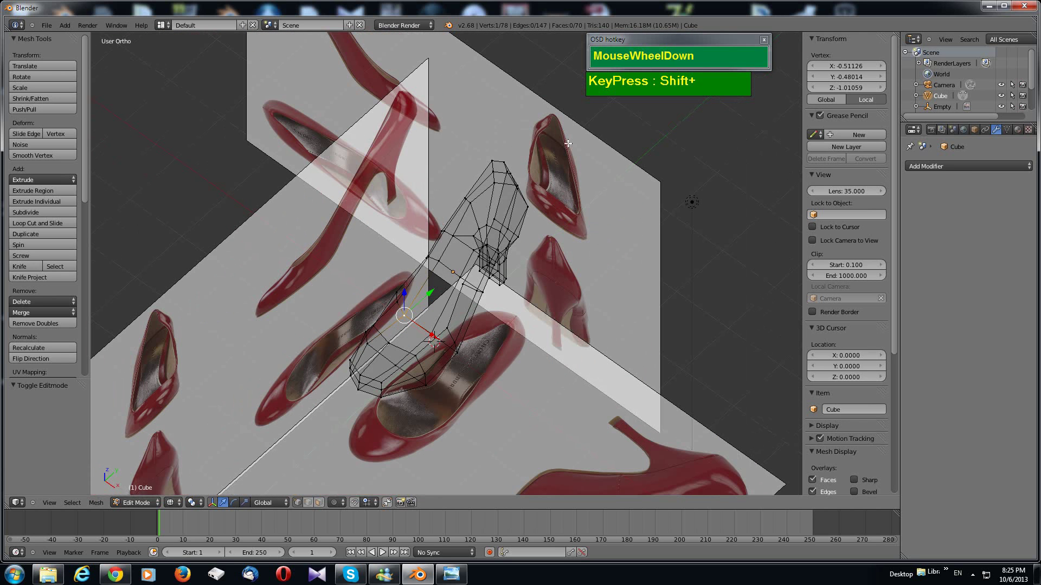
pyautogui.scroll(-3, 678, 364)
pyautogui.scroll(2, 670, 365)
pyautogui.scroll(-3, 659, 365)
pyautogui.press('Tab')
pyautogui.scroll(-1, 650, 365)
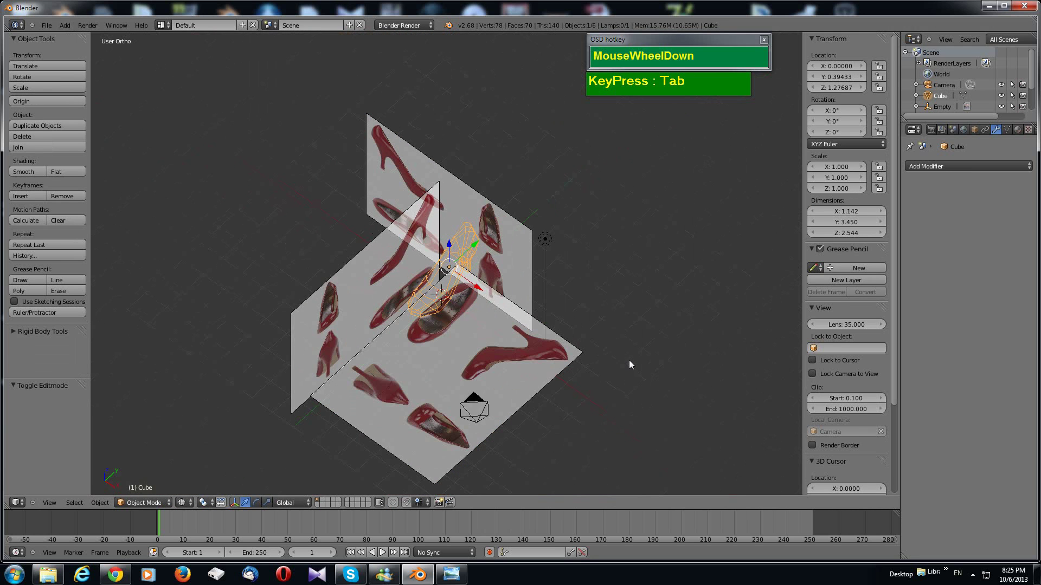
pyautogui.scroll(1, 629, 362)
pyautogui.scroll(-1, 629, 362)
pyautogui.scroll(1, 629, 365)
pyautogui.moveTo(628, 362); pyautogui.dragTo(701, 63, button='middle')
pyautogui.moveTo(656, 198); pyautogui.dragTo(653, 307, button='middle')
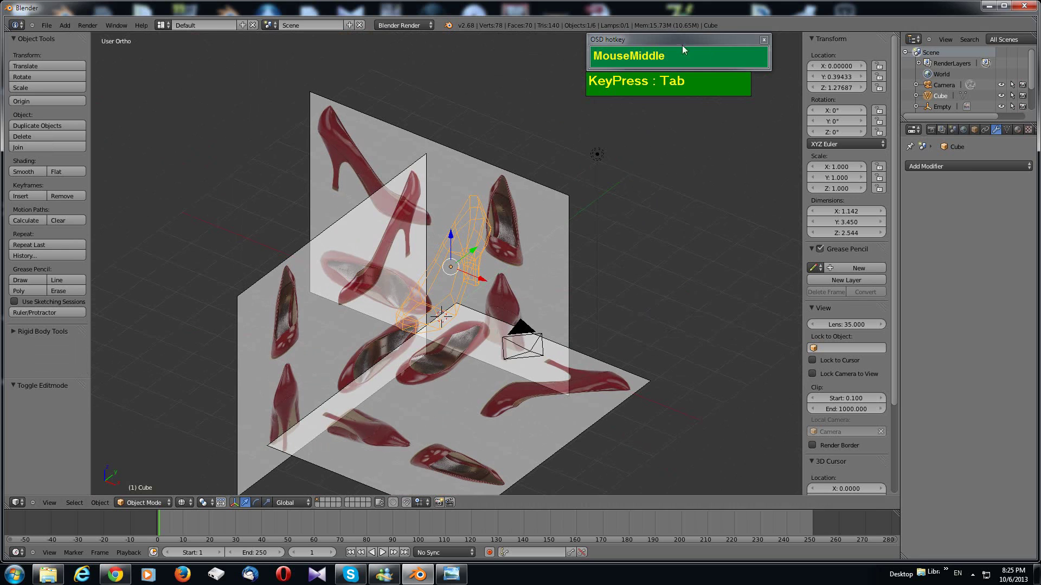
pyautogui.moveTo(674, 39); pyautogui.dragTo(662, 113)
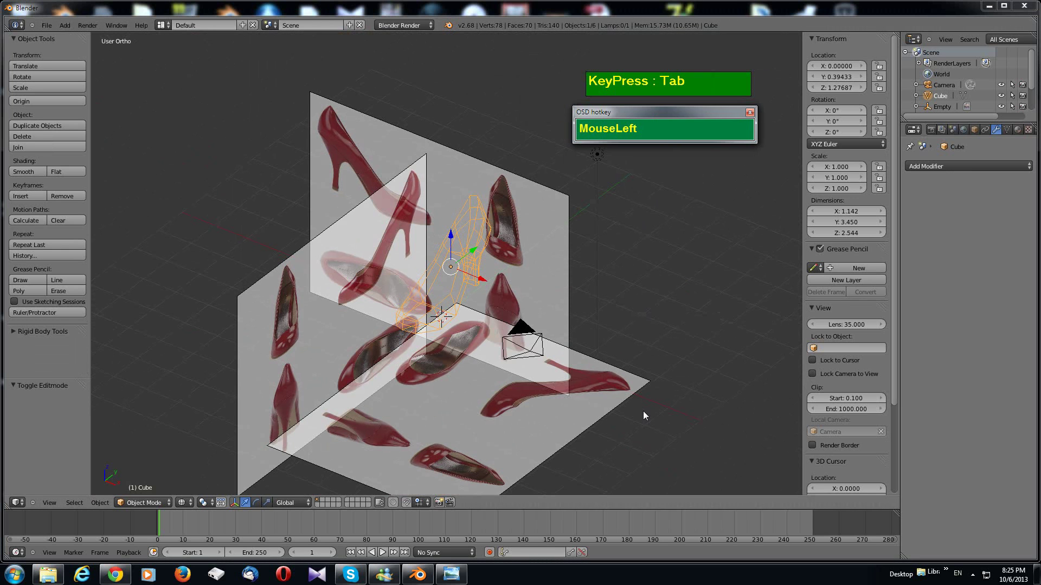
pyautogui.rightClick(784, 352)
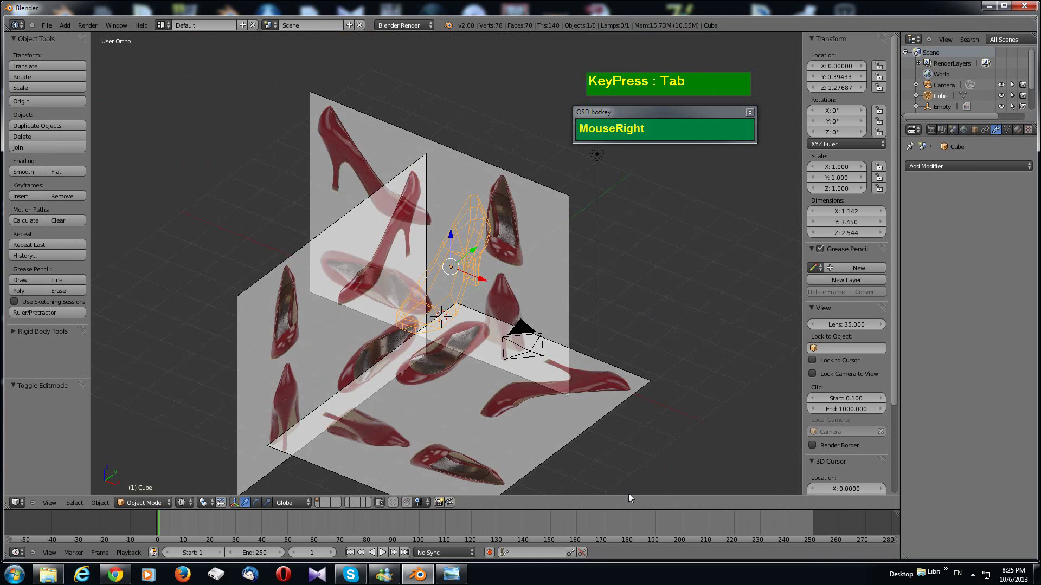
pyautogui.press('Tab')
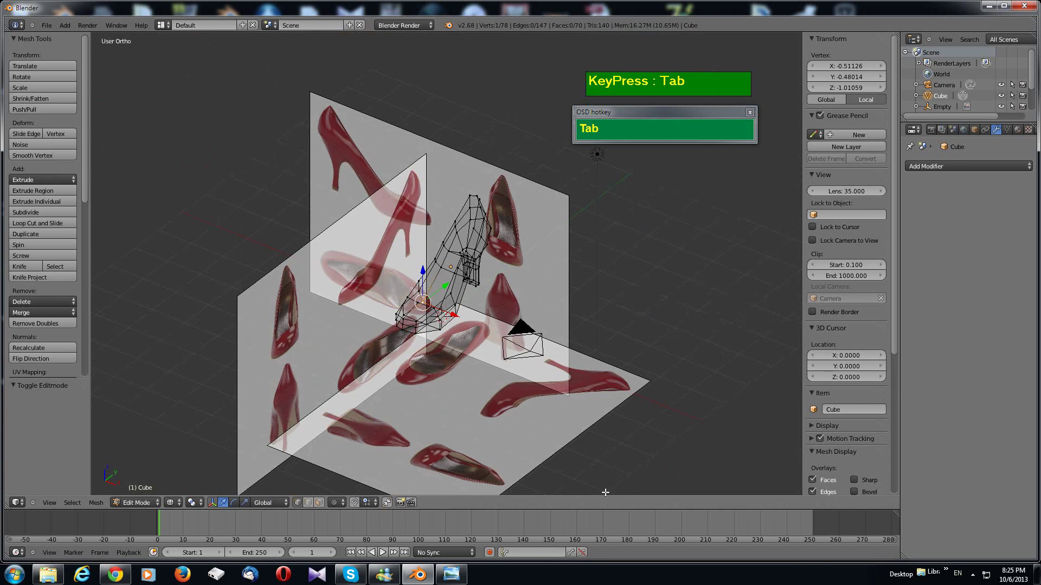
pyautogui.press('Tab')
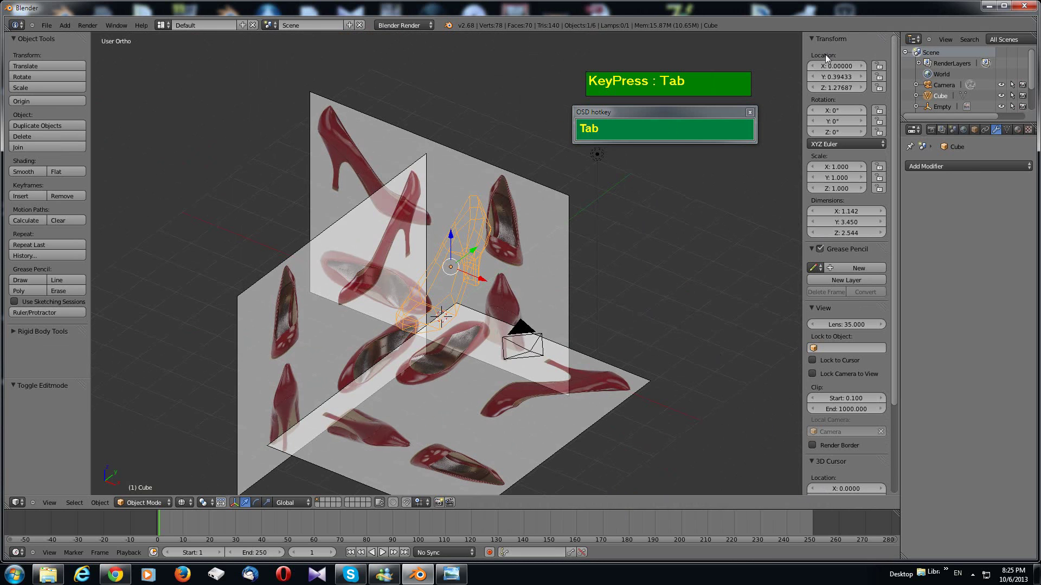
# Step: Hide the properties sidebar, split the 3D viewport into two side-by-side views of the shoe, and hide the first view's tool shelf
pyautogui.press('n')
pyautogui.click(888, 34)
pyautogui.moveTo(887, 34); pyautogui.dragTo(467, 217)
pyautogui.scroll(-2, 707, 313)
pyautogui.scroll(3, 707, 313)
pyautogui.moveTo(707, 314); pyautogui.dragTo(750, 268, button='middle')
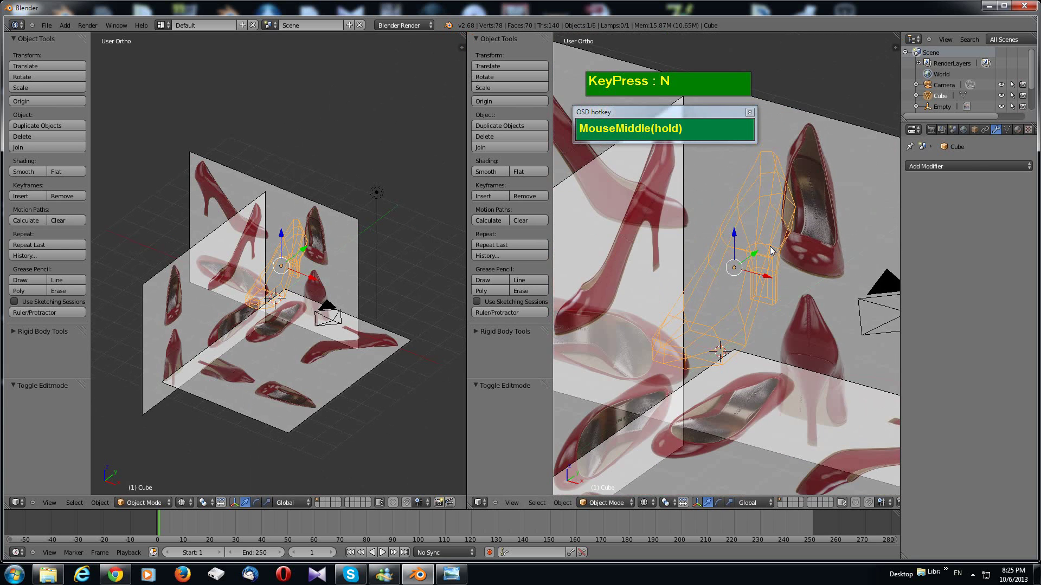
pyautogui.scroll(4, 363, 281)
pyautogui.scroll(1, 362, 274)
pyautogui.press('t')
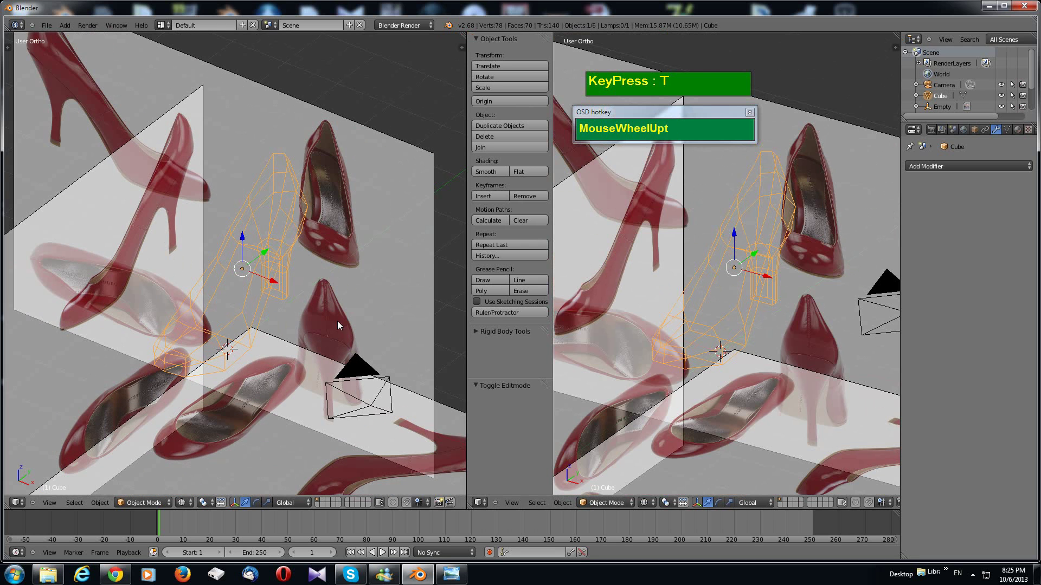
# Step: In top view edit mode, move the shoe's lower side vertex at the arch, on the negative X side, 0.221 along X and -0.007 along Y
pyautogui.press('KP_7')
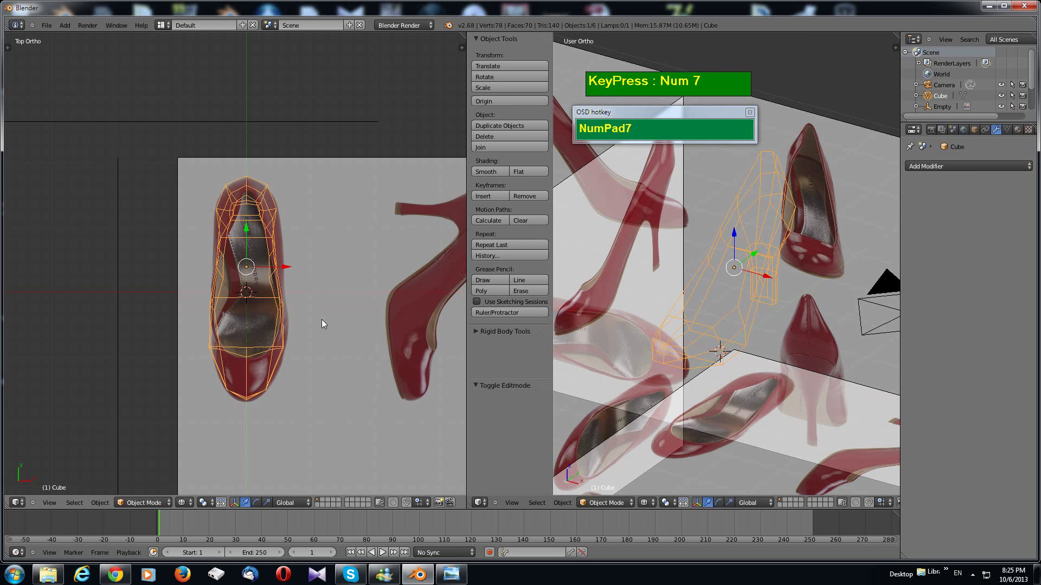
pyautogui.scroll(2, 322, 324)
pyautogui.keyDown('shift'); pyautogui.moveTo(322, 324); pyautogui.dragTo(383, 288, button='middle'); pyautogui.keyUp('shift')
pyautogui.press('Tab')
pyautogui.scroll(1, 362, 309)
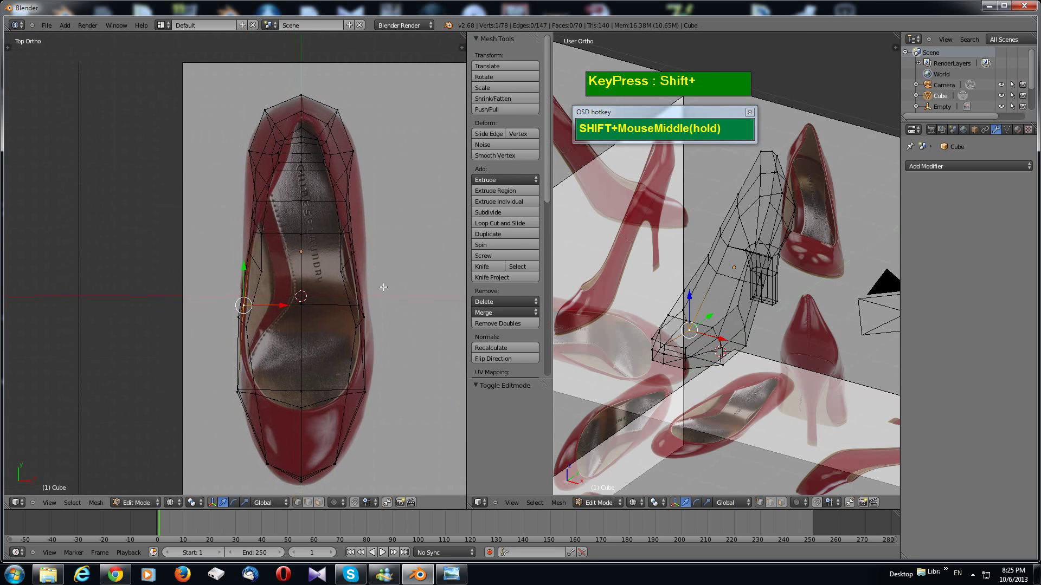
pyautogui.scroll(2, 383, 287)
pyautogui.rightClick(282, 278)
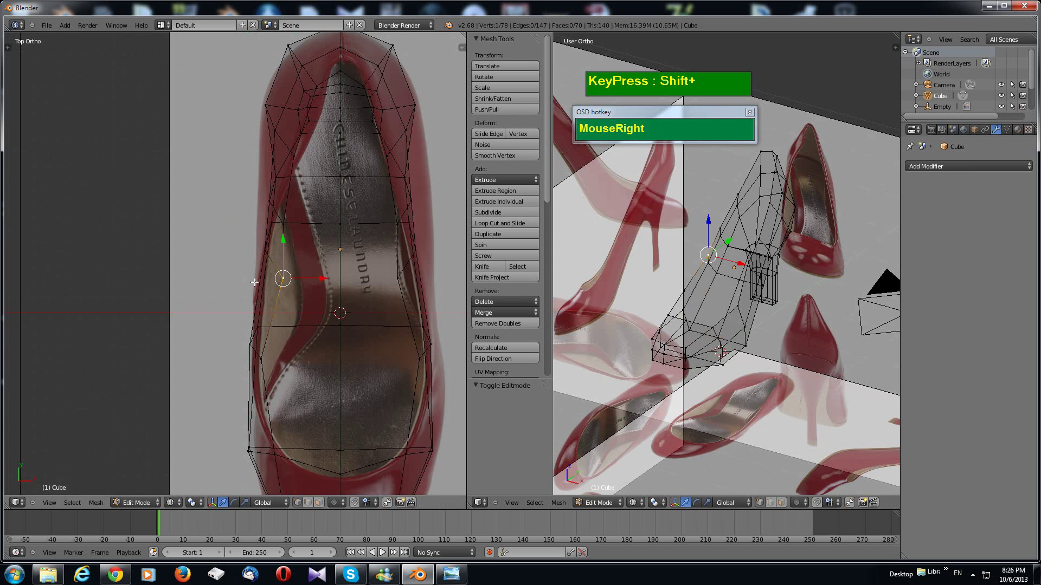
pyautogui.rightClick(264, 251)
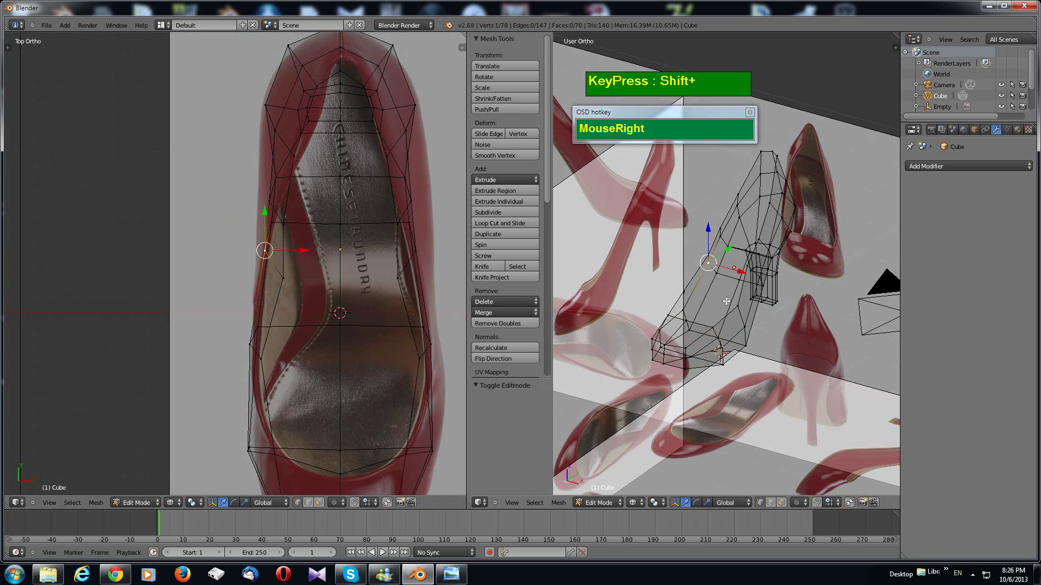
pyautogui.rightClick(271, 223)
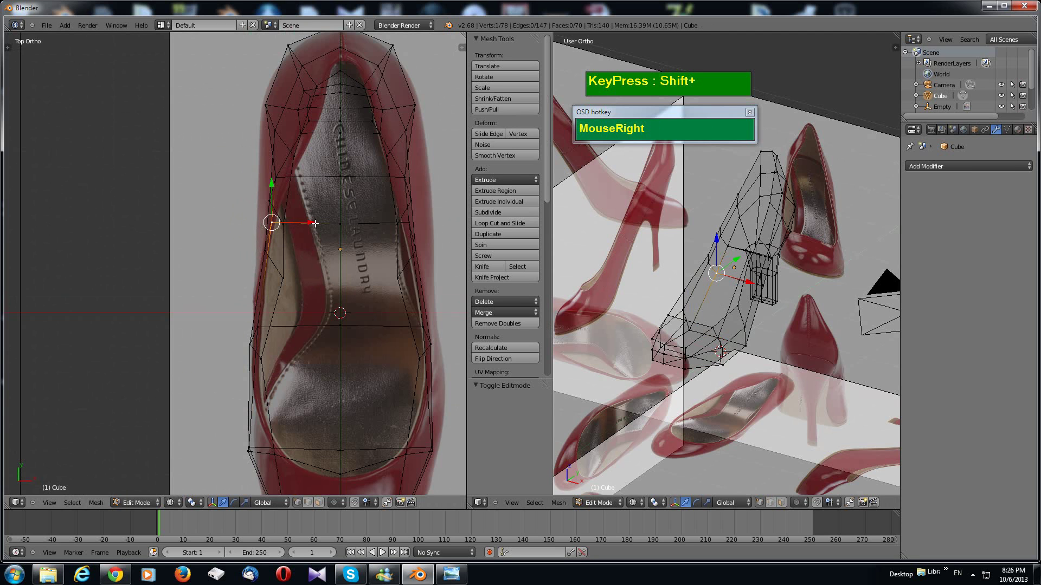
pyautogui.press('g')
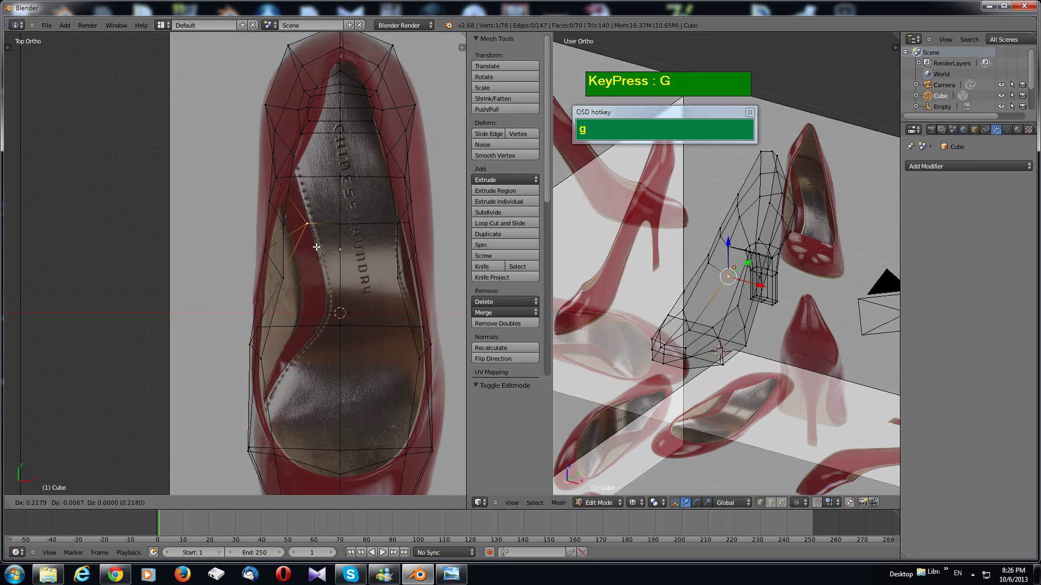
pyautogui.click(317, 246)
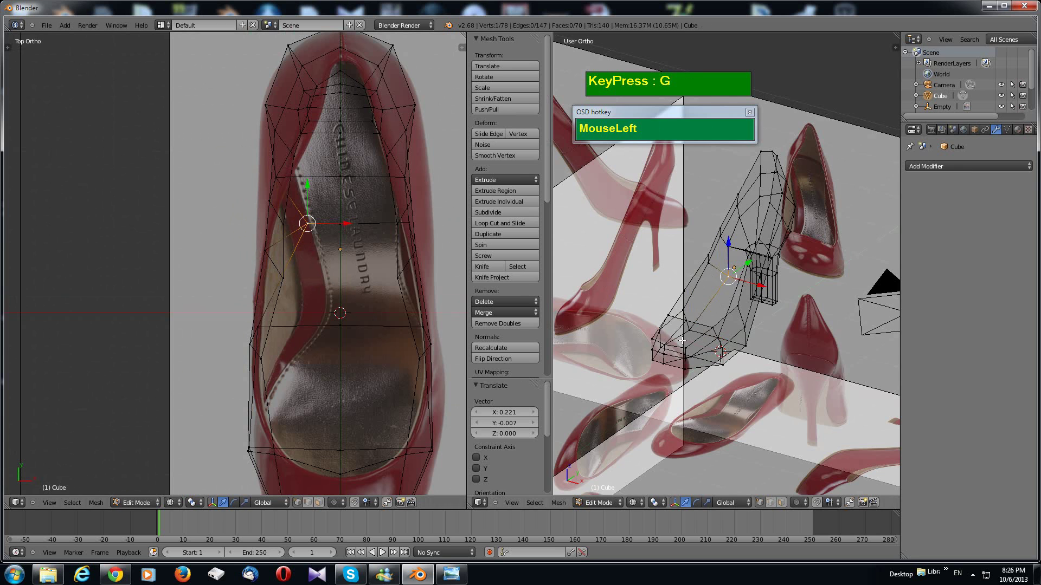
# Step: Move the next negative X side vertex toward the heel 0.111 along X and 0.017 along Y
pyautogui.moveTo(748, 303); pyautogui.dragTo(760, 319, button='middle')
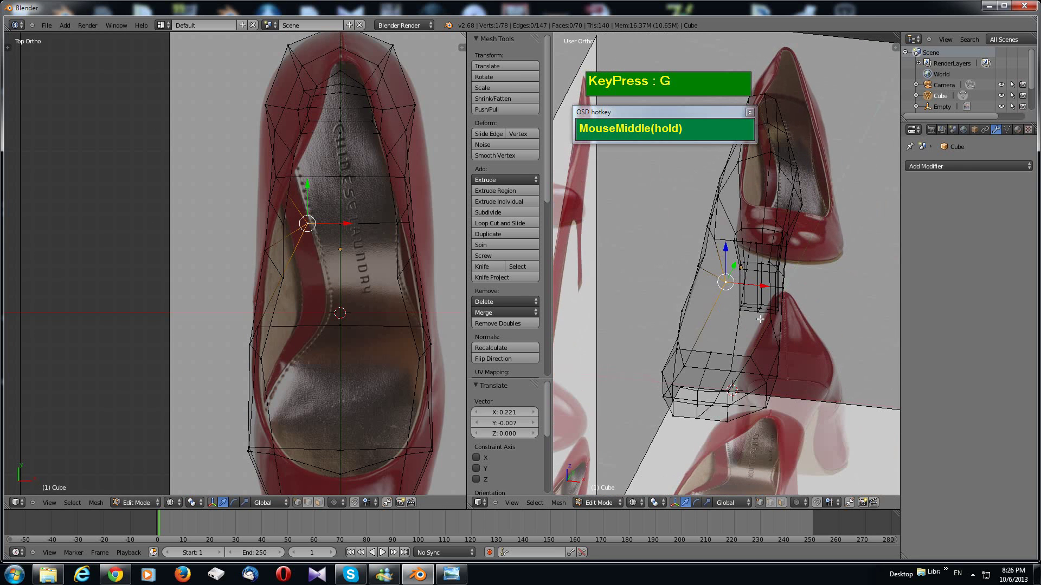
pyautogui.rightClick(715, 239)
pyautogui.press('g')
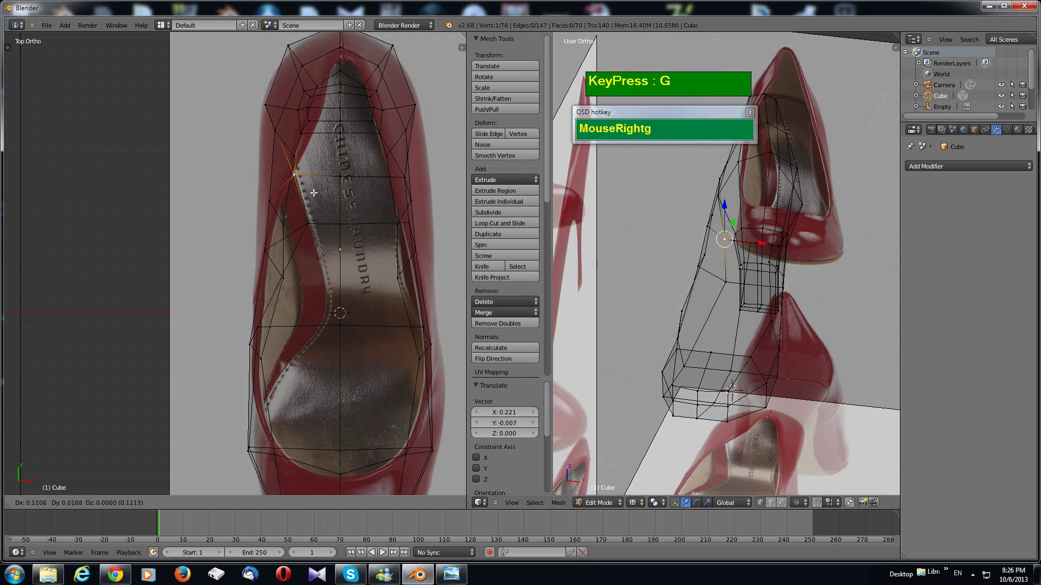
pyautogui.click(318, 191)
# Step: Move the negative X side heel vertex by X 0.077, Y 0.030, and the one nearest the heel's back by X 0.050, Y -0.047
pyautogui.rightClick(266, 103)
pyautogui.press('g')
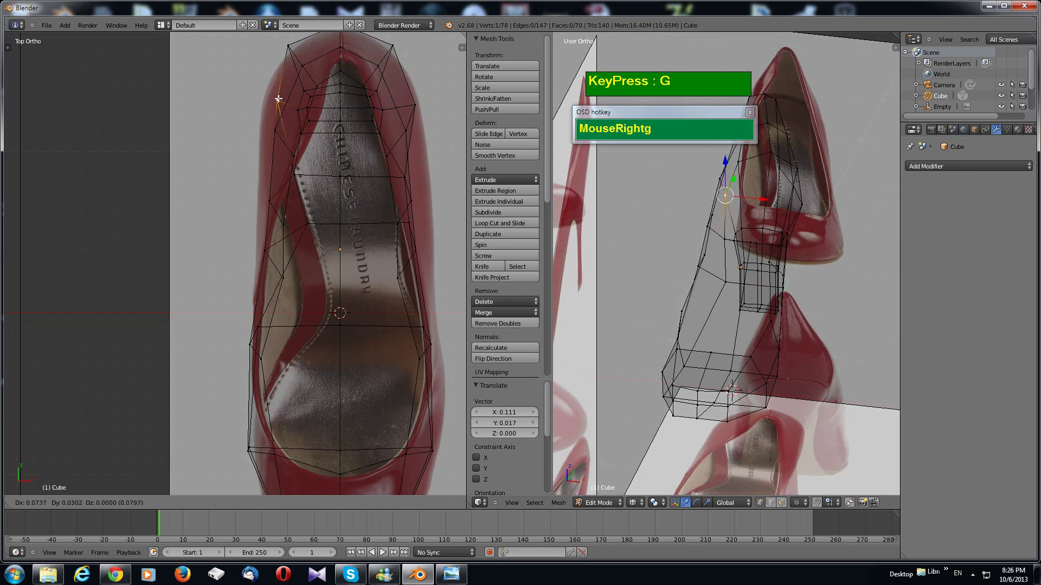
pyautogui.click(277, 99)
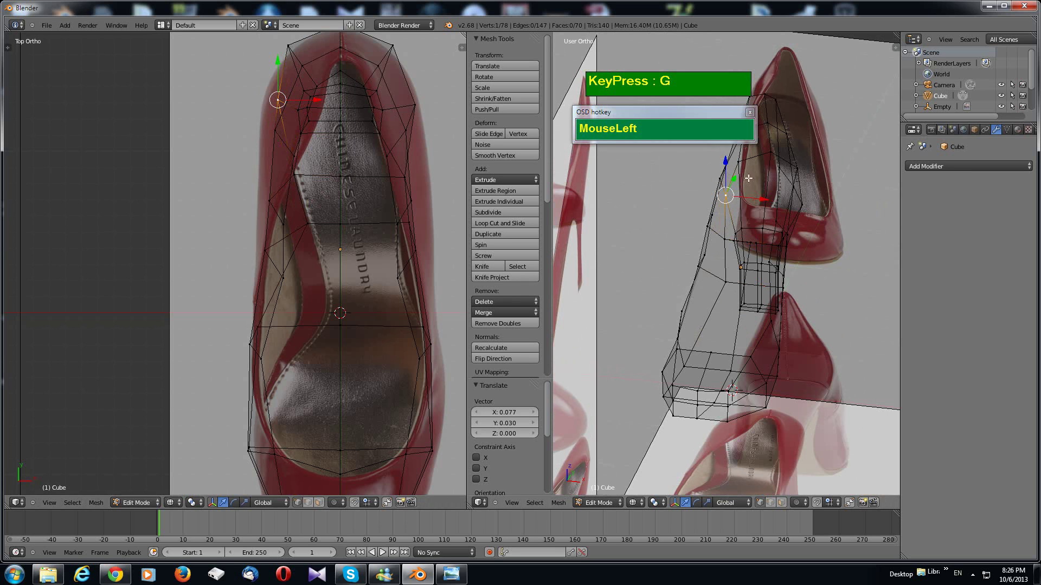
pyautogui.rightClick(740, 164)
pyautogui.press('g')
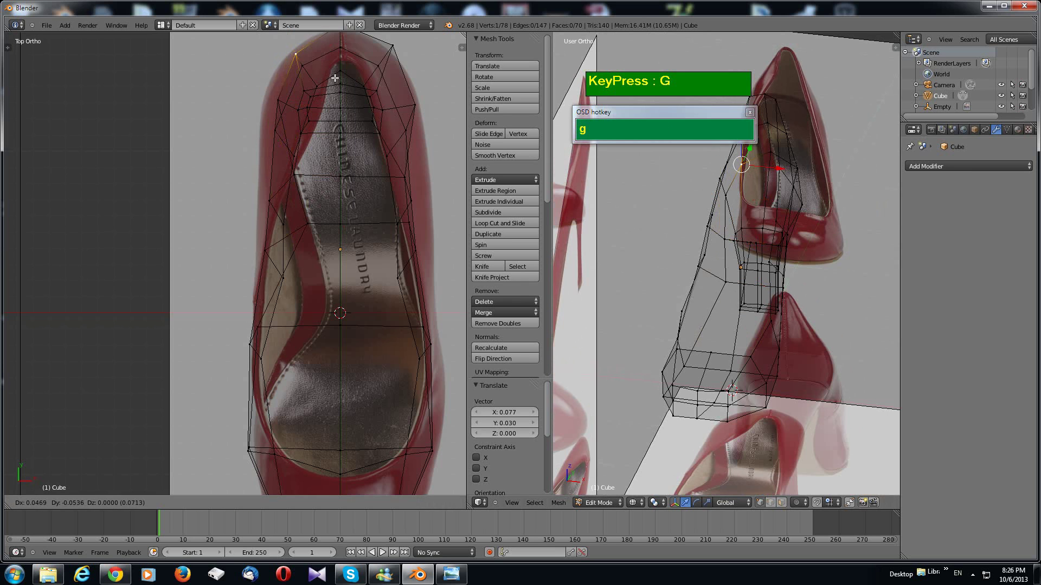
pyautogui.click(336, 76)
# Step: Try moving the inner side vertex at the midfoot, on the negative X side, 0.369 along X
pyautogui.rightClick(283, 281)
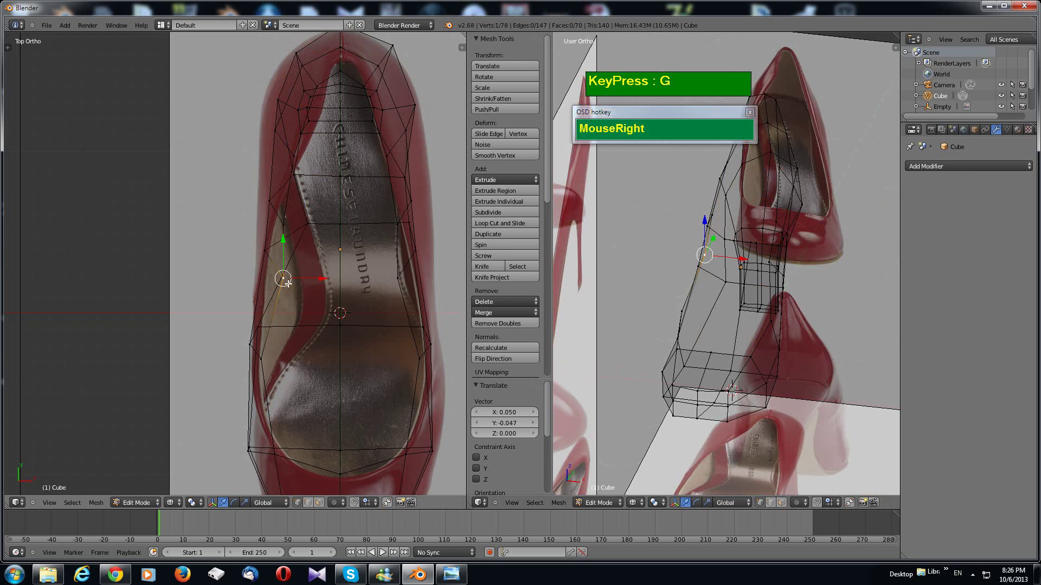
pyautogui.scroll(-2, 699, 322)
pyautogui.moveTo(700, 321); pyautogui.dragTo(720, 360, button='middle')
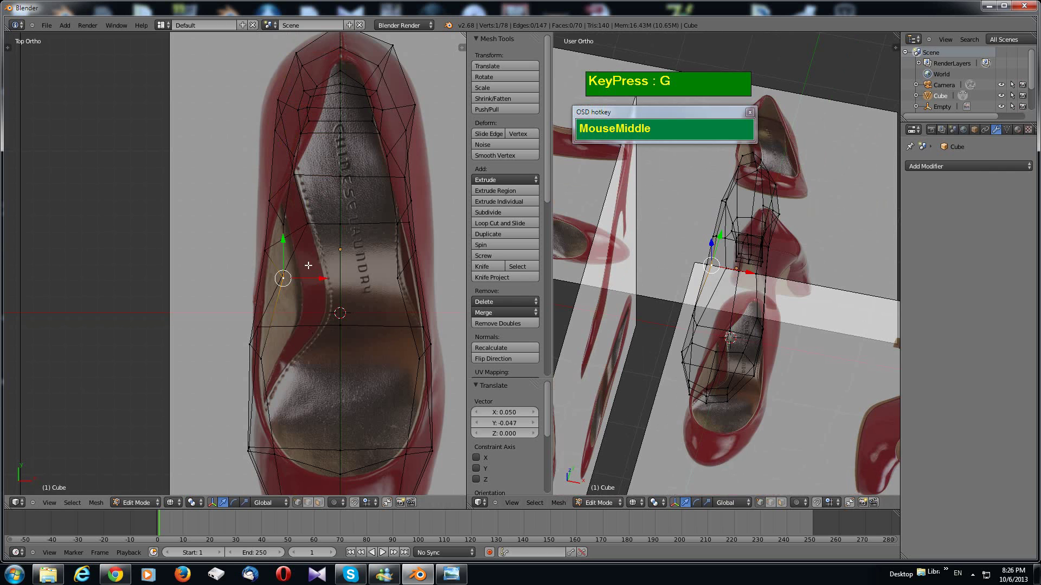
pyautogui.moveTo(735, 332)
pyautogui.mouseDown(button='middle')
pyautogui.moveTo(751, 380)
pyautogui.moveTo(746, 341)
pyautogui.mouseUp(button='middle')
pyautogui.scroll(1, 746, 341)
pyautogui.rightClick(703, 318)
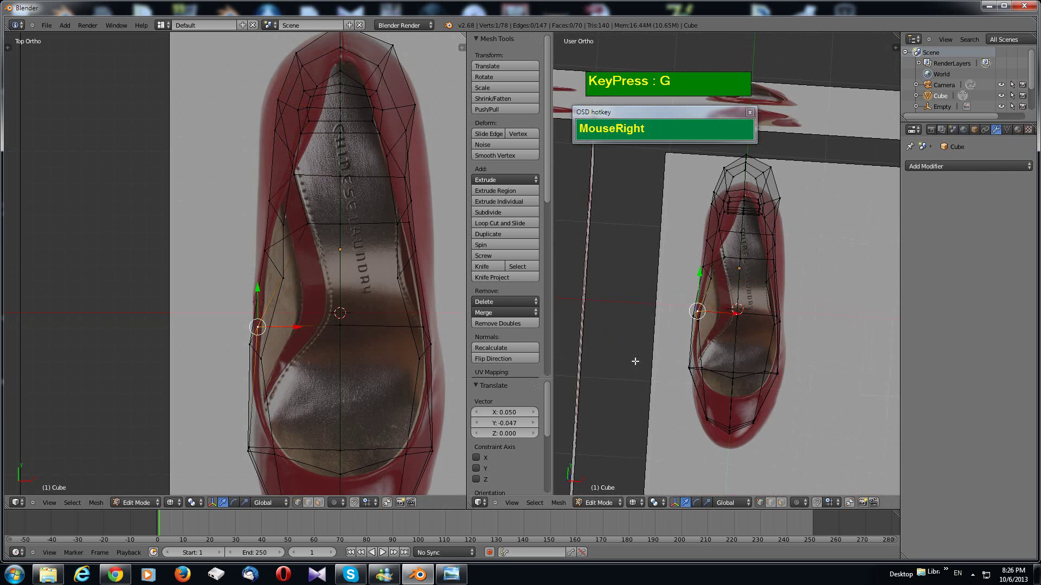
pyautogui.moveTo(300, 329); pyautogui.dragTo(358, 342)
# Step: Show the shoe mesh in solid shading and orbit the first view to inspect the opening
pyautogui.moveTo(357, 342)
pyautogui.mouseDown(button='middle')
pyautogui.moveTo(344, 376)
pyautogui.moveTo(360, 402)
pyautogui.moveTo(333, 371)
pyautogui.moveTo(315, 407)
pyautogui.moveTo(241, 440)
pyautogui.moveTo(347, 330)
pyautogui.moveTo(239, 372)
pyautogui.moveTo(260, 374)
pyautogui.moveTo(341, 433)
pyautogui.moveTo(276, 302)
pyautogui.mouseUp(button='middle')
pyautogui.scroll(-2, 355, 410)
pyautogui.press('z')
pyautogui.scroll(2, 265, 360)
pyautogui.moveTo(265, 360); pyautogui.dragTo(249, 379, button='middle')
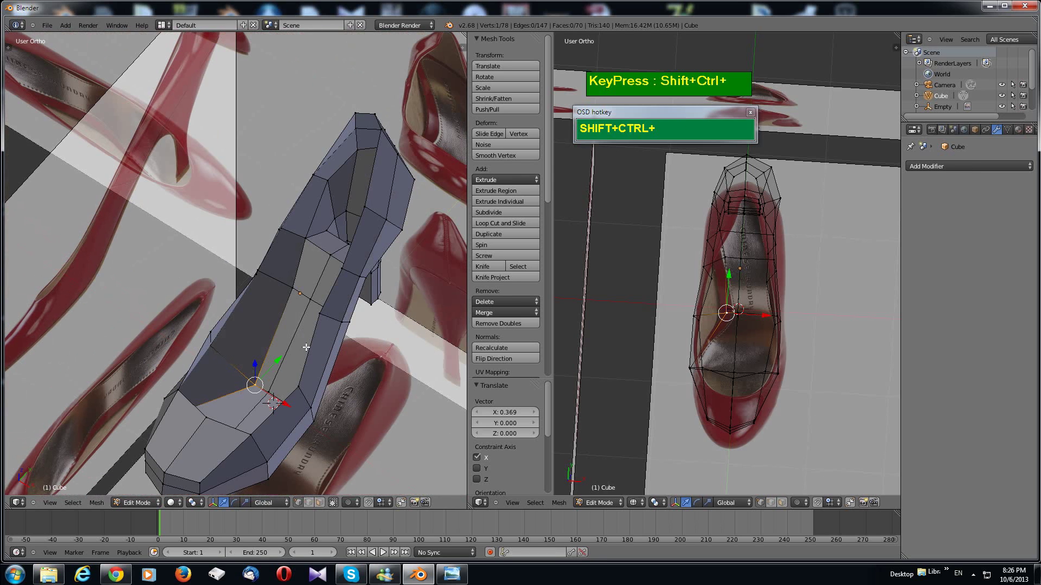
# Step: Undo the last vertex move along X, and raise the same inner midfoot vertex 0.020 along Z
pyautogui.hotkey('ctrl', 'z')
pyautogui.moveTo(277, 368); pyautogui.dragTo(313, 387, button='middle')
pyautogui.moveTo(324, 437); pyautogui.dragTo(215, 346, button='middle')
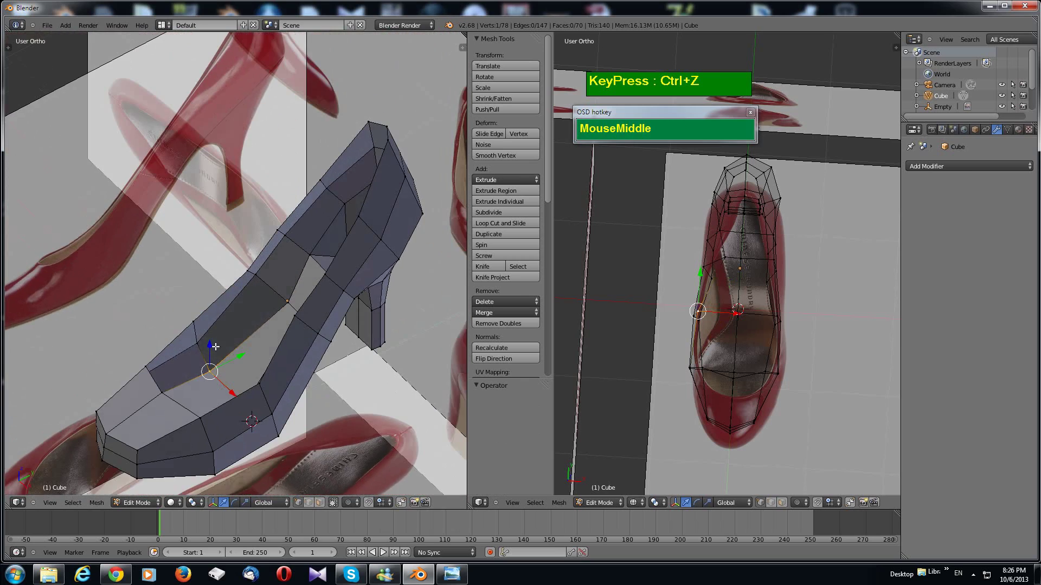
pyautogui.moveTo(213, 344); pyautogui.dragTo(211, 340)
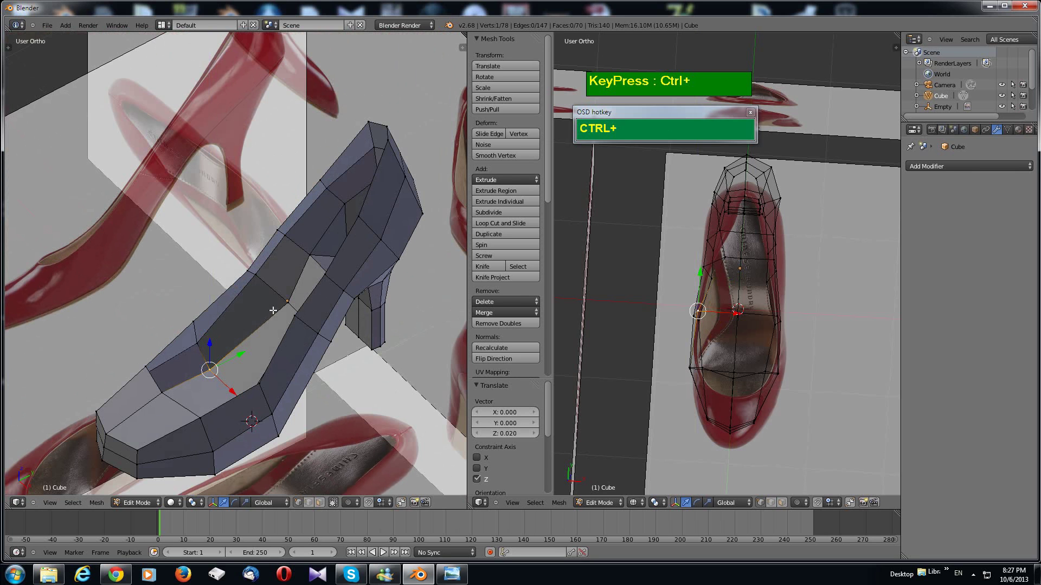
# Step: Preview a lengthwise loop cut running around the shoe's side walls
pyautogui.hotkey('ctrl', 'r')
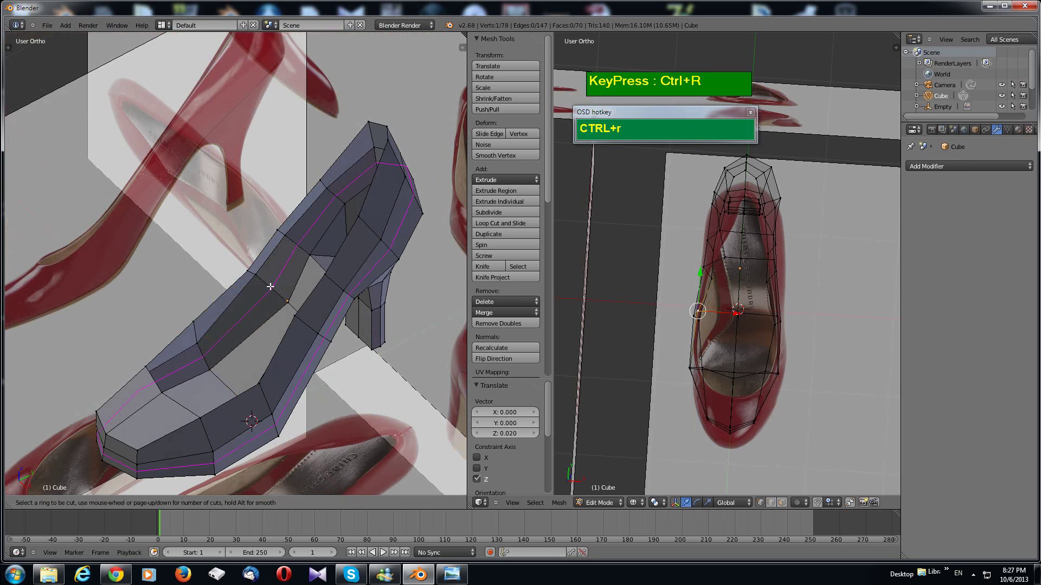
# Step: Insert one edge loop lengthwise around the shoe's upper wall, leaving it centred without sliding
pyautogui.click(271, 286)
pyautogui.rightClick(270, 288)
pyautogui.moveTo(270, 287); pyautogui.dragTo(273, 363, button='middle')
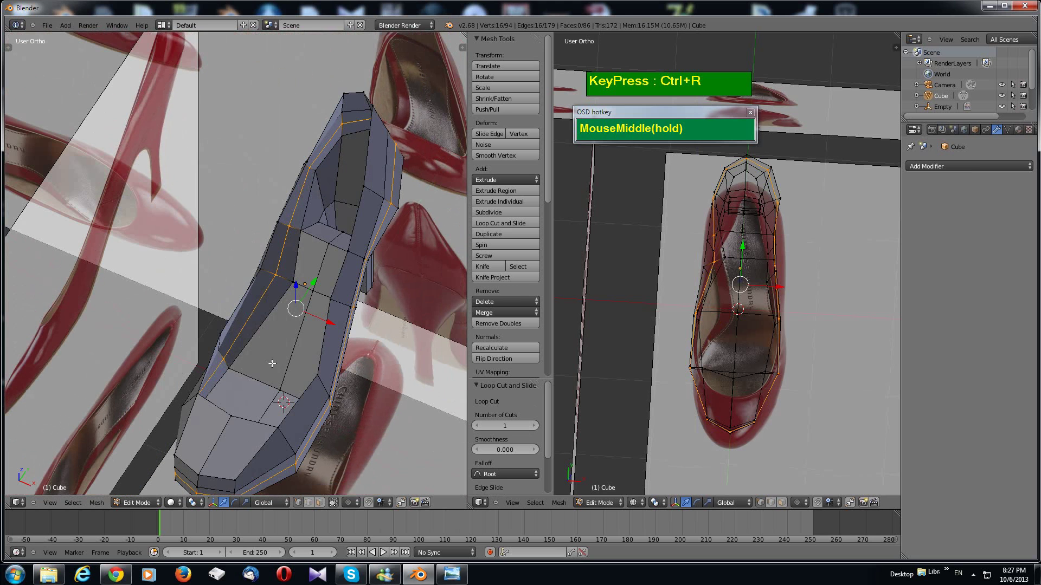
# Step: Shift the new loop's vertices along one side of the shoe opening inward along X, the rearmost by about 0.071
pyautogui.rightClick(225, 359)
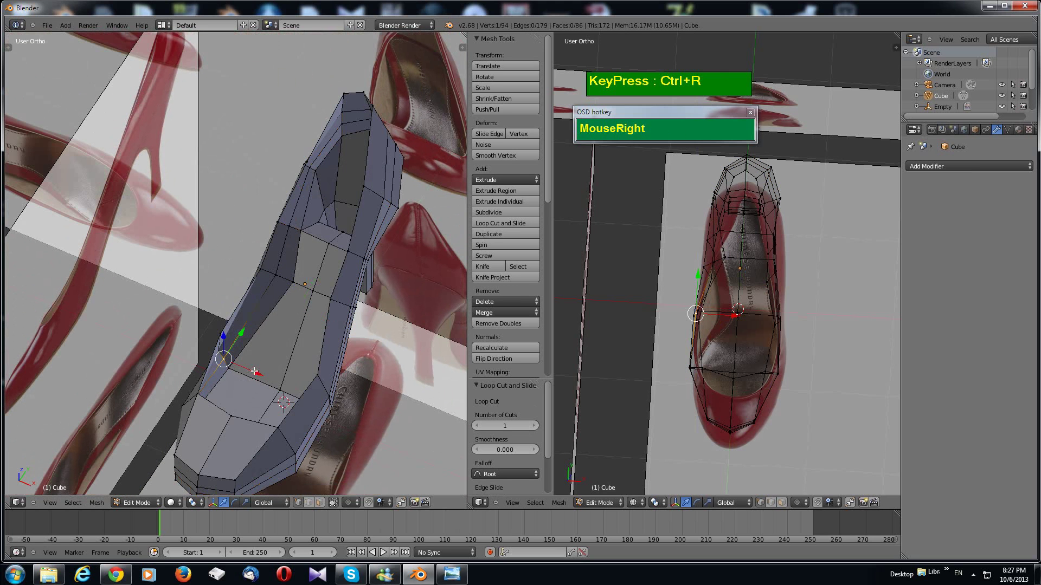
pyautogui.moveTo(254, 371); pyautogui.dragTo(320, 295)
pyautogui.rightClick(281, 273)
pyautogui.rightClick(292, 225)
pyautogui.moveTo(323, 237); pyautogui.dragTo(325, 239)
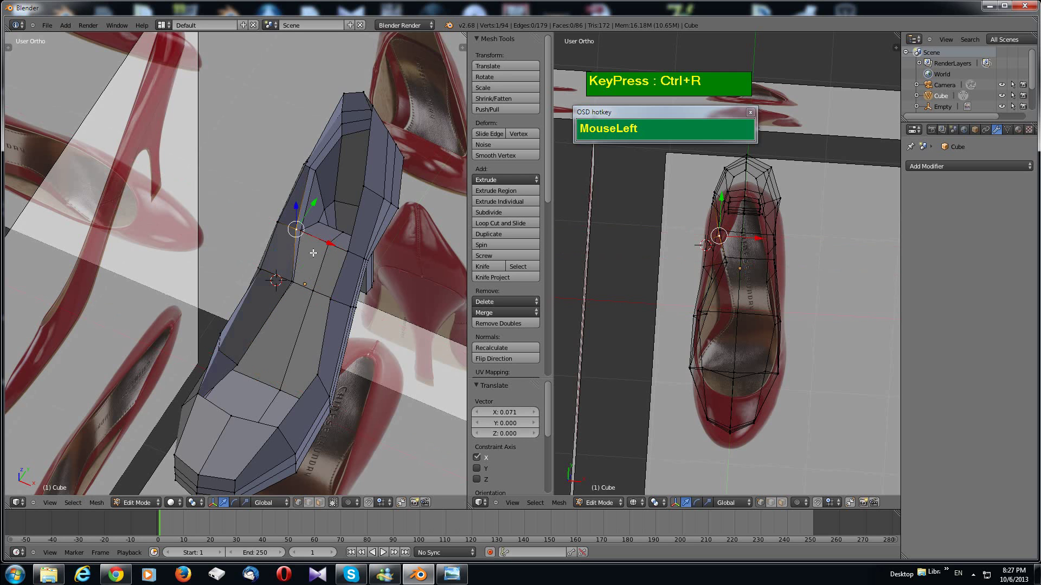
# Step: In a wireframe top view, move the selected rear opening vertex about 0.025 along X onto the reference's stitched edge
pyautogui.press('z')
pyautogui.press('t')
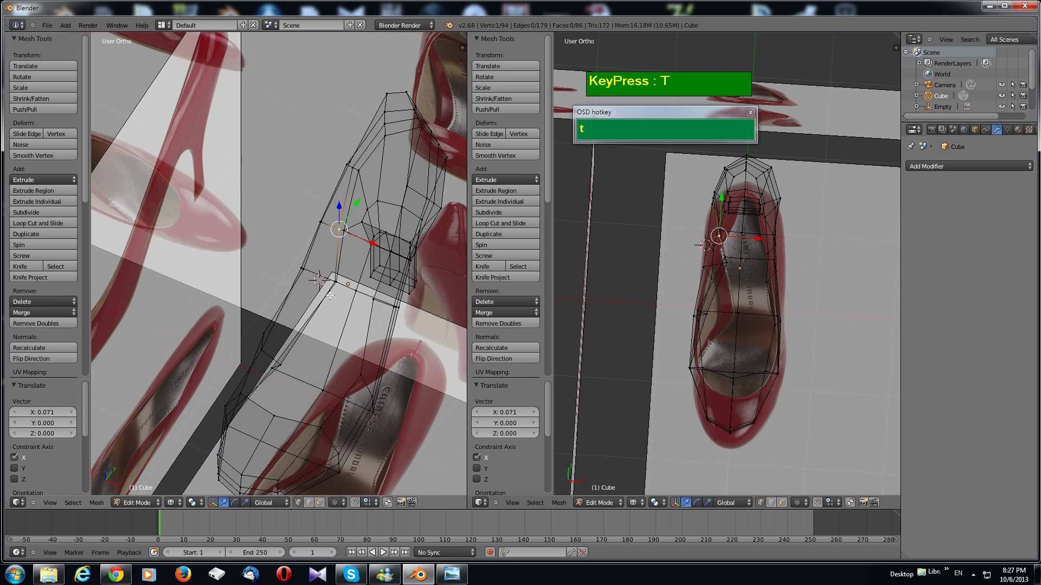
pyautogui.press('KP_7')
pyautogui.scroll(3, 347, 321)
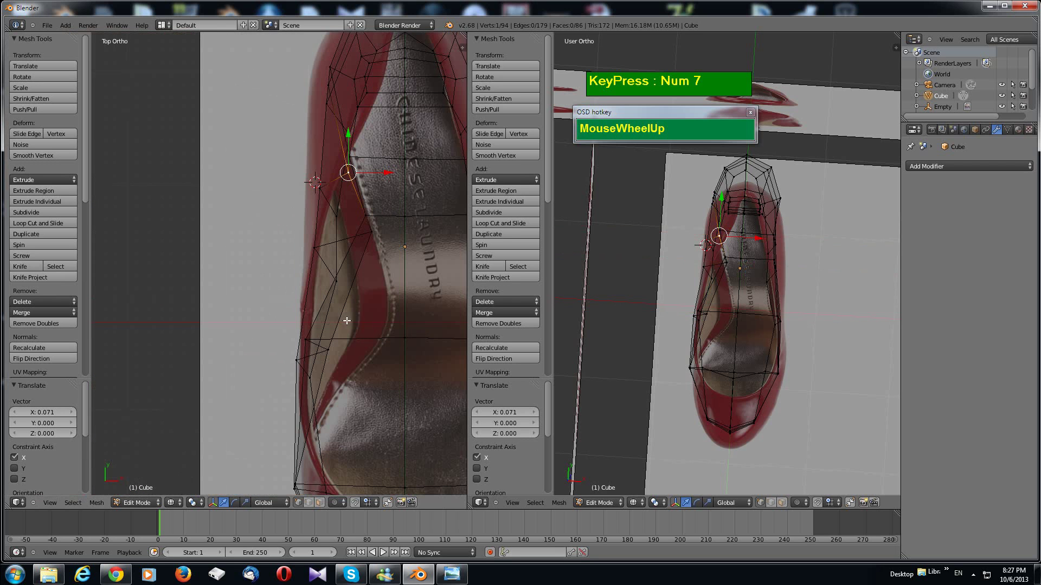
pyautogui.moveTo(380, 181); pyautogui.dragTo(386, 180)
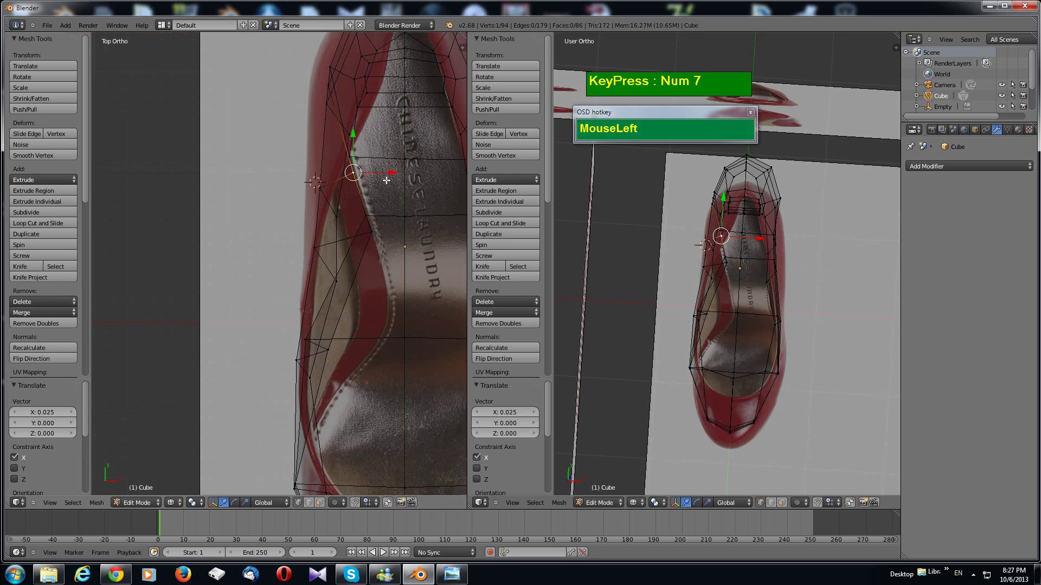
# Step: Move the front and middle vertices of the opening's inner side along X by about -0.053 and -0.055
pyautogui.rightClick(336, 280)
pyautogui.scroll(2, 780, 339)
pyautogui.moveTo(781, 338); pyautogui.dragTo(727, 304, button='middle')
pyautogui.press('z')
pyautogui.moveTo(658, 351); pyautogui.dragTo(656, 344, button='middle')
pyautogui.rightClick(662, 346)
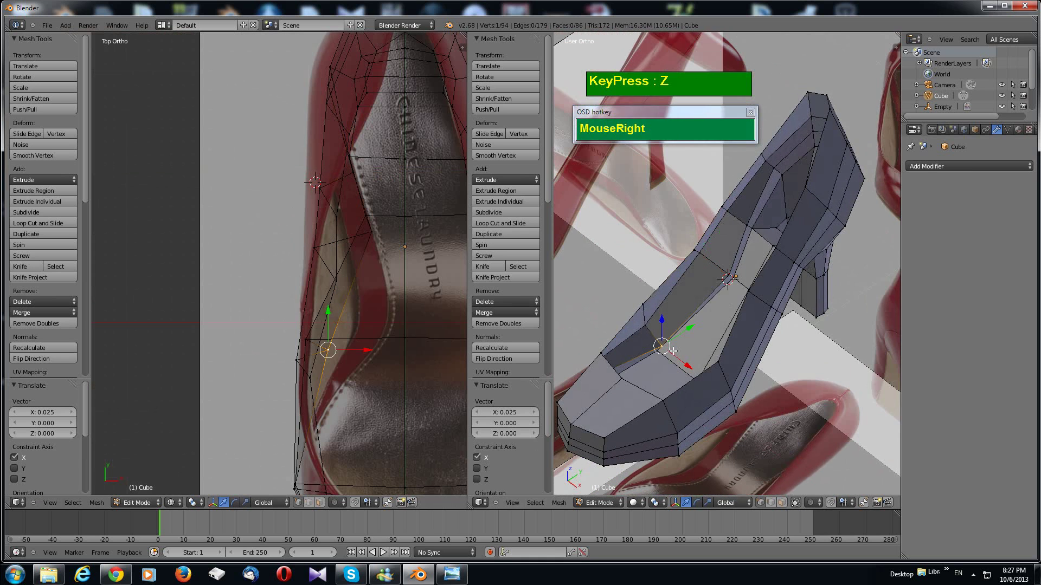
pyautogui.moveTo(685, 360); pyautogui.dragTo(678, 355)
pyautogui.moveTo(678, 355); pyautogui.dragTo(747, 272, button='middle')
pyautogui.rightClick(748, 275)
pyautogui.moveTo(764, 274); pyautogui.dragTo(756, 274)
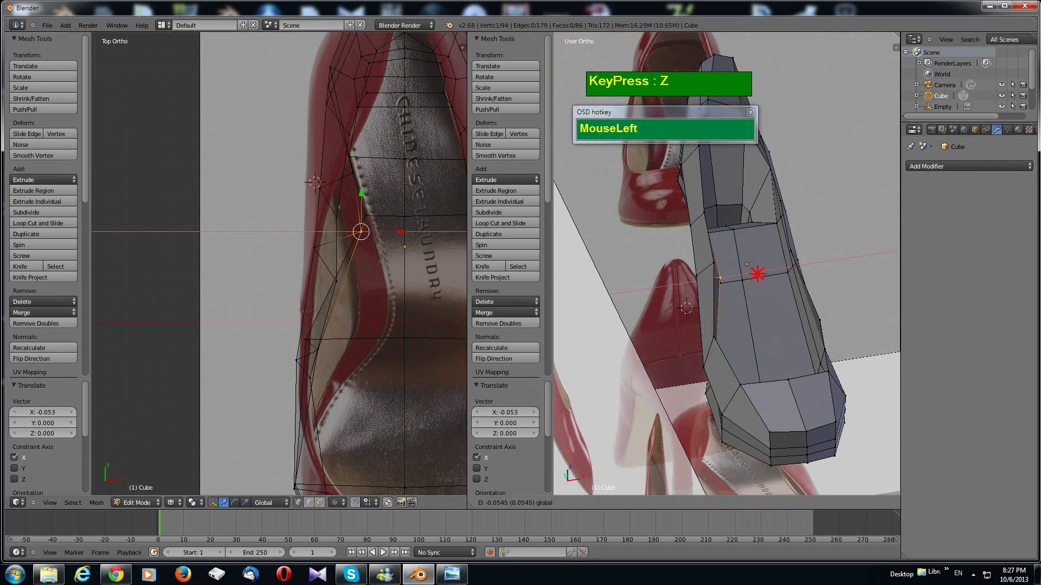
# Step: Lower the outer side vertex at the front of the shoe by about 0.044 along Z
pyautogui.moveTo(755, 274); pyautogui.dragTo(751, 366, button='middle')
pyautogui.scroll(2, 692, 350)
pyautogui.rightClick(624, 369)
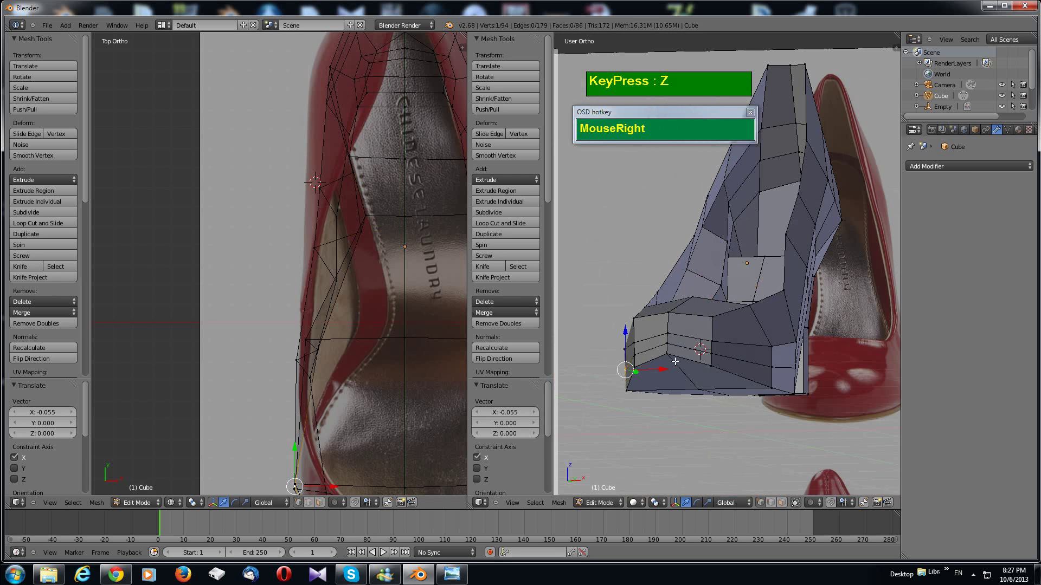
pyautogui.moveTo(670, 316); pyautogui.dragTo(667, 324)
# Step: In the right side view, move the upper toe vertex about 0.035 along Y
pyautogui.scroll(-3, 699, 378)
pyautogui.press('KP_3')
pyautogui.scroll(3, 751, 316)
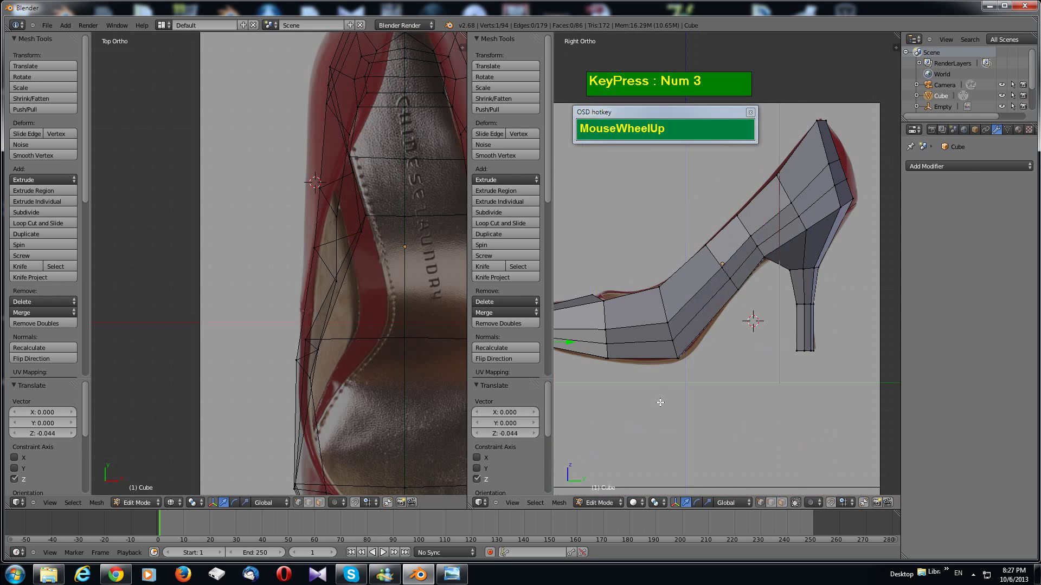
pyautogui.keyDown('shift'); pyautogui.moveTo(751, 317); pyautogui.dragTo(835, 345, button='middle'); pyautogui.keyUp('shift')
pyautogui.rightClick(662, 335)
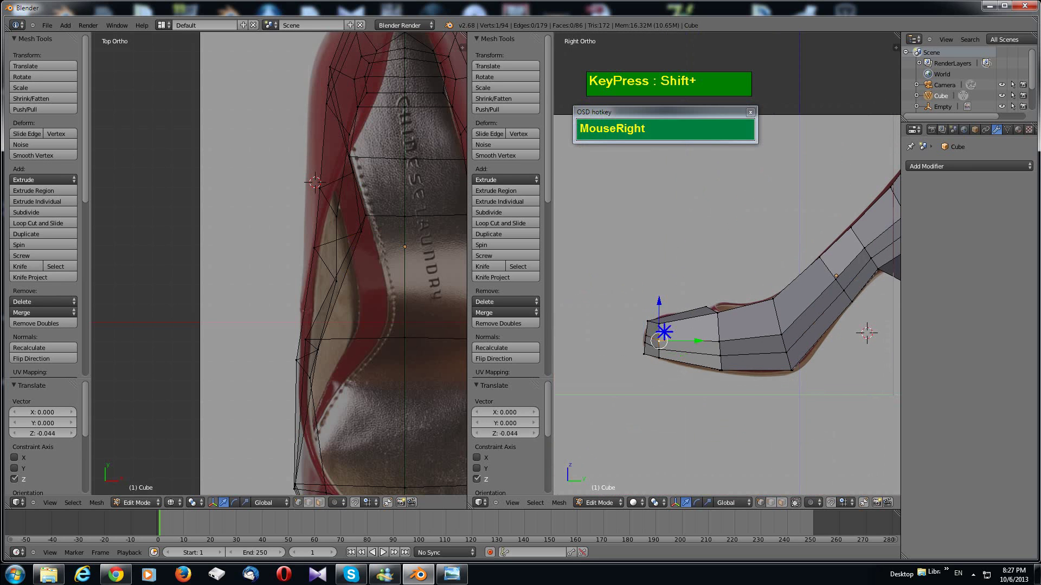
pyautogui.rightClick(672, 325)
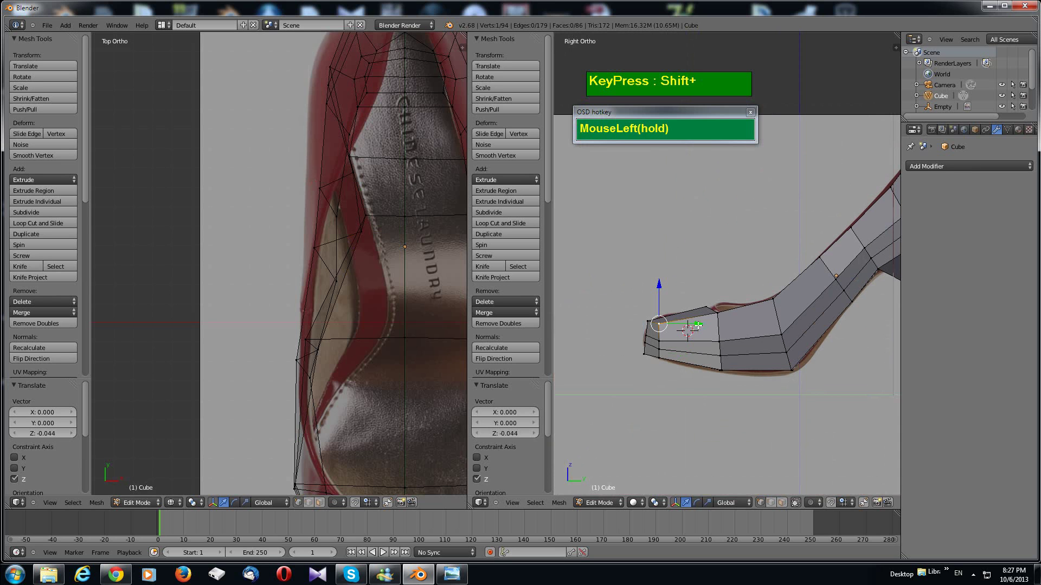
pyautogui.moveTo(698, 325); pyautogui.dragTo(680, 323)
# Step: In wireframe, move the toe tip's middle vertex by about Y -0.024, Z 0.028 and the one behind it by Y -0.020, Z 0.048
pyautogui.rightClick(651, 321)
pyautogui.press('z')
pyautogui.scroll(2, 699, 341)
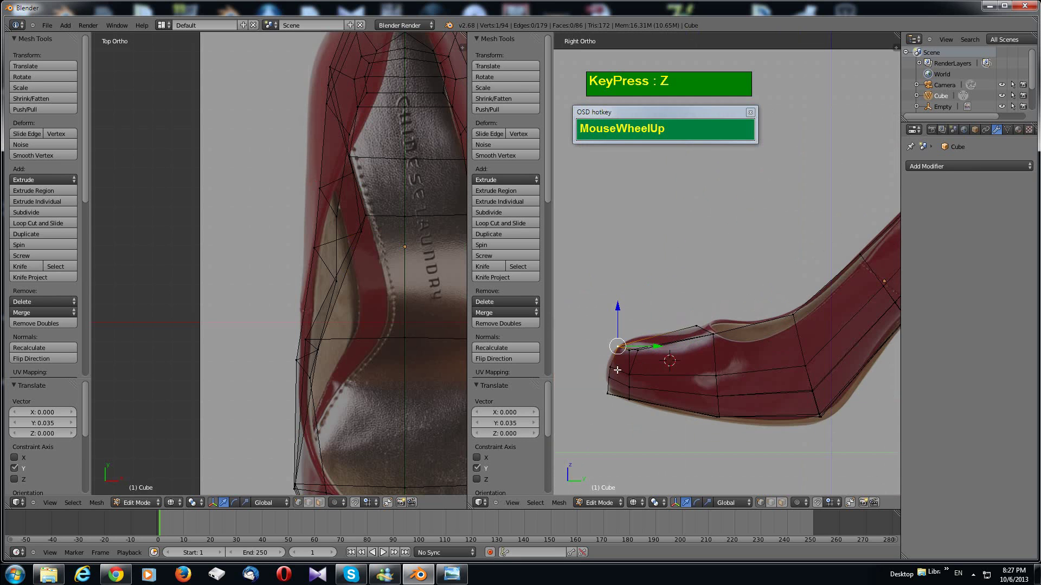
pyautogui.rightClick(621, 372)
pyautogui.press('g')
pyautogui.click(619, 361)
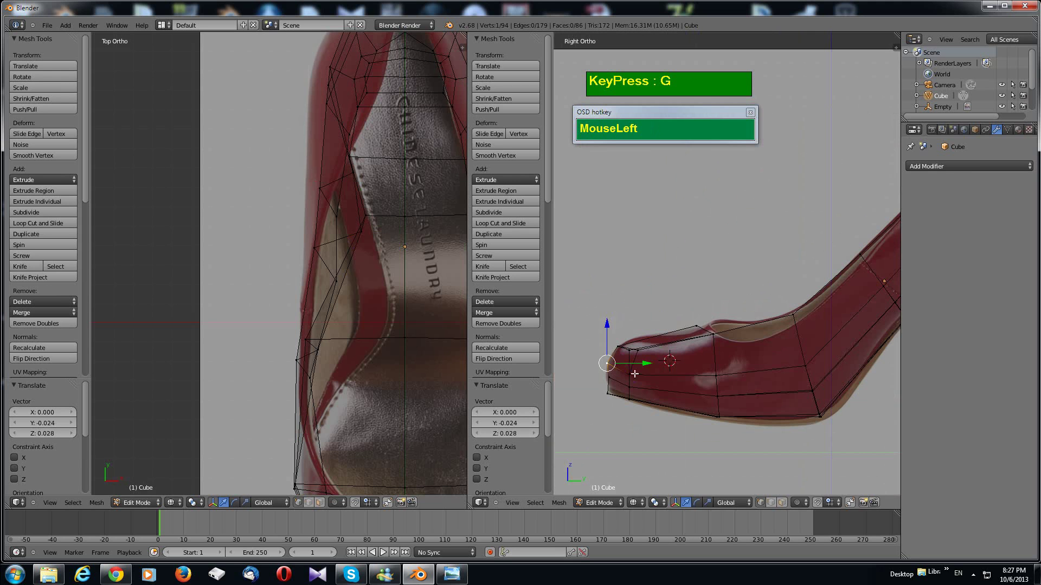
pyautogui.rightClick(634, 372)
pyautogui.press('g')
pyautogui.click(631, 366)
# Step: Adjust the lower row of toe vertices to the side reference, nudging the one behind the tip about 0.004 forward and up
pyautogui.rightClick(612, 376)
pyautogui.press('g')
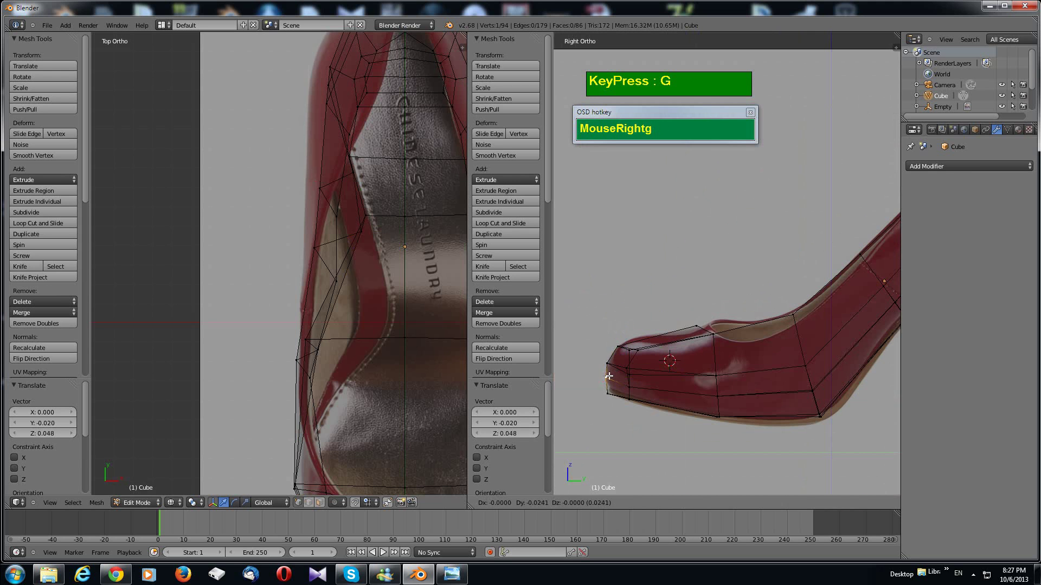
pyautogui.rightClick(609, 376)
pyautogui.press('g')
pyautogui.click(639, 386)
pyautogui.scroll(-1, 811, 403)
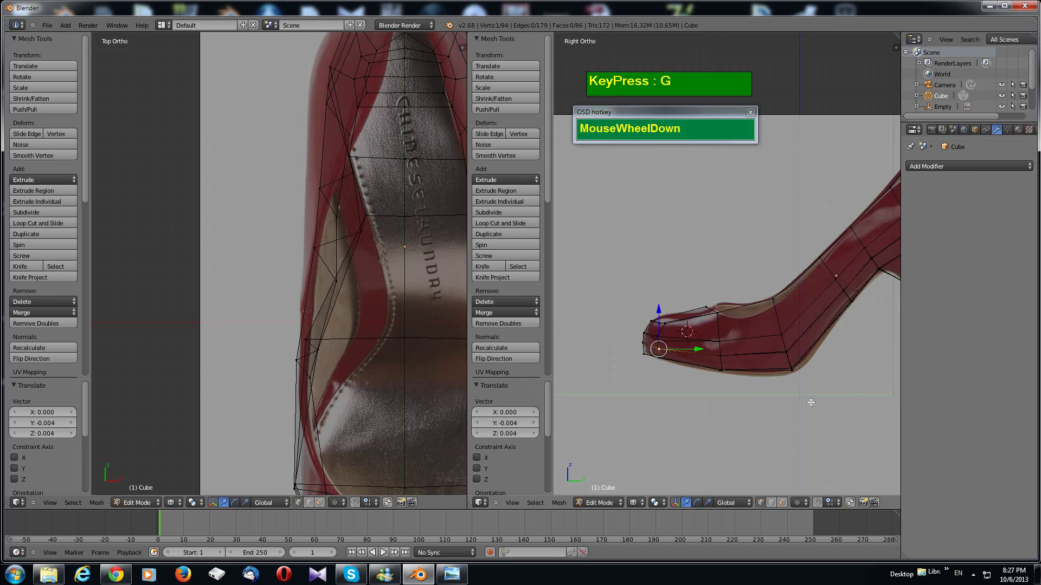
# Step: Move the vertex on the back of the heel cup by about Y 0.097 and Z 0.036 onto the reference outline
pyautogui.scroll(-1, 810, 403)
pyautogui.keyDown('shift'); pyautogui.moveTo(781, 349); pyautogui.dragTo(692, 430, button='middle'); pyautogui.keyUp('shift')
pyautogui.keyDown('shift'); pyautogui.moveTo(876, 278); pyautogui.dragTo(823, 292, button='middle'); pyautogui.keyUp('shift')
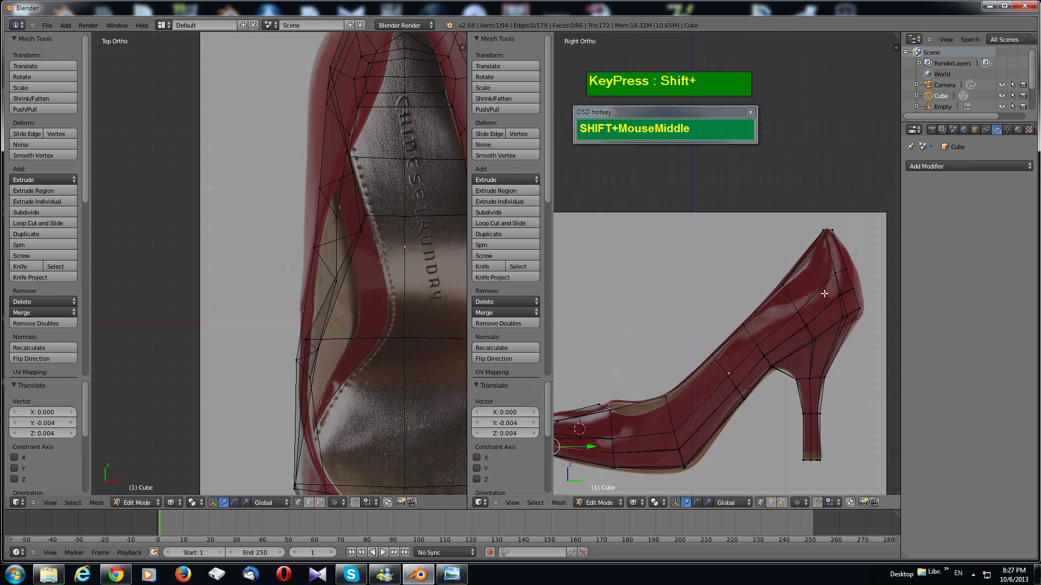
pyautogui.scroll(2, 824, 292)
pyautogui.rightClick(756, 332)
pyautogui.press('g')
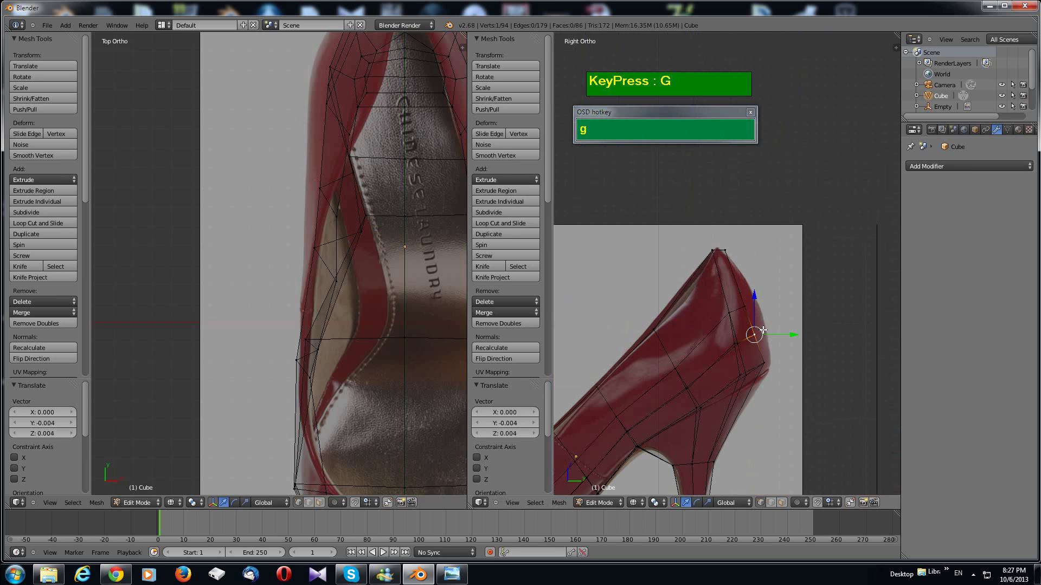
pyautogui.click(776, 324)
# Step: Fit the heel cup's upper and lower back vertices to the reference outline, moving the lower one about Y 0.032, Z -0.016
pyautogui.rightClick(752, 299)
pyautogui.press('g')
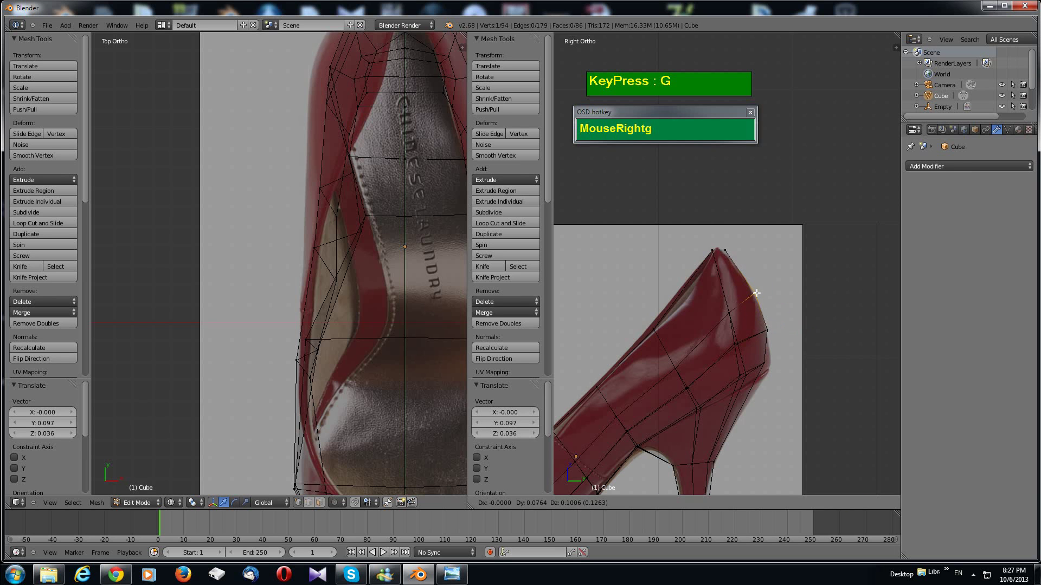
pyautogui.click(757, 293)
pyautogui.rightClick(769, 364)
pyautogui.press('g')
pyautogui.click(772, 364)
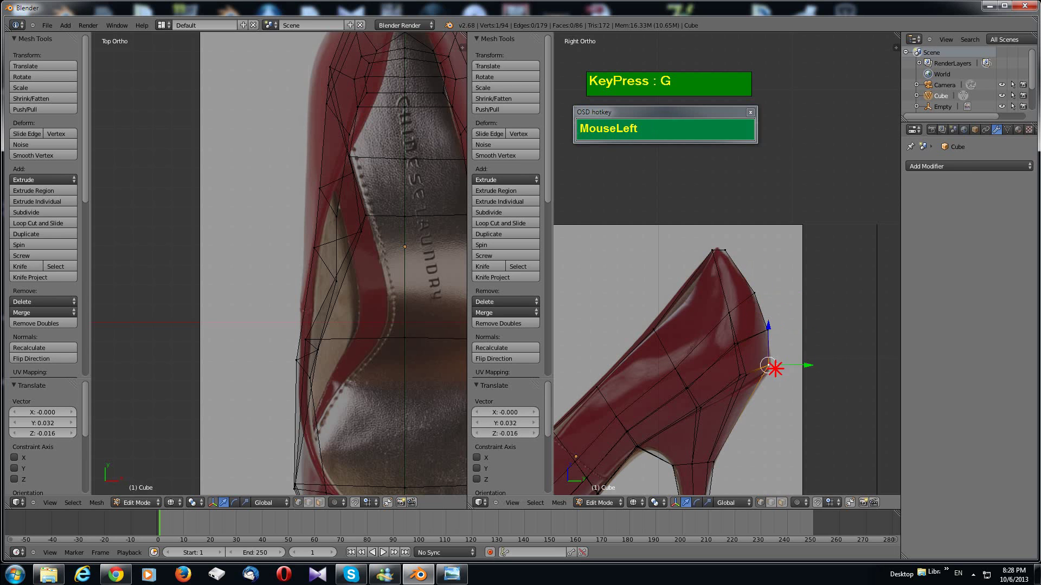
# Step: Nudge the overlapping side vertices above the heel stem slightly backward and down to line up with the back curve
pyautogui.rightClick(741, 374)
pyautogui.press('g')
pyautogui.rightClick(738, 377)
pyautogui.press('g')
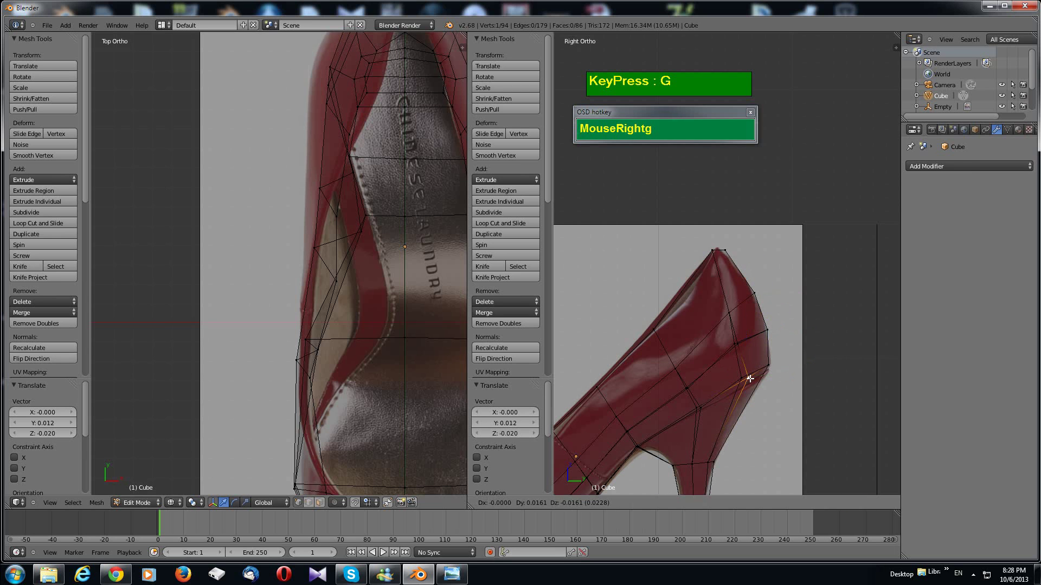
pyautogui.click(748, 372)
pyautogui.rightClick(740, 379)
pyautogui.press('g')
pyautogui.click(742, 379)
pyautogui.rightClick(745, 377)
pyautogui.press('g')
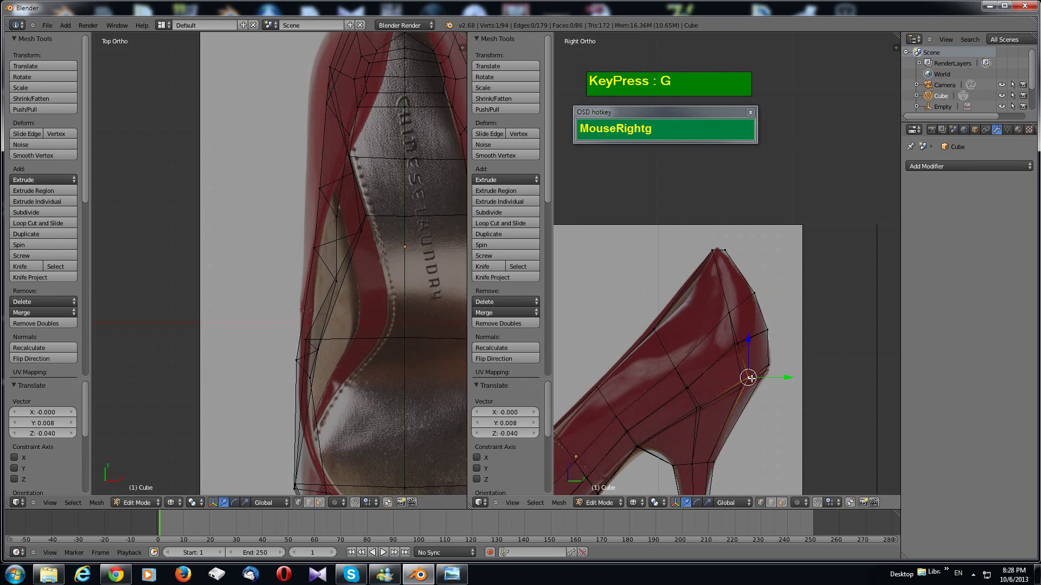
pyautogui.click(747, 377)
# Step: Move the arch's rear side vertex slightly backward and up, and the heel cup's side vertex by about Y 0.044, Z 0.012
pyautogui.rightClick(687, 388)
pyautogui.press('g')
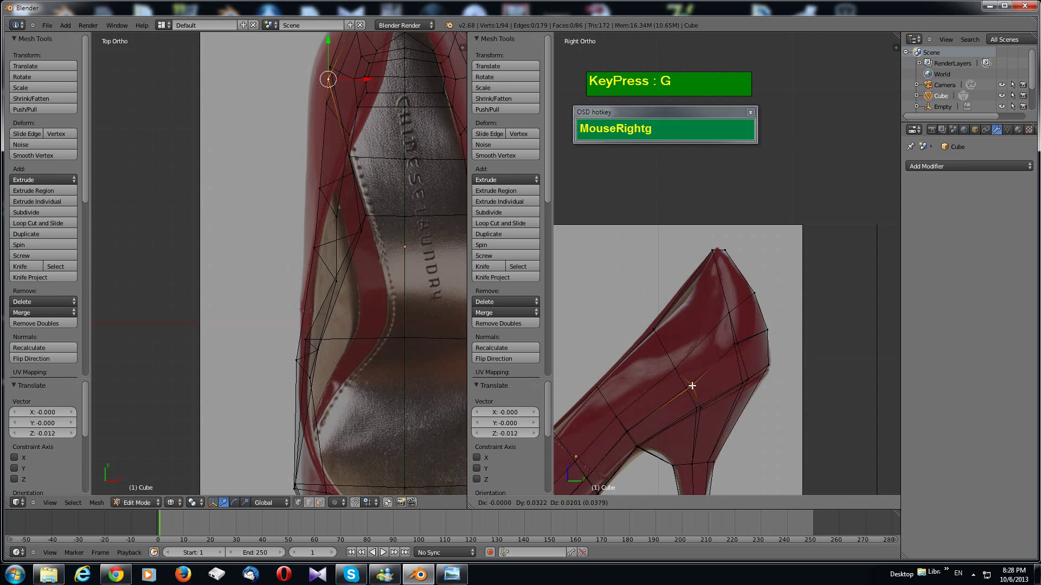
pyautogui.click(691, 385)
pyautogui.rightClick(734, 348)
pyautogui.press('g')
pyautogui.click(739, 347)
# Step: Select the heel cup's opposite side vertex and move it in the top view by about X 0.034 and Y 0.044
pyautogui.scroll(-2, 370, 267)
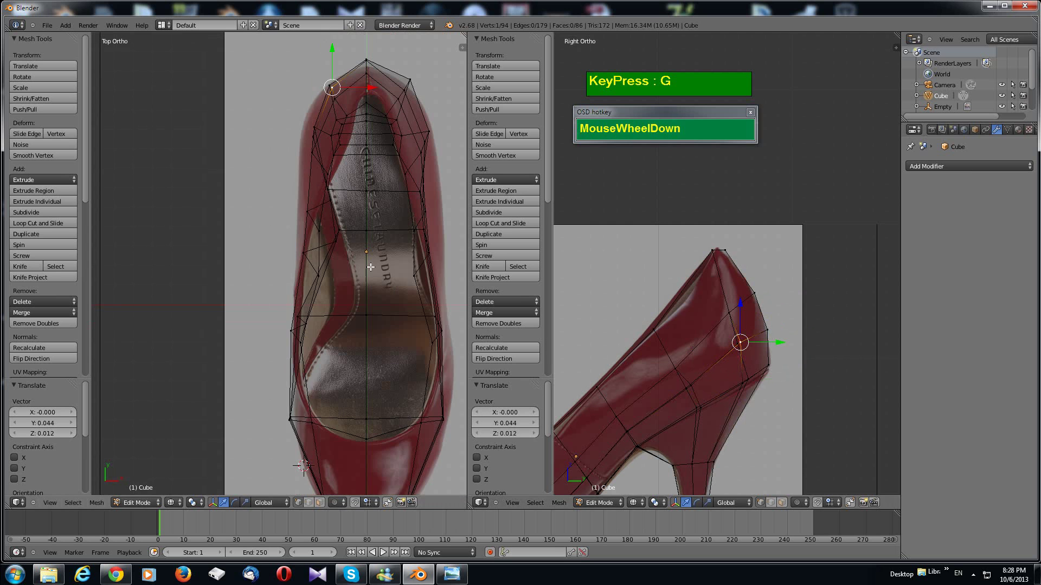
pyautogui.scroll(1, 385, 212)
pyautogui.keyDown('shift'); pyautogui.moveTo(401, 216); pyautogui.dragTo(304, 228, button='middle'); pyautogui.keyUp('shift')
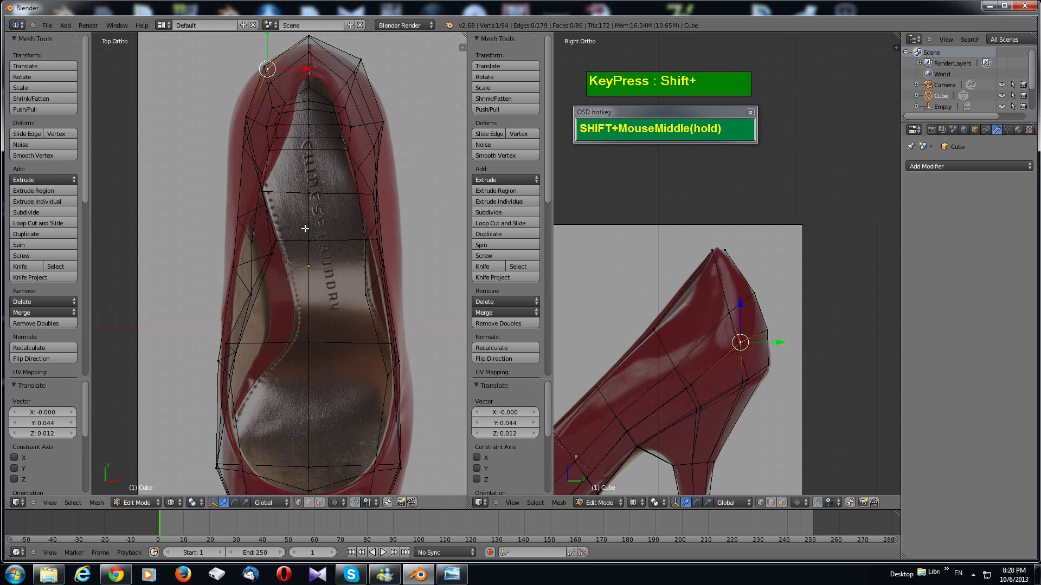
pyautogui.rightClick(384, 119)
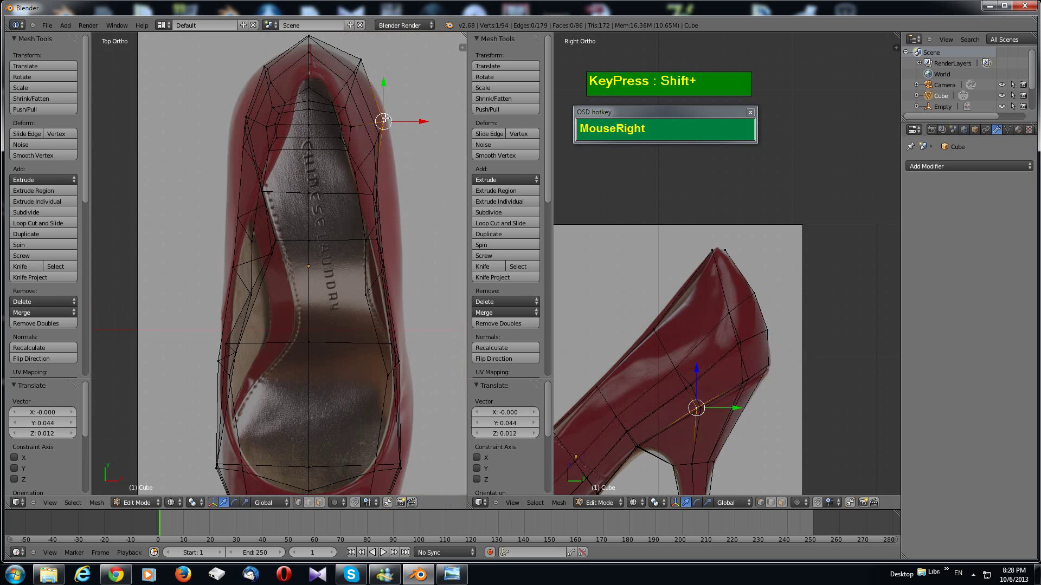
pyautogui.rightClick(740, 342)
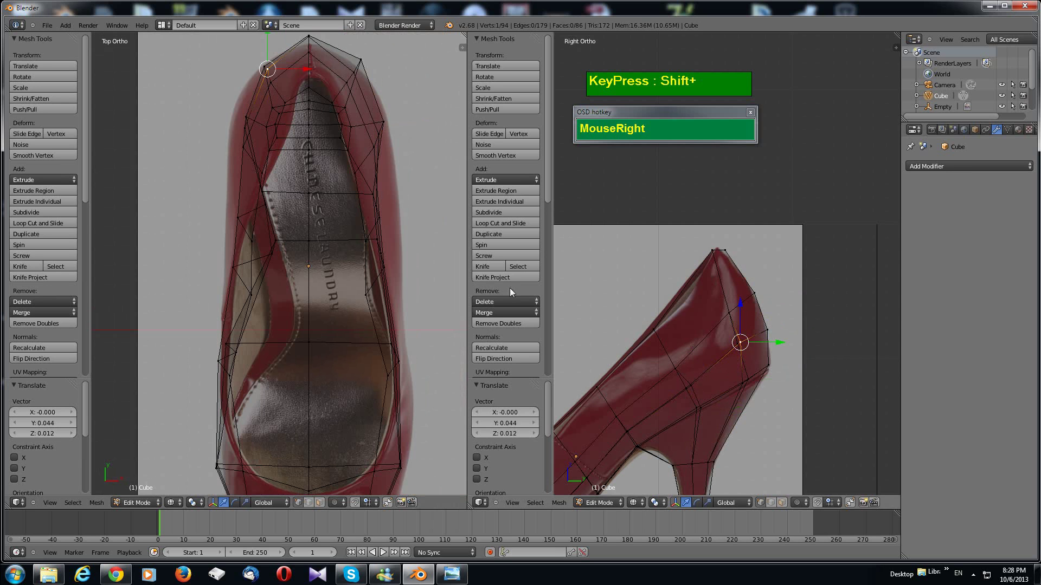
pyautogui.rightClick(737, 349)
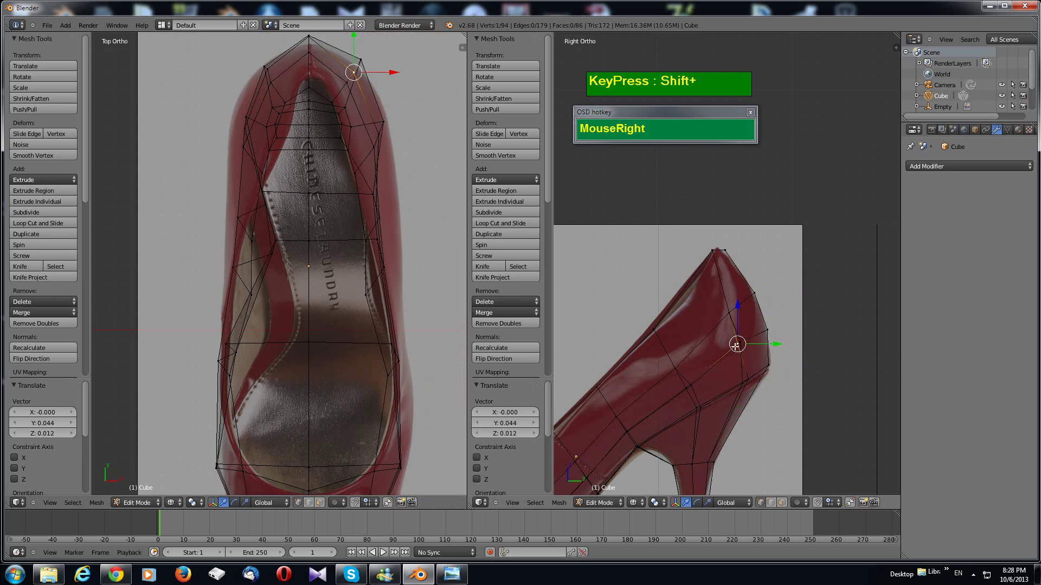
pyautogui.press('g')
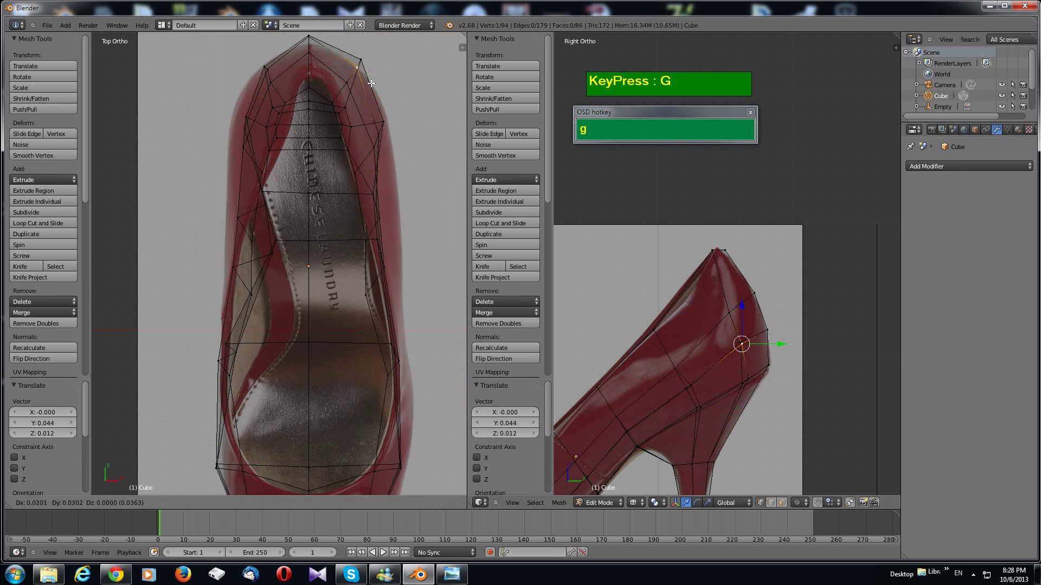
pyautogui.click(373, 81)
# Step: In the top view, move two outer side vertices forward of the heel outward, by about X 0.067, Y -0.010 and X 0.144, Y -0.003
pyautogui.moveTo(713, 409)
pyautogui.mouseDown(button='middle')
pyautogui.moveTo(722, 415)
pyautogui.moveTo(701, 405)
pyautogui.mouseUp(button='middle')
pyautogui.rightClick(380, 132)
pyautogui.press('g')
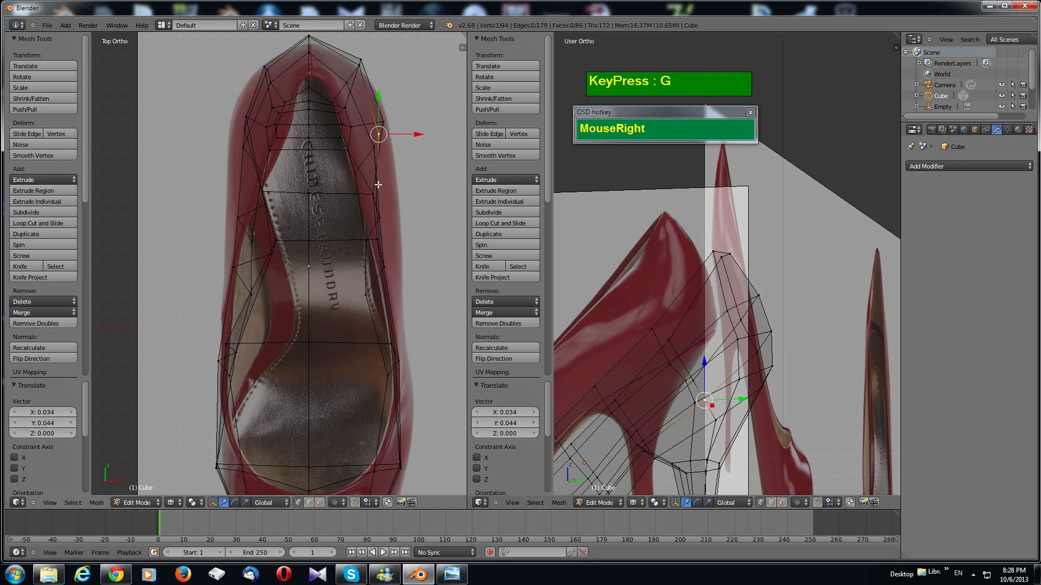
pyautogui.click(390, 182)
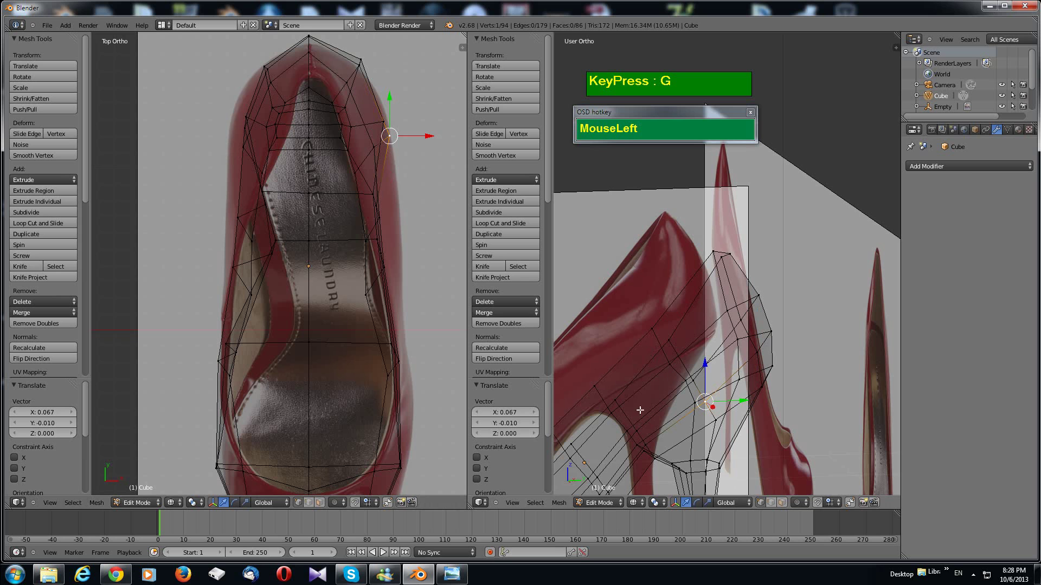
pyautogui.rightClick(649, 445)
pyautogui.press('g')
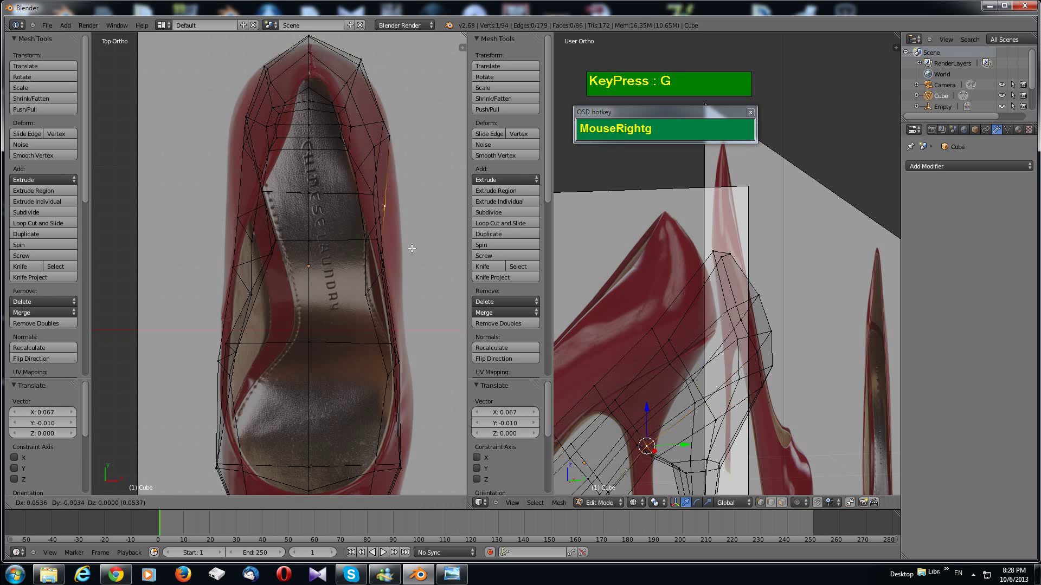
pyautogui.click(423, 248)
# Step: In the top view, move two outer side vertices along the arch outward by about X 0.134, Y -0.023 and X 0.067, Y -0.003
pyautogui.scroll(-1, 638, 444)
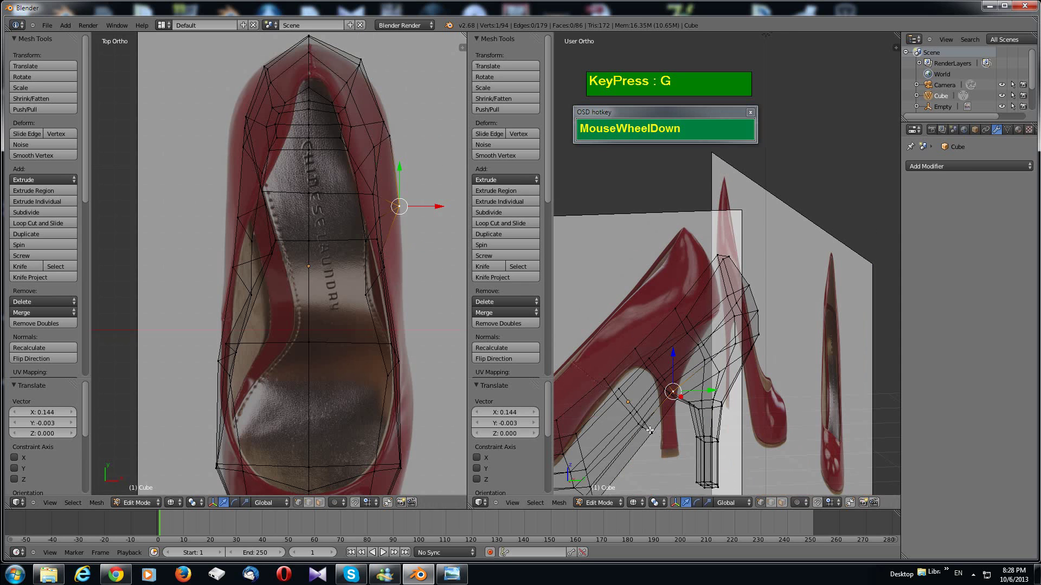
pyautogui.rightClick(646, 426)
pyautogui.press('g')
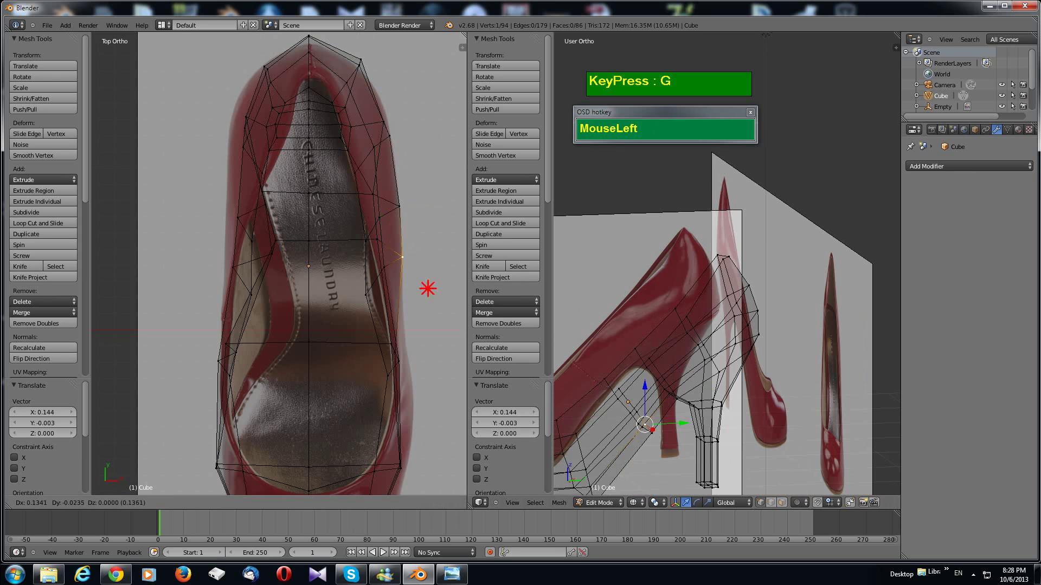
pyautogui.click(427, 289)
pyautogui.rightClick(401, 353)
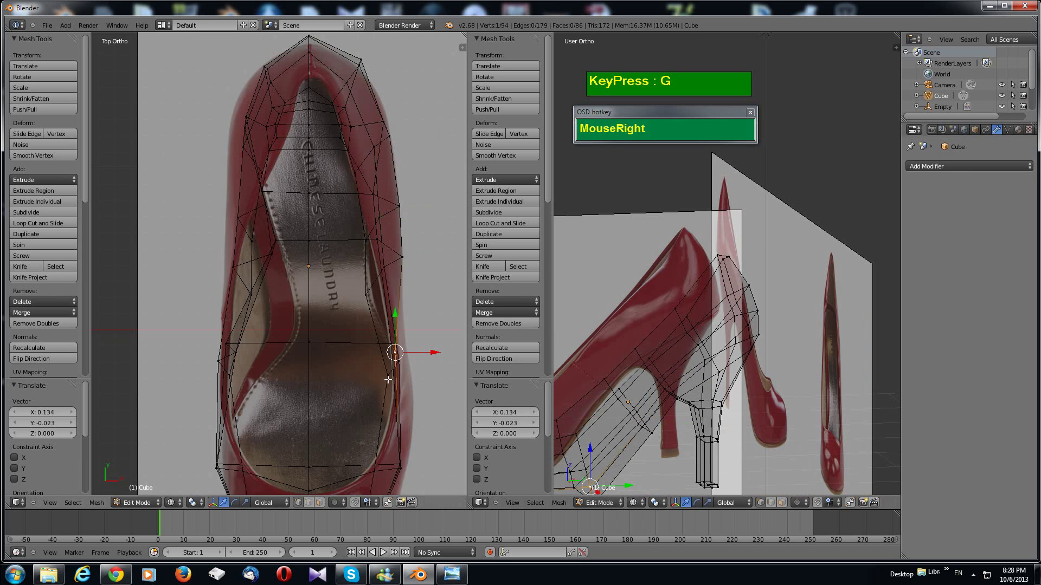
pyautogui.press('g')
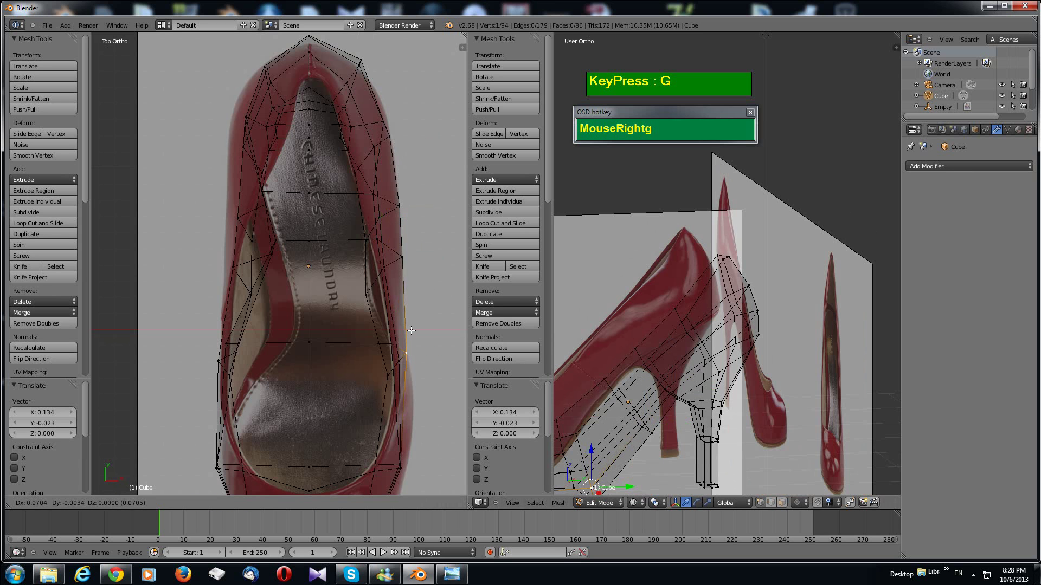
pyautogui.click(411, 330)
# Step: Move the outer side vertex at the ball of the shoe by about X 0.040, Y -0.004 in the top view
pyautogui.scroll(-1, 414, 338)
pyautogui.moveTo(677, 347)
pyautogui.keyDown('shift'); pyautogui.mouseDown(button='middle')
pyautogui.moveTo(699, 320)
pyautogui.moveTo(683, 363)
pyautogui.mouseUp(button='middle'); pyautogui.keyUp('shift')
pyautogui.rightClick(380, 432)
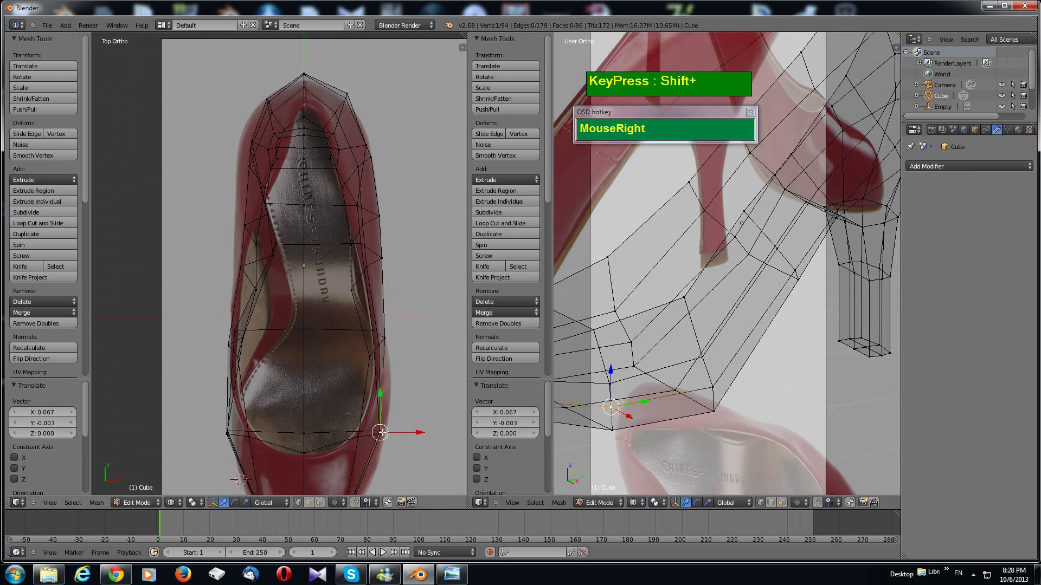
pyautogui.press('g')
pyautogui.click(399, 439)
pyautogui.keyDown('shift'); pyautogui.moveTo(399, 438); pyautogui.dragTo(405, 339, button='middle'); pyautogui.keyUp('shift')
# Step: Switch the perspective view from wireframe to solid shading and view the shoe from above
pyautogui.moveTo(676, 439); pyautogui.dragTo(741, 415, button='middle')
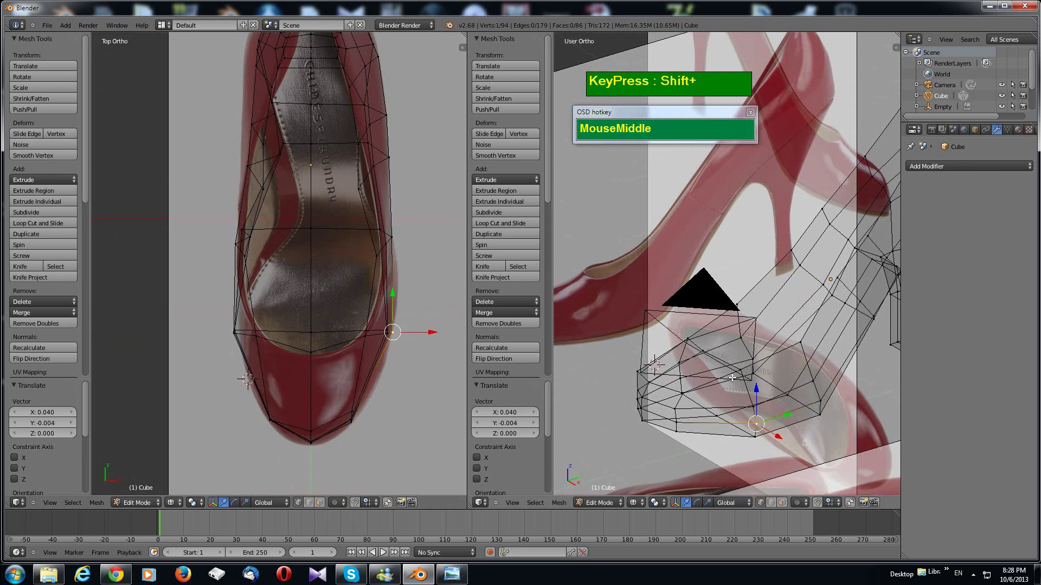
pyautogui.keyDown('shift'); pyautogui.scroll(-4, 623, 289); pyautogui.keyUp('shift')
pyautogui.press('z')
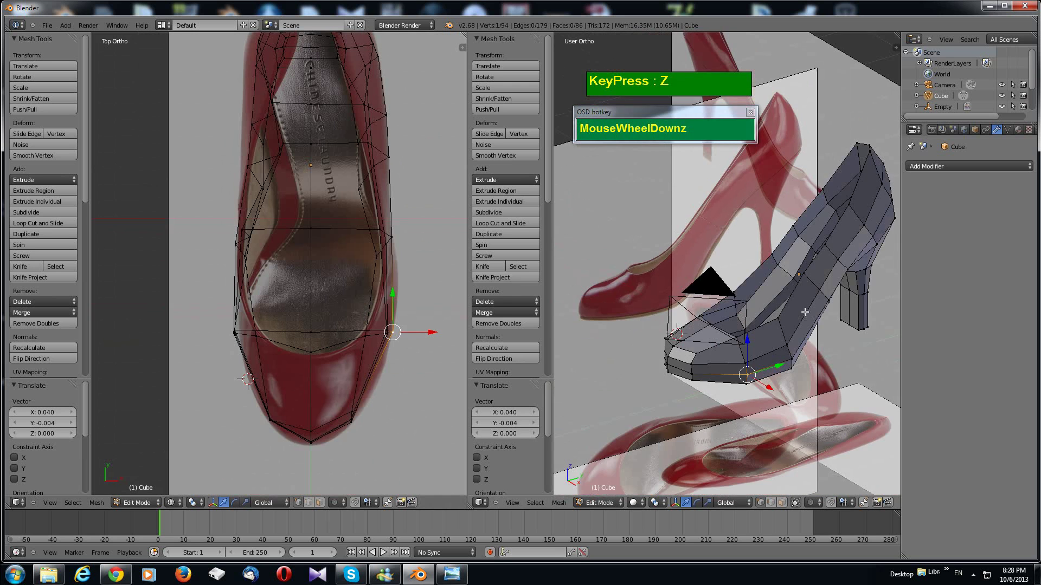
pyautogui.moveTo(805, 313)
pyautogui.mouseDown(button='middle')
pyautogui.moveTo(814, 344)
pyautogui.moveTo(793, 376)
pyautogui.moveTo(813, 319)
pyautogui.mouseUp(button='middle')
pyautogui.scroll(2, 835, 262)
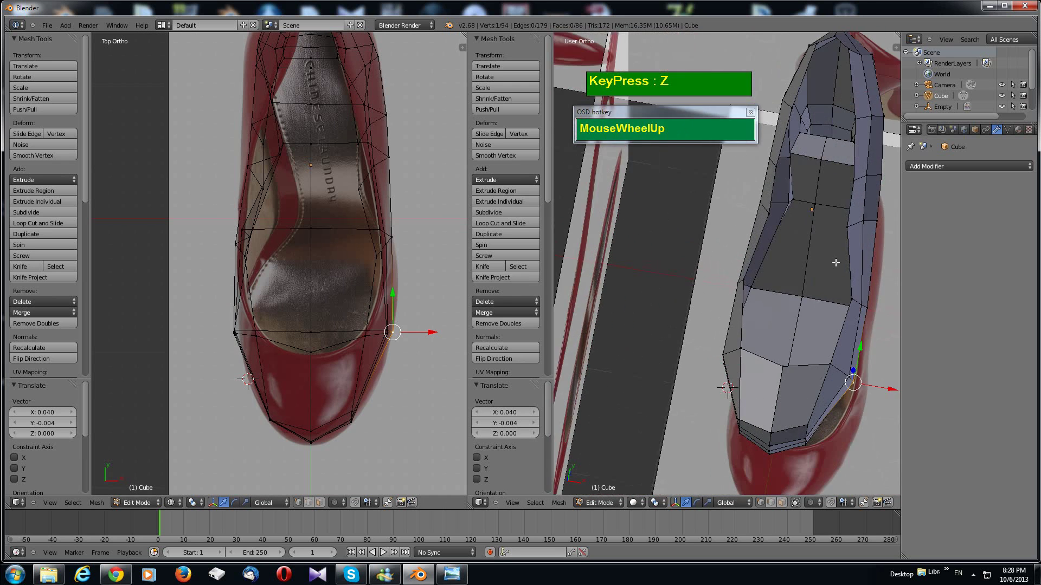
# Step: Move two vertices on the rim of the shoe opening outward along X by about 0.033 and 0.016
pyautogui.rightClick(863, 223)
pyautogui.moveTo(888, 224); pyautogui.dragTo(892, 223)
pyautogui.rightClick(866, 176)
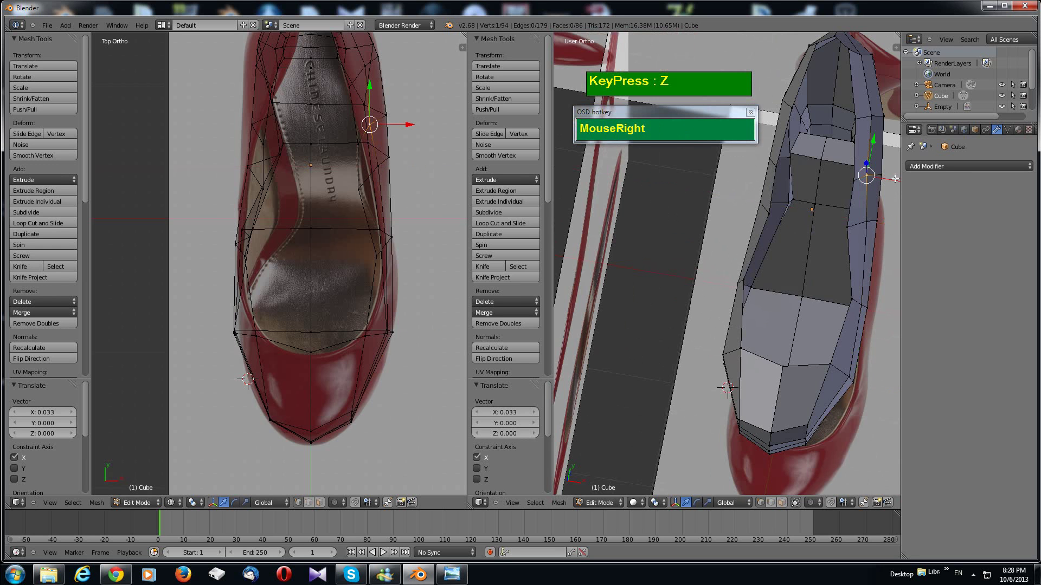
pyautogui.moveTo(895, 179); pyautogui.dragTo(901, 185)
# Step: Return to Object Mode and add a level 3 Subdivision Surface to the shoe
pyautogui.moveTo(901, 185); pyautogui.dragTo(808, 313, button='middle')
pyautogui.scroll(2, 811, 269)
pyautogui.scroll(-2, 807, 302)
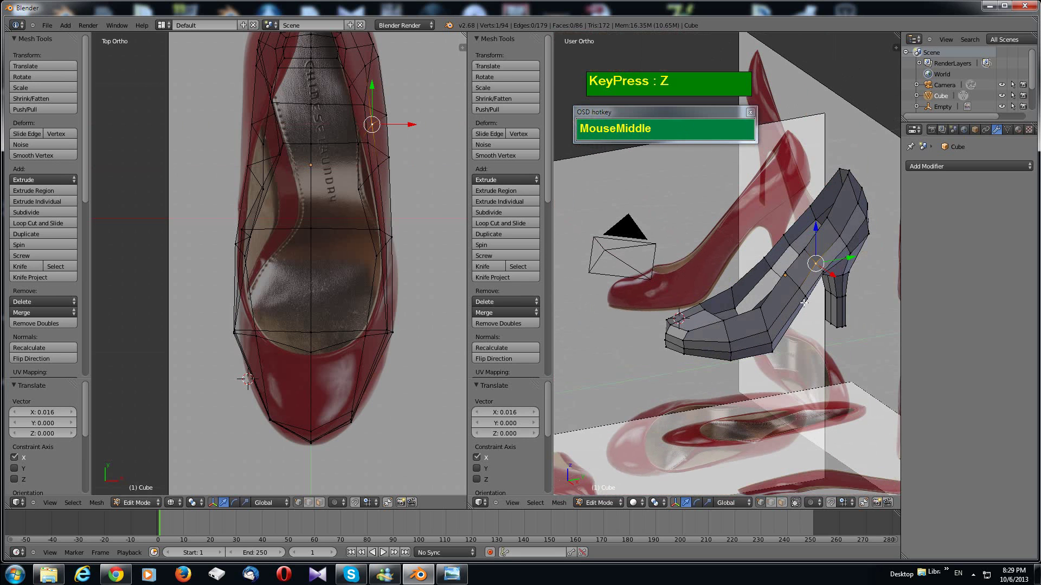
pyautogui.scroll(1, 795, 302)
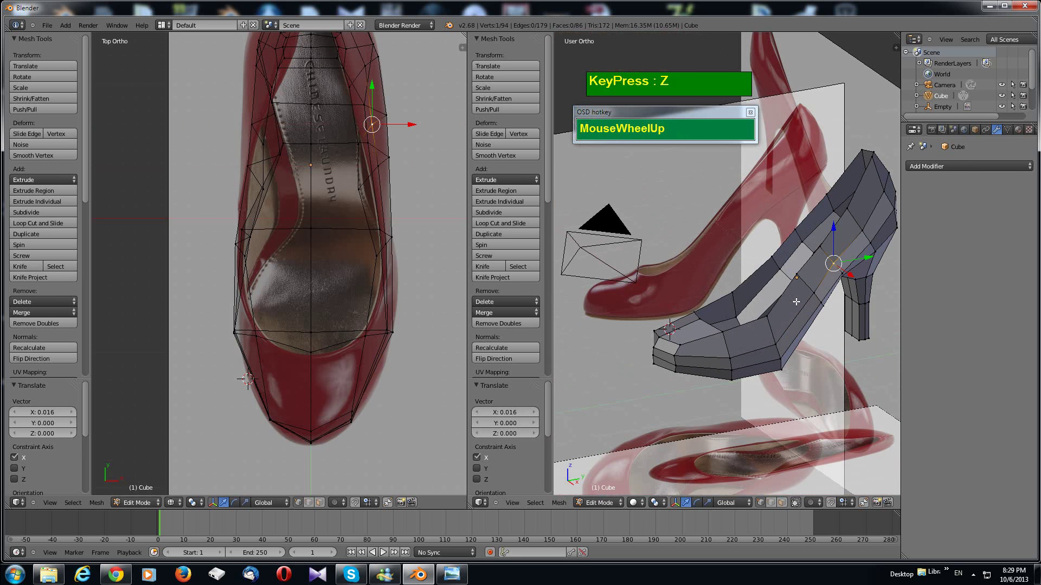
pyautogui.press('ctrl')
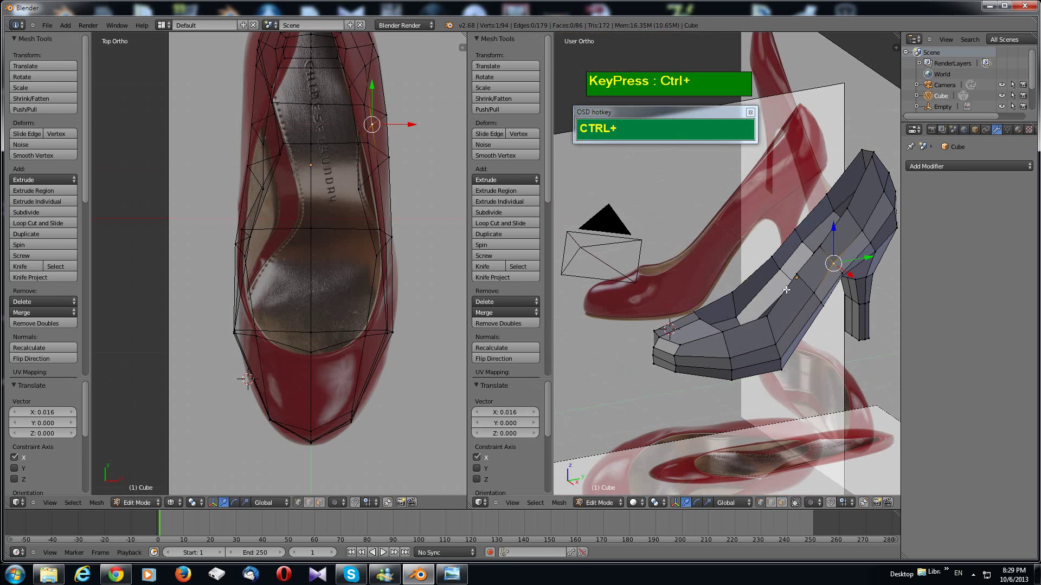
pyautogui.press('Tab')
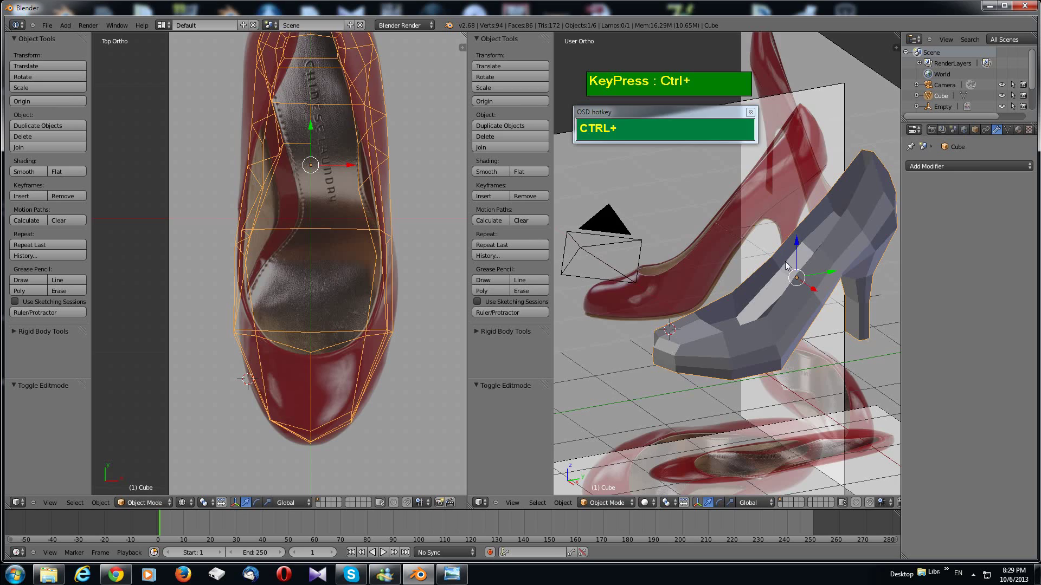
pyautogui.hotkey('ctrl', '3')
pyautogui.moveTo(762, 278)
pyautogui.mouseDown(button='middle')
pyautogui.moveTo(720, 289)
pyautogui.moveTo(816, 366)
pyautogui.moveTo(852, 297)
pyautogui.moveTo(900, 304)
pyautogui.moveTo(884, 370)
pyautogui.moveTo(815, 304)
pyautogui.moveTo(750, 297)
pyautogui.moveTo(728, 278)
pyautogui.moveTo(803, 285)
pyautogui.moveTo(763, 308)
pyautogui.moveTo(748, 293)
pyautogui.mouseUp(button='middle')
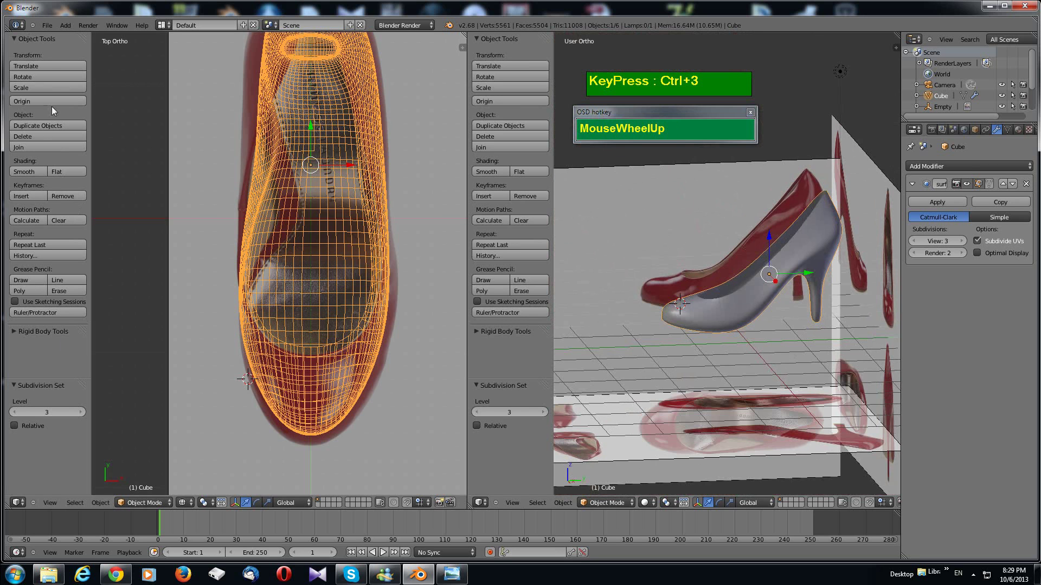
# Step: Apply smooth shading to the subdivided shoe and view it from its front side
pyautogui.click(31, 174)
pyautogui.moveTo(731, 322); pyautogui.dragTo(773, 301, button='middle')
pyautogui.scroll(-2, 775, 302)
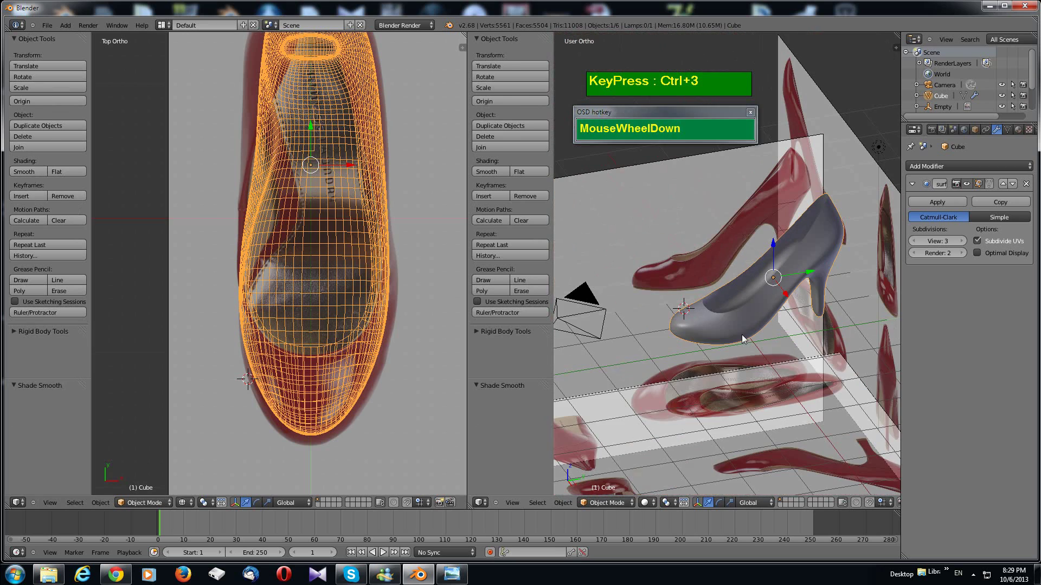
# Step: In Edit Mode, select the outer side vertex at the ball and enable proportional editing with Sphere falloff
pyautogui.press('Tab')
pyautogui.keyDown('shift'); pyautogui.moveTo(383, 418); pyautogui.dragTo(410, 357, button='middle'); pyautogui.keyUp('shift')
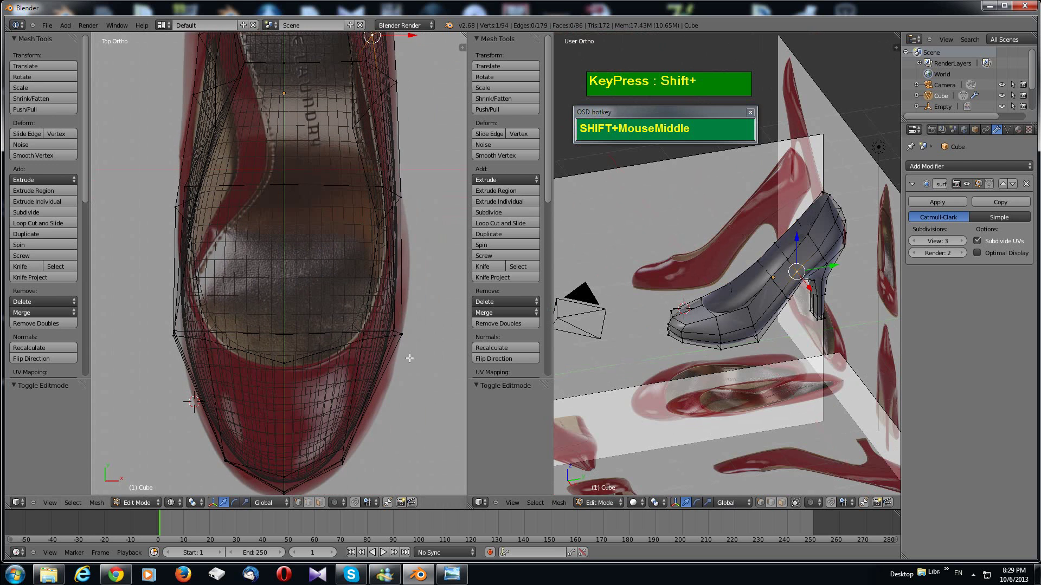
pyautogui.rightClick(415, 348)
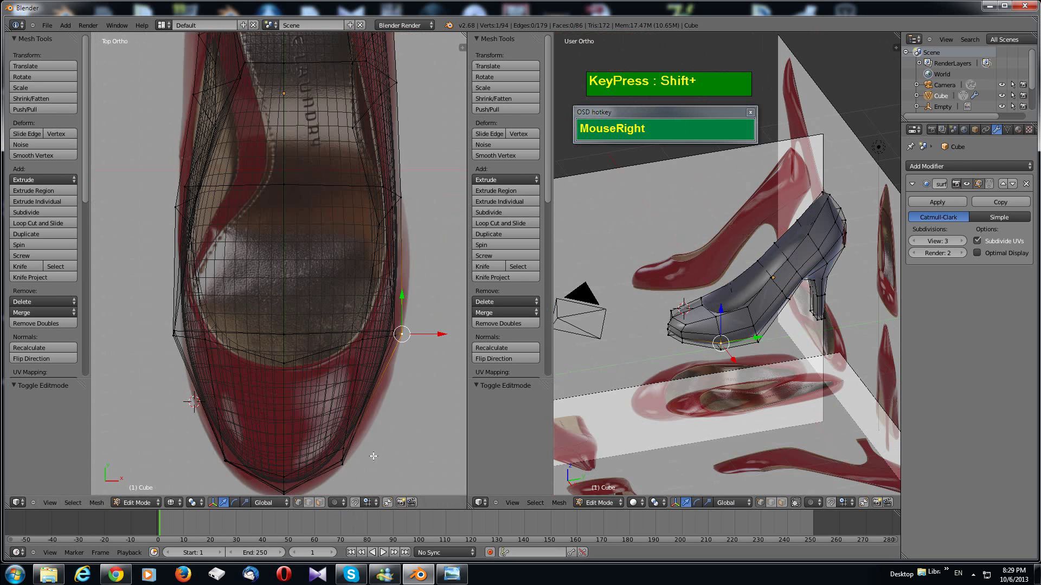
pyautogui.click(337, 502)
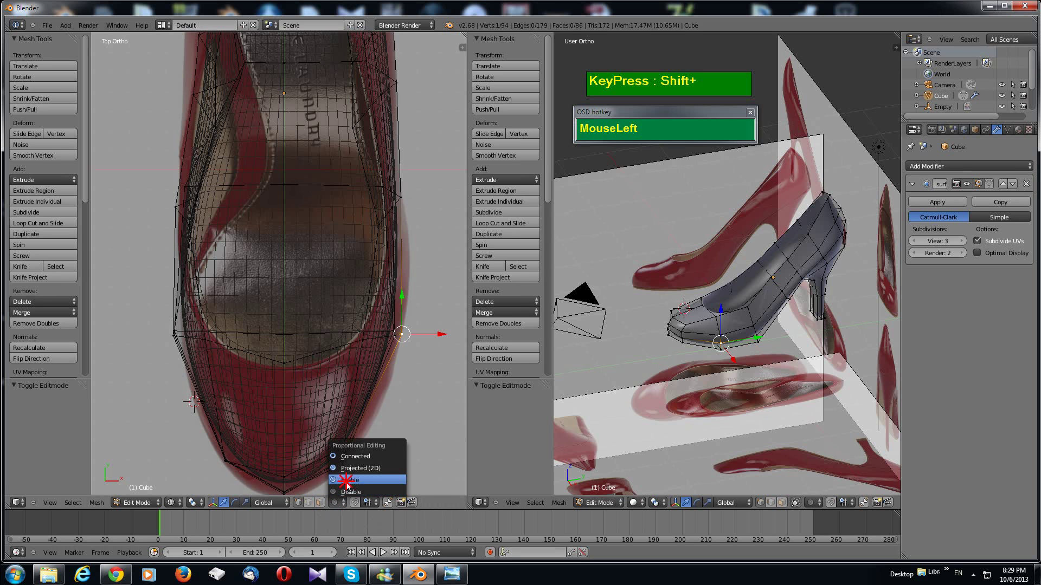
pyautogui.click(347, 480)
pyautogui.click(361, 505)
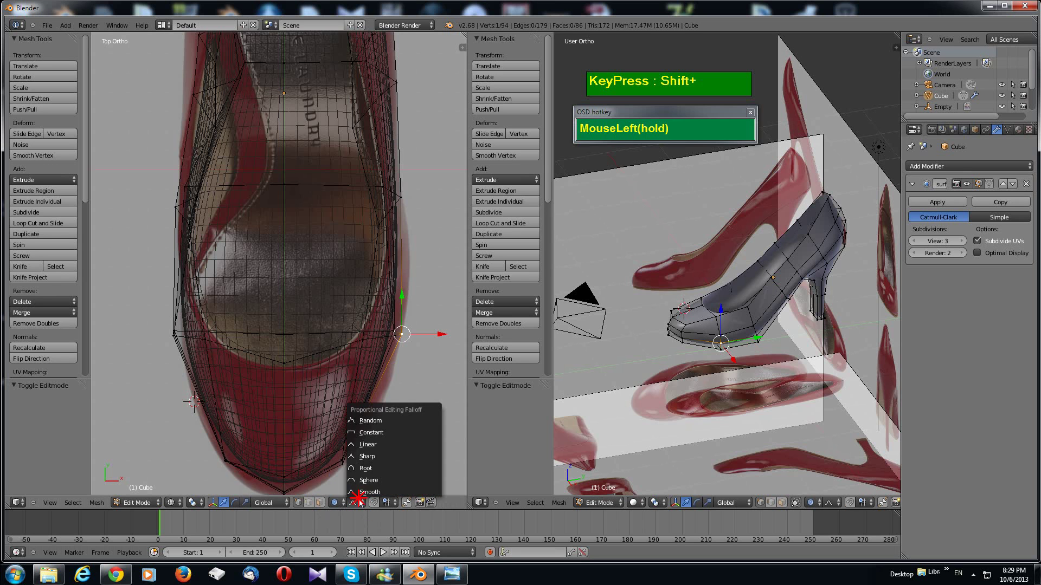
pyautogui.click(368, 483)
# Step: Proportionally move the ball's outer vertex by about X 0.059, Y -0.003 and the toe's side vertex by X -0.003, Y -0.064
pyautogui.press('g')
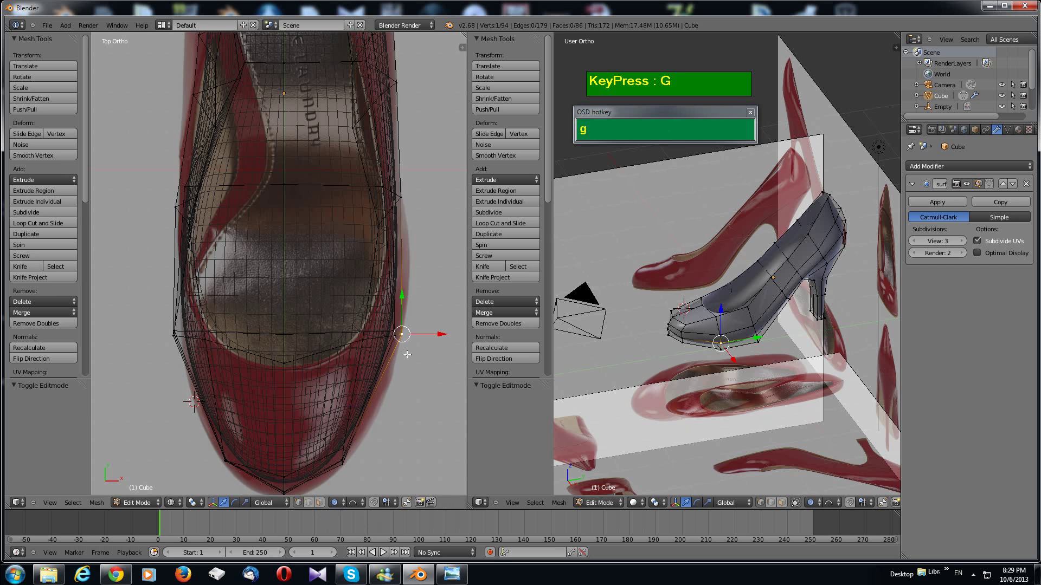
pyautogui.click(417, 355)
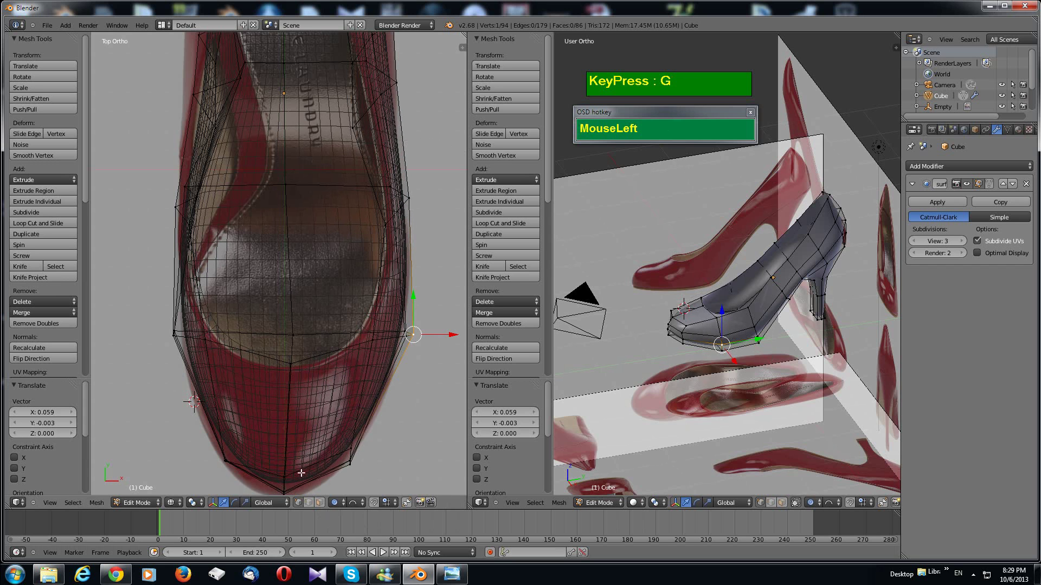
pyautogui.scroll(-1, 338, 464)
pyautogui.moveTo(337, 429); pyautogui.dragTo(336, 438, button='right')
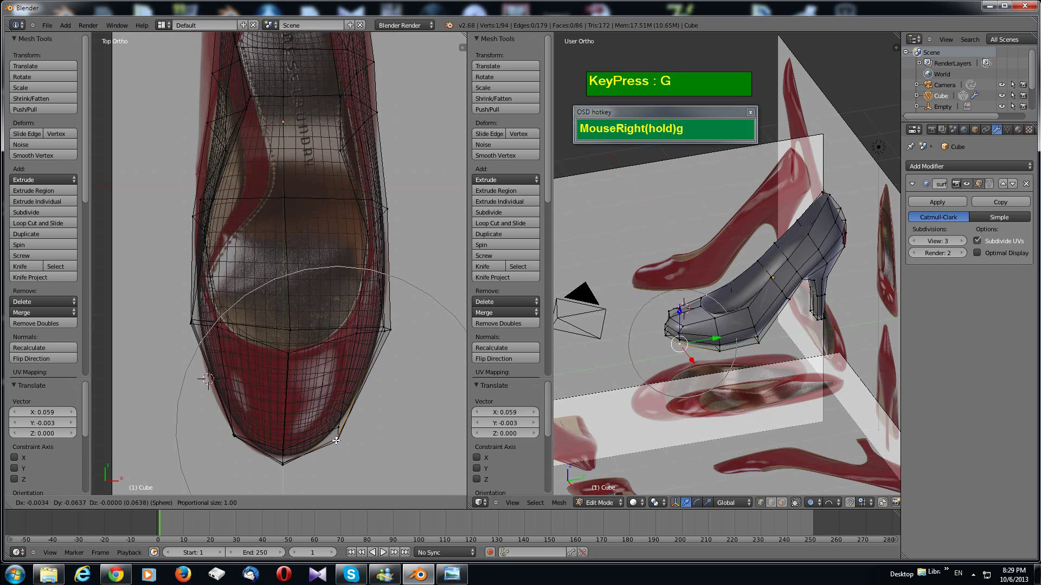
pyautogui.click(337, 438)
# Step: Move the opposite ball side vertex by about X -0.047, Y -0.013 and the one behind it by X -0.007, Y 0.020
pyautogui.rightClick(191, 322)
pyautogui.press('g')
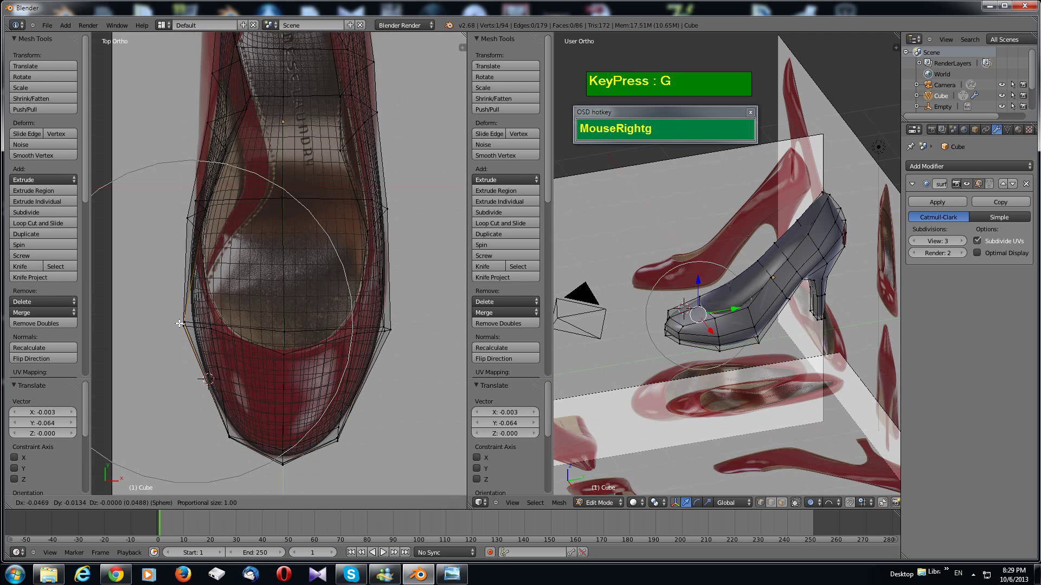
pyautogui.click(184, 324)
pyautogui.press('g')
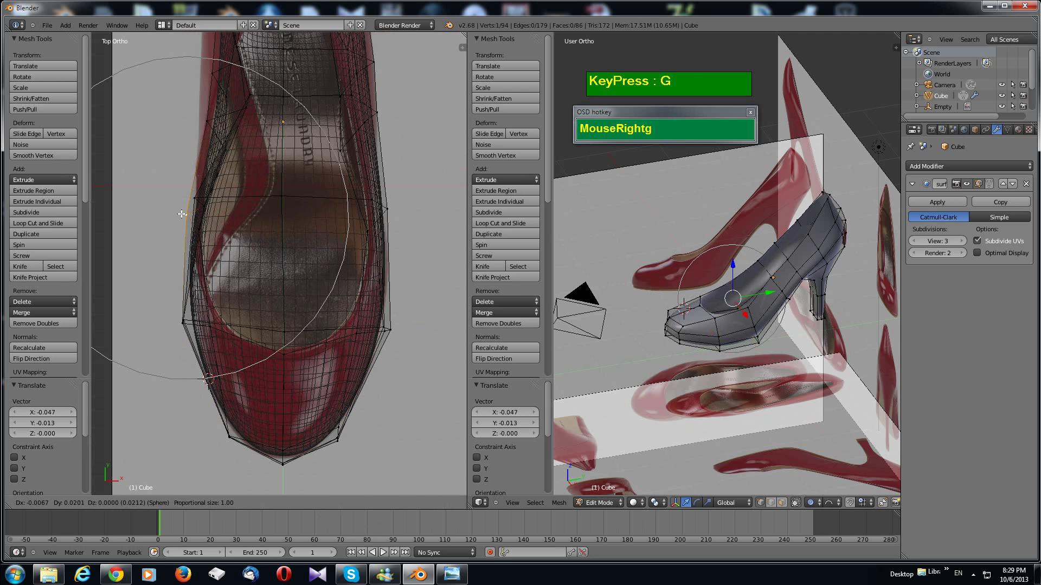
pyautogui.click(182, 214)
# Step: Move the side vertex at the middle of the arch on the same side by about X 0.014, Y 0.010
pyautogui.scroll(-2, 242, 197)
pyautogui.keyDown('shift'); pyautogui.moveTo(251, 191); pyautogui.dragTo(287, 306, button='middle'); pyautogui.keyUp('shift')
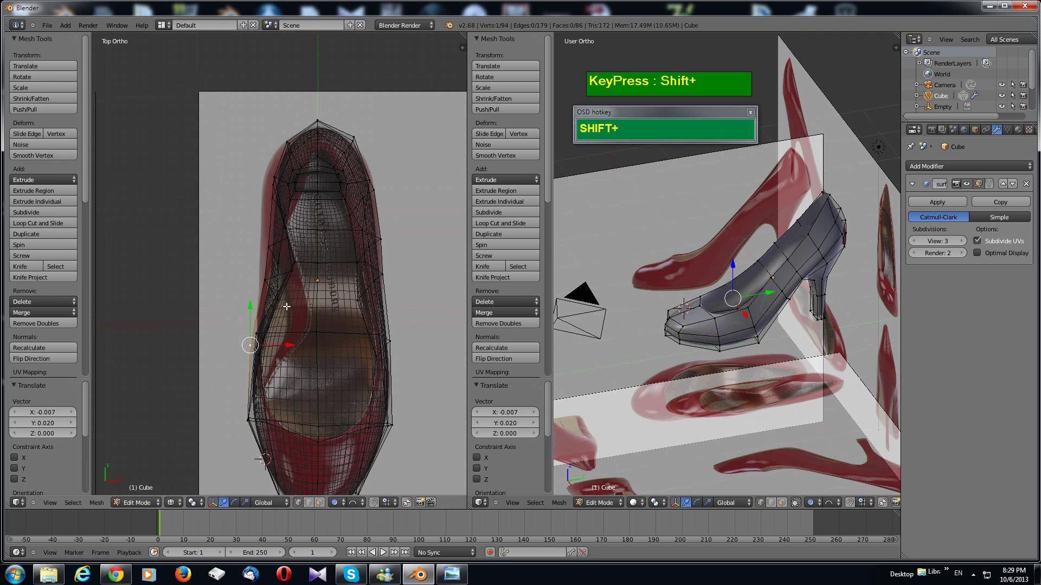
pyautogui.rightClick(263, 275)
pyautogui.press('g')
pyautogui.click(254, 238)
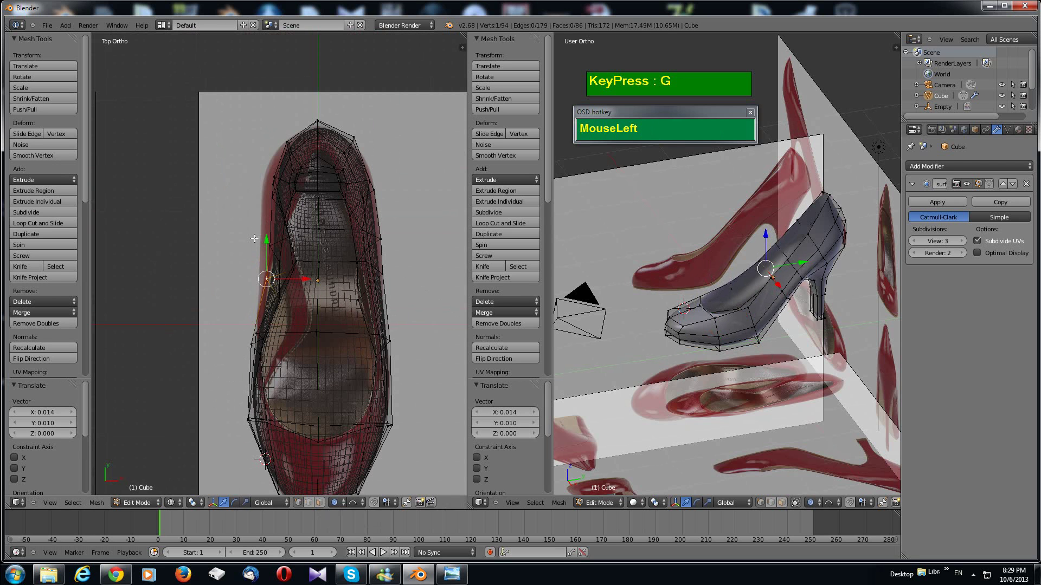
# Step: Move the next side vertex toward the heel outward by about X -0.101, with the proportional size reduced to about 0.68
pyautogui.rightClick(255, 241)
pyautogui.press('g')
pyautogui.scroll(3, 256, 246)
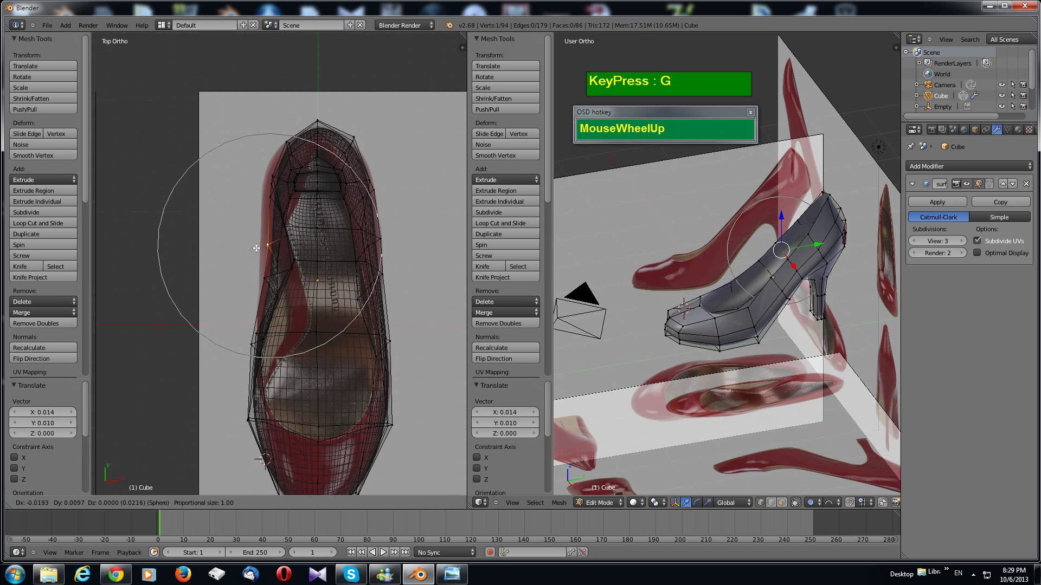
pyautogui.scroll(5, 256, 248)
pyautogui.scroll(-1, 256, 247)
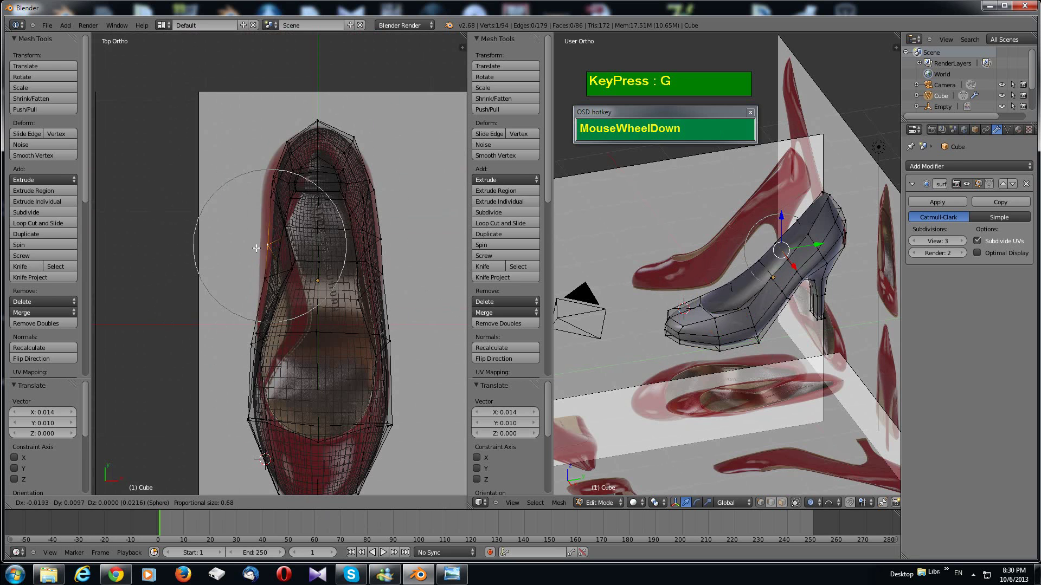
pyautogui.click(247, 247)
# Step: With proportional size 0.56, move the heel's two opposite side vertices outward by about X -0.101, Y -0.005 and X 0.043, Y -0.014
pyautogui.rightClick(257, 181)
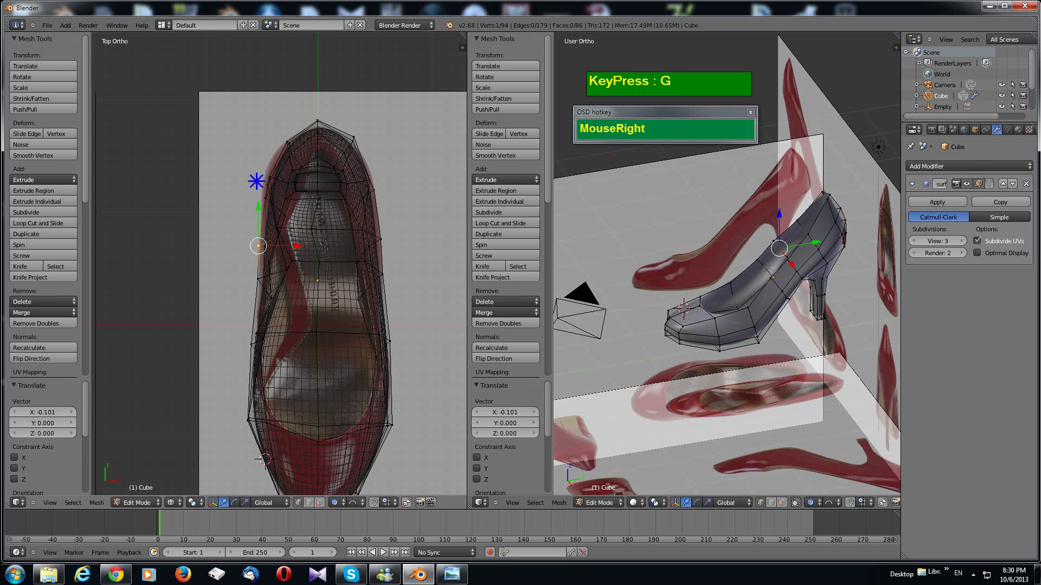
pyautogui.press('g')
pyautogui.scroll(2, 250, 180)
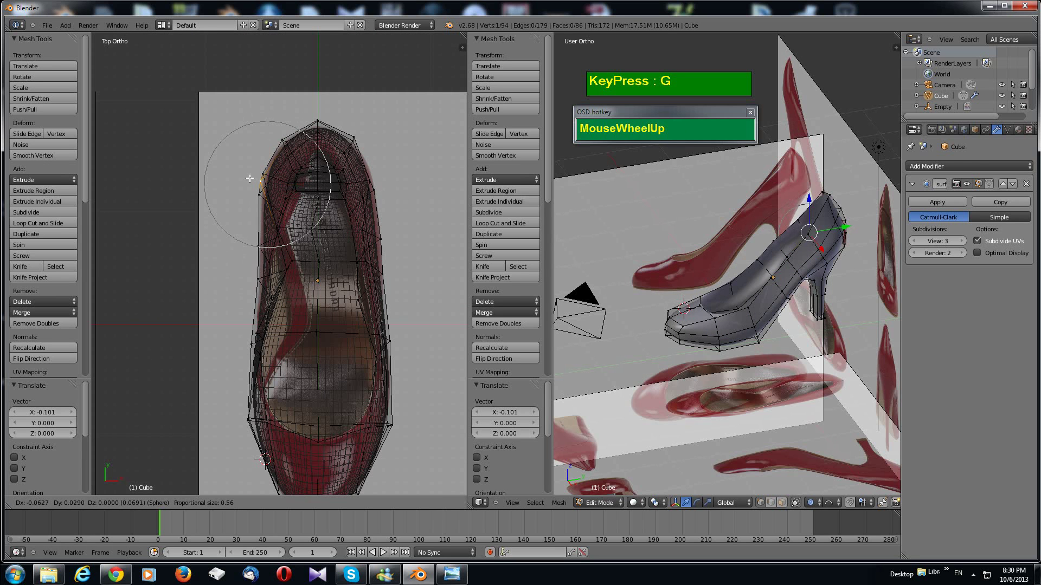
pyautogui.click(257, 185)
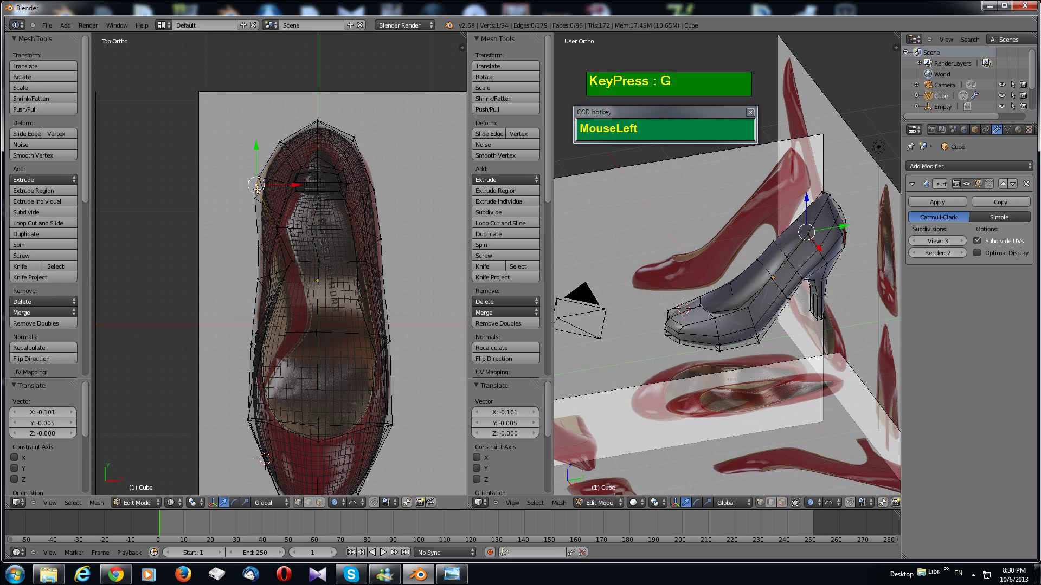
pyautogui.rightClick(389, 187)
pyautogui.press('g')
pyautogui.click(393, 185)
# Step: Move the arch's outer side vertex by about X 0.034, Y 0.010 and the next one toward the ball inward by X -0.024
pyautogui.rightClick(386, 273)
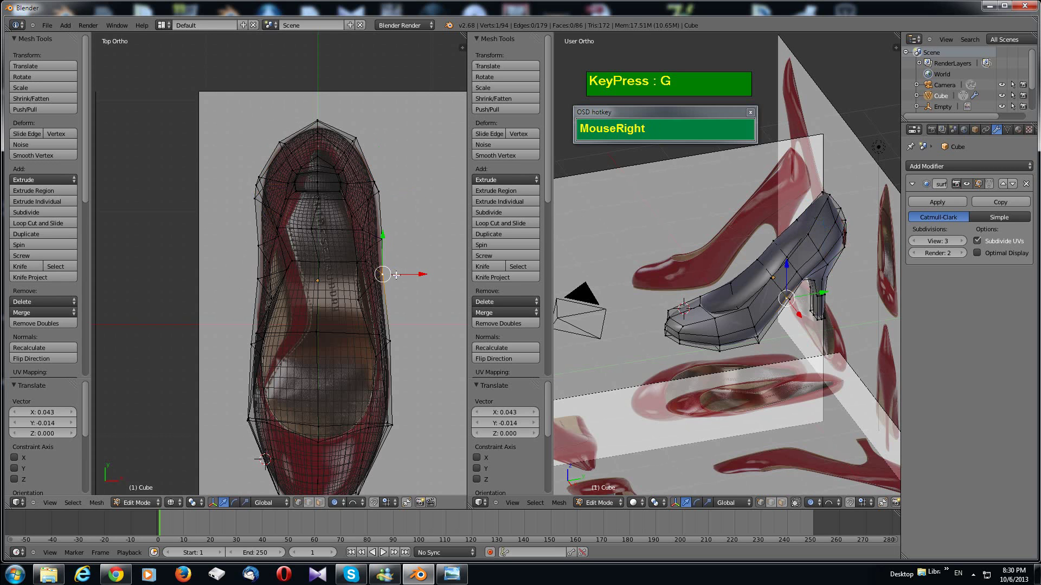
pyautogui.press('g')
pyautogui.rightClick(399, 270)
pyautogui.press('g')
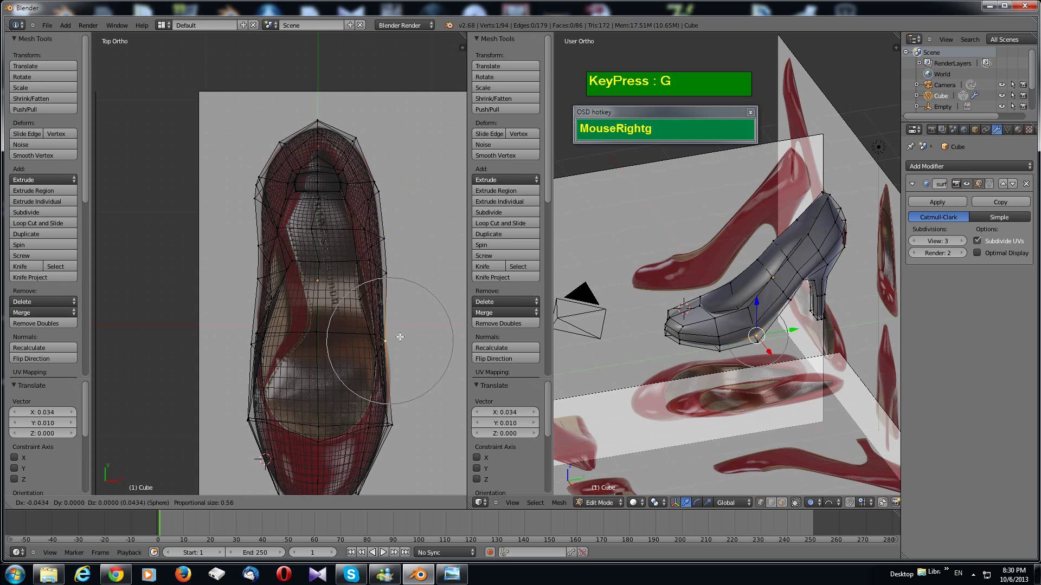
pyautogui.click(375, 379)
# Step: Move the ball's outer side vertex outward and toward the heel by about X 0.034, Y 0.053
pyautogui.rightClick(402, 428)
pyautogui.press('g')
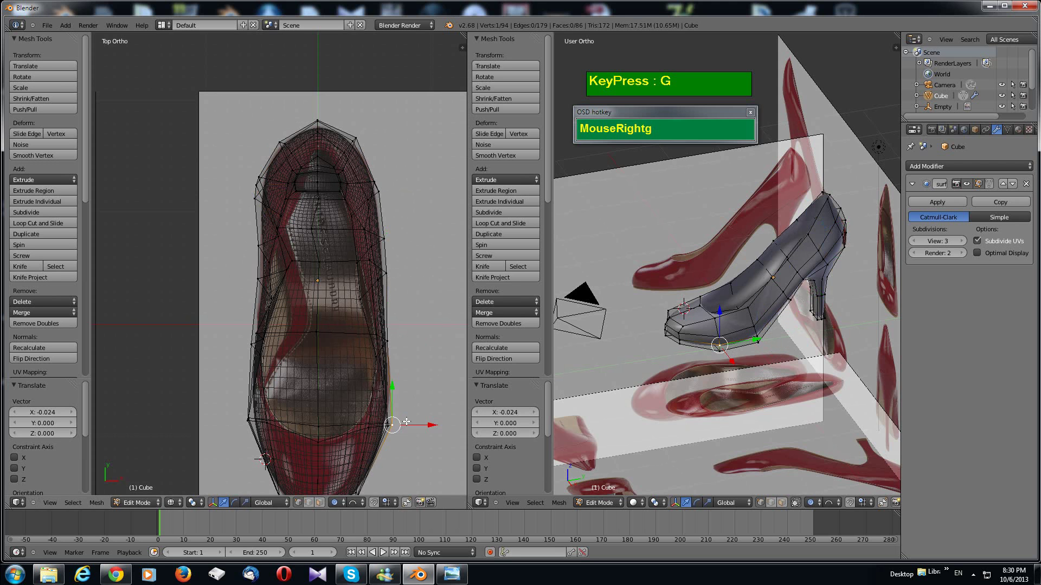
pyautogui.click(411, 415)
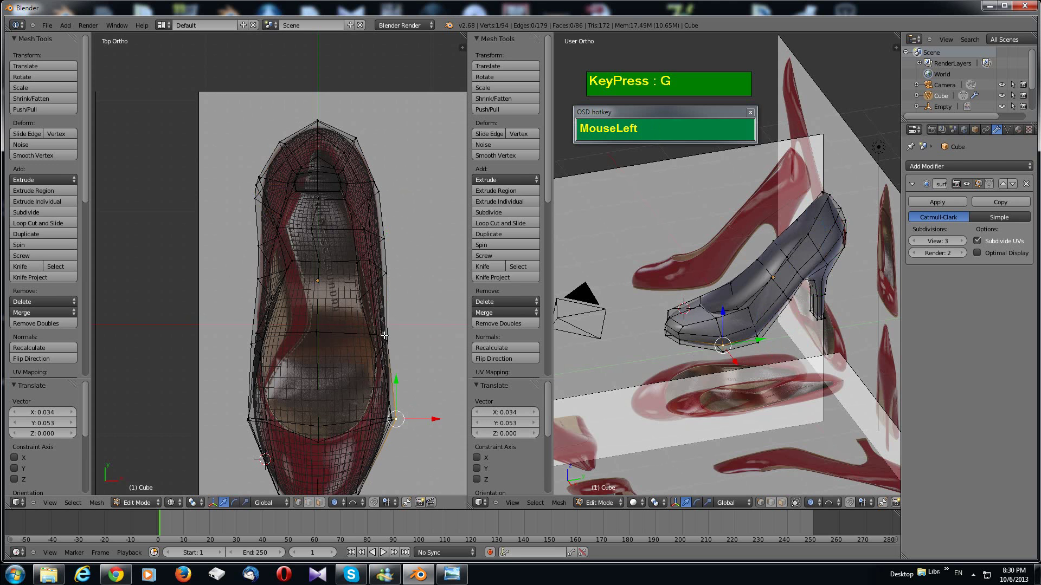
# Step: Cut an edge loop around the base of the shoe's heel cup and slide it up by about 0.87 toward the existing edge
pyautogui.moveTo(813, 255); pyautogui.dragTo(691, 282, button='middle')
pyautogui.press('Tab')
pyautogui.scroll(2, 787, 326)
pyautogui.press('Tab')
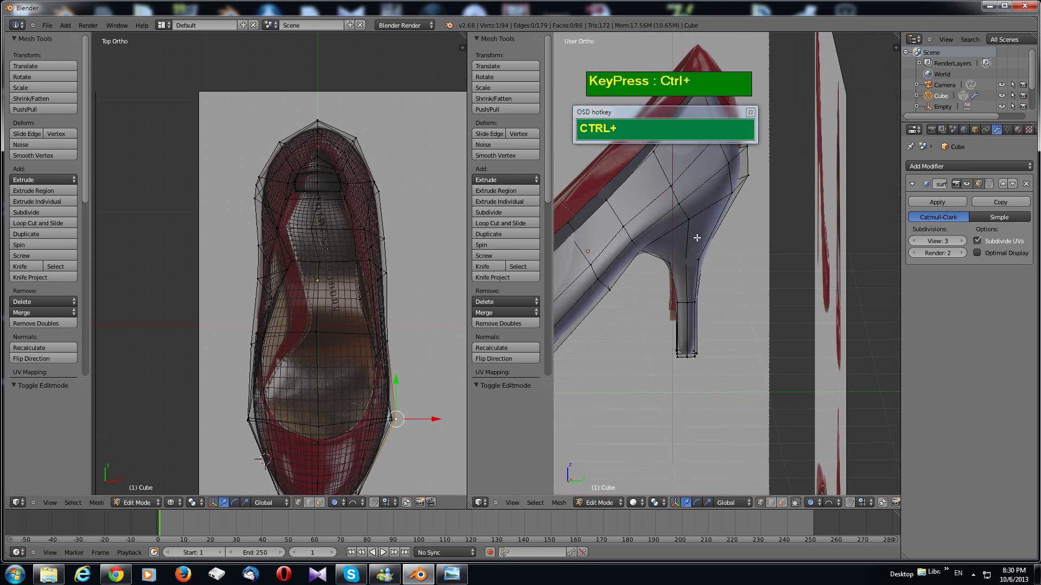
pyautogui.hotkey('ctrl', 'r')
pyautogui.click(711, 247)
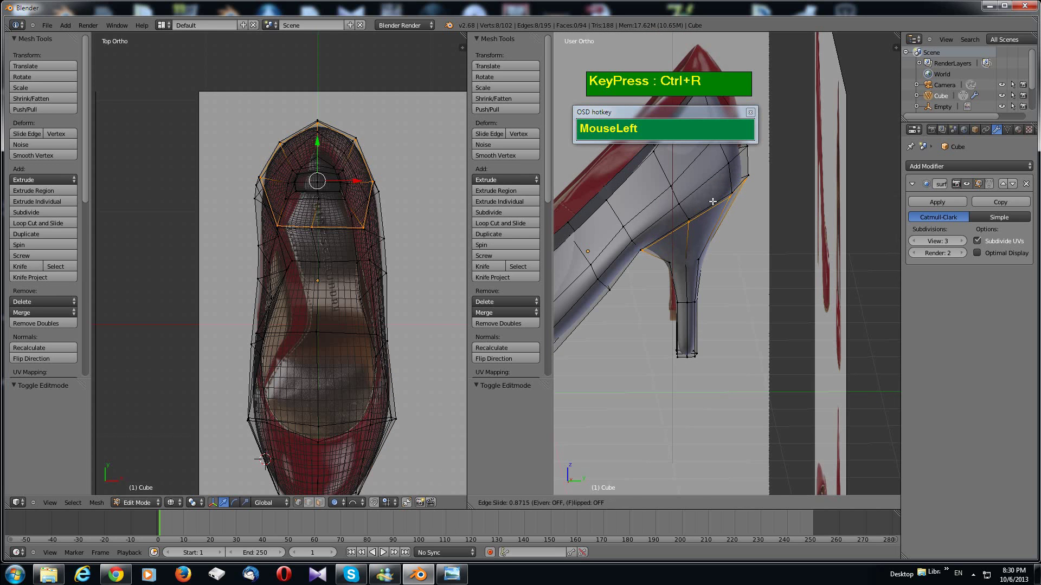
pyautogui.click(712, 201)
# Step: Cut an edge loop around the lower heel post and slide it down by about 0.90 toward the tip
pyautogui.hotkey('ctrl', 'r')
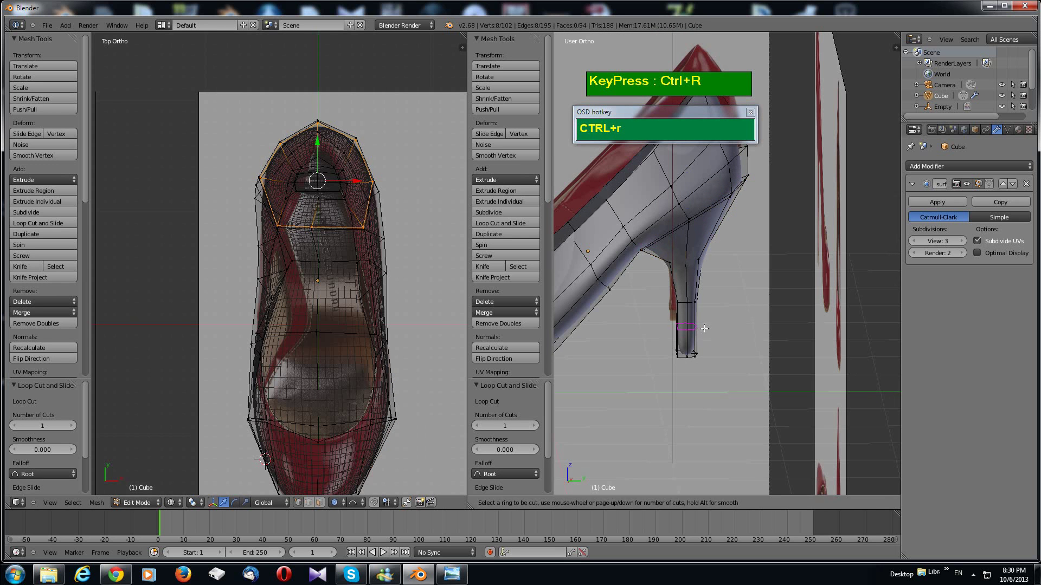
pyautogui.click(701, 331)
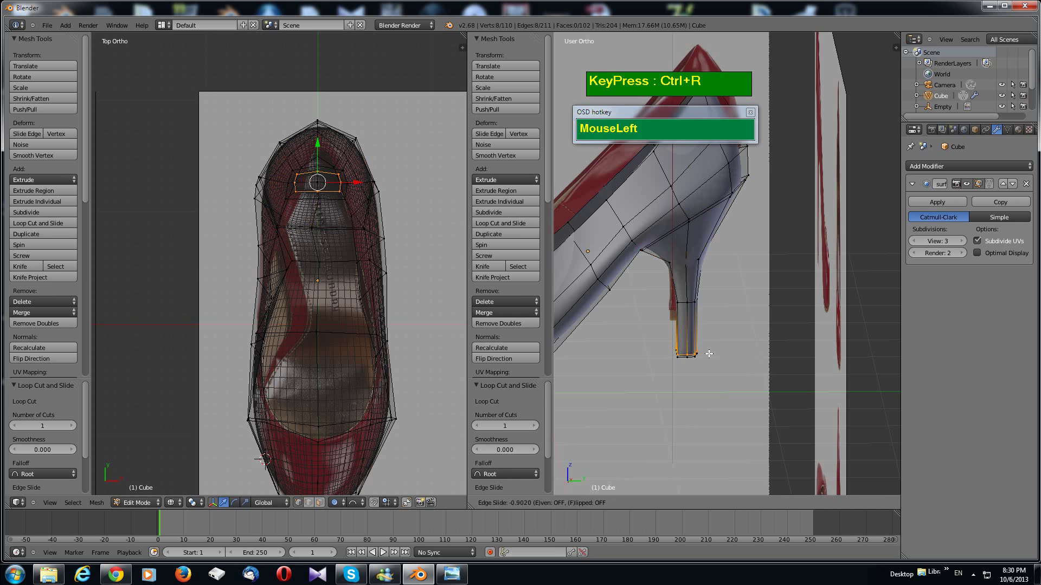
pyautogui.click(709, 354)
# Step: Examine the smoothed shoe in Object Mode from several angles, including the heel and the inside of the opening
pyautogui.moveTo(709, 354); pyautogui.dragTo(778, 347, button='middle')
pyautogui.scroll(-2, 724, 338)
pyautogui.press('Tab')
pyautogui.moveTo(780, 343)
pyautogui.keyDown('shift'); pyautogui.mouseDown(button='middle')
pyautogui.moveTo(791, 335)
pyautogui.moveTo(831, 367)
pyautogui.moveTo(824, 435)
pyautogui.moveTo(797, 283)
pyautogui.moveTo(847, 300)
pyautogui.moveTo(830, 388)
pyautogui.moveTo(794, 323)
pyautogui.moveTo(758, 304)
pyautogui.moveTo(849, 349)
pyautogui.moveTo(743, 351)
pyautogui.moveTo(779, 340)
pyautogui.mouseUp(button='middle'); pyautogui.keyUp('shift')
pyautogui.scroll(-4, 792, 334)
pyautogui.scroll(4, 792, 335)
pyautogui.moveTo(741, 232); pyautogui.dragTo(692, 309, button='middle')
pyautogui.scroll(2, 708, 278)
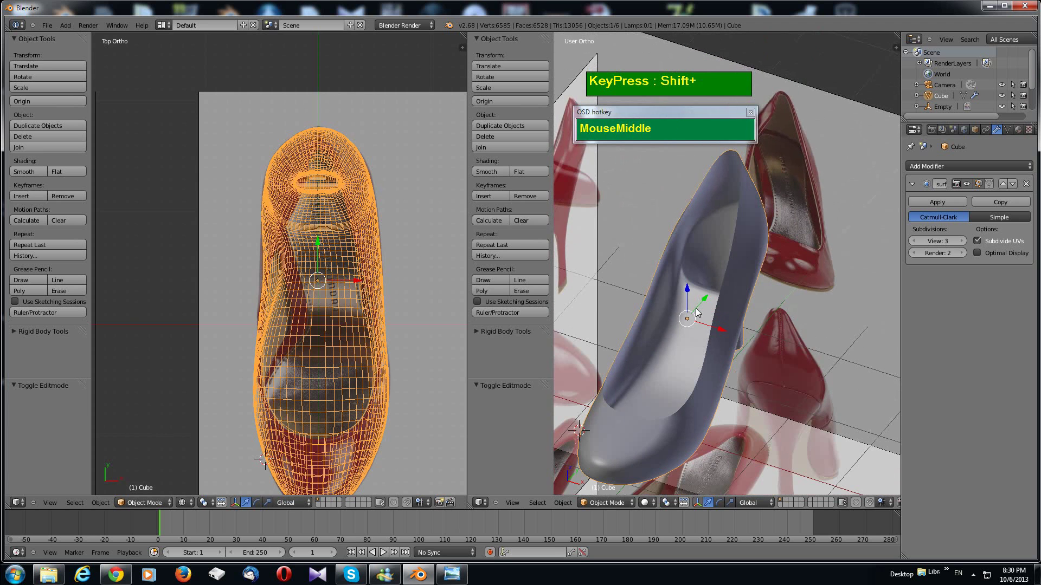
pyautogui.scroll(-2, 699, 330)
pyautogui.scroll(2, 700, 329)
pyautogui.moveTo(718, 279)
pyautogui.keyDown('shift'); pyautogui.mouseDown(button='middle')
pyautogui.moveTo(734, 303)
pyautogui.moveTo(674, 324)
pyautogui.moveTo(711, 329)
pyautogui.moveTo(726, 279)
pyautogui.moveTo(681, 351)
pyautogui.moveTo(691, 327)
pyautogui.mouseUp(button='middle'); pyautogui.keyUp('shift')
# Step: In Edit Mode, clear the selection and select the edge loop that runs around the shoe's sides from toe to heel
pyautogui.hotkey('ctrl', 'Tab')
pyautogui.hotkey('ctrl', 'Tab')
pyautogui.press('Tab')
pyautogui.keyDown('alt'); pyautogui.click(675, 310); pyautogui.keyUp('alt')
pyautogui.press('a')
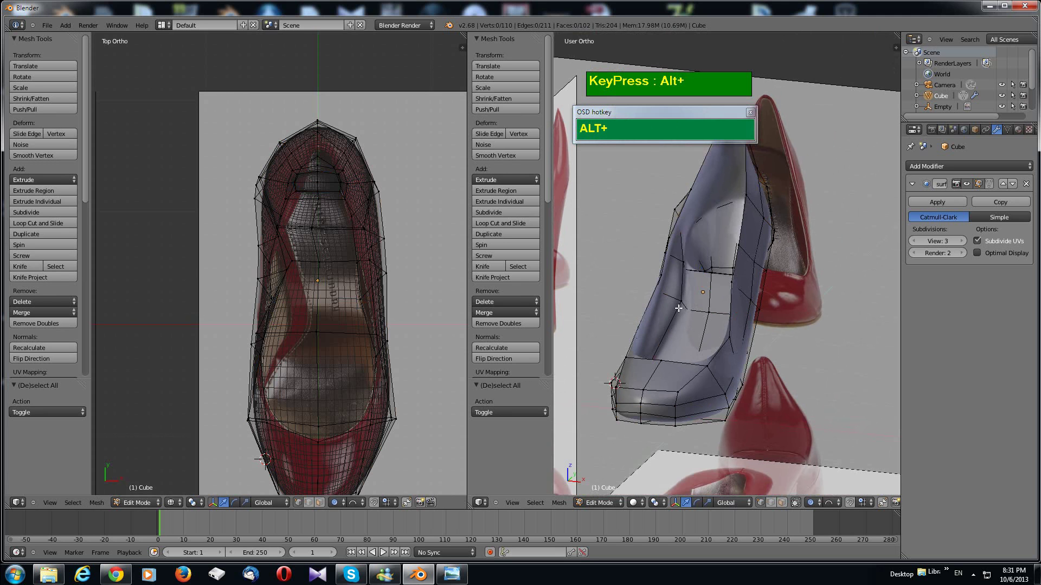
pyautogui.keyDown('alt'); pyautogui.rightClick(678, 308); pyautogui.keyUp('alt')
pyautogui.moveTo(700, 368); pyautogui.dragTo(719, 358, button='middle')
# Step: Try duplicating the selected edge loop in place
pyautogui.hotkey('shift', 'd')
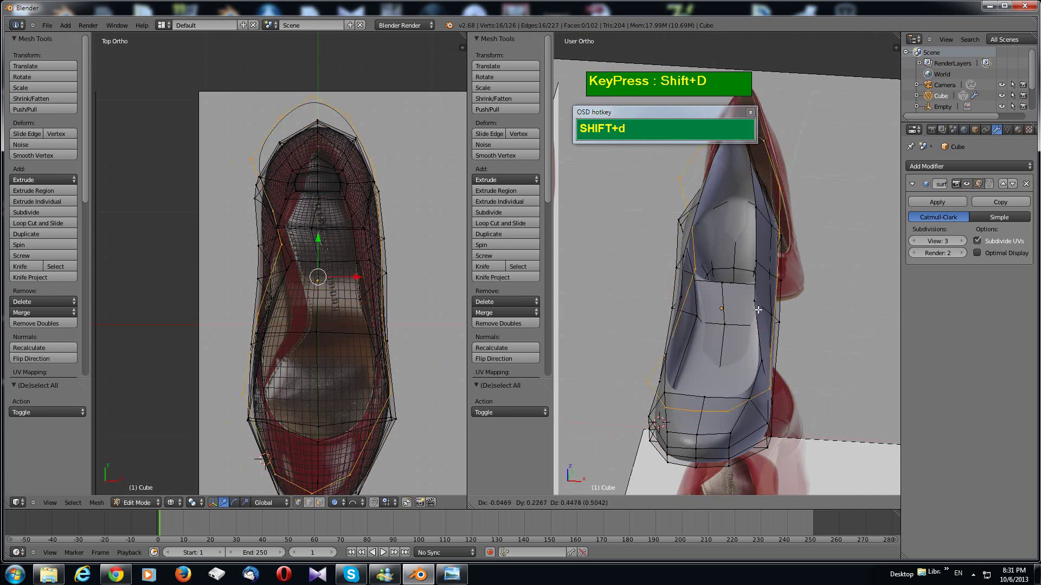
pyautogui.rightClick(742, 333)
pyautogui.scroll(-1, 742, 336)
pyautogui.scroll(2, 742, 336)
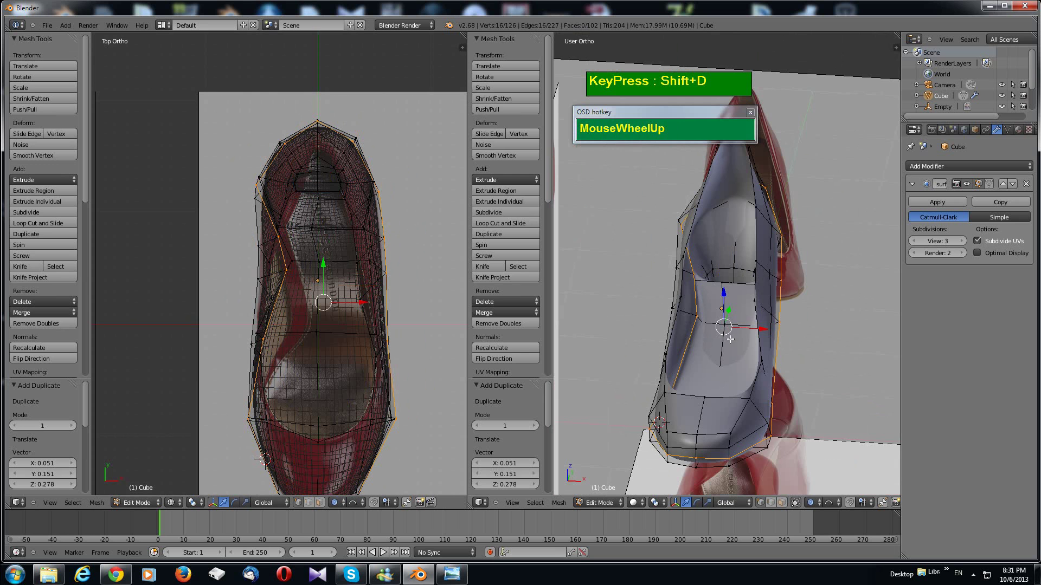
pyautogui.scroll(1, 730, 339)
# Step: Isolate the shoe in local view and merge the two 3D viewports into one large area showing it
pyautogui.press('KP_Divide')
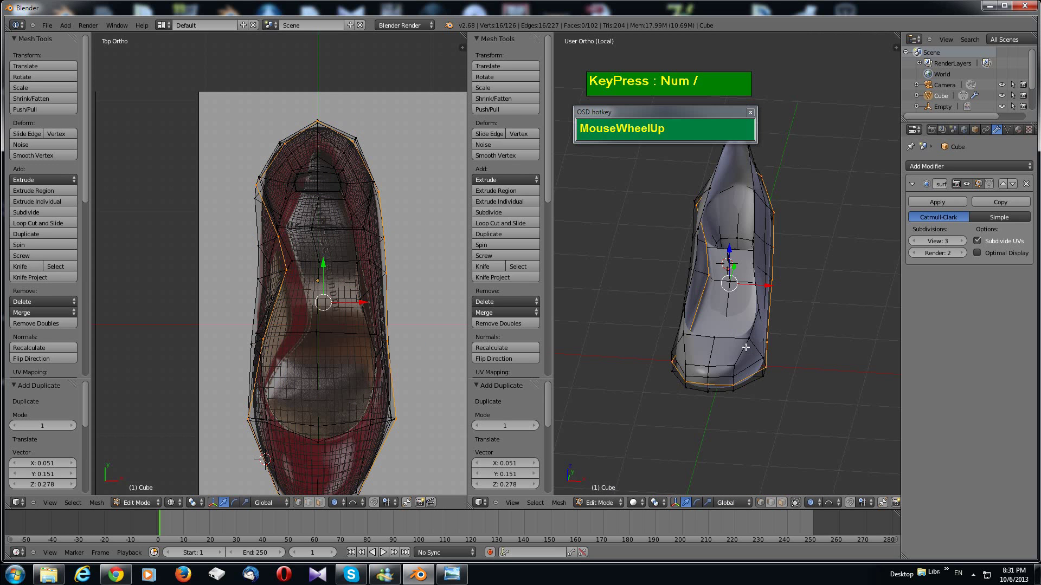
pyautogui.moveTo(766, 330); pyautogui.dragTo(736, 296, button='middle')
pyautogui.scroll(1, 770, 343)
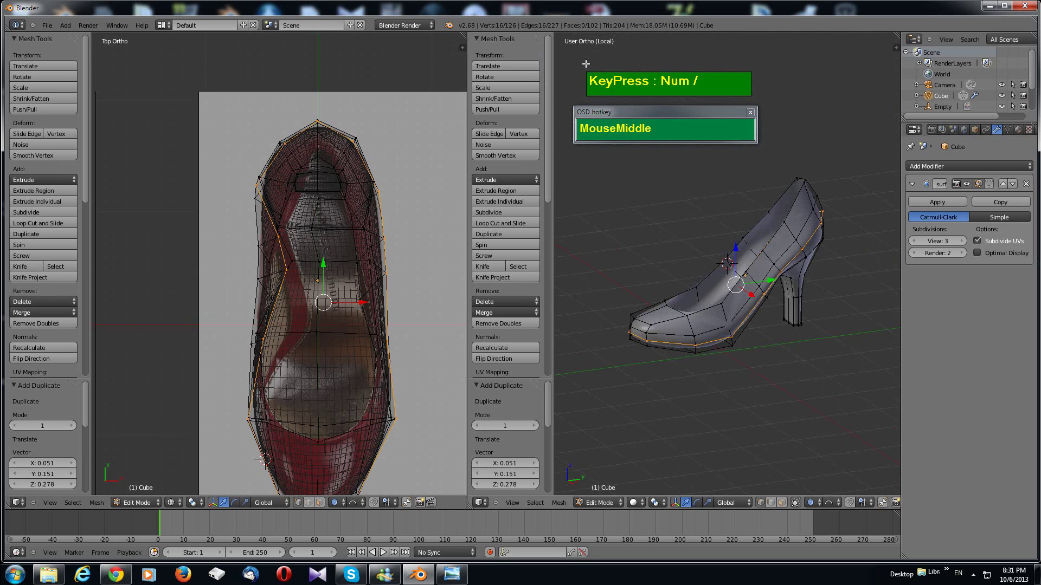
pyautogui.moveTo(464, 34)
pyautogui.mouseDown()
pyautogui.moveTo(484, 43)
pyautogui.moveTo(455, 42)
pyautogui.mouseUp()
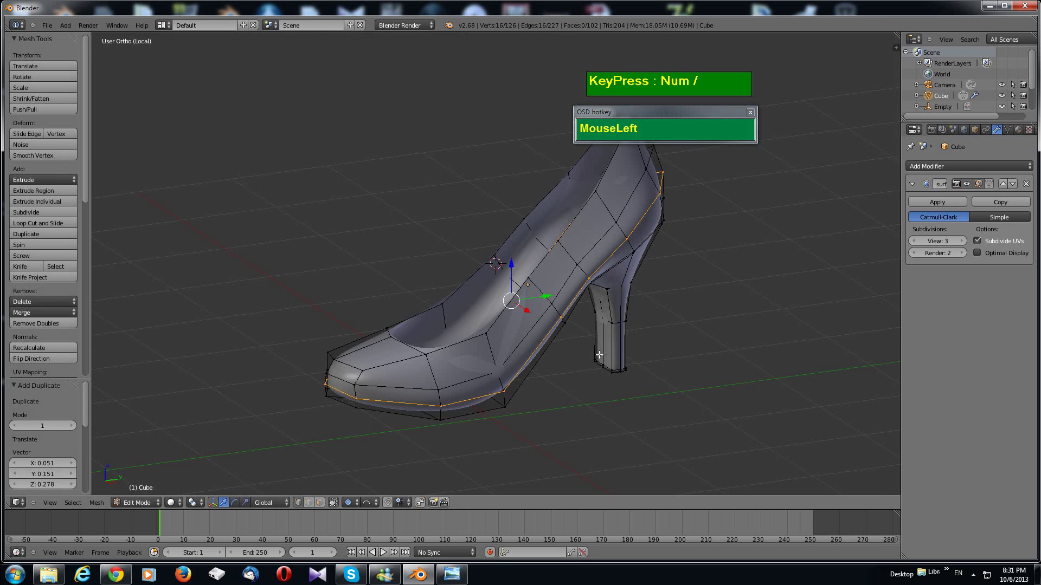
pyautogui.moveTo(599, 355); pyautogui.dragTo(599, 353, button='middle')
pyautogui.scroll(-3, 599, 353)
pyautogui.moveTo(562, 320); pyautogui.dragTo(528, 270, button='middle')
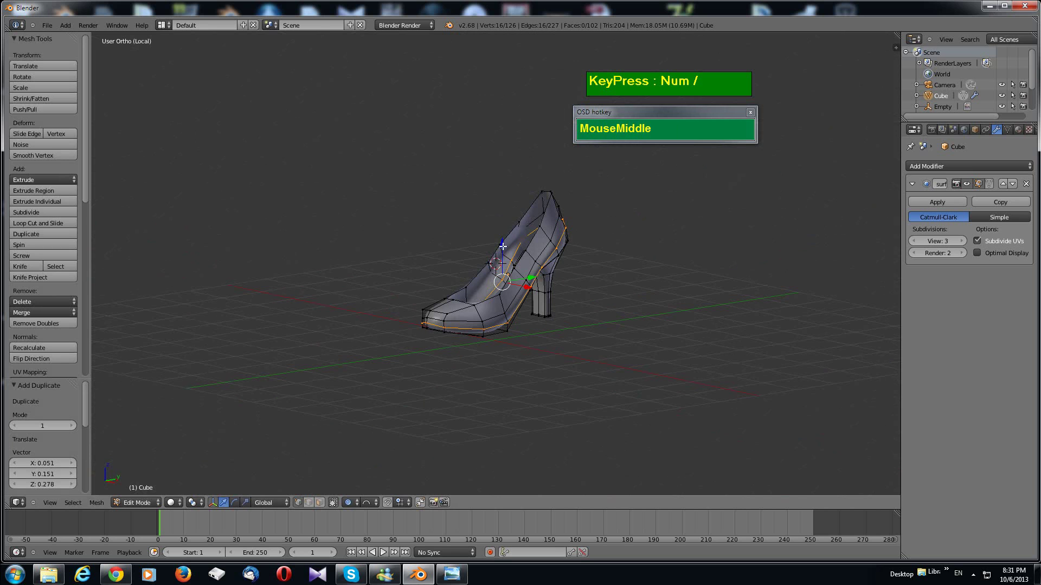
# Step: Try lifting the duplicated edge loop along Z, then undo the moves and the duplications
pyautogui.moveTo(503, 241); pyautogui.dragTo(504, 216)
pyautogui.hotkey('ctrl', 'z')
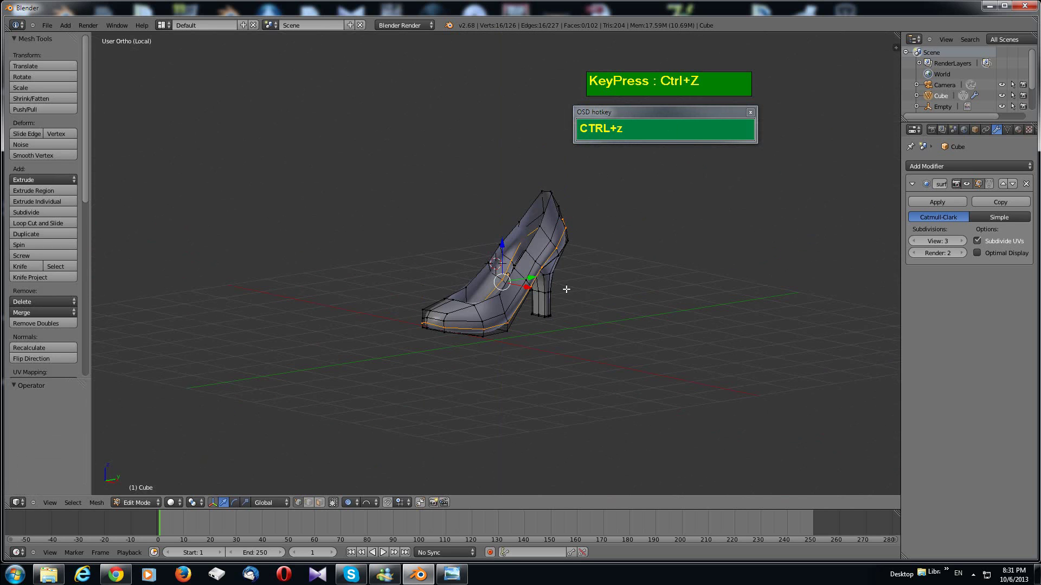
pyautogui.hotkey('shift', 'd')
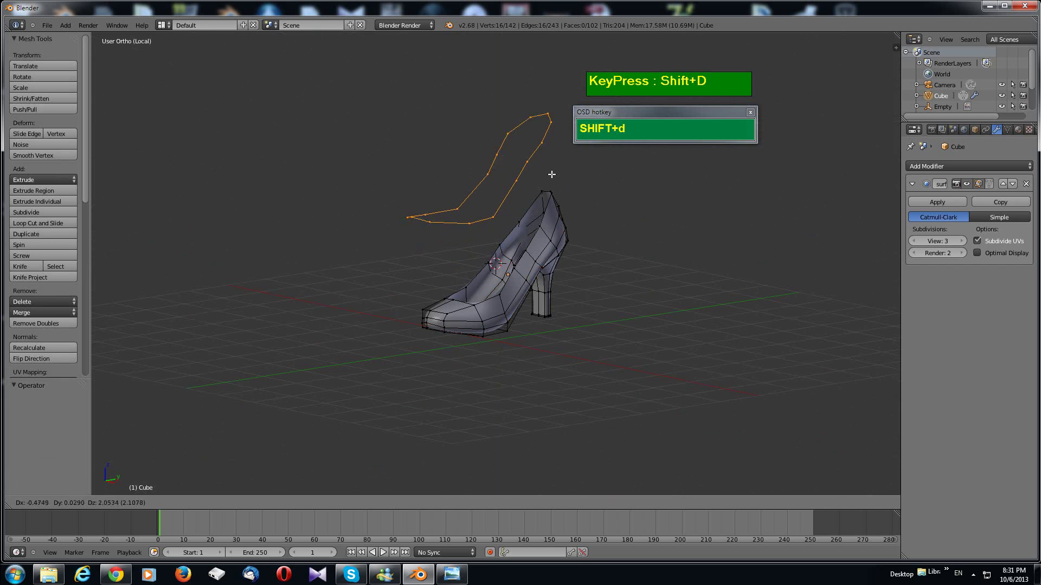
pyautogui.rightClick(557, 171)
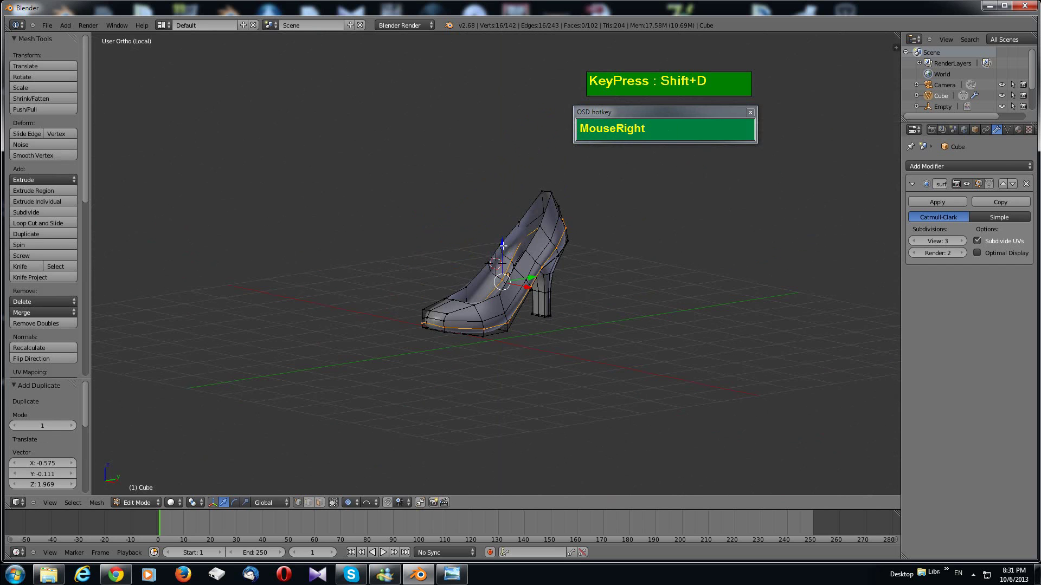
pyautogui.moveTo(503, 246); pyautogui.dragTo(513, 165)
pyautogui.hotkey('ctrl', 'z')
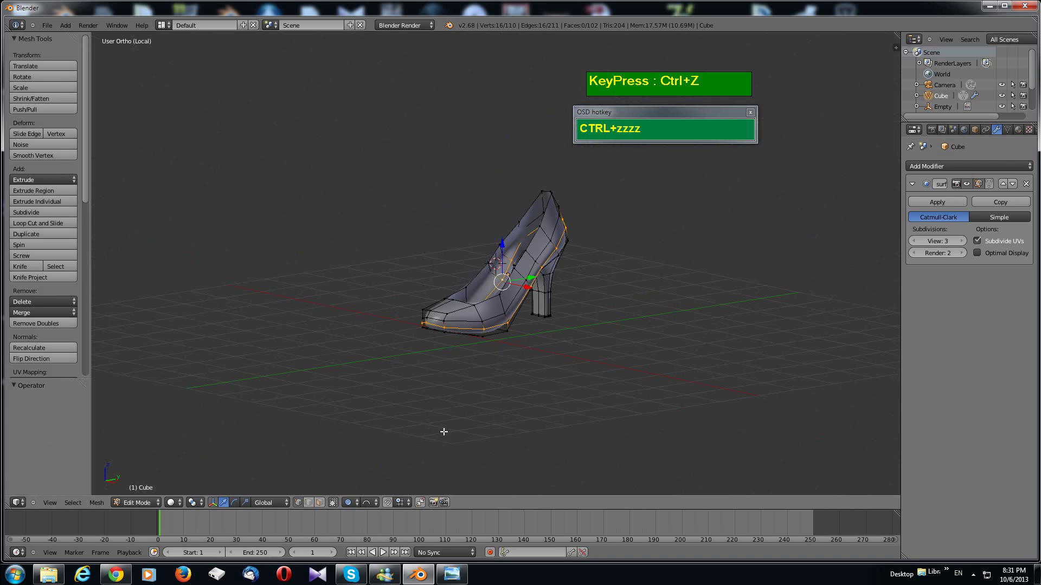
# Step: Disable proportional editing, then try a small upward move of the selected loop and undo it
pyautogui.click(350, 502)
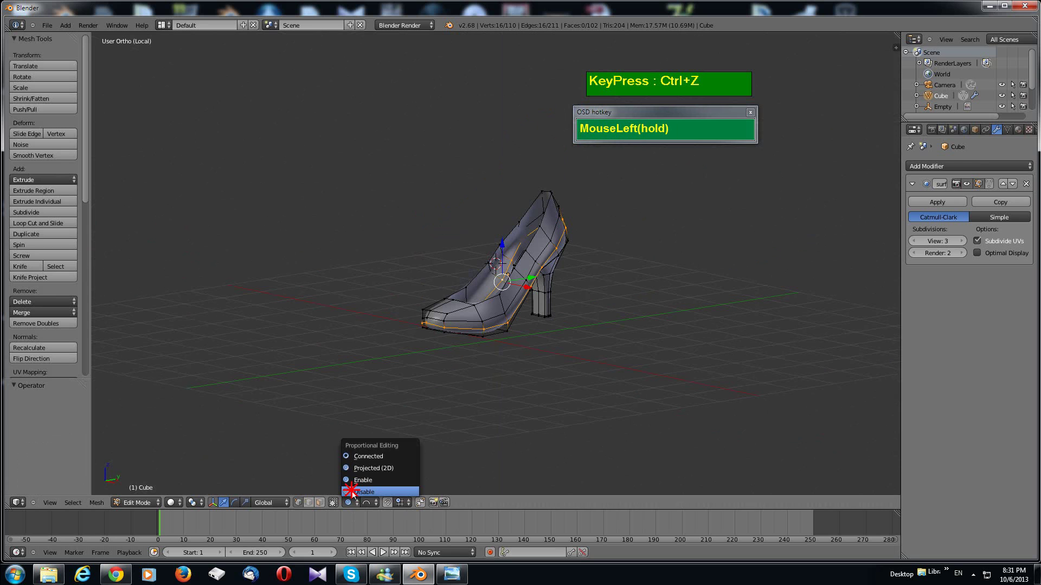
pyautogui.click(352, 492)
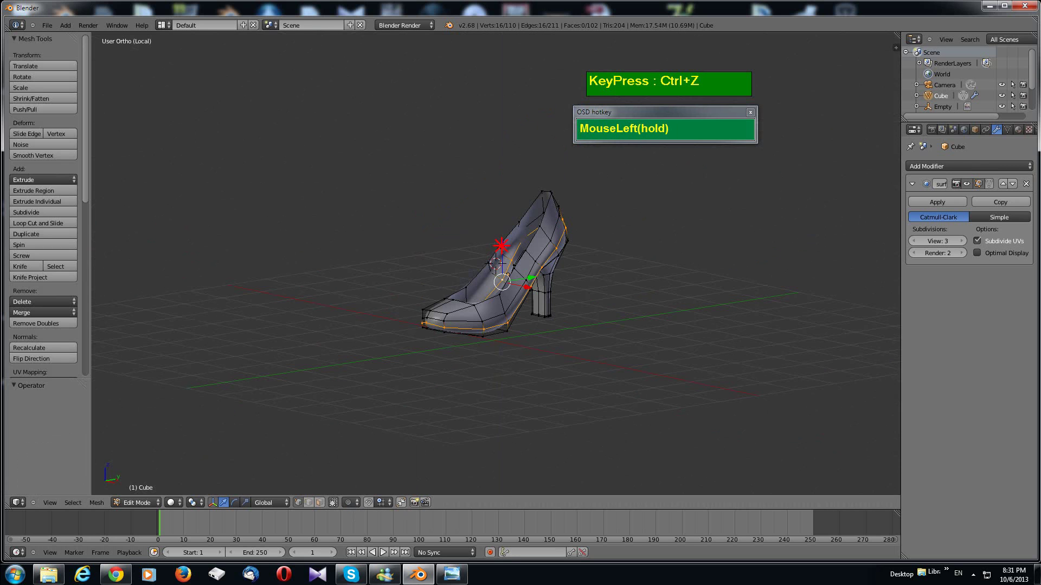
pyautogui.moveTo(501, 246); pyautogui.dragTo(504, 225)
pyautogui.hotkey('ctrl', 'z')
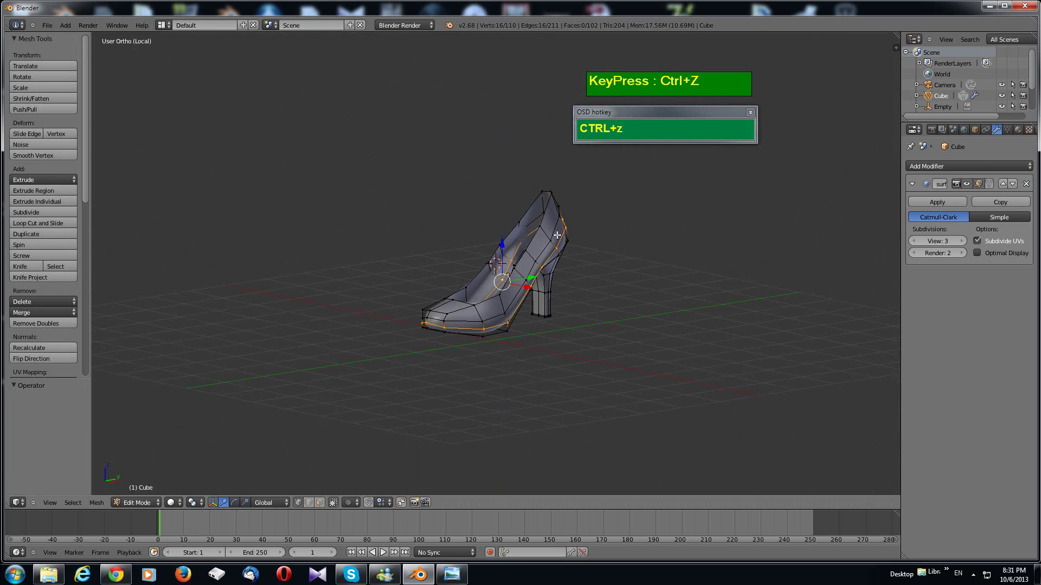
# Step: Duplicate the selected edge loop in place and move the copy 5 units up along the Z axis
pyautogui.hotkey('shift', 'd')
pyautogui.rightClick(553, 240)
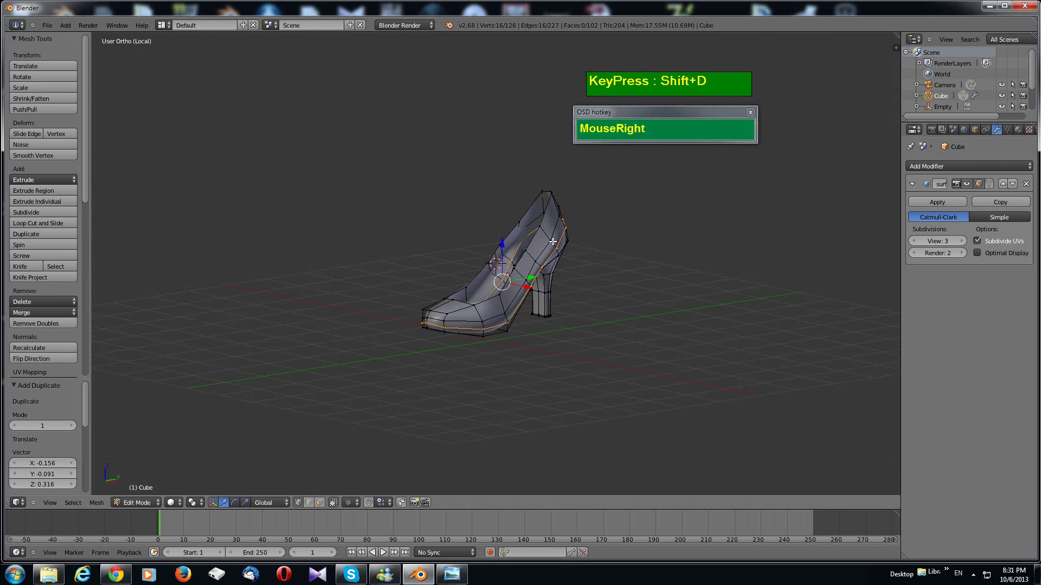
pyautogui.press('g')
pyautogui.press('z')
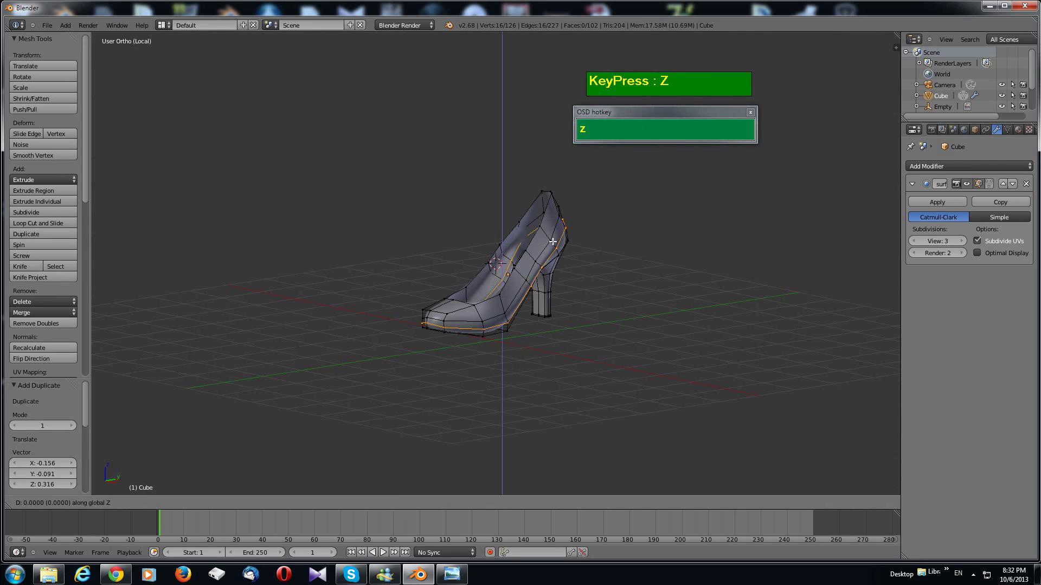
pyautogui.press('5')
pyautogui.click(552, 241)
# Step: Connect the first two pairs of opposite side vertices nearest the heel end of the duplicated outline with cross edges
pyautogui.scroll(-1, 552, 240)
pyautogui.scroll(1, 567, 233)
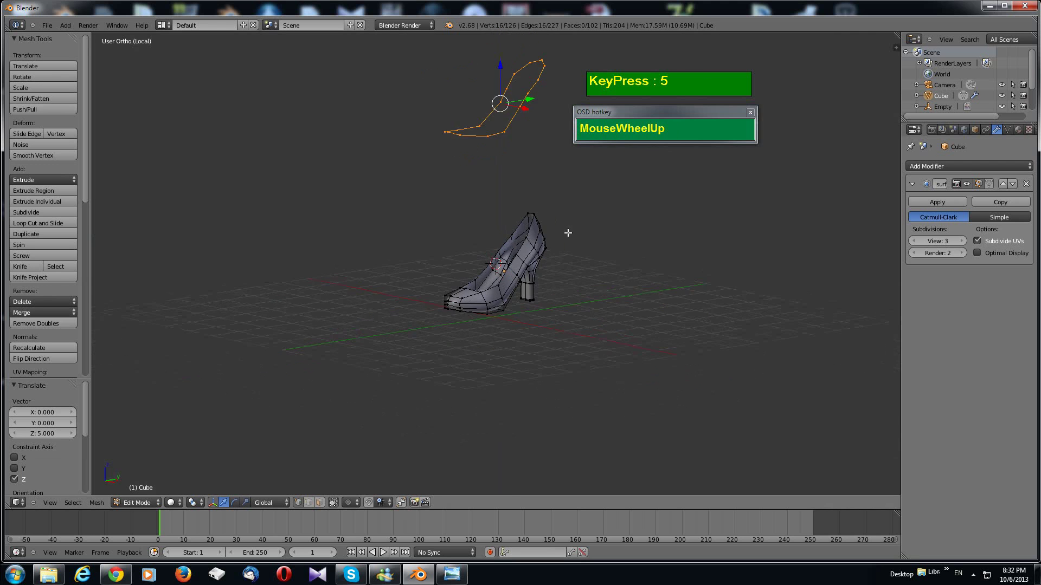
pyautogui.keyDown('shift'); pyautogui.moveTo(567, 232); pyautogui.dragTo(521, 378, button='middle'); pyautogui.keyUp('shift')
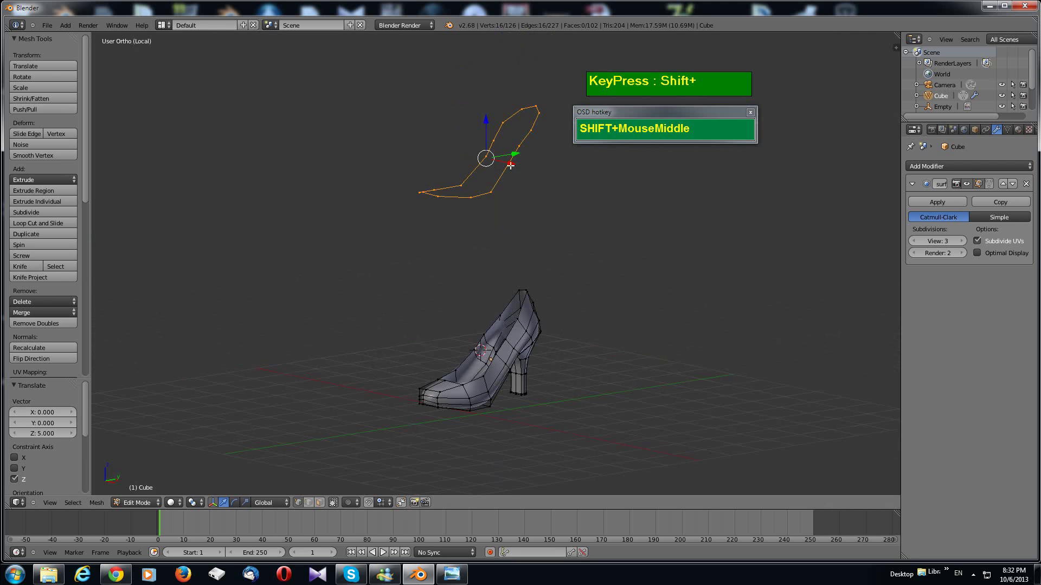
pyautogui.moveTo(514, 203)
pyautogui.mouseDown(button='middle')
pyautogui.moveTo(600, 251)
pyautogui.moveTo(570, 184)
pyautogui.moveTo(537, 227)
pyautogui.moveTo(522, 184)
pyautogui.moveTo(513, 284)
pyautogui.moveTo(524, 193)
pyautogui.mouseUp(button='middle')
pyautogui.scroll(1, 529, 212)
pyautogui.scroll(-1, 485, 278)
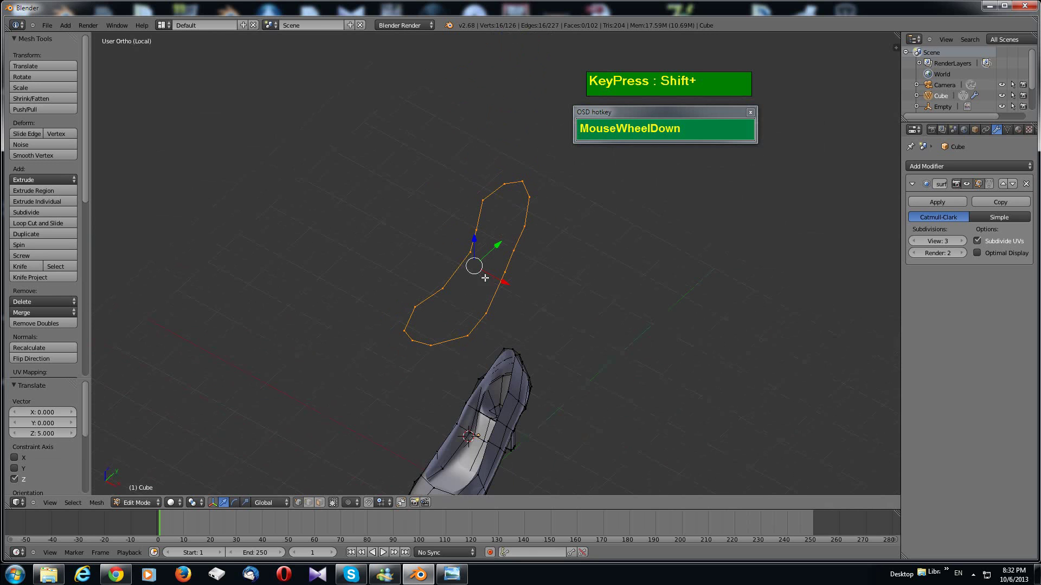
pyautogui.keyDown('shift'); pyautogui.moveTo(487, 311); pyautogui.dragTo(493, 280, button='middle'); pyautogui.keyUp('shift')
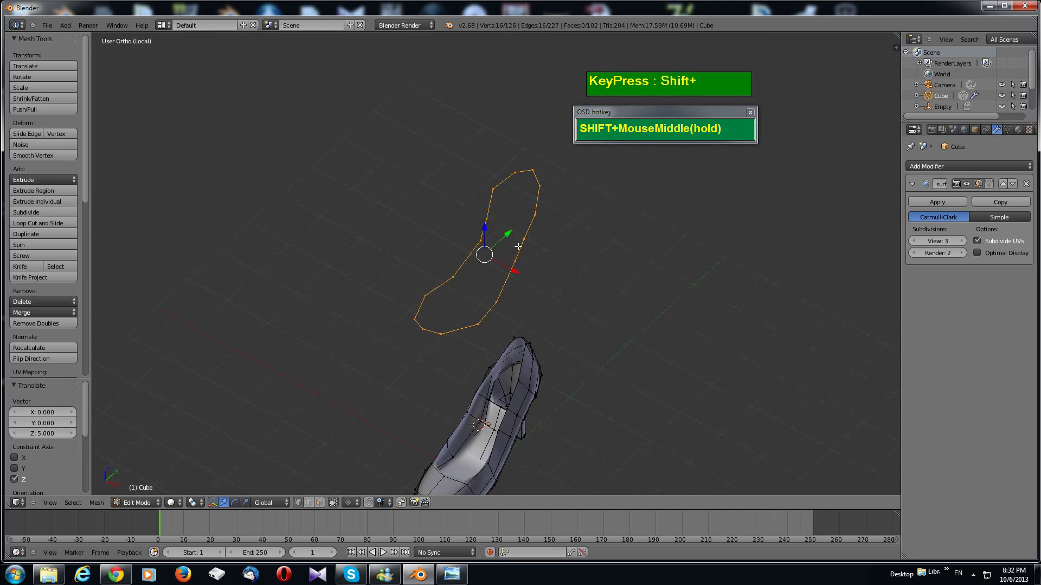
pyautogui.rightClick(493, 188)
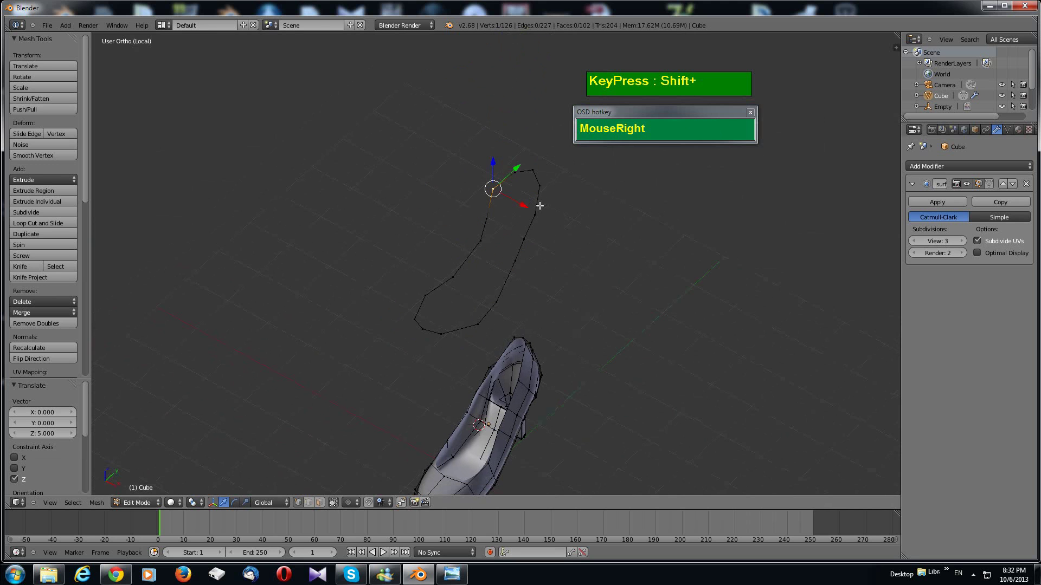
pyautogui.rightClick(534, 216)
pyautogui.rightClick(493, 189)
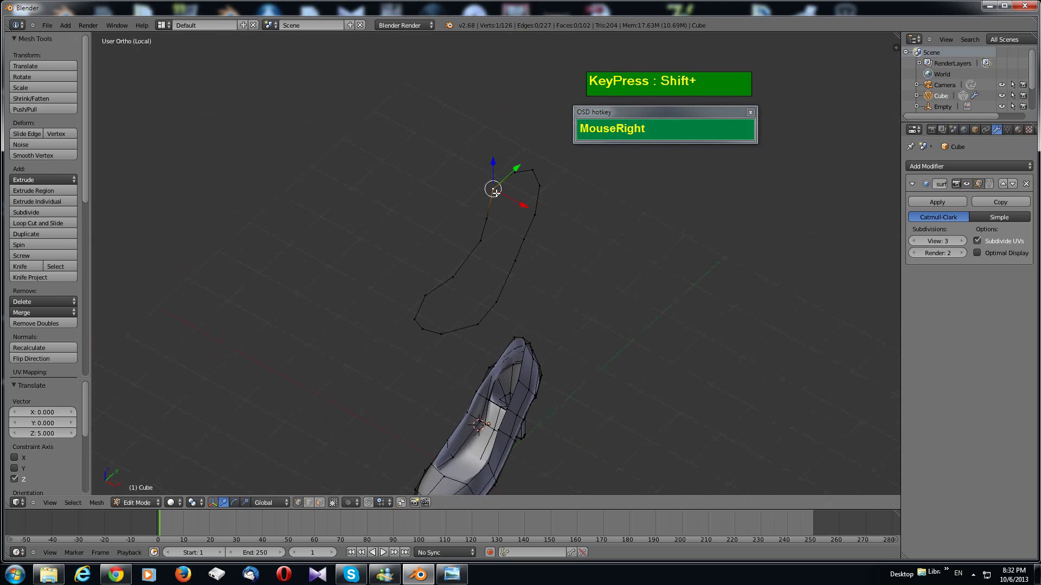
pyautogui.keyDown('shift'); pyautogui.rightClick(534, 216); pyautogui.keyUp('shift')
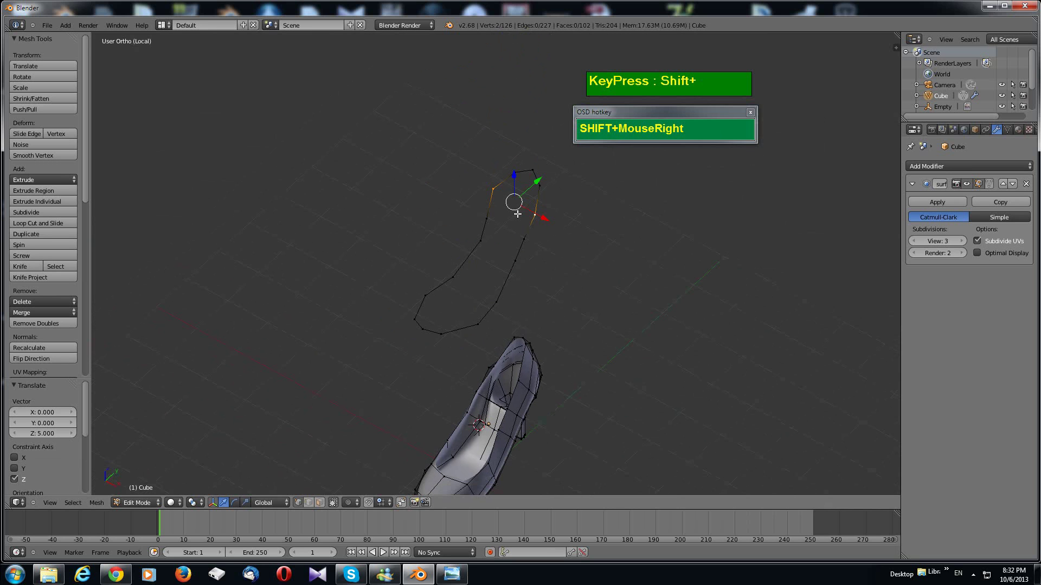
pyautogui.press('f')
pyautogui.rightClick(487, 218)
pyautogui.keyDown('shift'); pyautogui.rightClick(523, 238); pyautogui.keyUp('shift')
pyautogui.press('f')
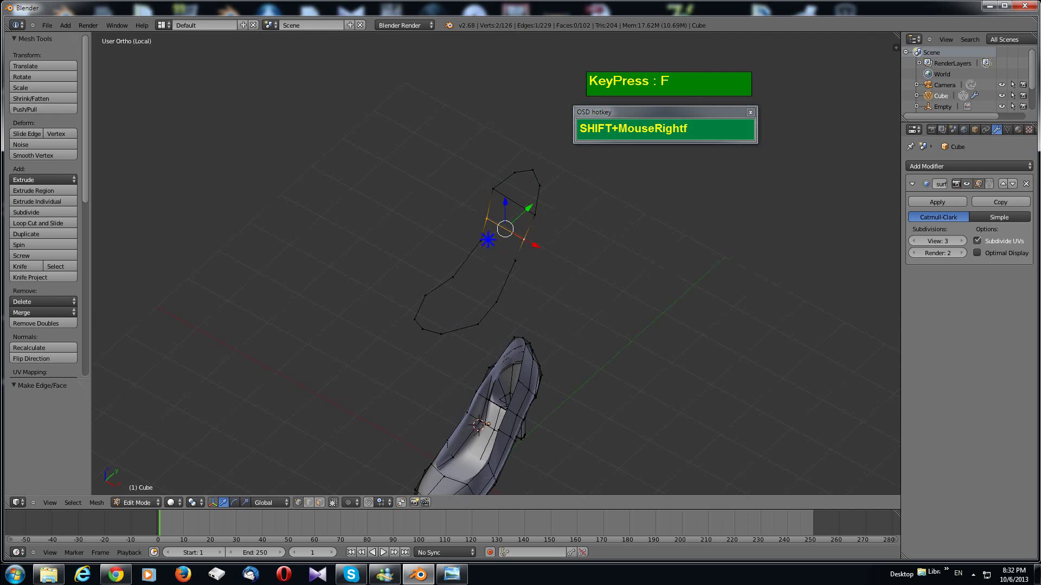
# Step: Connect the remaining three pairs of opposite side vertices toward the toe of the duplicated outline with cross edges
pyautogui.rightClick(480, 241)
pyautogui.keyDown('shift'); pyautogui.rightClick(514, 261); pyautogui.keyUp('shift')
pyautogui.press('f')
pyautogui.rightClick(453, 277)
pyautogui.keyDown('shift'); pyautogui.rightClick(496, 301); pyautogui.keyUp('shift')
pyautogui.press('f')
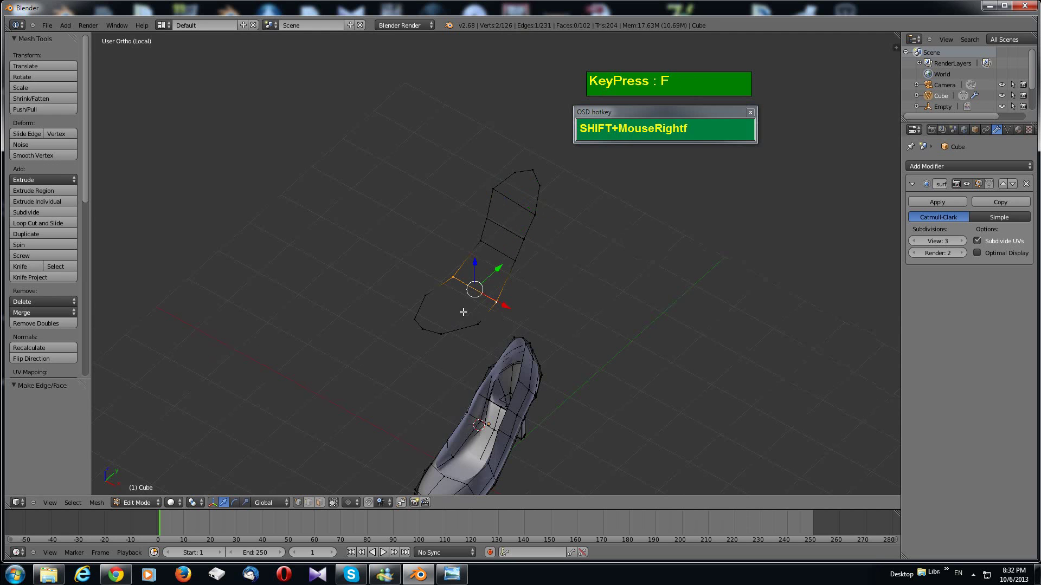
pyautogui.rightClick(426, 299)
pyautogui.keyDown('shift'); pyautogui.rightClick(491, 323); pyautogui.keyUp('shift')
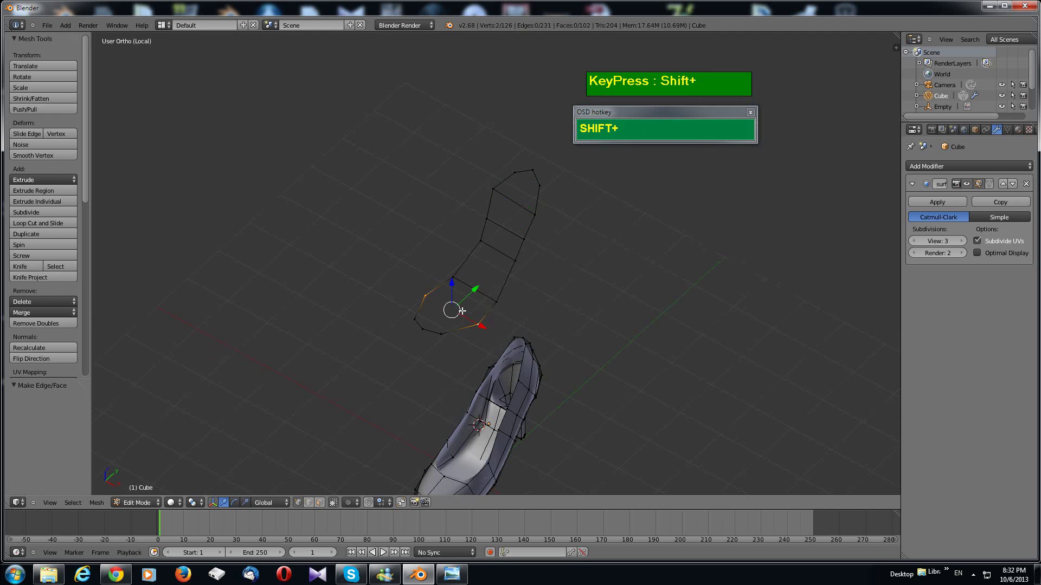
pyautogui.press('f')
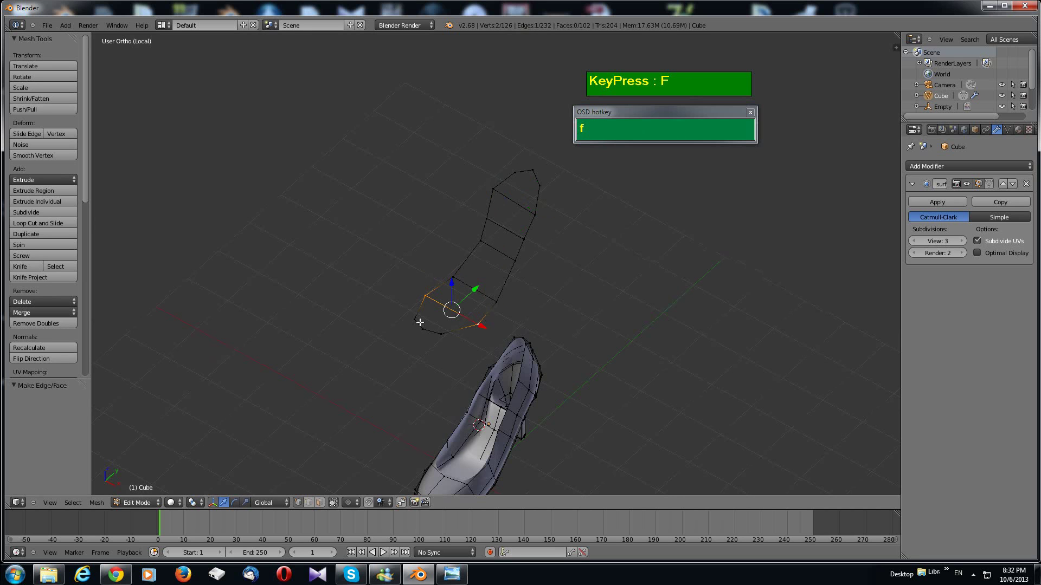
# Step: Subdivide the five cross edges of the duplicated outline with one cut so each gets a midpoint vertex
pyautogui.rightClick(527, 176)
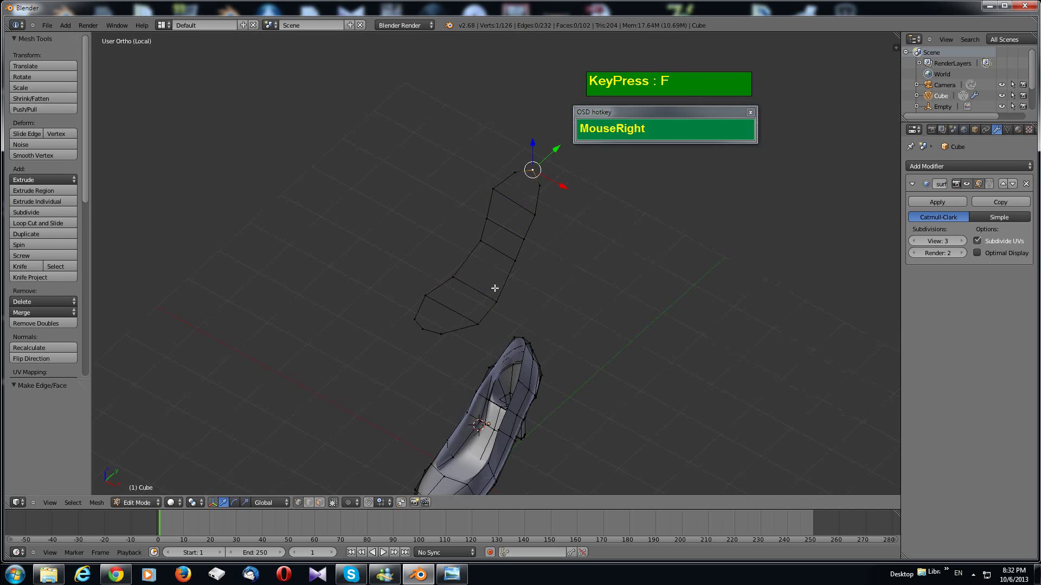
pyautogui.hotkey('ctrl', 'Tab')
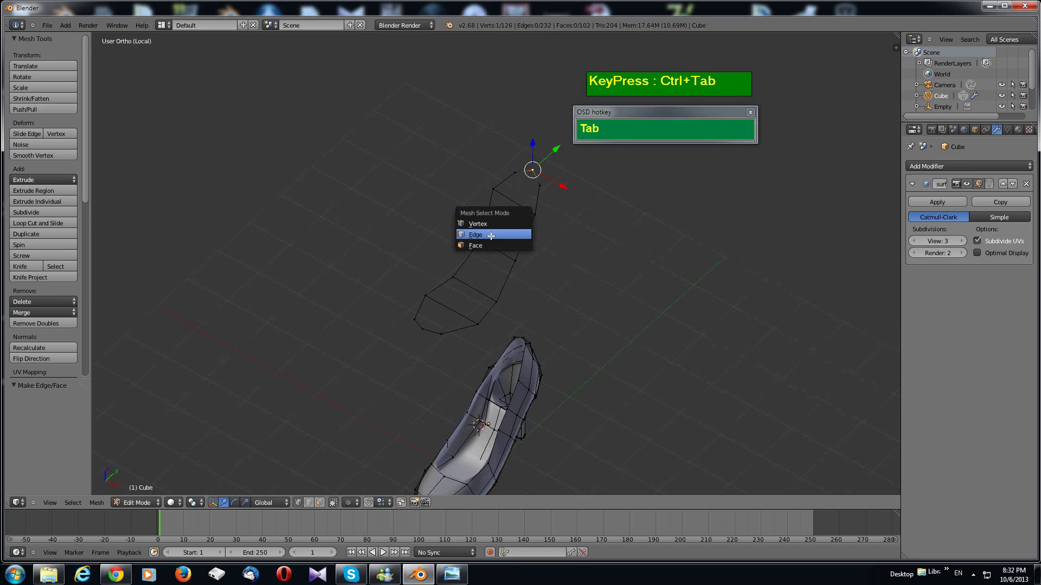
pyautogui.click(493, 233)
pyautogui.rightClick(514, 201)
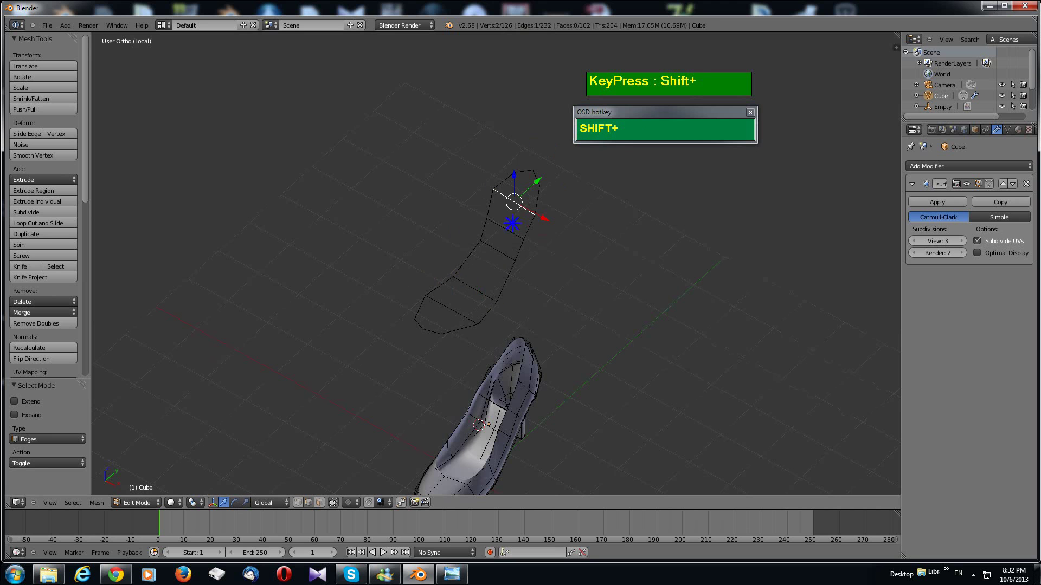
pyautogui.keyDown('shift'); pyautogui.rightClick(511, 224); pyautogui.keyUp('shift')
pyautogui.keyDown('shift'); pyautogui.rightClick(488, 260); pyautogui.keyUp('shift')
pyautogui.keyDown('shift'); pyautogui.rightClick(479, 287); pyautogui.keyUp('shift')
pyautogui.keyDown('shift'); pyautogui.rightClick(459, 307); pyautogui.keyUp('shift')
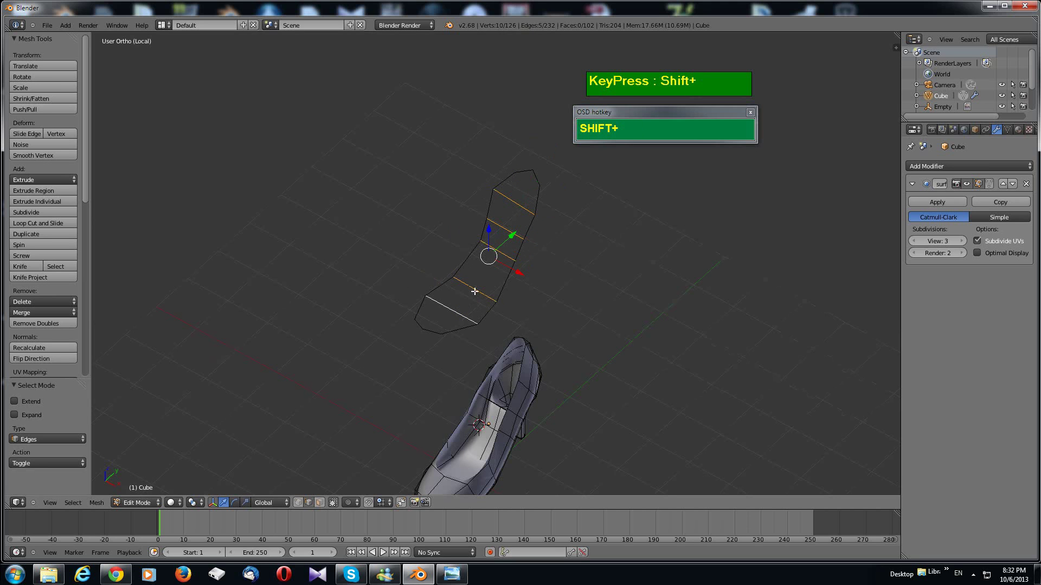
pyautogui.press('w')
pyautogui.click(561, 297)
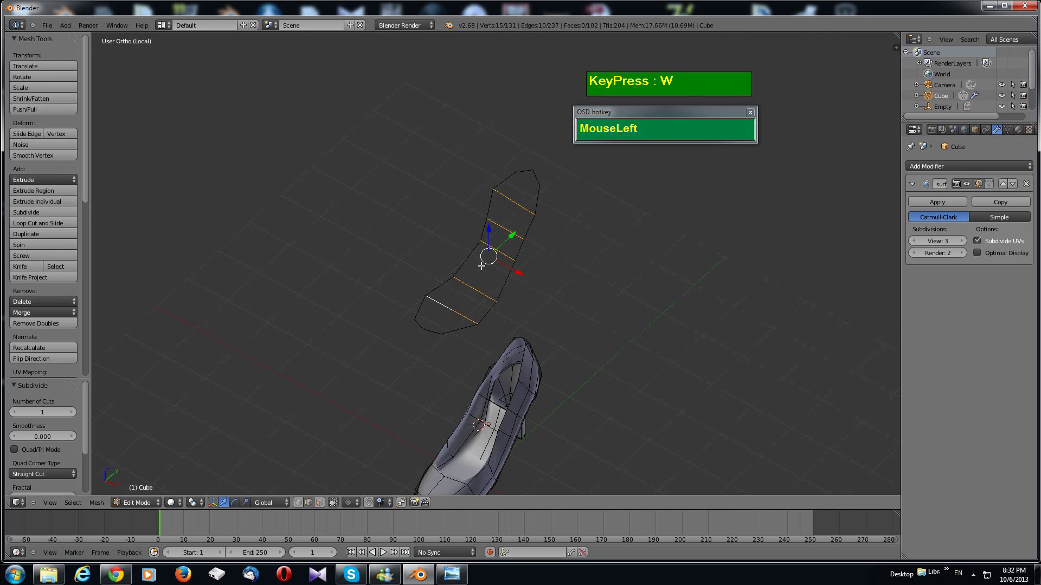
# Step: Switch to vertex selection and connect the outline's heel tip vertex to the midpoint of the nearest cross edge
pyautogui.press('Tab')
pyautogui.press('Tab')
pyautogui.hotkey('ctrl', 'Tab')
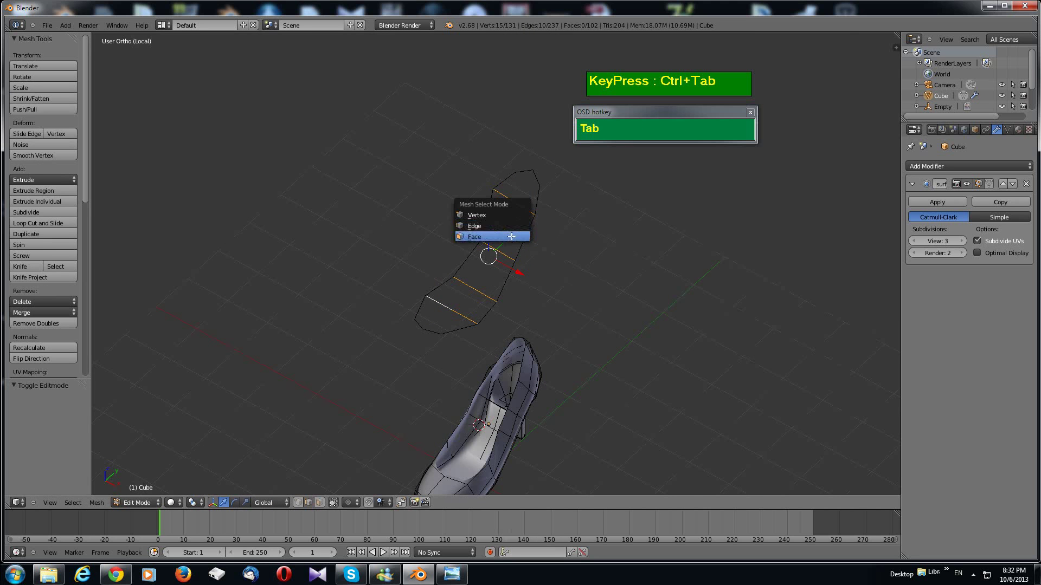
pyautogui.click(509, 212)
pyautogui.rightClick(514, 202)
pyautogui.rightClick(498, 251)
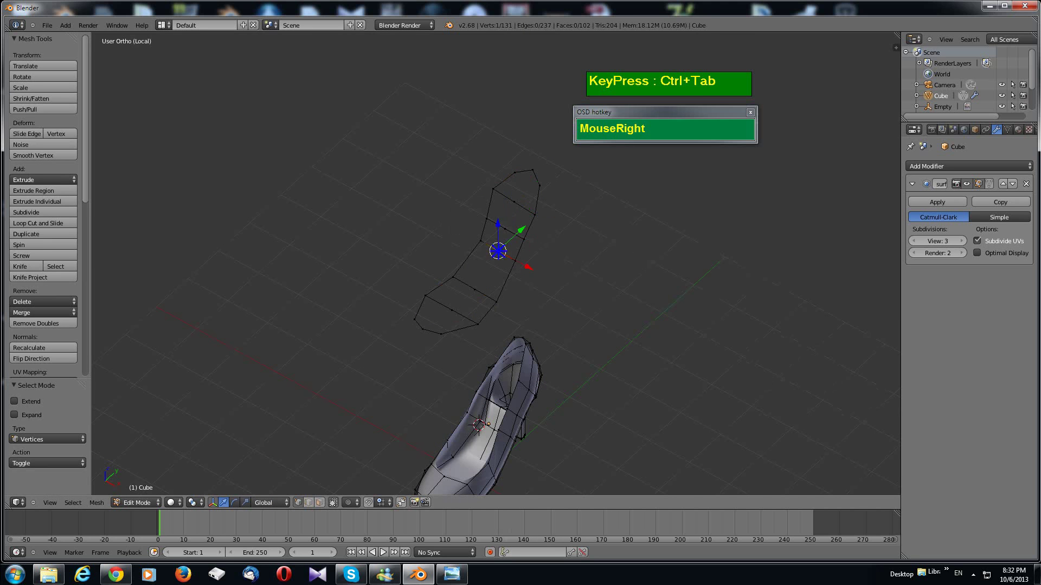
pyautogui.rightClick(460, 305)
pyautogui.rightClick(537, 172)
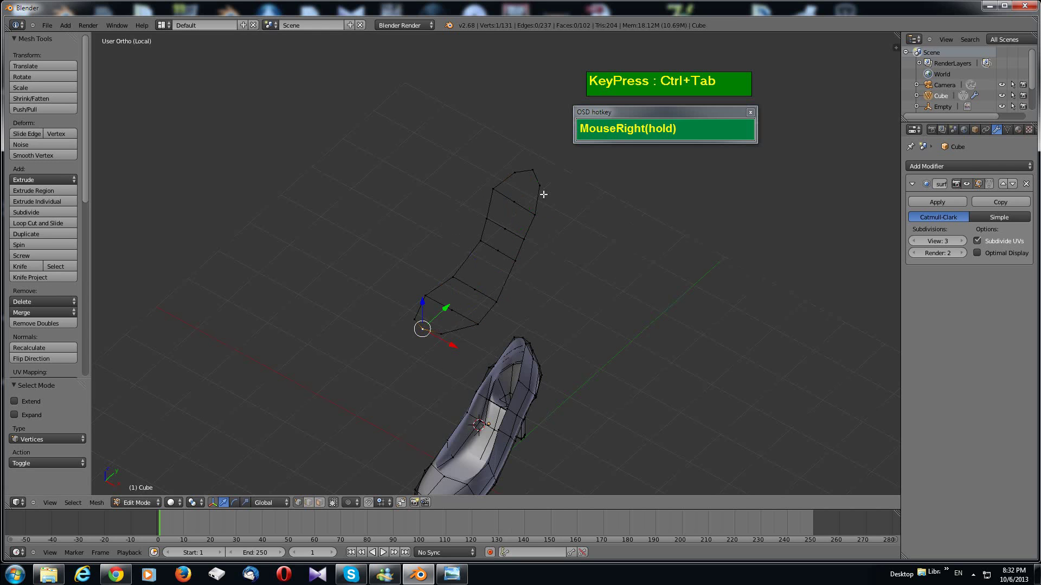
pyautogui.keyDown('shift'); pyautogui.rightClick(520, 195); pyautogui.keyUp('shift')
pyautogui.press('f')
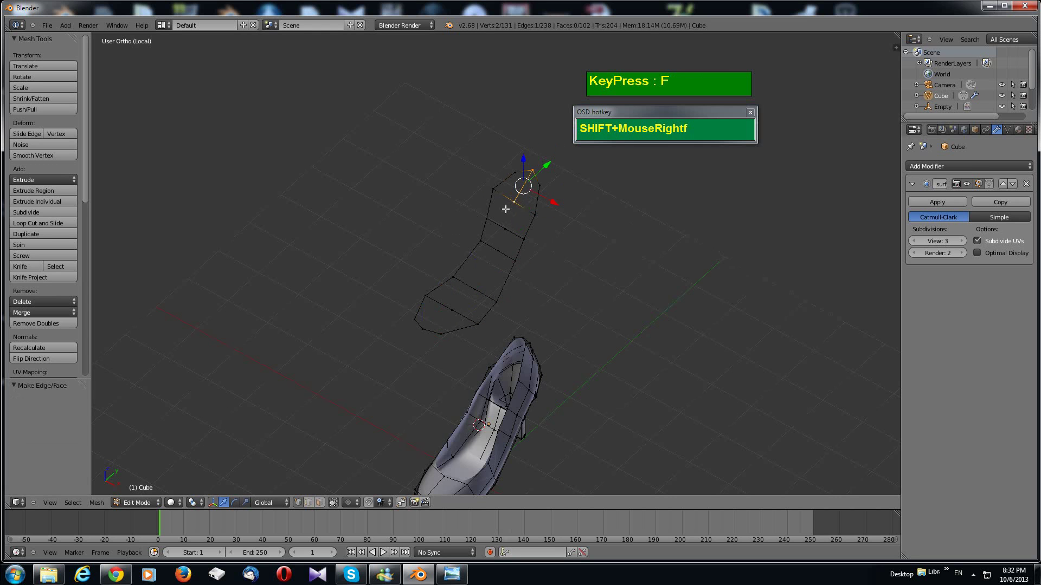
# Step: Connect the midpoints of the first four cross edges, counted from the heel, with lengthwise center edges
pyautogui.rightClick(513, 201)
pyautogui.keyDown('shift'); pyautogui.rightClick(503, 229); pyautogui.keyUp('shift')
pyautogui.press('f')
pyautogui.rightClick(503, 229)
pyautogui.keyDown('shift'); pyautogui.rightClick(498, 251); pyautogui.keyUp('shift')
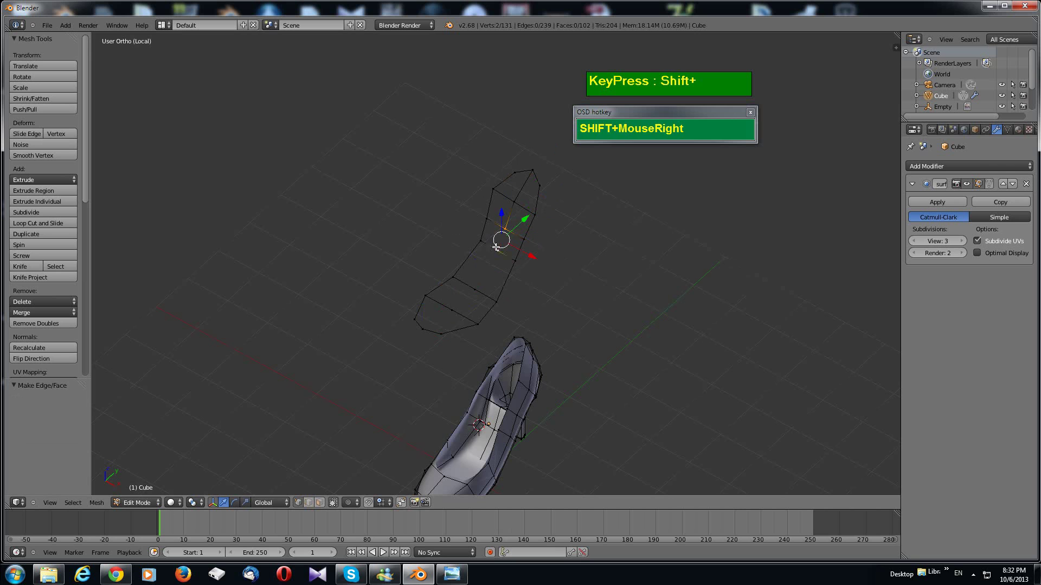
pyautogui.press('f')
pyautogui.rightClick(498, 251)
pyautogui.keyDown('shift'); pyautogui.rightClick(474, 289); pyautogui.keyUp('shift')
pyautogui.press('f')
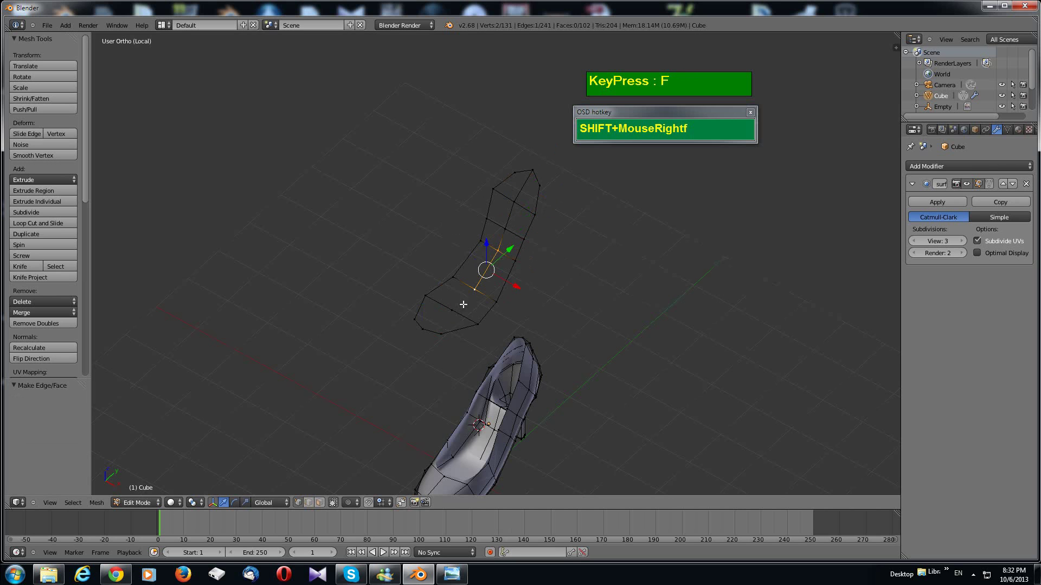
# Step: Continue the center line from the fourth cross edge's midpoint through the fifth to the toe tip vertex
pyautogui.rightClick(466, 298)
pyautogui.keyDown('shift'); pyautogui.rightClick(445, 312); pyautogui.keyUp('shift')
pyautogui.press('f')
pyautogui.rightClick(445, 312)
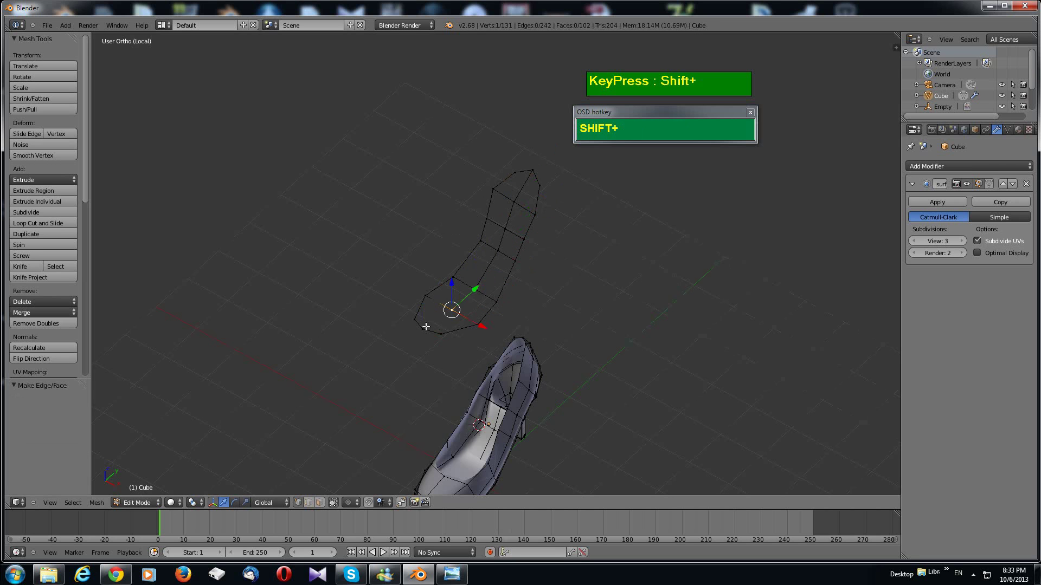
pyautogui.keyDown('shift'); pyautogui.rightClick(425, 327); pyautogui.keyUp('shift')
pyautogui.press('f')
# Step: Switch to edge selection and fill the two faces at the heel end of the insole outline
pyautogui.moveTo(419, 180); pyautogui.dragTo(473, 267, button='middle')
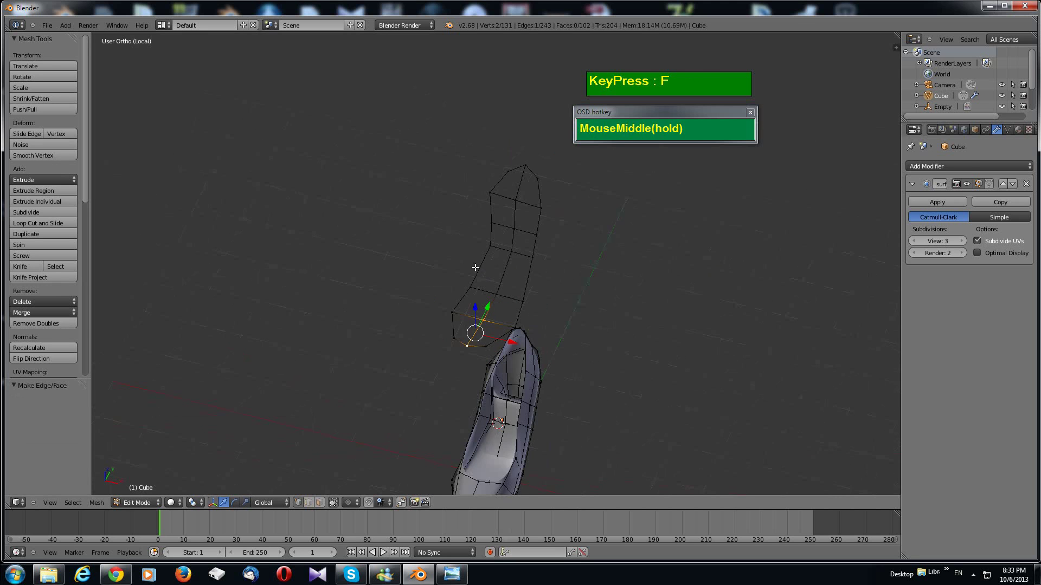
pyautogui.scroll(2, 516, 258)
pyautogui.hotkey('ctrl', 'Tab')
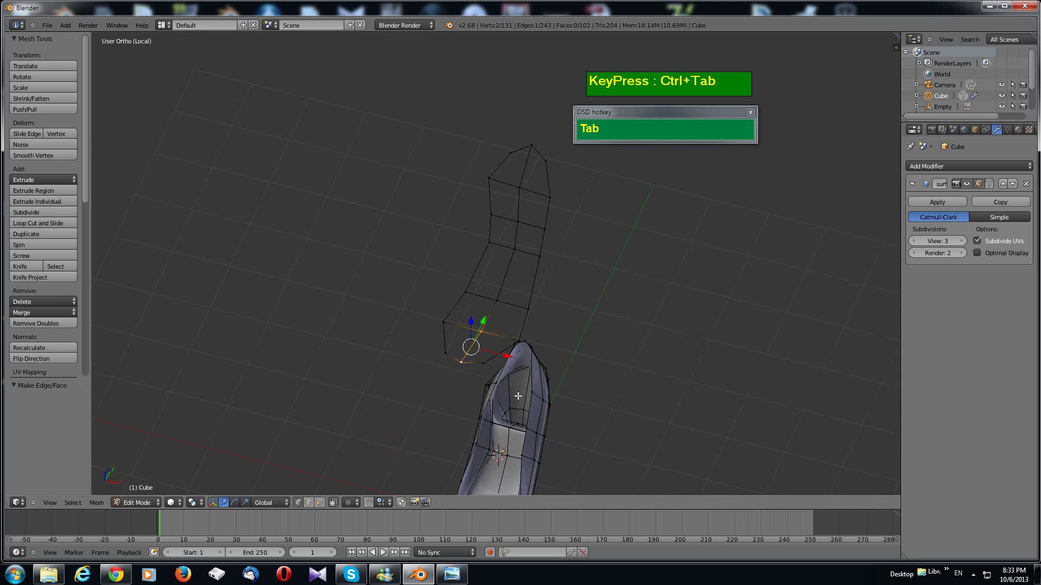
pyautogui.hotkey('ctrl', 'Tab')
pyautogui.click(504, 293)
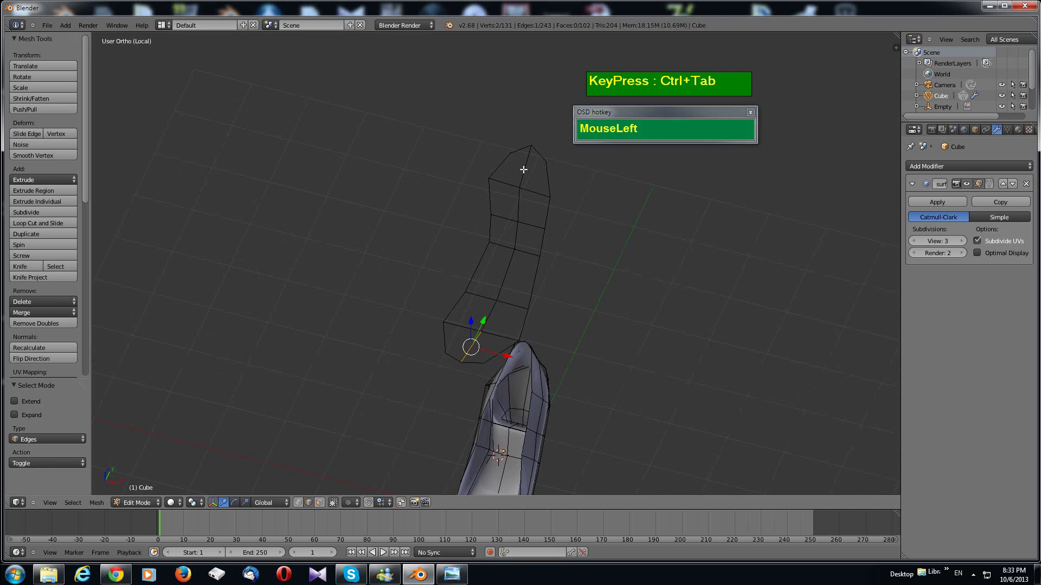
pyautogui.rightClick(512, 158)
pyautogui.keyDown('shift'); pyautogui.rightClick(524, 165); pyautogui.keyUp('shift')
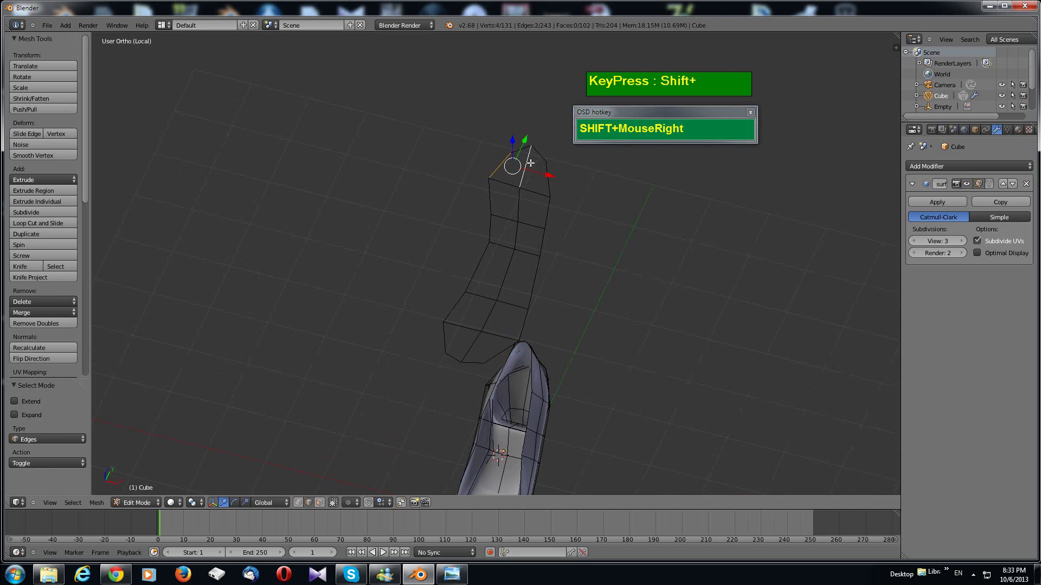
pyautogui.press('f')
pyautogui.keyDown('shift'); pyautogui.rightClick(523, 170); pyautogui.keyUp('shift')
# Step: Fill the four faces between the first and third cross edges from the insole's heel end
pyautogui.rightClick(490, 199)
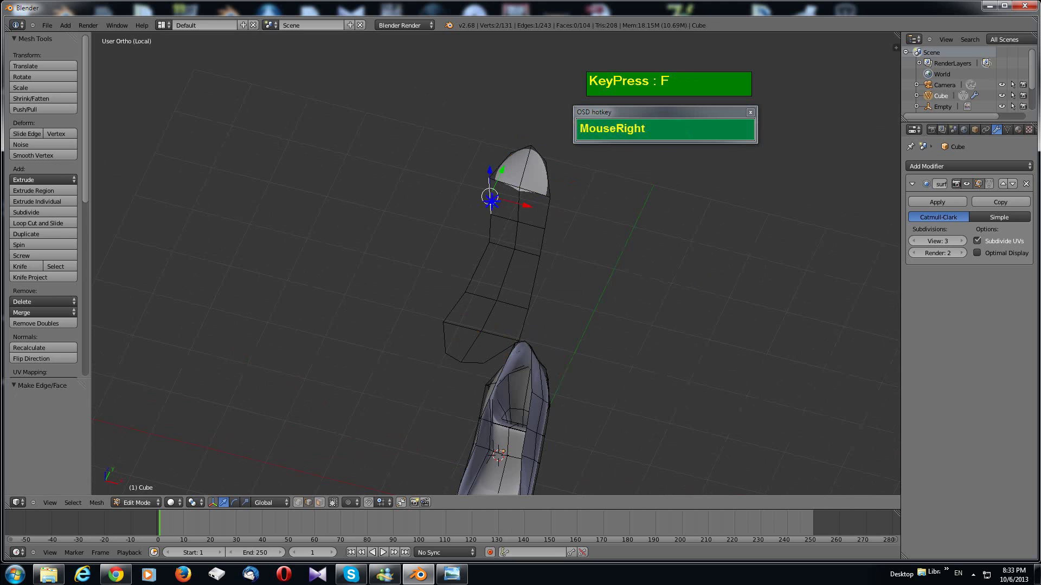
pyautogui.press('f')
pyautogui.rightClick(547, 207)
pyautogui.keyDown('shift'); pyautogui.rightClick(517, 223); pyautogui.keyUp('shift')
pyautogui.press('f')
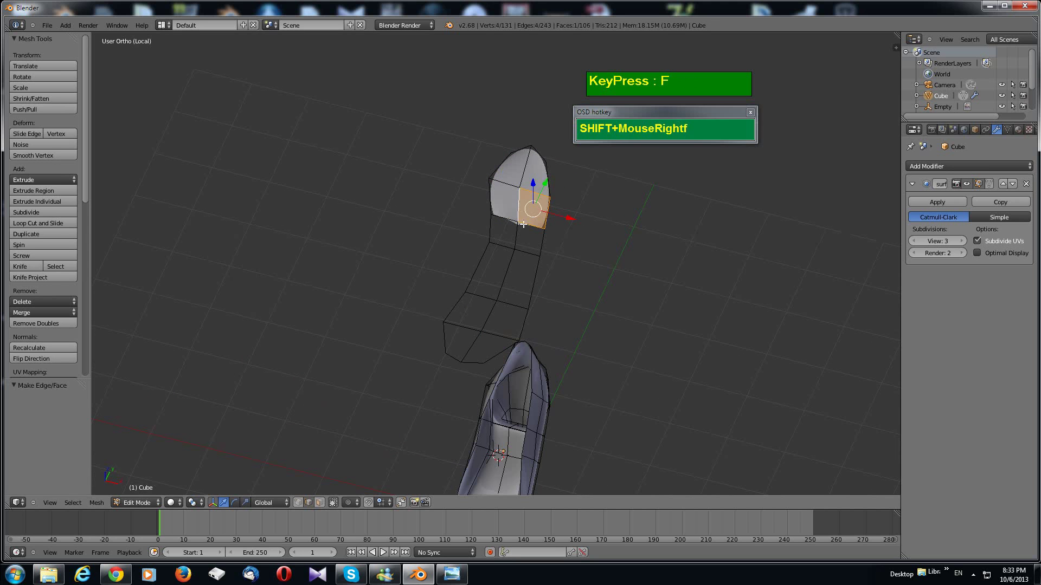
pyautogui.rightClick(488, 234)
pyautogui.press('f')
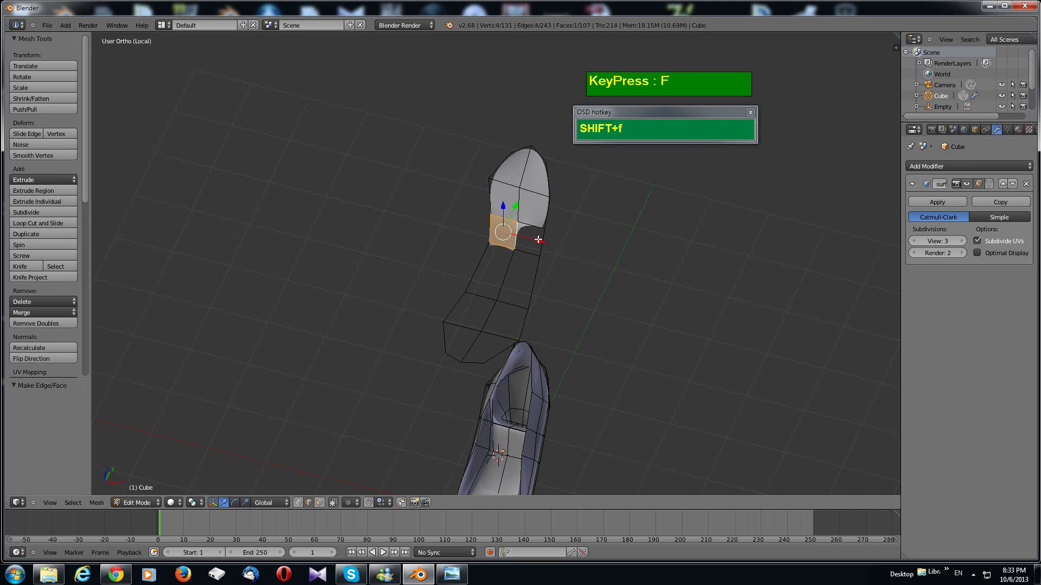
pyautogui.rightClick(541, 241)
pyautogui.keyDown('shift'); pyautogui.rightClick(518, 238); pyautogui.keyUp('shift')
pyautogui.press('f')
# Step: Fill the four faces between the third and fifth cross edges of the insole
pyautogui.rightClick(489, 259)
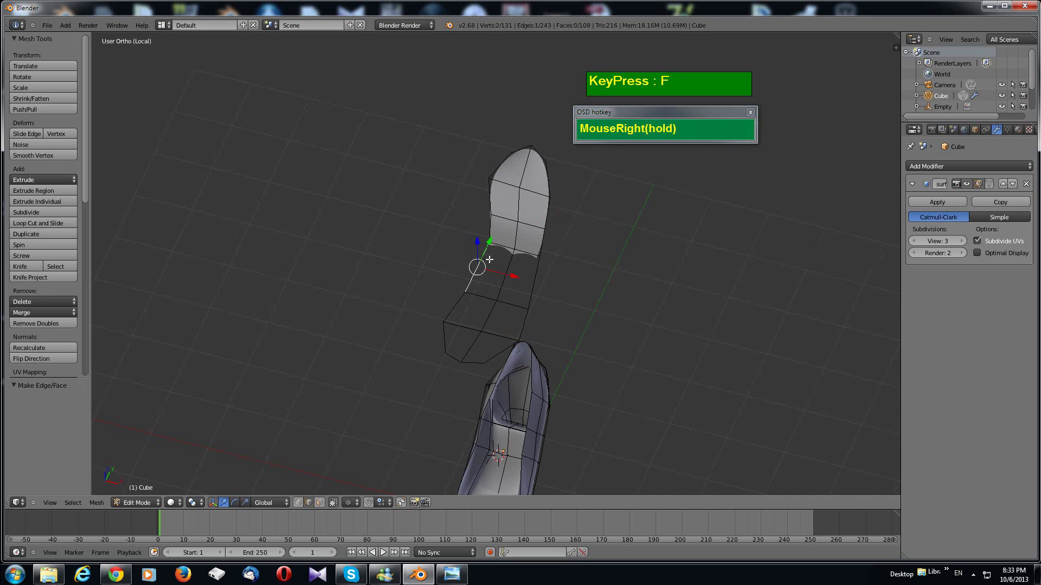
pyautogui.press('f')
pyautogui.rightClick(534, 277)
pyautogui.press('f')
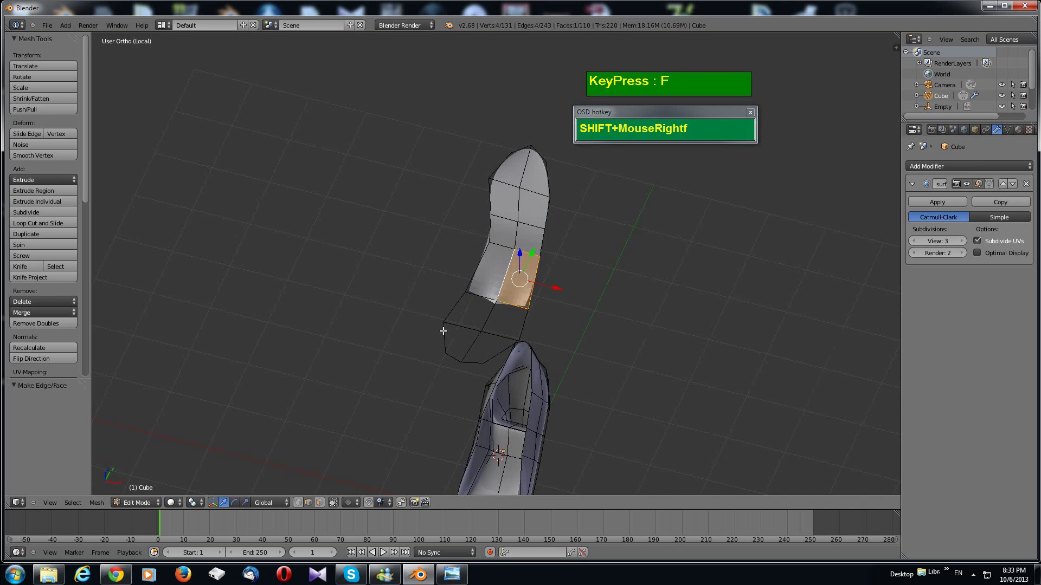
pyautogui.rightClick(459, 309)
pyautogui.press('f')
pyautogui.rightClick(522, 316)
pyautogui.keyDown('shift'); pyautogui.rightClick(489, 312); pyautogui.keyUp('shift')
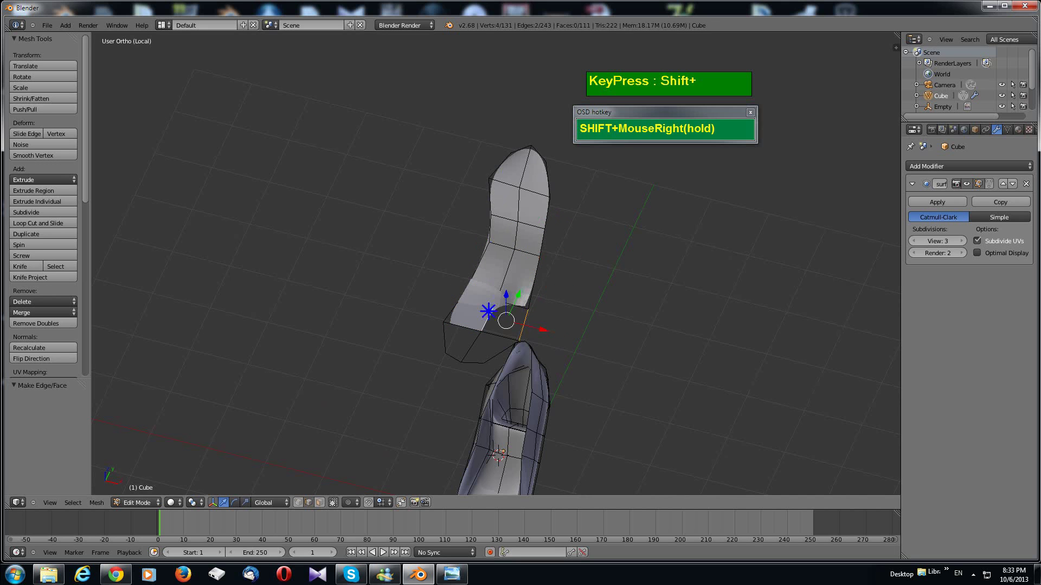
pyautogui.press('f')
# Step: Fill the two remaining faces at the toe end to complete the insole surface
pyautogui.rightClick(460, 331)
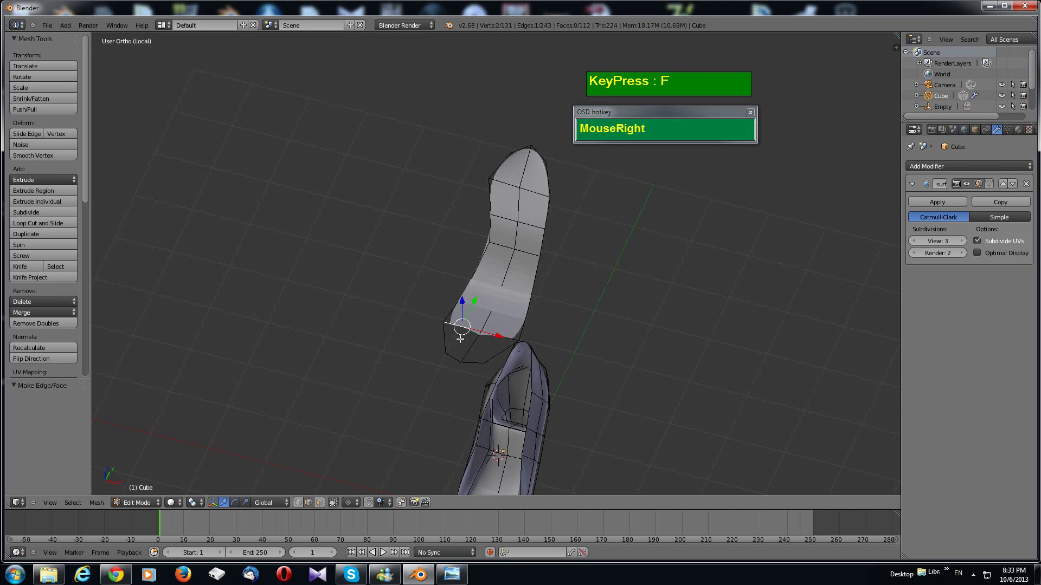
pyautogui.press('f')
pyautogui.rightClick(497, 335)
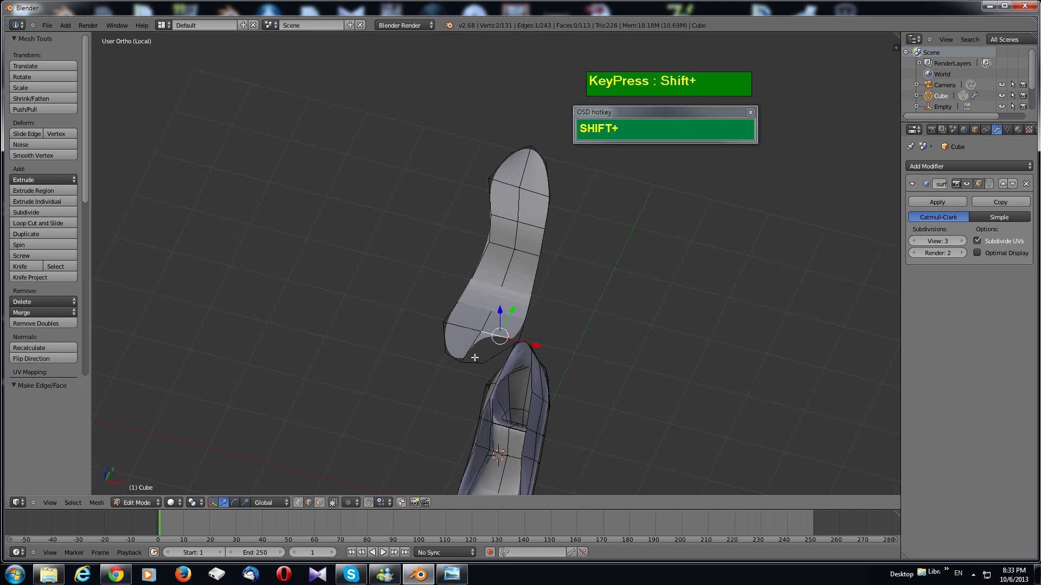
pyautogui.press('f')
# Step: Examine the smoothed insole's shape from the side in object mode, and return to edit mode
pyautogui.scroll(1, 601, 330)
pyautogui.scroll(-1, 599, 344)
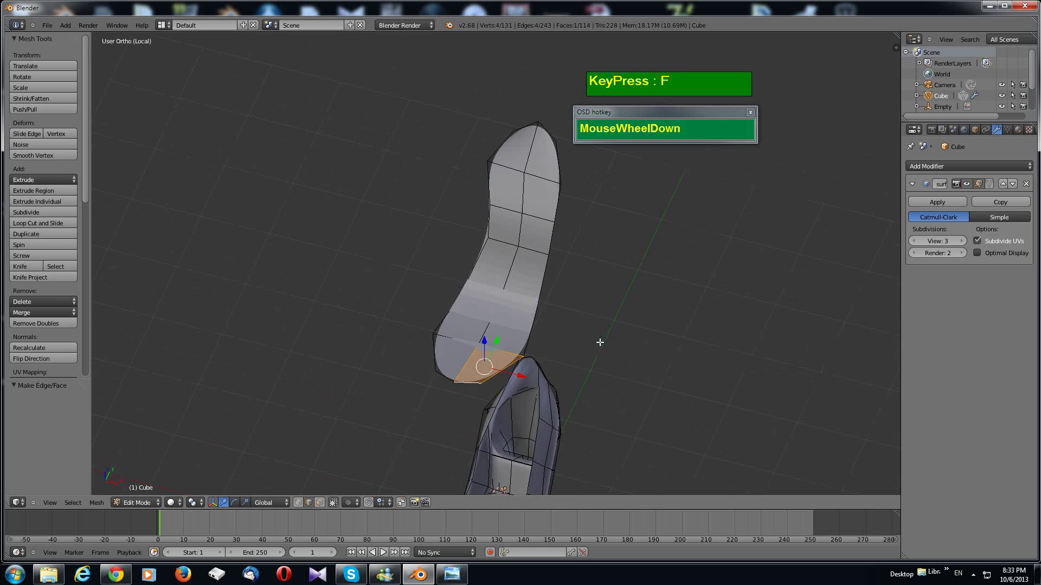
pyautogui.press('Tab')
pyautogui.moveTo(565, 336); pyautogui.dragTo(499, 295, button='middle')
pyautogui.scroll(-2, 504, 294)
pyautogui.scroll(1, 506, 294)
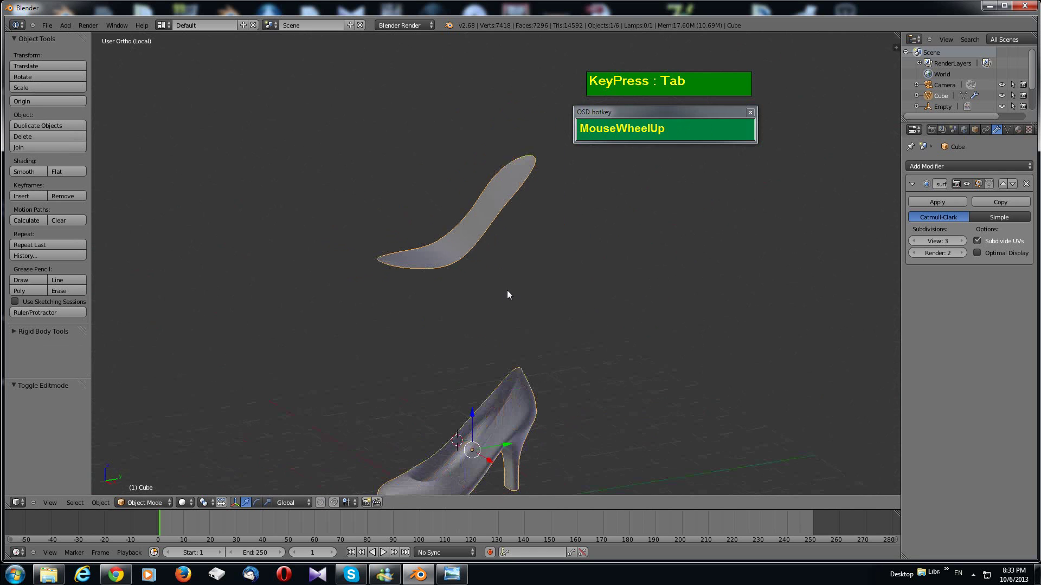
pyautogui.scroll(-1, 508, 287)
pyautogui.press('Tab')
pyautogui.scroll(-2, 494, 267)
pyautogui.scroll(3, 476, 306)
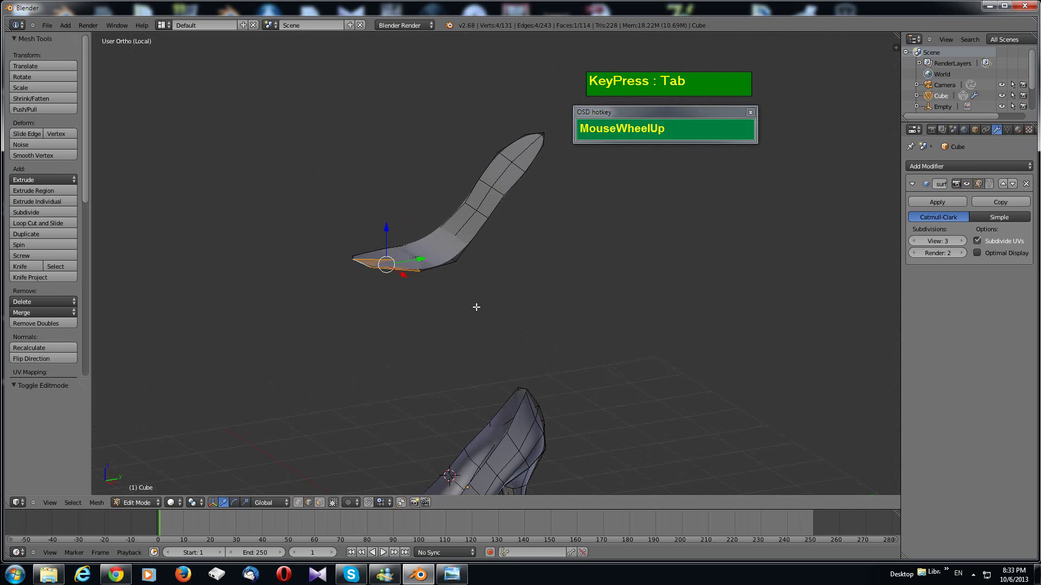
pyautogui.scroll(-2, 471, 266)
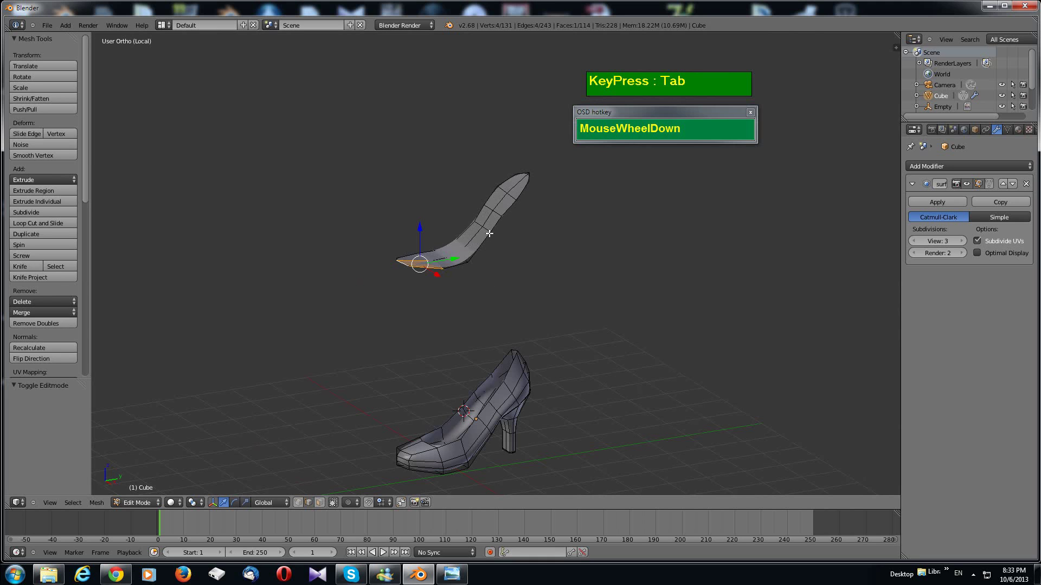
# Step: Select the whole linked insole surface and move it -5 units along the Z axis, back into the shoe
pyautogui.press('l')
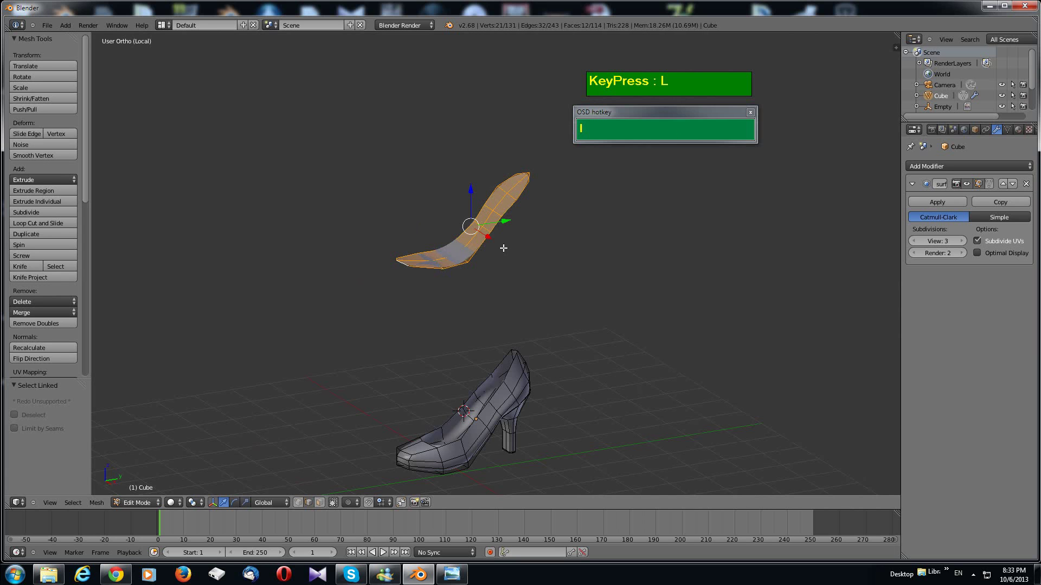
pyautogui.press('g')
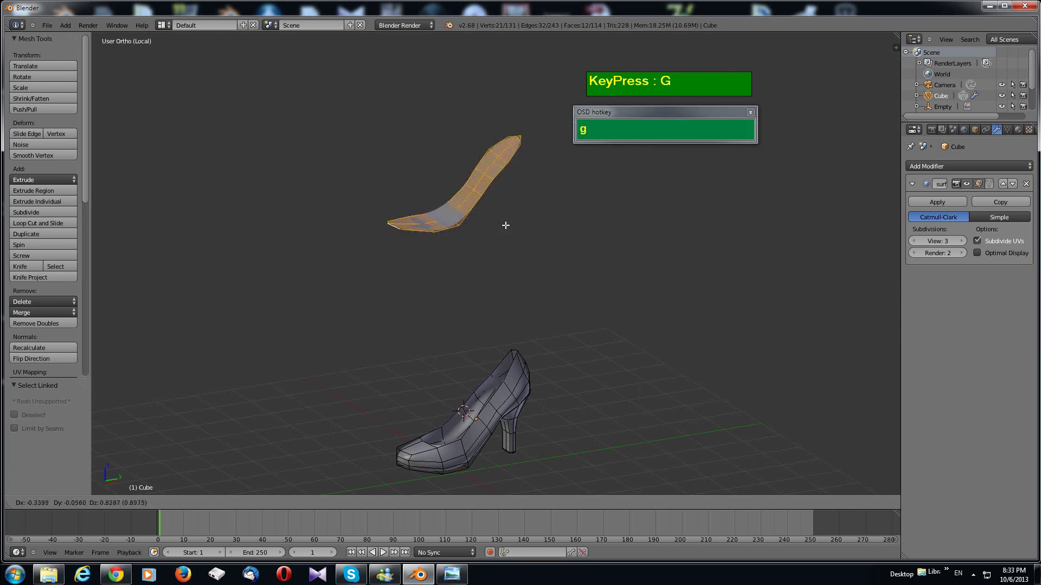
pyautogui.press('z')
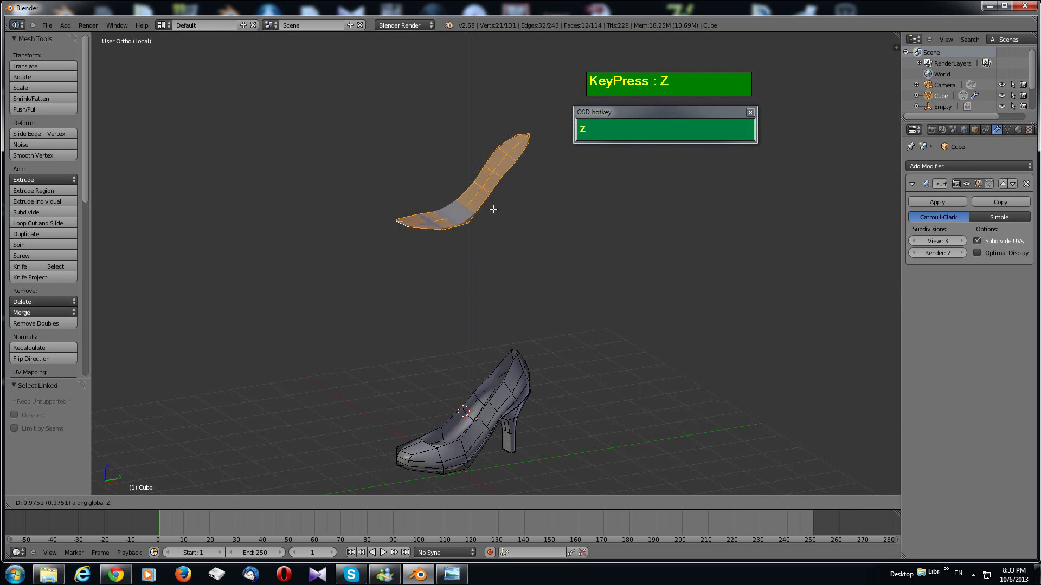
pyautogui.press('-')
pyautogui.press('5')
pyautogui.click(492, 259)
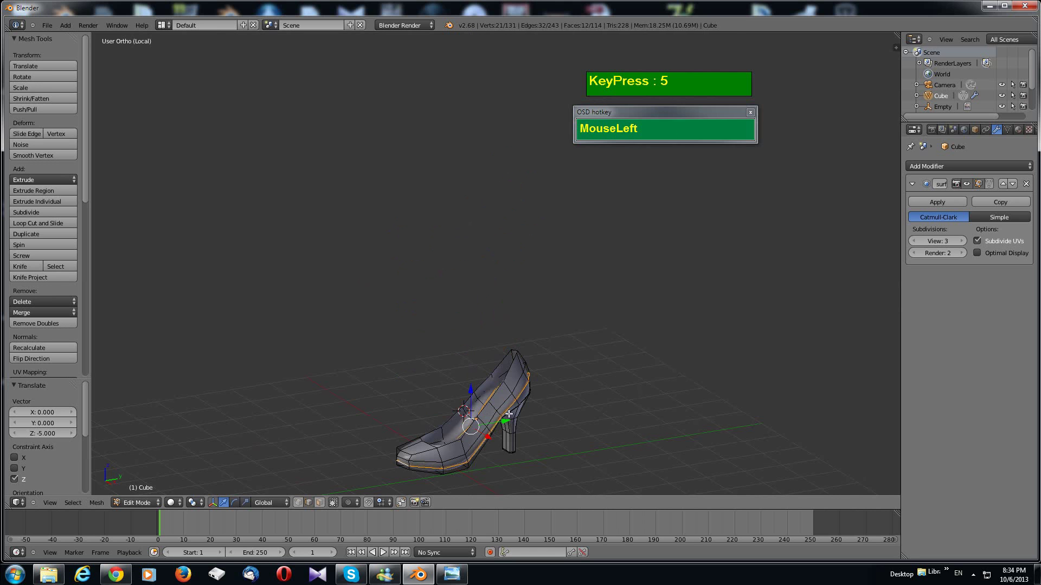
# Step: Check the insole inside the shoe from above, and scale it along the X axis to about 0.93
pyautogui.press('Tab')
pyautogui.moveTo(505, 429); pyautogui.dragTo(637, 339, button='middle')
pyautogui.scroll(3, 577, 449)
pyautogui.scroll(-2, 545, 384)
pyautogui.scroll(3, 564, 379)
pyautogui.press('Tab')
pyautogui.moveTo(618, 280); pyautogui.dragTo(605, 309, button='middle')
pyautogui.press('s')
pyautogui.press('x')
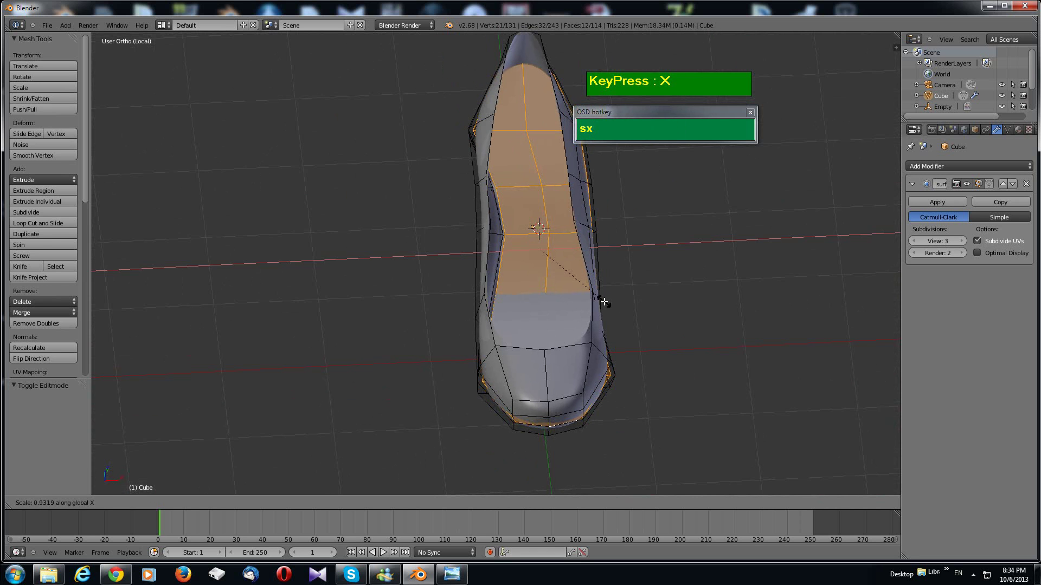
pyautogui.click(605, 310)
# Step: Check the smoothed shoe with its insole in object mode, and return to edit mode
pyautogui.press('Tab')
pyautogui.moveTo(605, 310); pyautogui.dragTo(579, 286, button='middle')
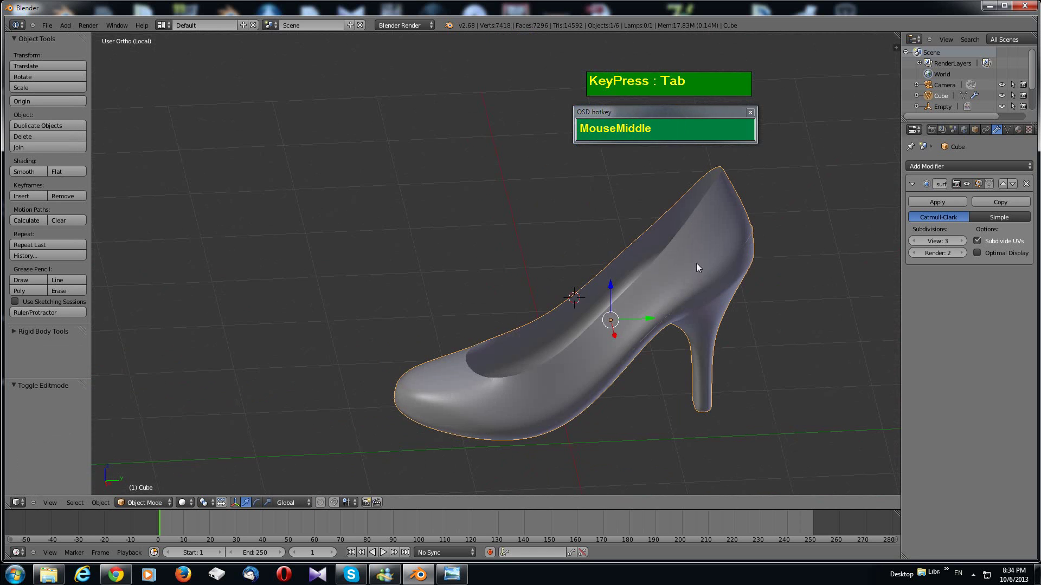
pyautogui.scroll(2, 696, 262)
pyautogui.keyDown('shift'); pyautogui.moveTo(801, 288); pyautogui.dragTo(671, 319, button='middle'); pyautogui.keyUp('shift')
pyautogui.scroll(2, 729, 227)
pyautogui.scroll(-4, 726, 249)
pyautogui.press('Tab')
# Step: In vertex selection mode with connected proportional editing enabled, move the vertex at the back of the shoe about -0.042 along the Y axis
pyautogui.hotkey('ctrl', 'Tab')
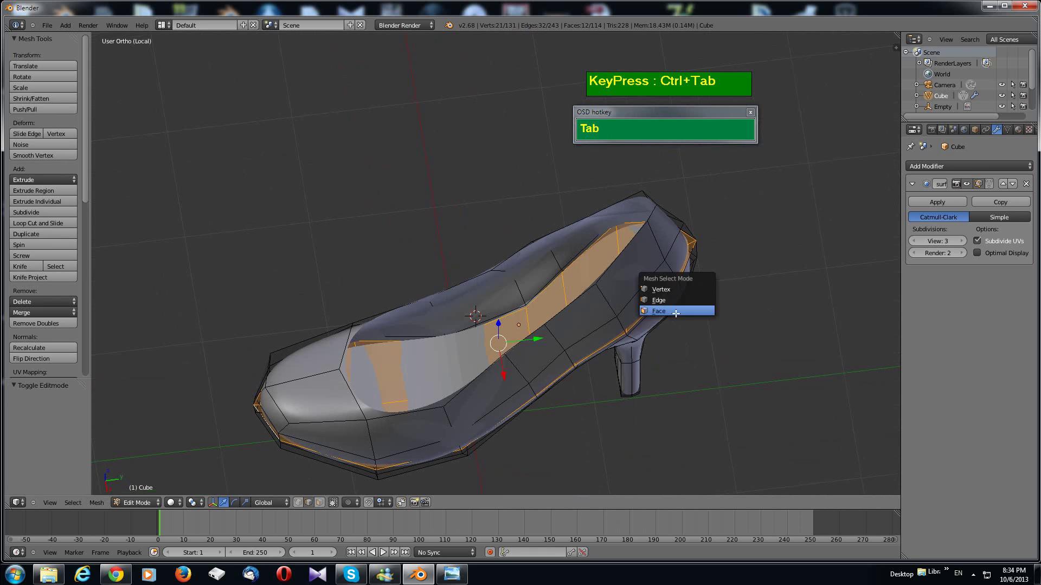
pyautogui.click(670, 282)
pyautogui.rightClick(709, 244)
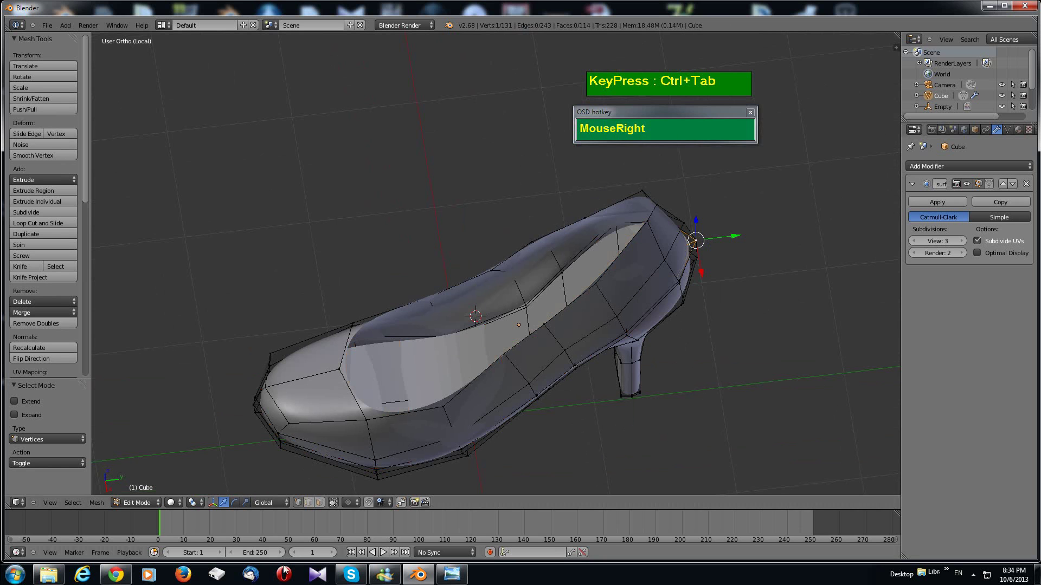
pyautogui.click(349, 503)
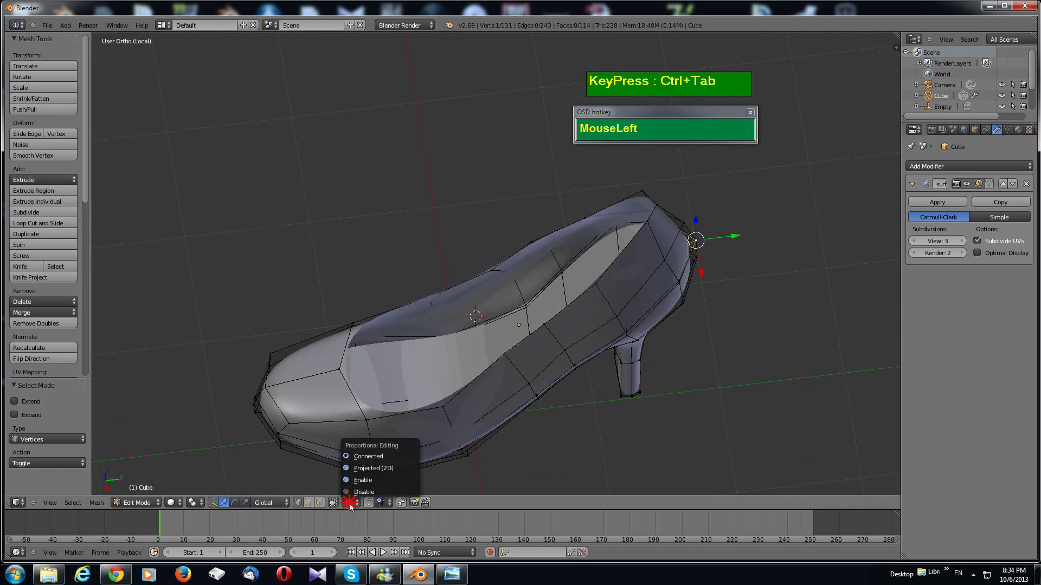
pyautogui.click(366, 480)
pyautogui.click(349, 502)
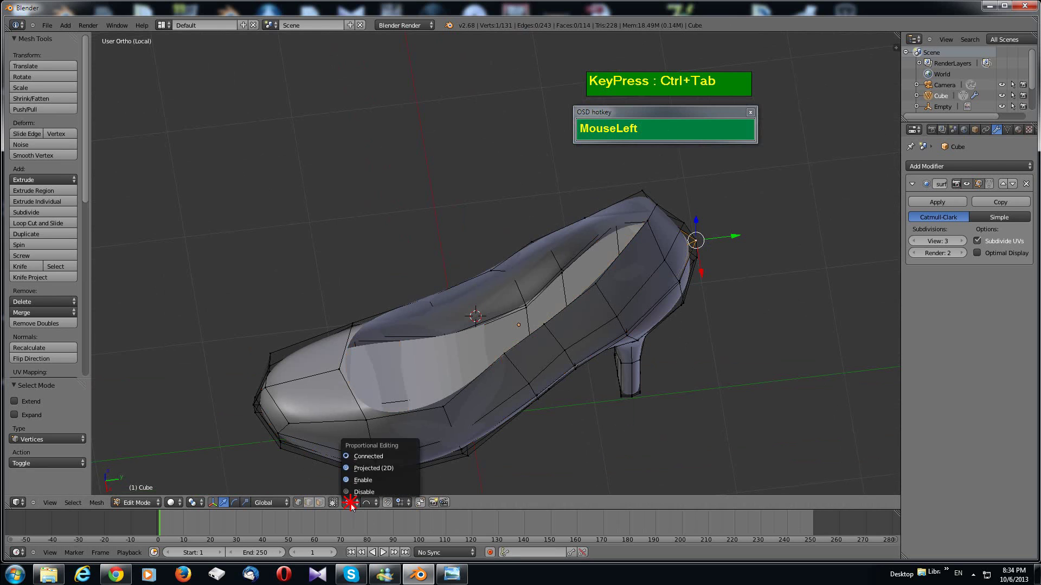
pyautogui.click(365, 457)
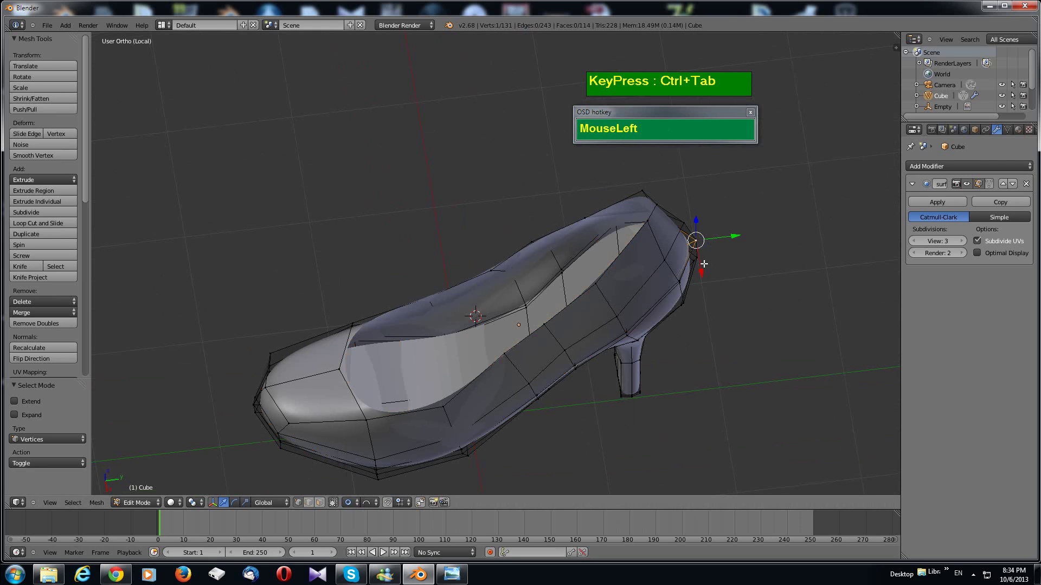
pyautogui.moveTo(735, 233); pyautogui.dragTo(730, 237)
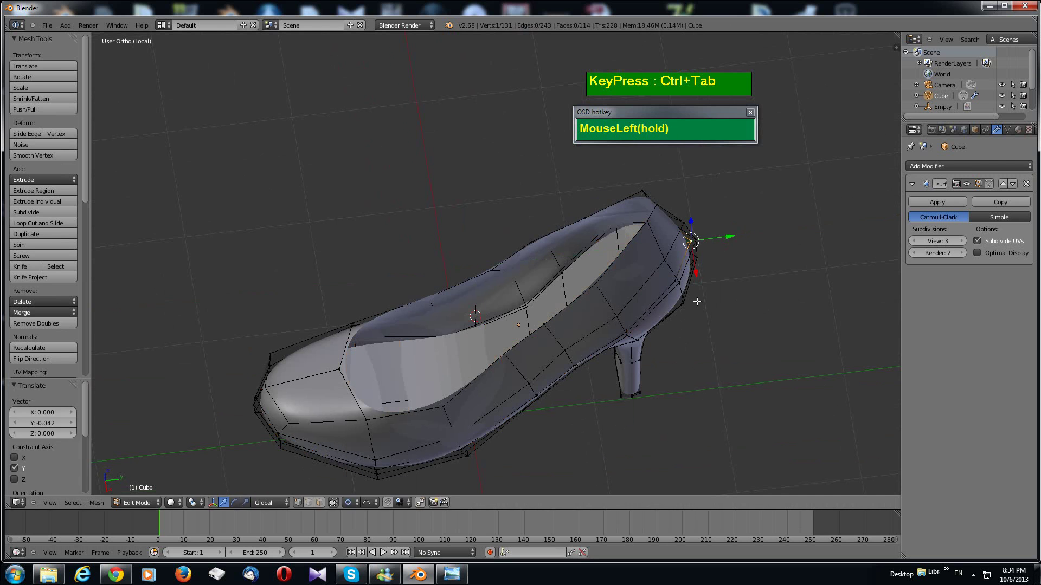
# Step: Check the shoe from the other side in object mode, return to edit mode and disable proportional editing
pyautogui.moveTo(729, 236); pyautogui.dragTo(585, 344, button='middle')
pyautogui.press('Tab')
pyautogui.press('Tab')
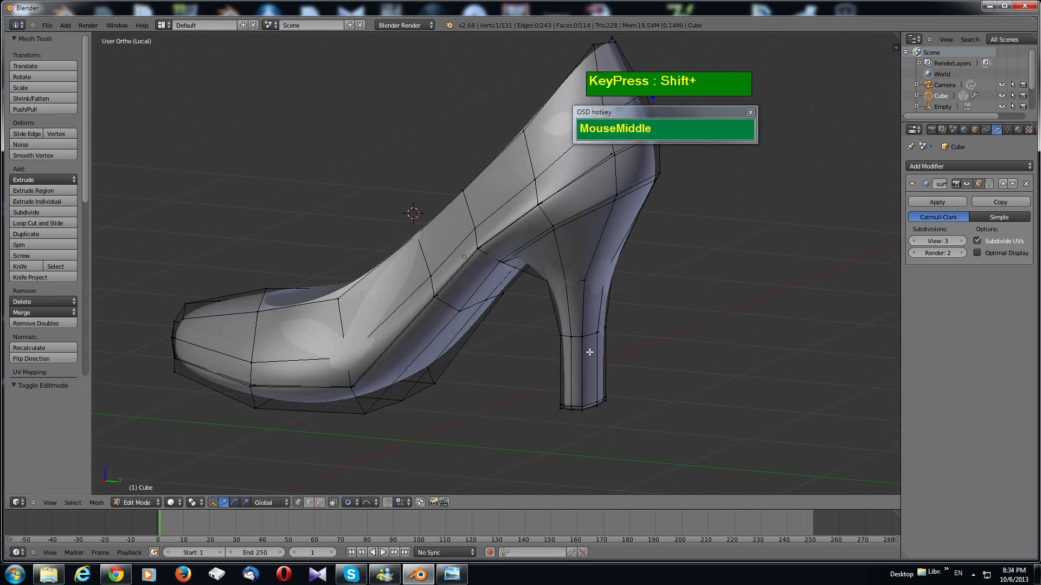
pyautogui.scroll(-2, 587, 336)
pyautogui.scroll(2, 588, 337)
pyautogui.click(348, 503)
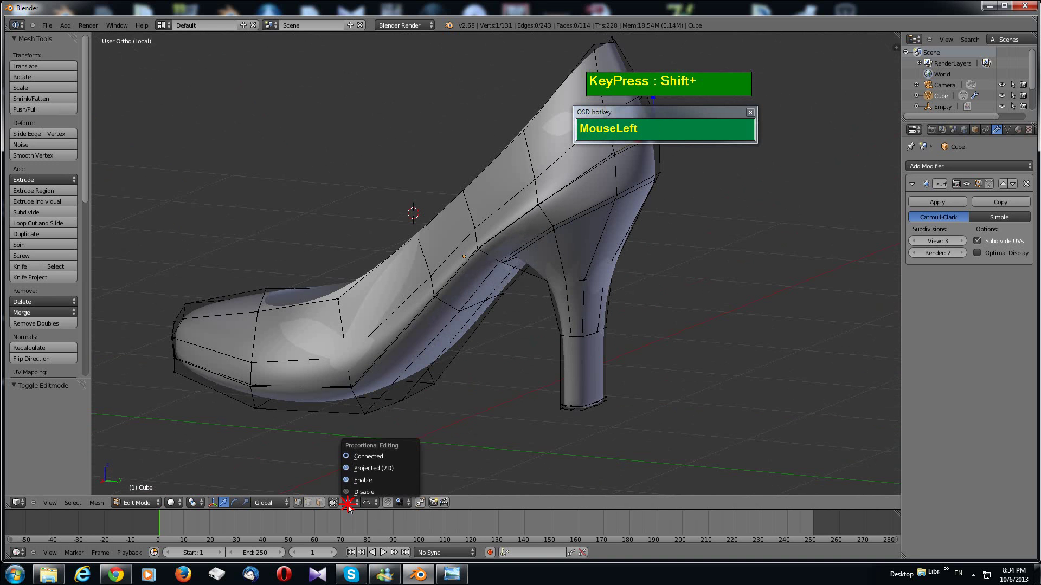
pyautogui.click(353, 491)
# Step: Examine the wireframe shoe in the right side view, and leave local view to bring back the reference images
pyautogui.moveTo(634, 439); pyautogui.dragTo(671, 435, button='middle')
pyautogui.keyDown('shift'); pyautogui.scroll(-2, 686, 426); pyautogui.keyUp('shift')
pyautogui.keyDown('shift'); pyautogui.scroll(2, 690, 423); pyautogui.keyUp('shift')
pyautogui.press('z')
pyautogui.scroll(3, 690, 418)
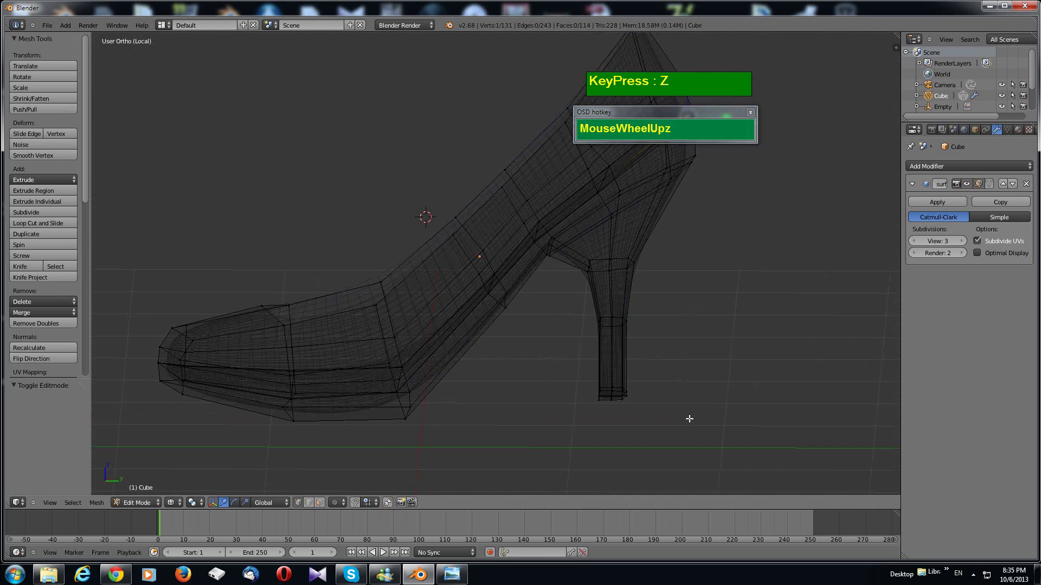
pyautogui.press('KP_3')
pyautogui.scroll(-2, 705, 415)
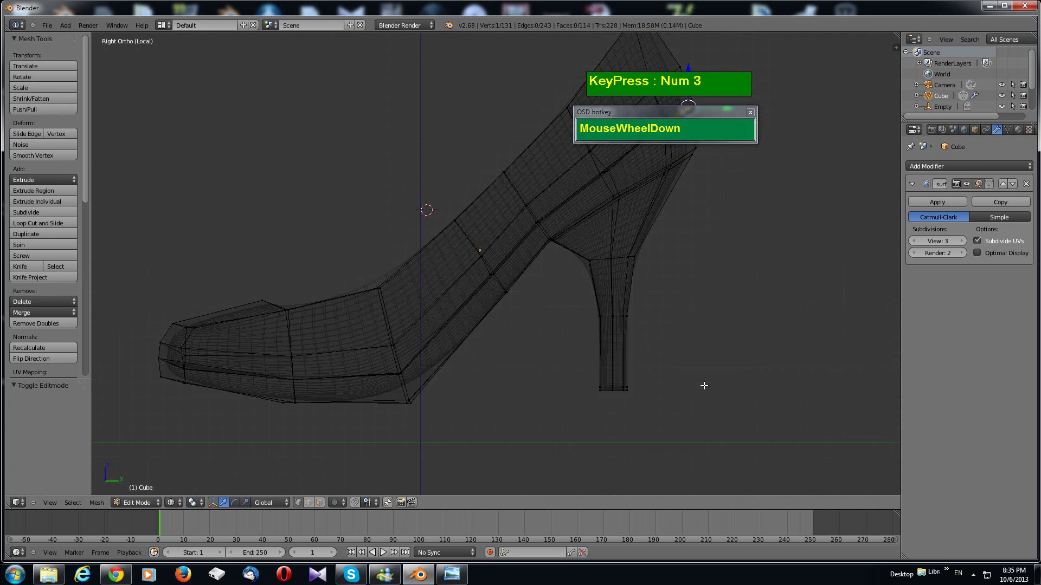
pyautogui.press('KP_Divide')
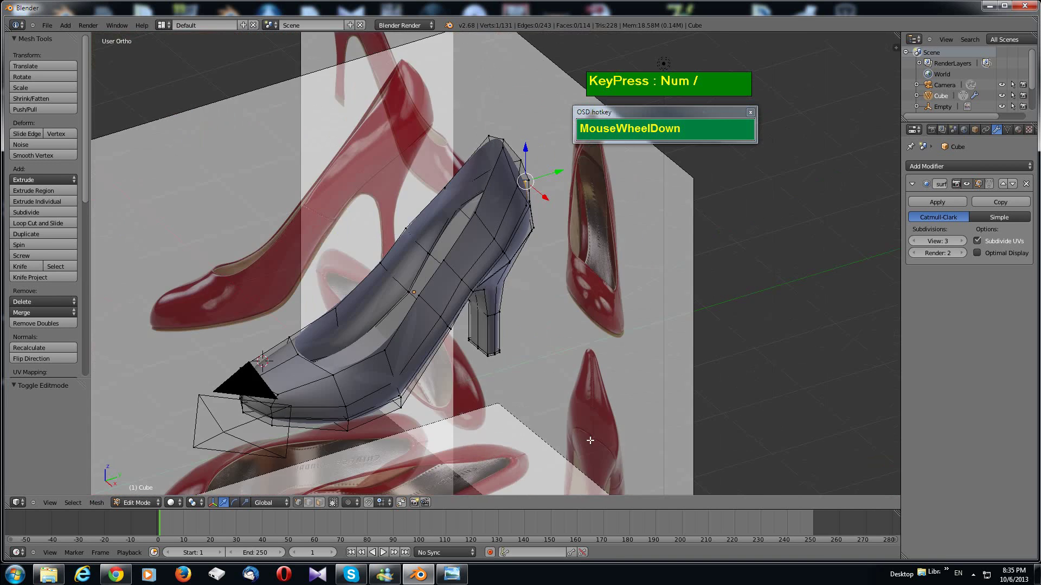
# Step: Show the shoe as wireframe in the right side view and compare its heel with the side reference image
pyautogui.scroll(4, 525, 434)
pyautogui.scroll(-2, 519, 428)
pyautogui.press('z')
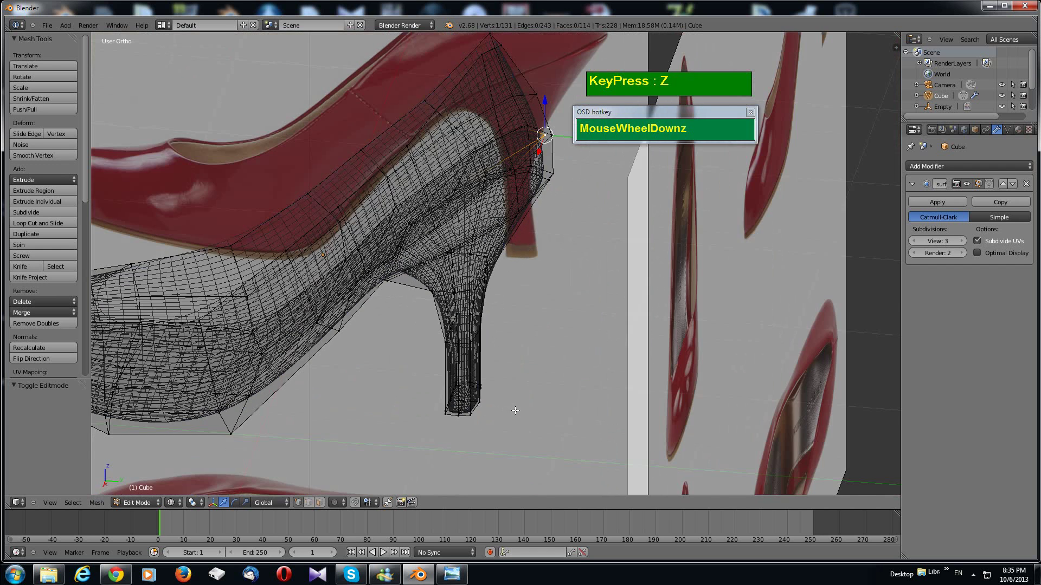
pyautogui.scroll(-1, 512, 414)
pyautogui.press('KP_3')
pyautogui.scroll(3, 517, 433)
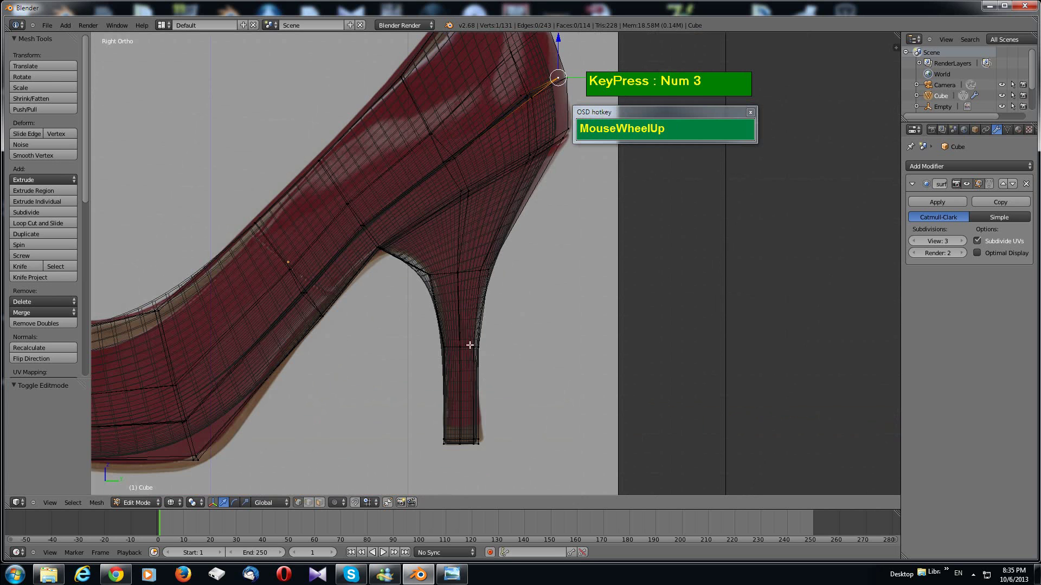
pyautogui.scroll(-2, 512, 434)
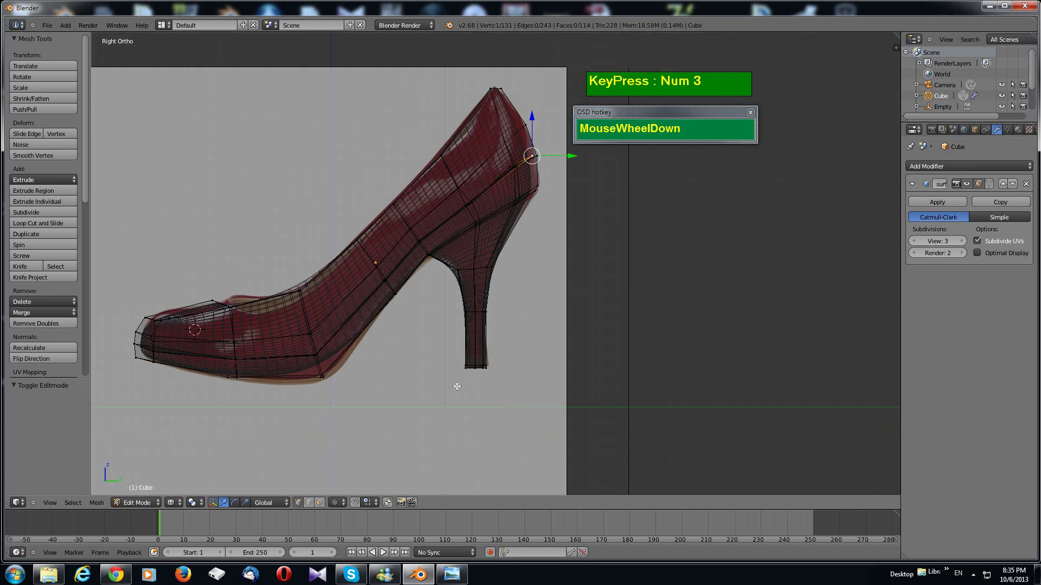
pyautogui.scroll(2, 463, 381)
# Step: Box-select only the heel's vertices and scale them along the X axis to about 0.668 in the front view
pyautogui.press('a')
pyautogui.scroll(-3, 379, 342)
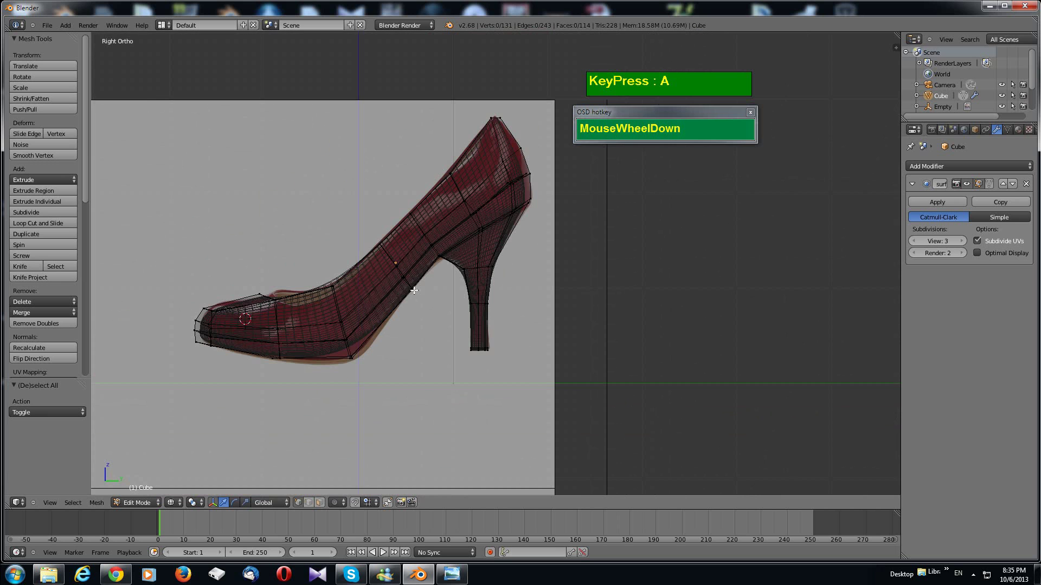
pyautogui.scroll(2, 504, 365)
pyautogui.press('b')
pyautogui.moveTo(518, 417); pyautogui.dragTo(437, 264)
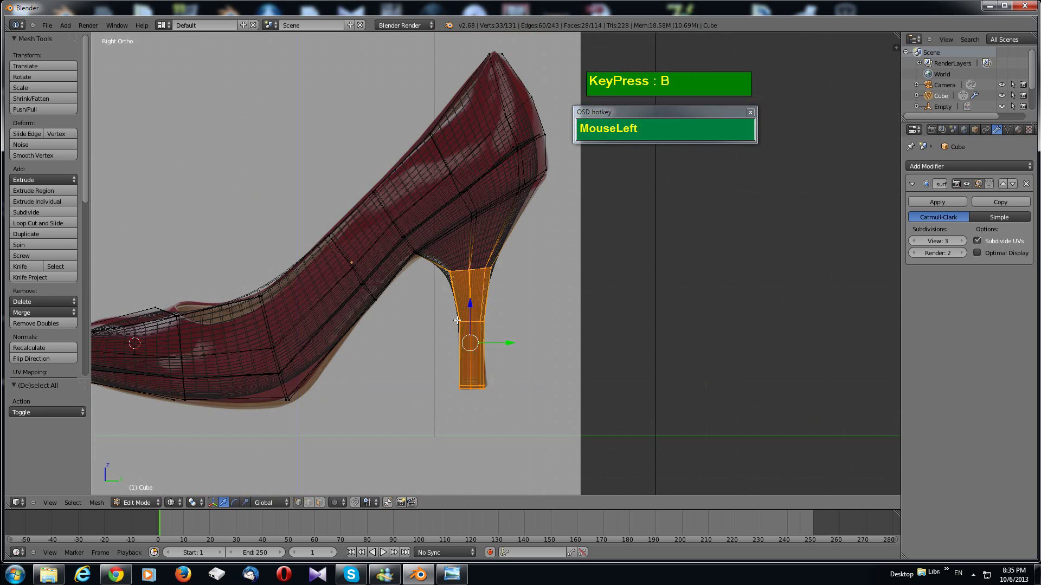
pyautogui.press('KP_1')
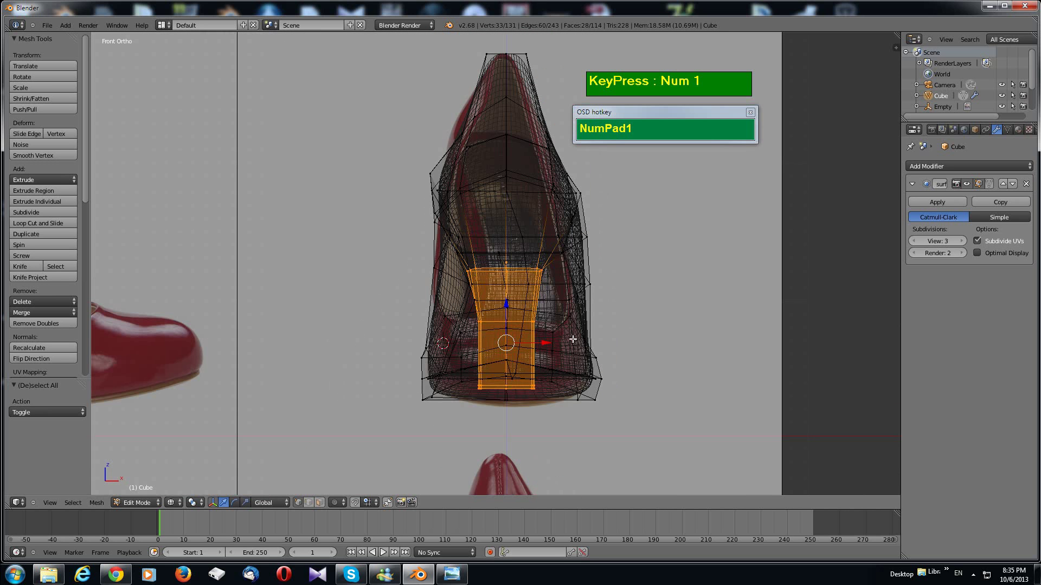
pyautogui.press('s')
pyautogui.press('x')
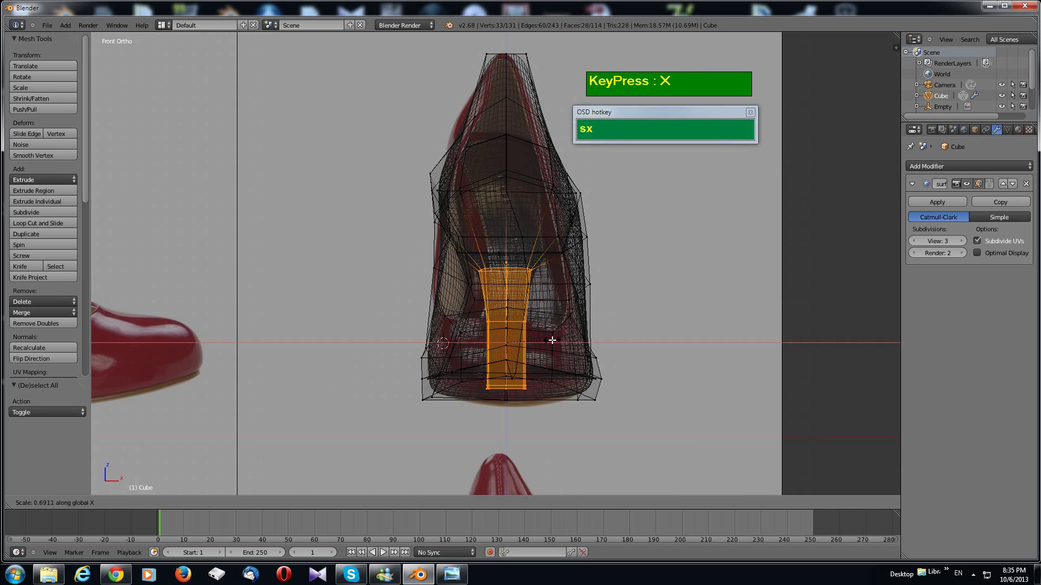
pyautogui.click(551, 339)
# Step: Compare the heel's width with the back-view reference image, and scale the heel again along the X axis to about 0.713
pyautogui.scroll(-1, 550, 339)
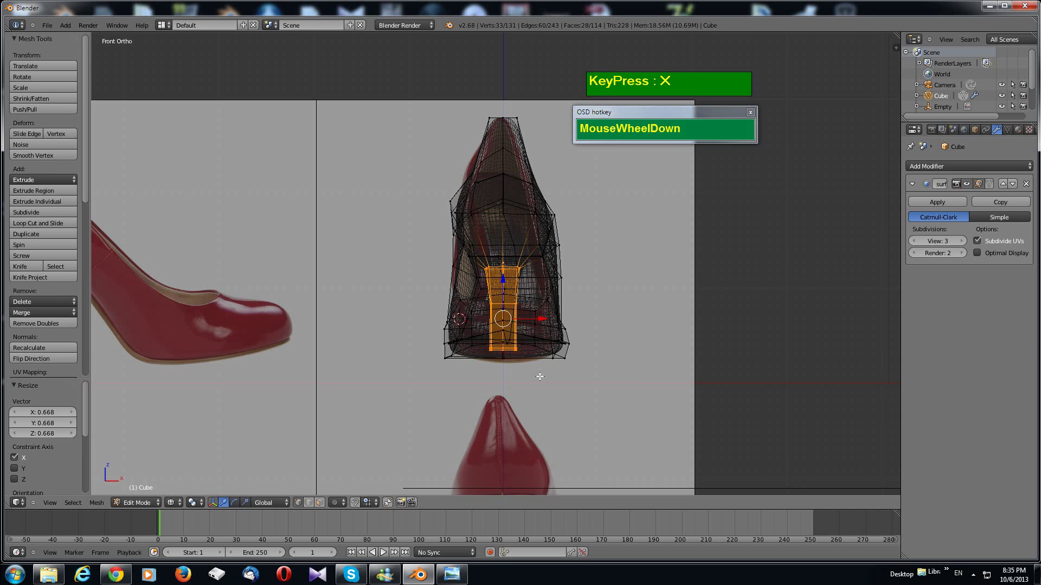
pyautogui.scroll(-4, 540, 376)
pyautogui.scroll(1, 512, 450)
pyautogui.keyDown('shift'); pyautogui.moveTo(514, 433); pyautogui.dragTo(522, 374, button='middle'); pyautogui.keyUp('shift')
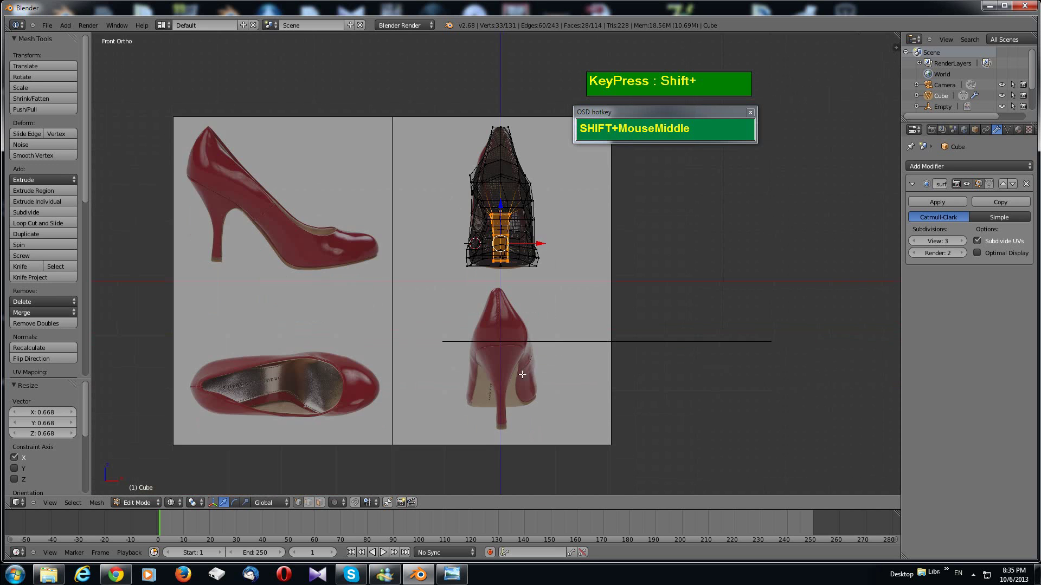
pyautogui.scroll(2, 522, 374)
pyautogui.keyDown('shift'); pyautogui.moveTo(515, 453); pyautogui.dragTo(495, 414, button='middle'); pyautogui.keyUp('shift')
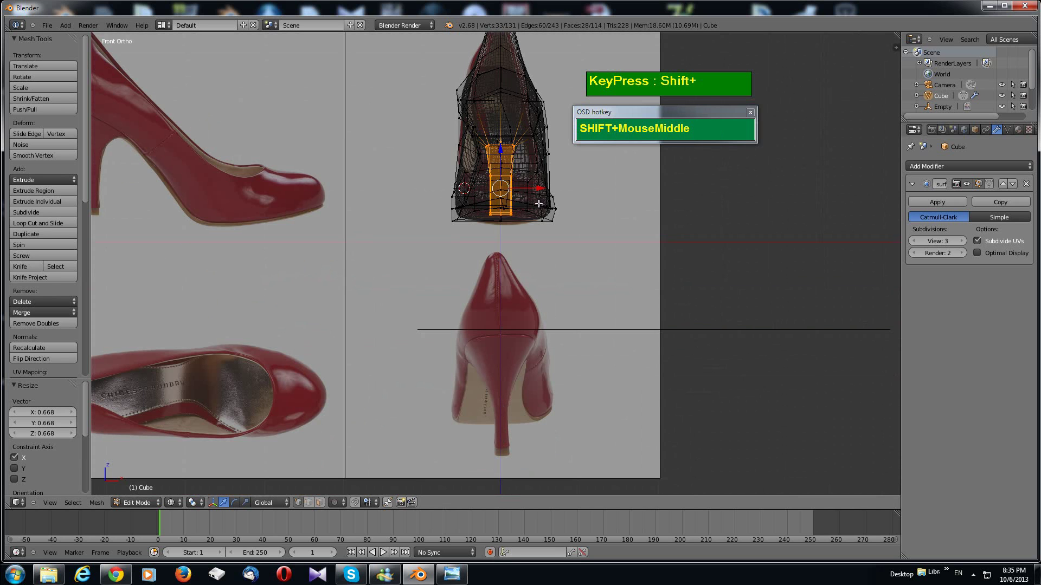
pyautogui.scroll(3, 565, 194)
pyautogui.keyDown('shift'); pyautogui.moveTo(563, 187); pyautogui.dragTo(558, 276, button='middle'); pyautogui.keyUp('shift')
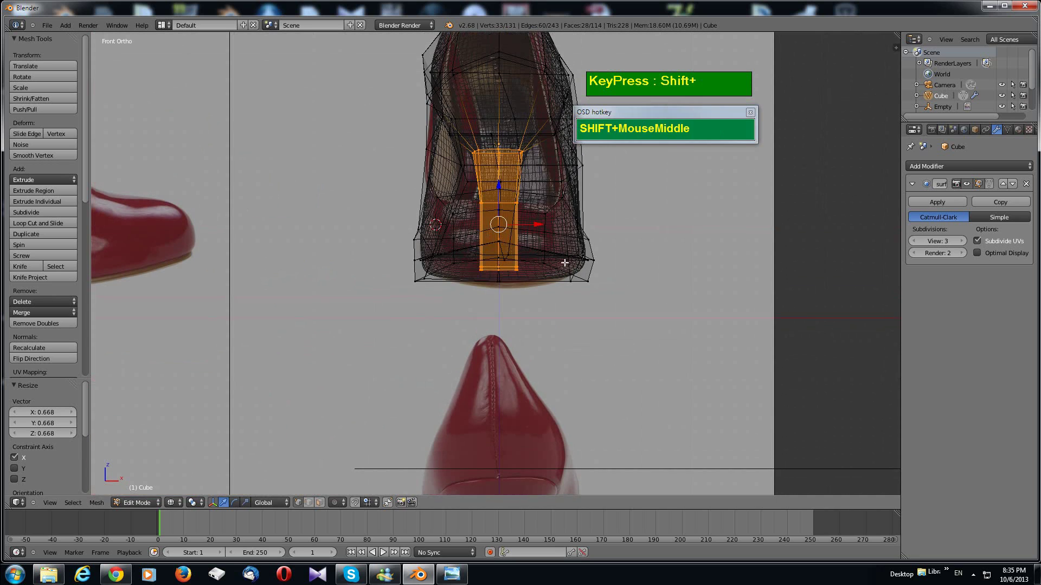
pyautogui.press('s')
pyautogui.press('x')
pyautogui.click(543, 255)
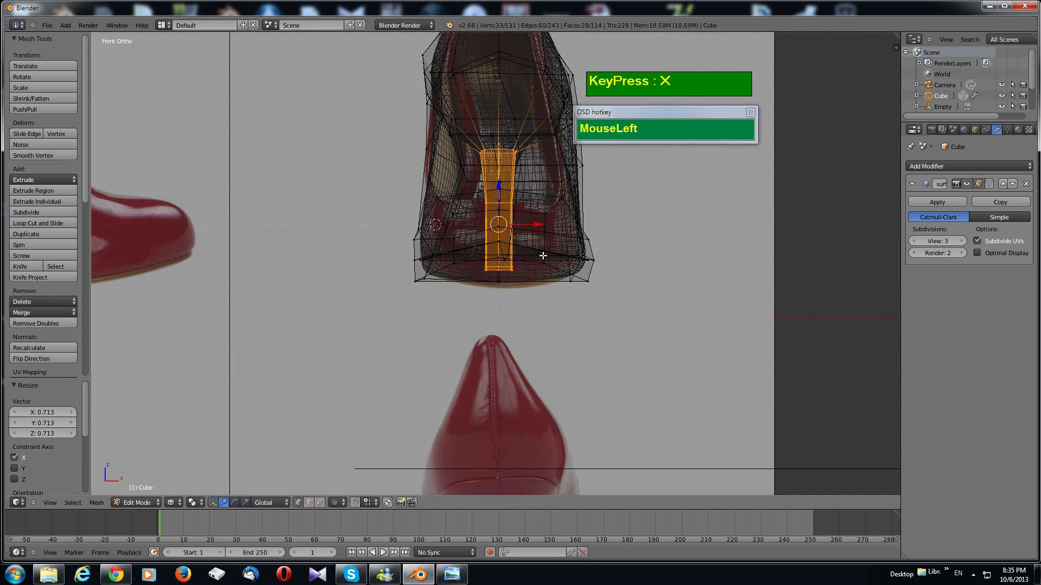
# Step: Examine the narrowed heel and the whole smoothed shoe in solid shading in object mode
pyautogui.moveTo(542, 255)
pyautogui.mouseDown(button='middle')
pyautogui.moveTo(415, 286)
pyautogui.moveTo(482, 269)
pyautogui.moveTo(484, 258)
pyautogui.moveTo(506, 301)
pyautogui.moveTo(532, 280)
pyautogui.moveTo(480, 268)
pyautogui.moveTo(515, 281)
pyautogui.mouseUp(button='middle')
pyautogui.press('Tab')
pyautogui.press('z')
pyautogui.scroll(4, 484, 232)
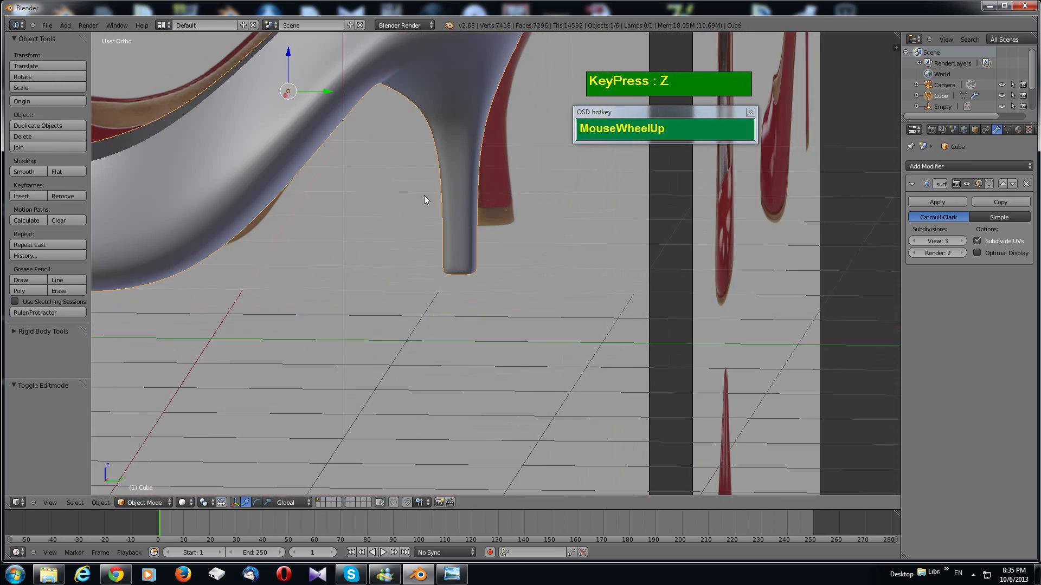
pyautogui.keyDown('shift'); pyautogui.moveTo(424, 198); pyautogui.dragTo(500, 274, button='middle'); pyautogui.keyUp('shift')
pyautogui.scroll(-4, 440, 261)
pyautogui.moveTo(440, 261); pyautogui.dragTo(274, 336, button='middle')
pyautogui.scroll(3, 503, 248)
pyautogui.keyDown('shift'); pyautogui.scroll(3, 503, 249); pyautogui.keyUp('shift')
pyautogui.scroll(-2, 456, 161)
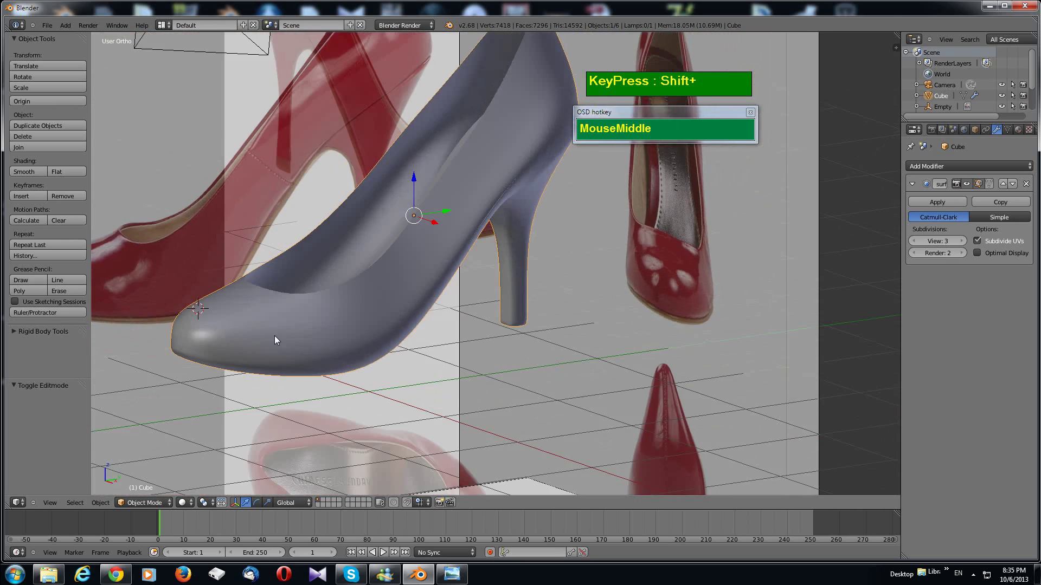
# Step: Add a loop cut around the side of the sole and slide it by about -0.63 towards the sole's bottom edge
pyautogui.press('Tab')
pyautogui.moveTo(343, 313)
pyautogui.keyDown('shift'); pyautogui.mouseDown(button='middle')
pyautogui.moveTo(343, 374)
pyautogui.moveTo(345, 323)
pyautogui.moveTo(358, 308)
pyautogui.mouseUp(button='middle'); pyautogui.keyUp('shift')
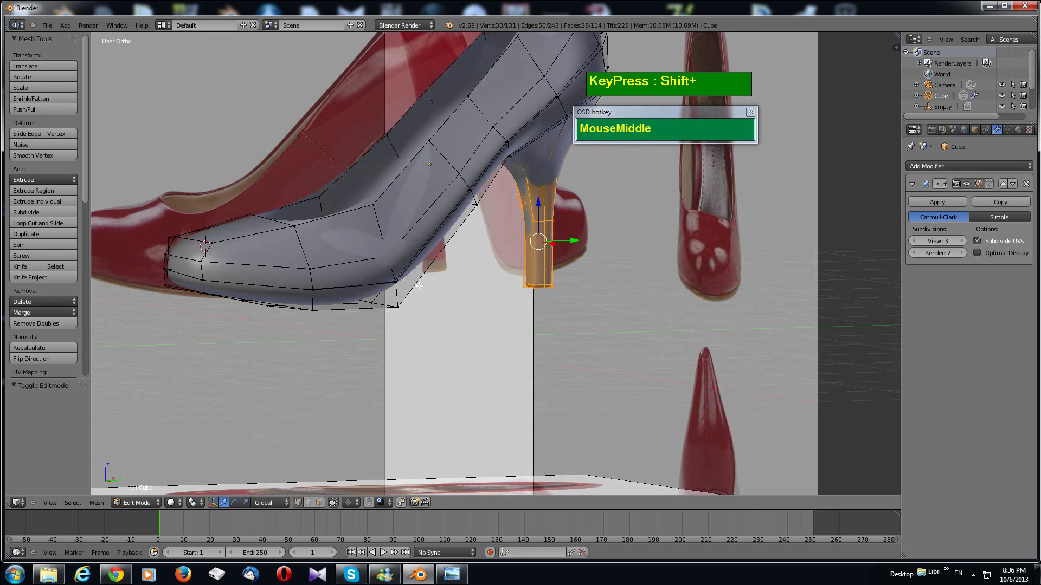
pyautogui.hotkey('ctrl', 'r')
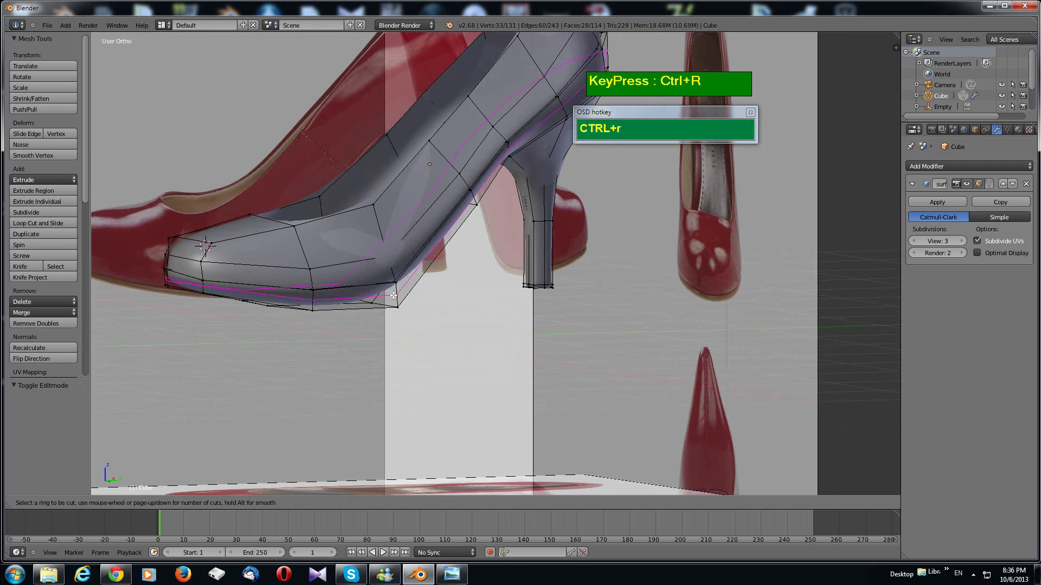
pyautogui.click(393, 296)
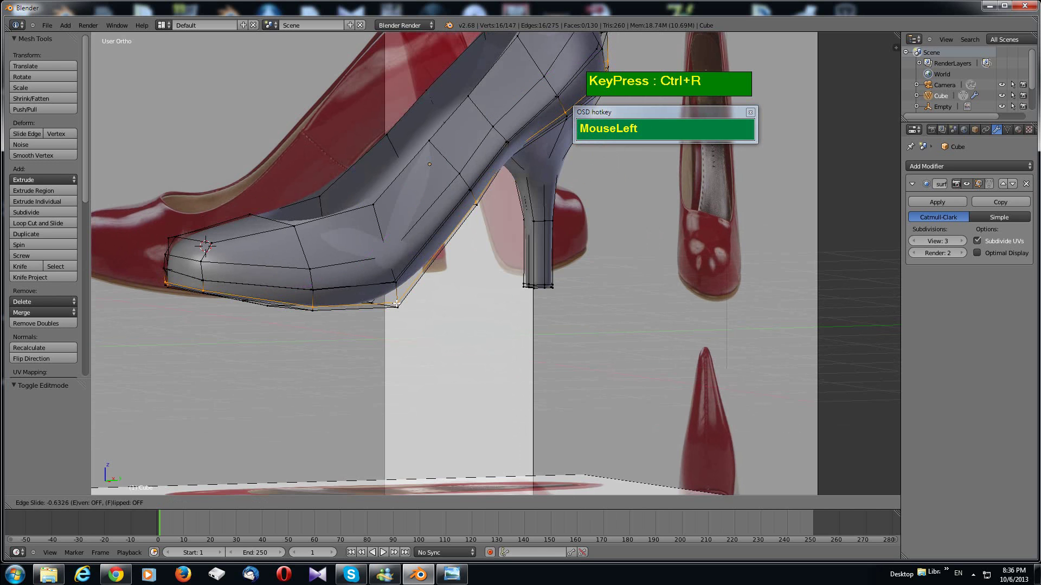
pyautogui.click(396, 302)
# Step: Check the sharpened sole edge on the smoothed shoe in object mode, and return to edit mode
pyautogui.press('Tab')
pyautogui.moveTo(411, 339); pyautogui.dragTo(118, 280, button='middle')
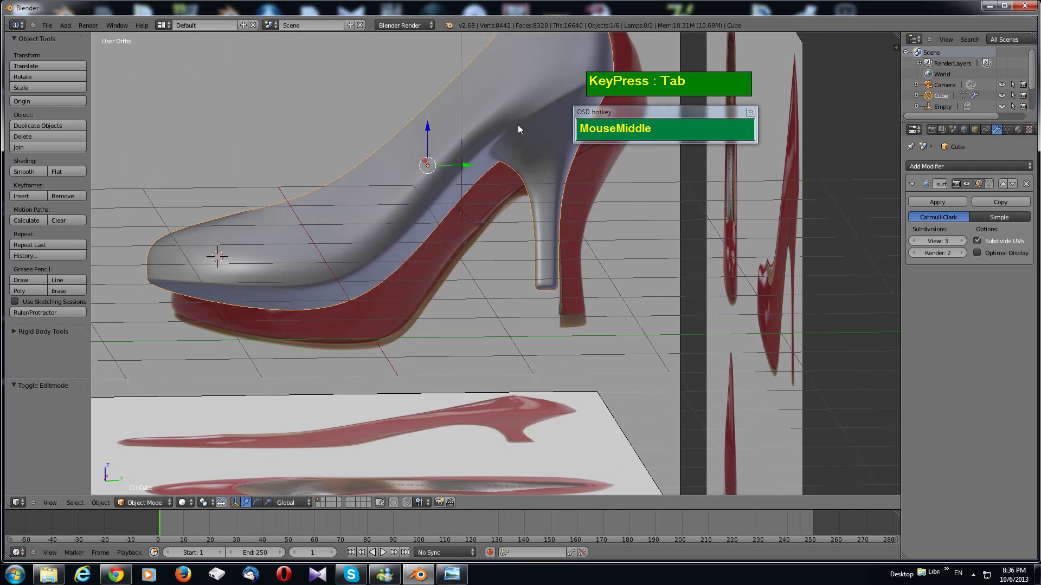
pyautogui.moveTo(518, 129); pyautogui.dragTo(474, 231, button='middle')
pyautogui.press('Tab')
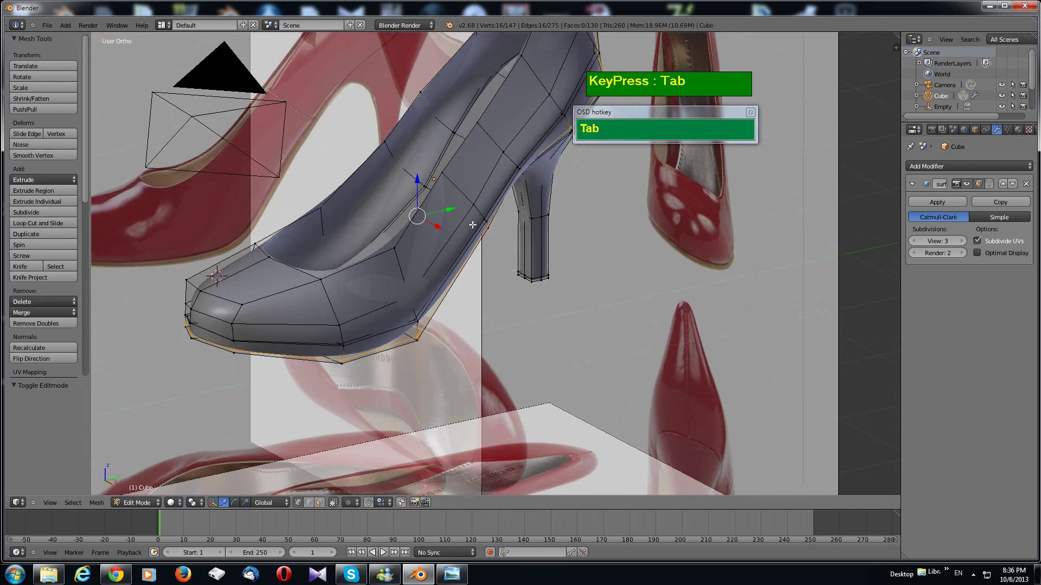
# Step: Move vertices on the shoe's side wall outward along the X axis, the final move being about 0.041
pyautogui.scroll(2, 474, 204)
pyautogui.keyDown('shift'); pyautogui.moveTo(471, 163); pyautogui.dragTo(549, 248, button='middle'); pyautogui.keyUp('shift')
pyautogui.rightClick(456, 237)
pyautogui.moveTo(570, 255); pyautogui.dragTo(581, 253)
pyautogui.moveTo(605, 173); pyautogui.dragTo(614, 174)
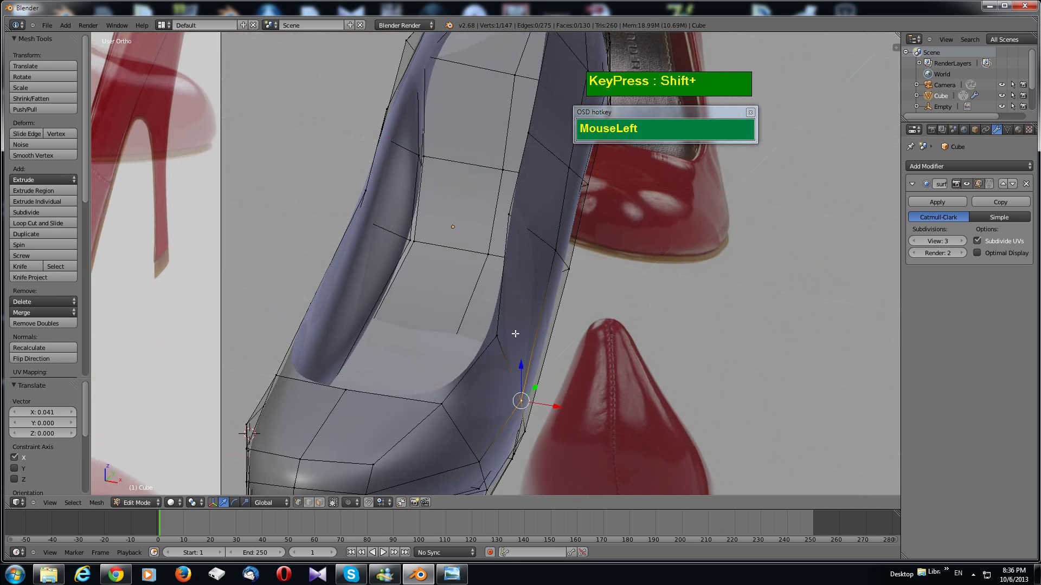
# Step: Adjust further side wall vertices towards the heel along the X axis, moving the last one about 0.017
pyautogui.rightClick(497, 337)
pyautogui.moveTo(529, 342); pyautogui.dragTo(505, 336)
pyautogui.keyDown('shift'); pyautogui.moveTo(505, 336); pyautogui.dragTo(504, 306, button='middle'); pyautogui.keyUp('shift')
pyautogui.rightClick(504, 306)
pyautogui.moveTo(531, 319); pyautogui.dragTo(533, 315)
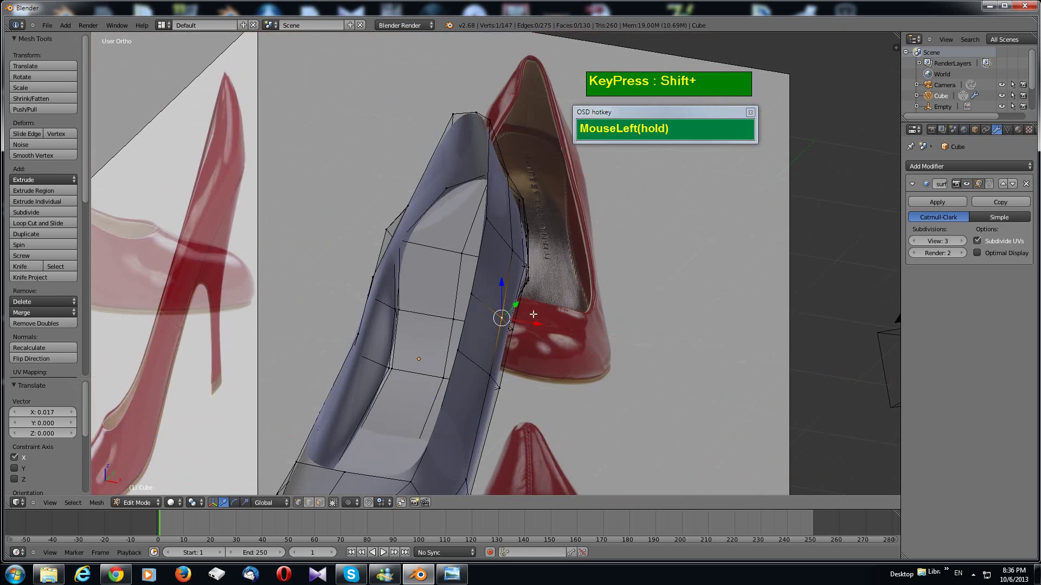
# Step: In the right side view, pull three vertices on the back of the heel counter outward, each by about 0.07 to 0.09 in Y
pyautogui.moveTo(519, 250); pyautogui.dragTo(622, 51, button='middle')
pyautogui.press('KP_3')
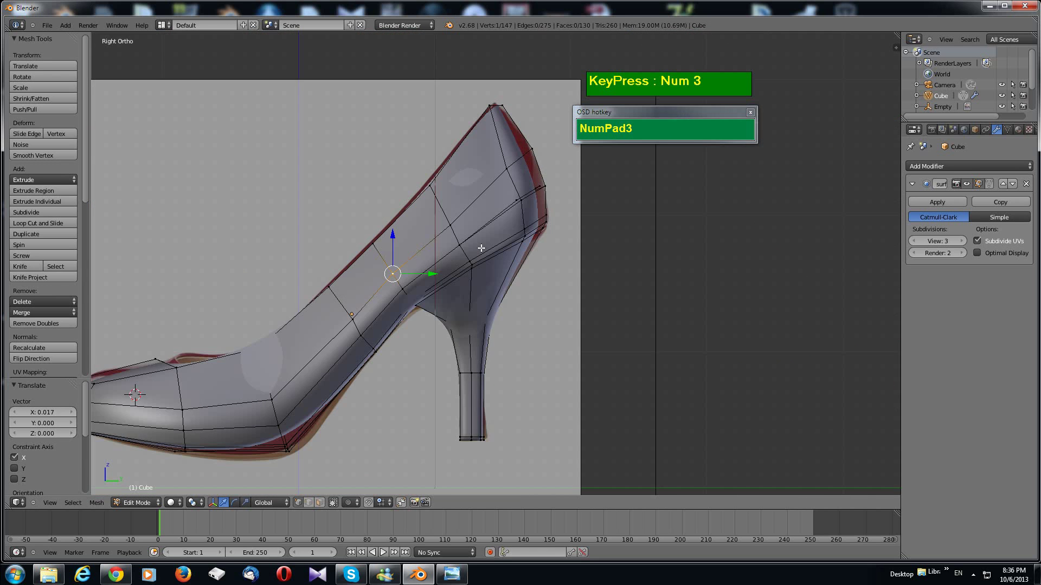
pyautogui.scroll(2, 521, 202)
pyautogui.keyDown('shift'); pyautogui.moveTo(522, 202); pyautogui.dragTo(455, 300, button='middle'); pyautogui.keyUp('shift')
pyautogui.rightClick(483, 200)
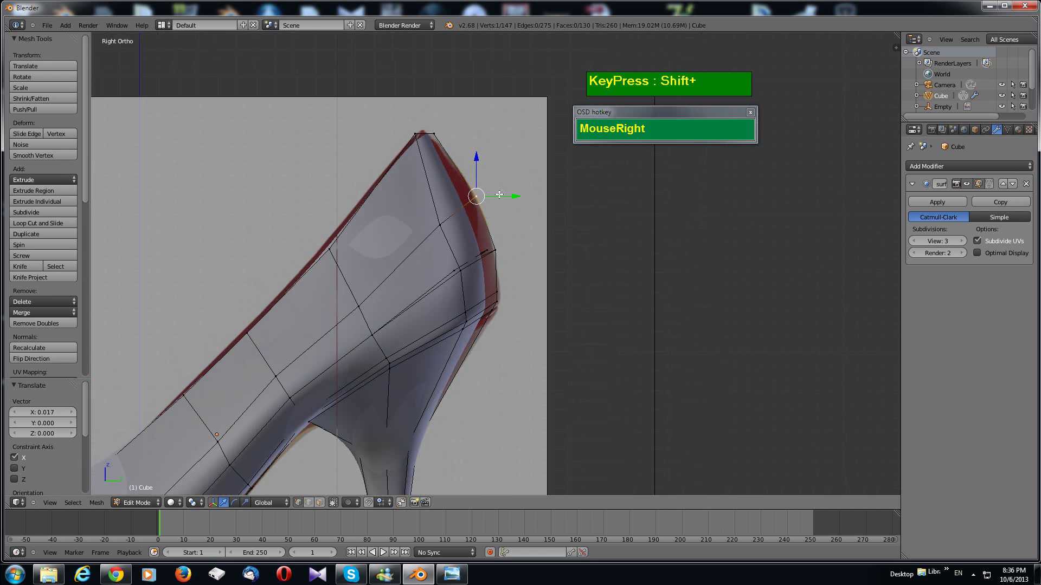
pyautogui.press('g')
pyautogui.click(509, 179)
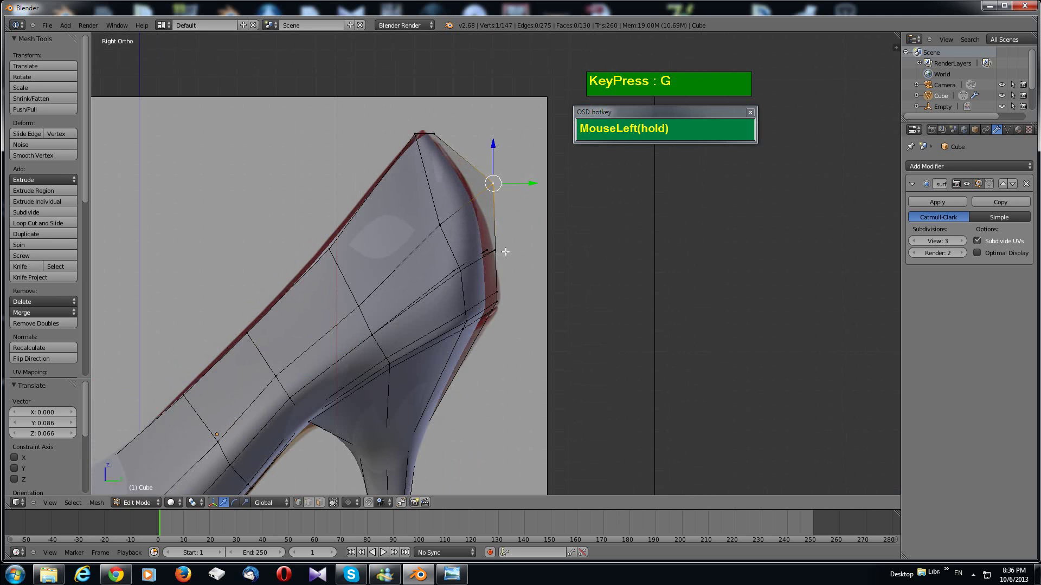
pyautogui.press('g')
pyautogui.click(519, 246)
pyautogui.press('g')
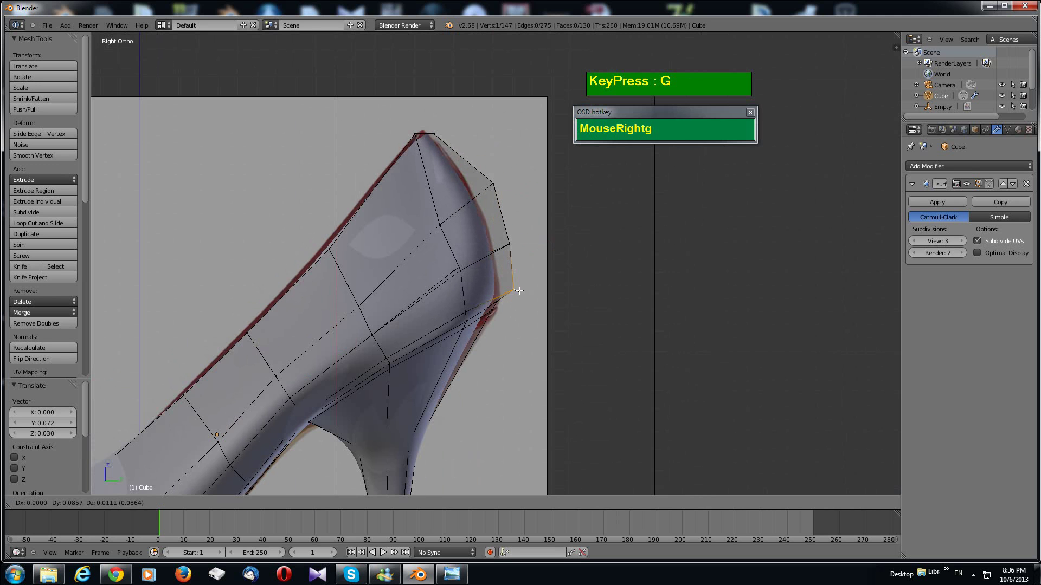
pyautogui.click(514, 291)
# Step: Move the upper side vertex near the heel by about Y 0.050, Z 0.025 and the top back vertex by Y -0.022, Z 0.044
pyautogui.rightClick(451, 222)
pyautogui.press('g')
pyautogui.click(461, 217)
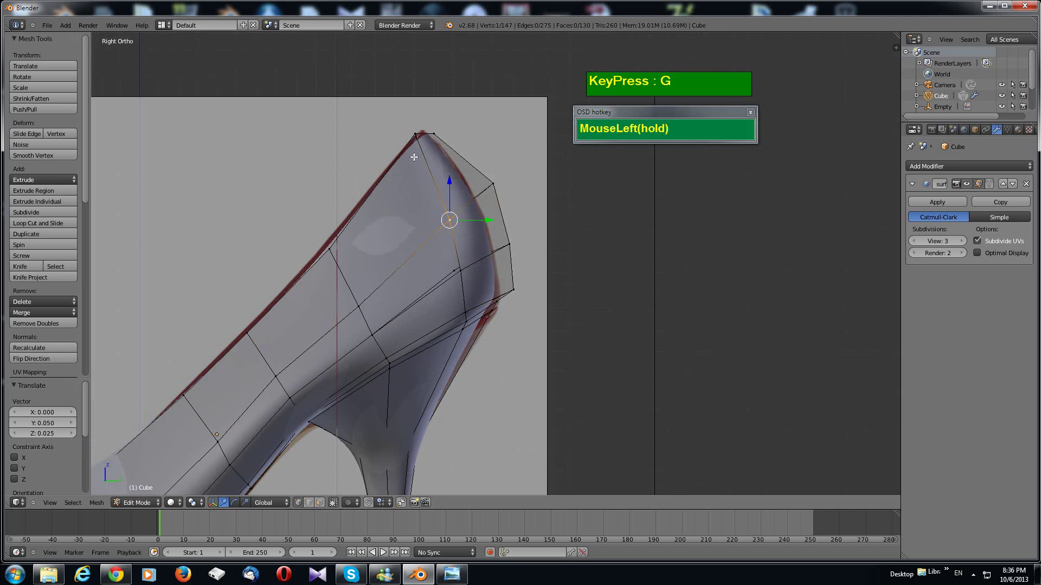
pyautogui.rightClick(432, 131)
pyautogui.press('g')
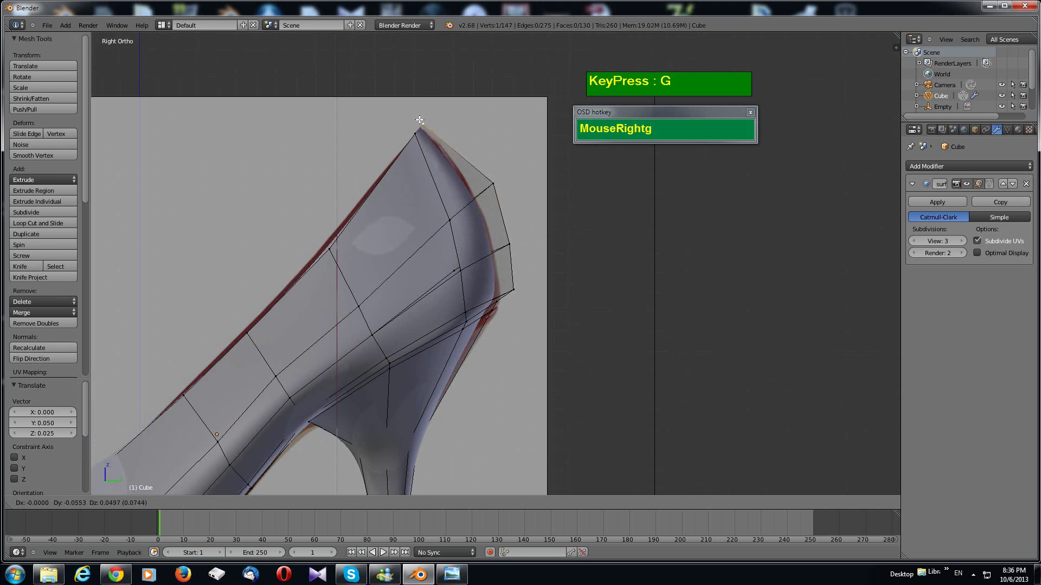
pyautogui.click(427, 121)
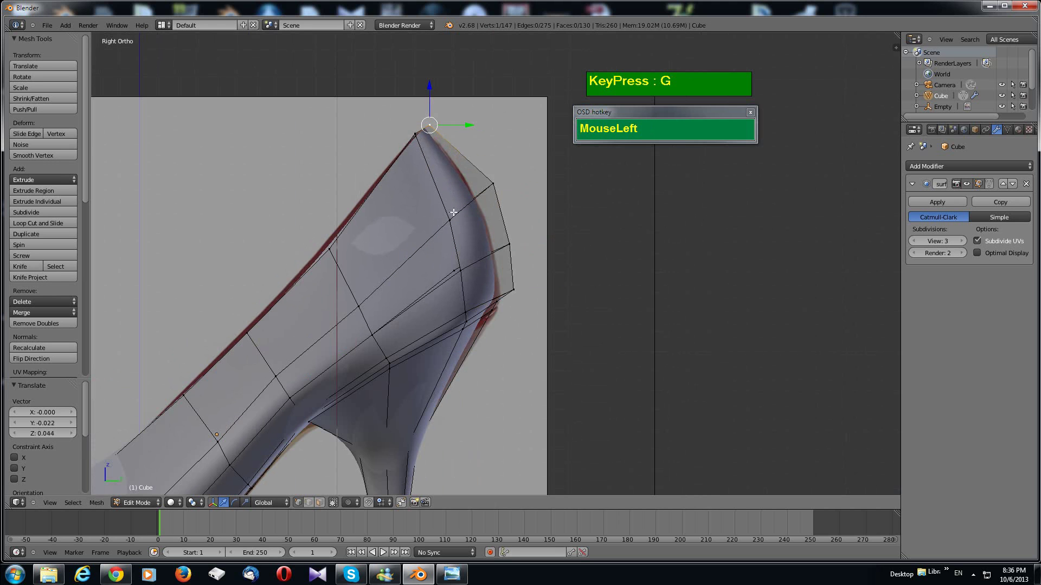
# Step: Move the two lower vertices at the heel's back corner outward by about Y 0.043 and Y 0.046, each with Z 0.010
pyautogui.scroll(-3, 498, 299)
pyautogui.scroll(2, 506, 307)
pyautogui.rightClick(505, 307)
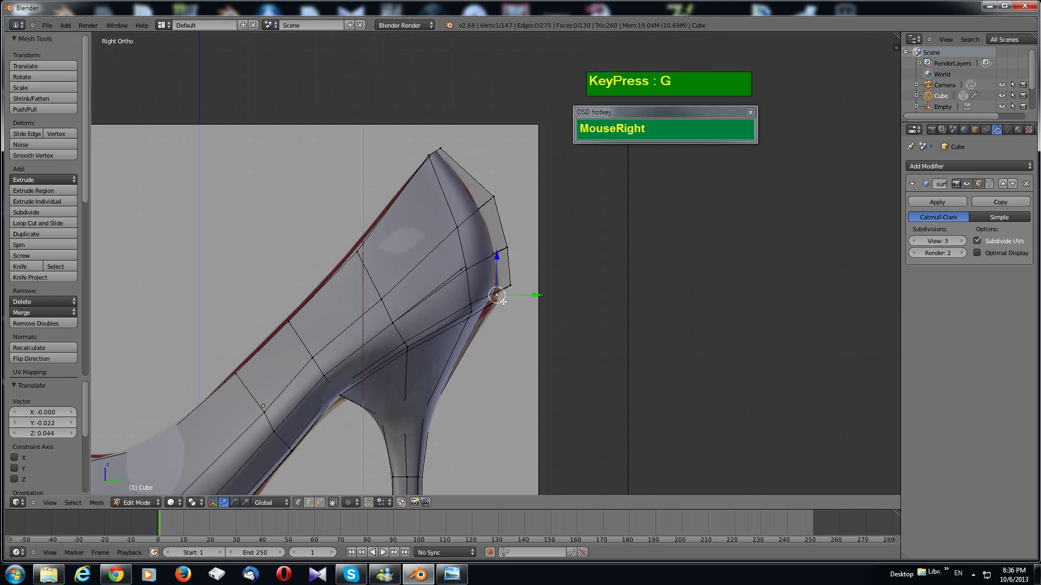
pyautogui.press('g')
pyautogui.click(512, 302)
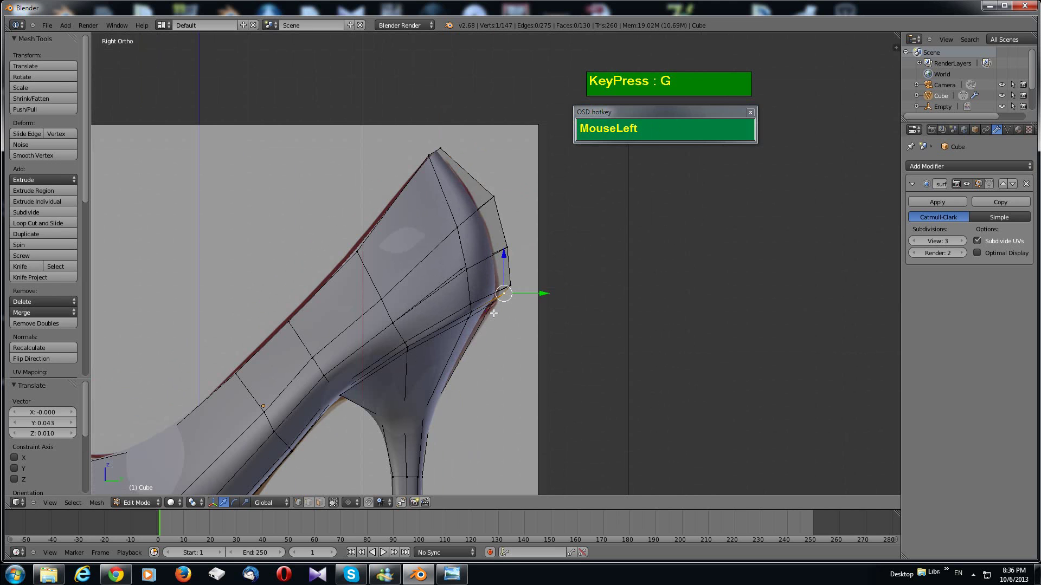
pyautogui.rightClick(507, 300)
pyautogui.press('g')
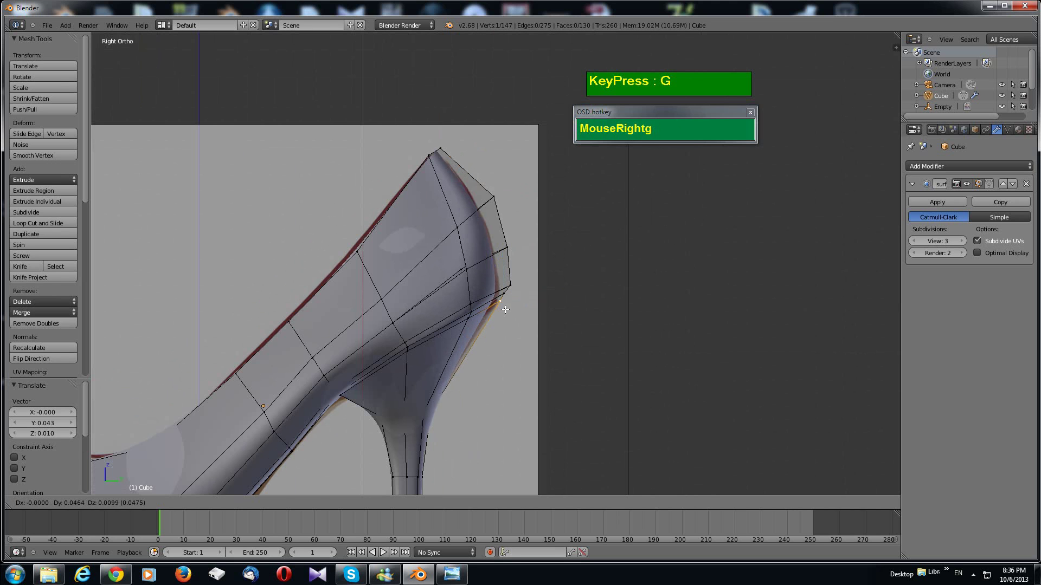
pyautogui.click(506, 308)
# Step: In wireframe, shift two insole vertices near the heel by about Y 0.023, Z -0.020 and Y -0.020, Z 0.003, and return to solid shading
pyautogui.rightClick(461, 265)
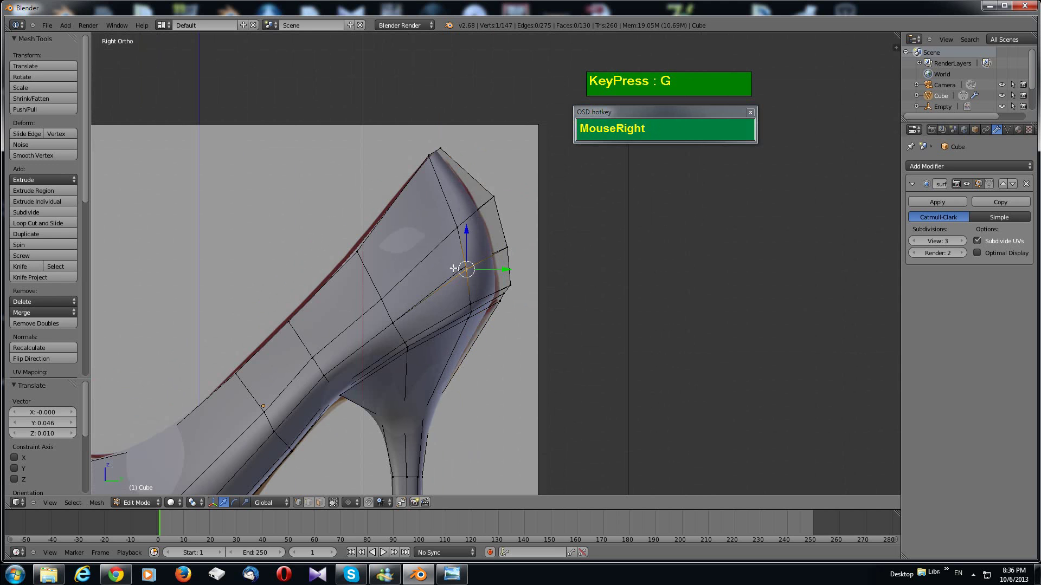
pyautogui.press('z')
pyautogui.press('z')
pyautogui.press('z')
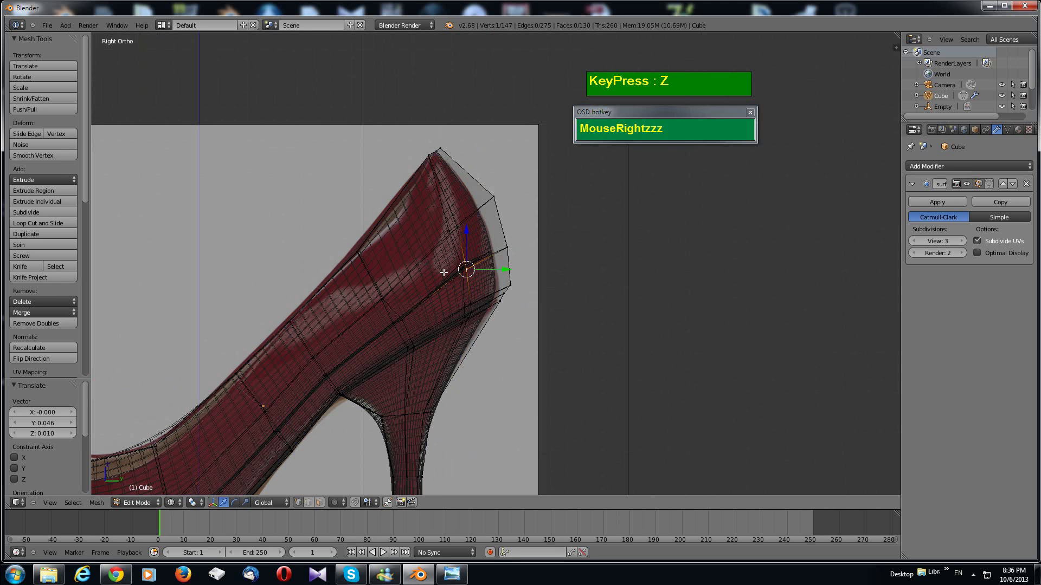
pyautogui.rightClick(443, 270)
pyautogui.press('g')
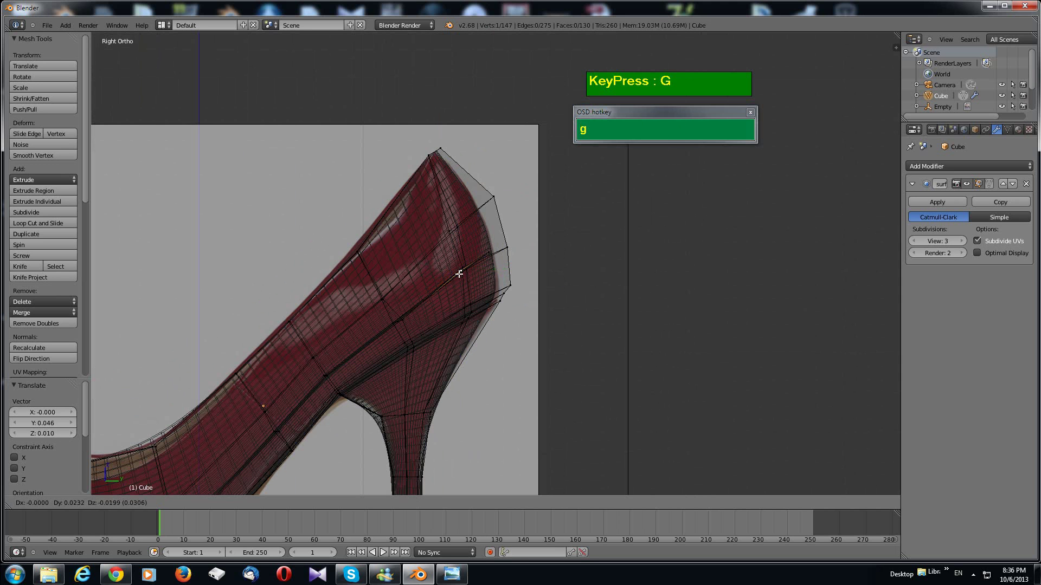
pyautogui.click(459, 272)
pyautogui.rightClick(491, 250)
pyautogui.press('g')
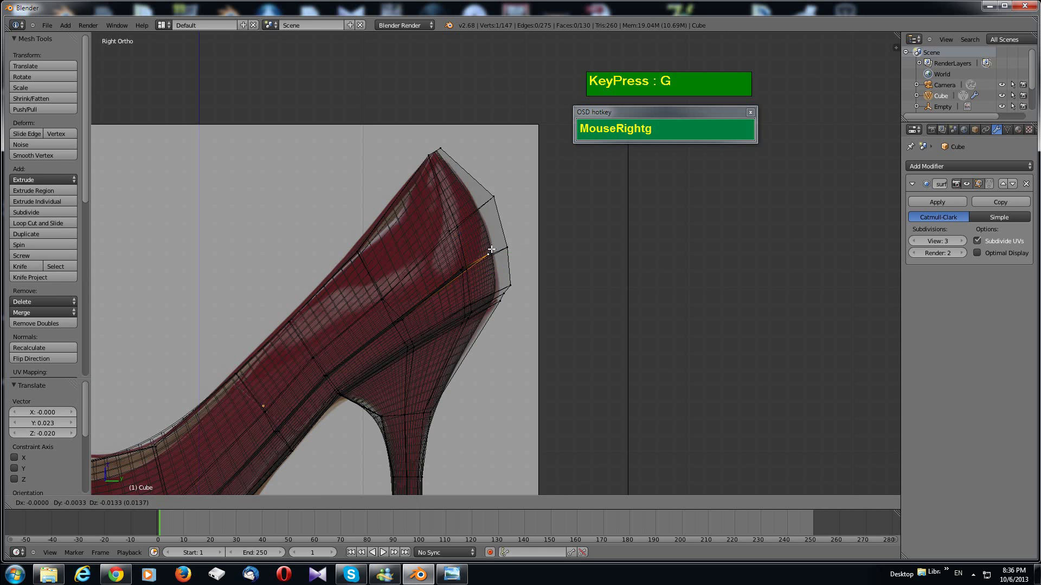
pyautogui.click(489, 248)
pyautogui.scroll(-2, 445, 269)
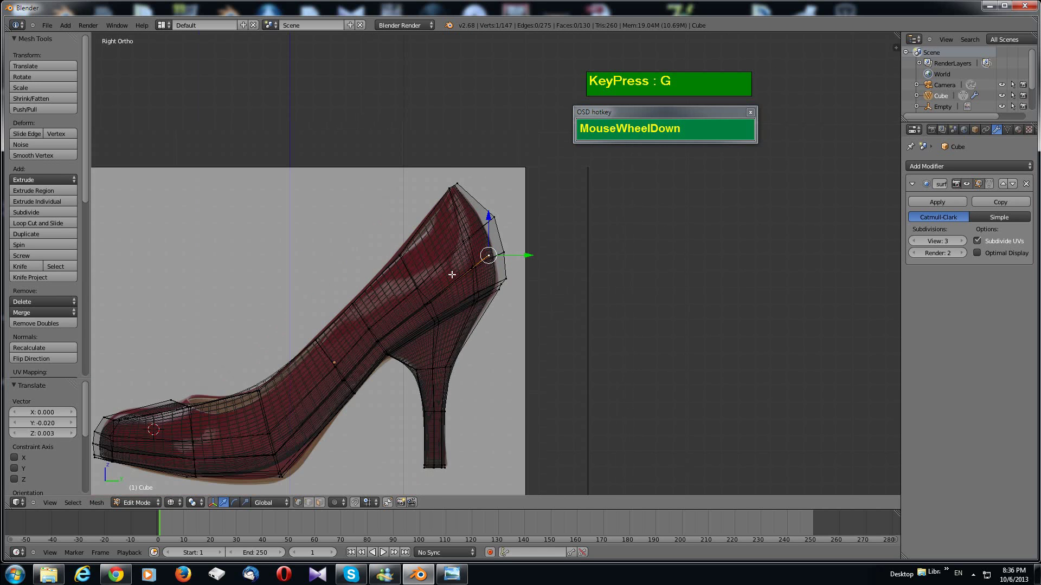
pyautogui.scroll(-2, 451, 274)
pyautogui.press('z')
# Step: Examine the smoothed shoe, its opening and its insole from several angles in object mode
pyautogui.moveTo(452, 275)
pyautogui.mouseDown(button='middle')
pyautogui.moveTo(513, 359)
pyautogui.moveTo(526, 328)
pyautogui.moveTo(445, 456)
pyautogui.moveTo(530, 316)
pyautogui.moveTo(418, 304)
pyautogui.moveTo(457, 294)
pyautogui.moveTo(467, 337)
pyautogui.moveTo(510, 328)
pyautogui.moveTo(490, 318)
pyautogui.mouseUp(button='middle')
pyautogui.press('Tab')
pyautogui.scroll(3, 477, 341)
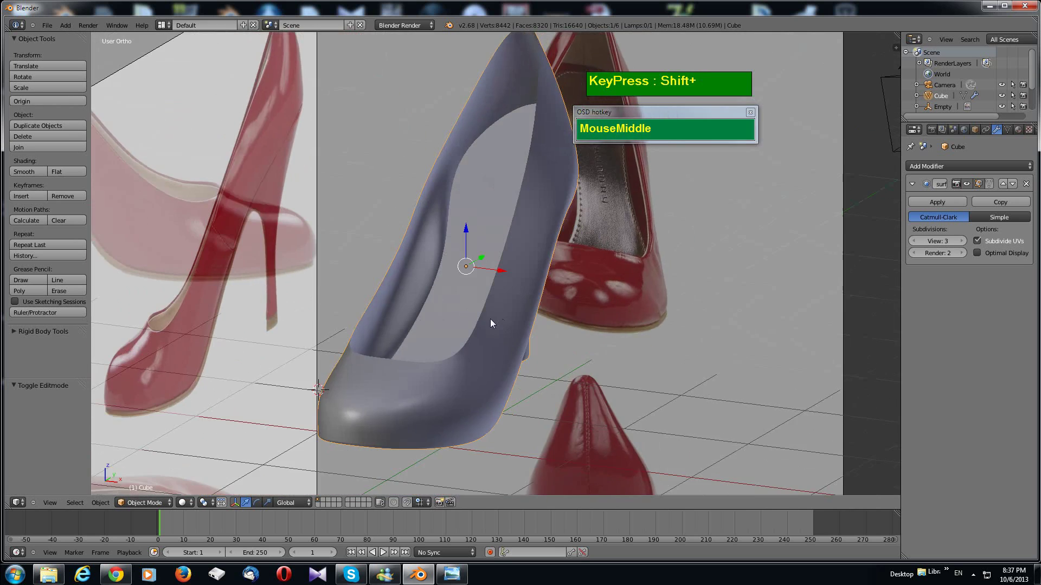
pyautogui.scroll(-4, 493, 317)
pyautogui.scroll(6, 487, 271)
pyautogui.moveTo(506, 250); pyautogui.dragTo(526, 281, button='middle')
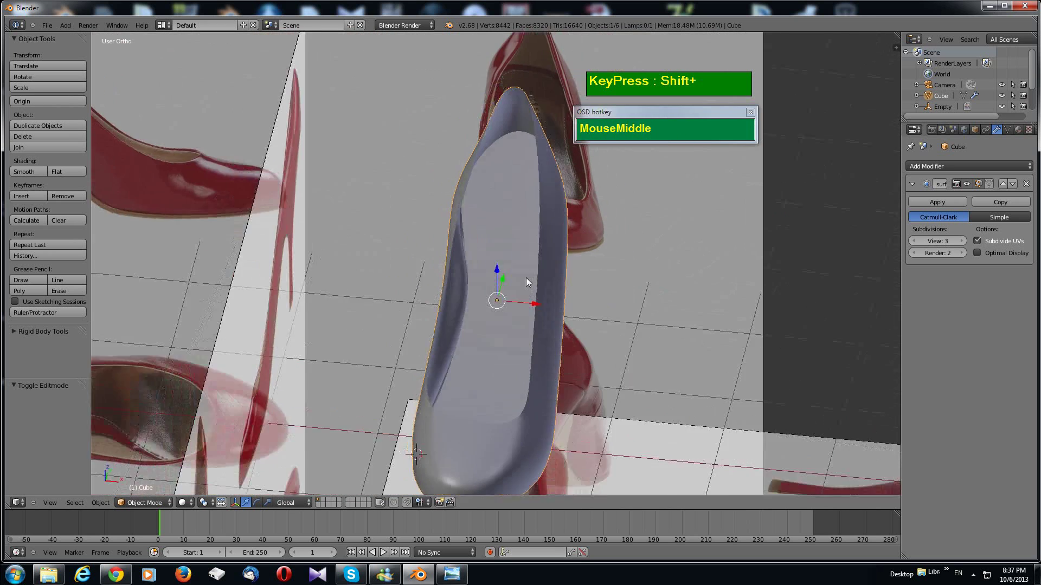
pyautogui.scroll(3, 525, 255)
pyautogui.scroll(-3, 563, 206)
pyautogui.scroll(-2, 569, 144)
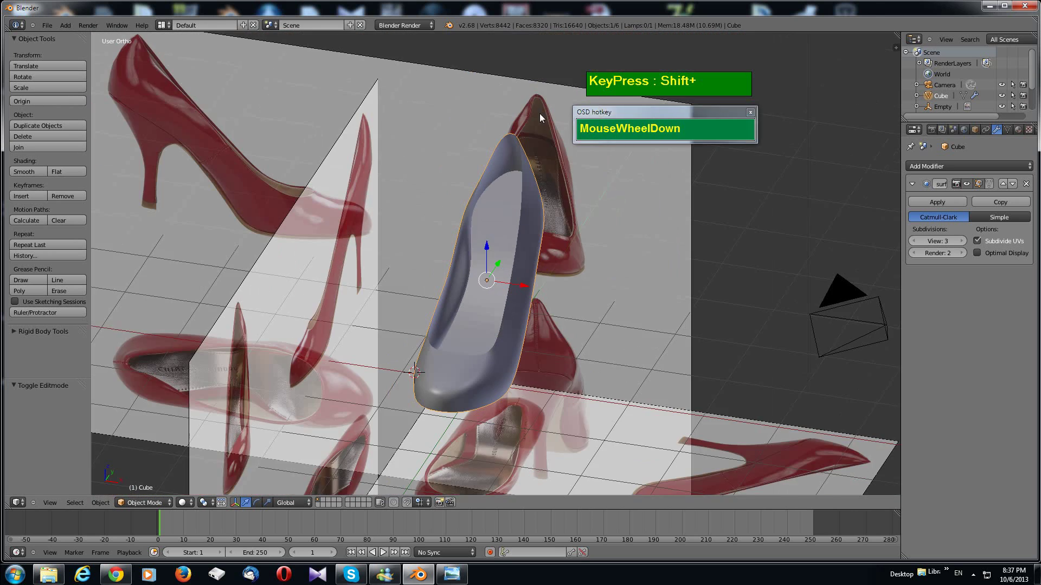
pyautogui.moveTo(544, 165); pyautogui.dragTo(514, 242, button='middle')
# Step: Select the linked outer shell of the shoe and try a Solidify modifier with thickness 0.0374
pyautogui.press('Tab')
pyautogui.scroll(2, 561, 231)
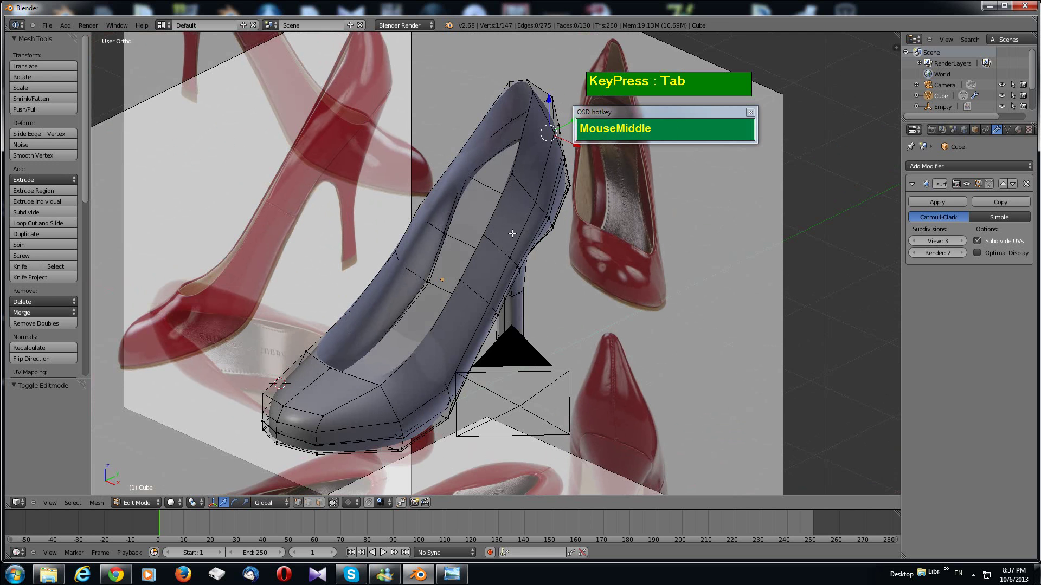
pyautogui.press('l')
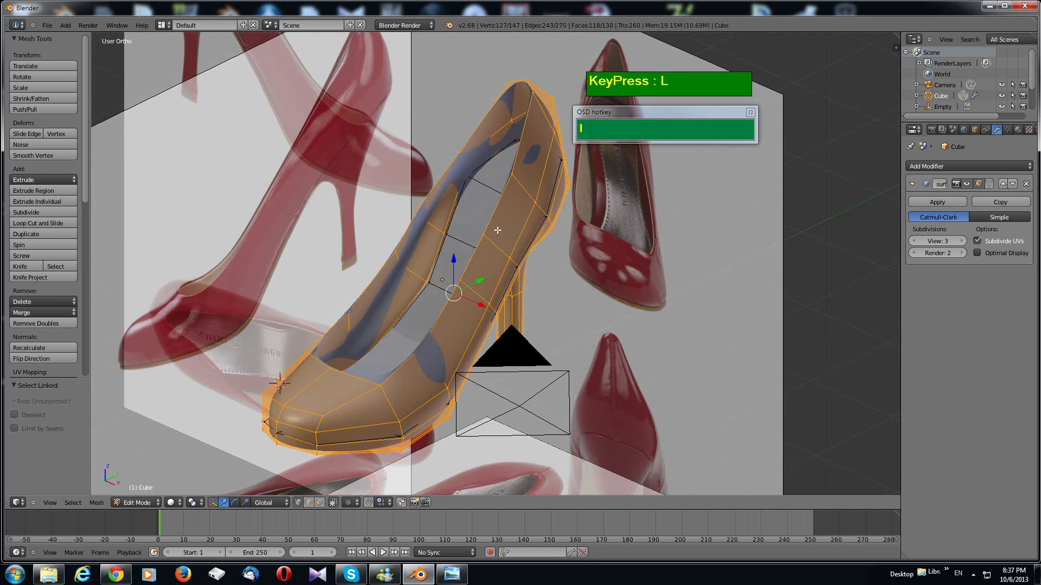
pyautogui.moveTo(499, 231); pyautogui.dragTo(444, 302, button='middle')
pyautogui.scroll(-3, 503, 245)
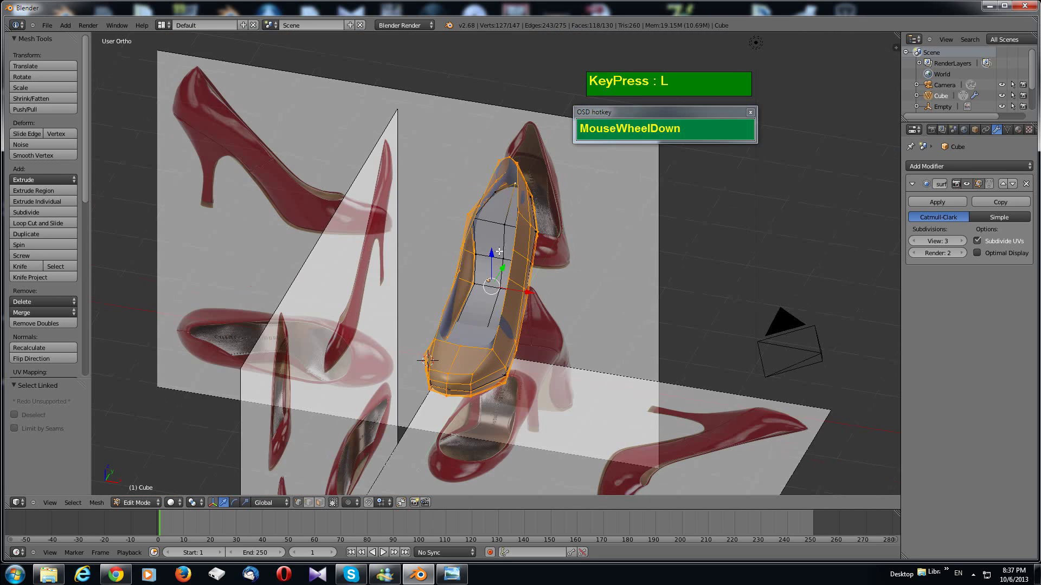
pyautogui.moveTo(503, 246); pyautogui.dragTo(511, 267, button='middle')
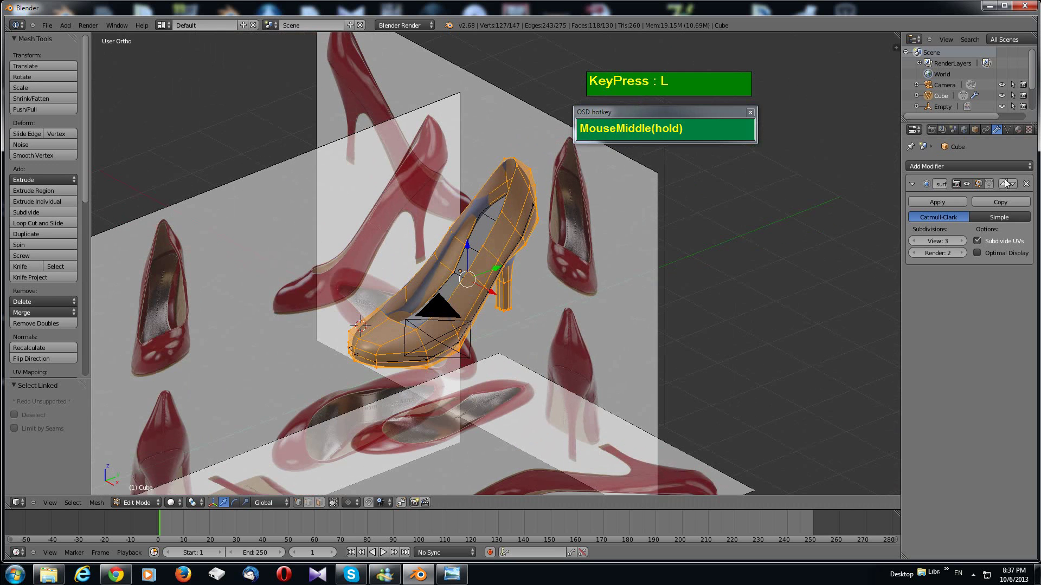
pyautogui.click(964, 167)
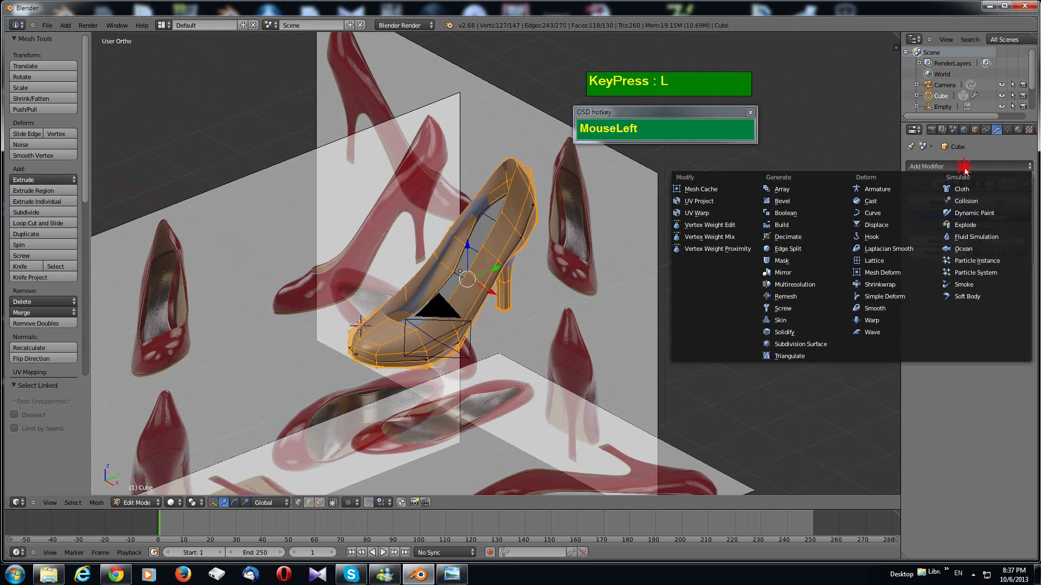
pyautogui.click(784, 331)
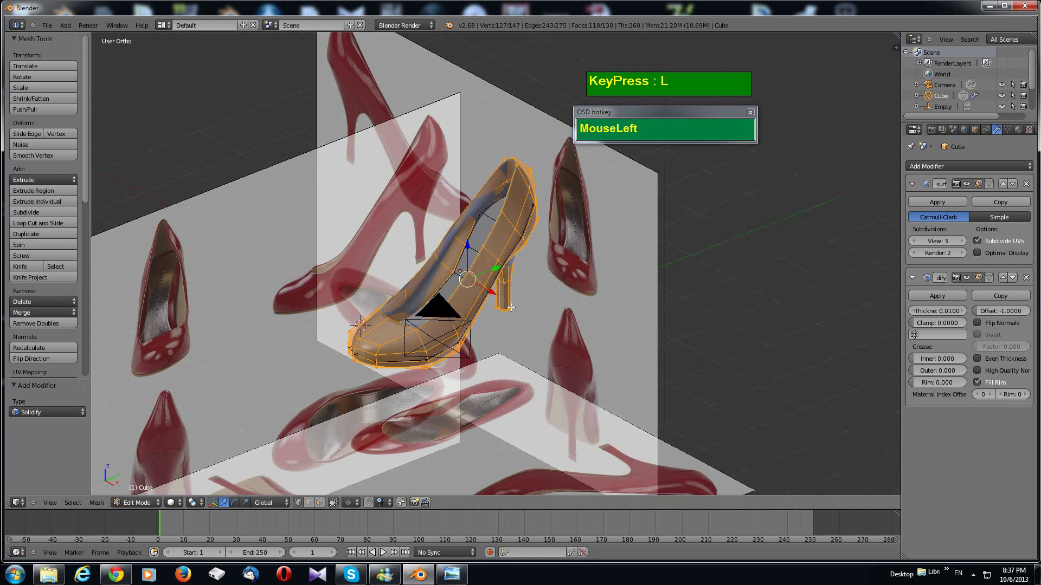
pyautogui.moveTo(667, 331); pyautogui.dragTo(607, 314, button='middle')
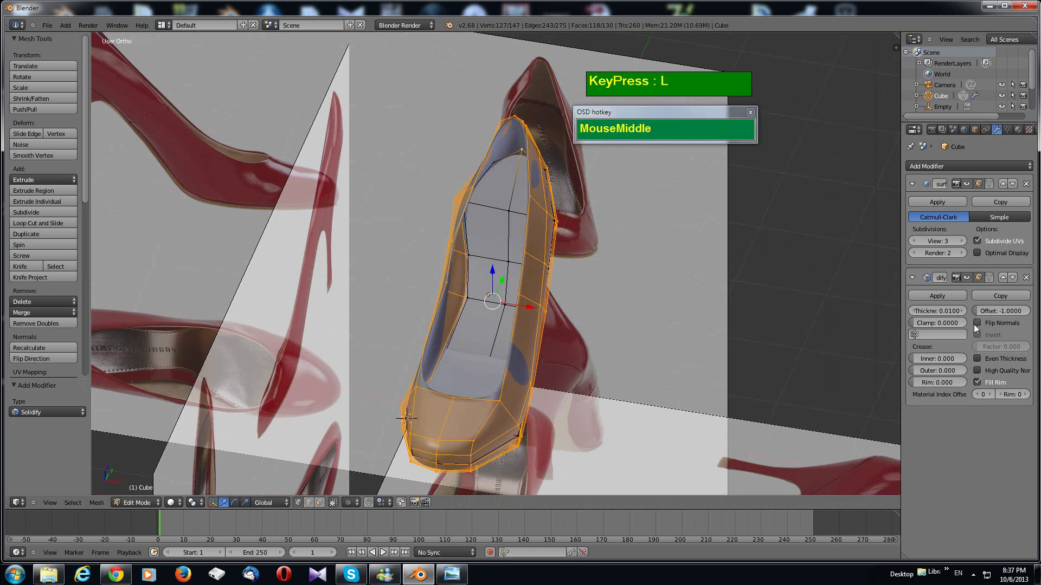
pyautogui.moveTo(948, 312); pyautogui.dragTo(978, 322)
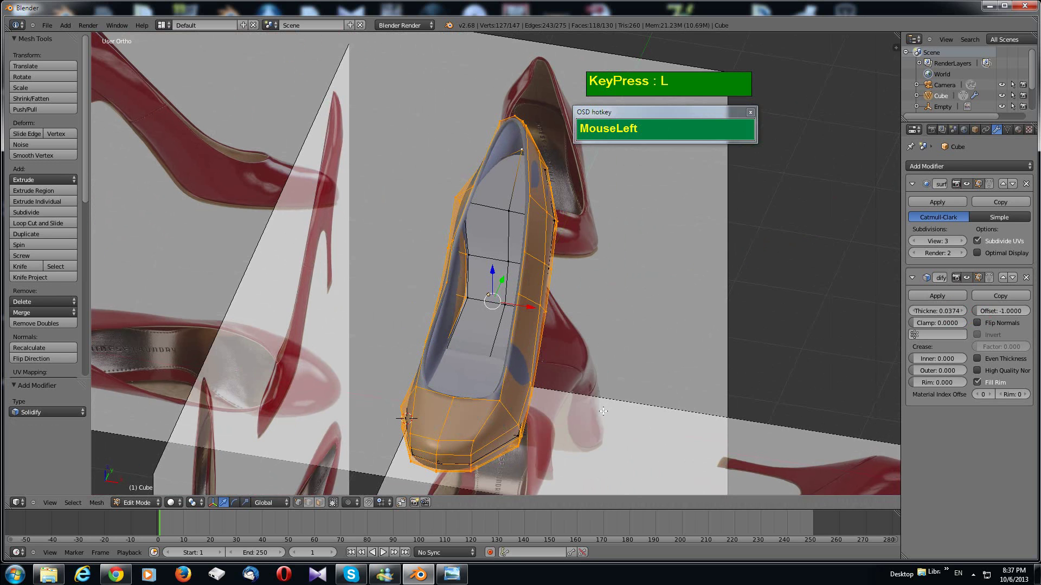
# Step: Inspect the wall thickness around the shoe's opening in object mode
pyautogui.press('Tab')
pyautogui.moveTo(604, 402); pyautogui.dragTo(590, 355, button='middle')
pyautogui.scroll(-4, 616, 376)
pyautogui.scroll(-1, 590, 356)
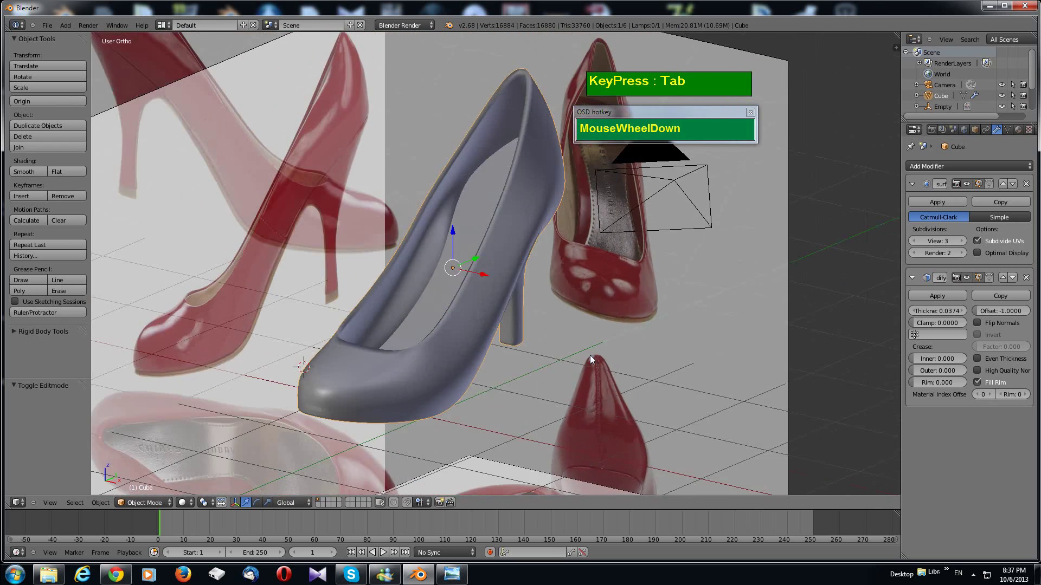
pyautogui.scroll(1, 589, 356)
pyautogui.scroll(2, 603, 373)
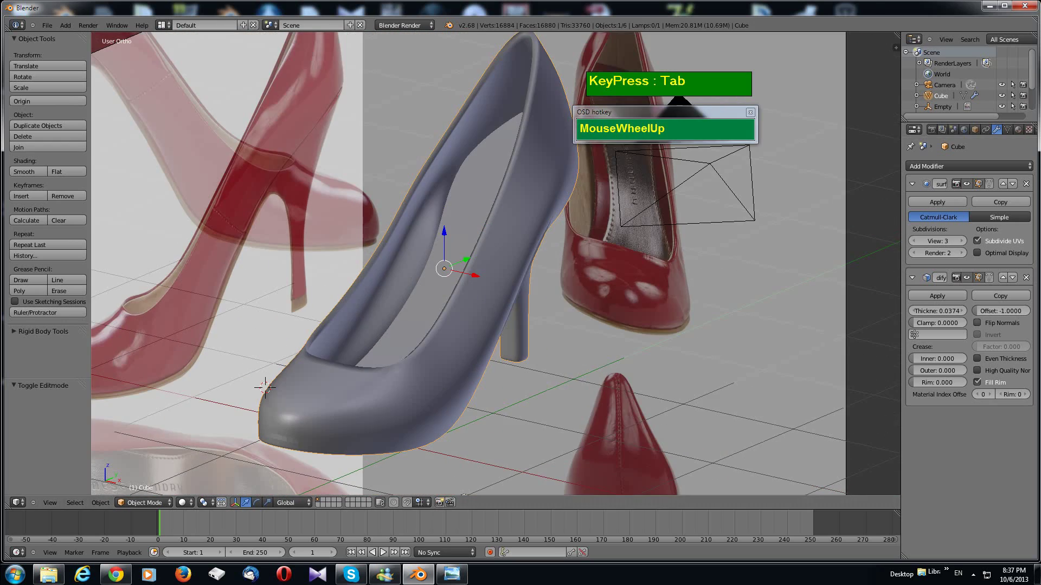
# Step: Remove the Solidify modifier from the shoe
pyautogui.click(1026, 277)
pyautogui.scroll(-3, 424, 259)
pyautogui.moveTo(424, 259); pyautogui.dragTo(440, 278, button='middle')
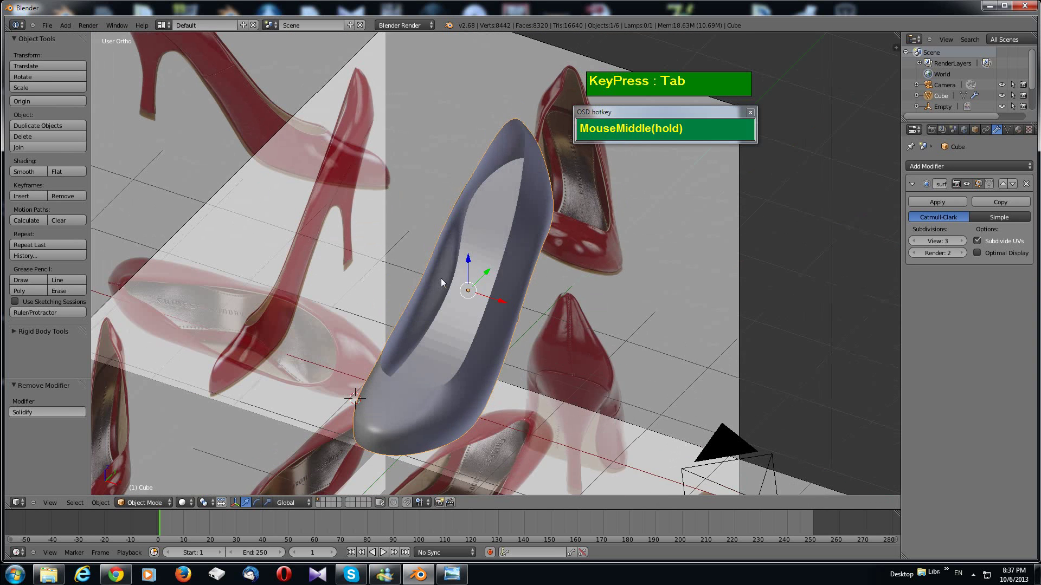
pyautogui.press('Tab')
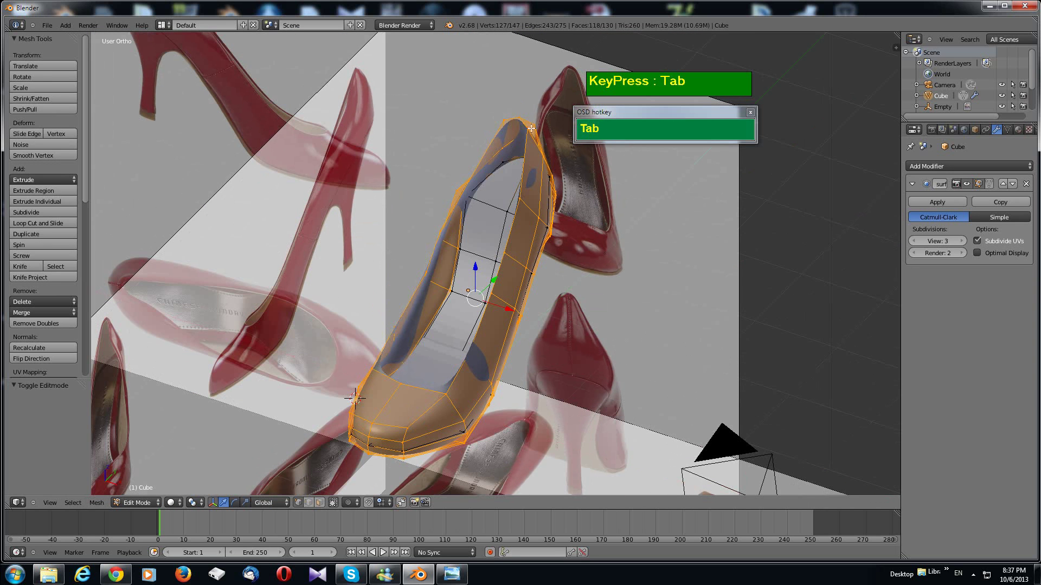
pyautogui.press('Tab')
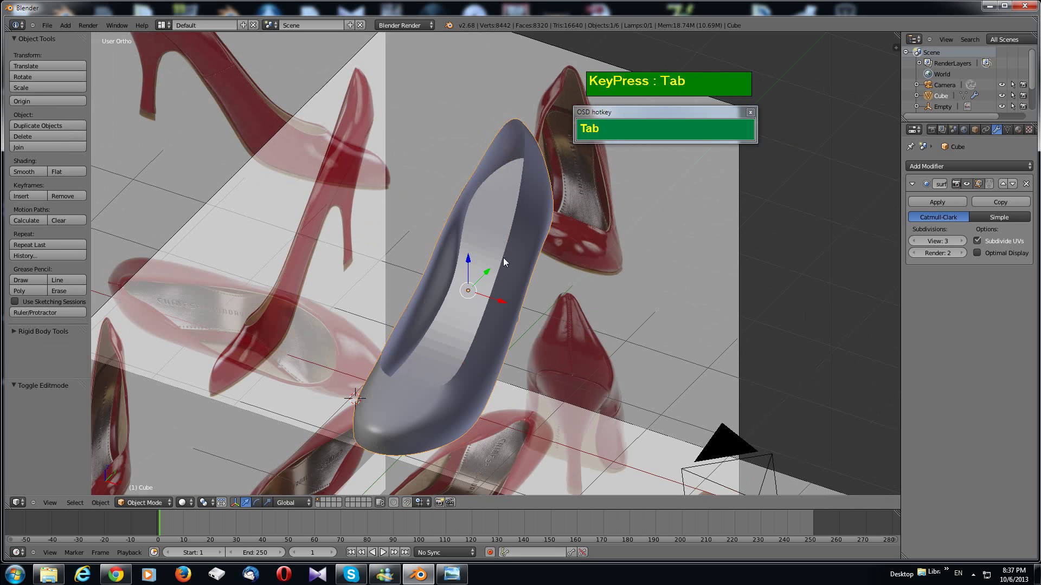
# Step: Extrude the edge loop around the shoe's opening and shrink it inward with a Shrink/Fatten offset of about 0.076
pyautogui.press('Tab')
pyautogui.press('a')
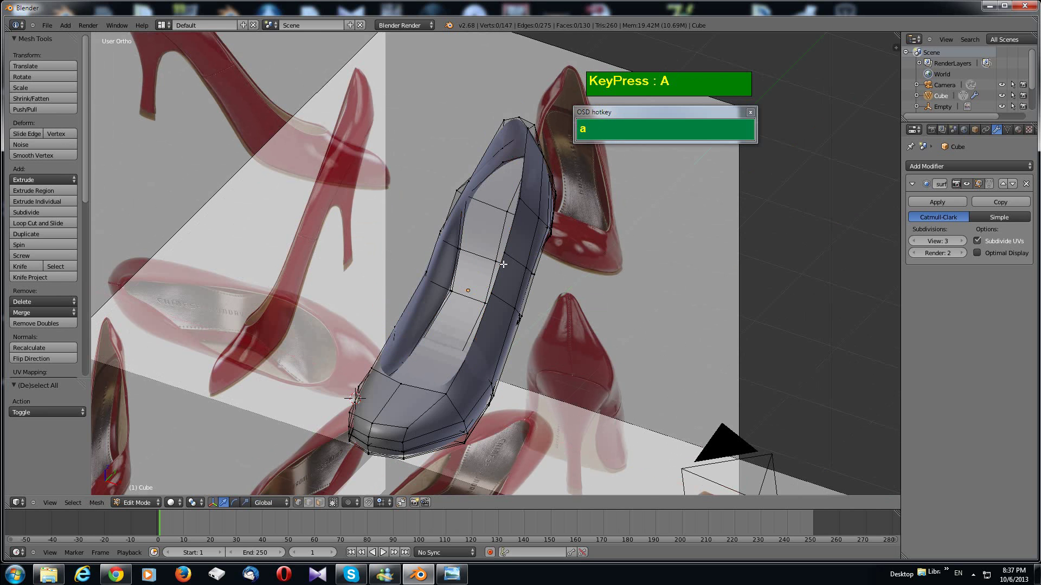
pyautogui.scroll(1, 503, 264)
pyautogui.moveTo(503, 264); pyautogui.dragTo(505, 188, button='middle')
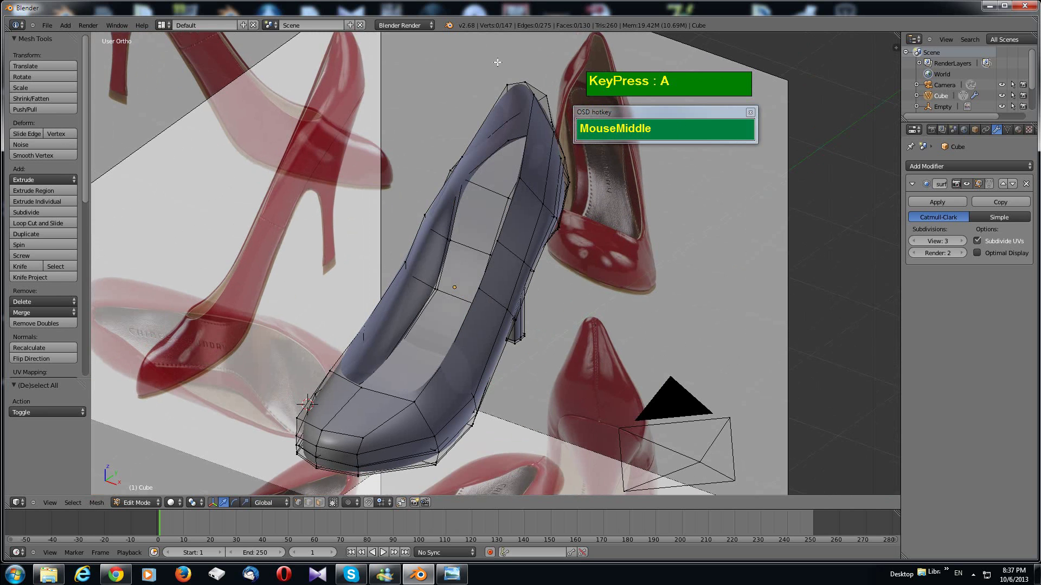
pyautogui.keyDown('alt'); pyautogui.click(525, 148); pyautogui.keyUp('alt')
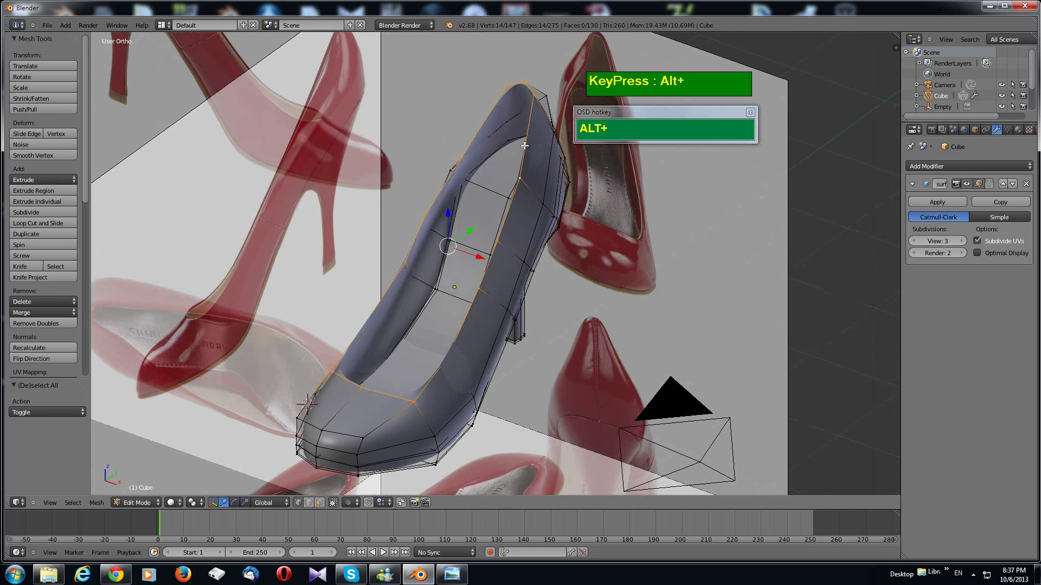
pyautogui.moveTo(466, 247)
pyautogui.mouseDown(button='middle')
pyautogui.moveTo(497, 269)
pyautogui.moveTo(483, 245)
pyautogui.mouseUp(button='middle')
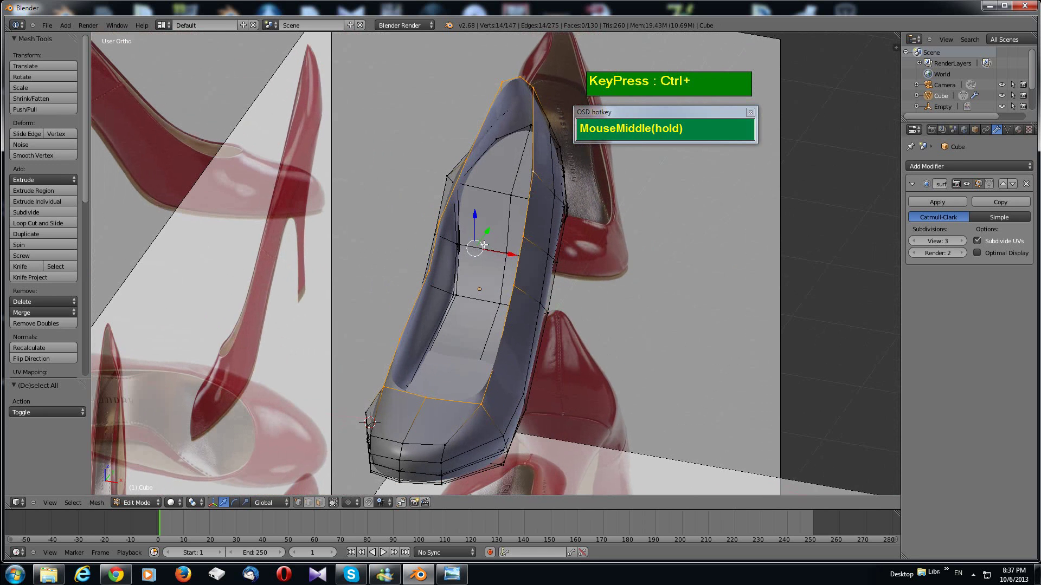
pyautogui.press('e')
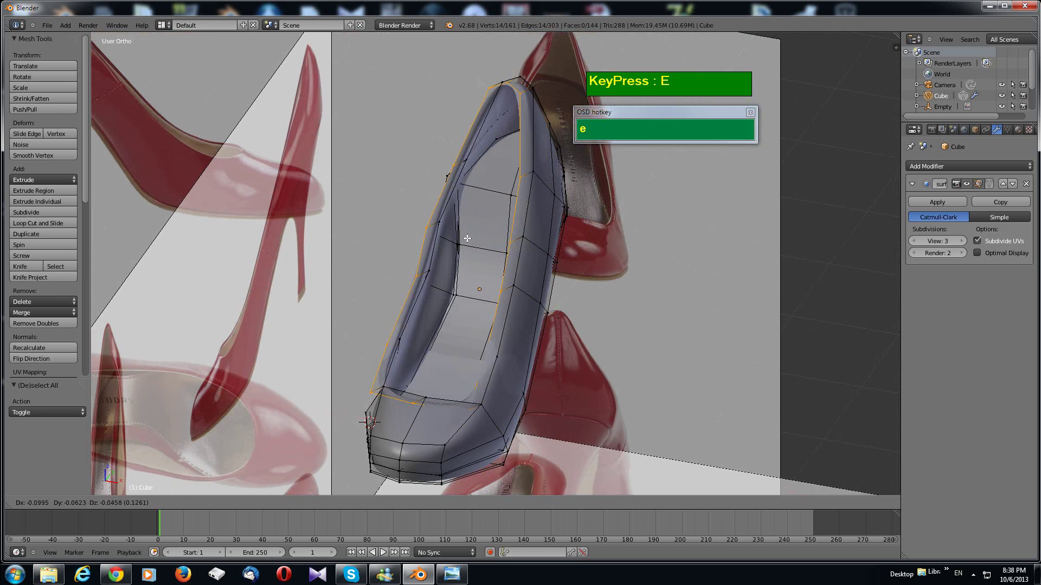
pyautogui.rightClick(529, 123)
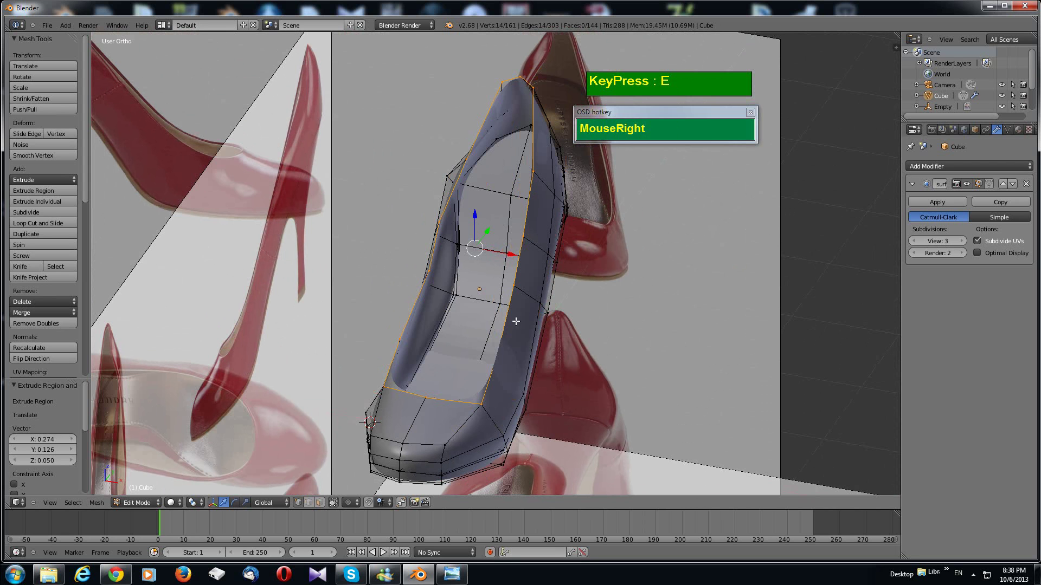
pyautogui.hotkey('alt', 's')
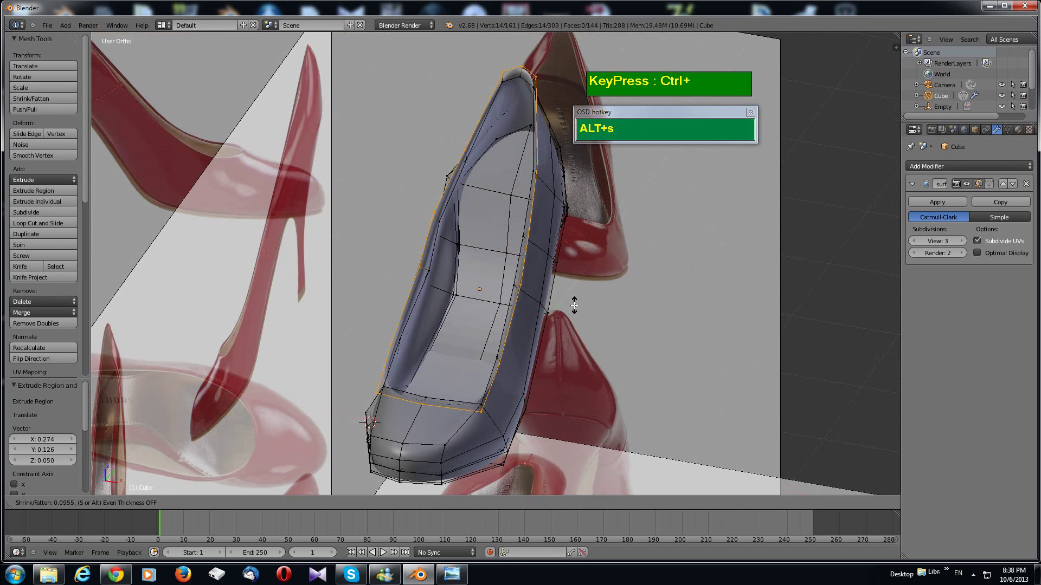
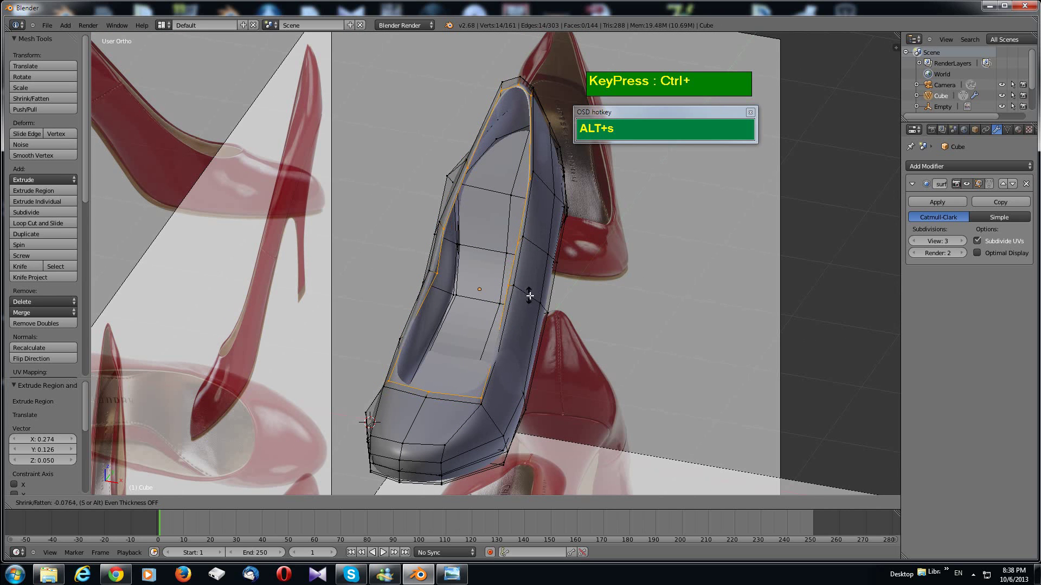
pyautogui.click(526, 296)
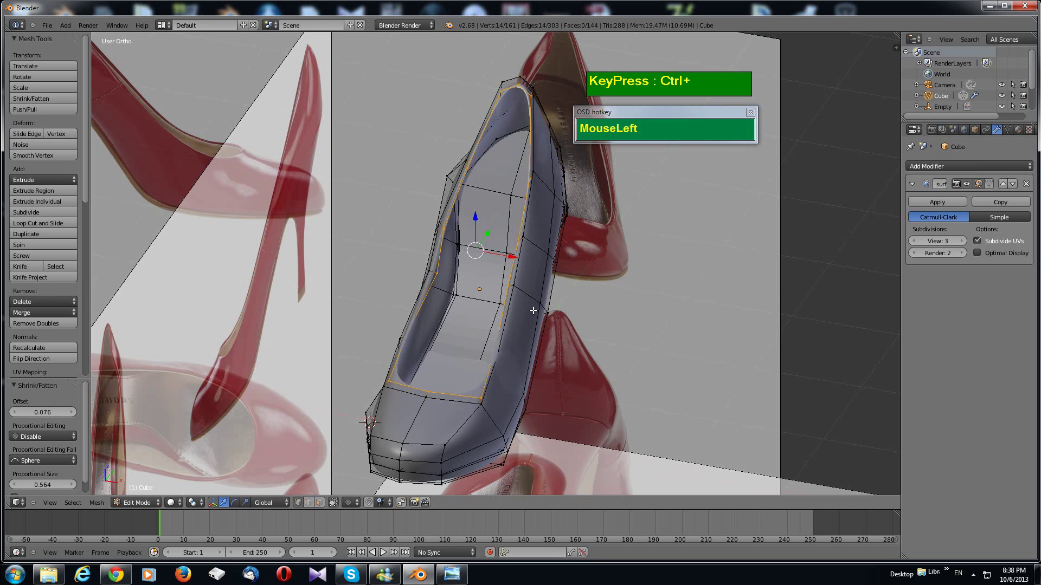
# Step: Extrude the inner opening loop again and move it down into the shoe by about Y 0.024 and Z -0.048
pyautogui.press('e')
pyautogui.rightClick(556, 297)
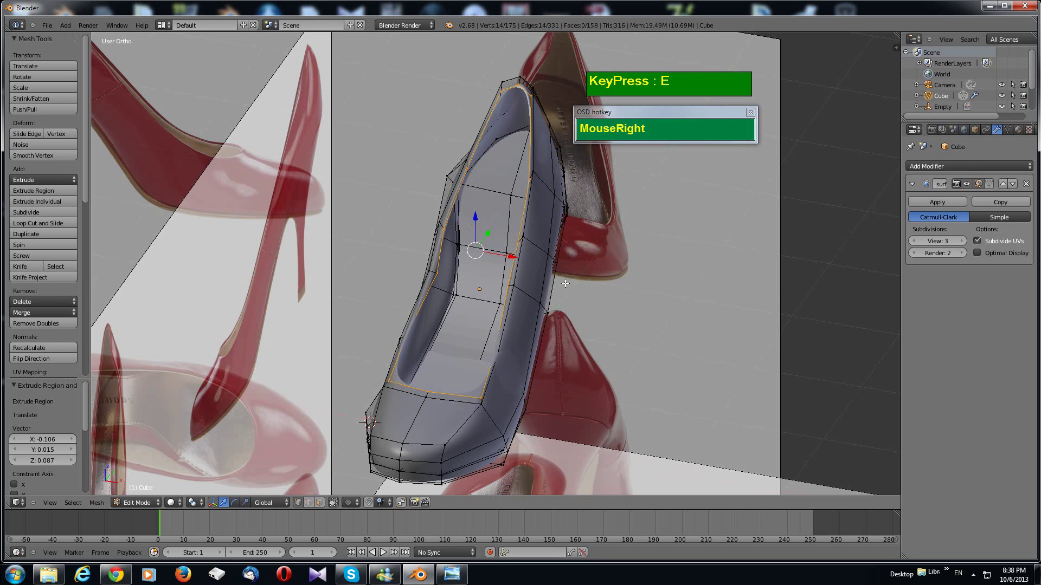
pyautogui.moveTo(565, 276); pyautogui.dragTo(387, 189, button='middle')
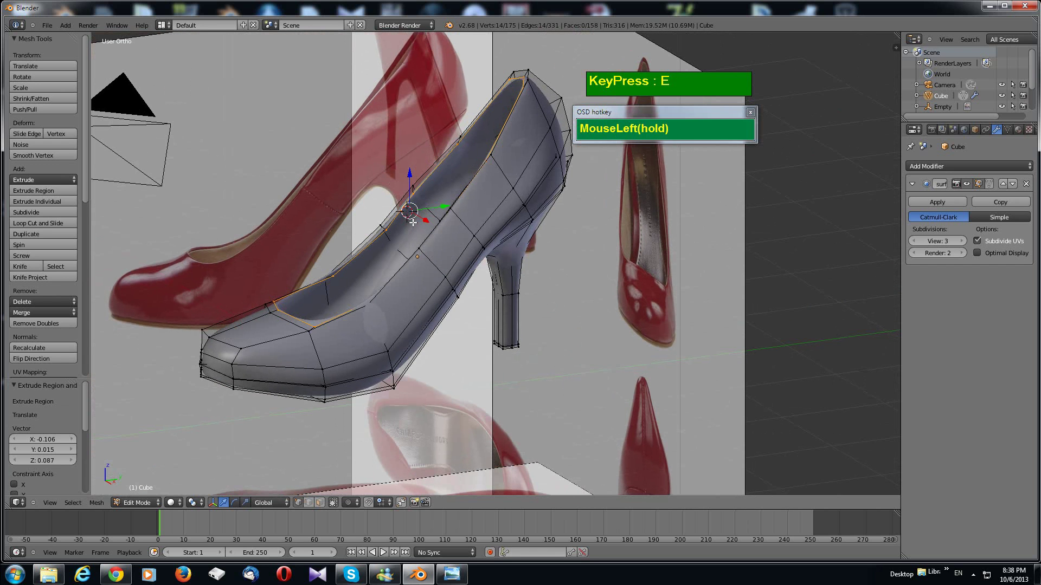
pyautogui.press('KP_3')
pyautogui.press('z')
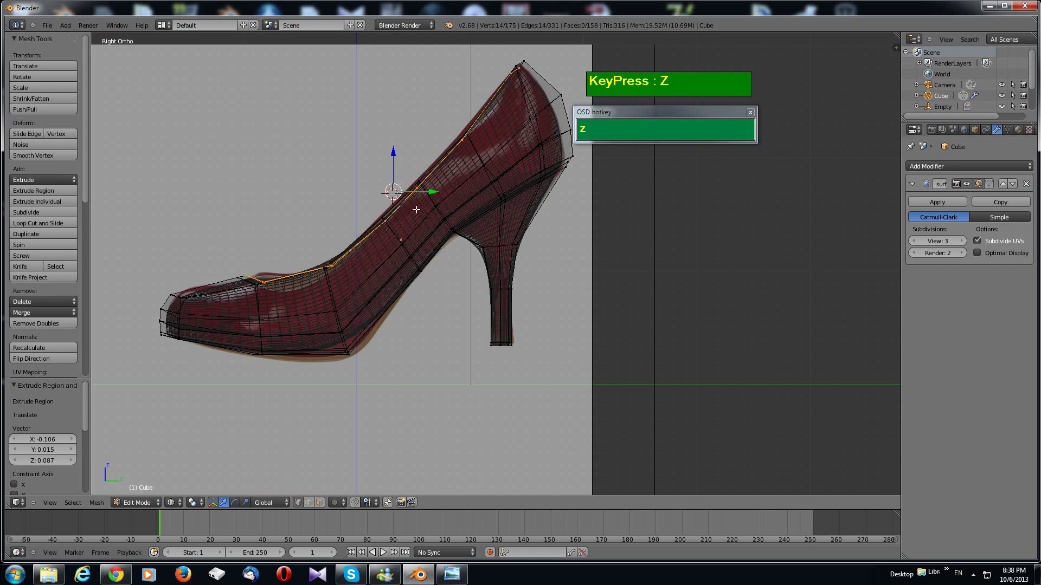
pyautogui.press('g')
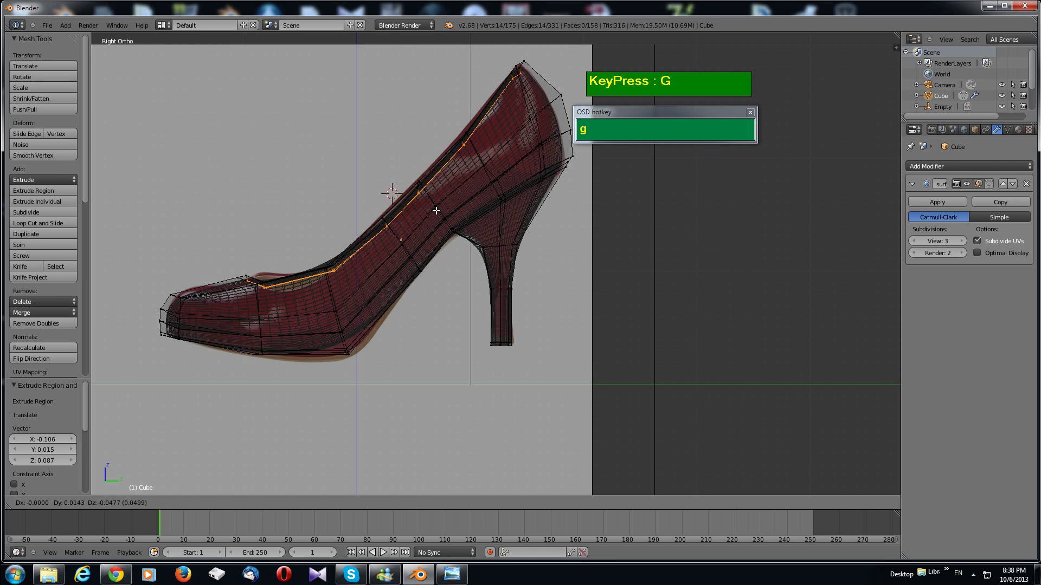
pyautogui.click(436, 211)
pyautogui.press('z')
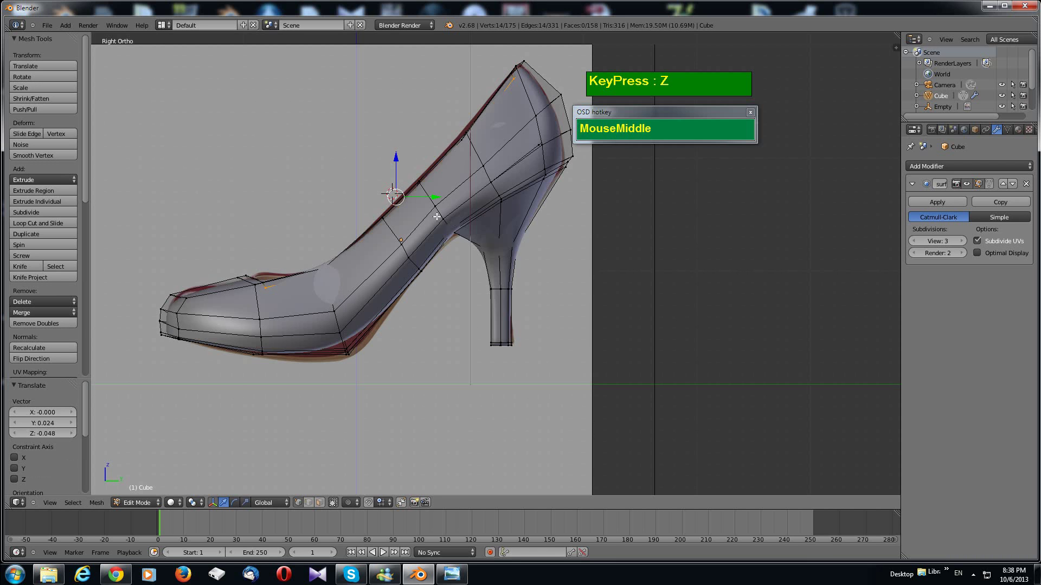
# Step: Examine the thickened rim around the shoe's opening from several angles in object mode
pyautogui.moveTo(449, 220)
pyautogui.mouseDown(button='middle')
pyautogui.moveTo(537, 260)
pyautogui.moveTo(603, 249)
pyautogui.moveTo(574, 242)
pyautogui.moveTo(547, 187)
pyautogui.moveTo(556, 263)
pyautogui.moveTo(534, 157)
pyautogui.moveTo(524, 189)
pyautogui.moveTo(510, 184)
pyautogui.moveTo(510, 206)
pyautogui.moveTo(483, 220)
pyautogui.moveTo(462, 263)
pyautogui.moveTo(415, 301)
pyautogui.moveTo(492, 236)
pyautogui.moveTo(526, 262)
pyautogui.mouseUp(button='middle')
pyautogui.press('Tab')
pyautogui.scroll(2, 490, 329)
pyautogui.press('Tab')
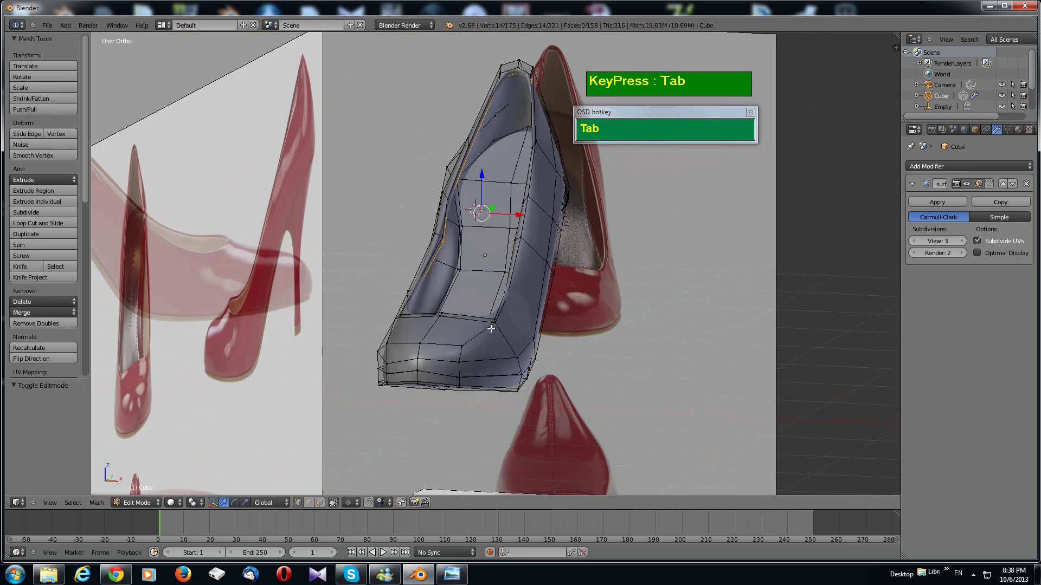
pyautogui.press('Tab')
pyautogui.moveTo(509, 339); pyautogui.dragTo(414, 314, button='middle')
pyautogui.press('Tab')
pyautogui.press('Tab')
pyautogui.scroll(-2, 519, 321)
pyautogui.scroll(2, 487, 306)
# Step: Switch to face selection and select the underside faces of the front sole along with its adjoining rim faces
pyautogui.press('Tab')
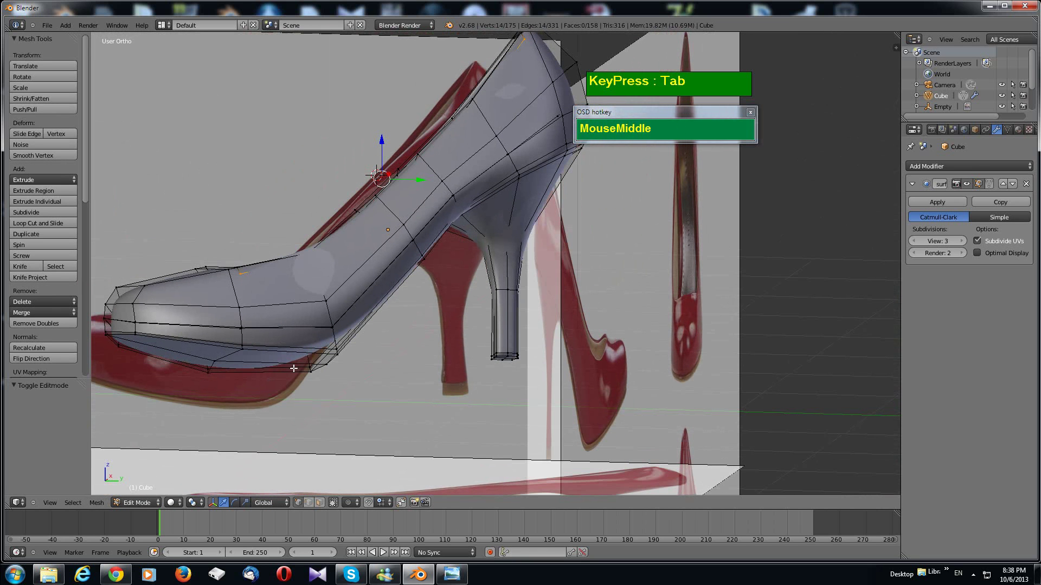
pyautogui.click(280, 386)
pyautogui.rightClick(251, 369)
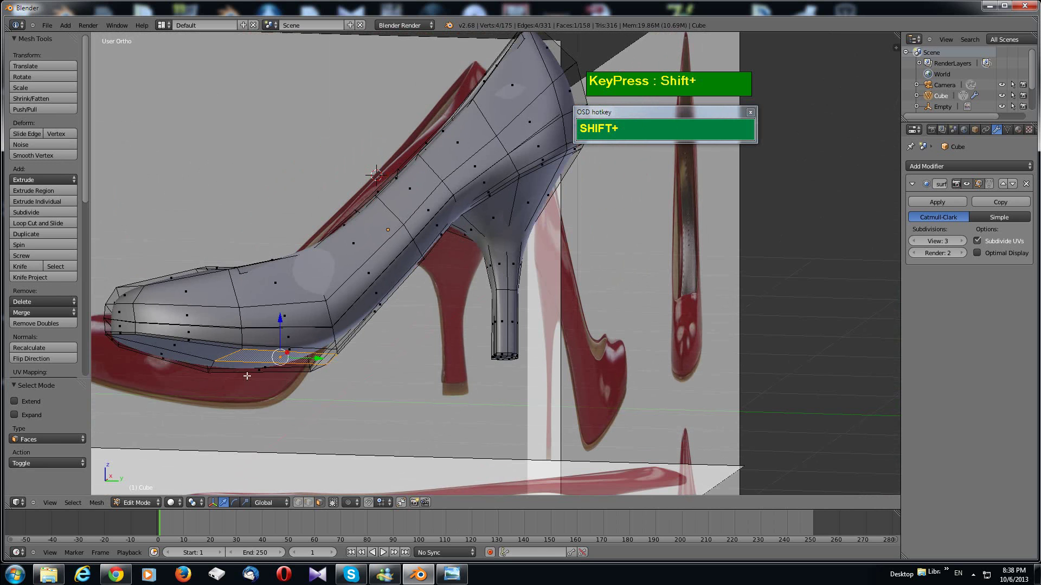
pyautogui.moveTo(216, 360); pyautogui.dragTo(353, 316, button='middle')
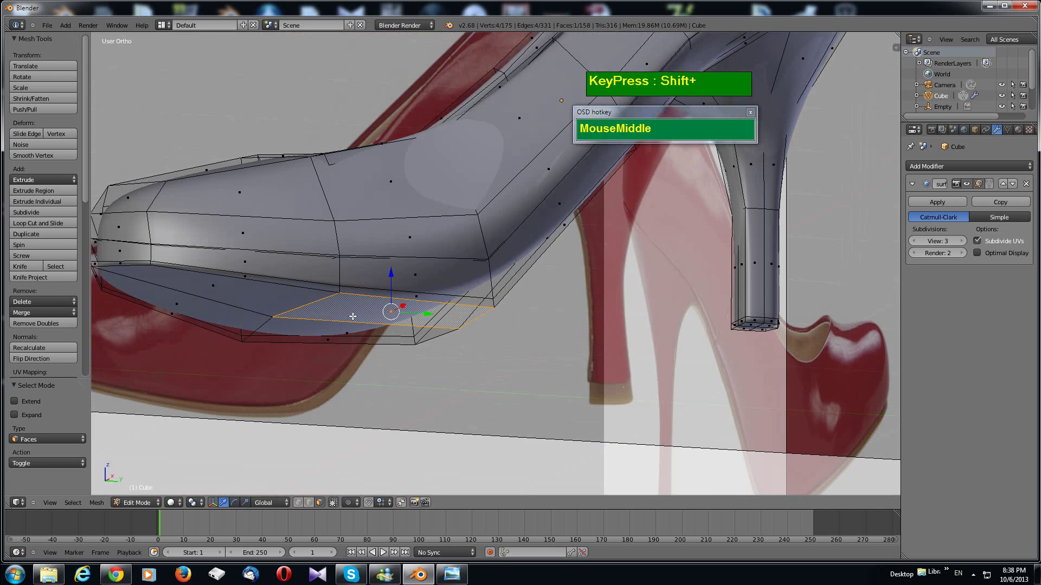
pyautogui.keyDown('shift'); pyautogui.rightClick(180, 311); pyautogui.keyUp('shift')
pyautogui.keyDown('shift'); pyautogui.rightClick(217, 289); pyautogui.keyUp('shift')
pyautogui.keyDown('shift'); pyautogui.rightClick(371, 358); pyautogui.keyUp('shift')
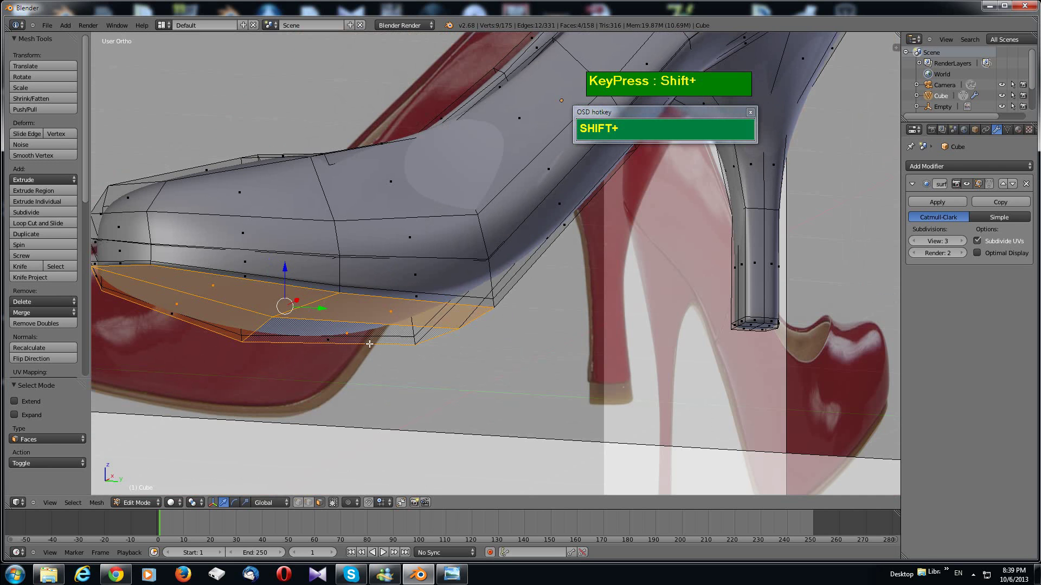
pyautogui.keyDown('shift'); pyautogui.rightClick(419, 297); pyautogui.keyUp('shift')
pyautogui.keyDown('shift'); pyautogui.rightClick(248, 278); pyautogui.keyUp('shift')
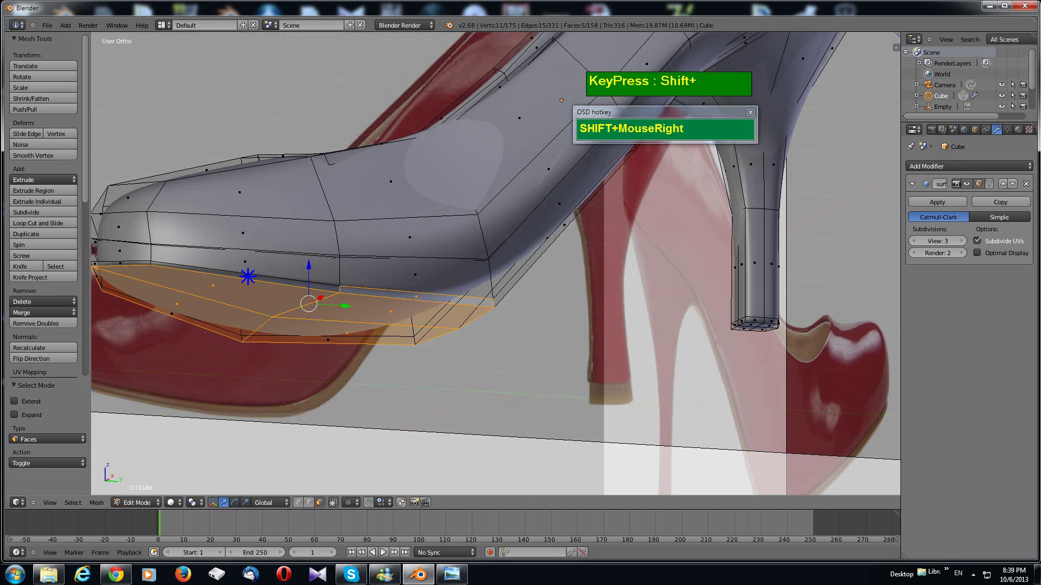
# Step: Add the remaining rim faces around the toe and the far side of the front sole to the selection
pyautogui.moveTo(249, 277); pyautogui.dragTo(650, 312, button='middle')
pyautogui.keyDown('shift'); pyautogui.rightClick(360, 297); pyautogui.keyUp('shift')
pyautogui.keyDown('shift'); pyautogui.rightClick(594, 332); pyautogui.keyUp('shift')
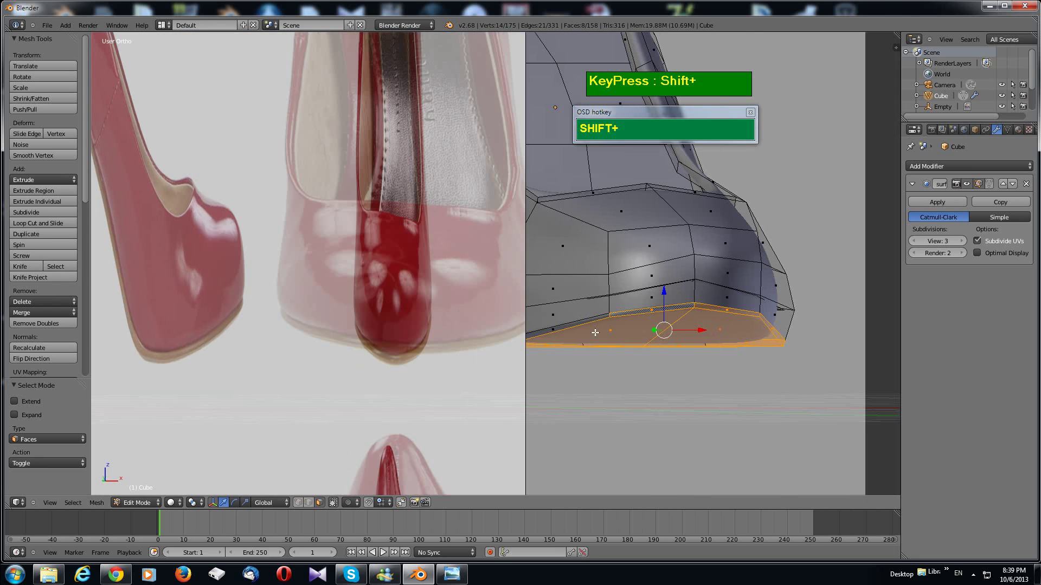
pyautogui.keyDown('shift'); pyautogui.rightClick(554, 327); pyautogui.keyUp('shift')
pyautogui.moveTo(554, 327); pyautogui.dragTo(432, 355, button='middle')
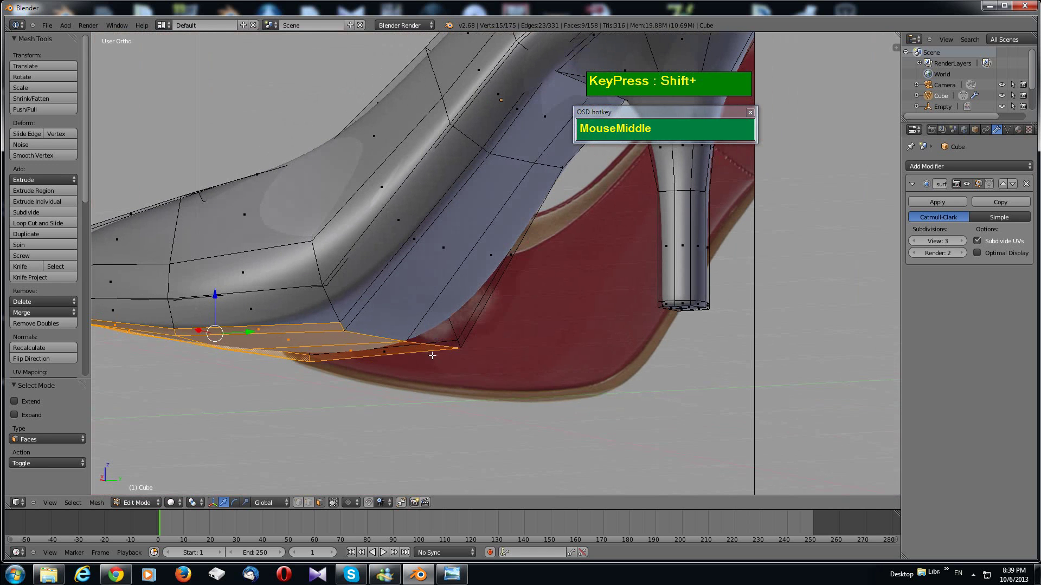
pyautogui.keyDown('shift'); pyautogui.rightClick(384, 351); pyautogui.keyUp('shift')
pyautogui.keyDown('shift'); pyautogui.rightClick(385, 354); pyautogui.keyUp('shift')
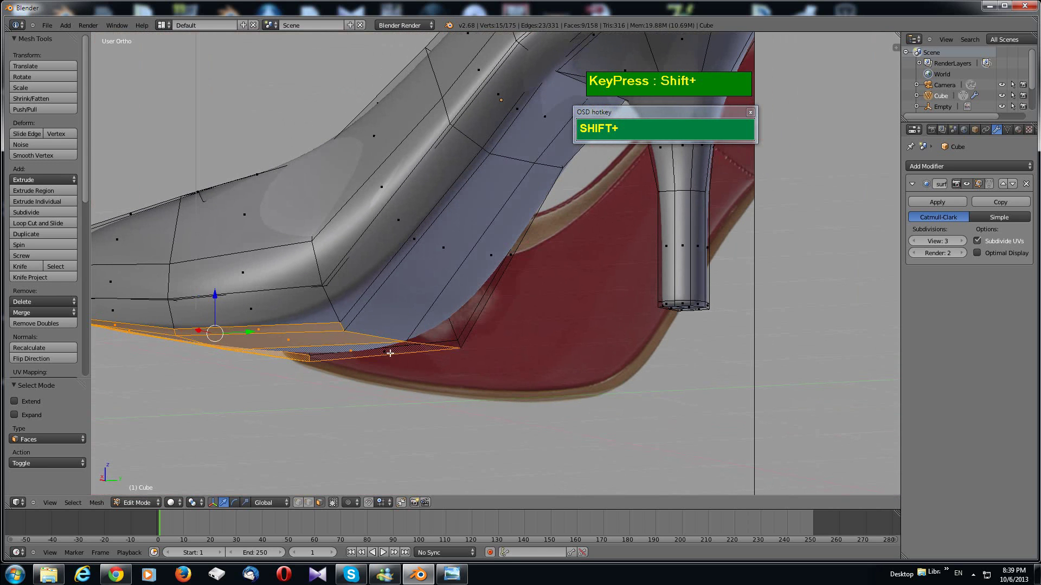
# Step: Isolate the shoe in local view and add the missing rim face near the ball of the foot to the sole selection
pyautogui.keyDown('shift'); pyautogui.moveTo(416, 368); pyautogui.dragTo(498, 351, button='middle'); pyautogui.keyUp('shift')
pyautogui.keyDown('shift'); pyautogui.scroll(-3, 418, 380); pyautogui.keyUp('shift')
pyautogui.keyDown('shift'); pyautogui.scroll(4, 419, 391); pyautogui.keyUp('shift')
pyautogui.scroll(2, 515, 424)
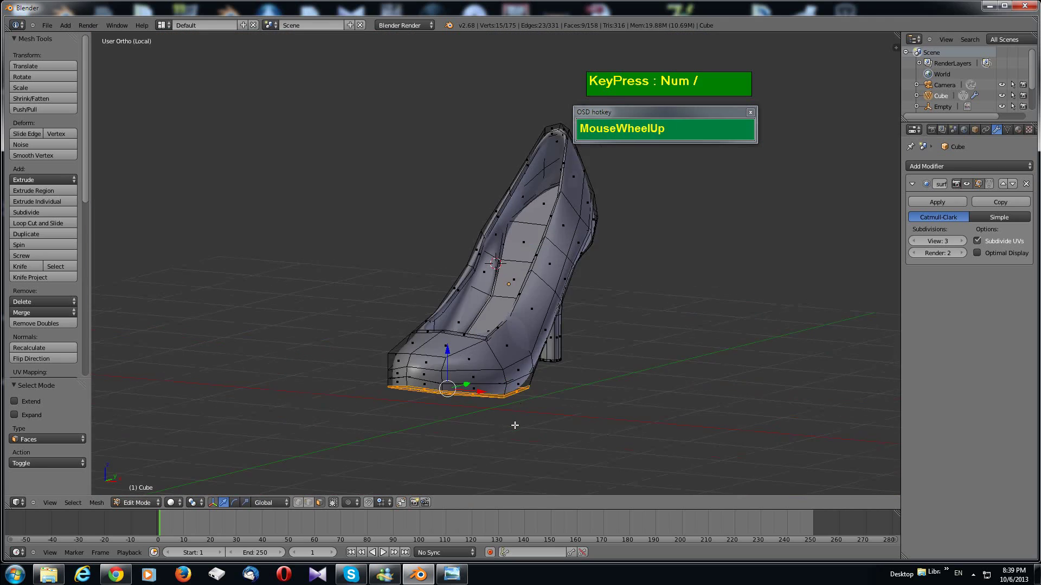
pyautogui.keyDown('shift'); pyautogui.moveTo(515, 425); pyautogui.dragTo(436, 394, button='middle'); pyautogui.keyUp('shift')
pyautogui.keyDown('shift'); pyautogui.rightClick(514, 351); pyautogui.keyUp('shift')
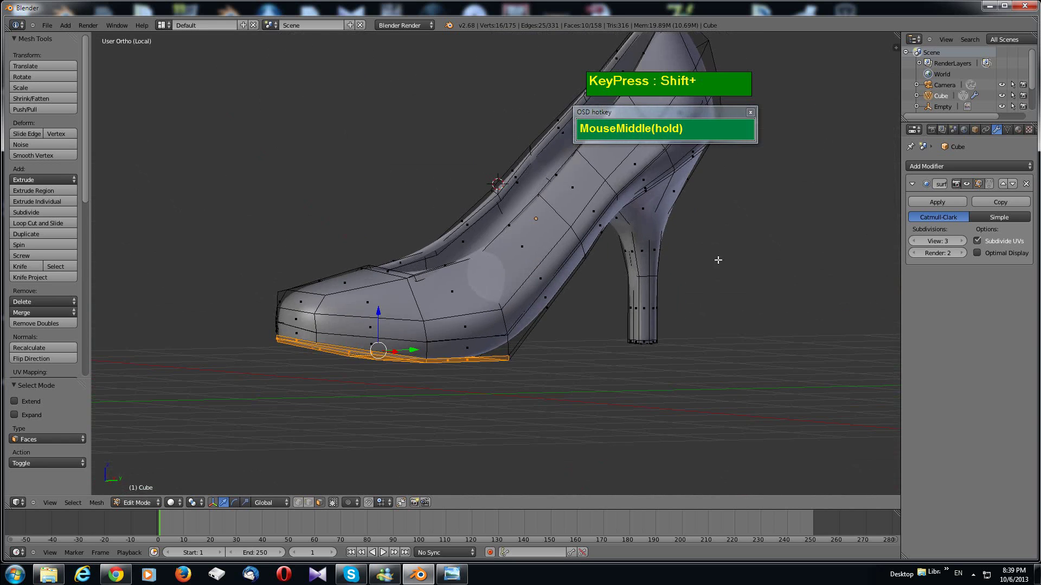
pyautogui.moveTo(718, 260)
pyautogui.mouseDown(button='middle')
pyautogui.moveTo(715, 217)
pyautogui.moveTo(722, 263)
pyautogui.mouseUp(button='middle')
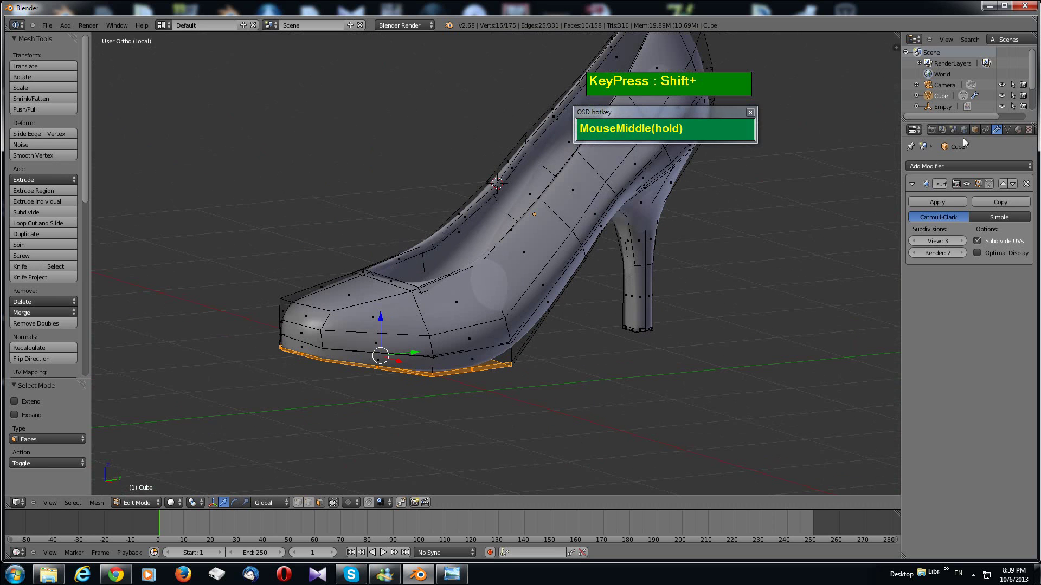
# Step: Switch the render engine to Cycles Render and create a new material for the shoe
pyautogui.click(1018, 130)
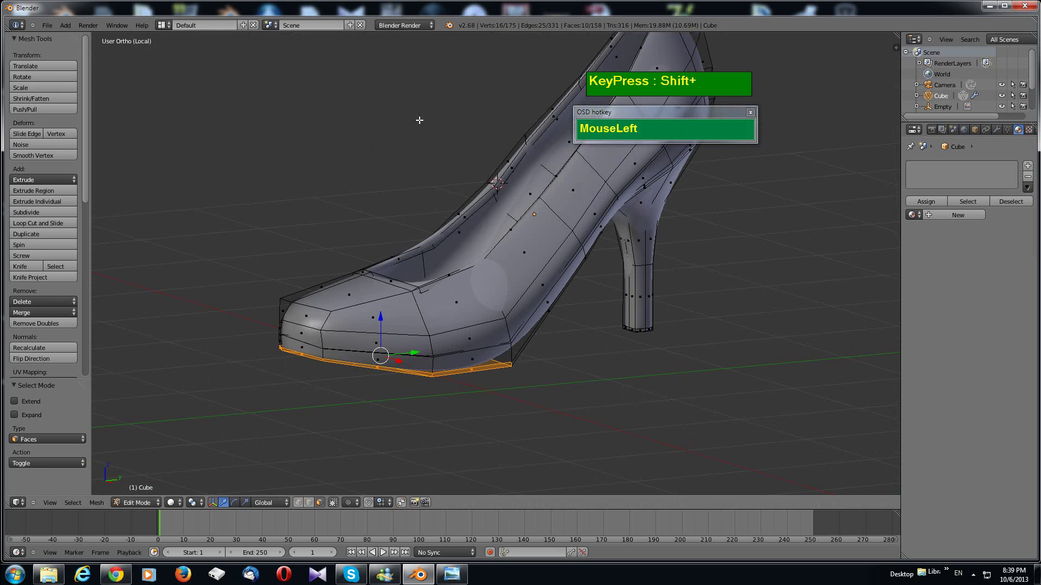
pyautogui.click(404, 25)
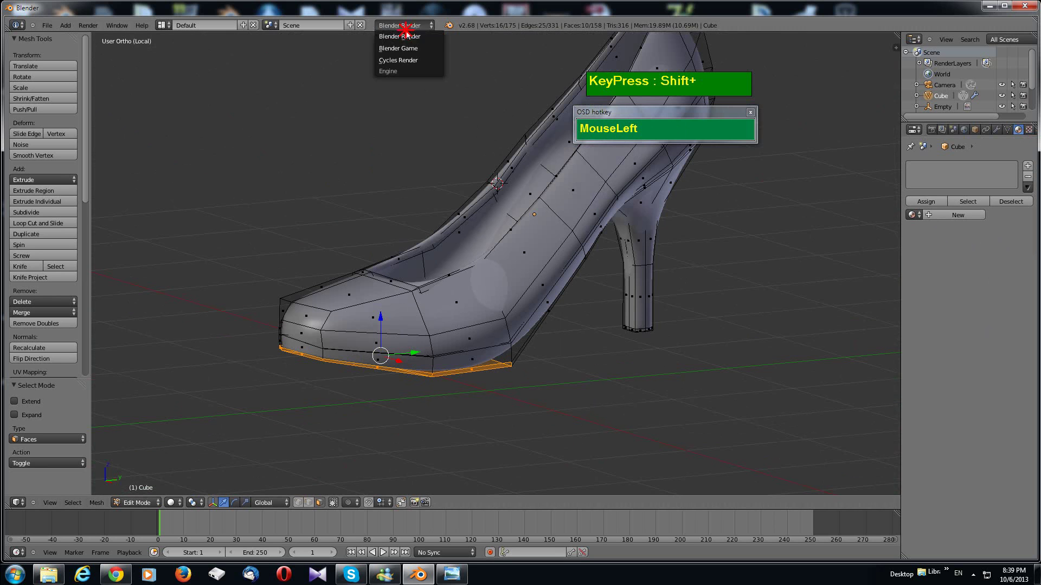
pyautogui.click(400, 63)
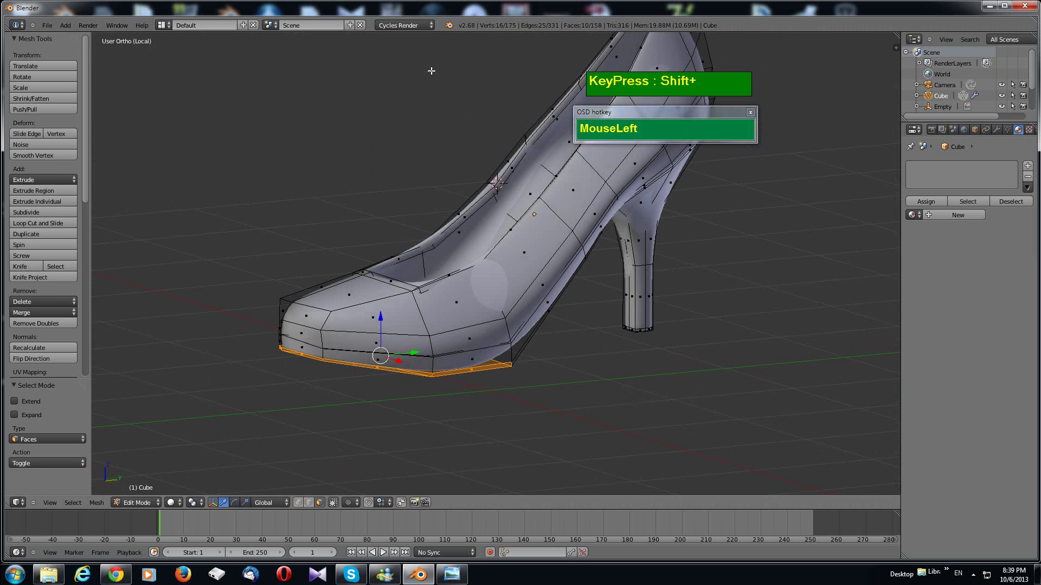
pyautogui.click(951, 216)
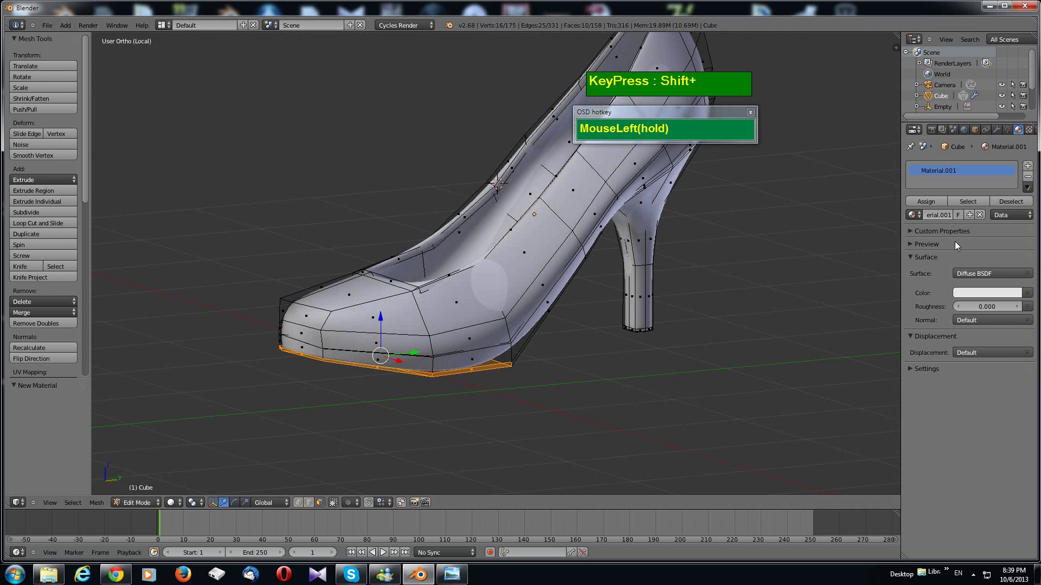
# Step: Set the material's Diffuse BSDF colour to black and assign it to the selected sole faces
pyautogui.click(979, 293)
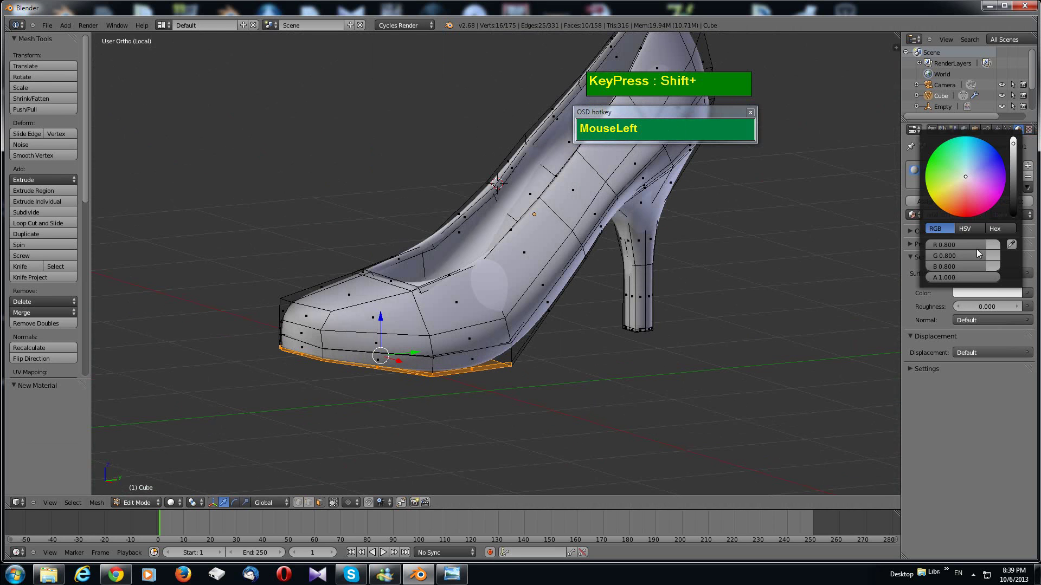
pyautogui.moveTo(1015, 211); pyautogui.dragTo(1024, 350)
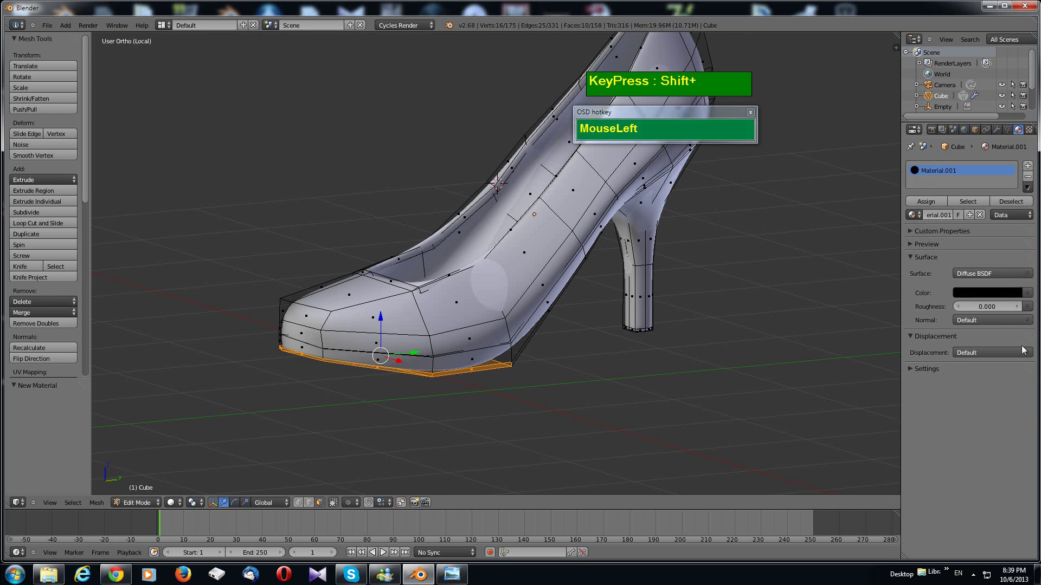
pyautogui.click(1007, 273)
pyautogui.click(937, 206)
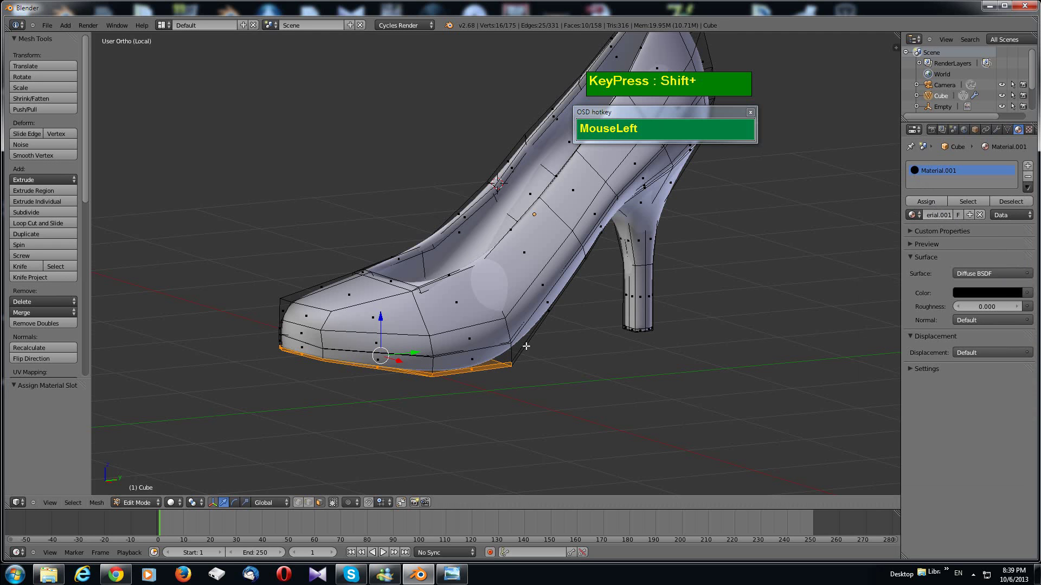
# Step: Select the bottom faces of the heel tip, grow the selection once, and assign the black material to them
pyautogui.moveTo(523, 346); pyautogui.dragTo(523, 321, button='middle')
pyautogui.moveTo(681, 344); pyautogui.dragTo(699, 369, button='middle')
pyautogui.rightClick(699, 368)
pyautogui.keyDown('shift'); pyautogui.rightClick(707, 374); pyautogui.keyUp('shift')
pyautogui.keyDown('shift'); pyautogui.rightClick(691, 376); pyautogui.keyUp('shift')
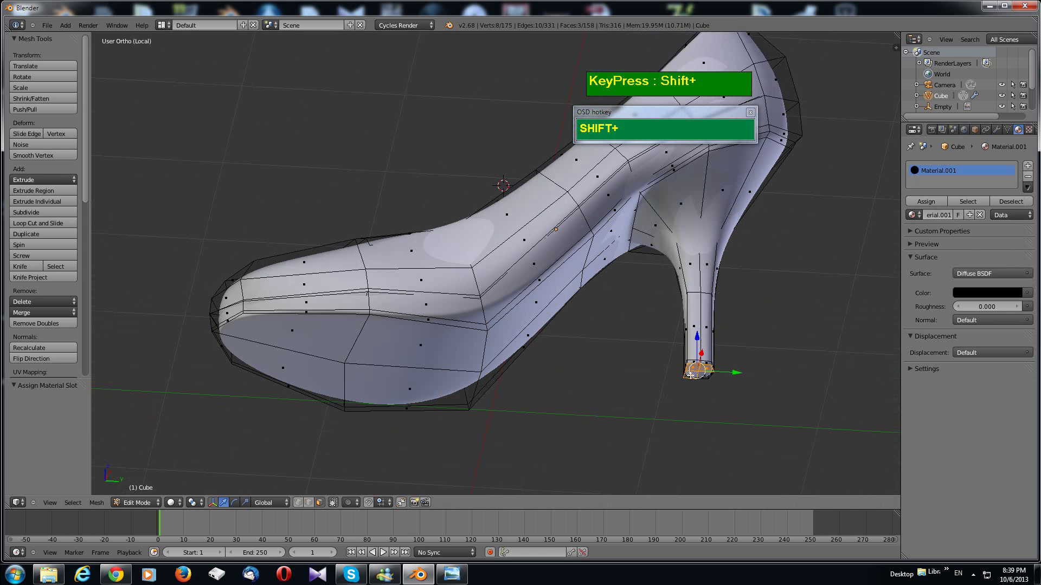
pyautogui.keyDown('shift'); pyautogui.rightClick(704, 378); pyautogui.keyUp('shift')
pyautogui.scroll(2, 680, 384)
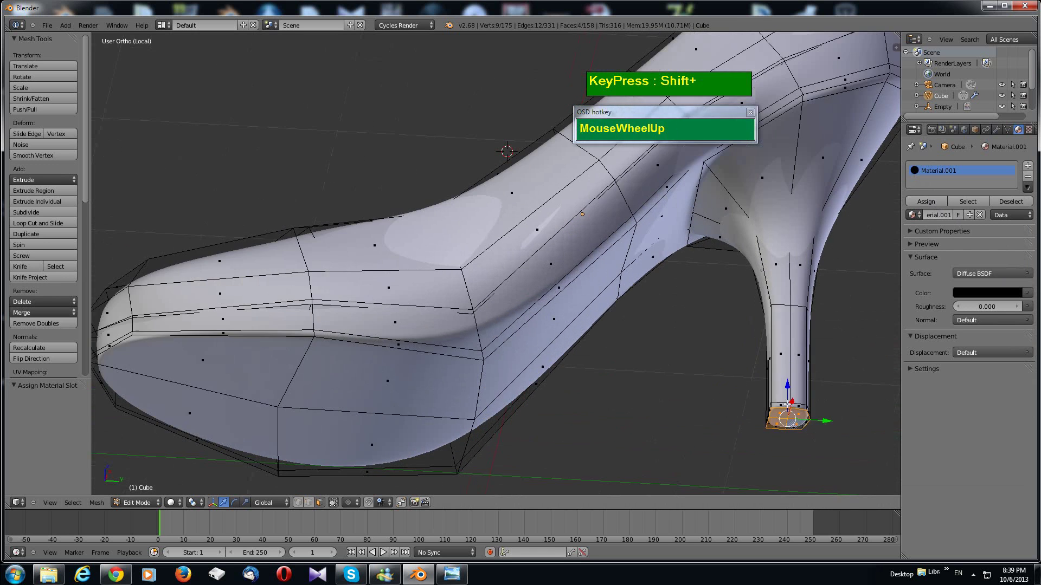
pyautogui.keyDown('shift'); pyautogui.moveTo(680, 384); pyautogui.dragTo(643, 323, button='middle'); pyautogui.keyUp('shift')
pyautogui.scroll(2, 645, 241)
pyautogui.press('ctrl+KP_Add')
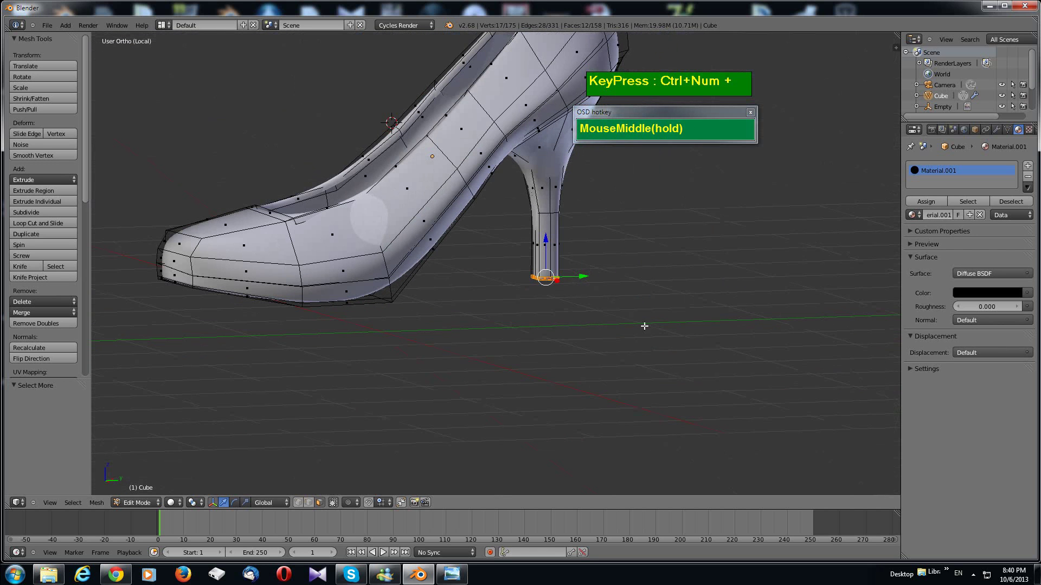
pyautogui.click(927, 202)
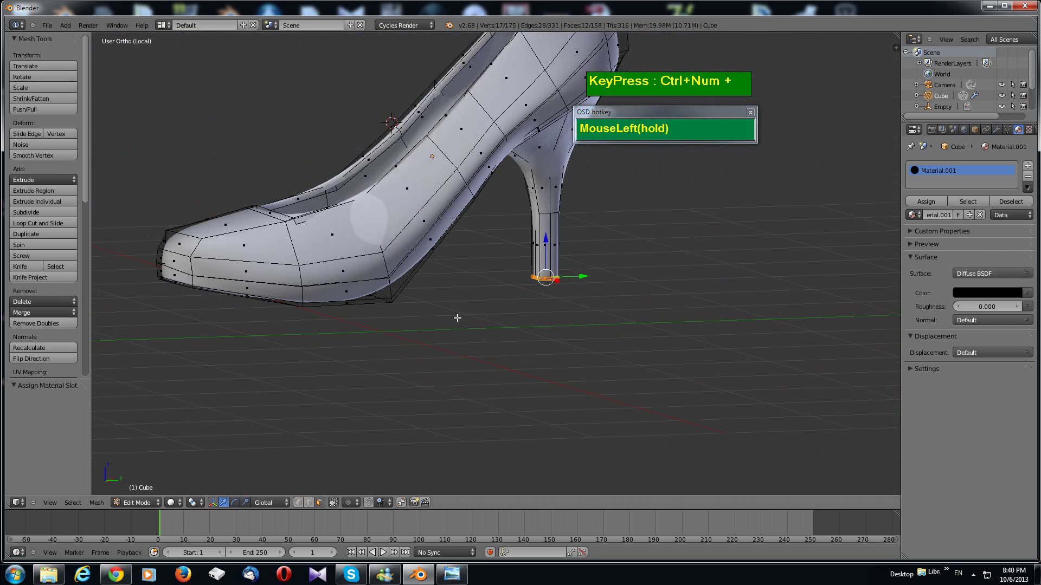
pyautogui.scroll(-2, 686, 356)
pyautogui.moveTo(685, 356); pyautogui.dragTo(684, 356, button='middle')
pyautogui.scroll(3, 627, 323)
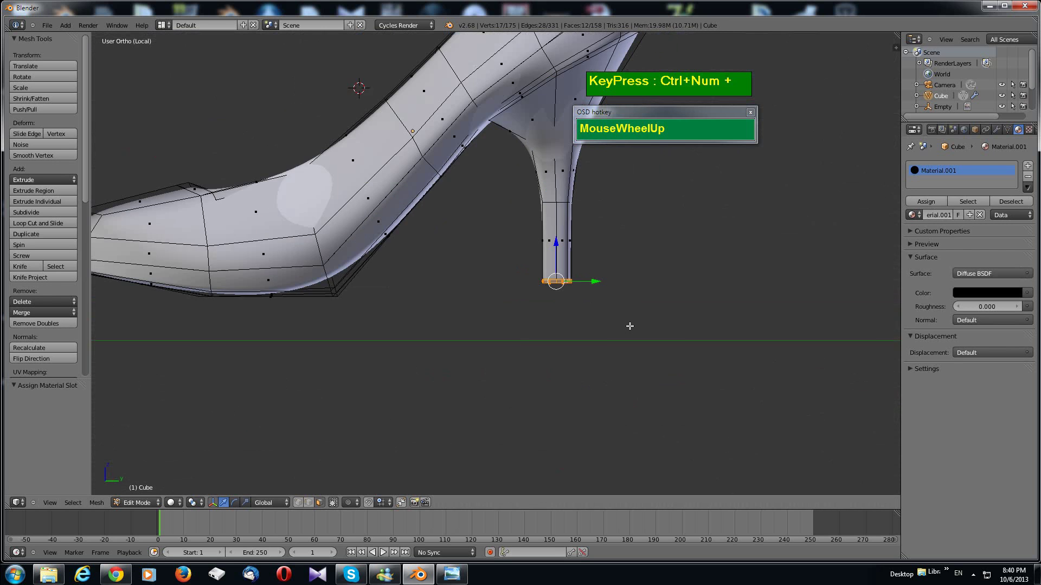
pyautogui.moveTo(627, 323); pyautogui.dragTo(612, 303, button='middle')
# Step: Select the faces that use Material.001 to check which ones it covers, and deselect them again
pyautogui.hotkey('ctrl', 'a')
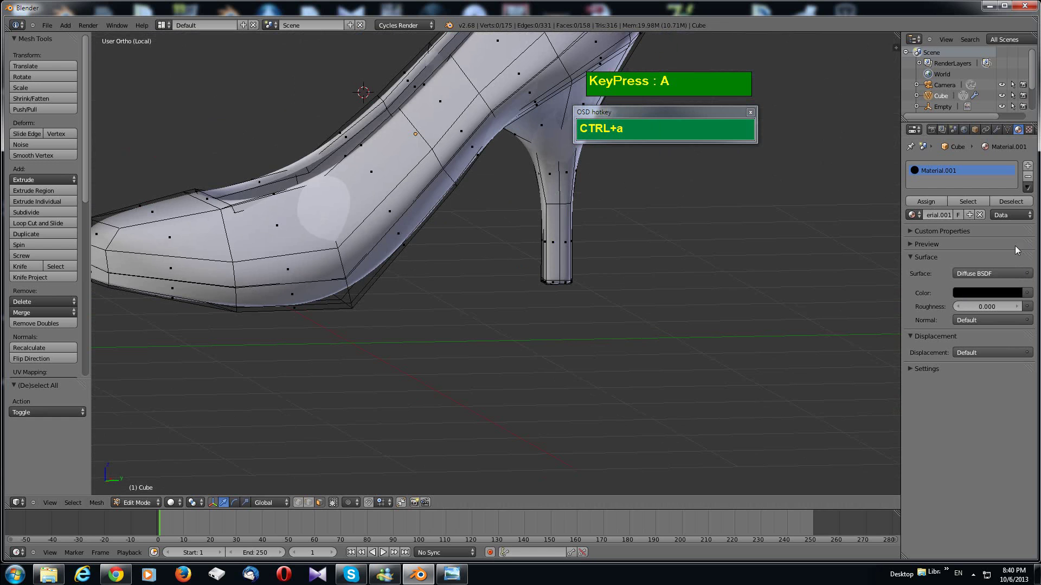
pyautogui.click(968, 201)
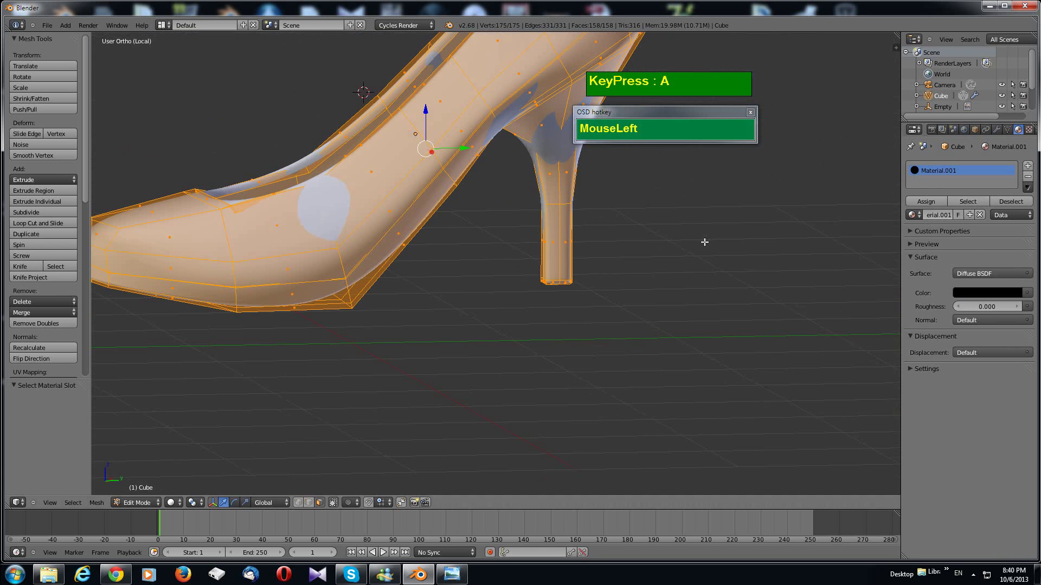
pyautogui.scroll(-3, 646, 254)
pyautogui.scroll(1, 677, 255)
pyautogui.rightClick(601, 271)
pyautogui.scroll(-2, 623, 263)
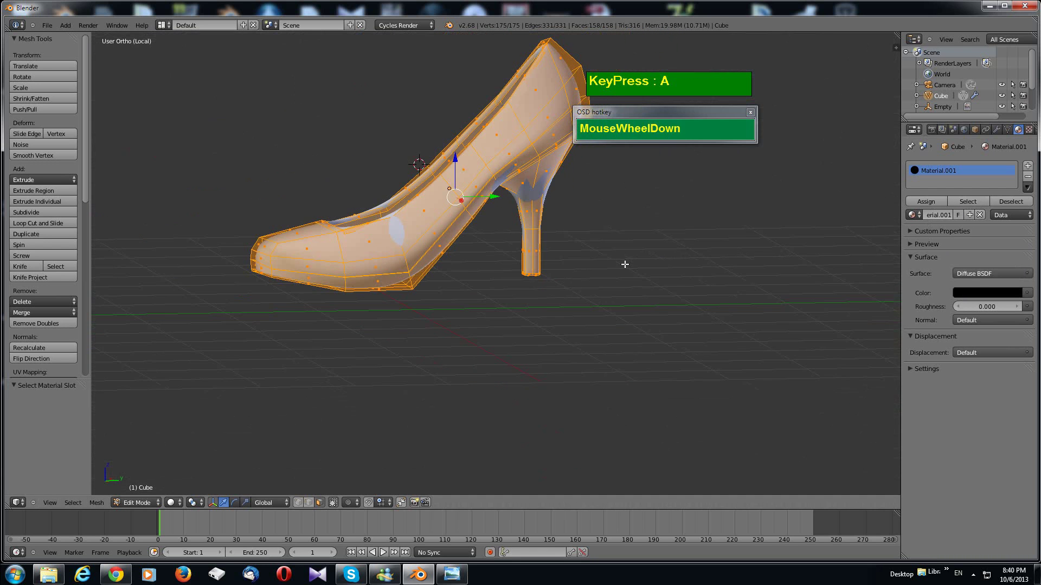
pyautogui.moveTo(623, 262); pyautogui.dragTo(755, 268, button='middle')
pyautogui.moveTo(476, 120); pyautogui.dragTo(477, 121, button='middle')
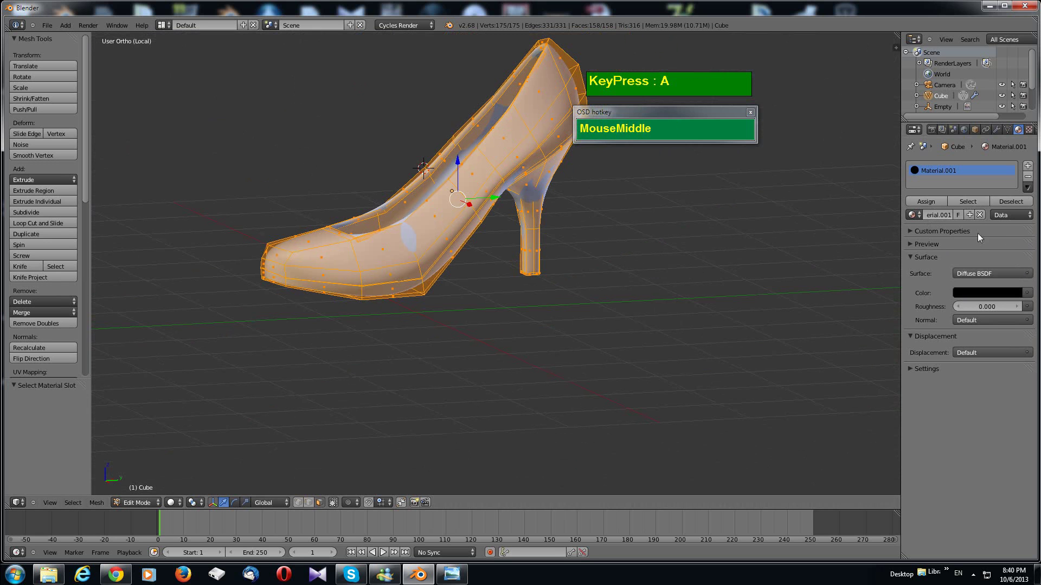
pyautogui.click(1011, 201)
# Step: Add a second material slot to the shoe with a new material using the Velvet BSDF shader
pyautogui.moveTo(609, 274); pyautogui.dragTo(1036, 197, button='middle')
pyautogui.click(1028, 166)
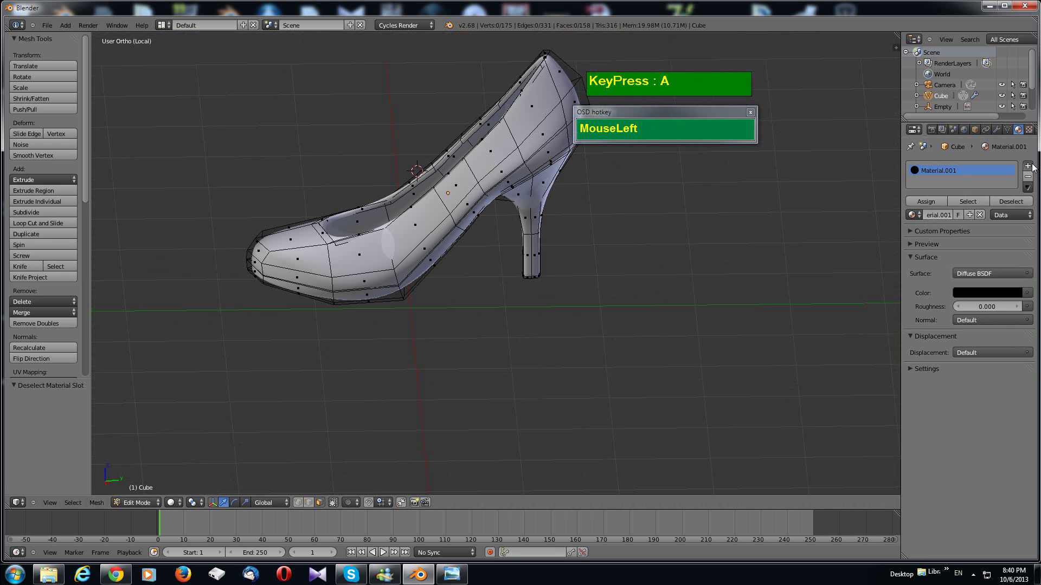
pyautogui.click(955, 215)
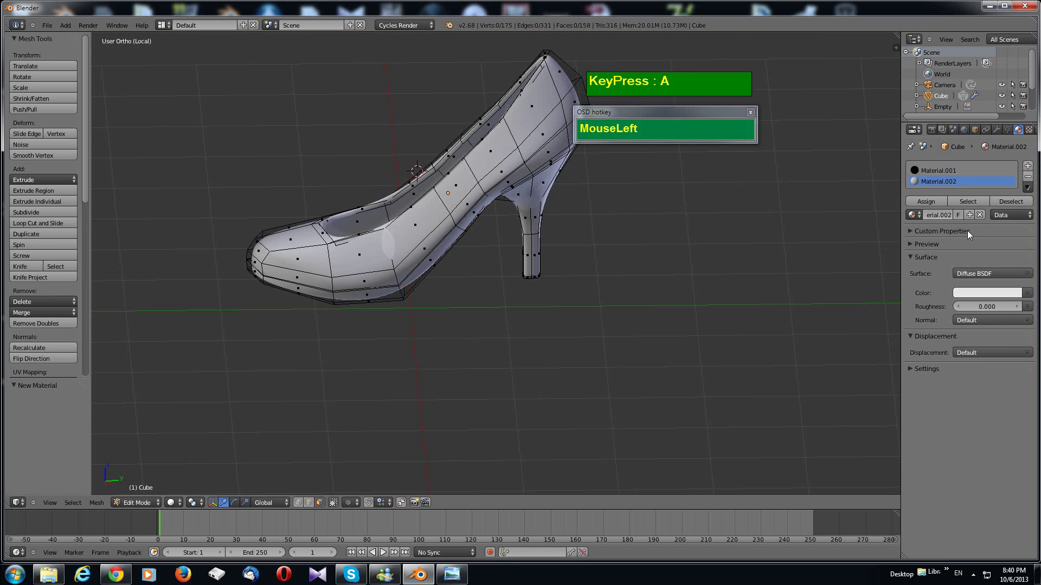
pyautogui.click(997, 274)
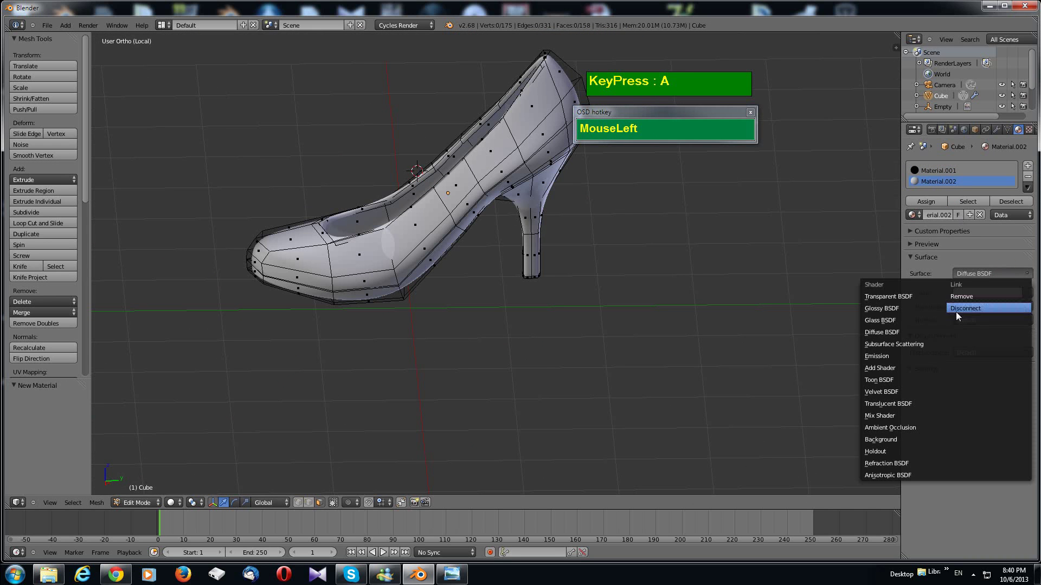
pyautogui.click(889, 391)
# Step: Set the Velvet BSDF colour to a deep pink
pyautogui.click(998, 293)
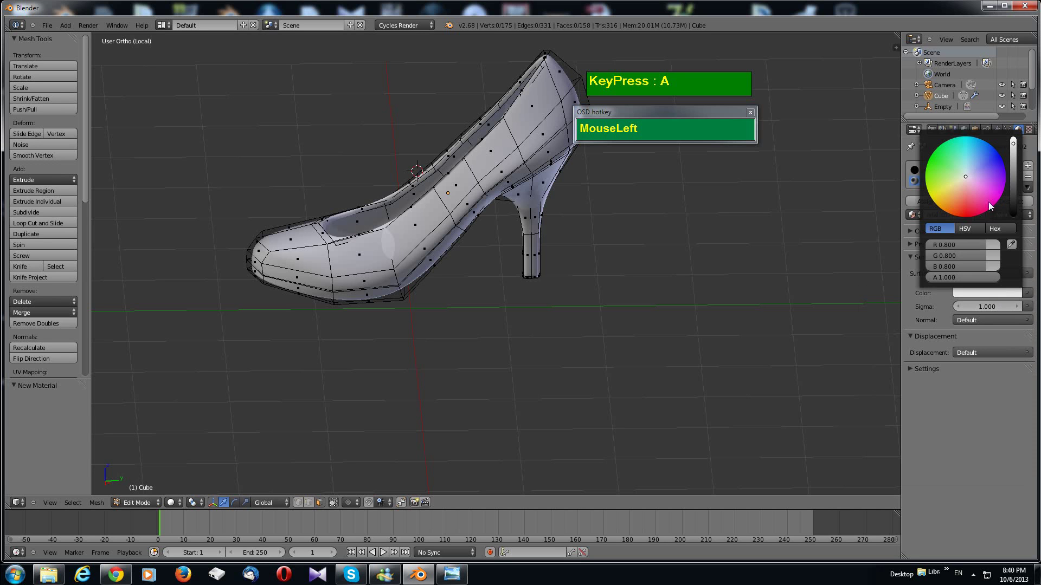
pyautogui.moveTo(988, 201)
pyautogui.mouseDown()
pyautogui.moveTo(969, 218)
pyautogui.moveTo(1002, 202)
pyautogui.mouseUp()
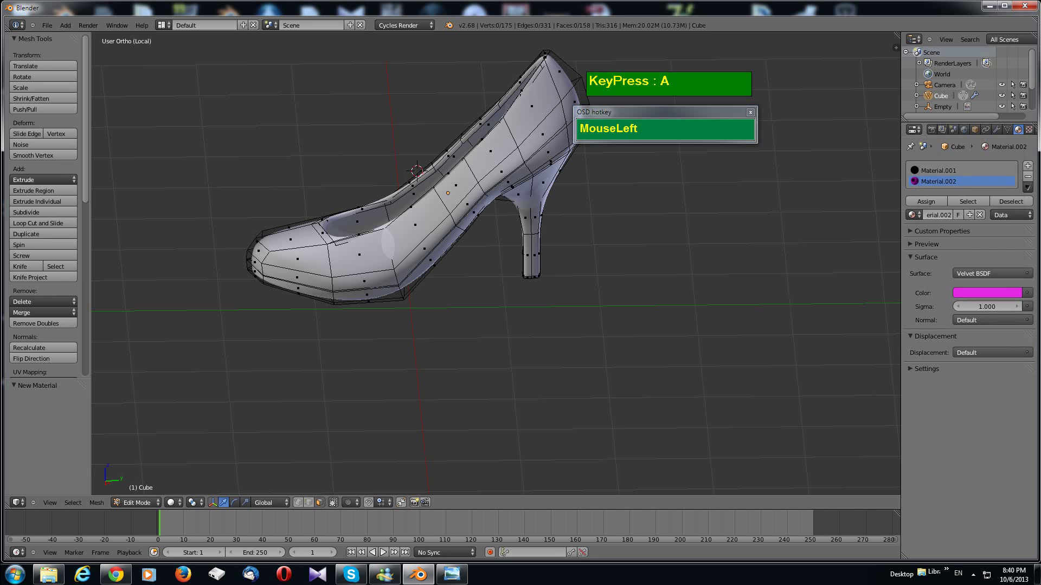
pyautogui.moveTo(785, 353); pyautogui.dragTo(765, 306, button='middle')
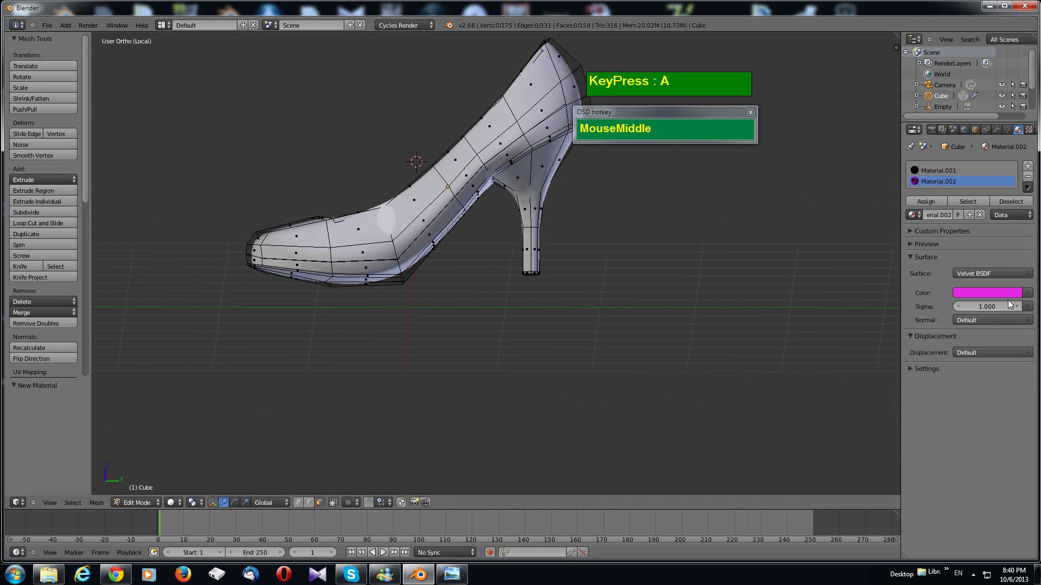
pyautogui.click(993, 293)
pyautogui.moveTo(999, 198); pyautogui.dragTo(976, 219)
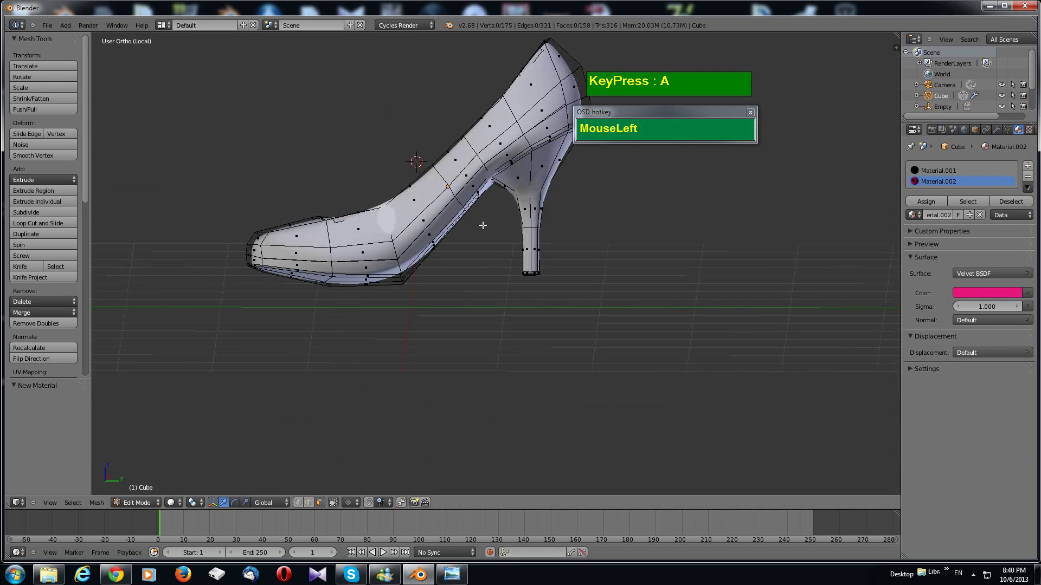
# Step: Select all faces of the shoe and assign the pink velvet material to them
pyautogui.moveTo(556, 225); pyautogui.dragTo(574, 239, button='middle')
pyautogui.press('a')
pyautogui.scroll(4, 536, 276)
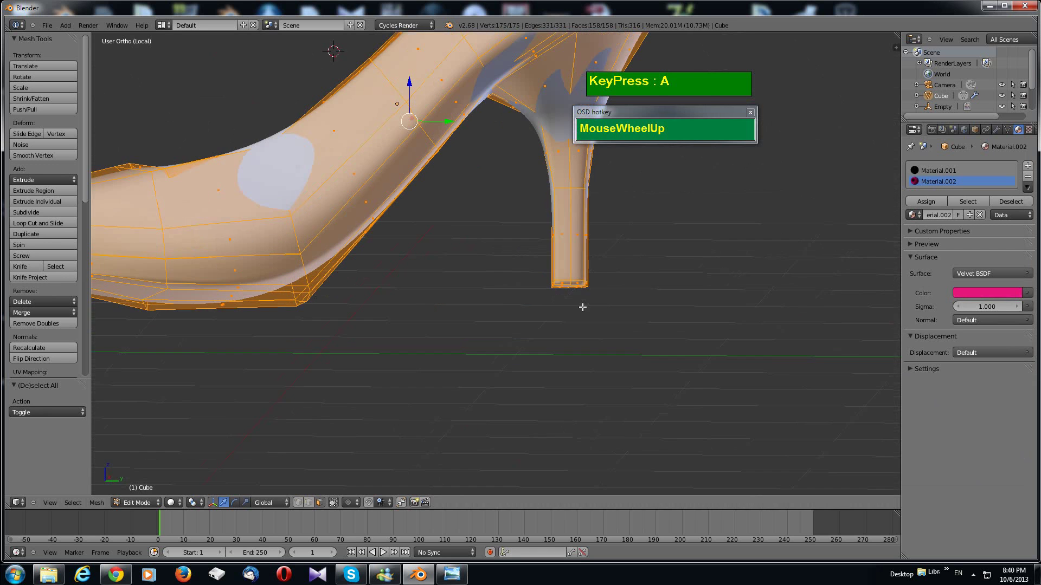
pyautogui.scroll(2, 582, 306)
pyautogui.keyDown('shift'); pyautogui.moveTo(582, 306); pyautogui.dragTo(574, 237, button='middle'); pyautogui.keyUp('shift')
pyautogui.scroll(-3, 571, 277)
pyautogui.scroll(5, 570, 283)
pyautogui.scroll(-5, 564, 273)
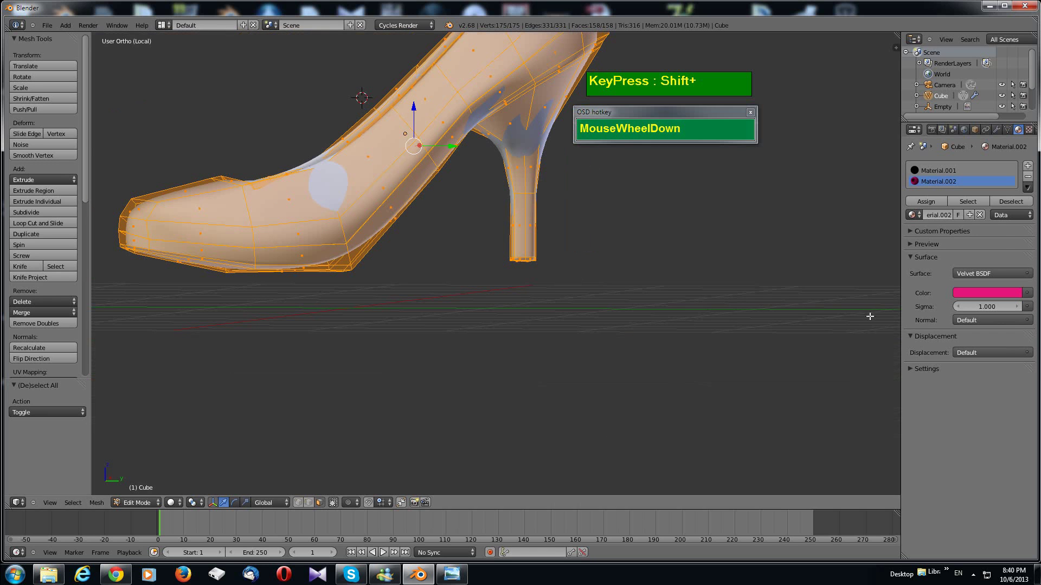
pyautogui.click(925, 201)
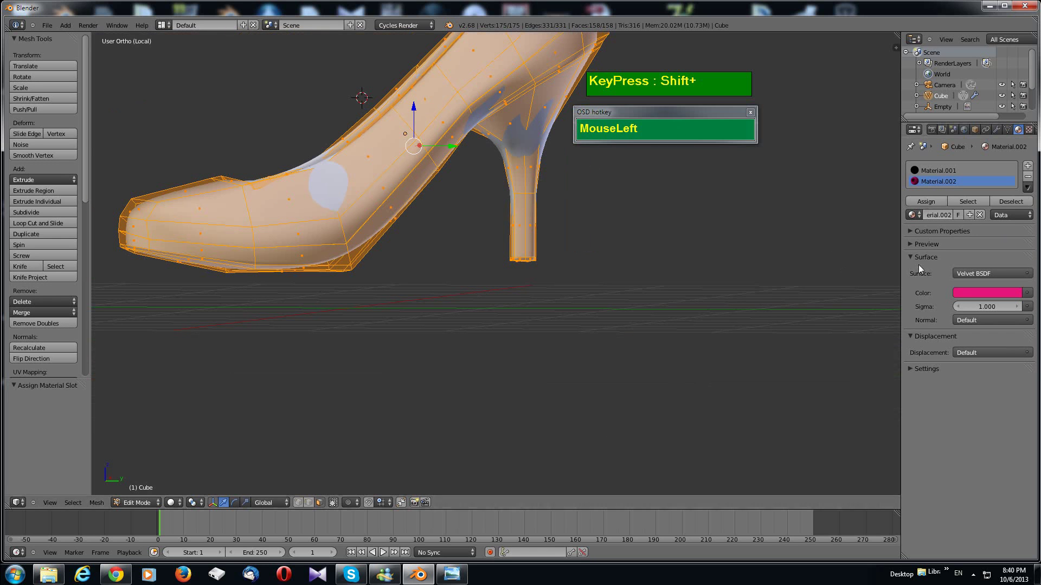
# Step: Select the heel tip's bottom faces, grow the selection once, and assign the black Material.001 to them
pyautogui.moveTo(684, 292); pyautogui.dragTo(690, 287, button='middle')
pyautogui.scroll(4, 690, 288)
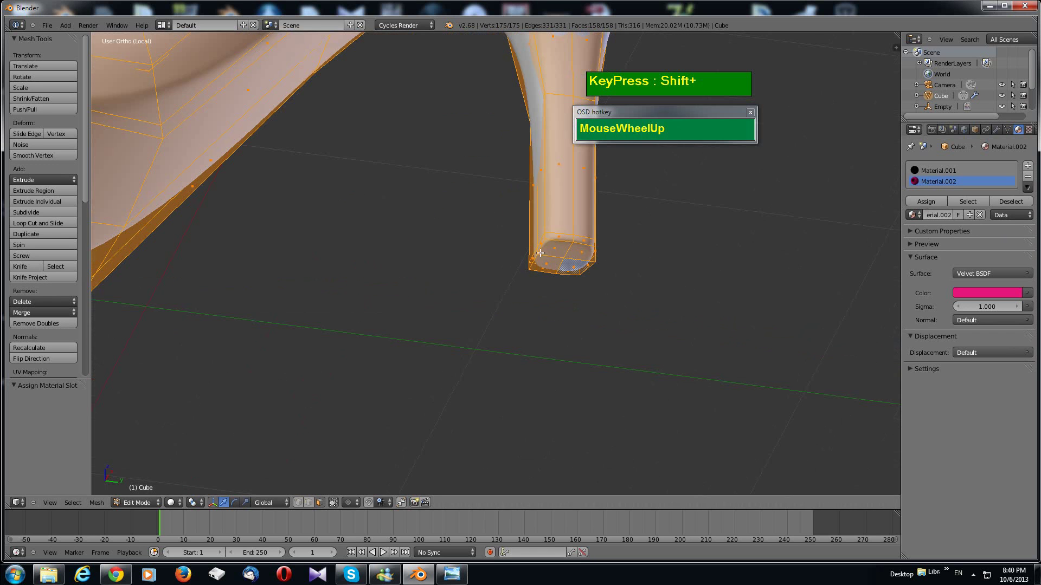
pyautogui.rightClick(551, 254)
pyautogui.keyDown('shift'); pyautogui.rightClick(585, 256); pyautogui.keyUp('shift')
pyautogui.keyDown('shift'); pyautogui.rightClick(546, 267); pyautogui.keyUp('shift')
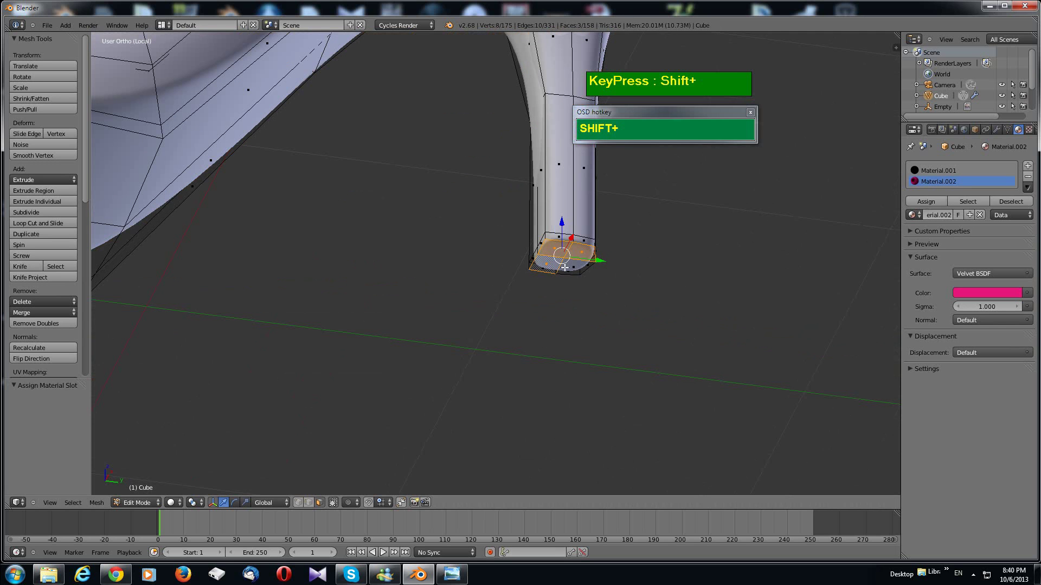
pyautogui.press('ctrl+KP_Add')
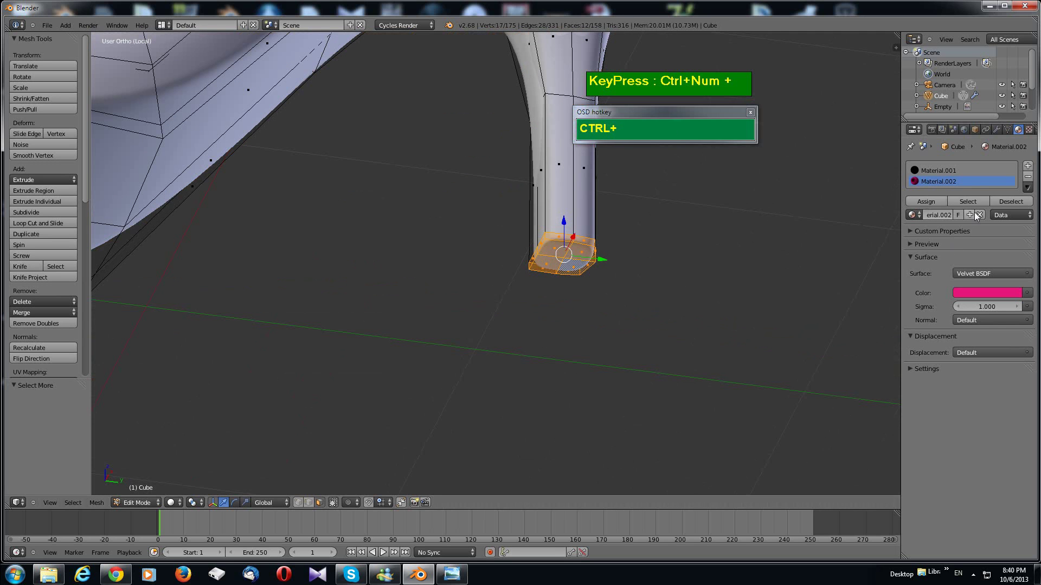
pyautogui.click(945, 171)
pyautogui.click(929, 201)
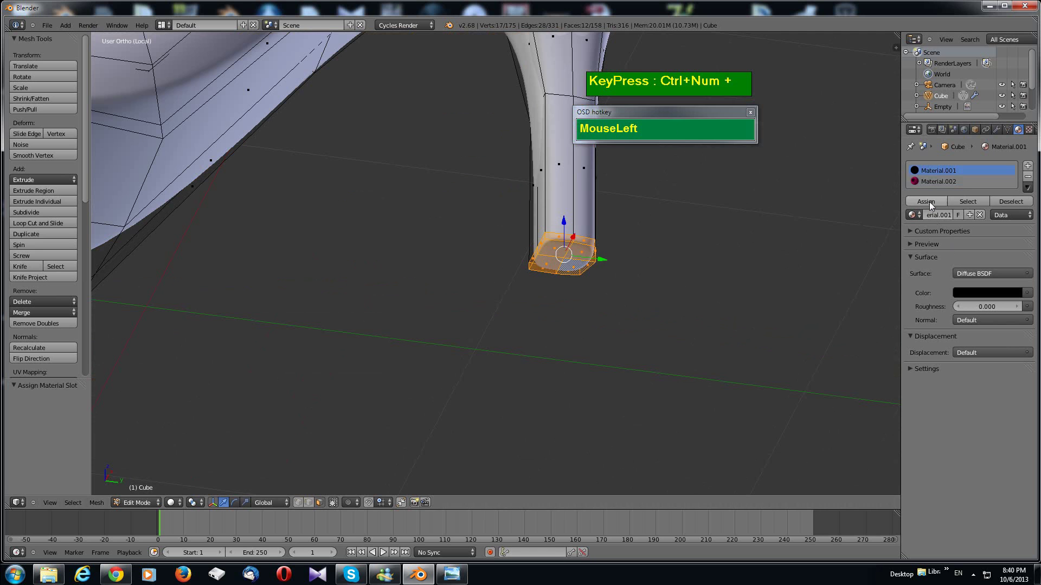
# Step: Select the four bottom faces of the front sole and the rim faces along its near side and toe
pyautogui.scroll(-3, 732, 228)
pyautogui.keyDown('shift'); pyautogui.moveTo(471, 238); pyautogui.dragTo(645, 215, button='middle'); pyautogui.keyUp('shift')
pyautogui.scroll(2, 645, 216)
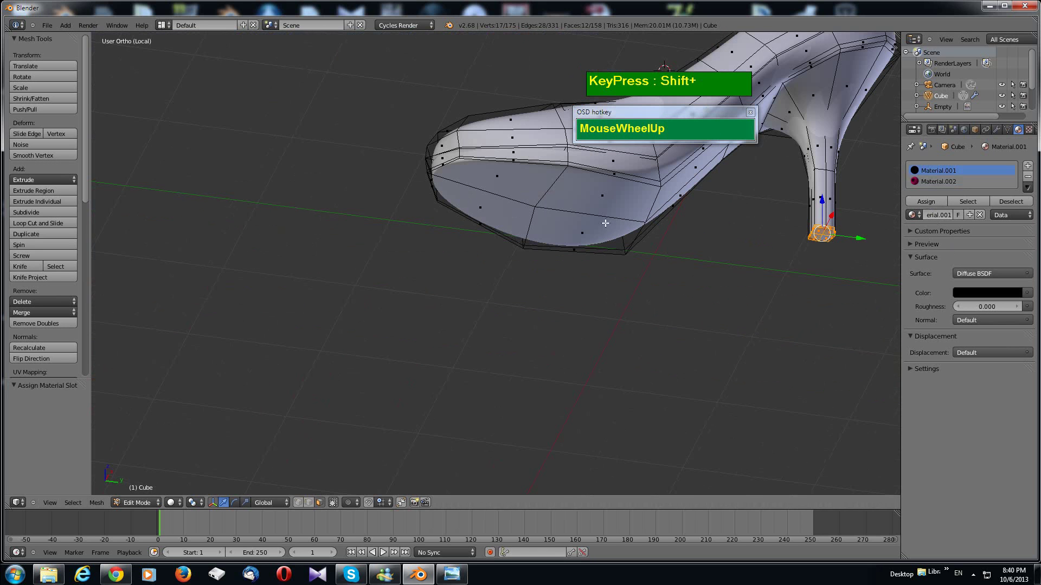
pyautogui.rightClick(601, 191)
pyautogui.keyDown('shift'); pyautogui.rightClick(583, 230); pyautogui.keyUp('shift')
pyautogui.keyDown('shift'); pyautogui.rightClick(501, 184); pyautogui.keyUp('shift')
pyautogui.keyDown('shift'); pyautogui.rightClick(502, 184); pyautogui.keyUp('shift')
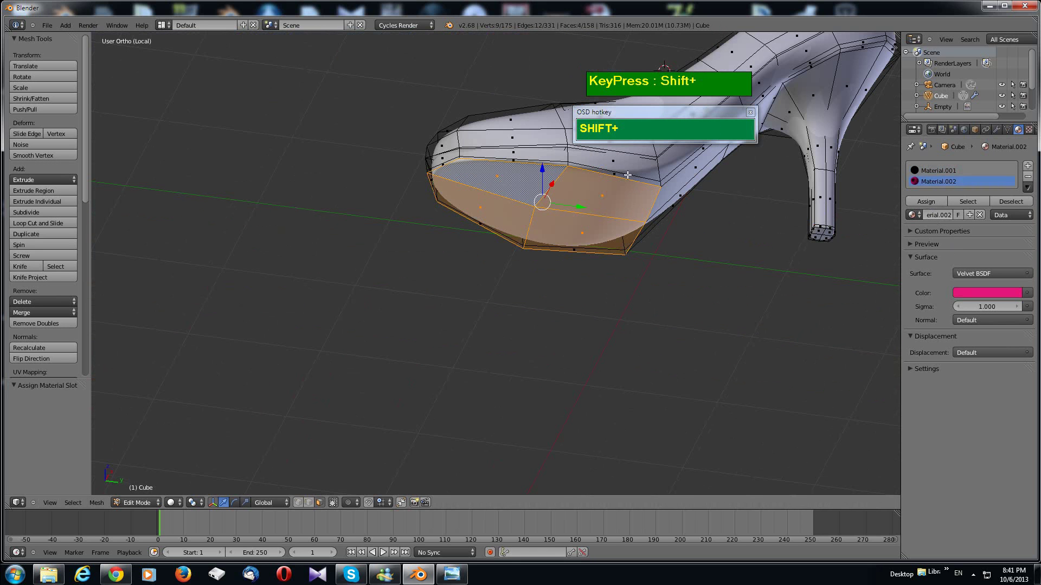
pyautogui.keyDown('shift'); pyautogui.rightClick(613, 175); pyautogui.keyUp('shift')
pyautogui.keyDown('shift'); pyautogui.rightClick(512, 158); pyautogui.keyUp('shift')
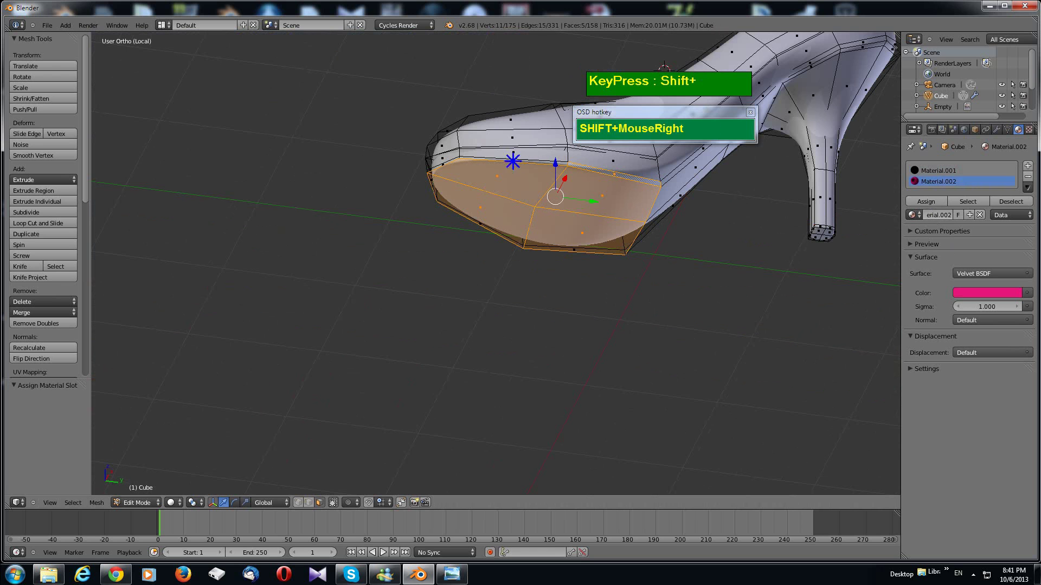
pyautogui.keyDown('shift'); pyautogui.rightClick(441, 165); pyautogui.keyUp('shift')
# Step: Add the remaining rim faces along the other side of the front sole to the selection
pyautogui.moveTo(441, 165); pyautogui.dragTo(685, 205, button='middle')
pyautogui.scroll(2, 656, 206)
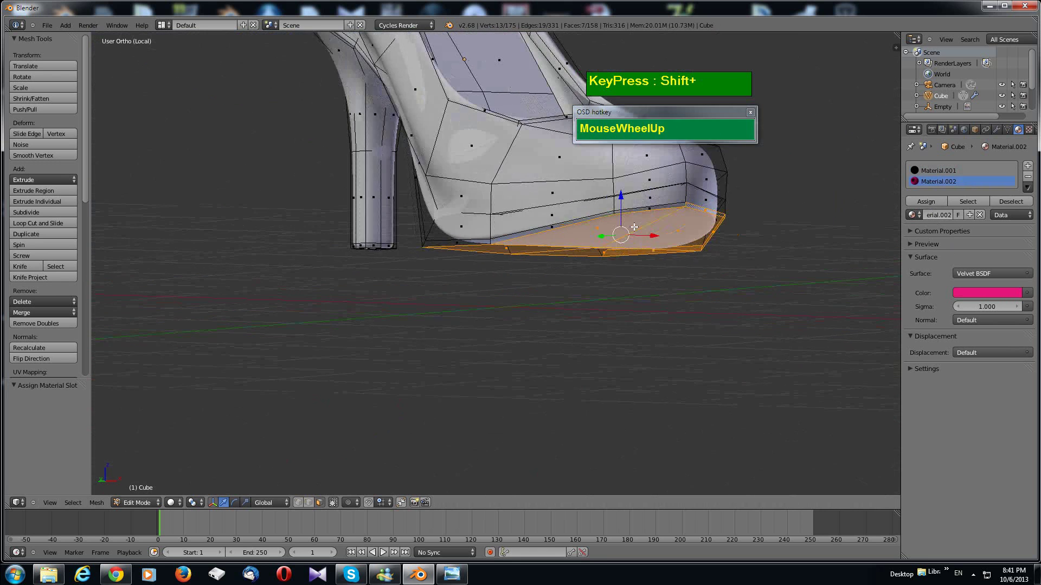
pyautogui.keyDown('shift'); pyautogui.rightClick(680, 199); pyautogui.keyUp('shift')
pyautogui.keyDown('shift'); pyautogui.rightClick(563, 221); pyautogui.keyUp('shift')
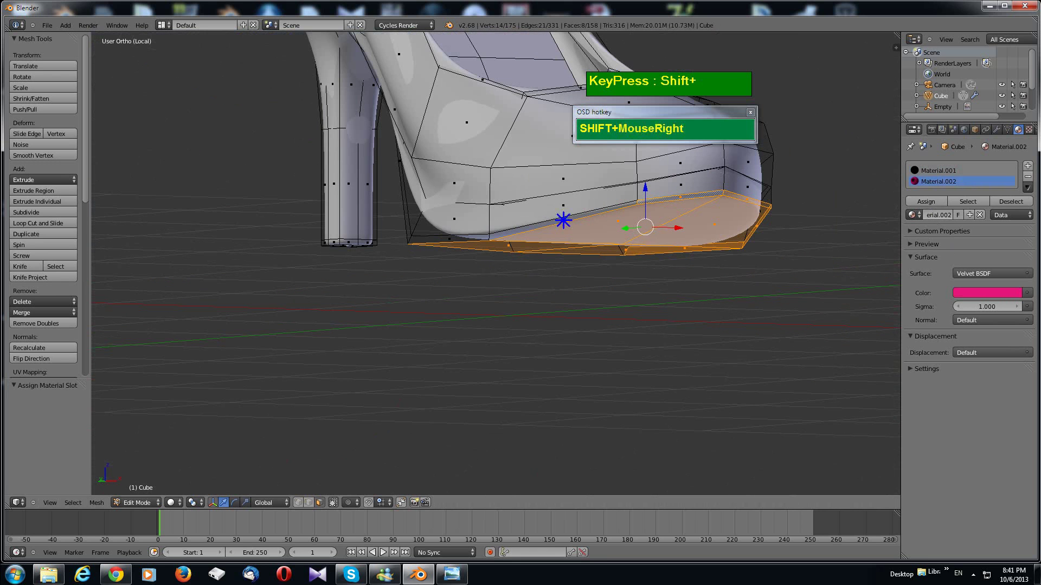
pyautogui.keyDown('shift'); pyautogui.rightClick(445, 239); pyautogui.keyUp('shift')
# Step: Assign the black Material.001 to the selected front sole faces
pyautogui.scroll(-2, 657, 267)
pyautogui.moveTo(658, 267); pyautogui.dragTo(512, 254, button='middle')
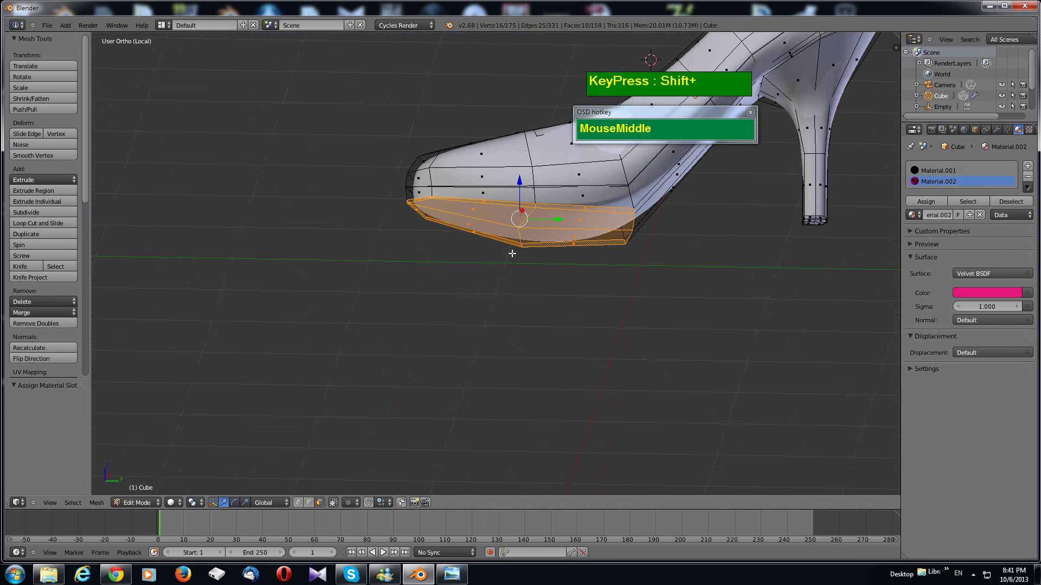
pyautogui.click(946, 170)
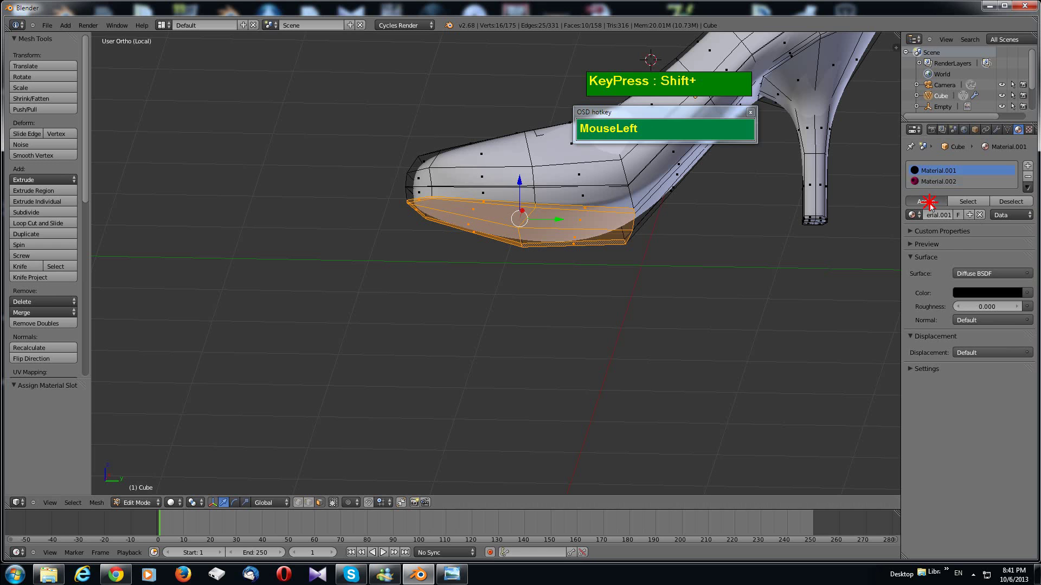
pyautogui.scroll(-3, 667, 372)
pyautogui.moveTo(667, 372); pyautogui.dragTo(621, 376, button='middle')
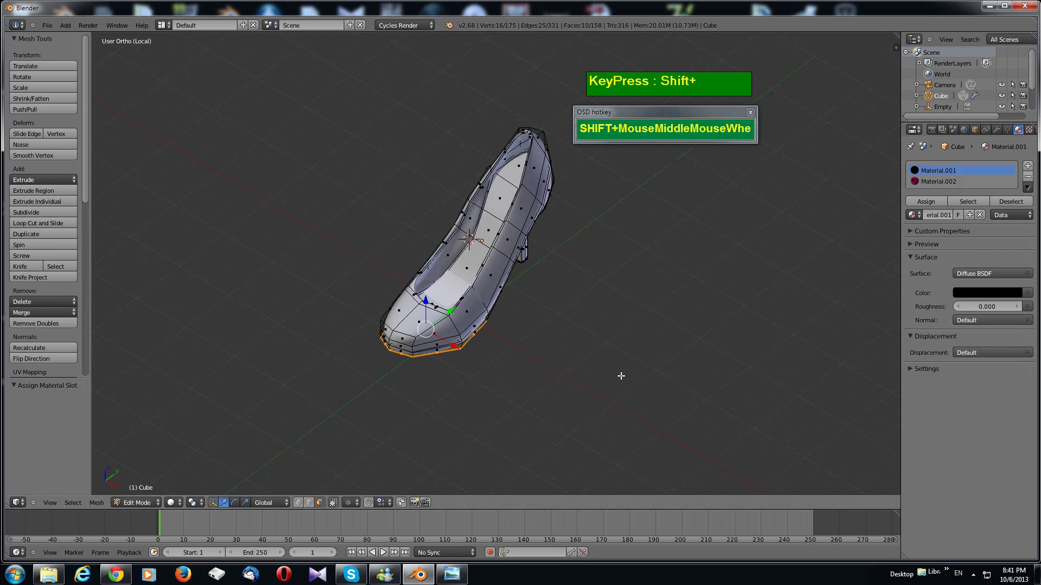
# Step: Leave local view and return the shoe to Object Mode with the whole scene in view
pyautogui.press('KP_Divide')
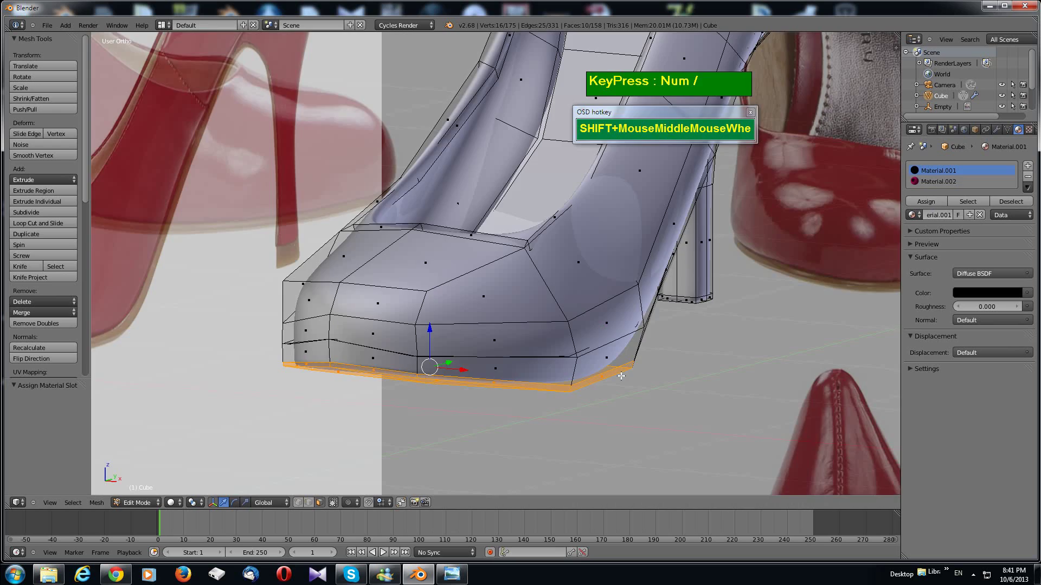
pyautogui.scroll(-5, 645, 368)
pyautogui.press('Tab')
pyautogui.moveTo(645, 362); pyautogui.dragTo(625, 383, button='middle')
pyautogui.scroll(-4, 625, 383)
pyautogui.scroll(7, 668, 348)
pyautogui.keyDown('shift'); pyautogui.scroll(2, 679, 340); pyautogui.keyUp('shift')
pyautogui.keyDown('shift'); pyautogui.moveTo(680, 340); pyautogui.dragTo(593, 372, button='middle'); pyautogui.keyUp('shift')
pyautogui.scroll(-2, 606, 373)
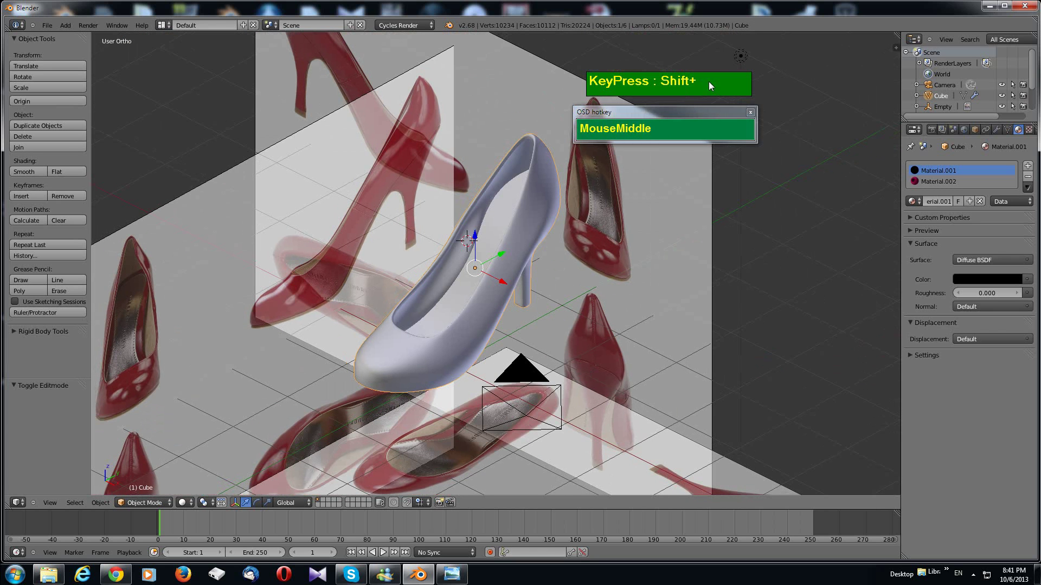
pyautogui.moveTo(708, 82); pyautogui.dragTo(720, 60)
pyautogui.moveTo(704, 114); pyautogui.dragTo(722, 85)
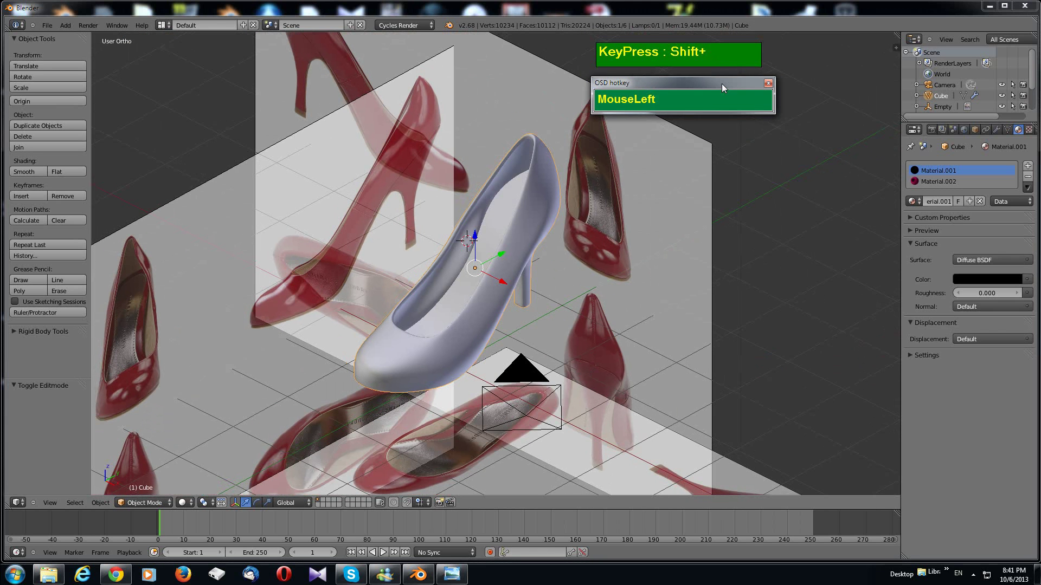
# Step: Look through the camera and move it by about -0.63, -0.10, 0.80 to centre the shoe in the frame
pyautogui.press('KP_0')
pyautogui.rightClick(737, 219)
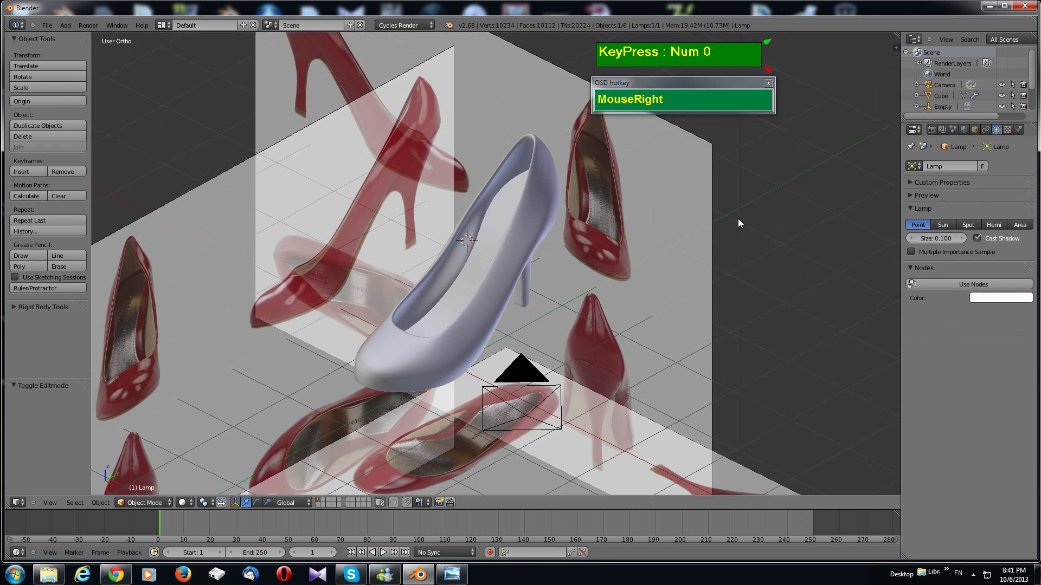
pyautogui.press('KP_0')
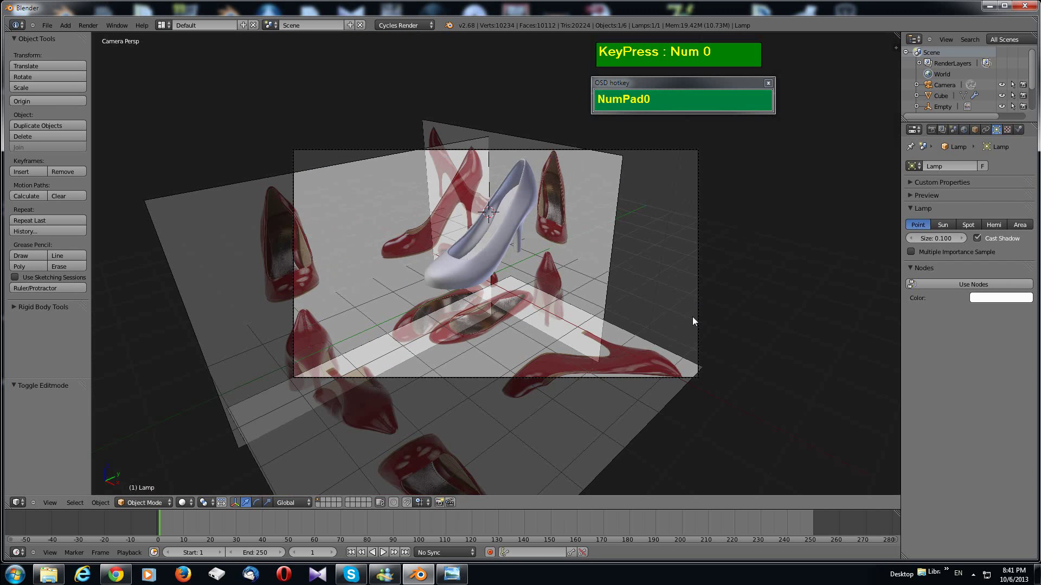
pyautogui.rightClick(699, 340)
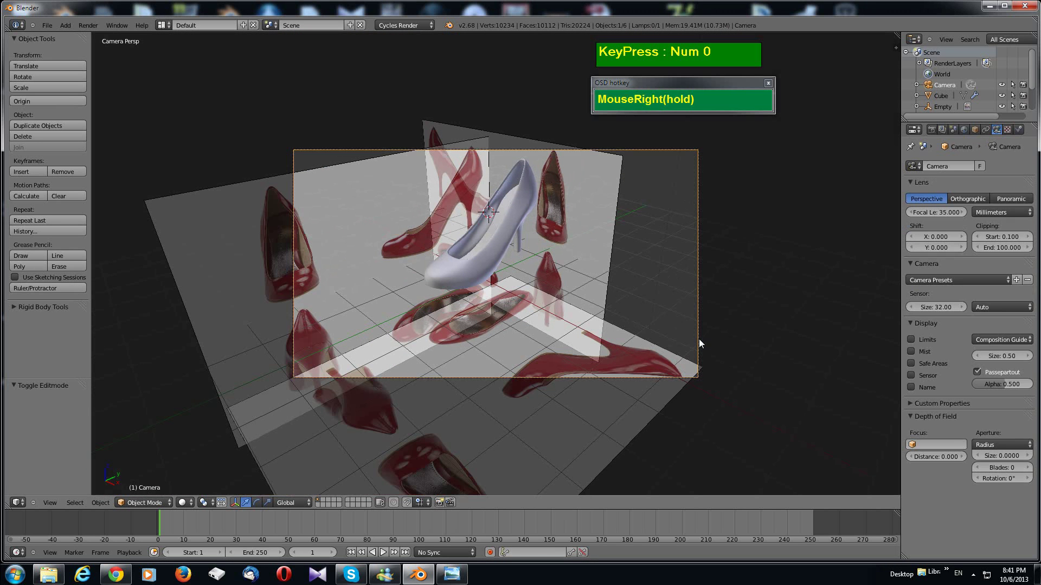
pyautogui.press('g')
pyautogui.click(662, 282)
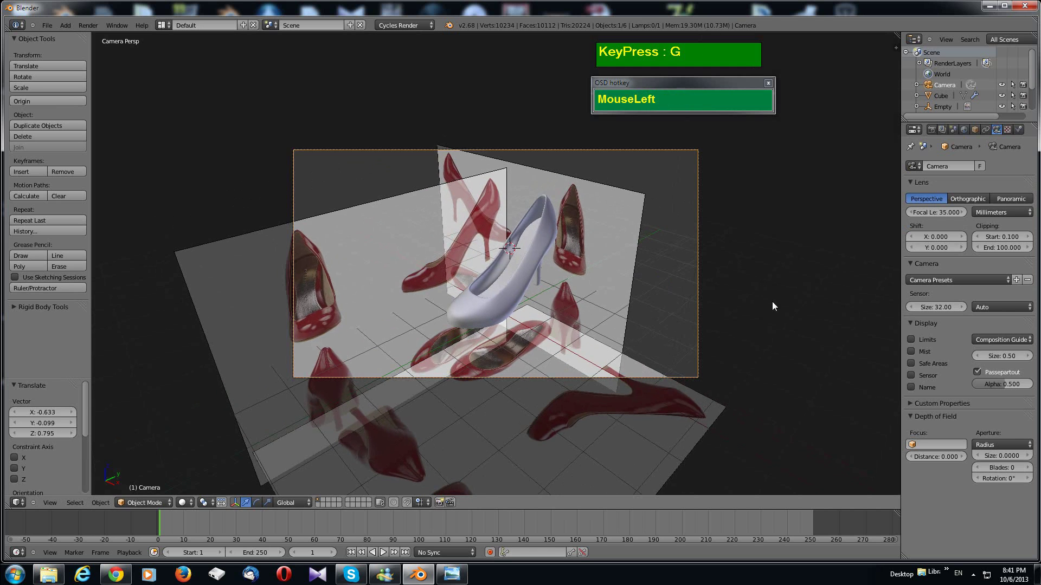
# Step: Render the camera view to check the shoe, then return to the 3D view
pyautogui.press('F12')
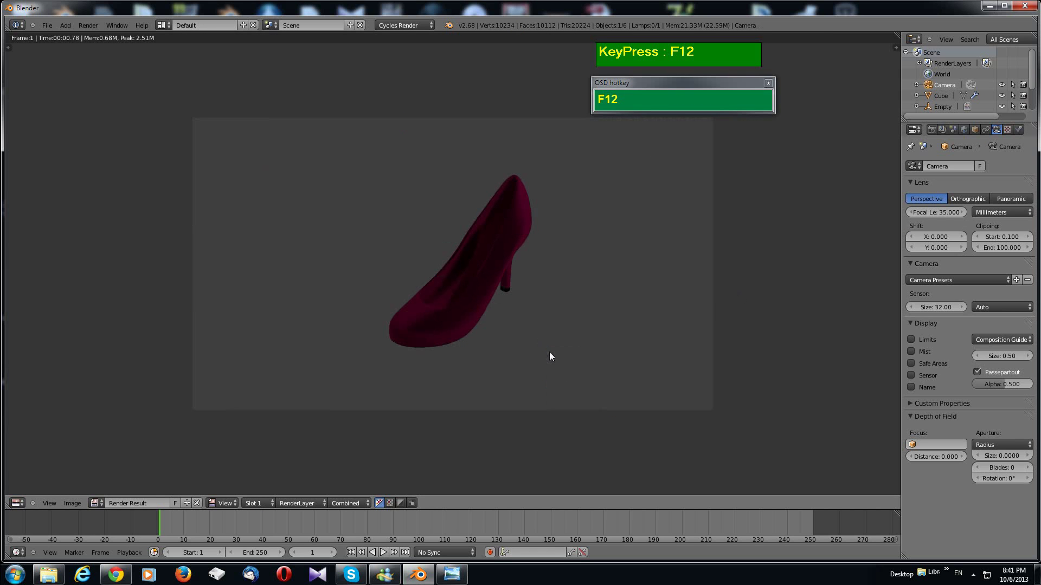
pyautogui.moveTo(548, 300); pyautogui.dragTo(640, 309, button='middle')
pyautogui.press('Escape')
# Step: Enable nodes on the point lamp, set its emission strength to 150 and run a test render
pyautogui.scroll(-3, 650, 325)
pyautogui.rightClick(614, 159)
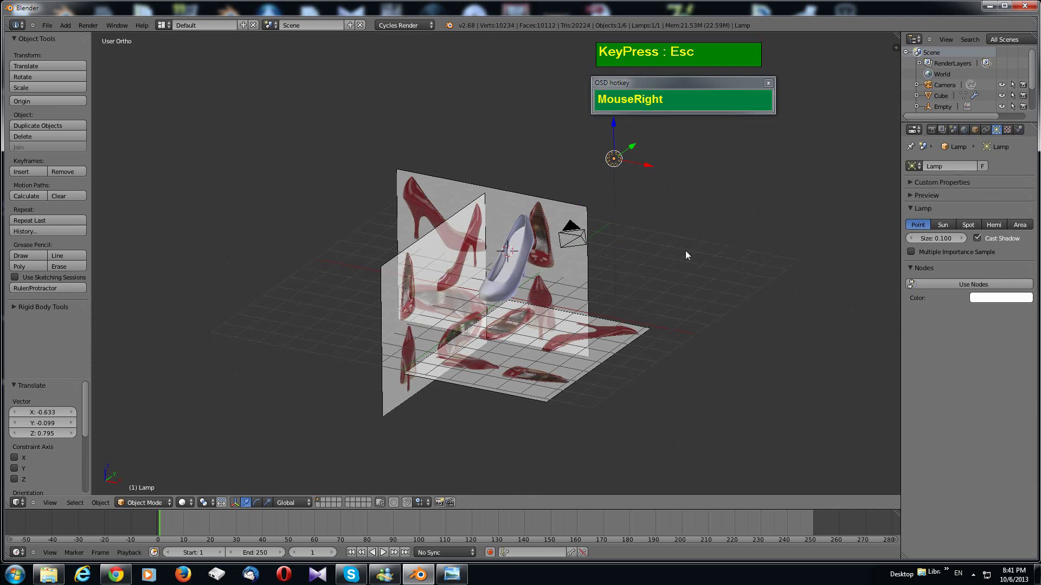
pyautogui.click(957, 285)
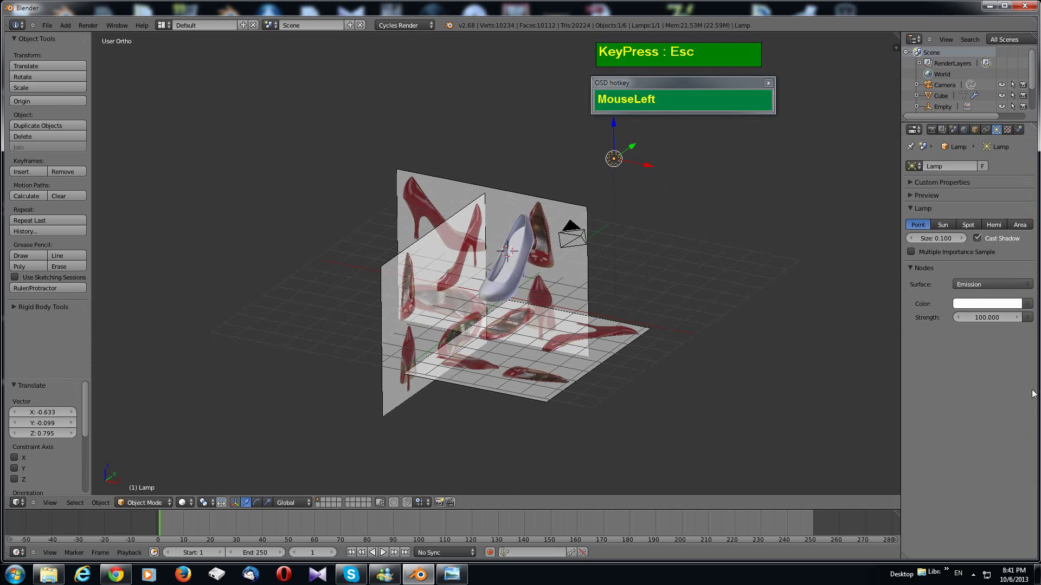
pyautogui.moveTo(1001, 321); pyautogui.dragTo(1000, 321)
pyautogui.click(1000, 320)
pyautogui.write('150')
pyautogui.press('KP_Enter')
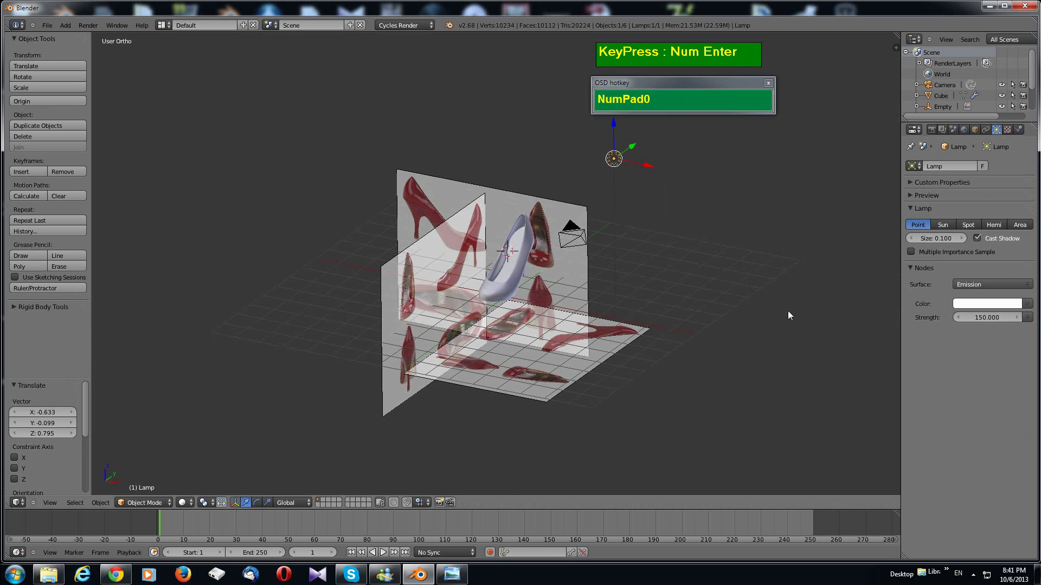
pyautogui.press('F12')
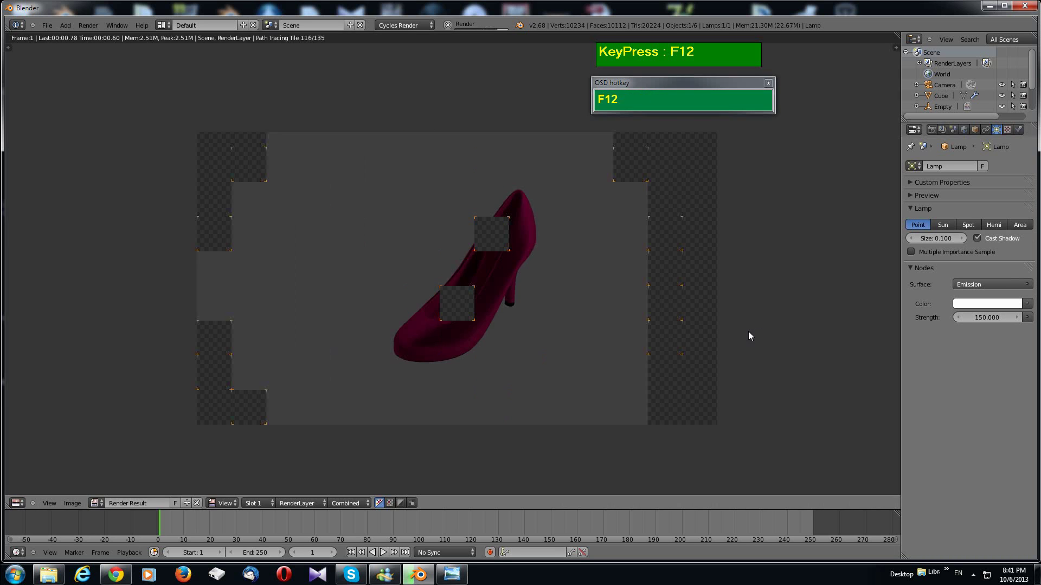
pyautogui.press('Escape')
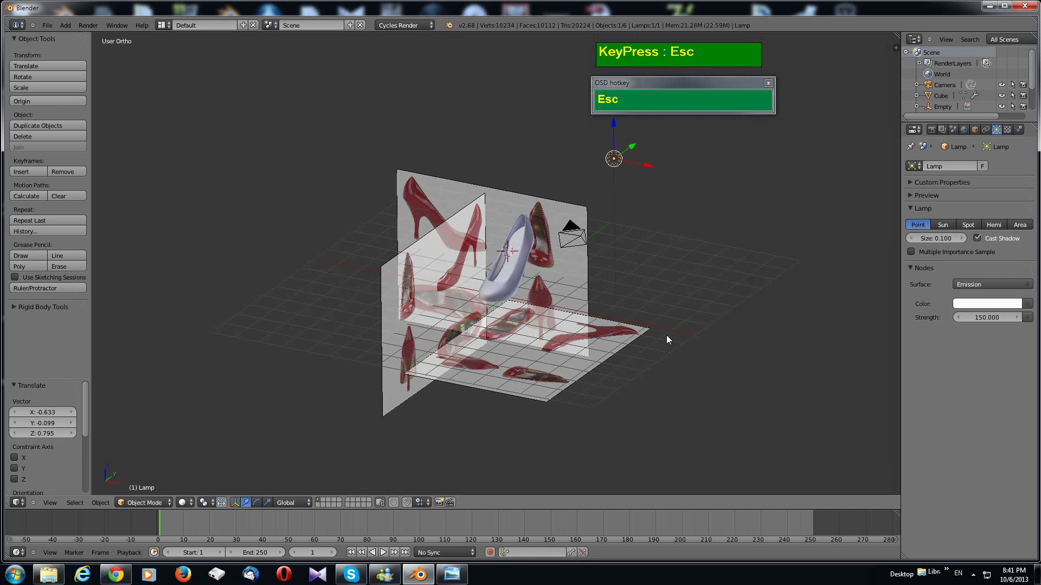
pyautogui.moveTo(666, 335); pyautogui.dragTo(584, 342, button='middle')
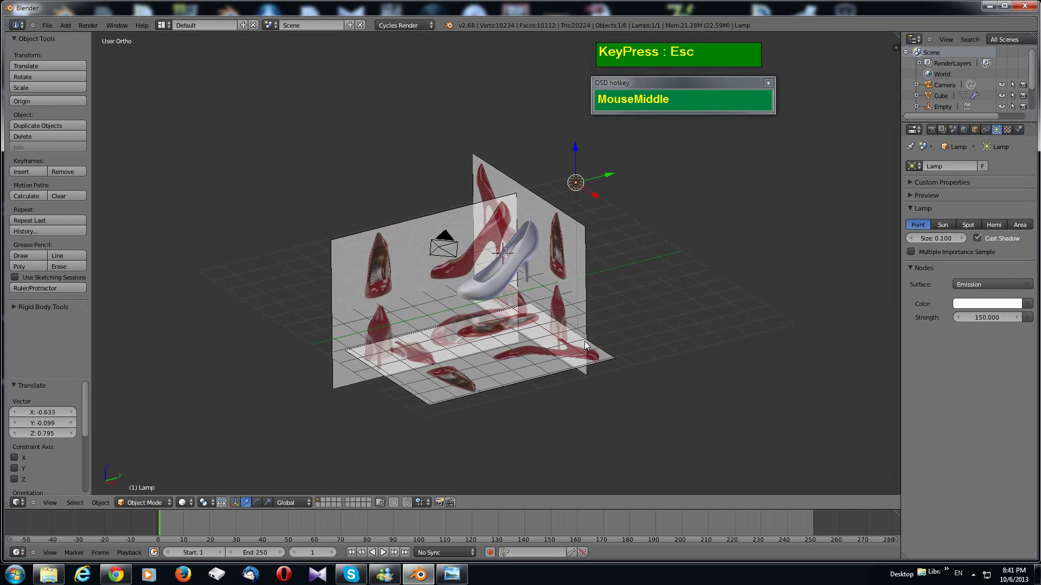
pyautogui.hotkey('shift', 'a')
pyautogui.moveTo(547, 349)
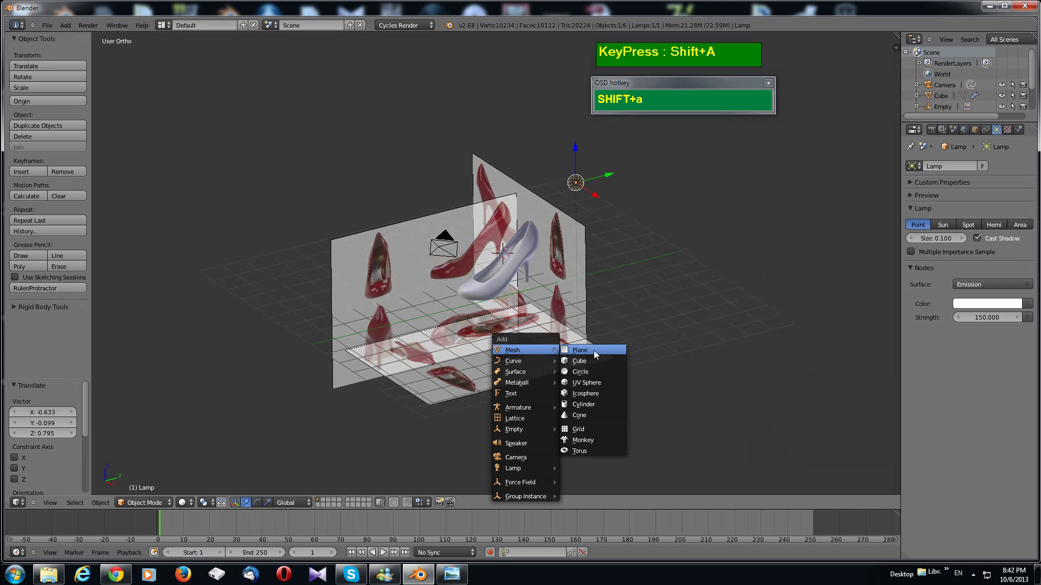
pyautogui.press('Escape')
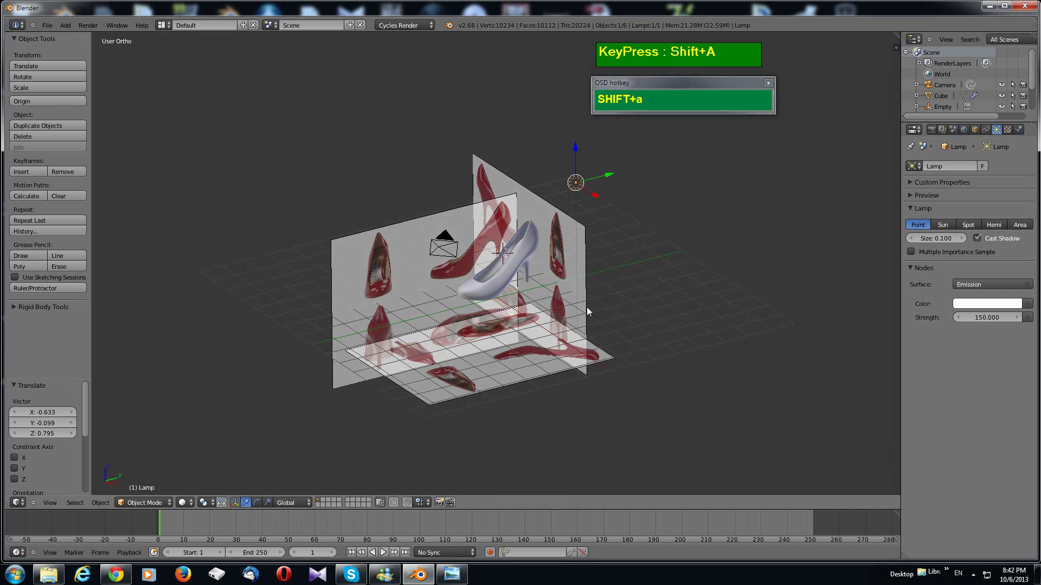
# Step: Reset the 3D cursor to the scene origin and add a mesh plane there beneath the shoe
pyautogui.hotkey('shift', 'c')
pyautogui.scroll(7, 596, 305)
pyautogui.keyDown('shift'); pyautogui.moveTo(596, 305); pyautogui.dragTo(586, 389, button='middle'); pyautogui.keyUp('shift')
pyautogui.hotkey('shift', 'a')
pyautogui.moveTo(542, 315)
pyautogui.click(611, 317)
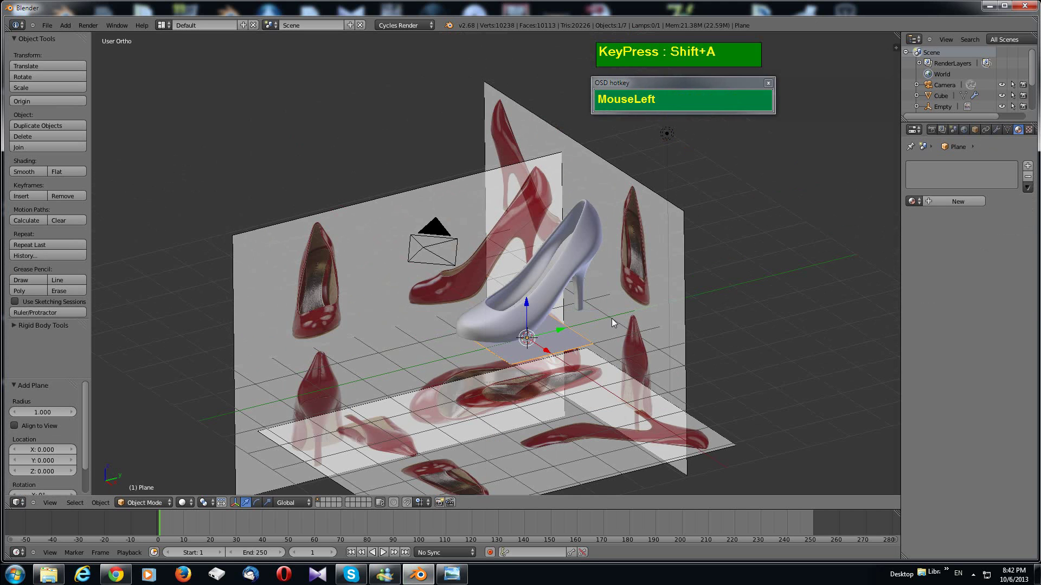
# Step: Scale the plane up by about 5.4 and again by about 1.95 into a large floor
pyautogui.press('s')
pyautogui.click(813, 493)
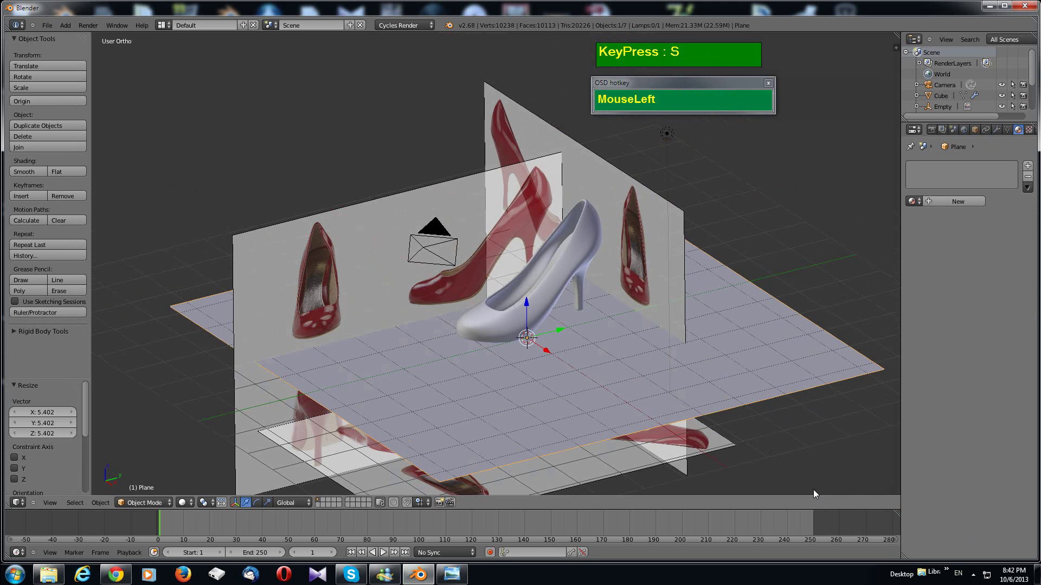
pyautogui.press('s')
pyautogui.click(701, 449)
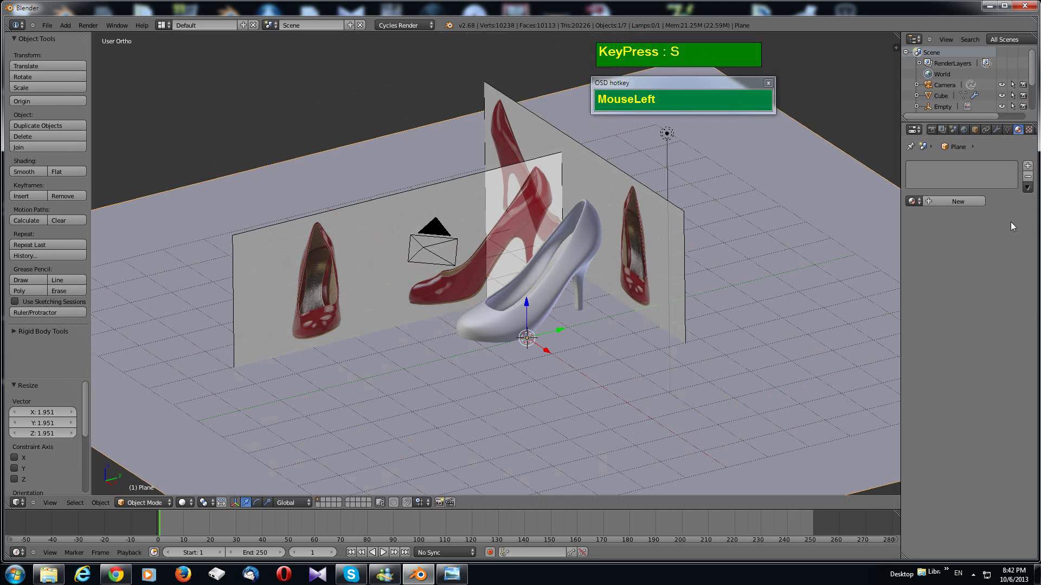
# Step: Give the floor plane a new diffuse material with a light orange-yellow colour
pyautogui.click(957, 201)
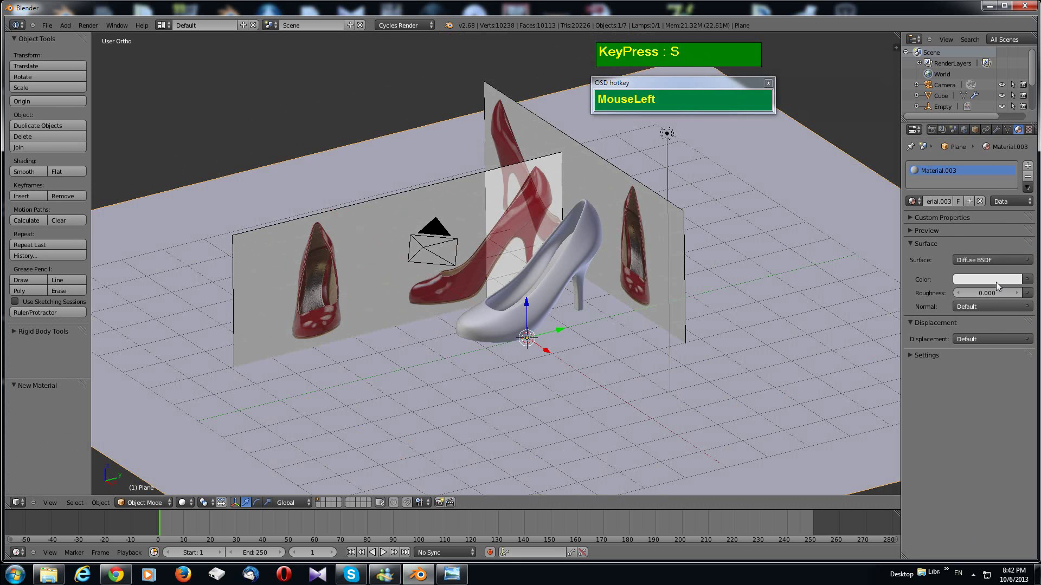
pyautogui.click(997, 279)
pyautogui.moveTo(956, 186); pyautogui.dragTo(949, 194)
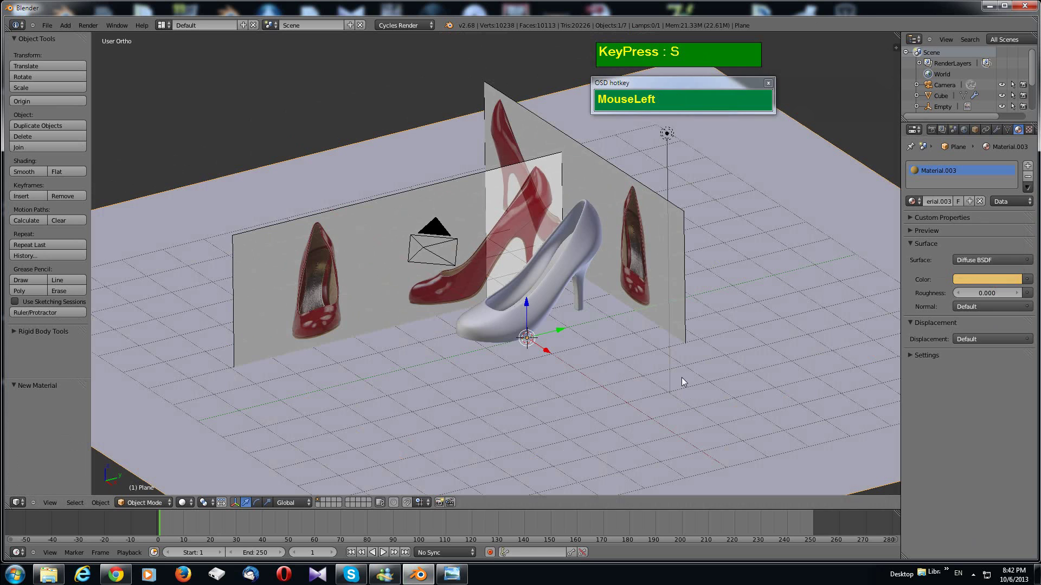
# Step: In camera view, nudge the camera by about 0.14, 0.13, -0.02 to adjust the framing of the shoe
pyautogui.scroll(1, 681, 378)
pyautogui.press('KP_0')
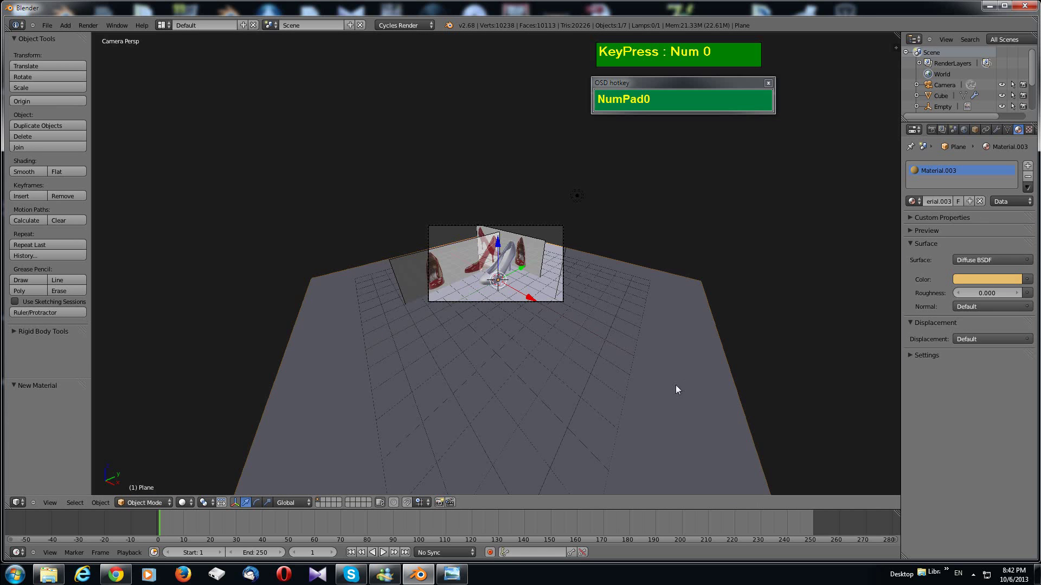
pyautogui.scroll(5, 678, 385)
pyautogui.rightClick(689, 412)
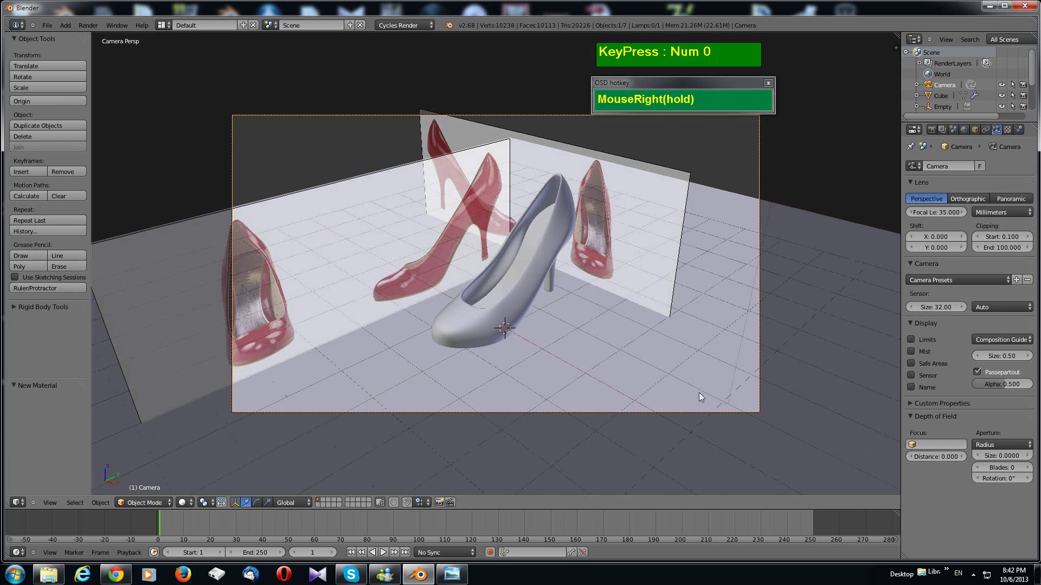
pyautogui.press('g')
pyautogui.click(713, 385)
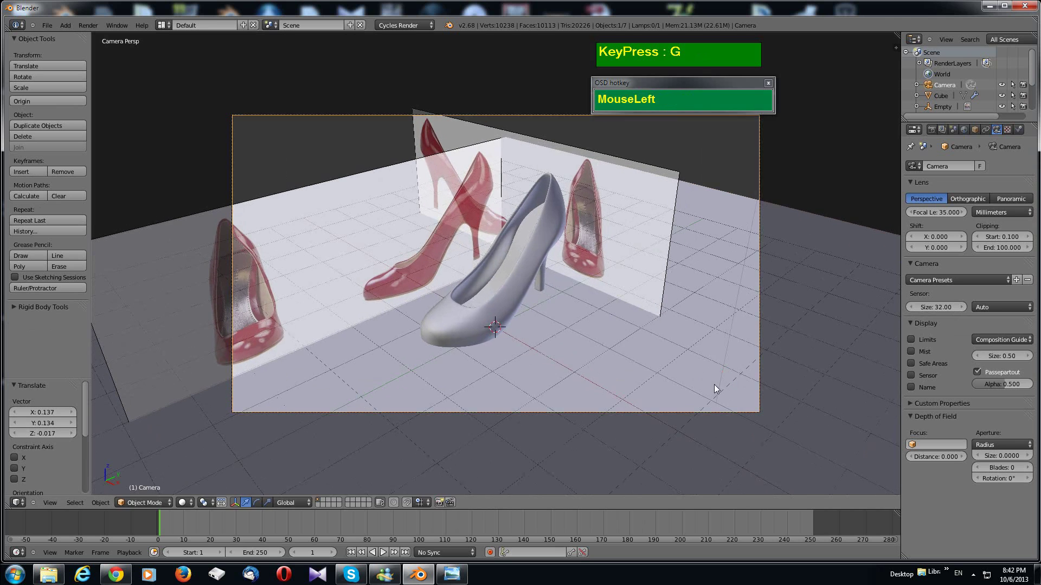
# Step: Move the camera about 3.2 units toward the shoe along its local Z axis and run a test render
pyautogui.press('g')
pyautogui.press('z')
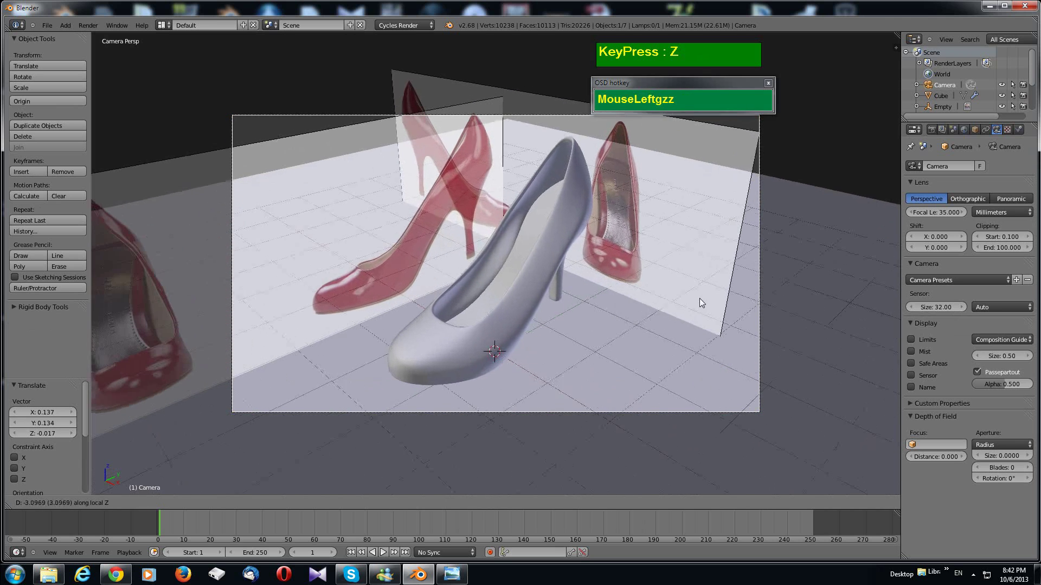
pyautogui.click(698, 297)
pyautogui.press('F12')
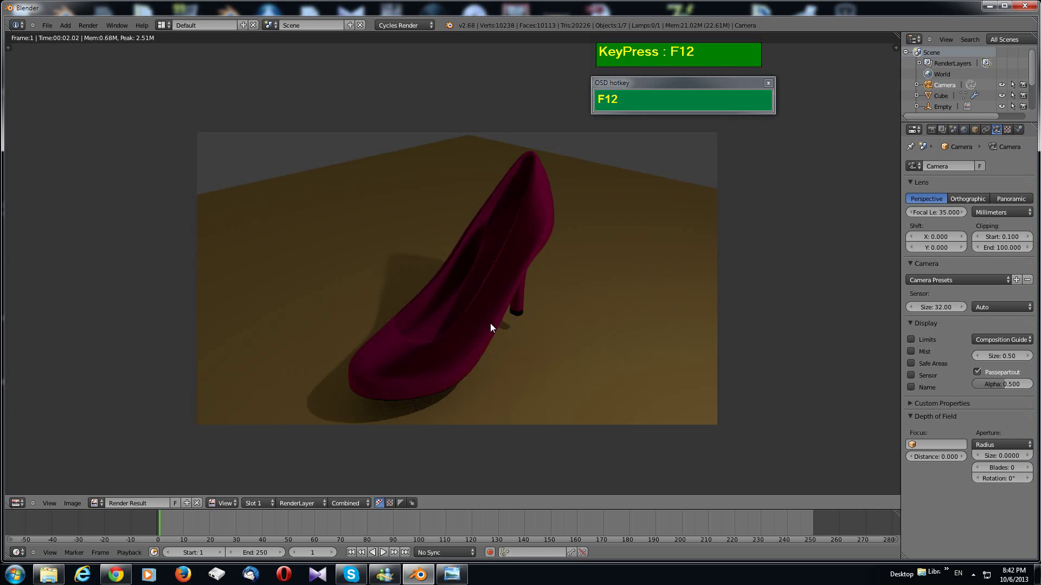
pyautogui.press('Escape')
# Step: Apply smooth shading to all faces of the shoe in Edit Mode and return to Object Mode
pyautogui.rightClick(489, 287)
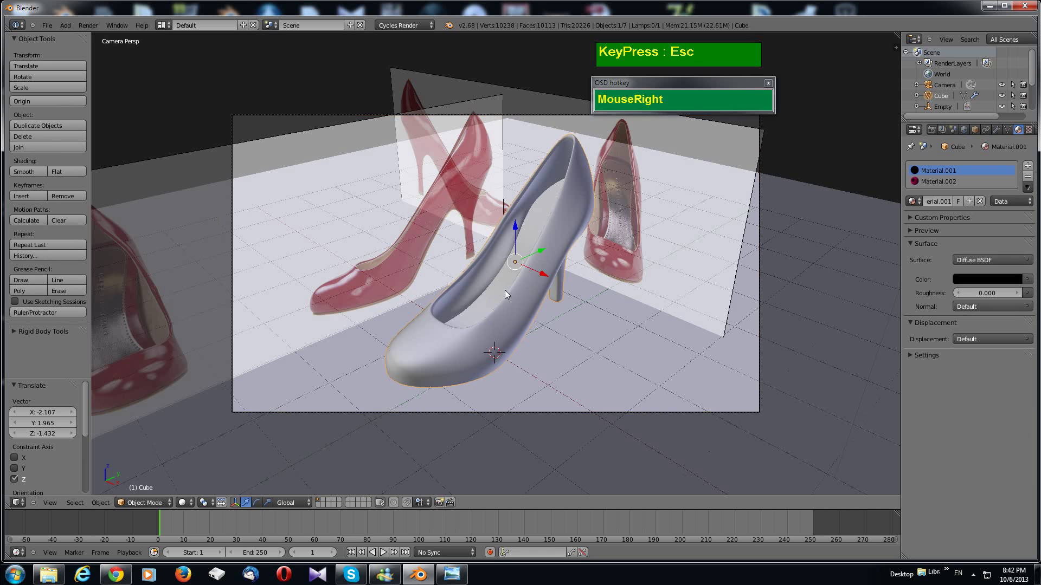
pyautogui.press('Tab')
pyautogui.moveTo(505, 291); pyautogui.dragTo(536, 307, button='middle')
pyautogui.scroll(3, 537, 307)
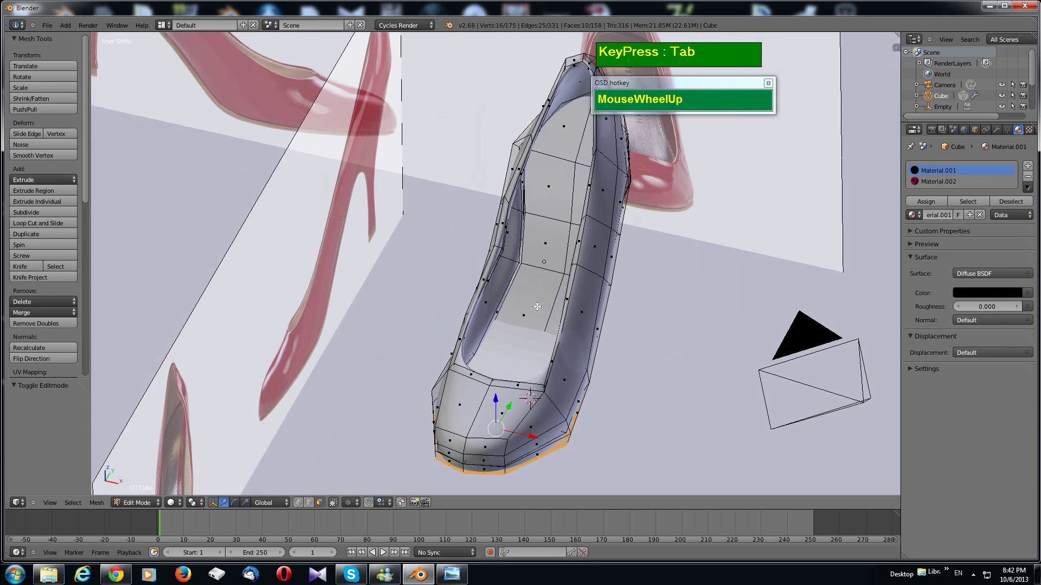
pyautogui.scroll(-1, 537, 306)
pyautogui.scroll(1, 566, 275)
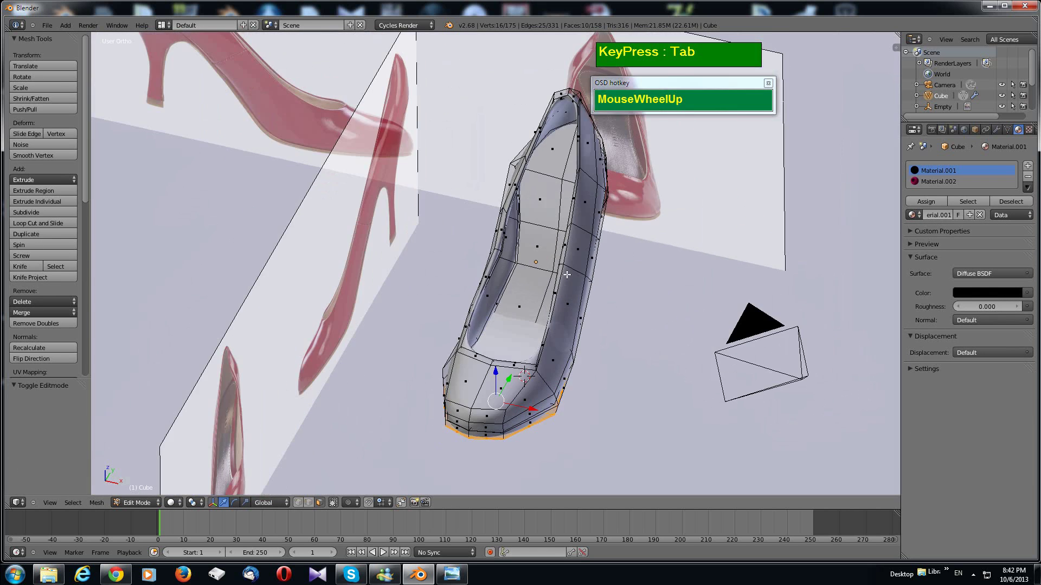
pyautogui.scroll(2, 567, 275)
pyautogui.scroll(-2, 574, 306)
pyautogui.press('a')
pyautogui.press('a')
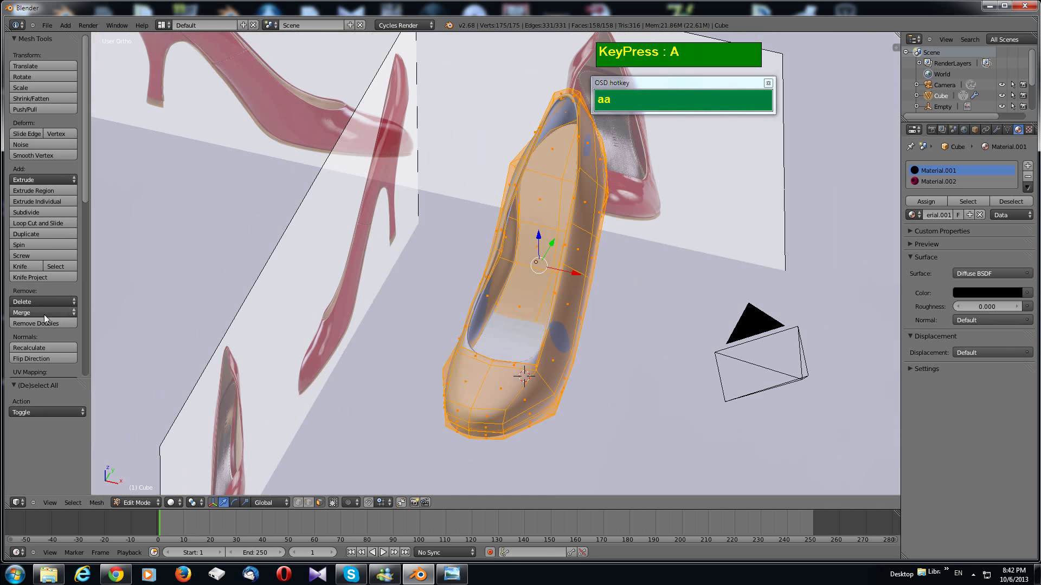
pyautogui.scroll(-2, 47, 268)
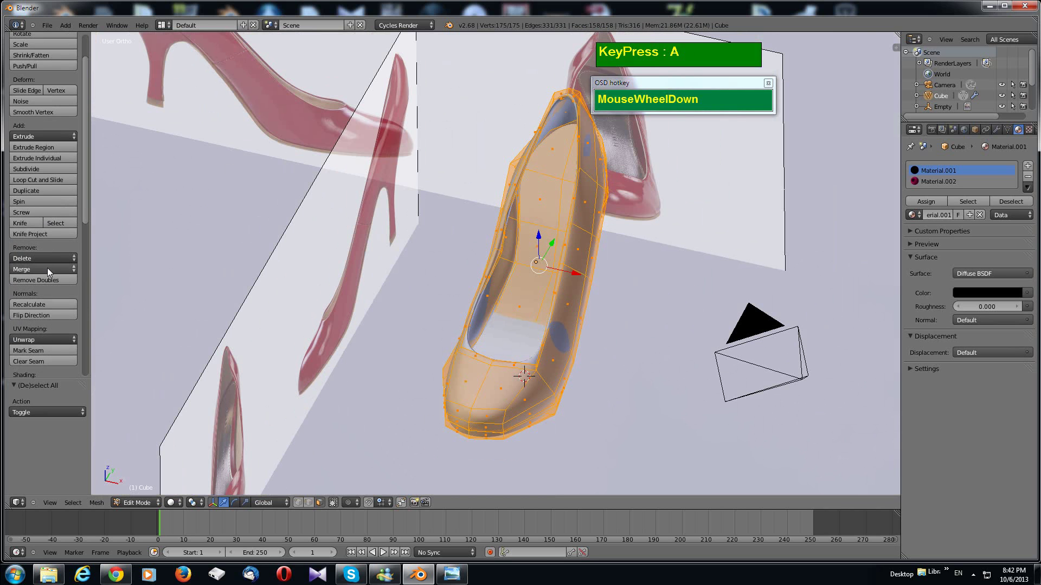
pyautogui.scroll(-4, 48, 268)
pyautogui.click(23, 298)
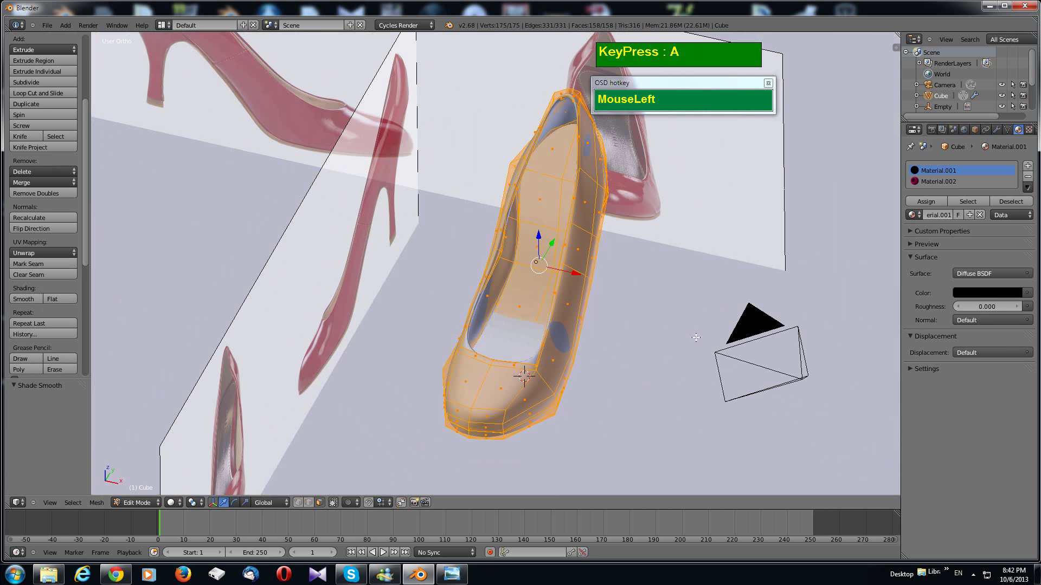
pyautogui.moveTo(695, 337); pyautogui.dragTo(438, 343, button='middle')
pyautogui.press('Tab')
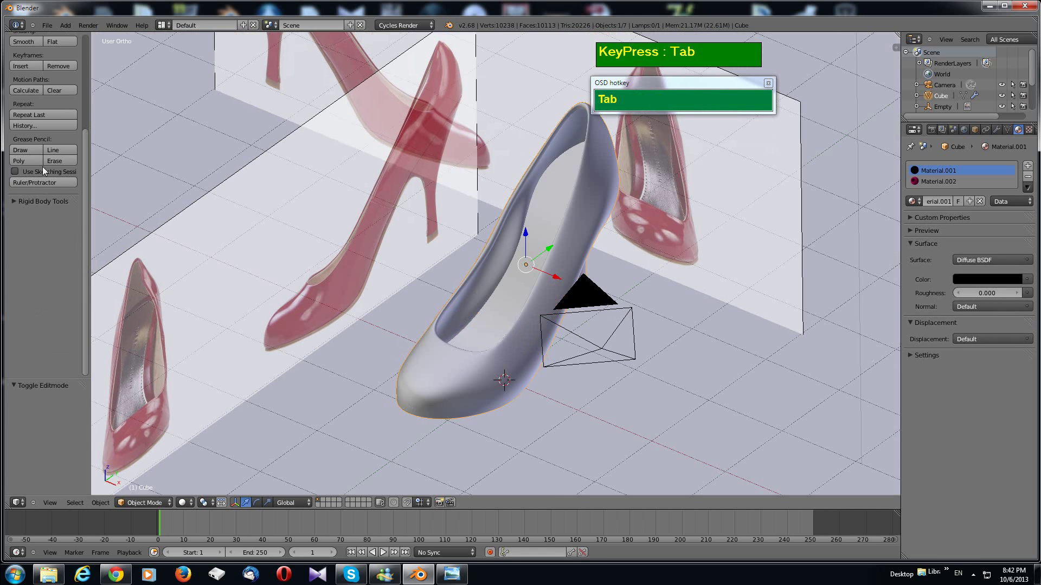
# Step: Shade the whole shoe object smooth in Object Mode and render the camera view again
pyautogui.scroll(3, 19, 95)
pyautogui.click(29, 109)
pyautogui.moveTo(594, 210); pyautogui.dragTo(619, 315, button='middle')
pyautogui.press('F12')
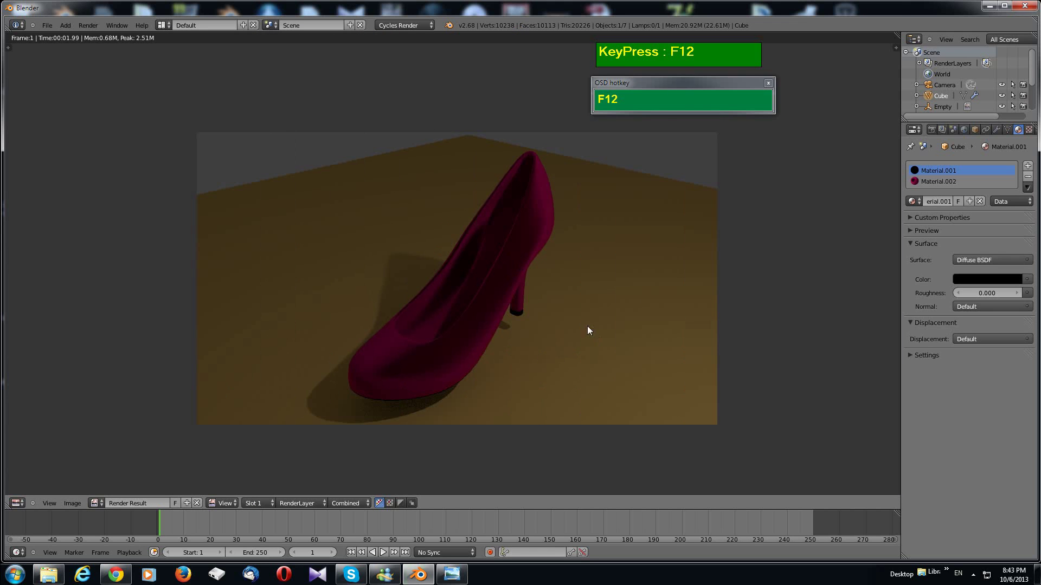
pyautogui.press('Escape')
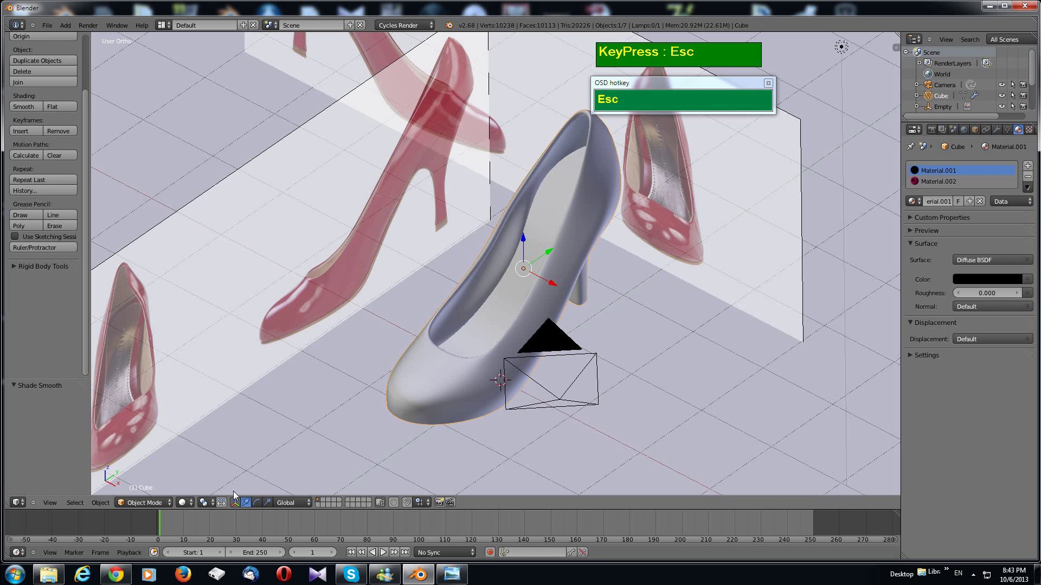
# Step: Switch the viewport shading to Rendered and examine the lit shoe on the floor from different angles
pyautogui.click(184, 503)
pyautogui.click(206, 434)
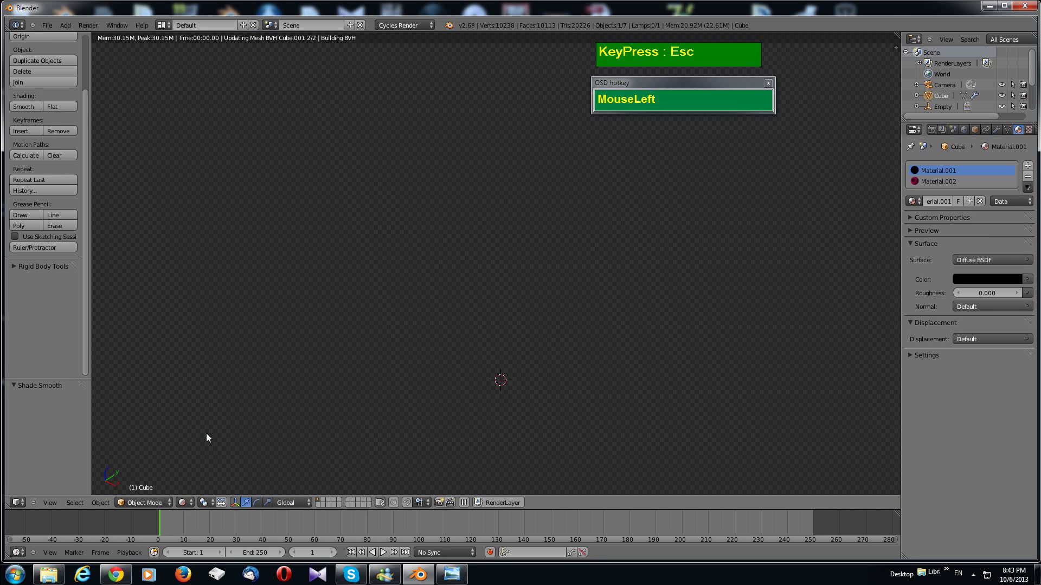
pyautogui.moveTo(618, 365); pyautogui.dragTo(660, 365, button='middle')
pyautogui.moveTo(649, 334); pyautogui.dragTo(576, 235, button='middle')
pyautogui.scroll(-1, 606, 311)
pyautogui.scroll(1, 606, 311)
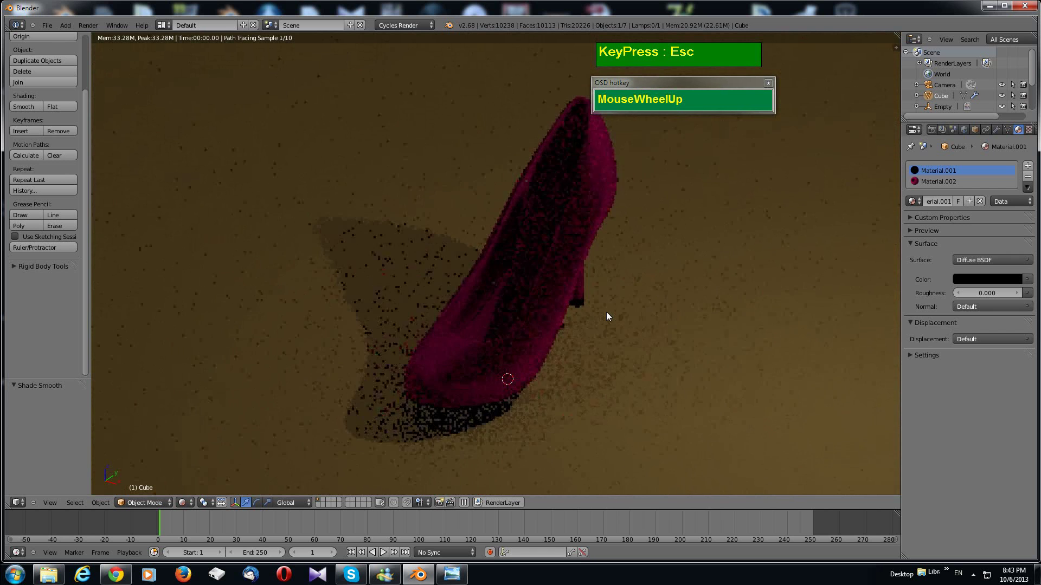
# Step: Return to Solid shading and, in the top view, duplicate the shoe with an offset of -1.471 along the X axis
pyautogui.click(183, 503)
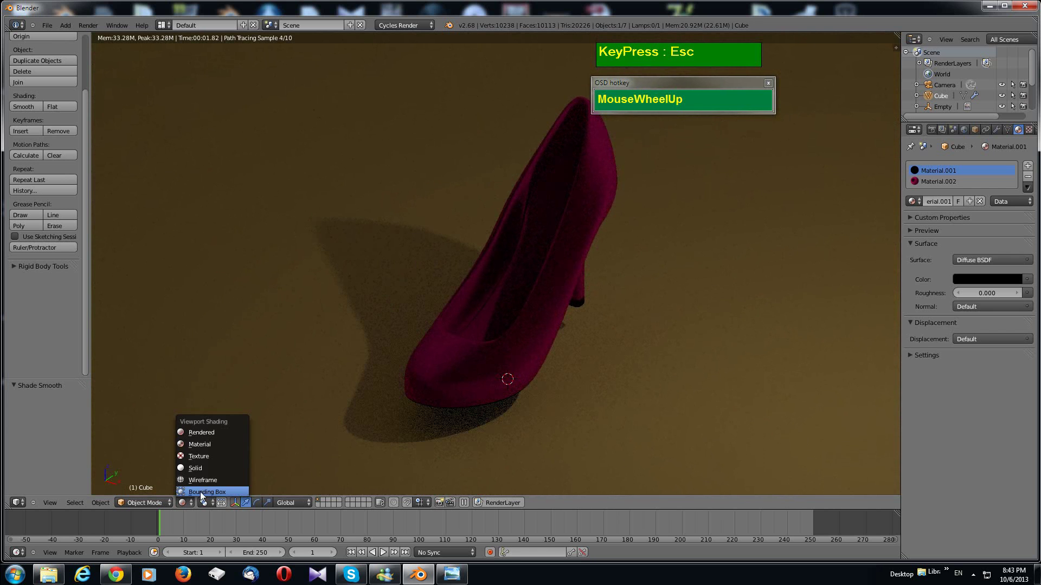
pyautogui.click(201, 473)
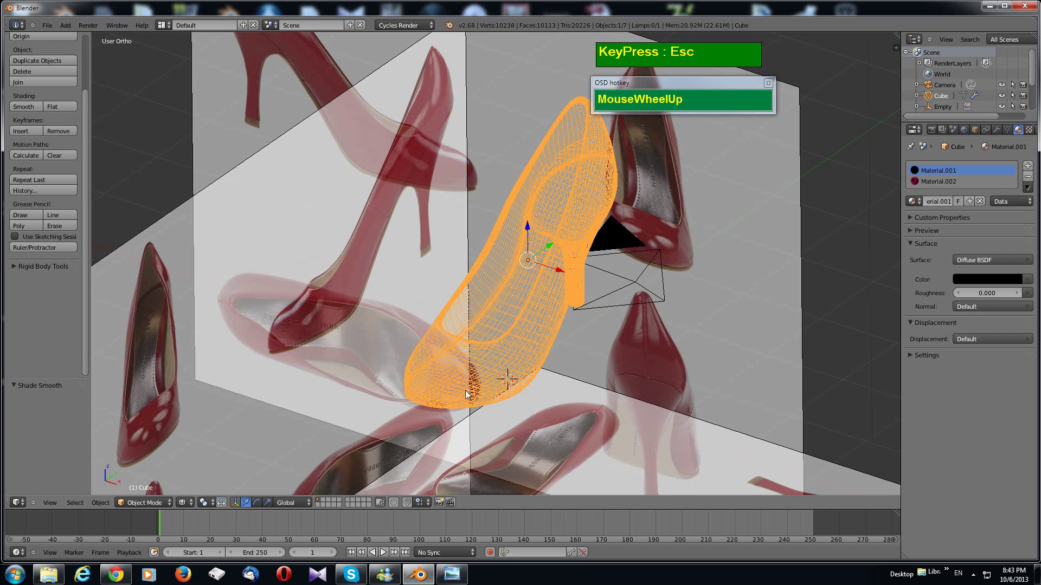
pyautogui.press('z')
pyautogui.scroll(-2, 587, 336)
pyautogui.moveTo(587, 336); pyautogui.dragTo(633, 419, button='middle')
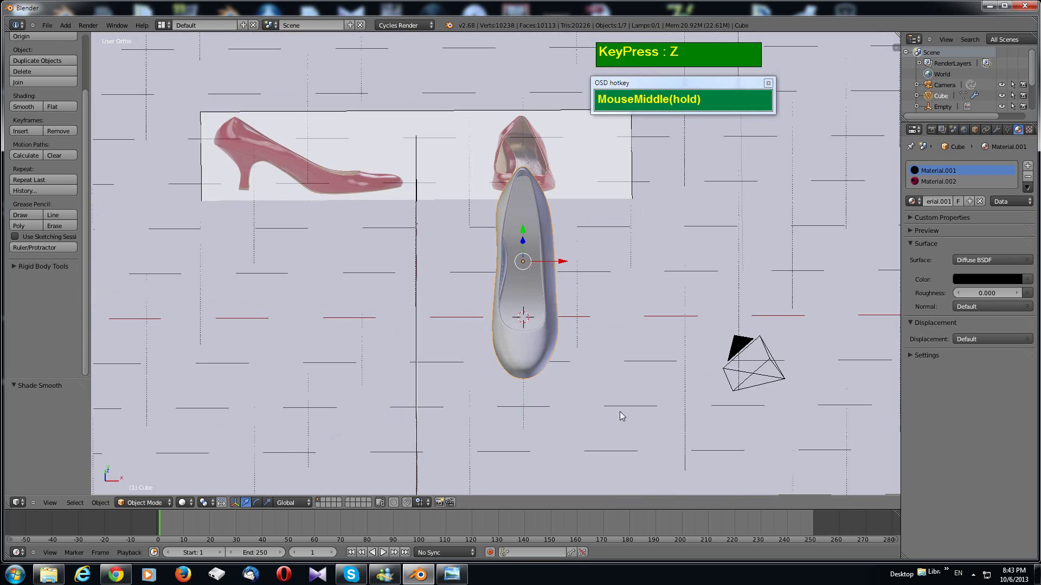
pyautogui.press('KP_7')
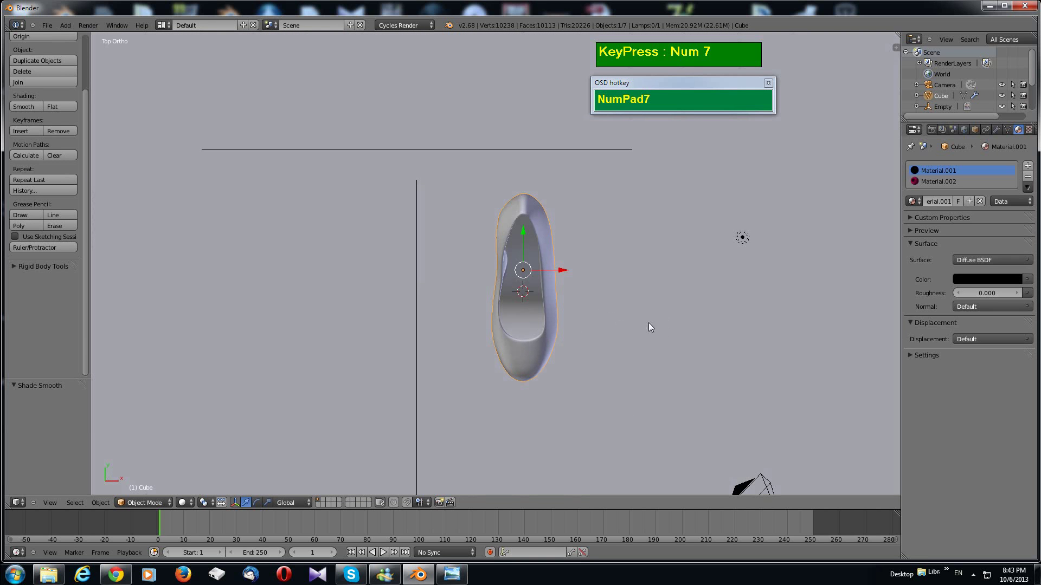
pyautogui.hotkey('shift', 'd')
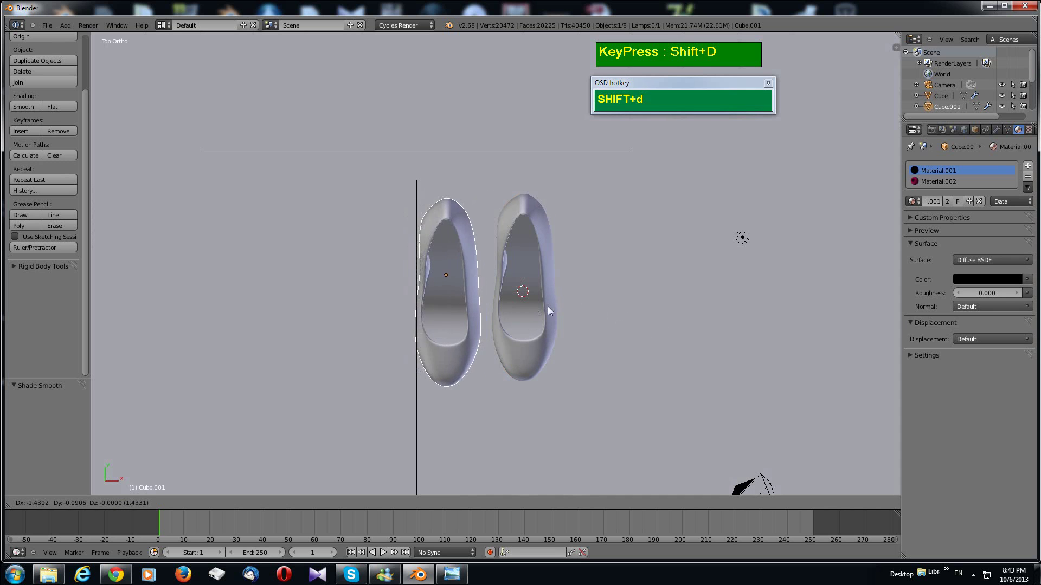
pyautogui.press('x')
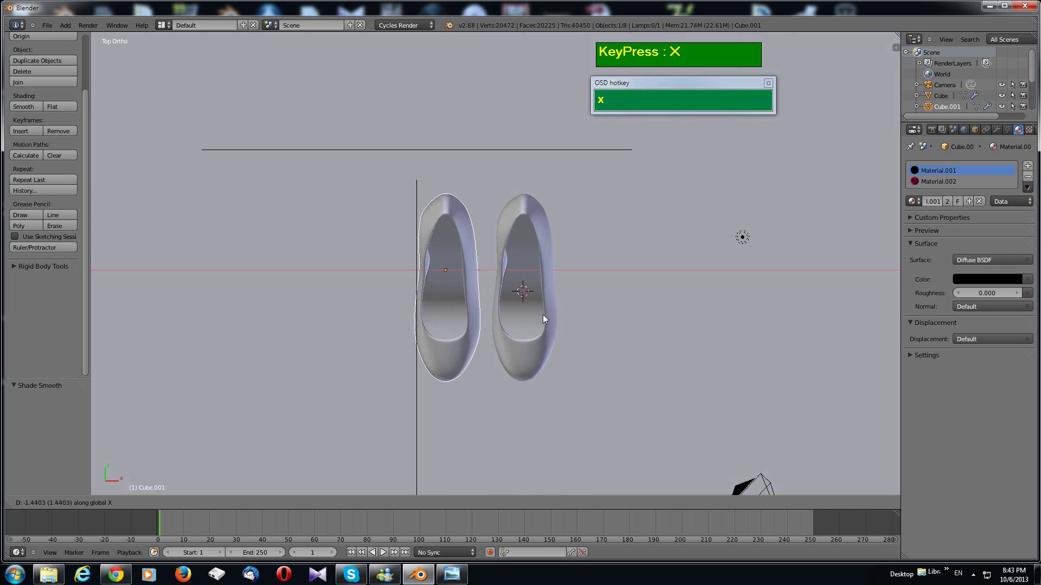
pyautogui.click(546, 336)
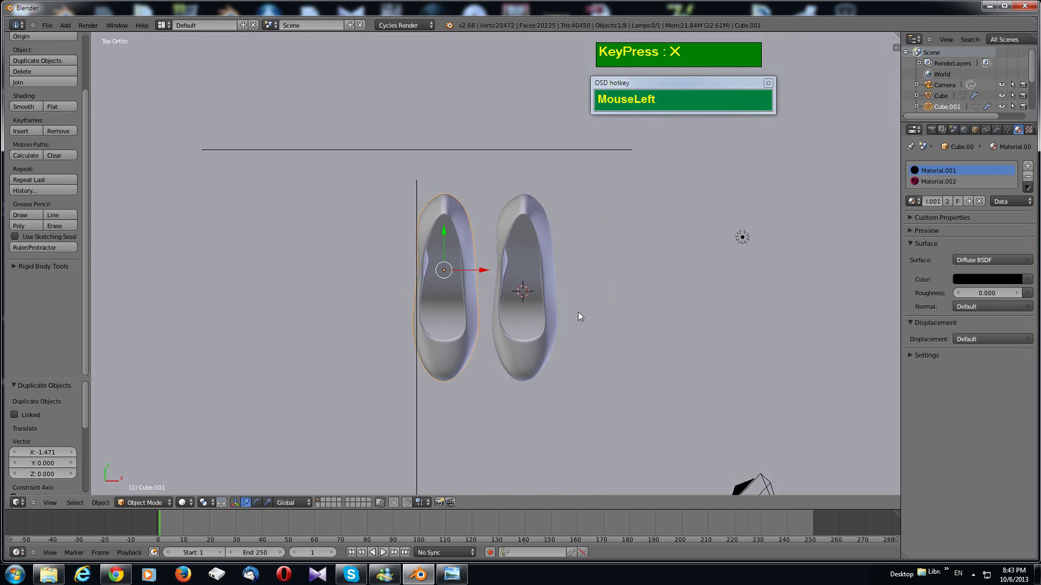
# Step: Search the available commands for the Mirror operator
pyautogui.hotkey('alt', 'm')
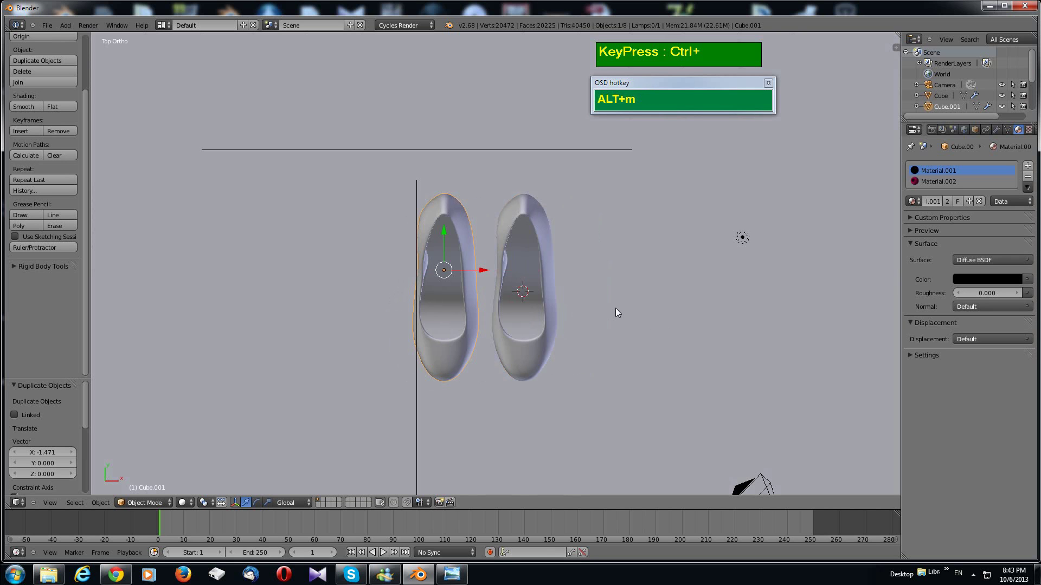
pyautogui.press('x')
pyautogui.press('space')
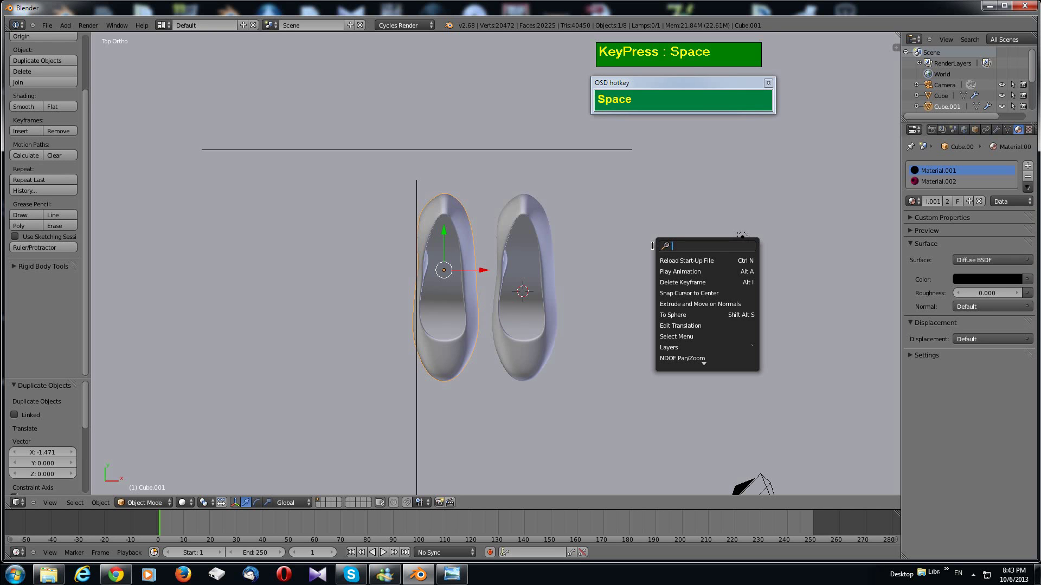
pyautogui.write('Miro')
pyautogui.press('BackSpace')
pyautogui.press('BackSpace')
pyautogui.press('BackSpace')
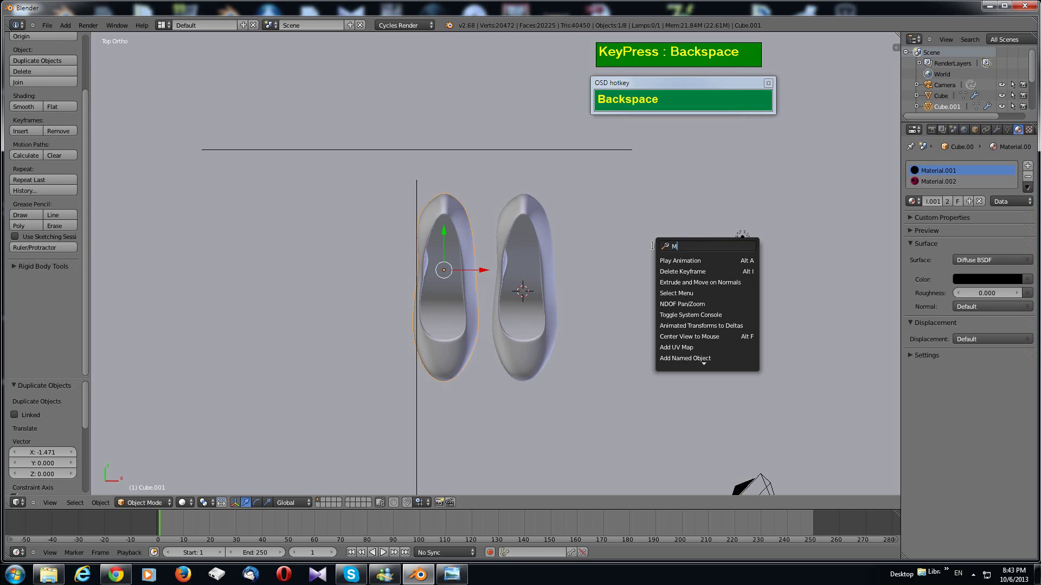
pyautogui.write('IRRO')
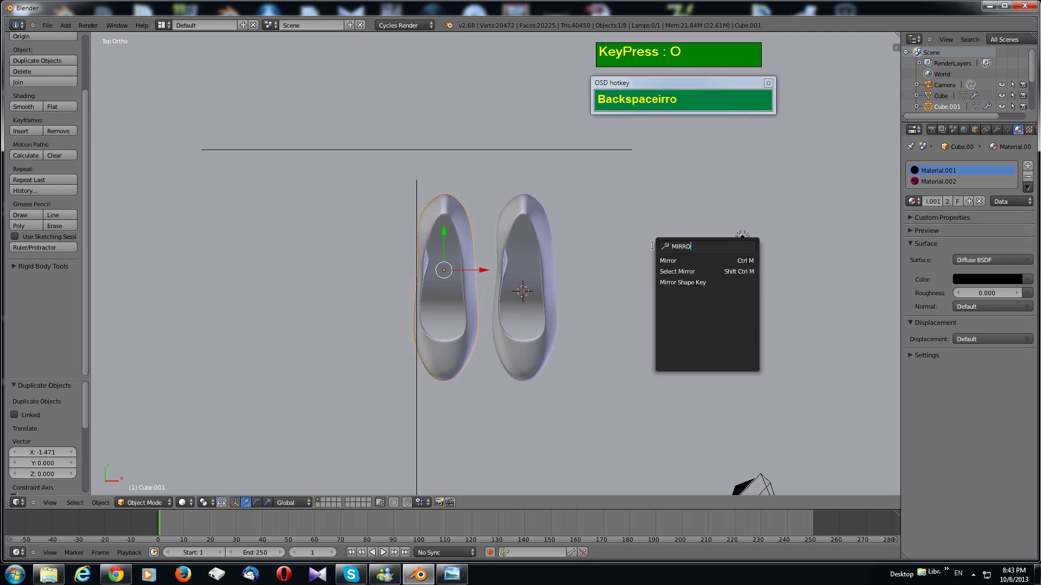
pyautogui.rightClick(444, 218)
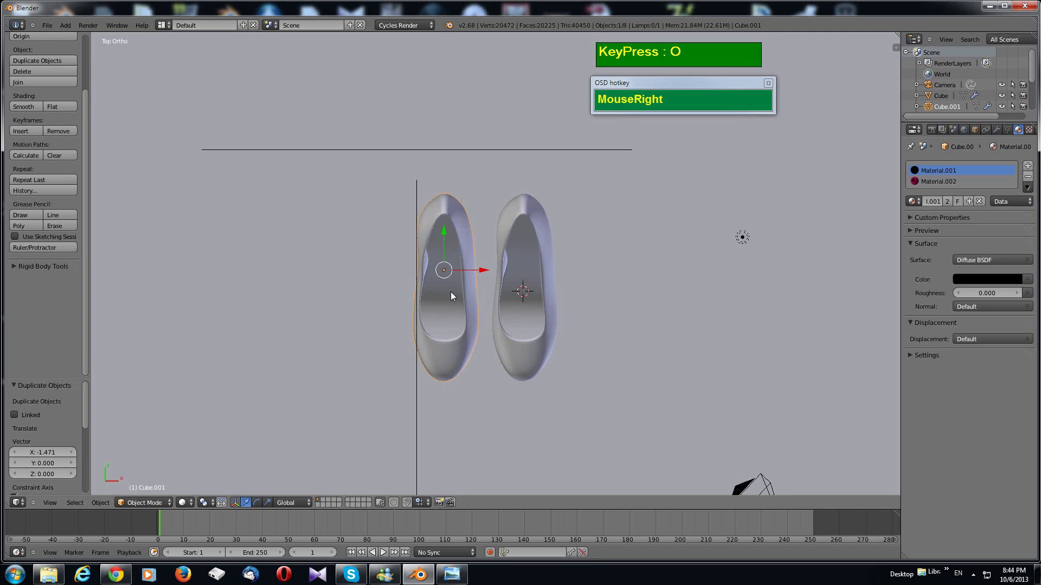
# Step: Mirror the duplicated shoe along the X axis so it forms a left-right pair with the original
pyautogui.hotkey('ctrl', 'm')
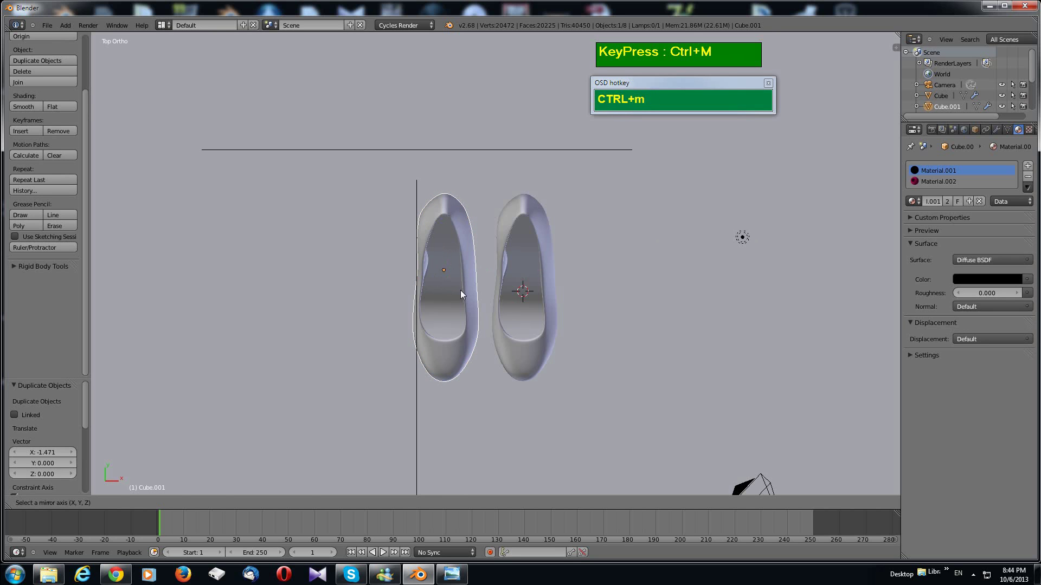
pyautogui.press('x')
pyautogui.click(390, 318)
# Step: Move the mirrored shoe 0.291 along the X axis, closer to the original shoe
pyautogui.scroll(3, 477, 325)
pyautogui.moveTo(477, 326); pyautogui.dragTo(446, 287, button='right')
pyautogui.click(445, 274)
pyautogui.moveTo(446, 273); pyautogui.dragTo(467, 278)
# Step: Examine the pair of shoes from several angles, first in Solid and finally in Rendered viewport shading
pyautogui.moveTo(467, 279)
pyautogui.mouseDown(button='middle')
pyautogui.moveTo(505, 345)
pyautogui.moveTo(433, 287)
pyautogui.moveTo(461, 268)
pyautogui.mouseUp(button='middle')
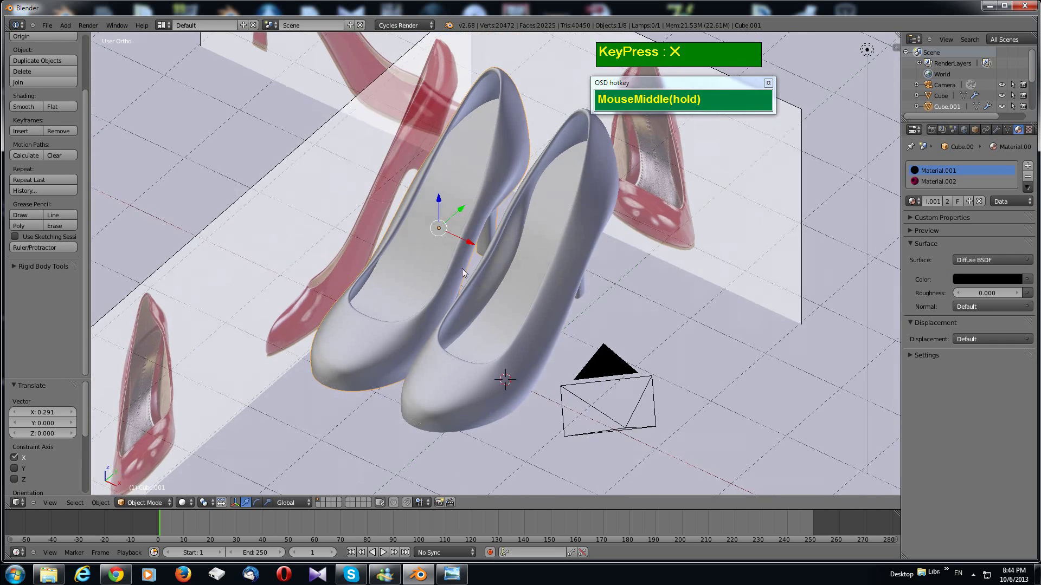
pyautogui.scroll(-3, 375, 207)
pyautogui.moveTo(375, 207); pyautogui.dragTo(534, 298, button='middle')
pyautogui.scroll(4, 428, 220)
pyautogui.scroll(-2, 455, 251)
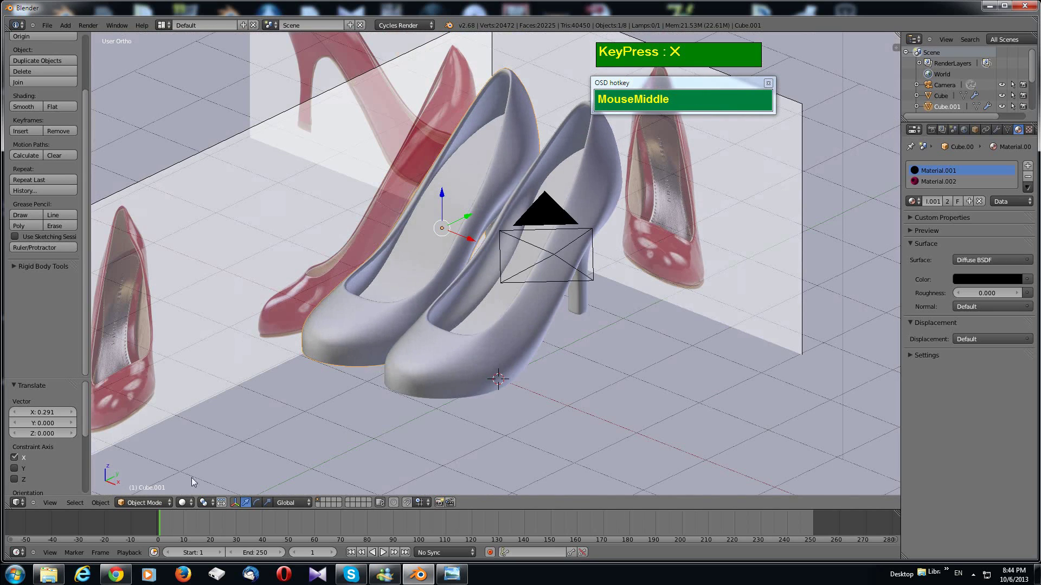
pyautogui.click(187, 502)
pyautogui.click(211, 432)
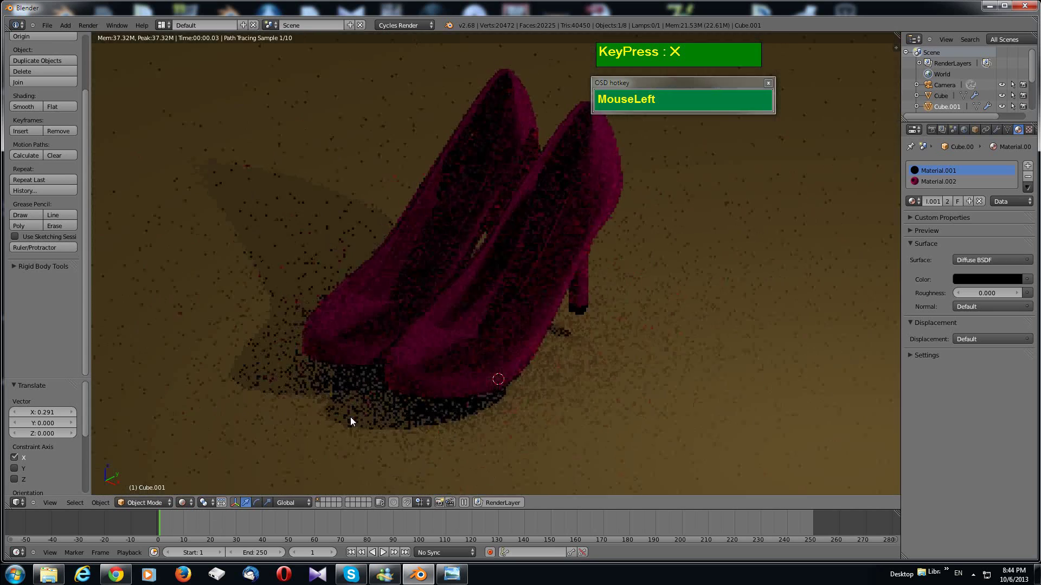
pyautogui.moveTo(632, 416); pyautogui.dragTo(598, 409, button='middle')
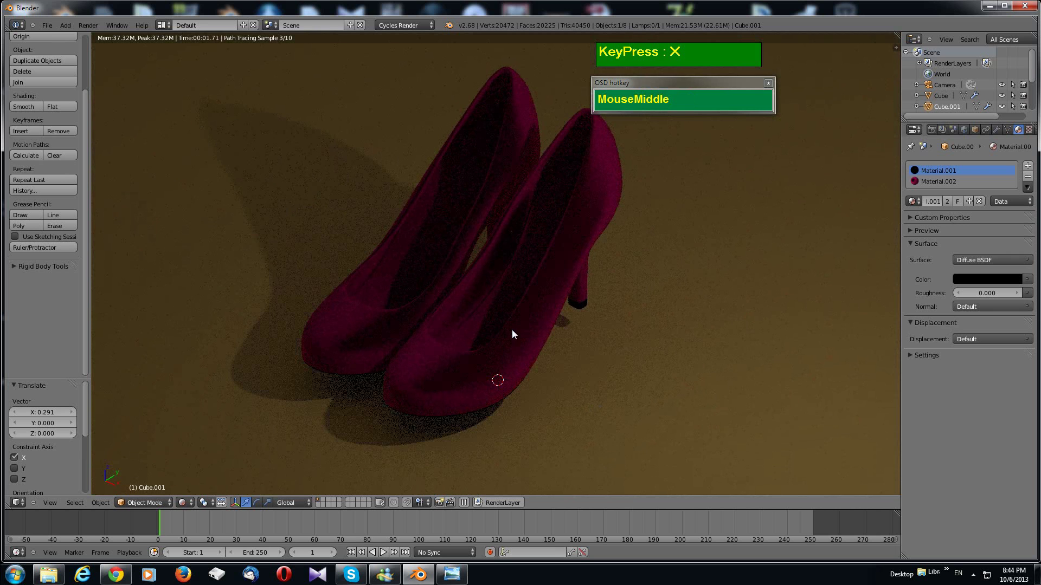
# Step: Select both shoes in wireframe shading and lower them 0.227 along the Z axis in the right side view
pyautogui.press('z')
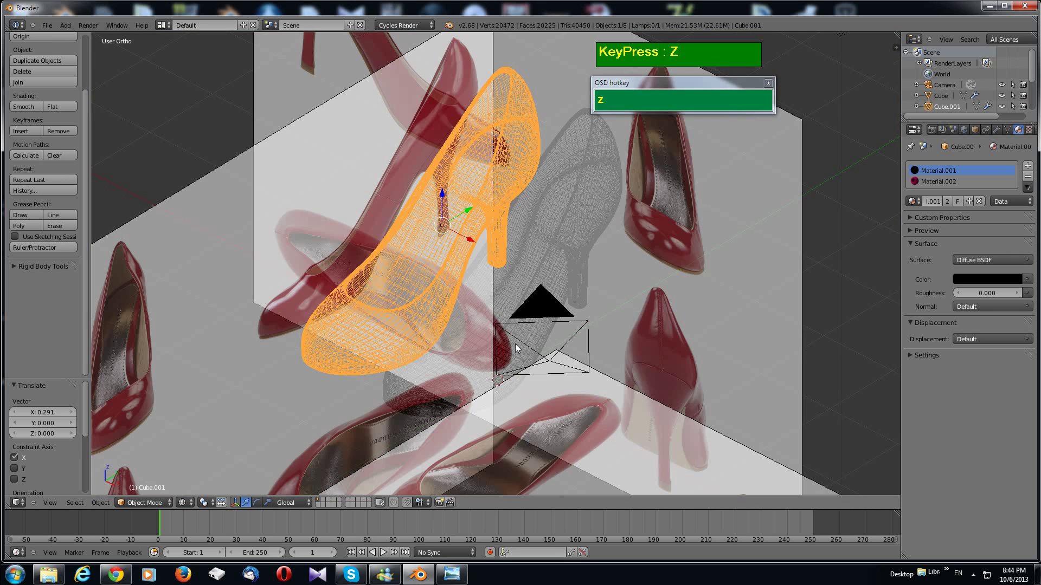
pyautogui.press('KP_3')
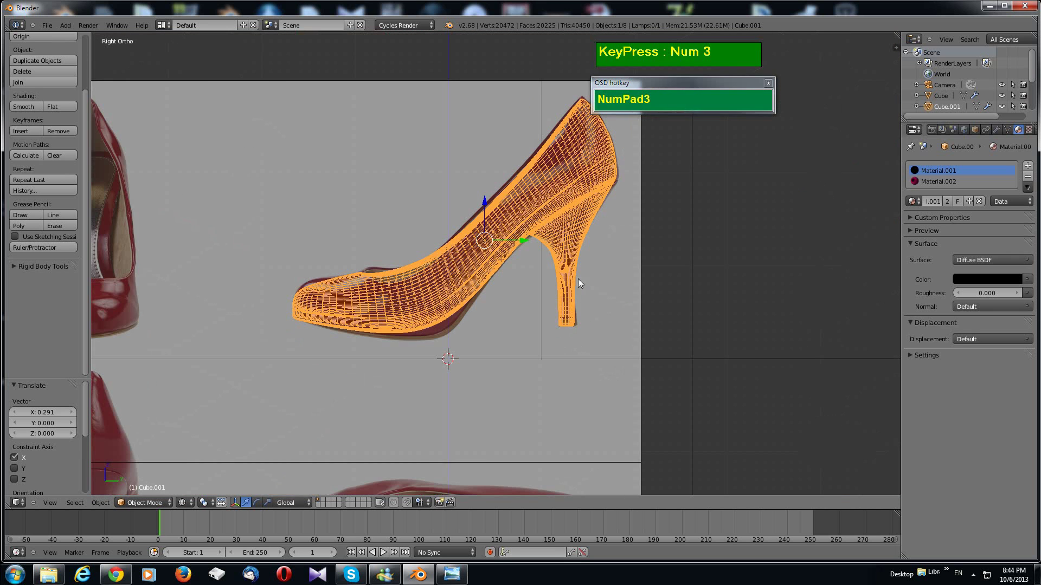
pyautogui.moveTo(492, 224); pyautogui.dragTo(535, 252, button='middle')
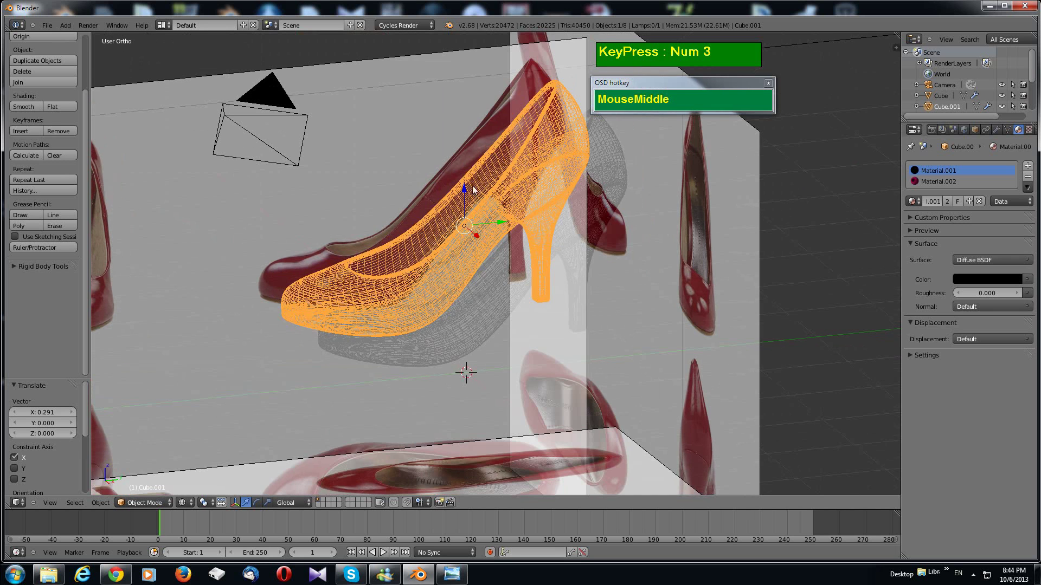
pyautogui.keyDown('shift'); pyautogui.rightClick(498, 292); pyautogui.keyUp('shift')
pyautogui.press('KP_3')
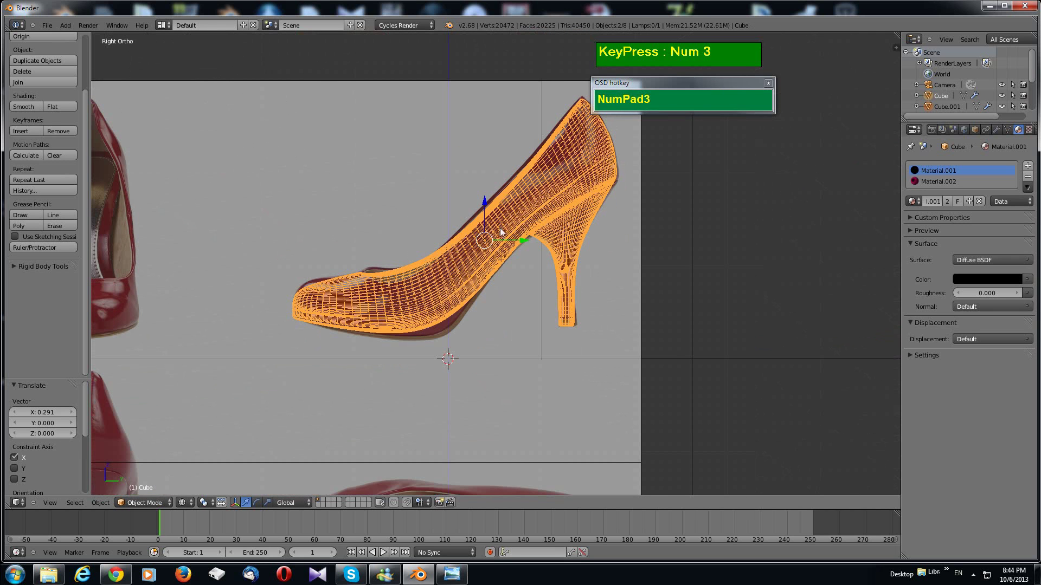
pyautogui.moveTo(483, 203); pyautogui.dragTo(479, 224)
# Step: Rotate both shoes slightly heel-down in the side view and lower them by 0.070 and 0.023 along Z to rest on the floor
pyautogui.press('r')
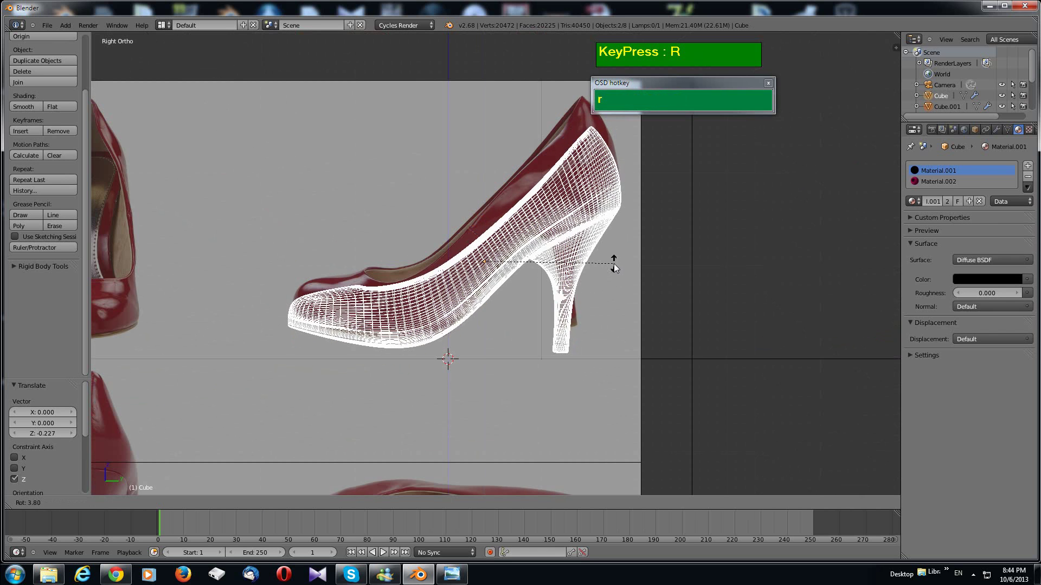
pyautogui.click(615, 262)
pyautogui.moveTo(486, 225); pyautogui.dragTo(489, 232)
pyautogui.press('r')
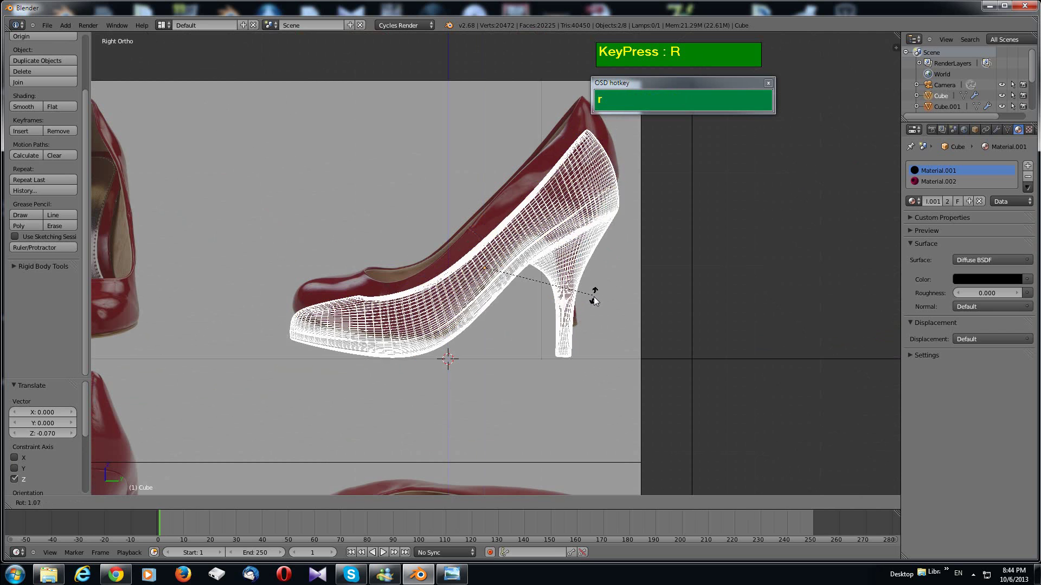
pyautogui.click(595, 297)
pyautogui.moveTo(483, 230); pyautogui.dragTo(484, 233)
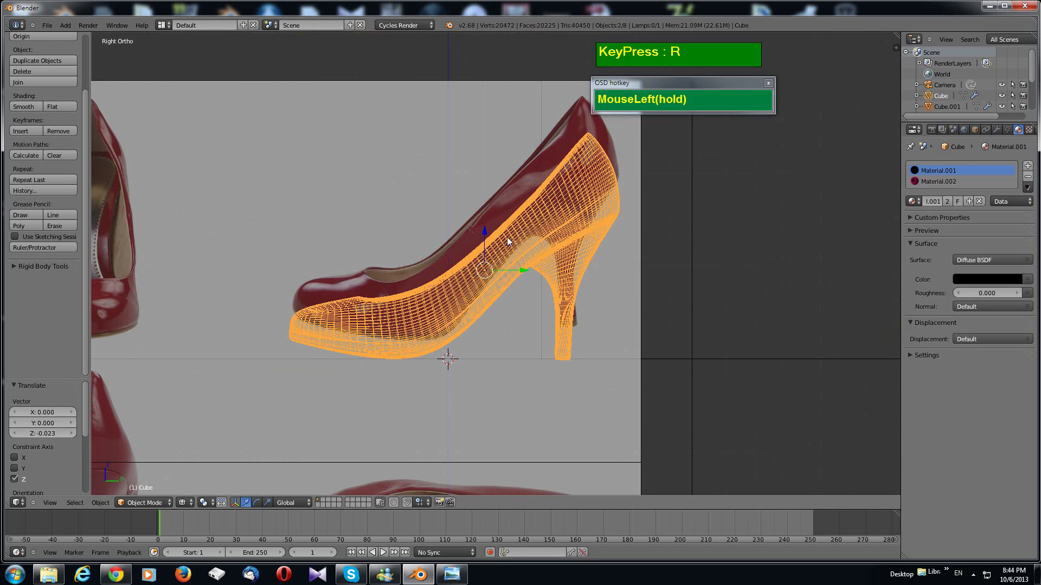
# Step: Look through the camera with Rendered viewport shading and examine how the pair of shoes sits on the floor
pyautogui.press('KP_0')
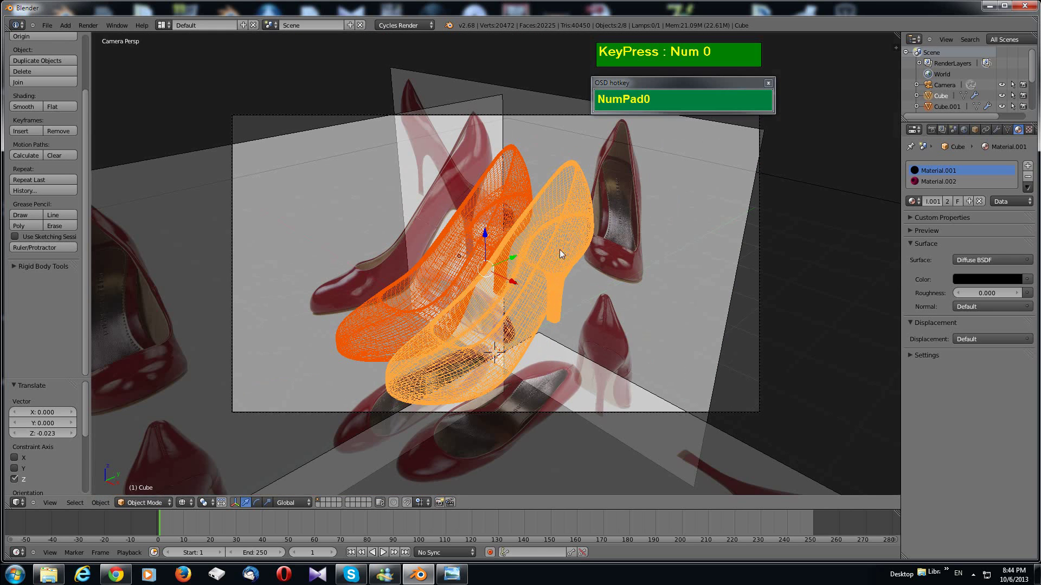
pyautogui.click(184, 502)
pyautogui.click(212, 432)
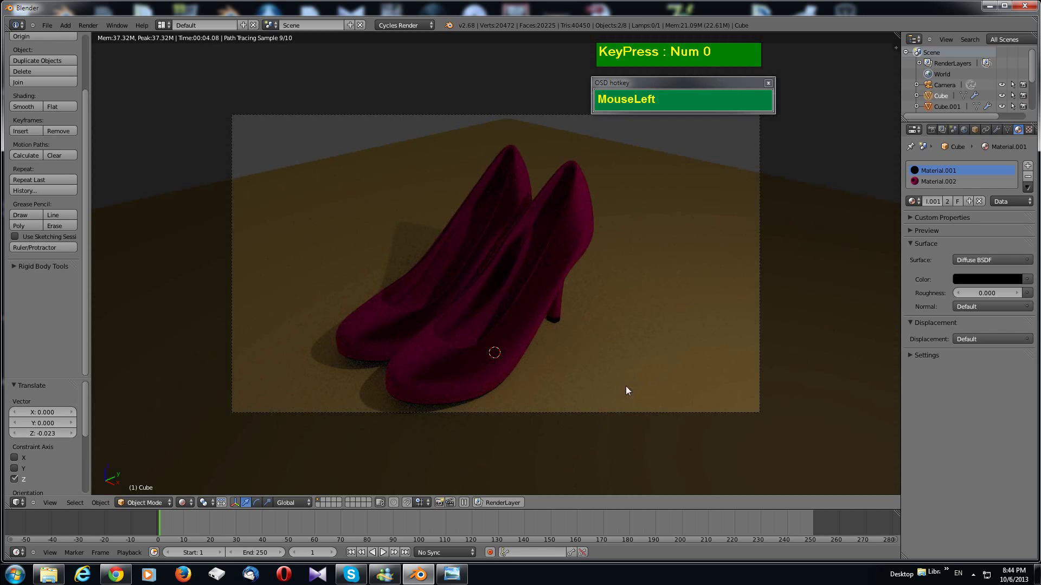
pyautogui.scroll(1, 652, 363)
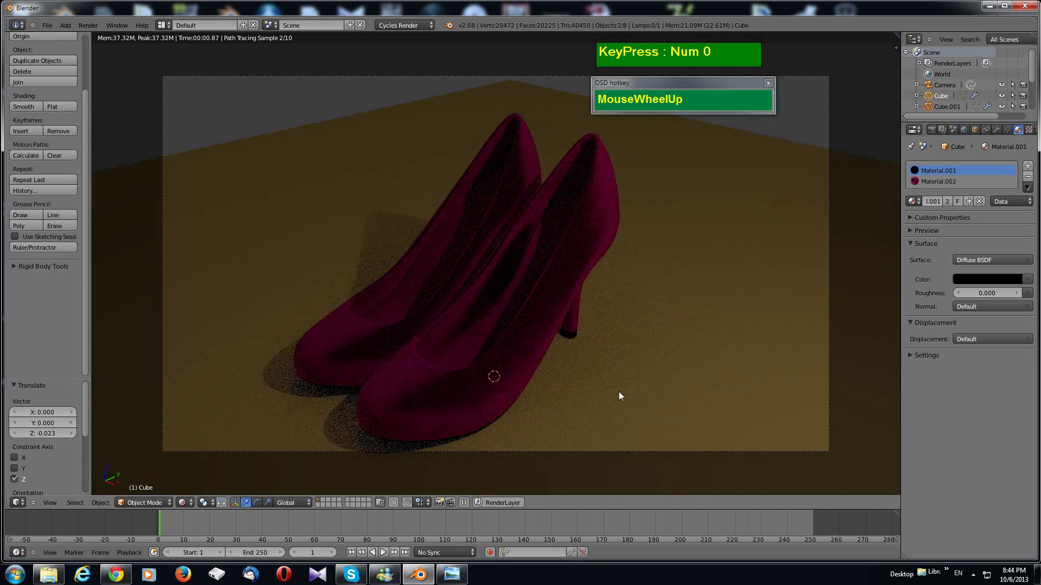
pyautogui.moveTo(617, 396)
pyautogui.keyDown('shift'); pyautogui.mouseDown(button='middle')
pyautogui.moveTo(662, 379)
pyautogui.moveTo(624, 395)
pyautogui.mouseUp(button='middle'); pyautogui.keyUp('shift')
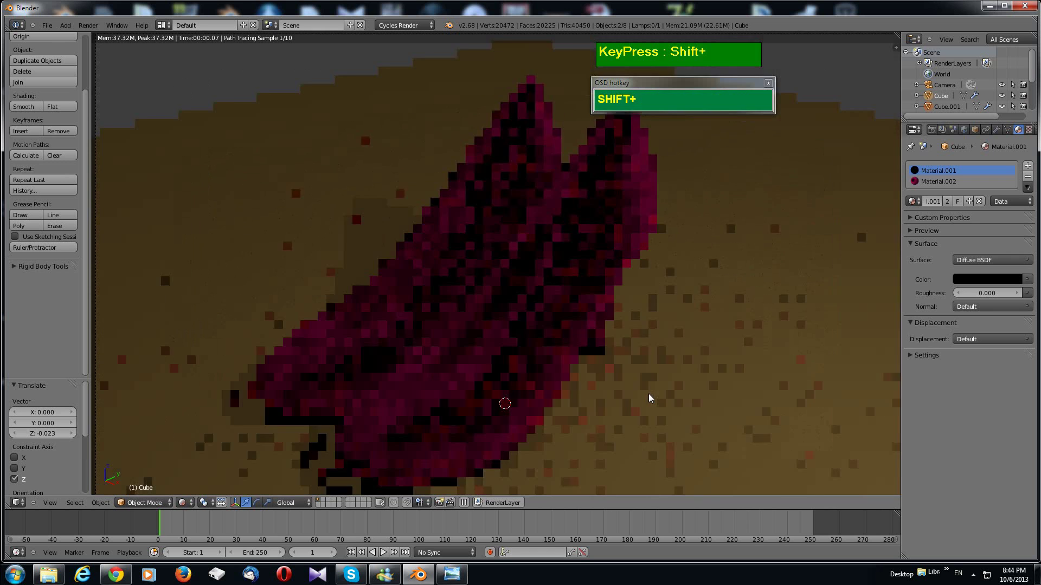
pyautogui.scroll(-1, 650, 398)
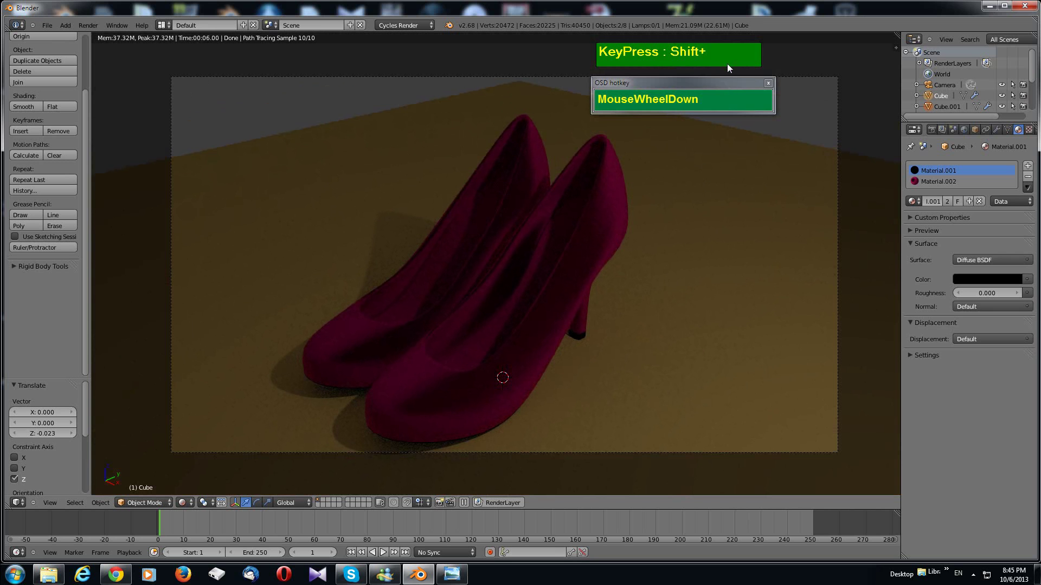
pyautogui.moveTo(727, 64); pyautogui.dragTo(724, 74)
pyautogui.moveTo(730, 157); pyautogui.dragTo(730, 157)
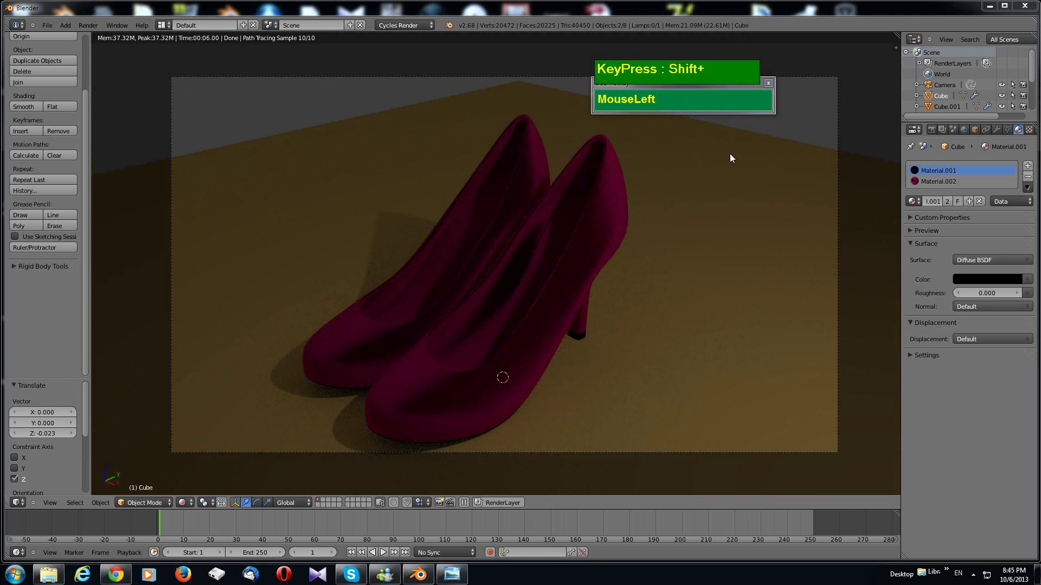